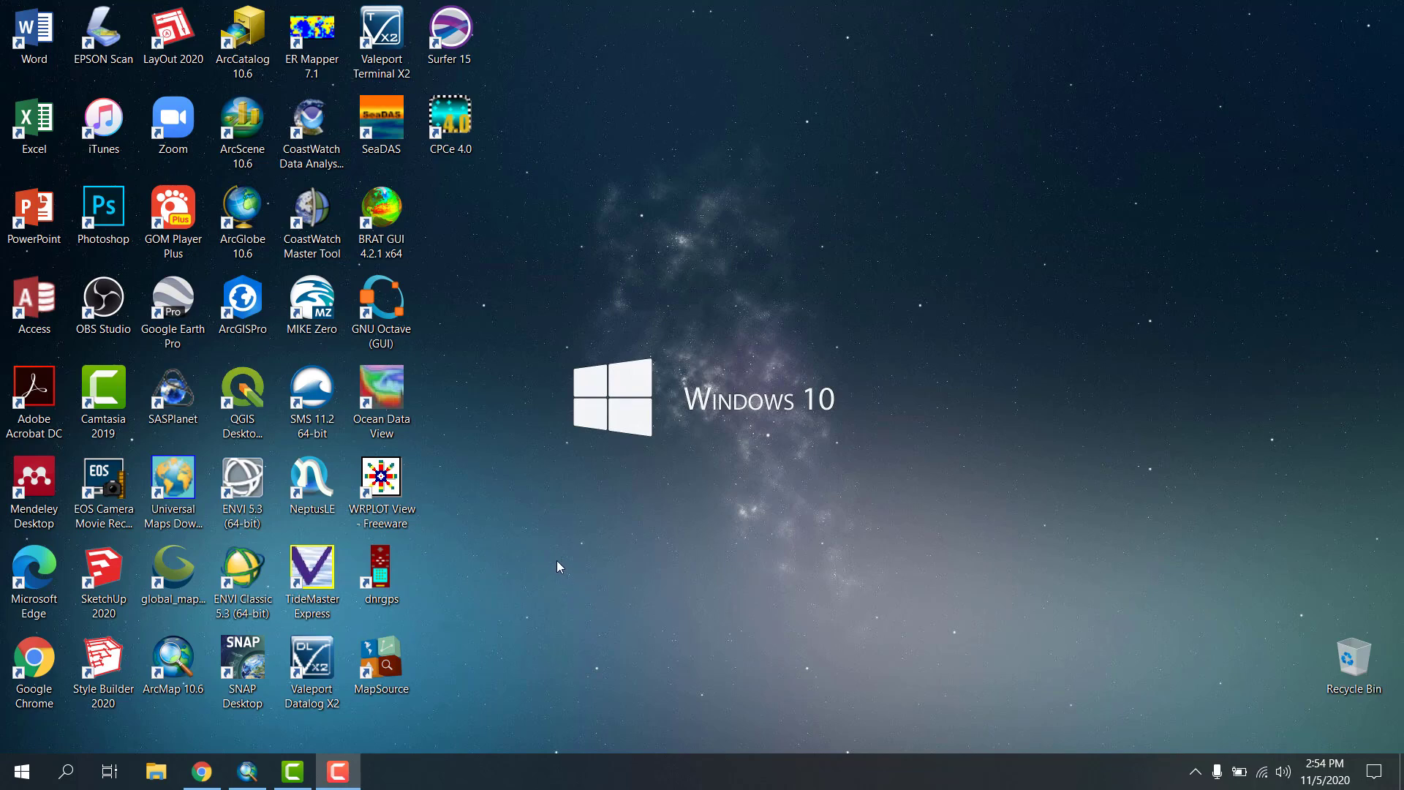
# - Look through the installed ArcGIS applications, expanding the ArcGIS program folder to examine its contents
pyautogui.click(175, 667)
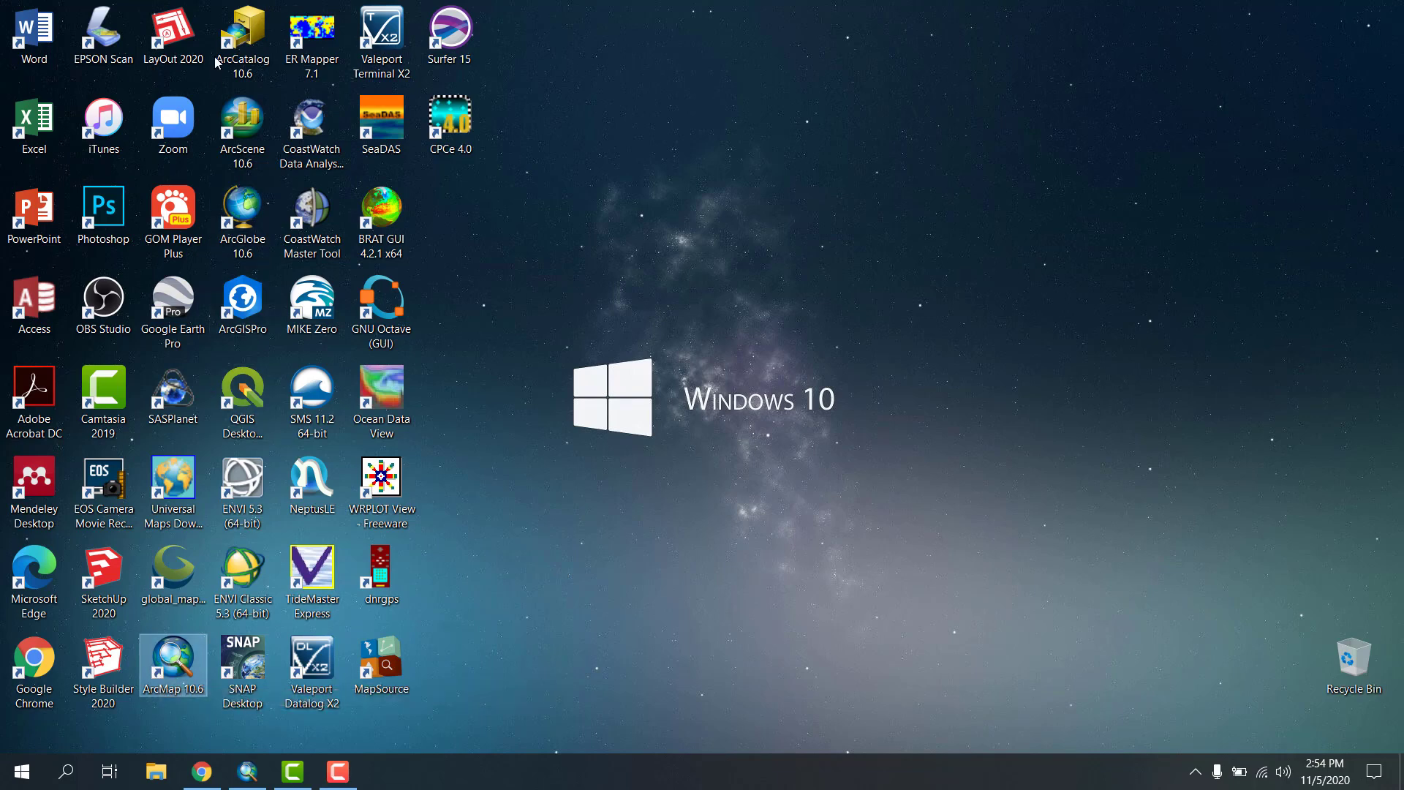
pyautogui.click(242, 131)
pyautogui.click(261, 194)
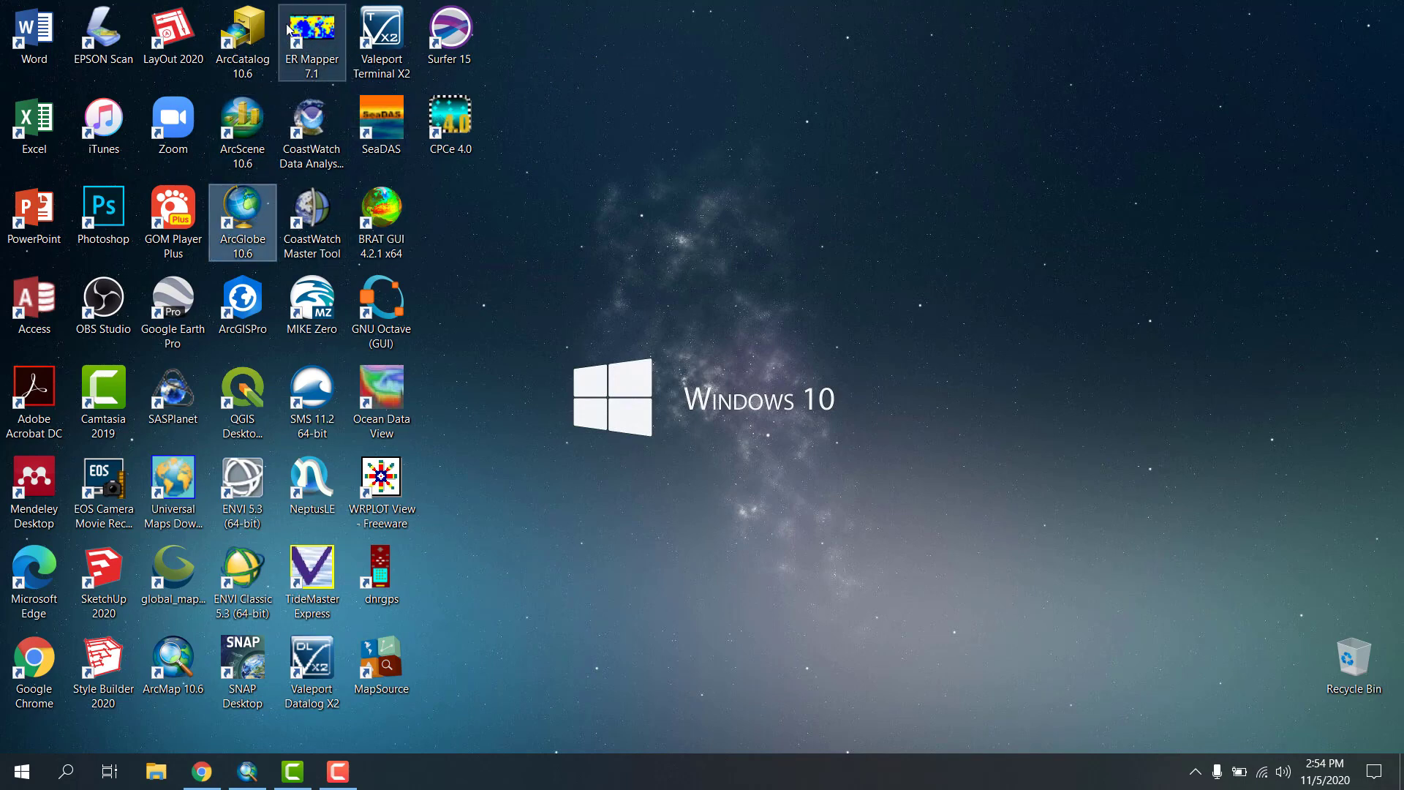
pyautogui.click(21, 771)
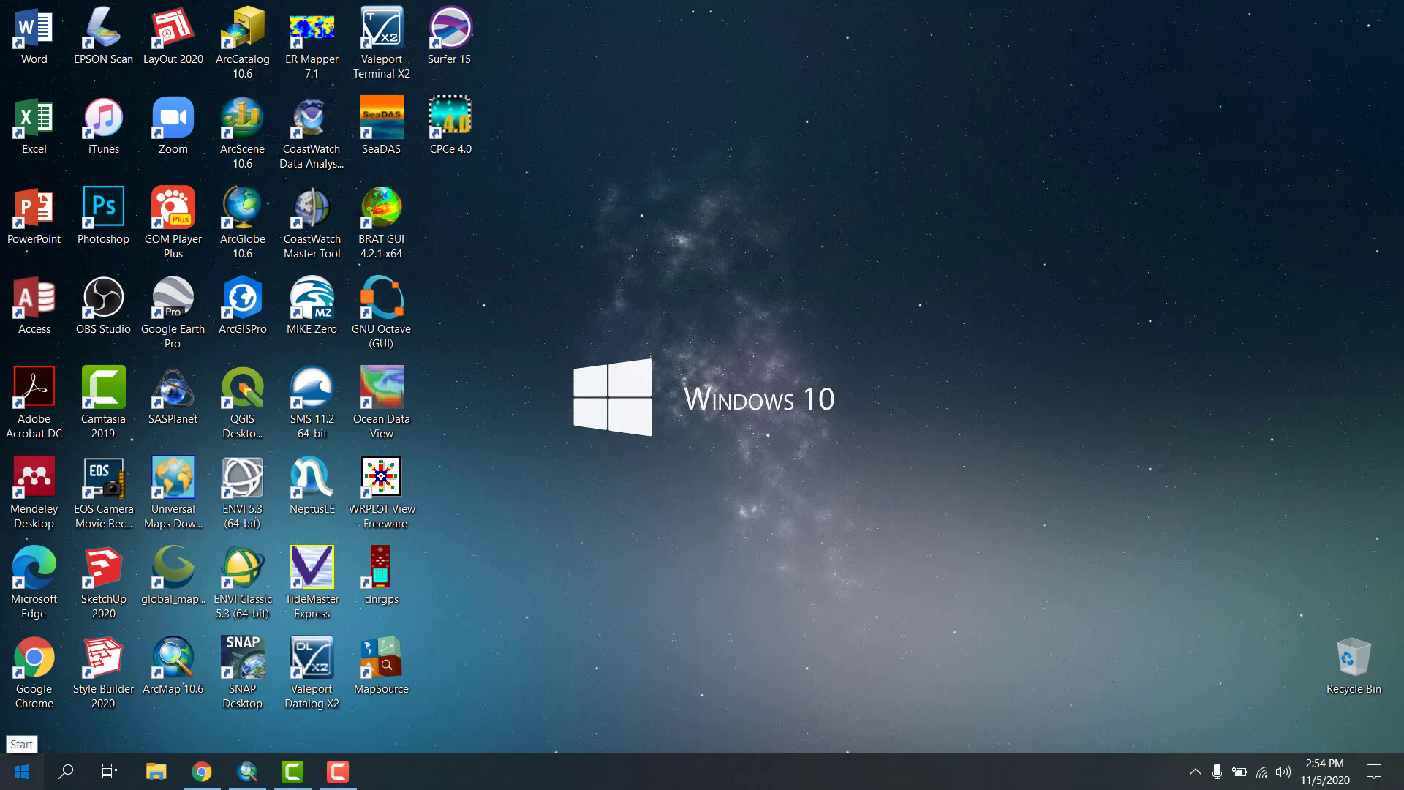
pyautogui.scroll(-5, 164, 332)
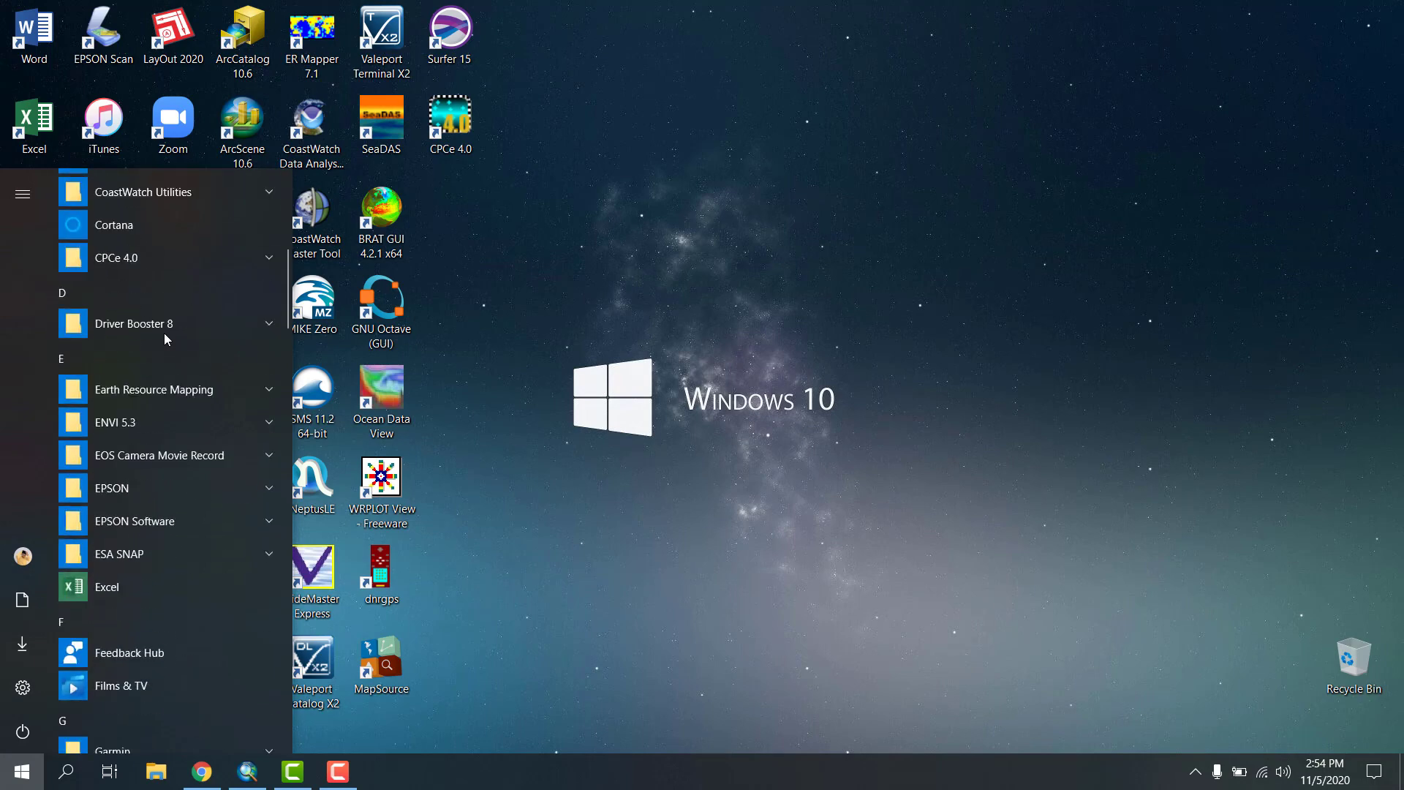
pyautogui.scroll(1, 164, 332)
pyautogui.scroll(5, 164, 332)
pyautogui.scroll(-2, 163, 332)
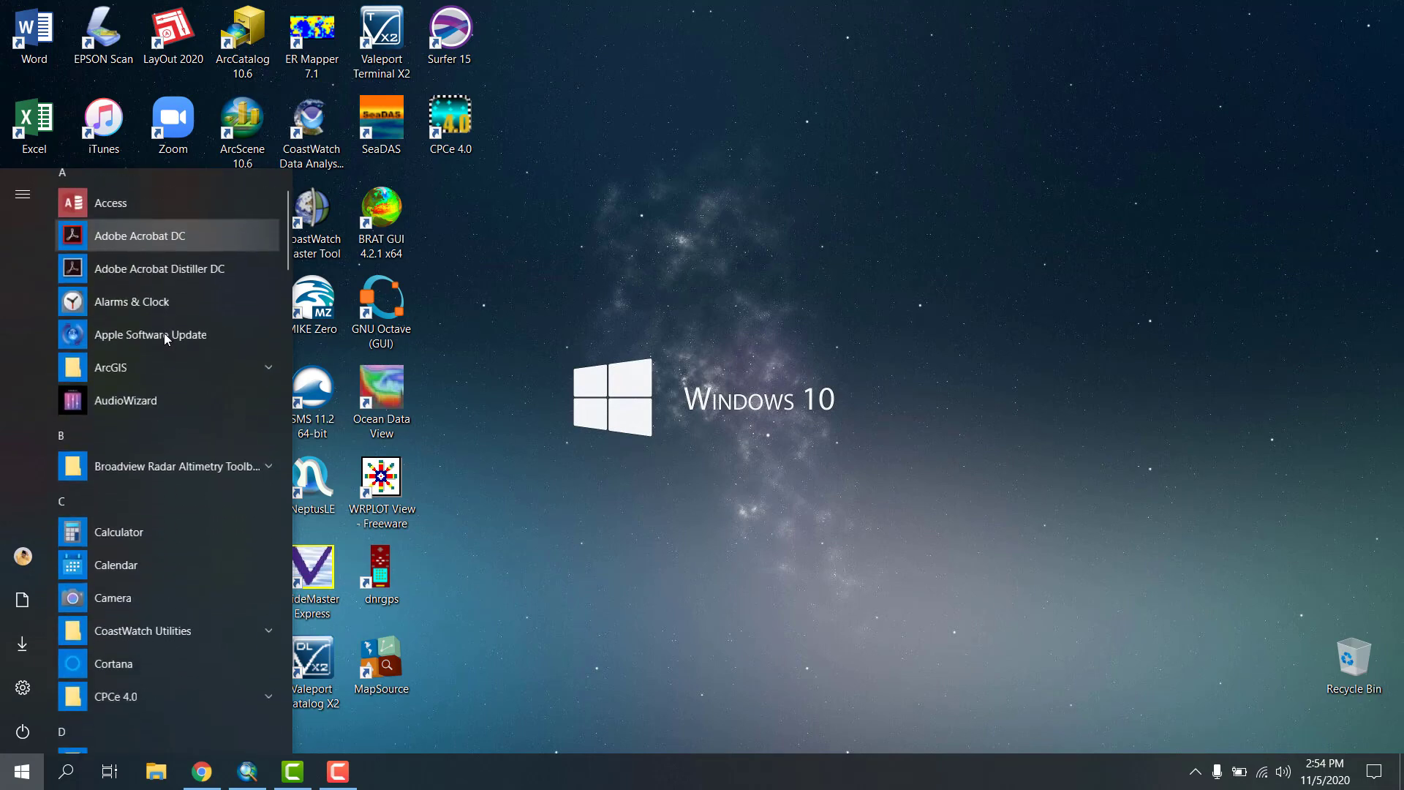
pyautogui.click(156, 284)
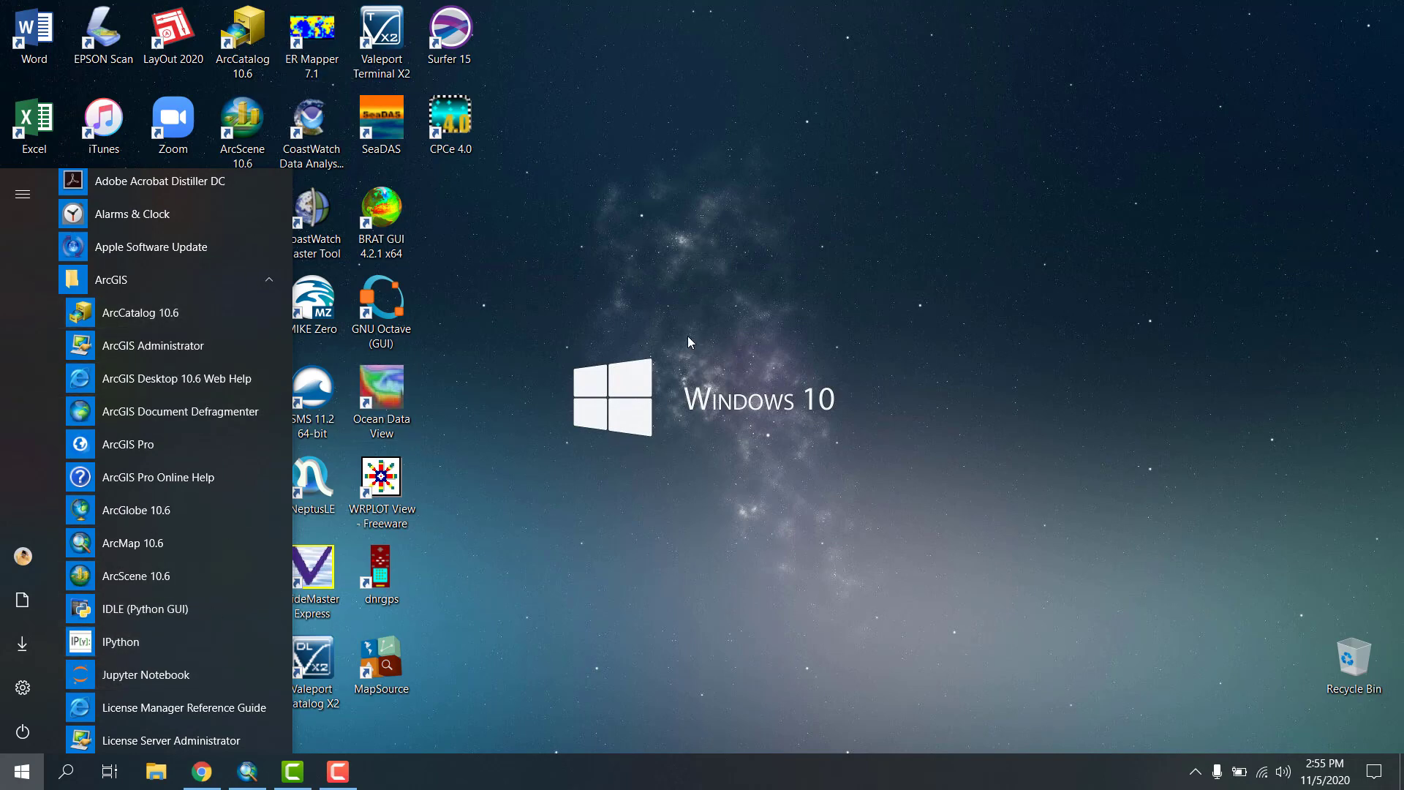
pyautogui.click(590, 221)
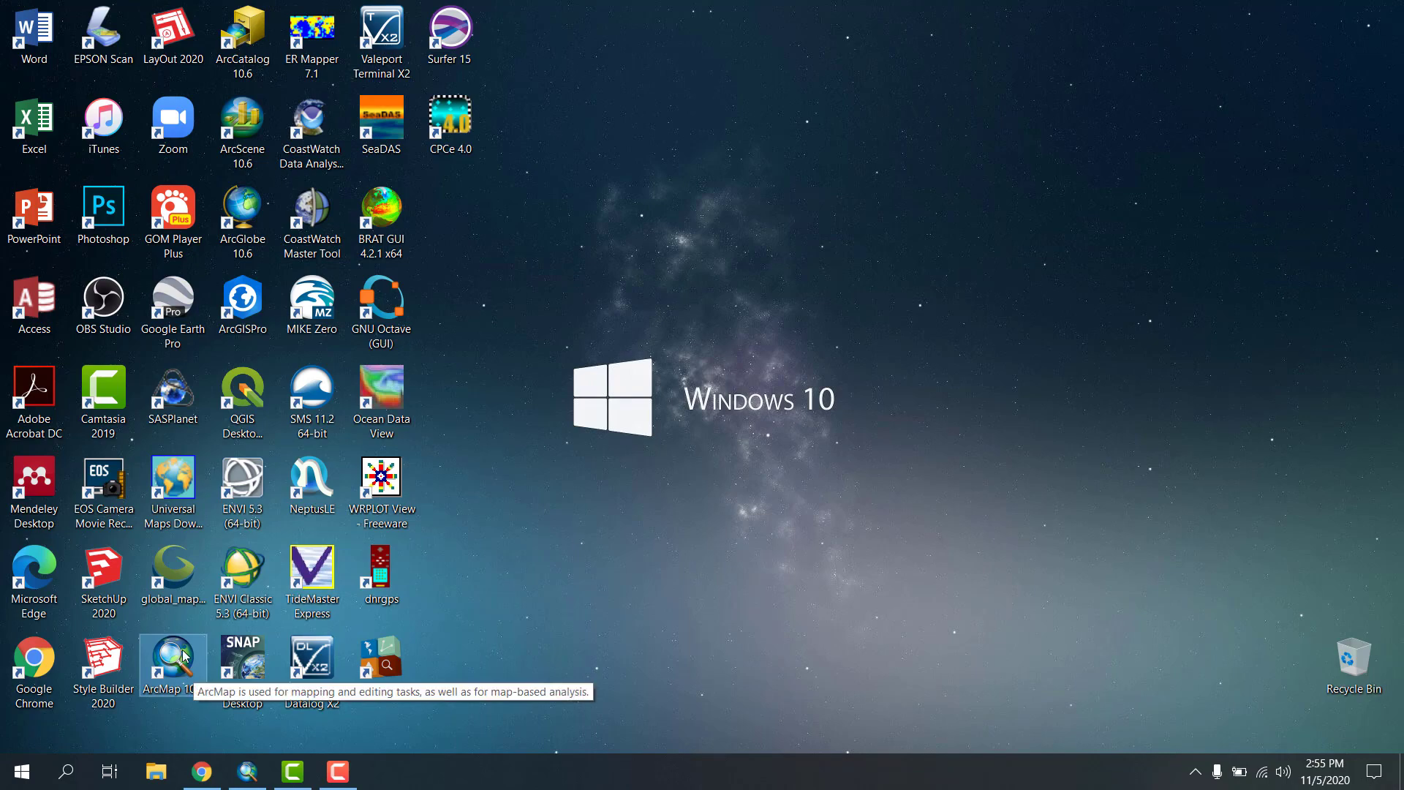
# - Launch ArcMap 10.6 and view the list of available toolbars, leaving the toolbar selection as it is
pyautogui.doubleClick(188, 691)
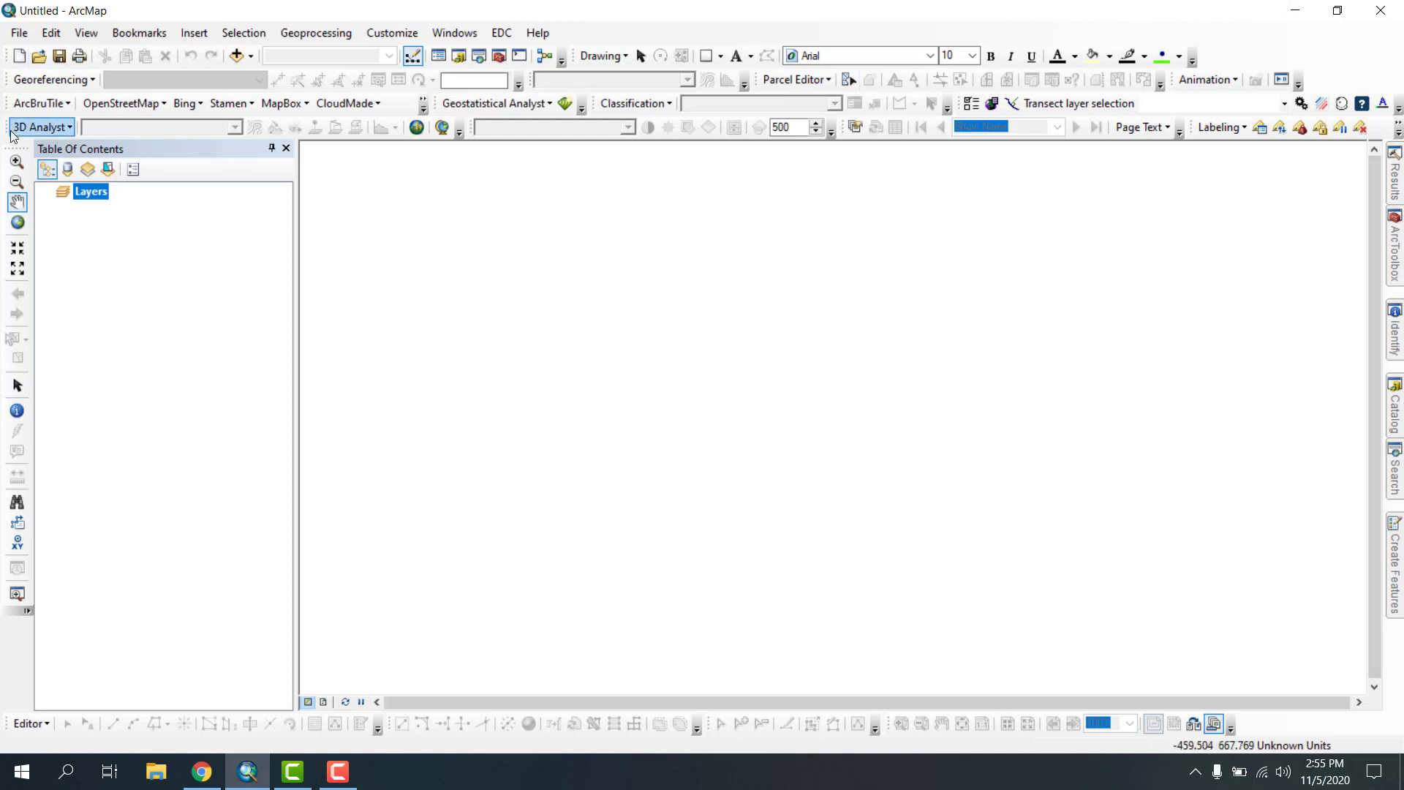
pyautogui.moveTo(5, 126)
pyautogui.mouseDown()
pyautogui.moveTo(424, 323)
pyautogui.moveTo(1399, 524)
pyautogui.moveTo(179, 357)
pyautogui.moveTo(66, 146)
pyautogui.moveTo(6, 104)
pyautogui.mouseUp()
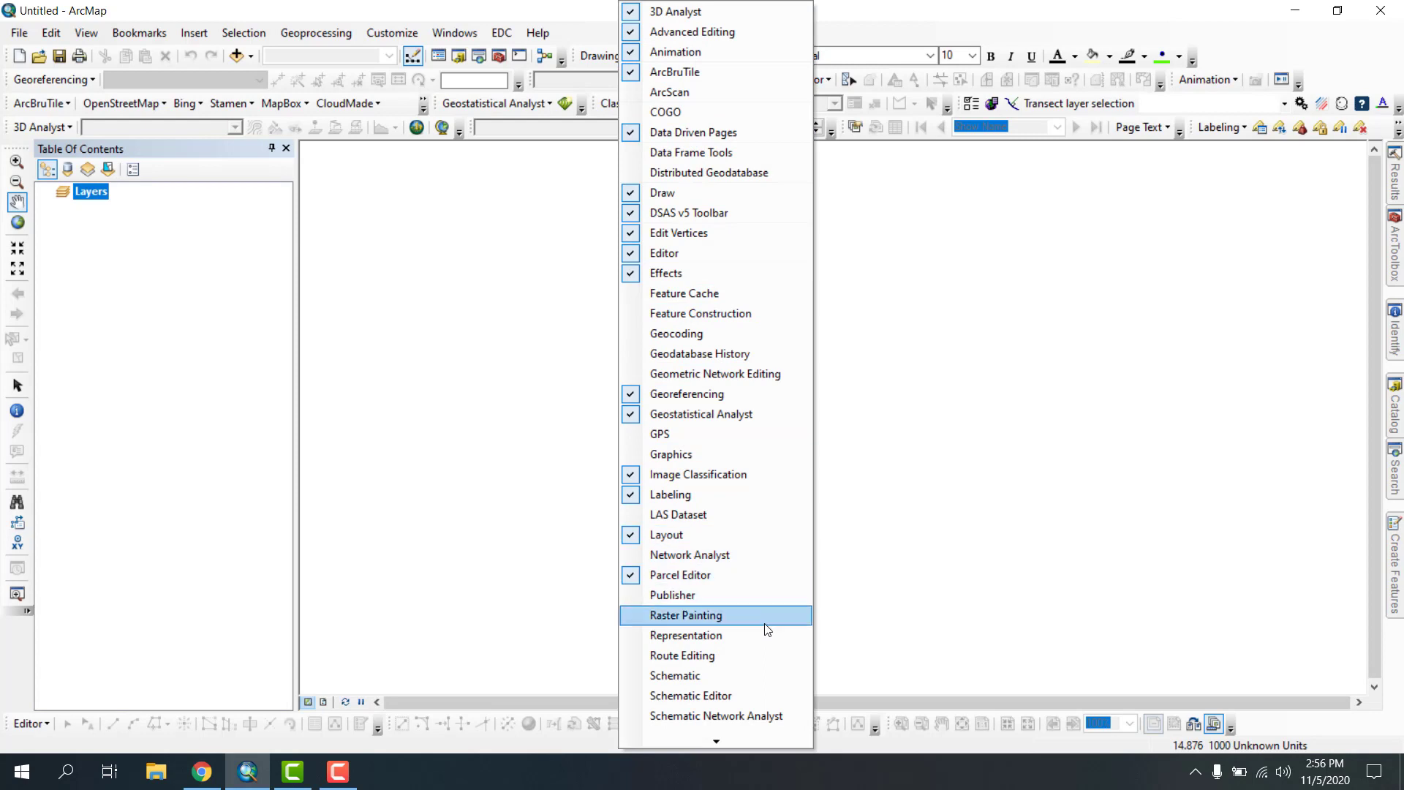
pyautogui.click(900, 23)
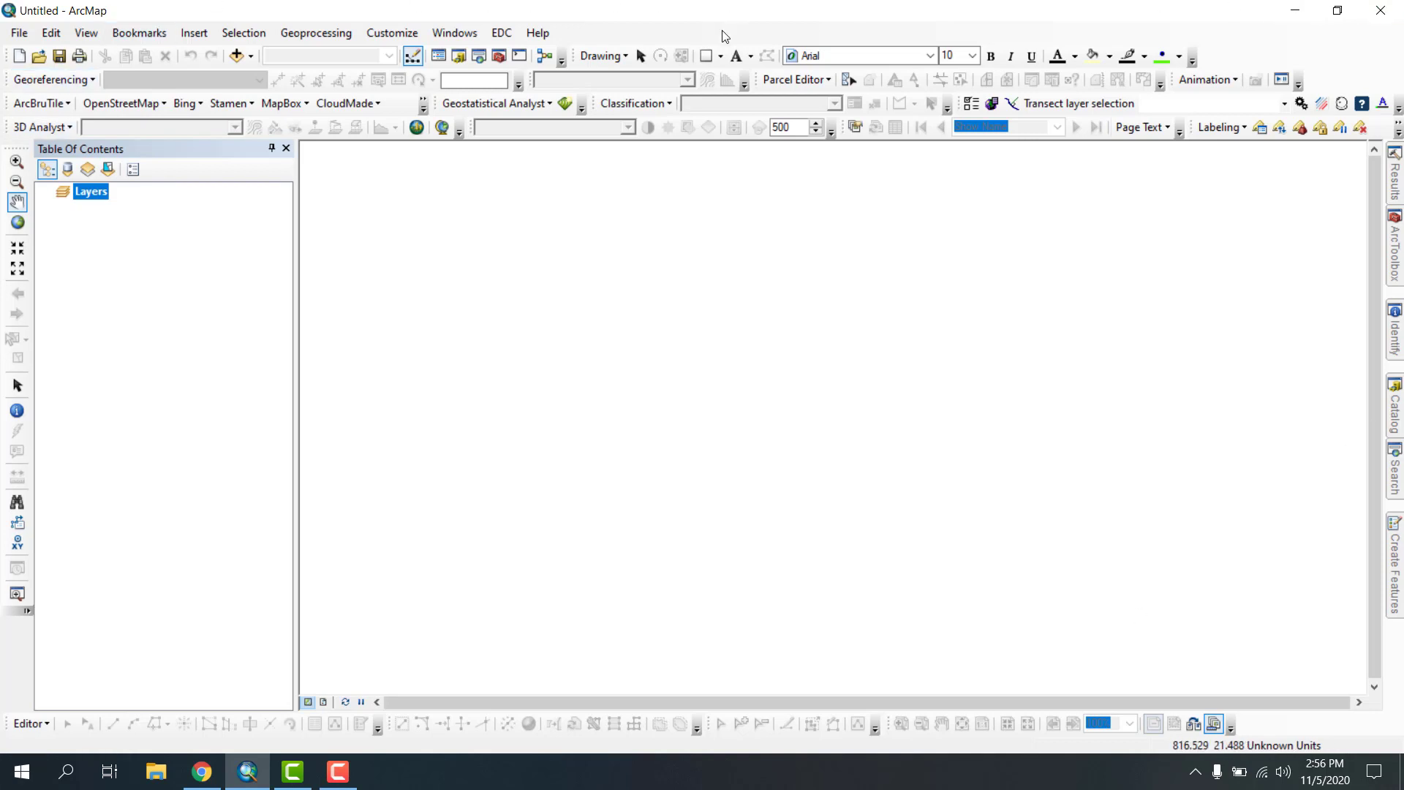
# - Minimize ArcMap and launch ArcCatalog 10.6 from the desktop
pyautogui.click(1293, 11)
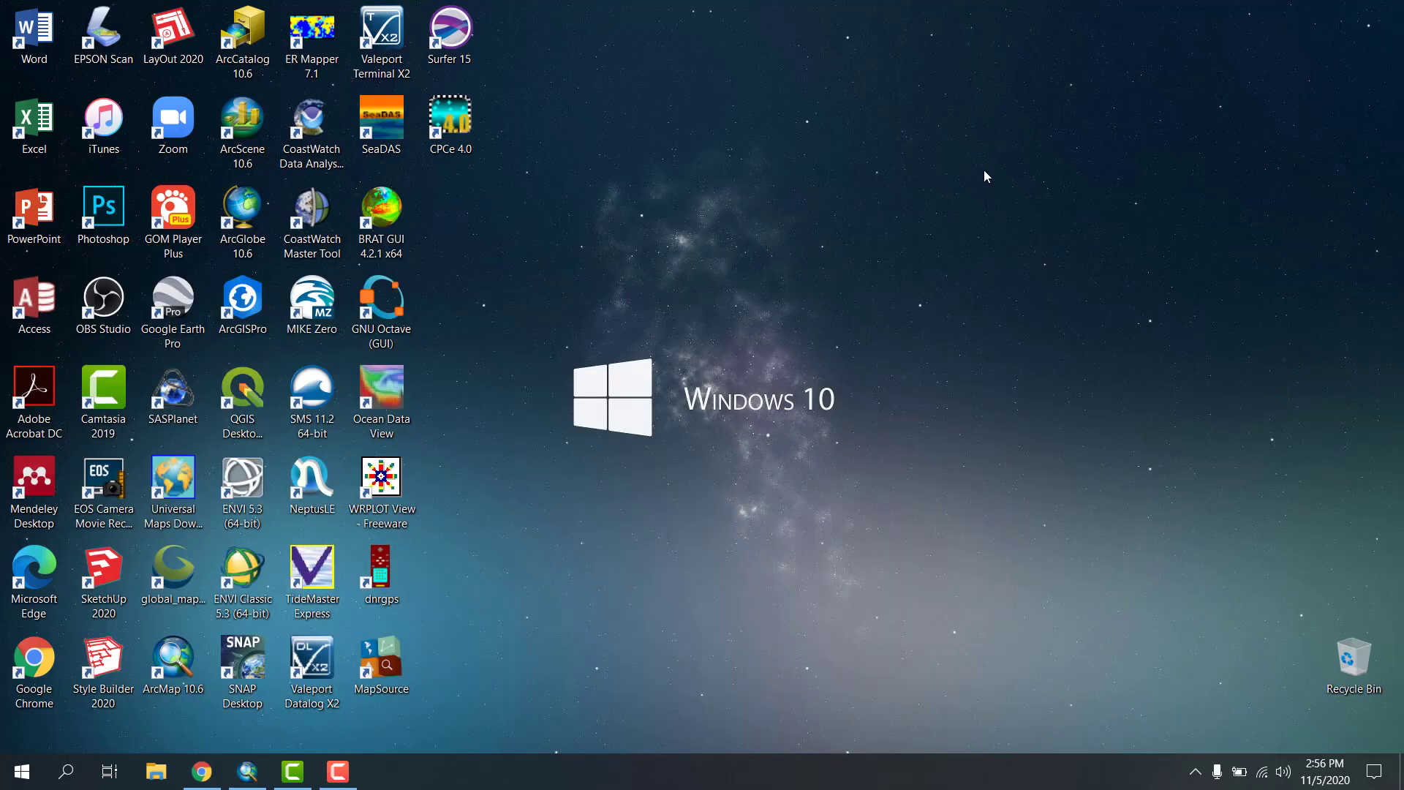
pyautogui.click(260, 56)
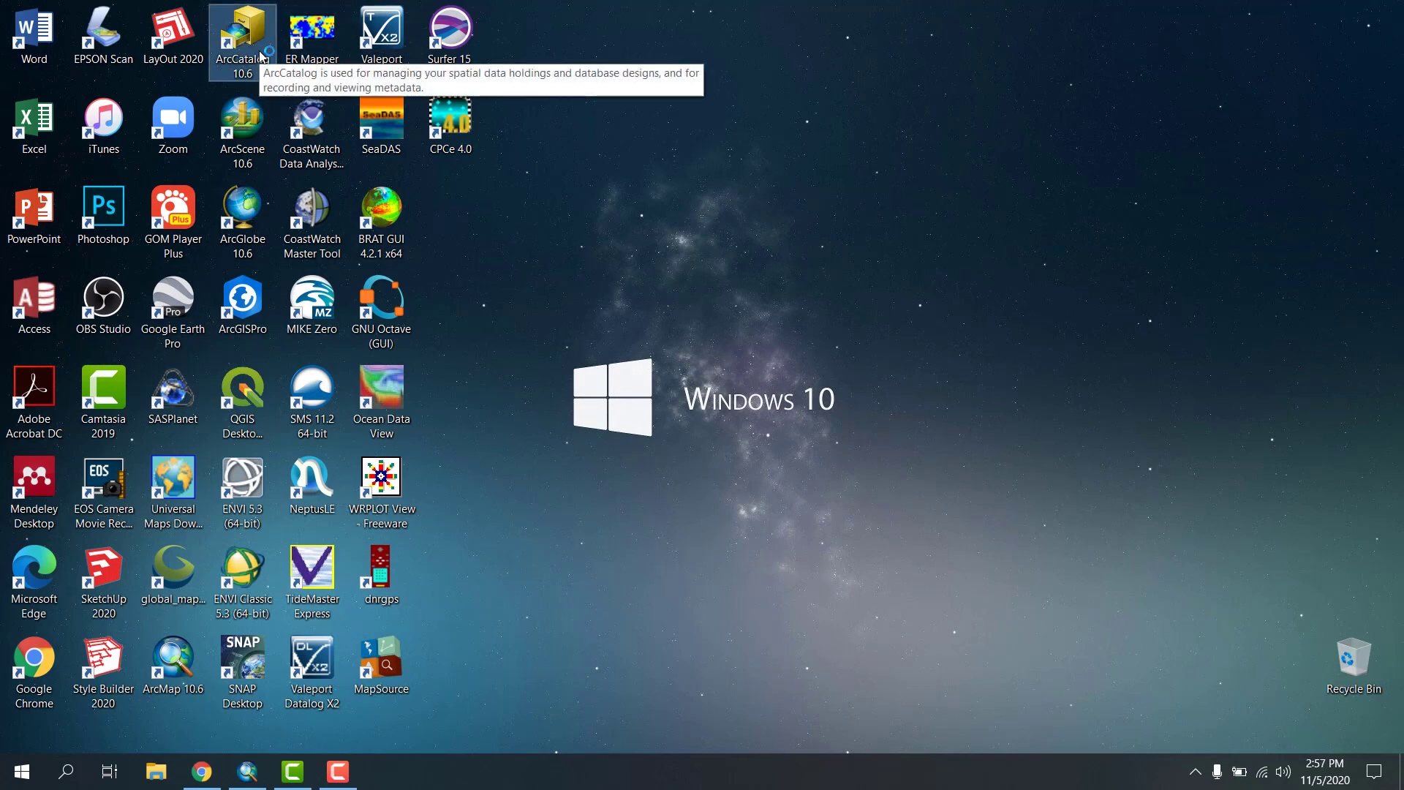
pyautogui.click(245, 766)
pyautogui.click(245, 768)
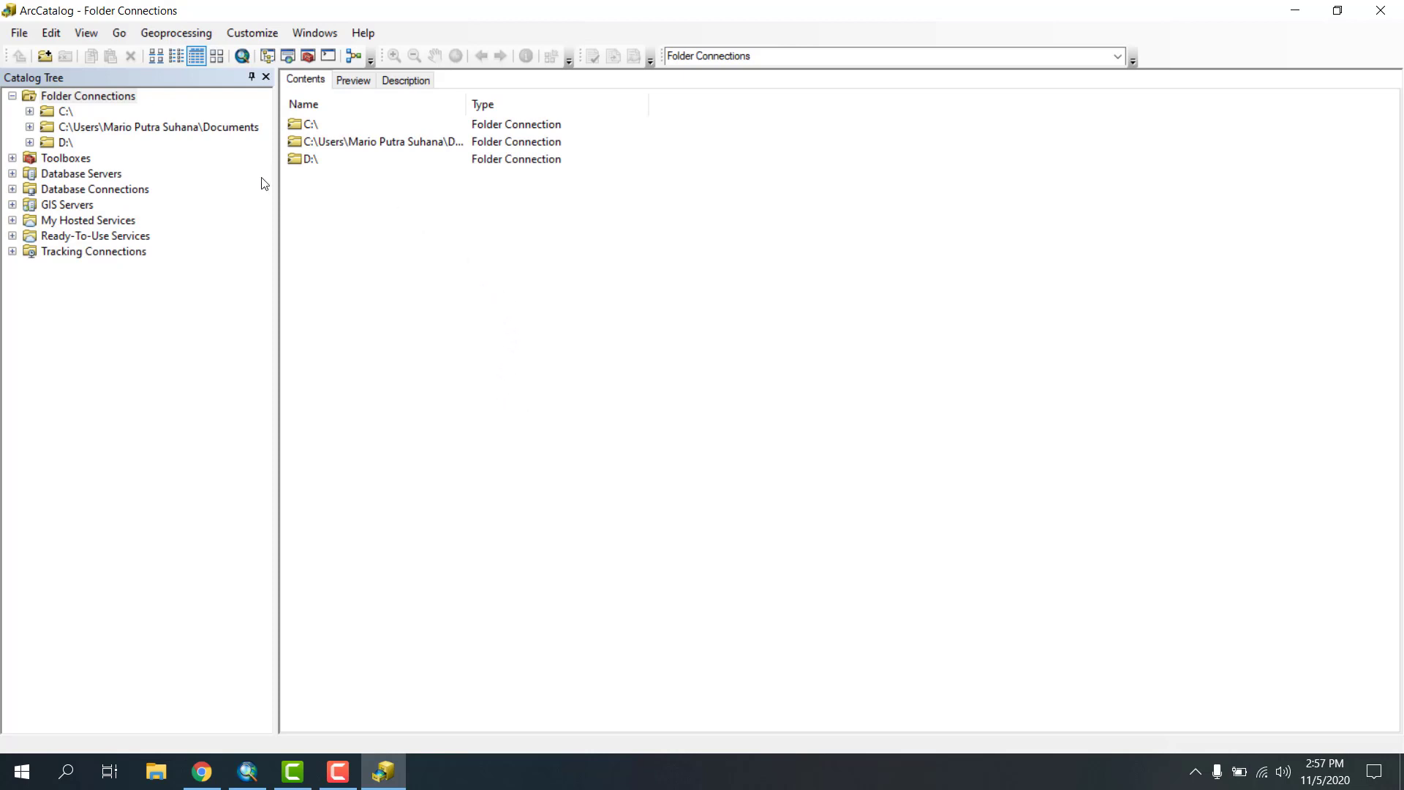
# - Compare the folder connections in ArcCatalog with the Catalog window inside ArcMap, and auto-hide that window
pyautogui.click(260, 769)
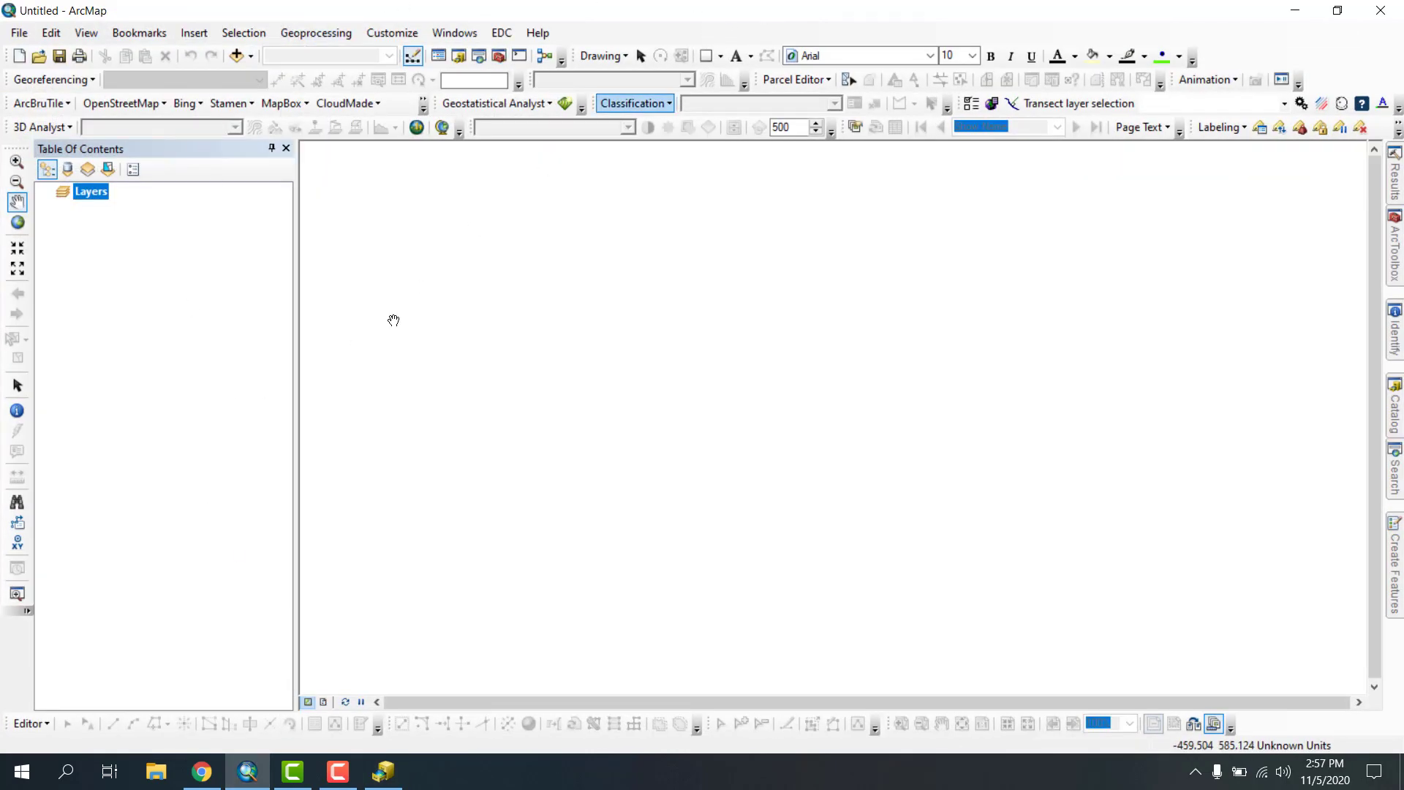
pyautogui.click(383, 770)
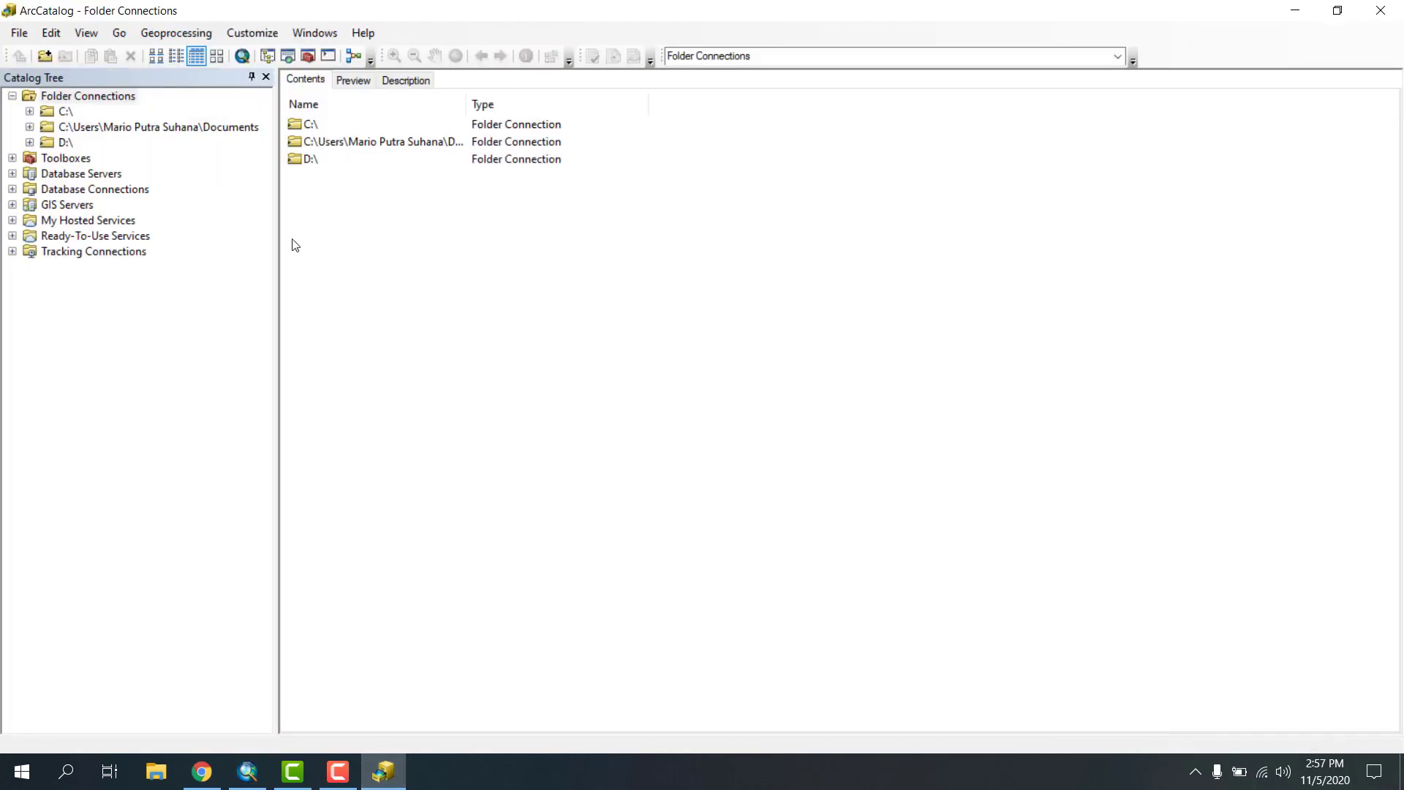
pyautogui.rightClick(72, 101)
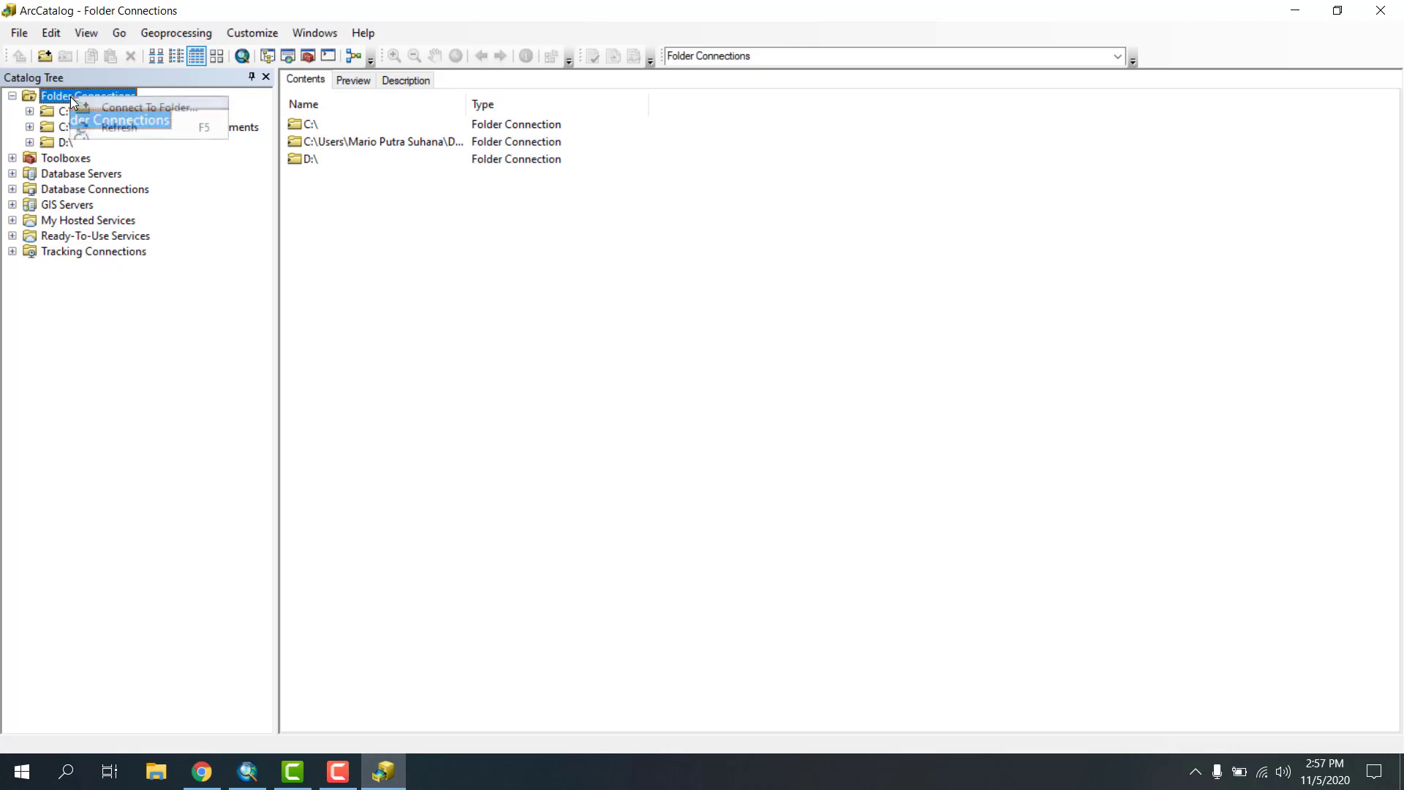
pyautogui.click(247, 771)
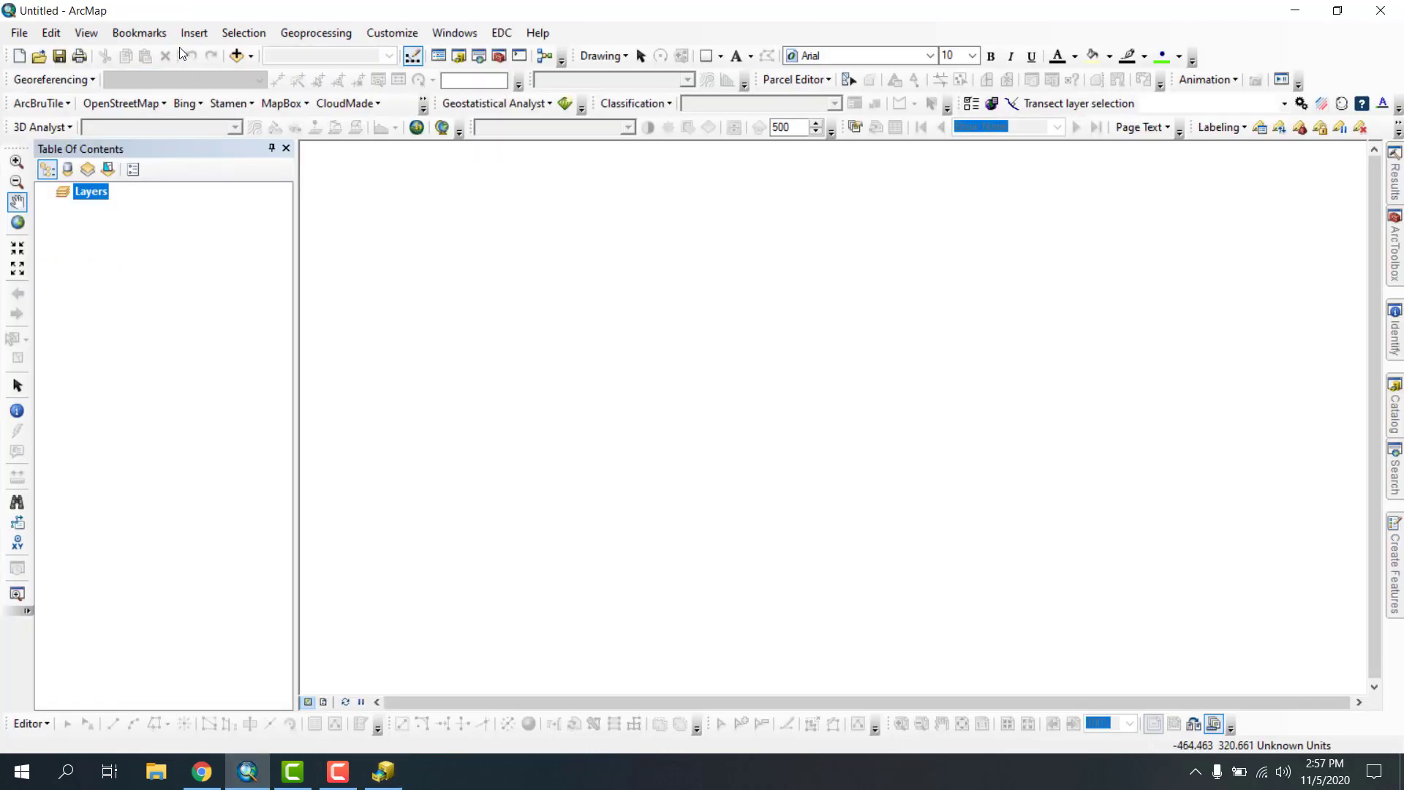
pyautogui.click(458, 55)
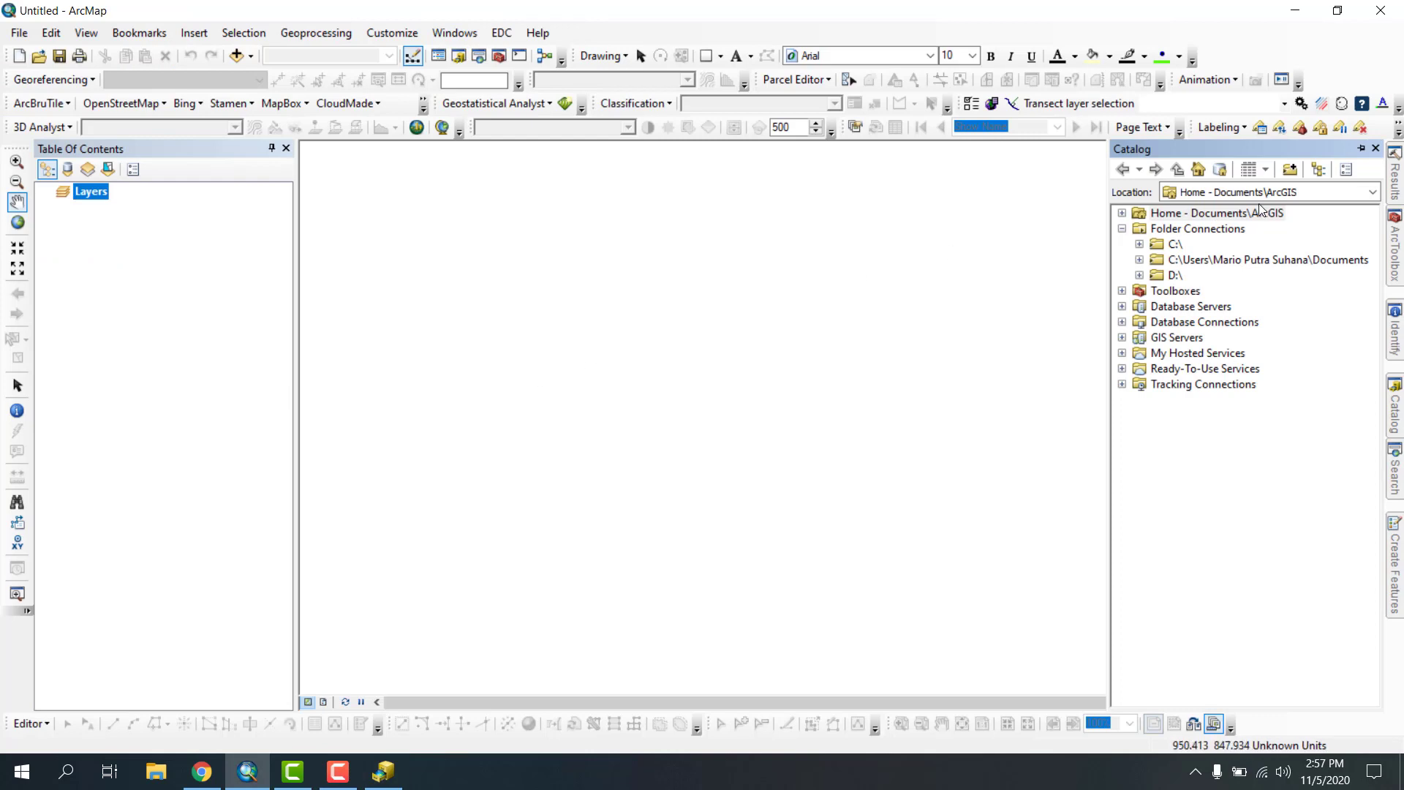
pyautogui.click(1359, 149)
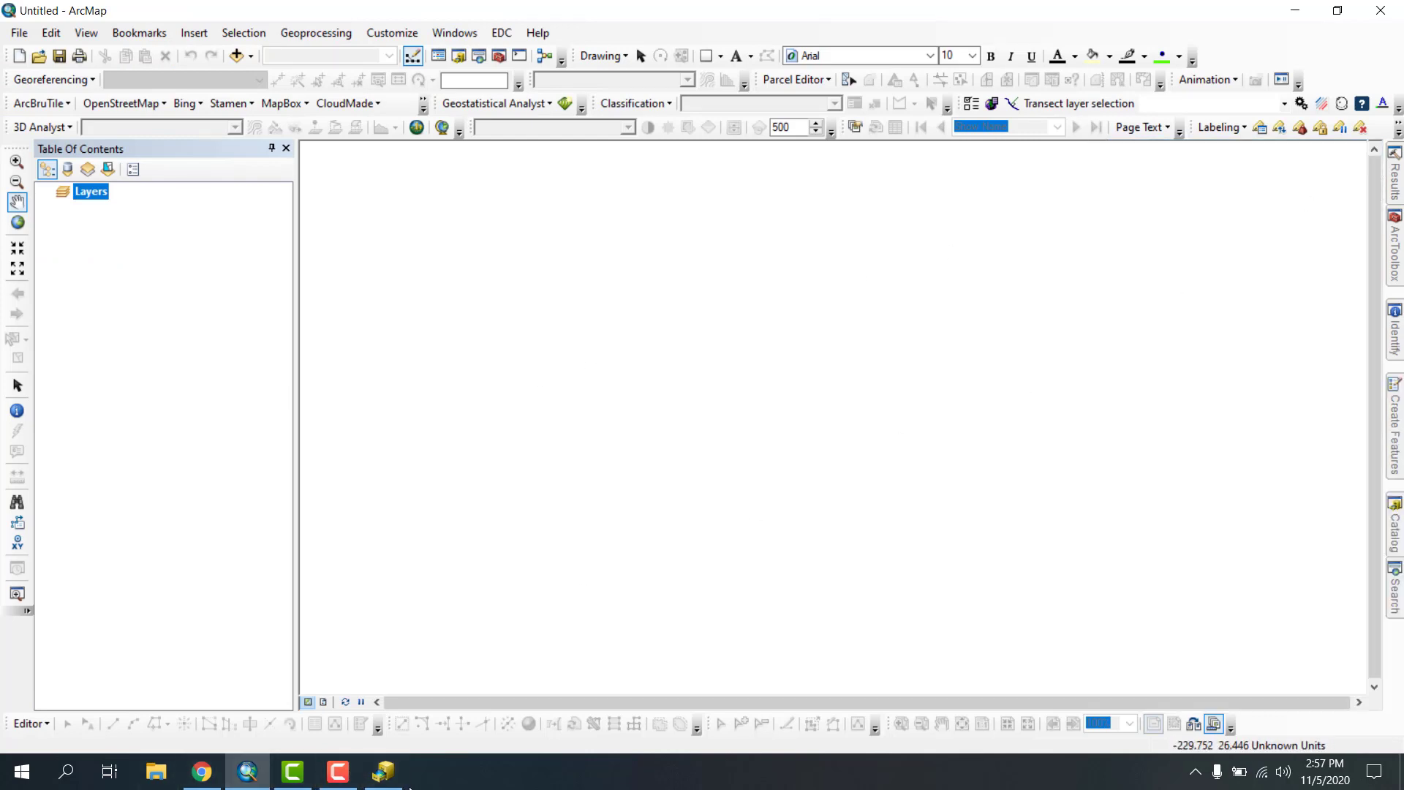
# - Switch to ArcCatalog and open its list of extensions for review
pyautogui.click(383, 771)
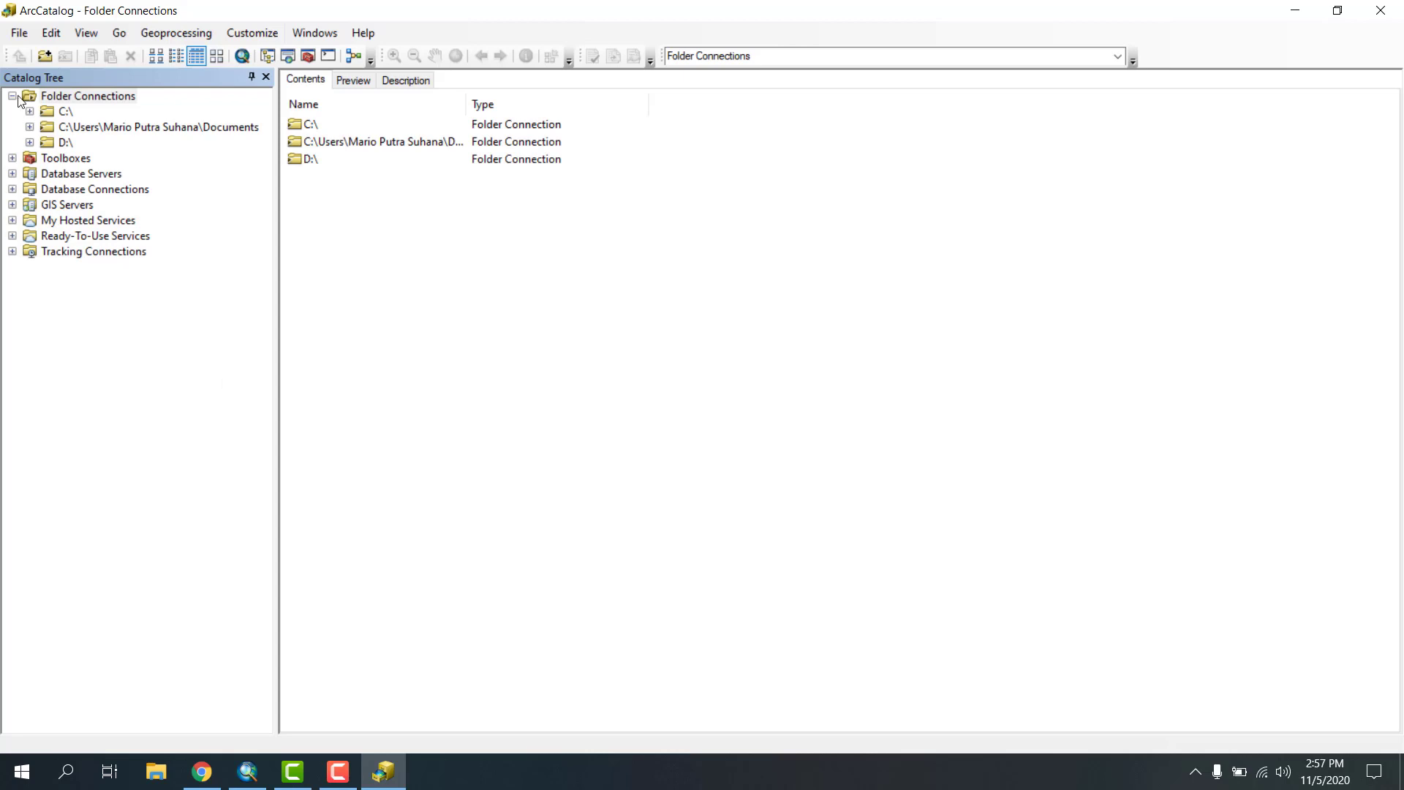
pyautogui.click(252, 33)
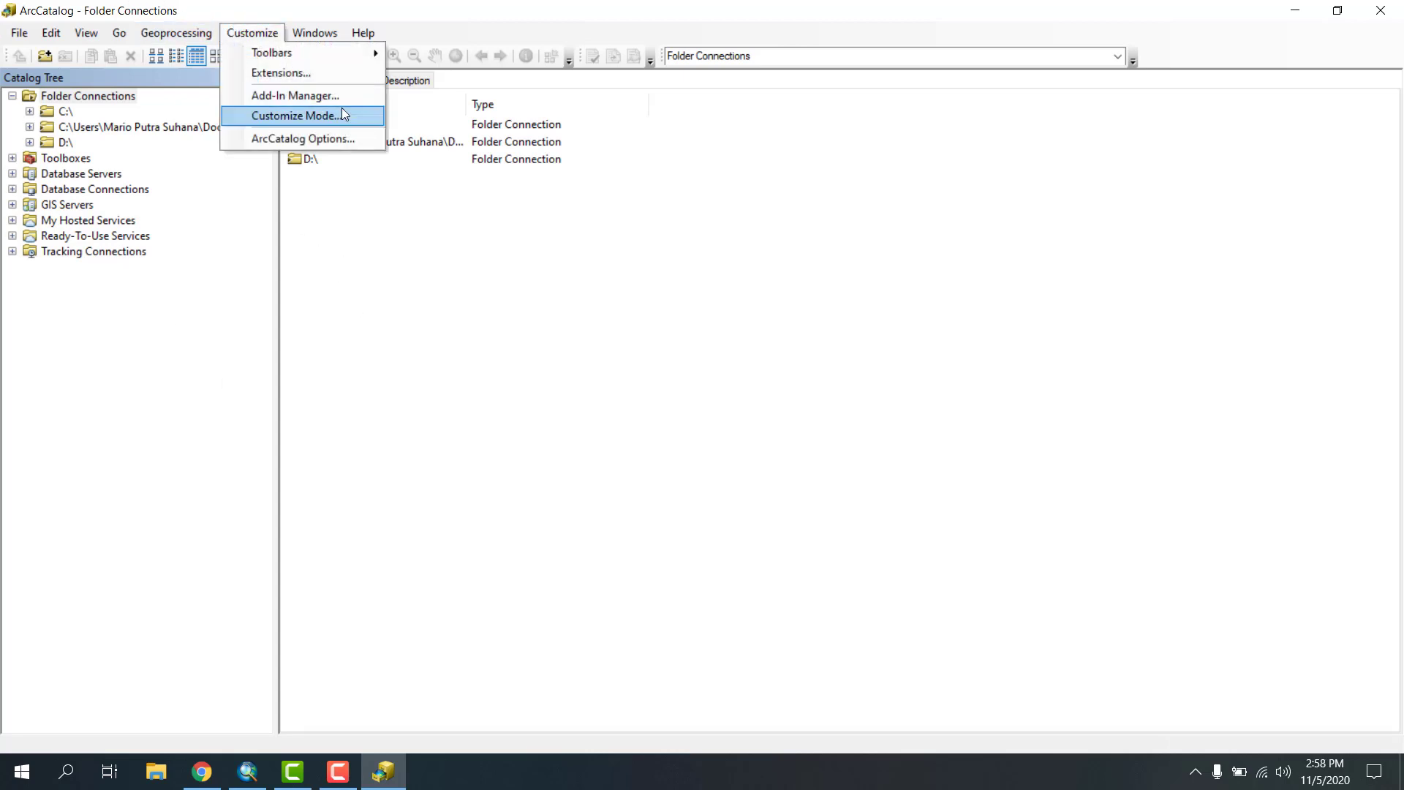
pyautogui.click(319, 73)
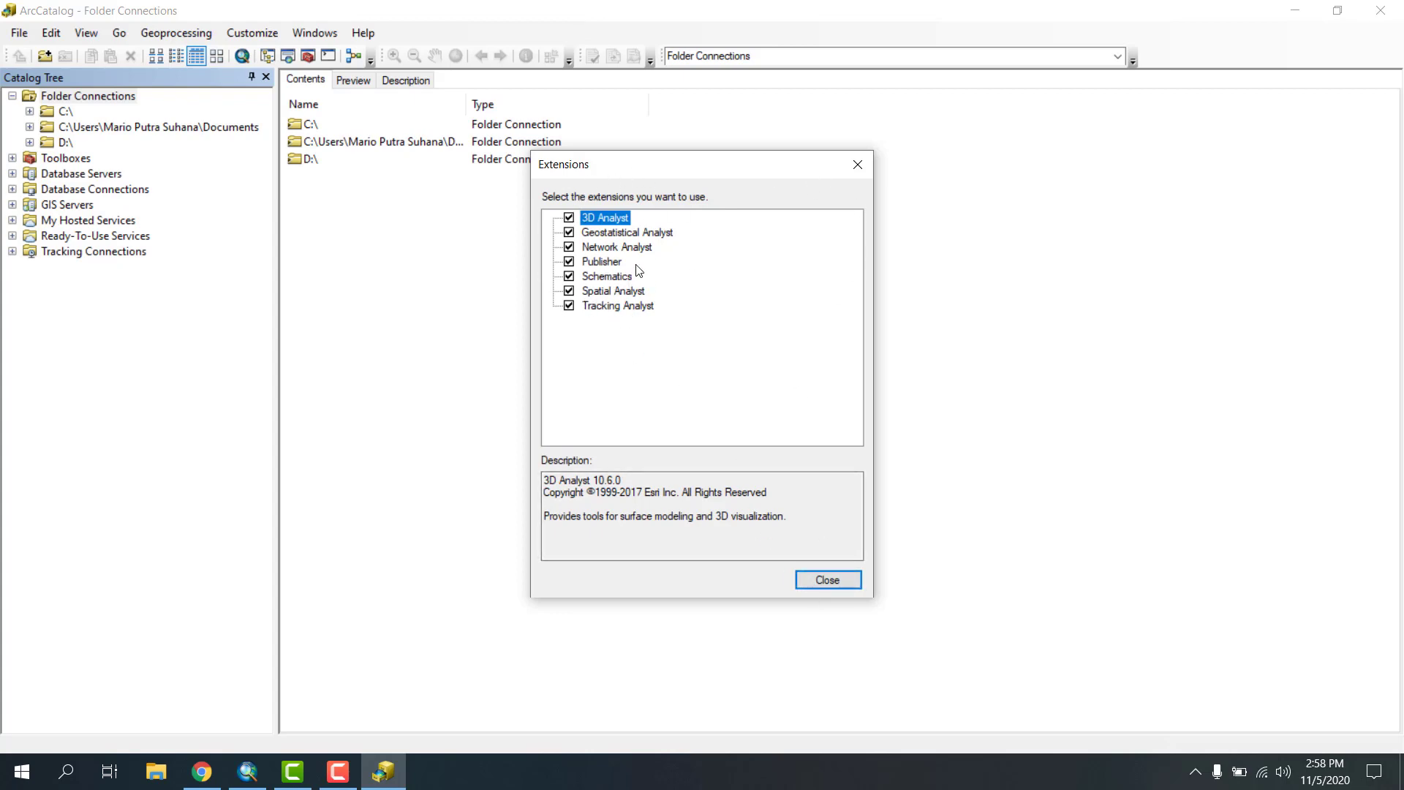
# - Switch to ArcMap and display the ArcToolbox window
pyautogui.click(243, 773)
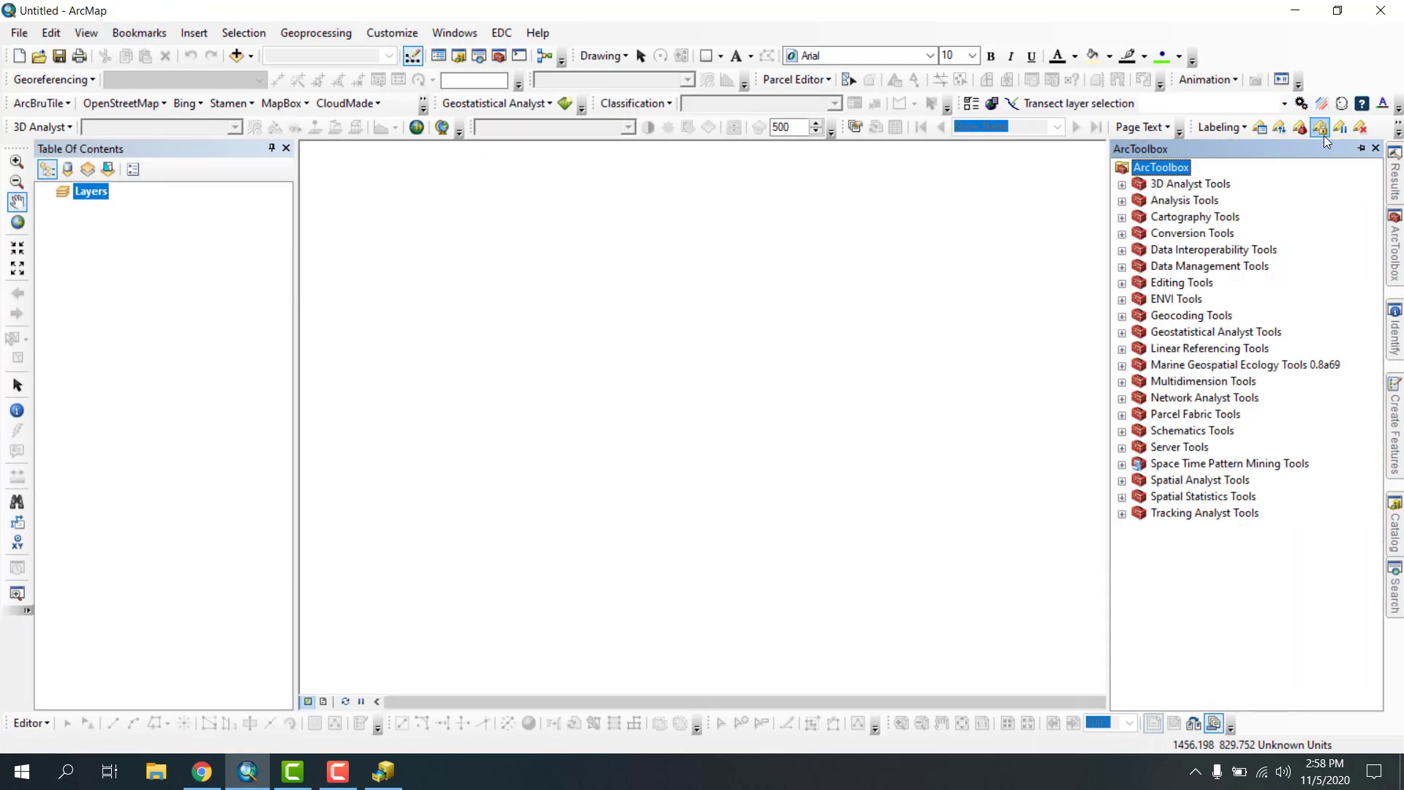
pyautogui.click(1362, 150)
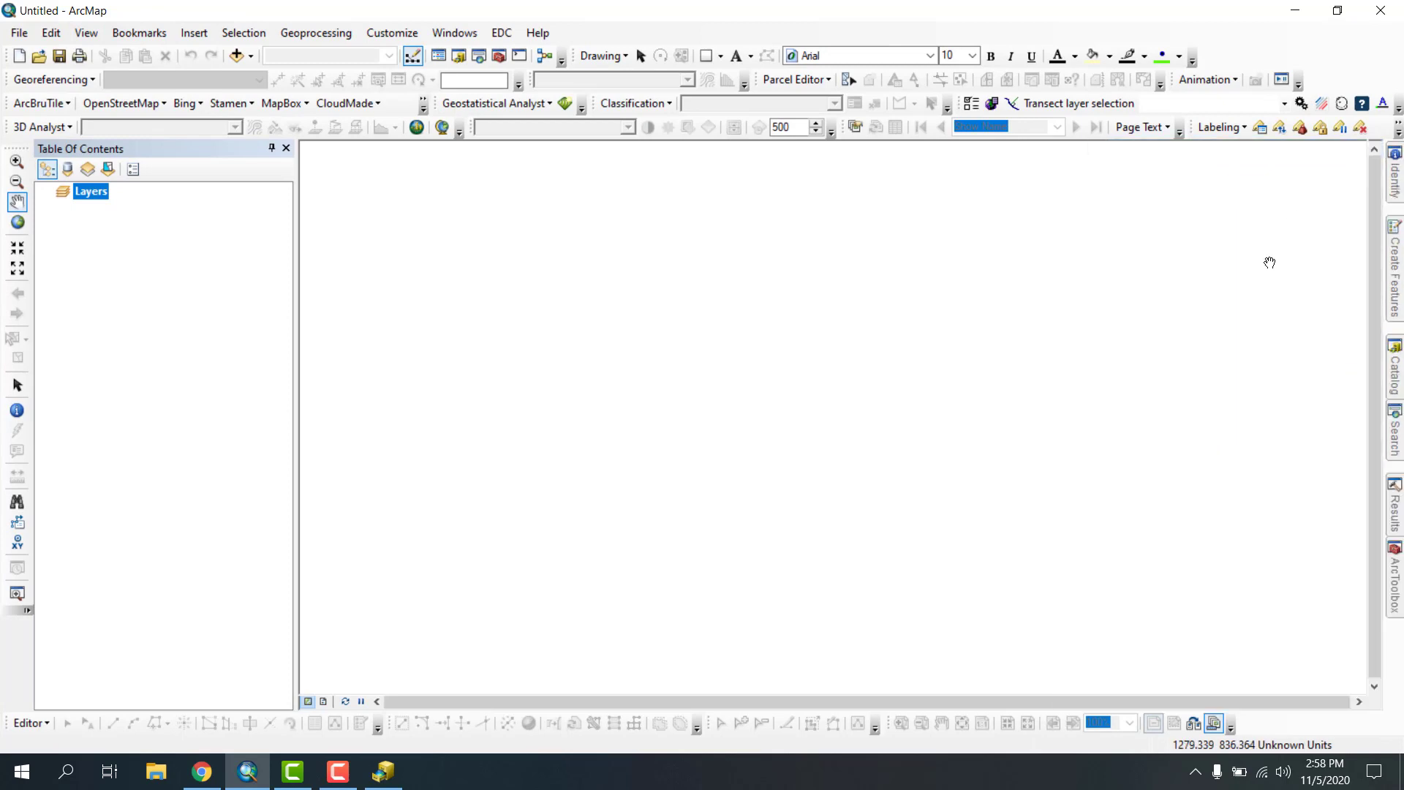
pyautogui.click(498, 55)
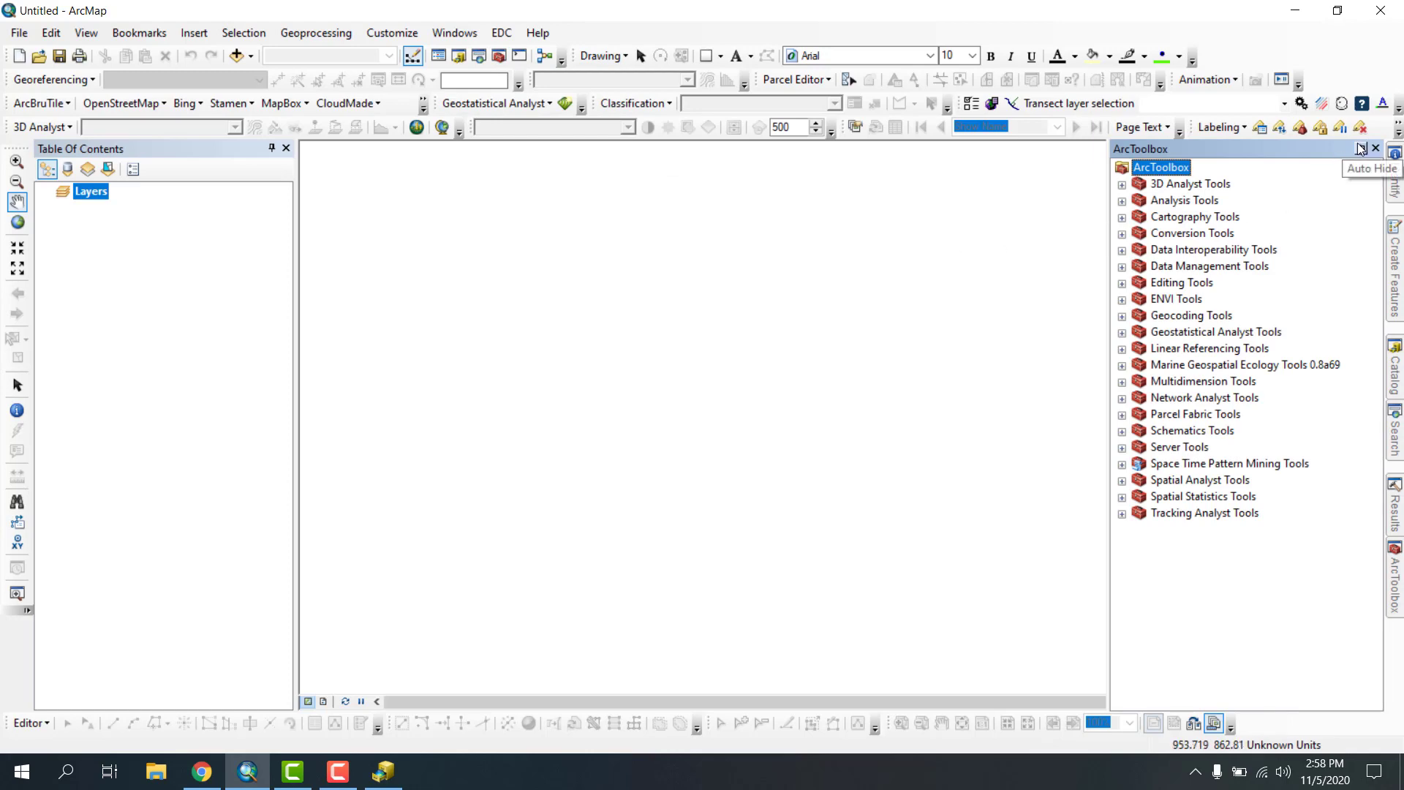
# - Examine the ArcToolbox toolboxes, expanding and collapsing 3D Analyst, Analysis, Cartography and Conversion Tools, and auto-hide the window
pyautogui.click(1232, 235)
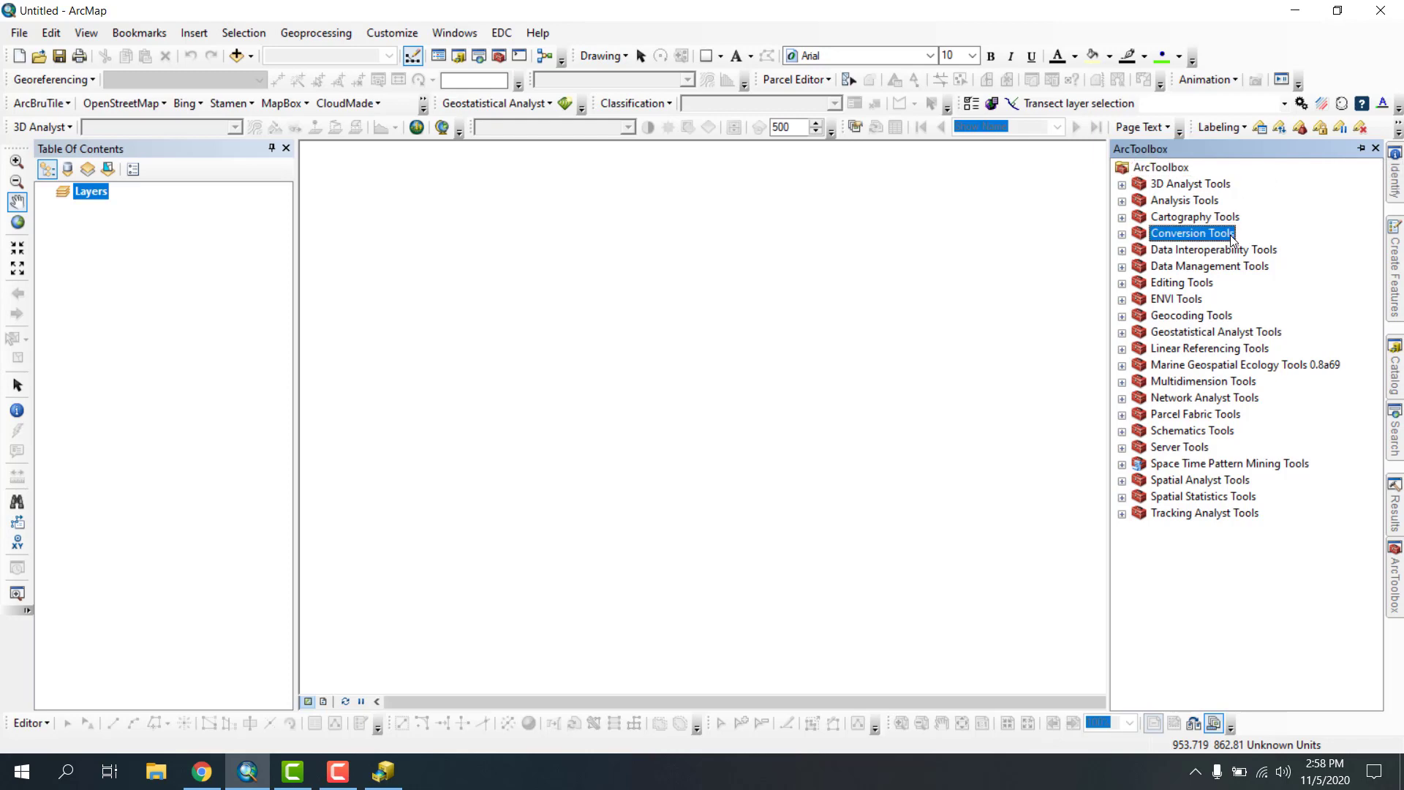
pyautogui.click(1122, 185)
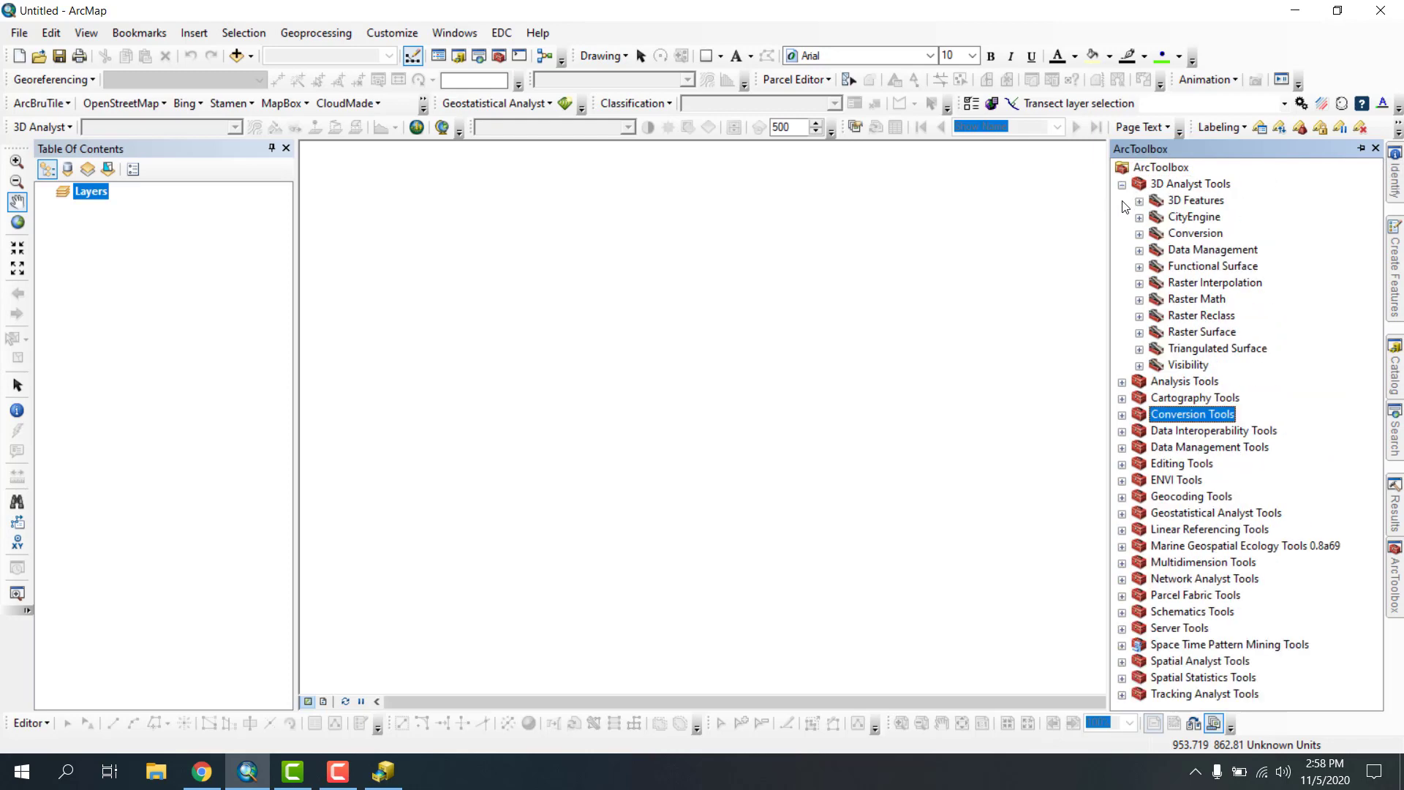
pyautogui.click(1122, 185)
pyautogui.click(1122, 202)
pyautogui.click(1122, 202)
pyautogui.click(1122, 218)
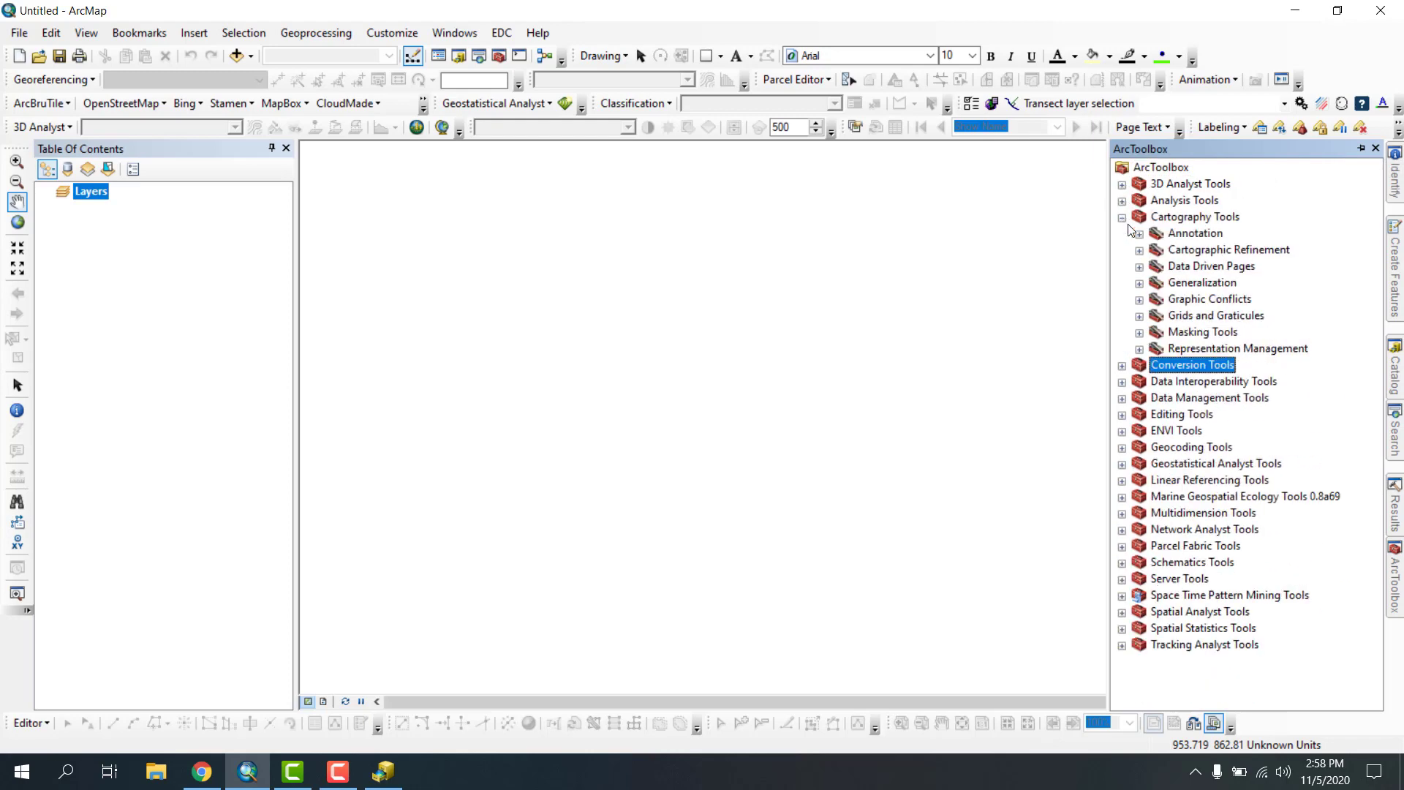
pyautogui.click(1123, 218)
pyautogui.click(1122, 235)
pyautogui.click(1122, 235)
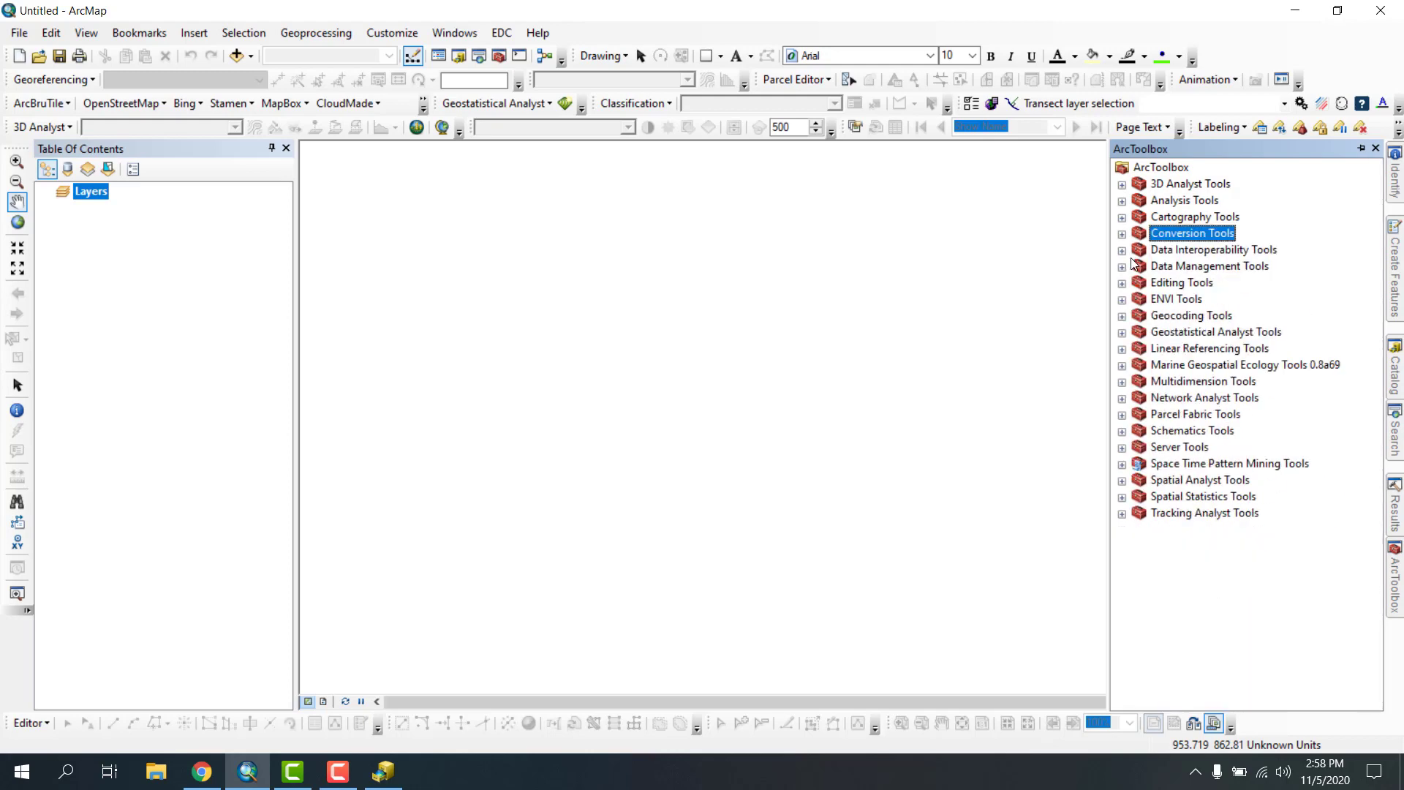
pyautogui.click(1123, 266)
pyautogui.click(1122, 201)
pyautogui.click(1204, 514)
pyautogui.click(1199, 397)
pyautogui.click(1170, 250)
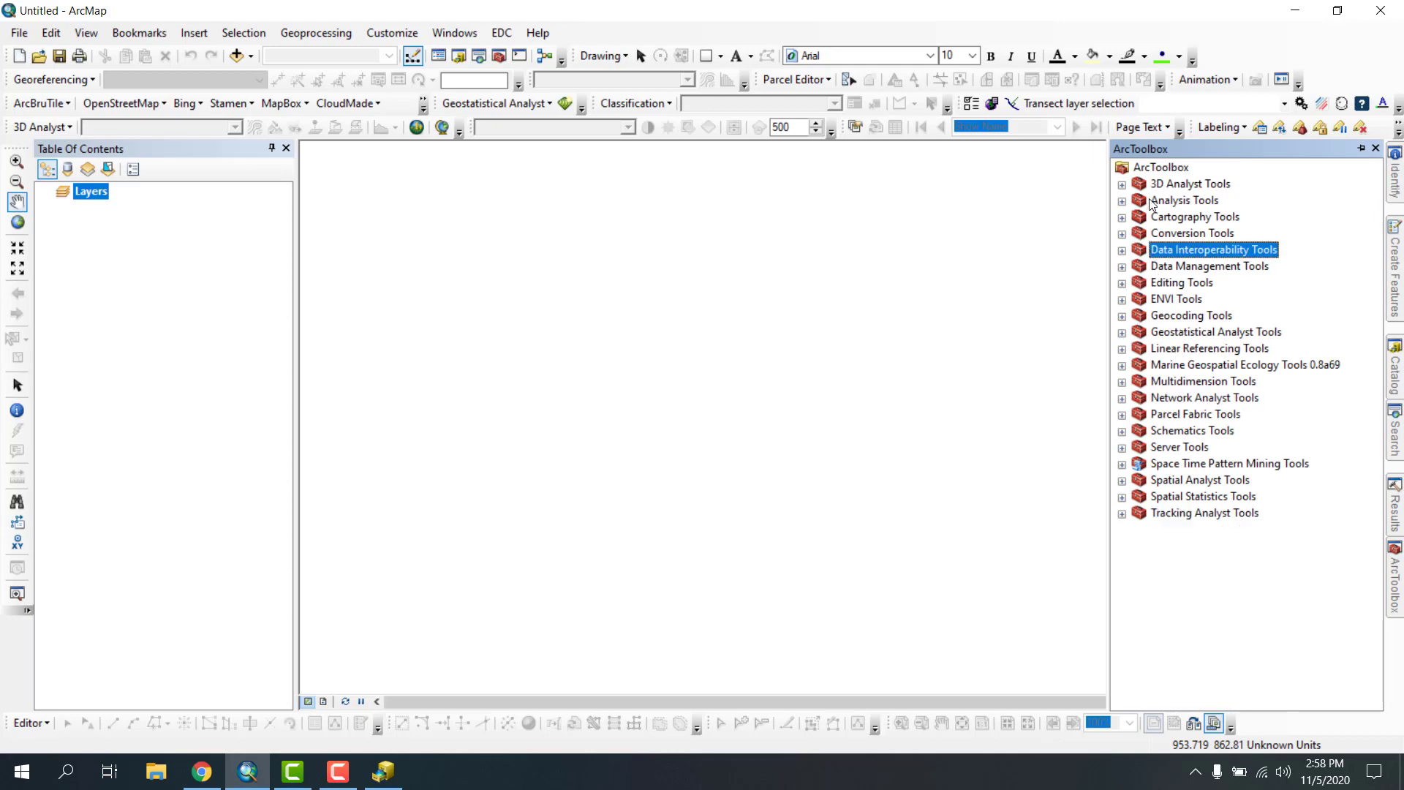
pyautogui.click(1152, 201)
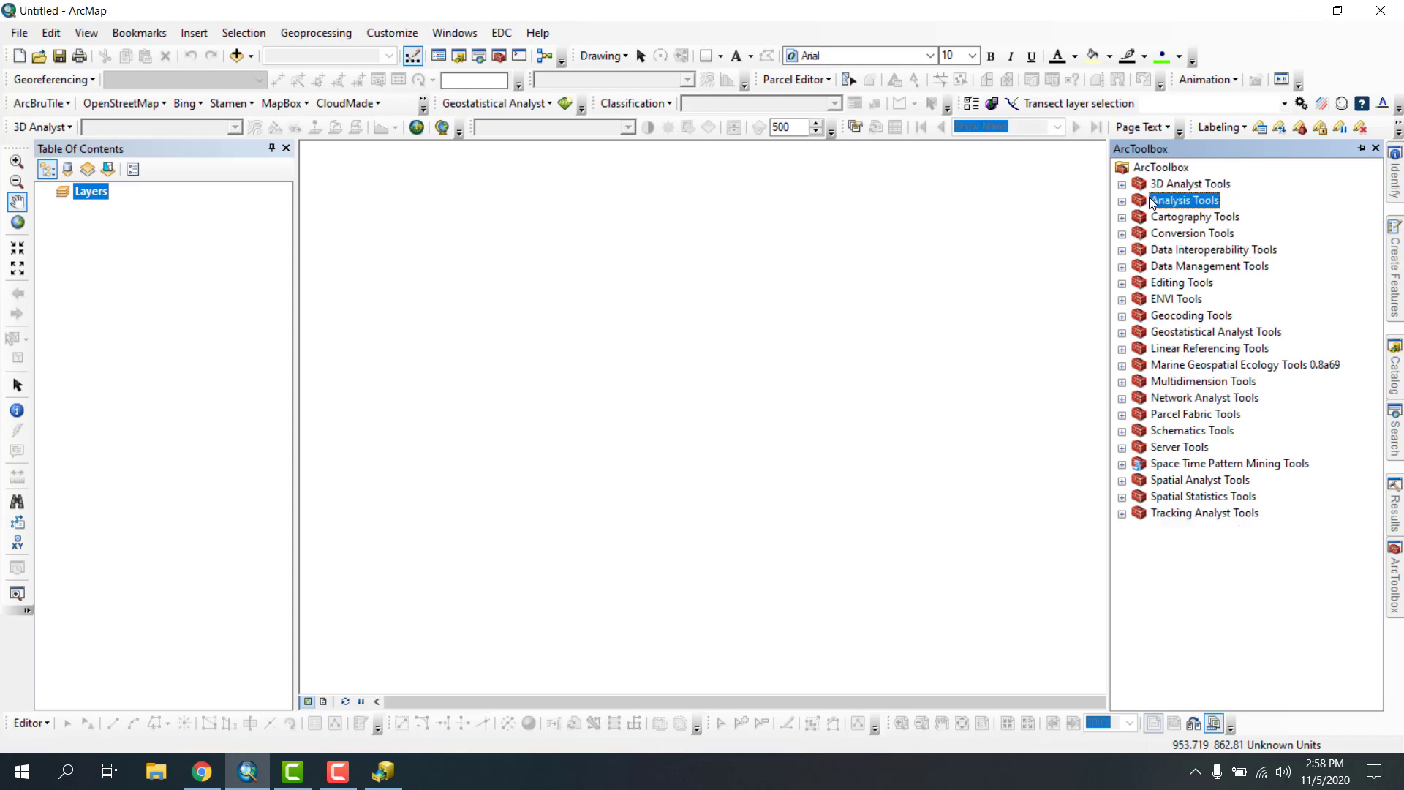
pyautogui.click(1128, 183)
pyautogui.click(1126, 183)
pyautogui.click(1360, 148)
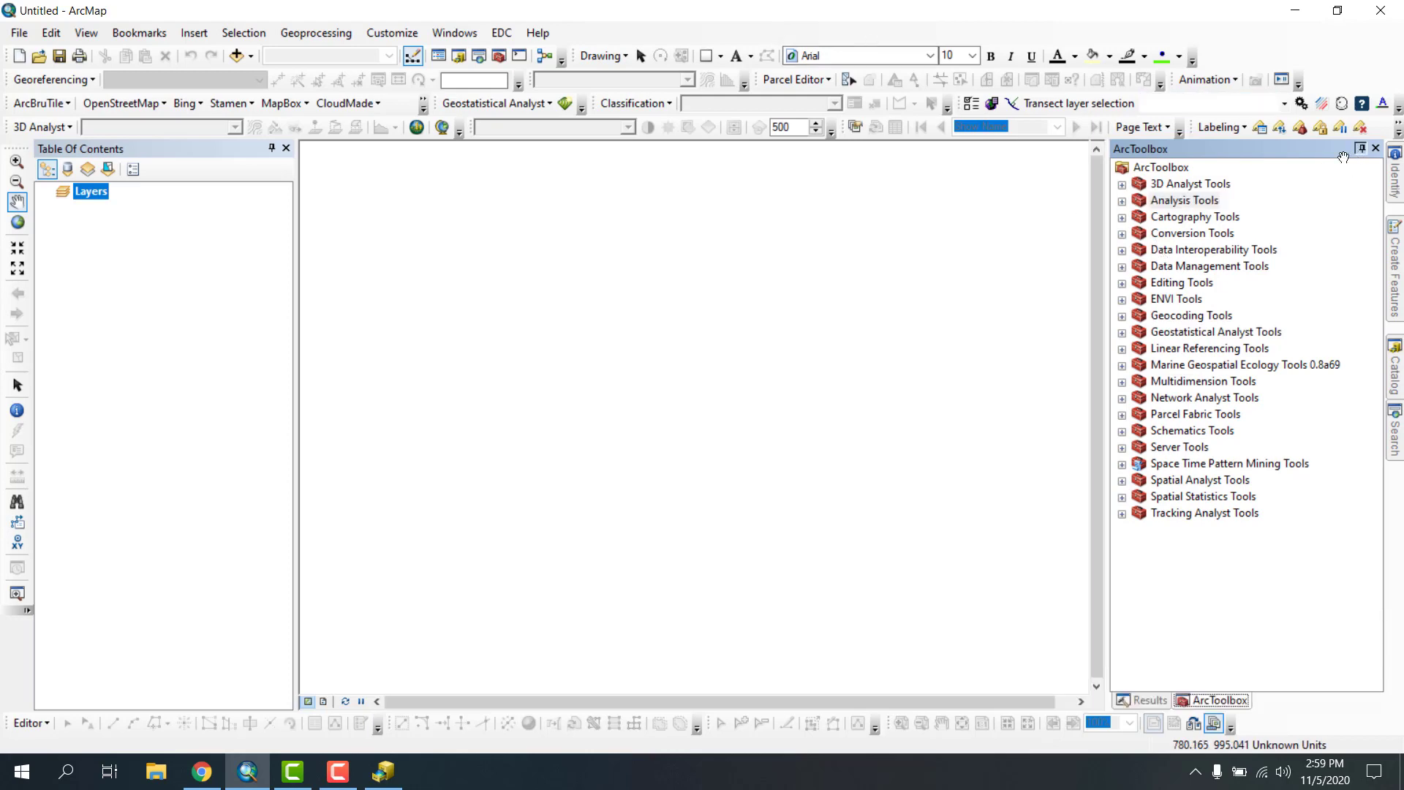
# - Open the list of extensions in ArcMap and compare it with the one in ArcCatalog
pyautogui.click(392, 33)
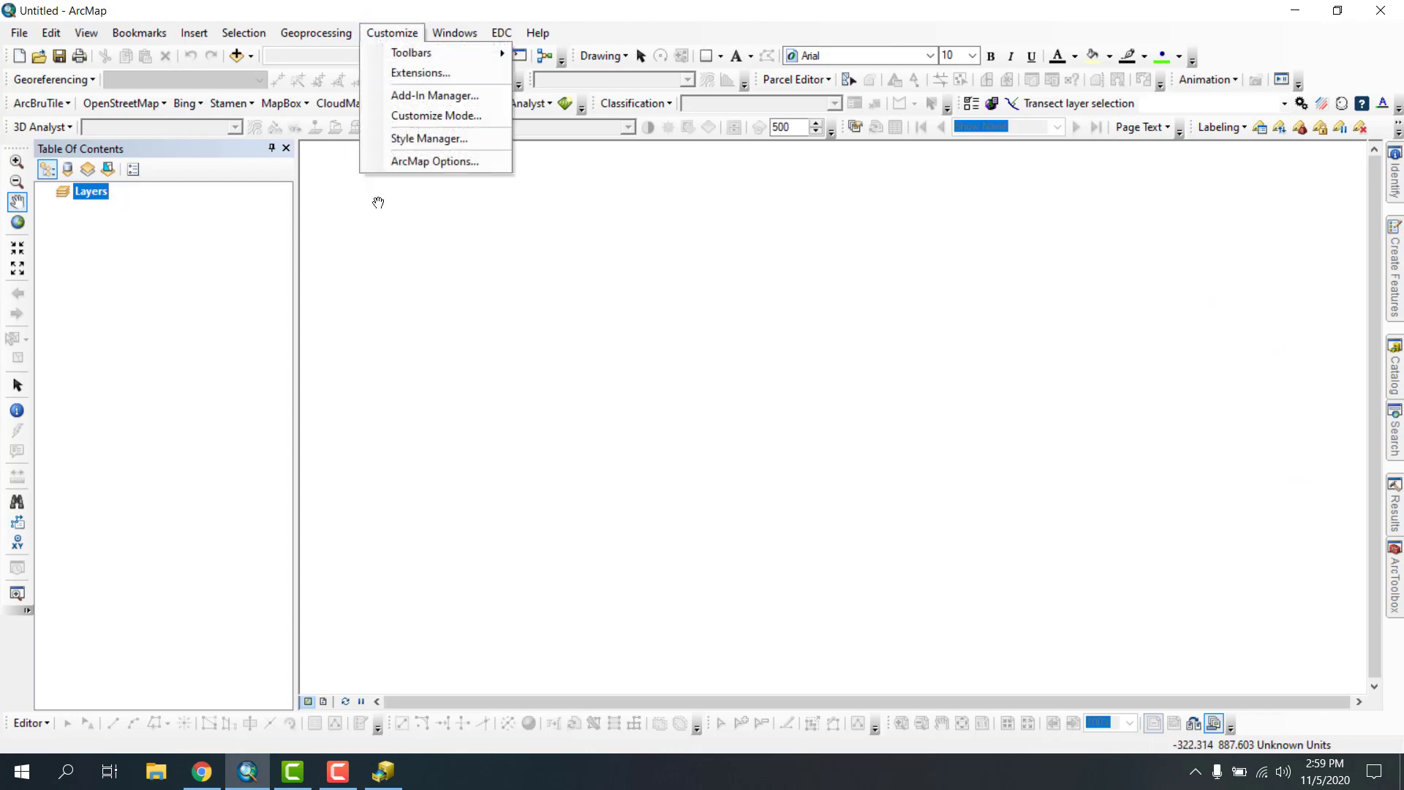
pyautogui.click(393, 86)
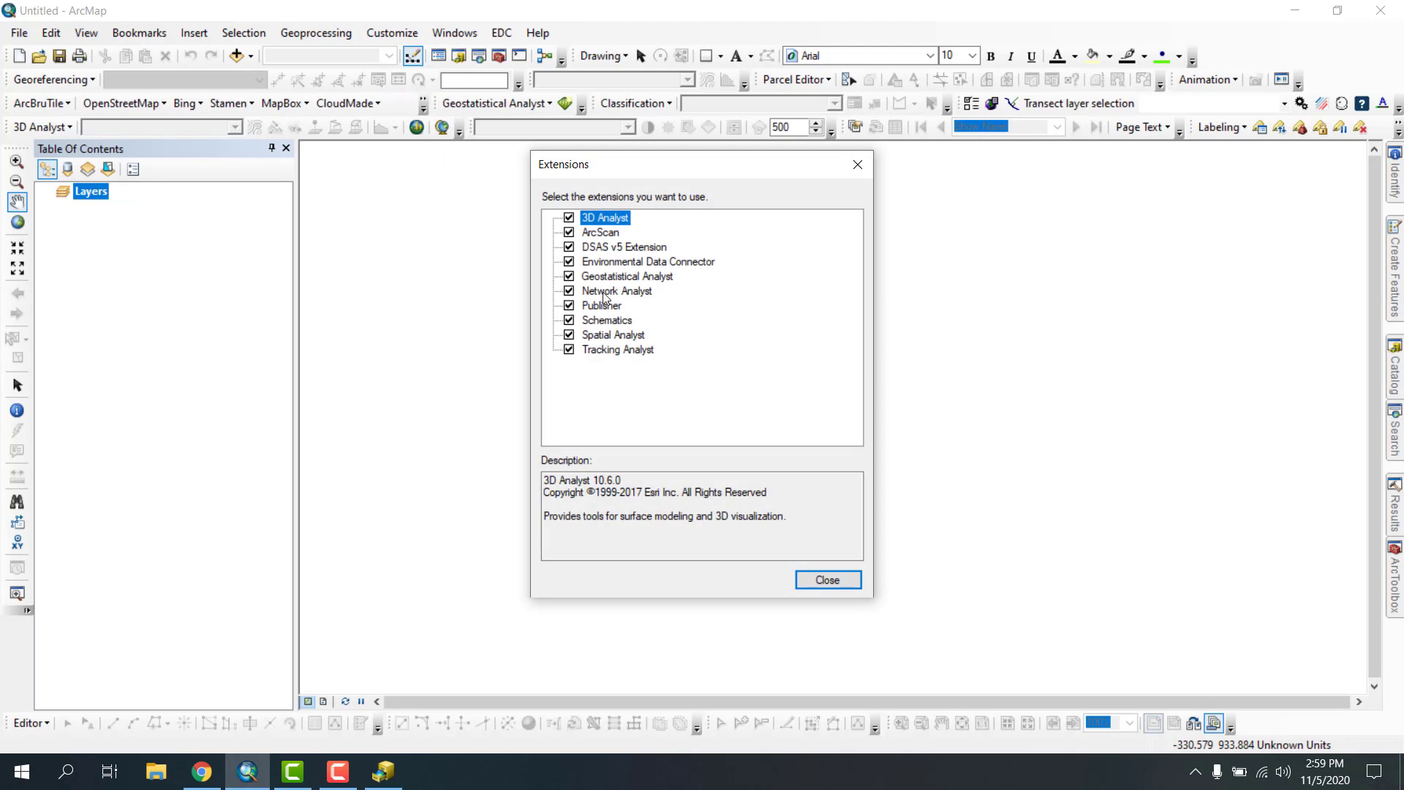
pyautogui.click(383, 772)
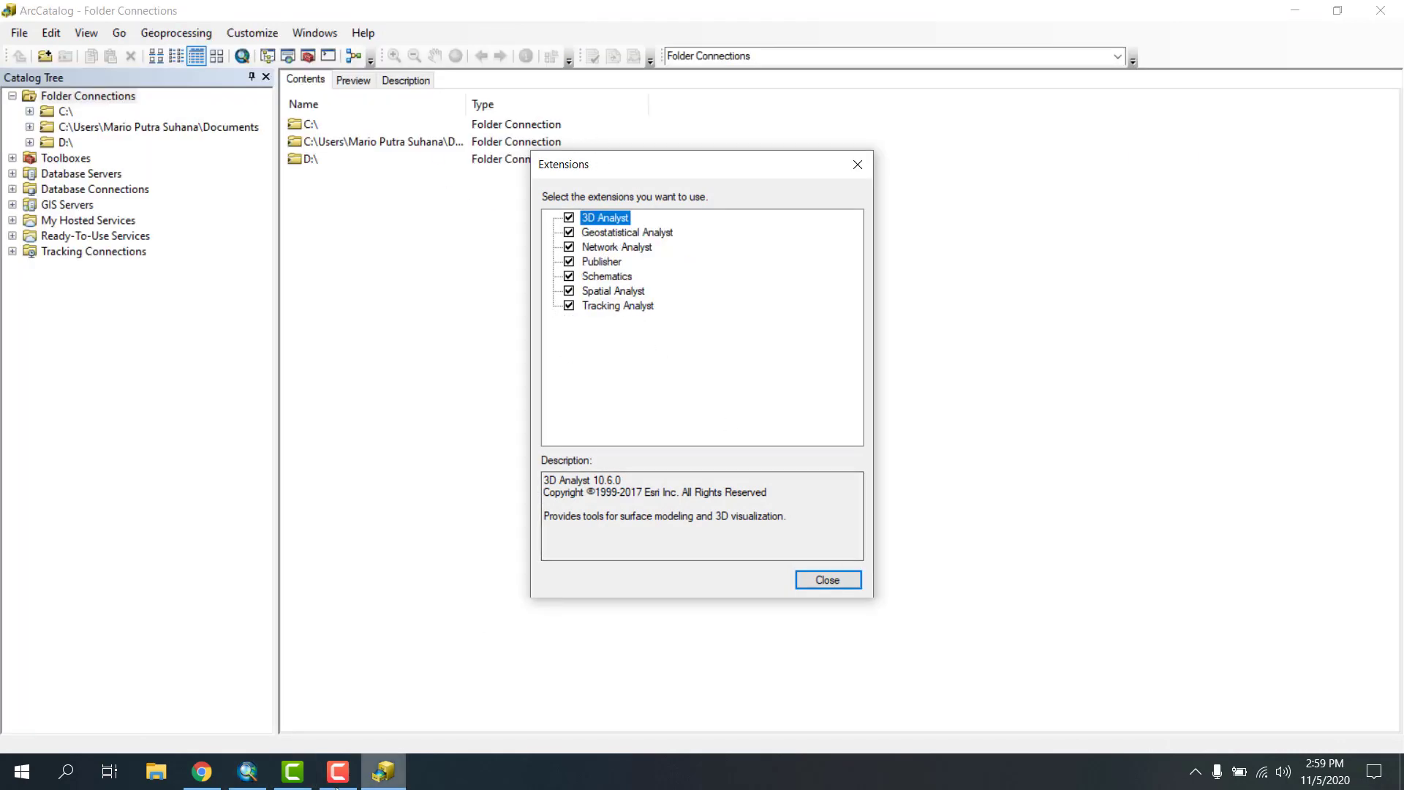
# - Compare the extension lists of ArcMap and ArcCatalog, reading the DSAS v5 Extension, Environmental Data Connector and Geostatistical Analyst descriptions in ArcMap
pyautogui.click(247, 772)
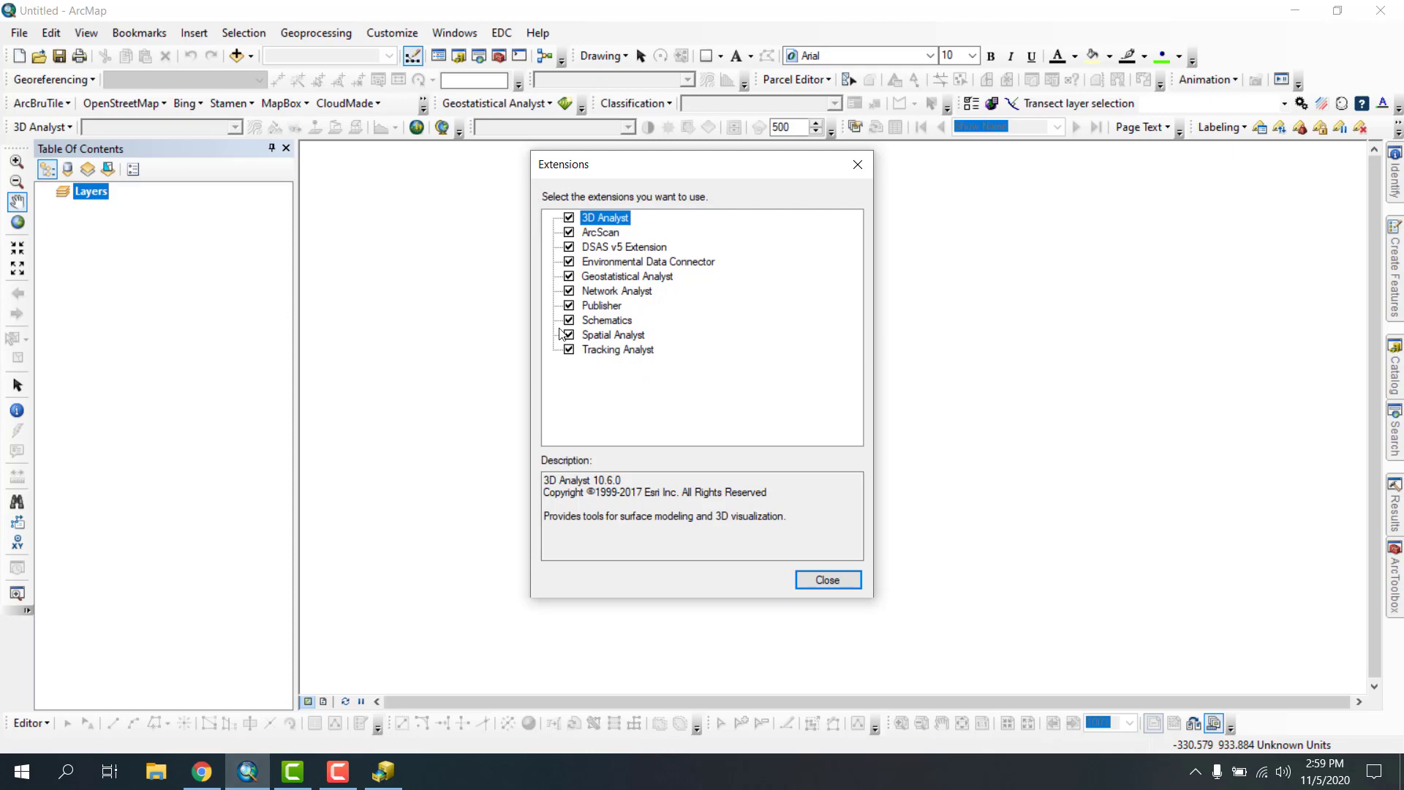
pyautogui.click(383, 772)
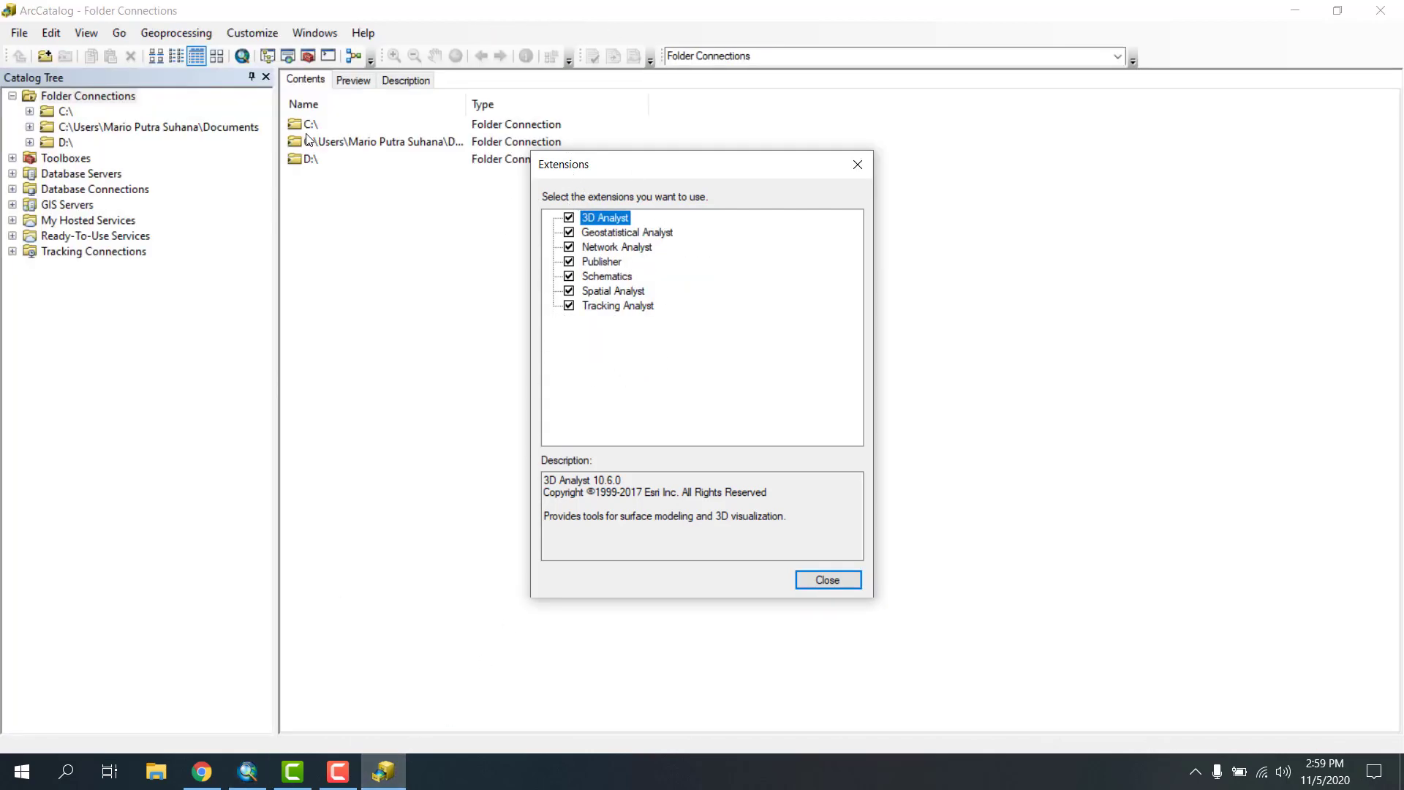
pyautogui.click(248, 771)
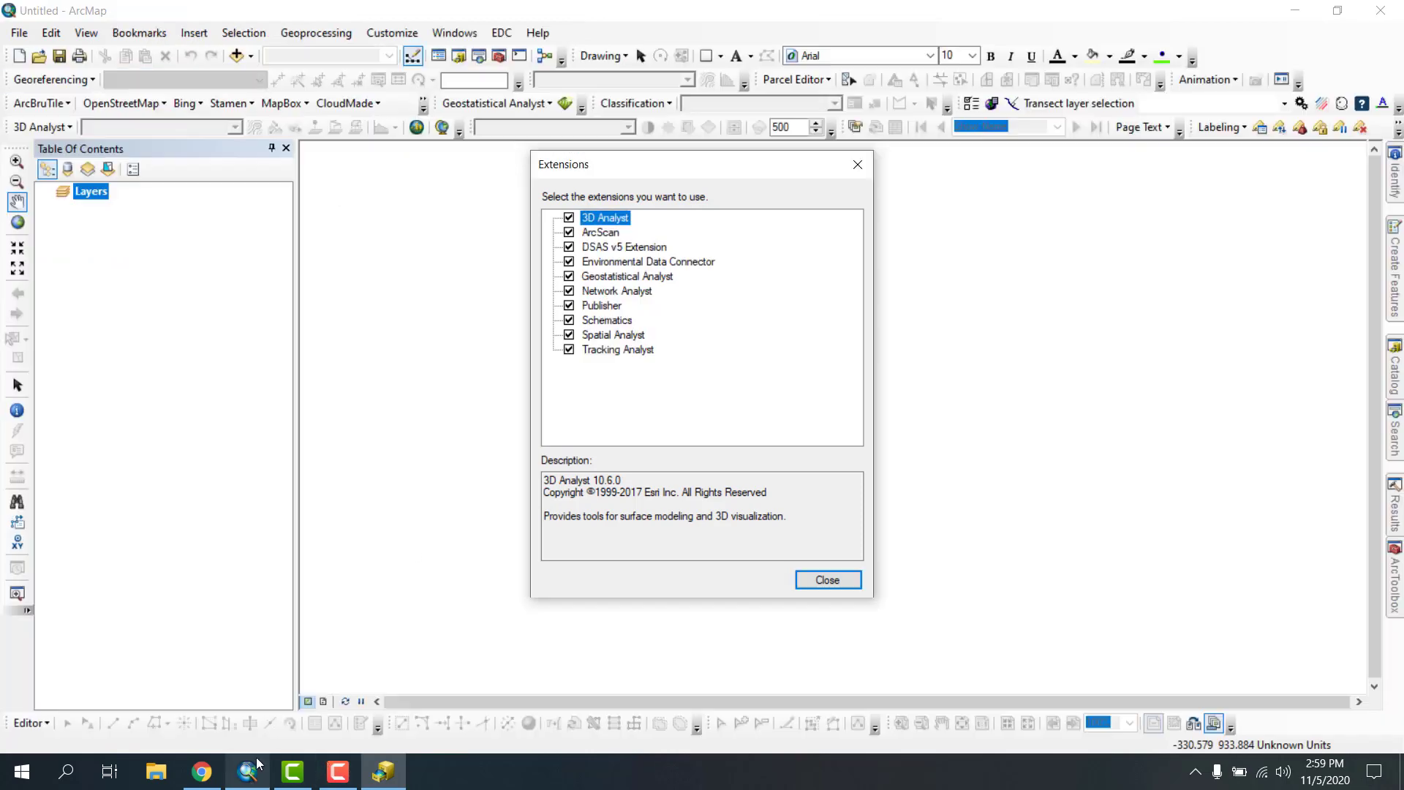
pyautogui.click(594, 249)
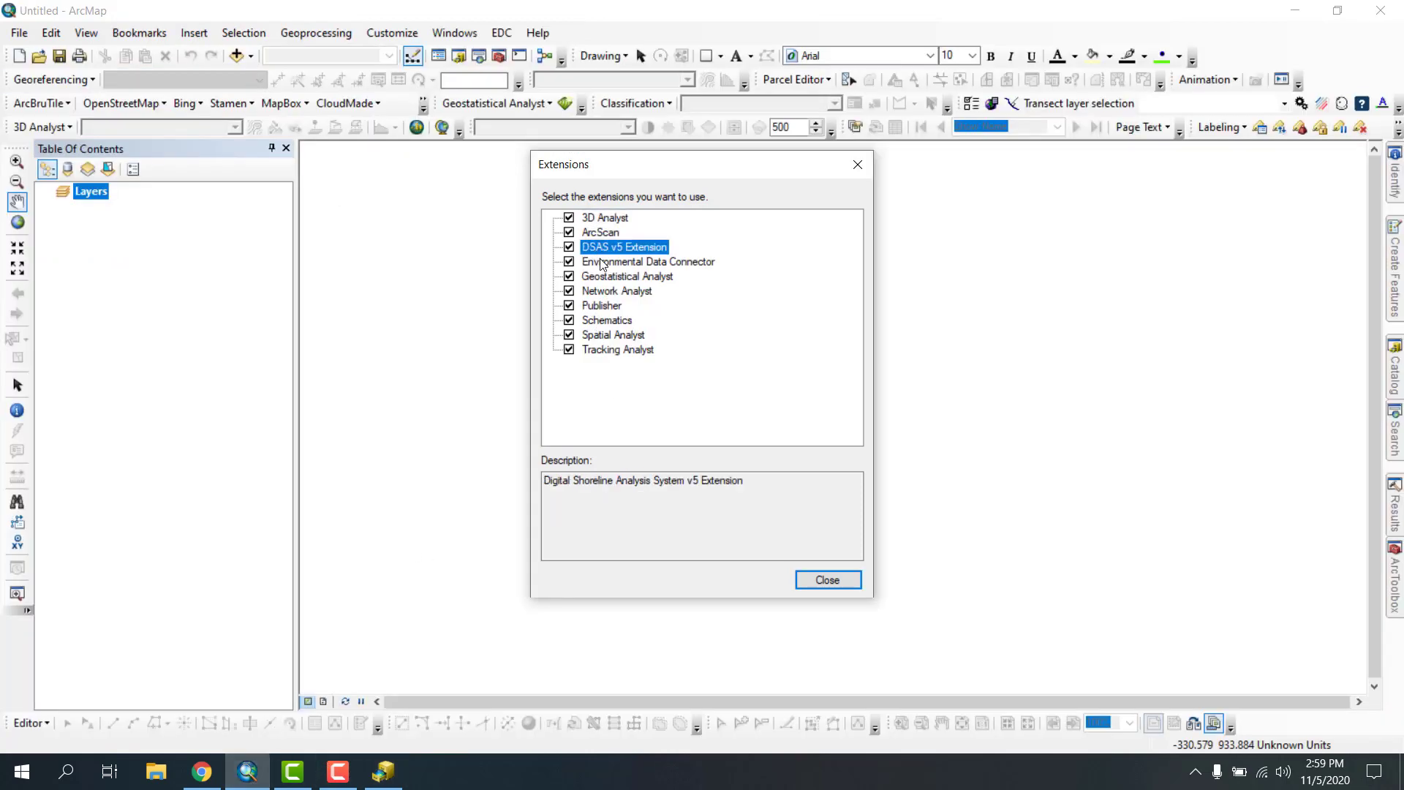
pyautogui.click(601, 262)
pyautogui.click(606, 276)
pyautogui.click(604, 262)
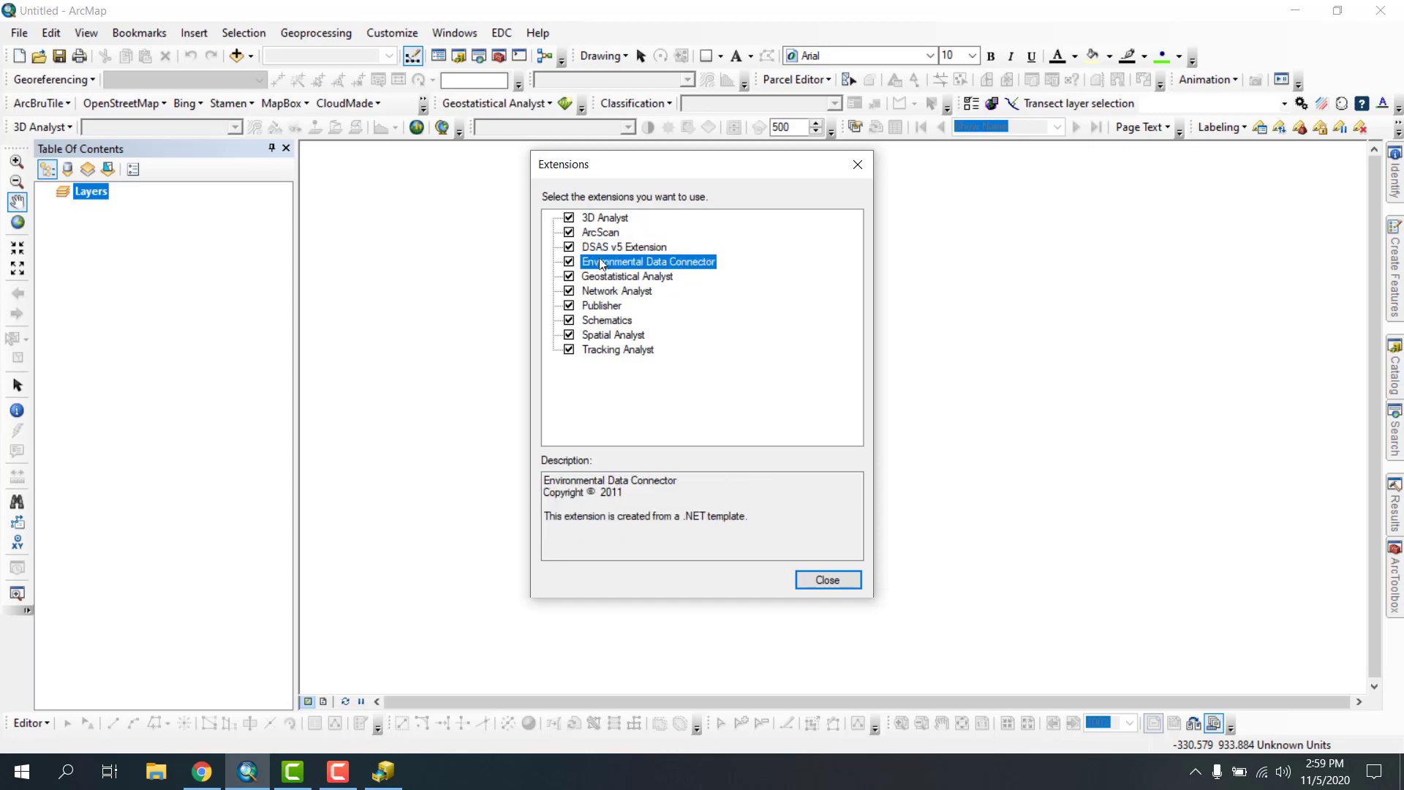
pyautogui.click(601, 247)
pyautogui.click(383, 773)
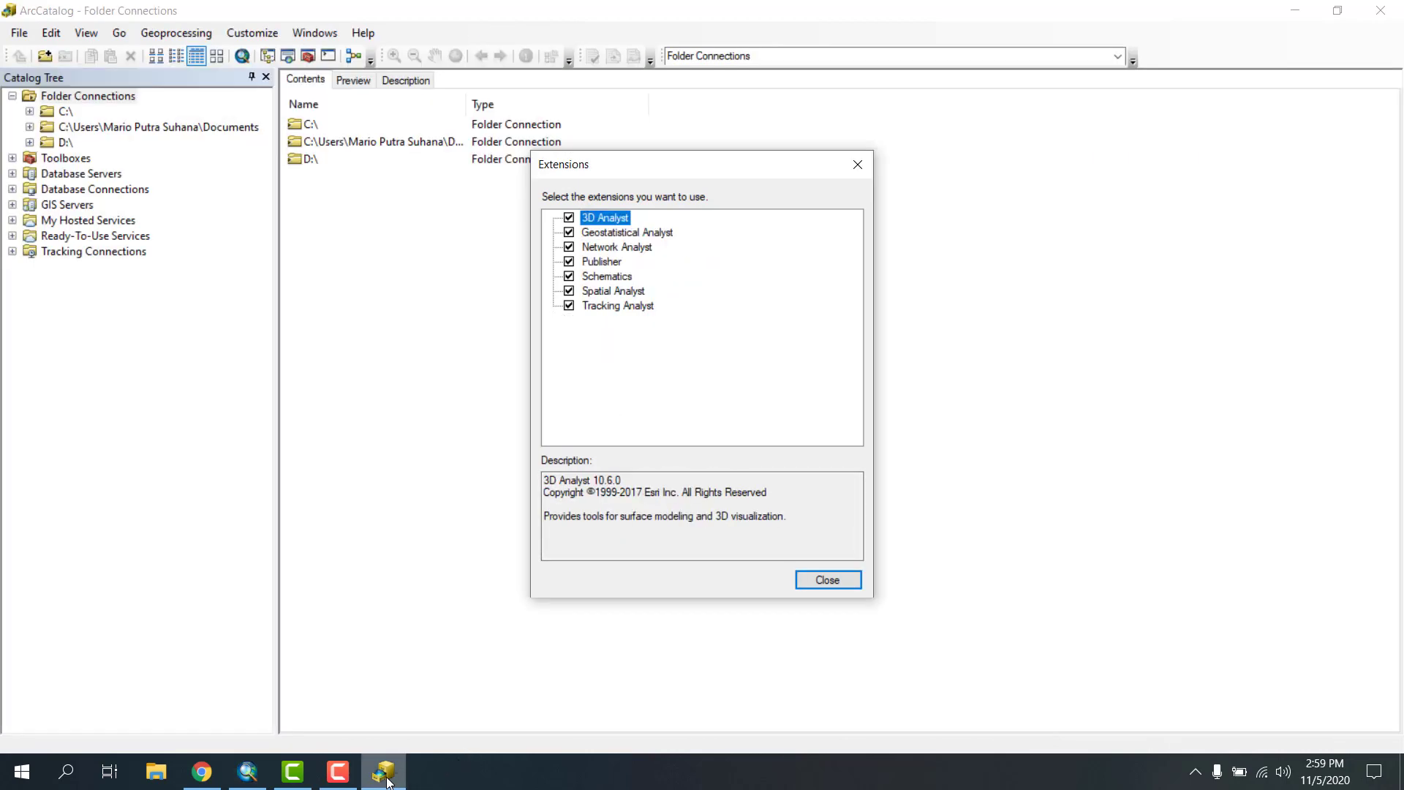
pyautogui.click(387, 781)
pyautogui.click(236, 778)
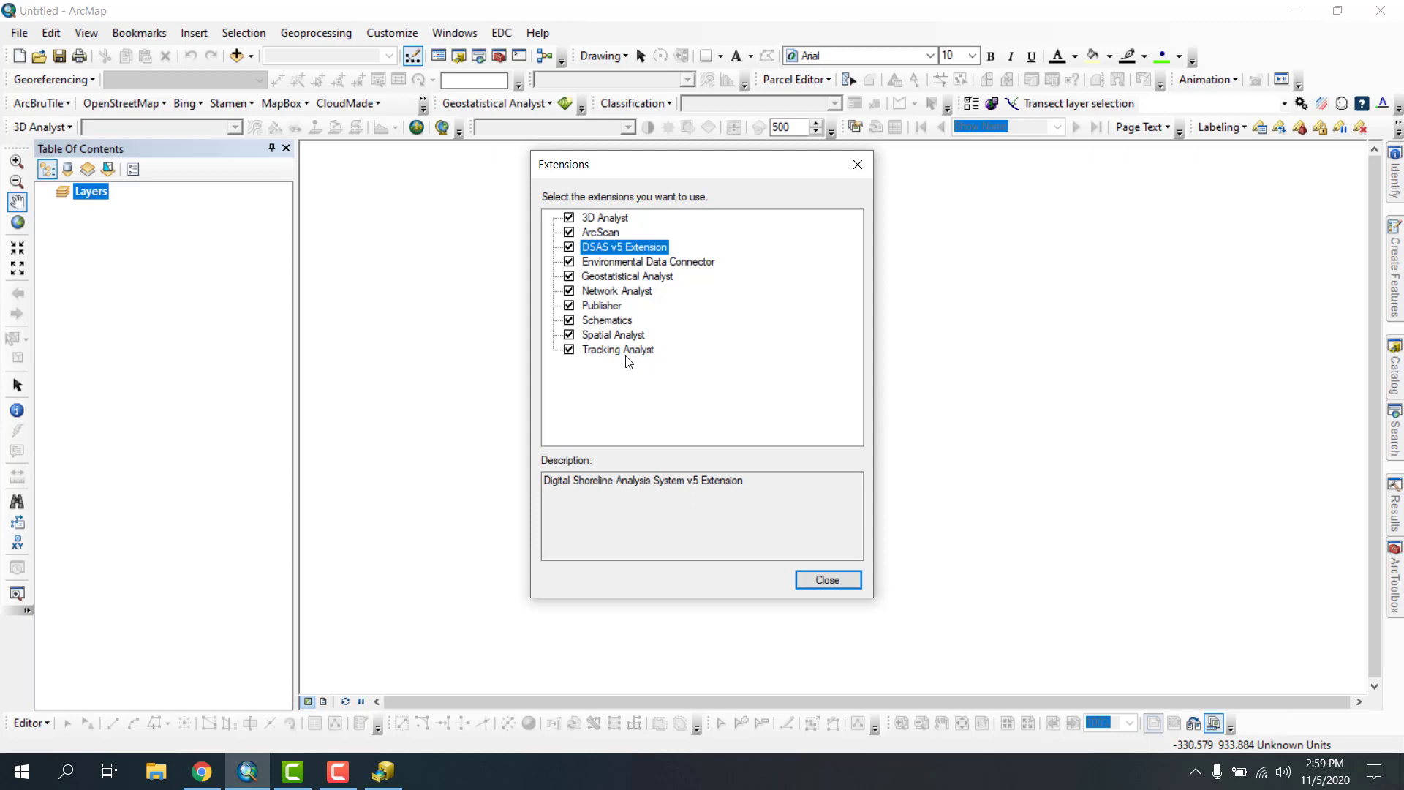
# - Review the ArcScan, DSAS v5 Extension and Environmental Data Connector descriptions in ArcMap, and close the extensions list
pyautogui.click(591, 263)
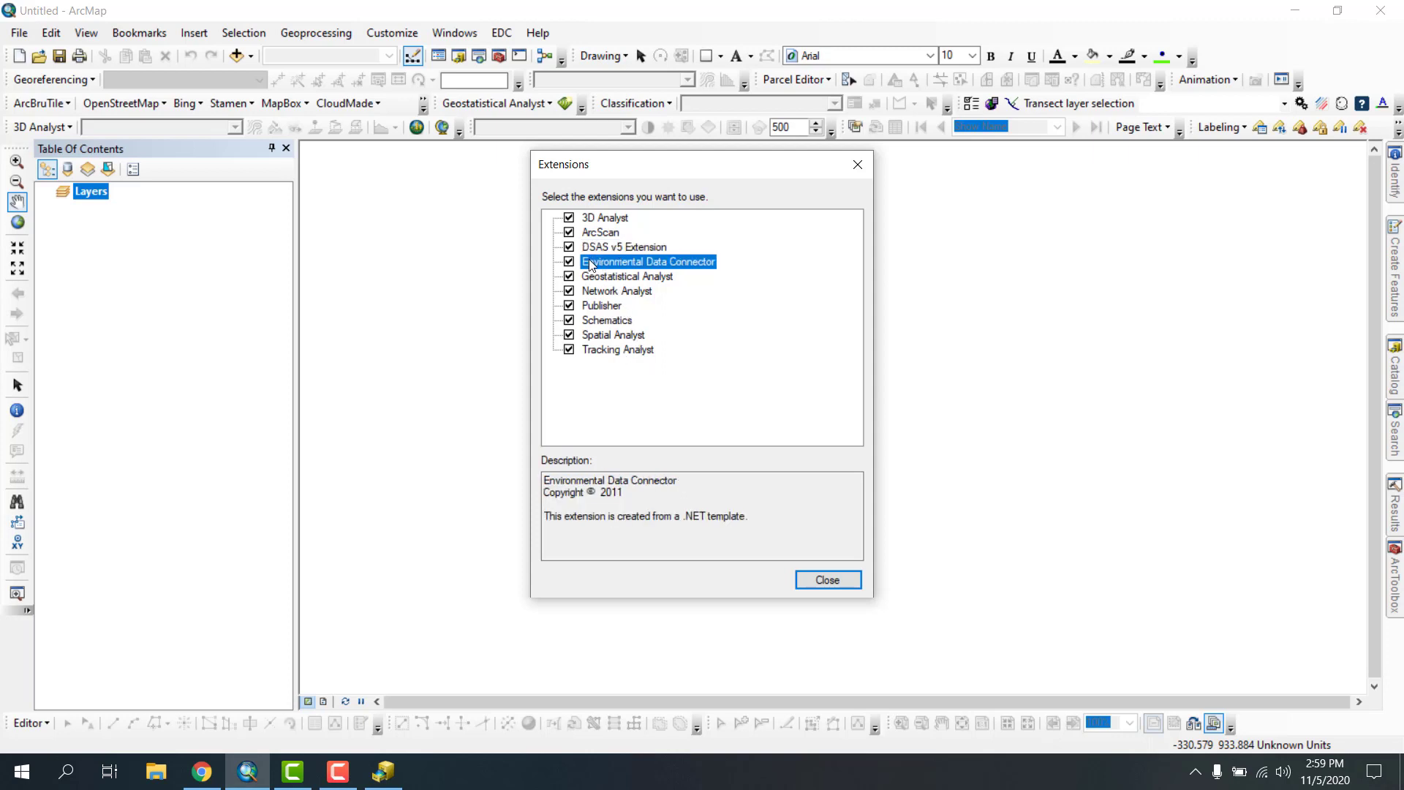
pyautogui.click(601, 249)
pyautogui.click(602, 259)
pyautogui.click(599, 234)
pyautogui.click(607, 248)
pyautogui.click(612, 262)
pyautogui.click(605, 249)
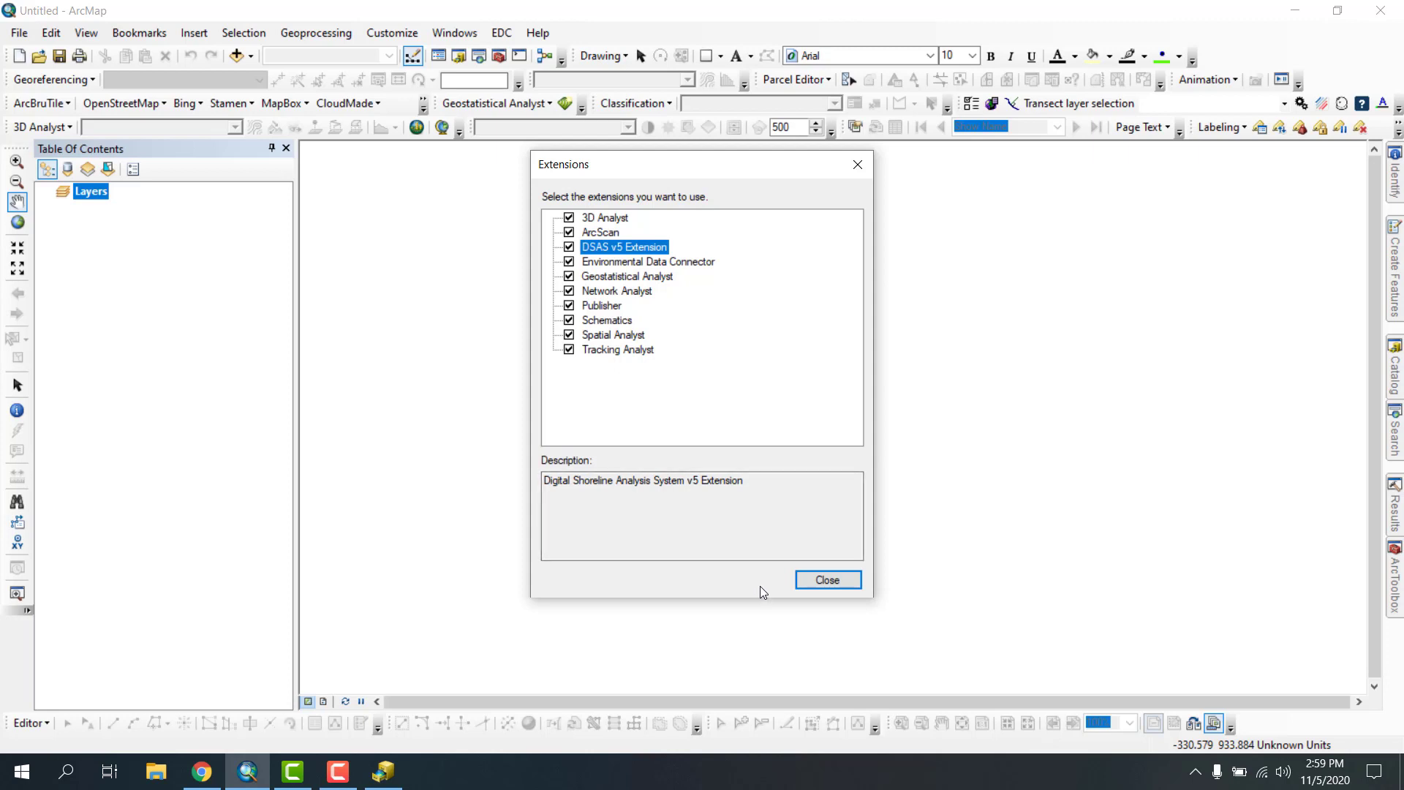
pyautogui.click(812, 579)
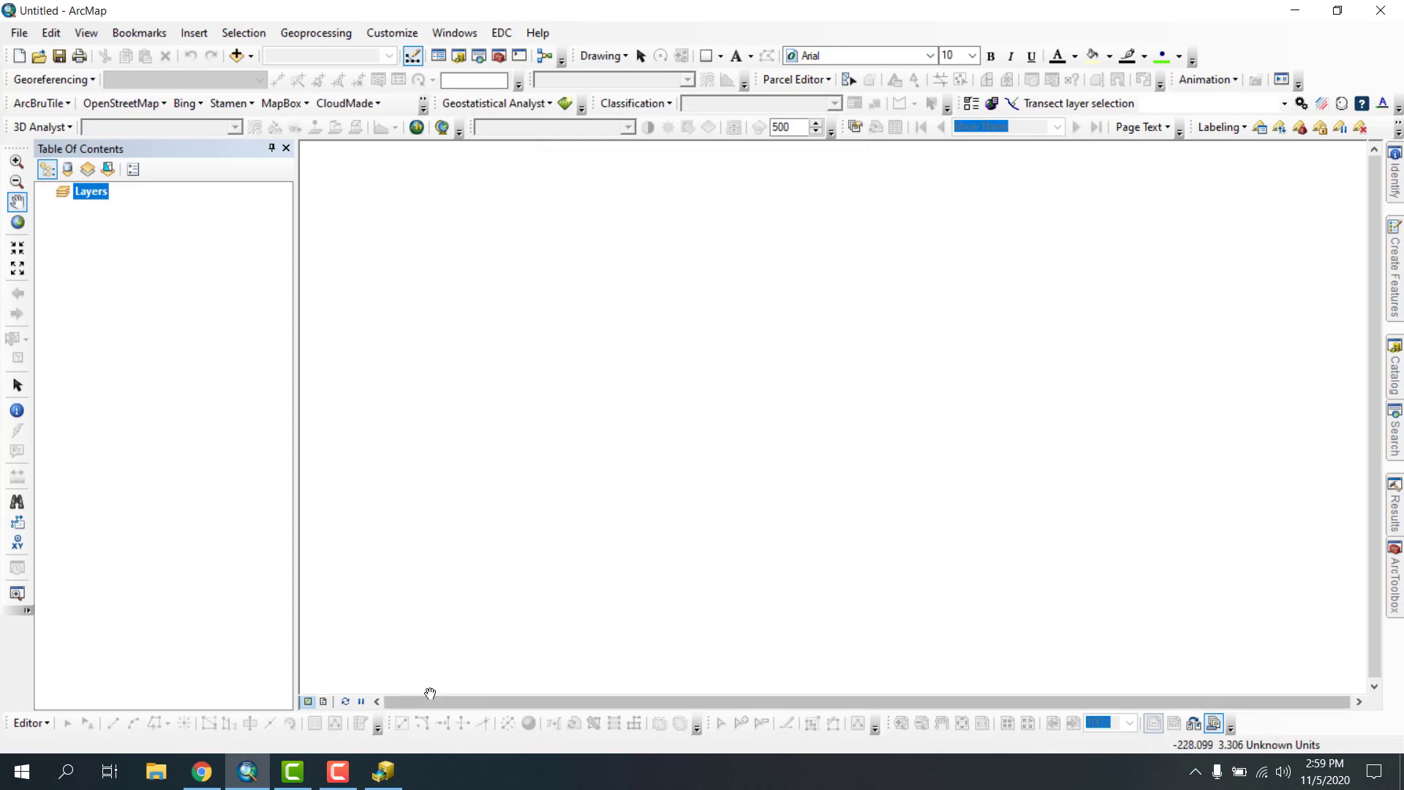
# - Switch to ArcCatalog, close its extensions list and view the commands available for Folder Connections in the Catalog Tree
pyautogui.click(384, 771)
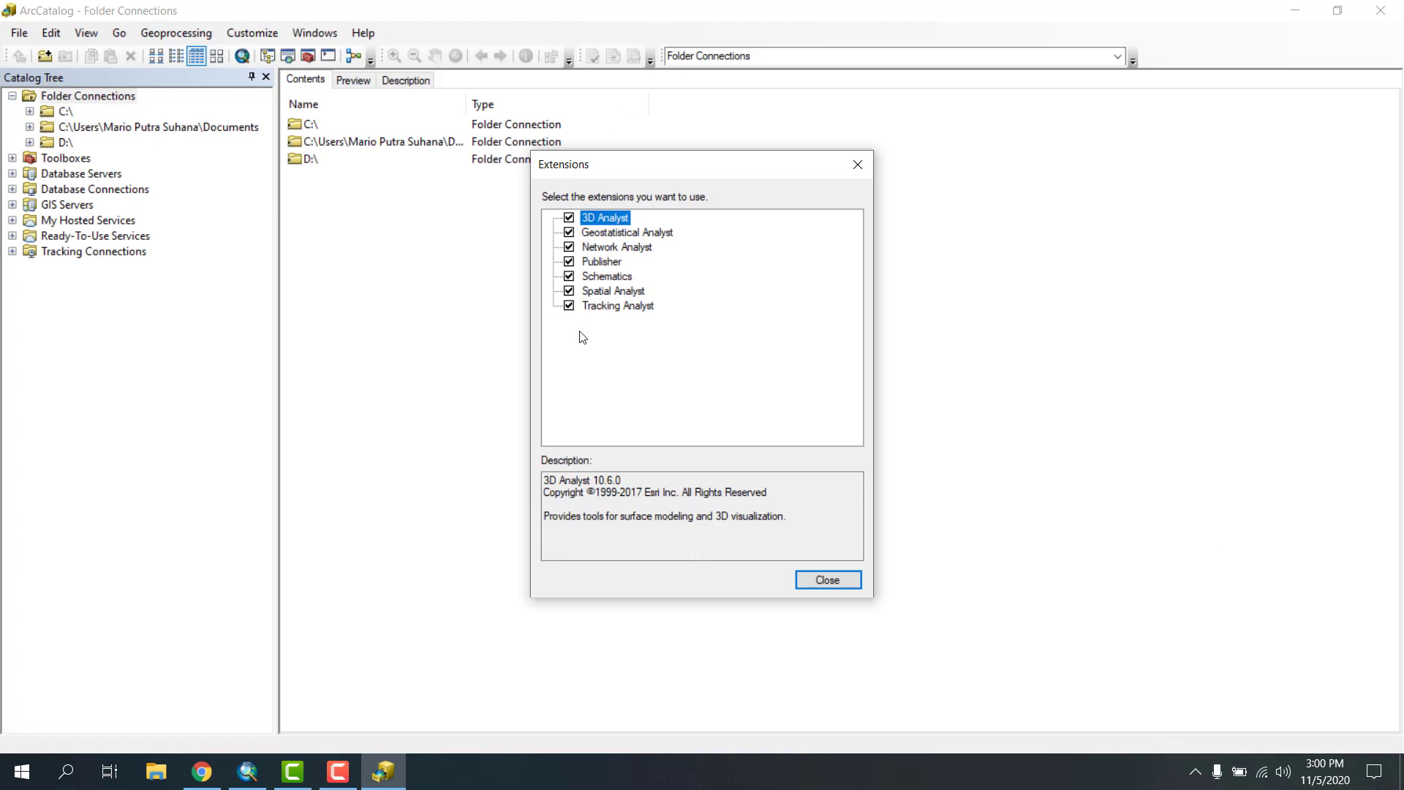
pyautogui.click(841, 579)
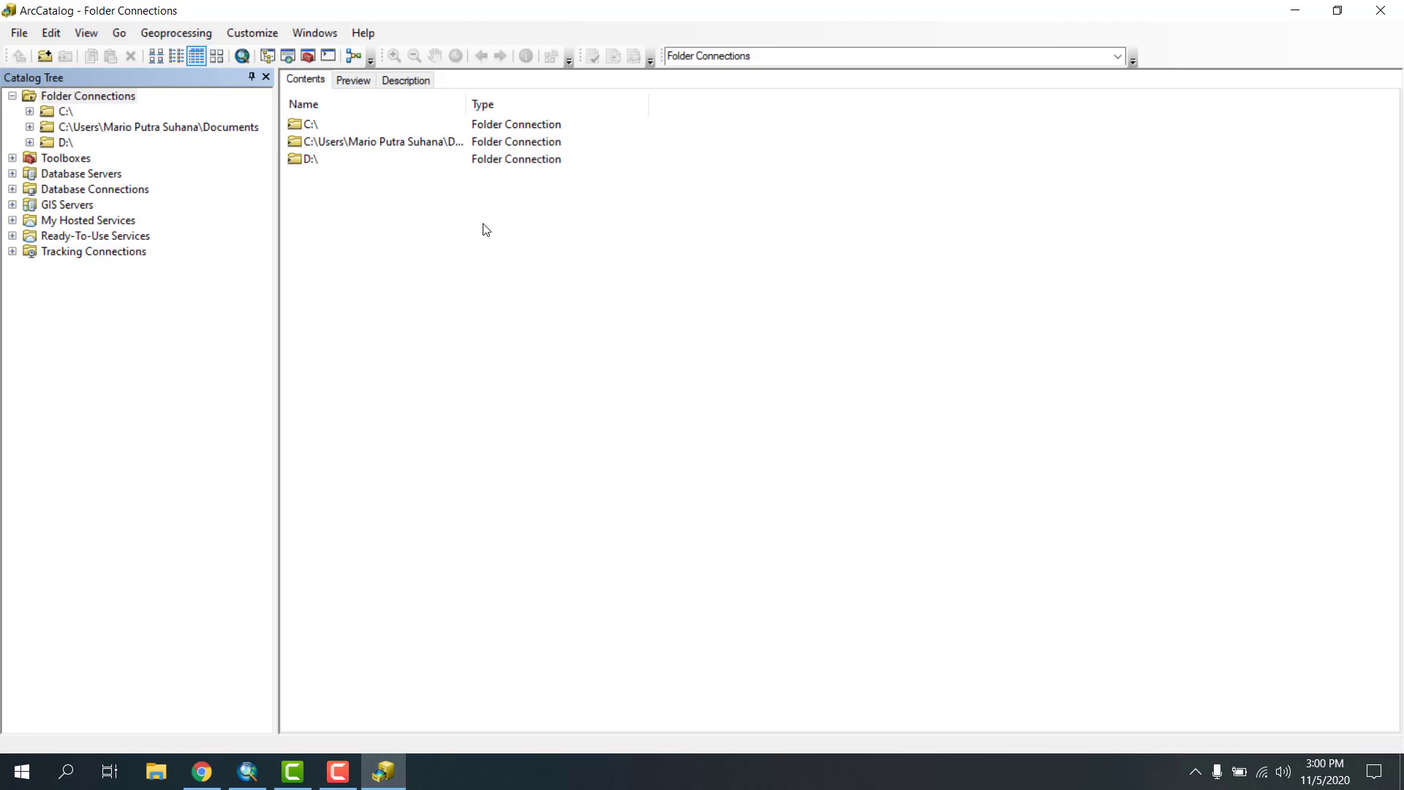
pyautogui.rightClick(122, 98)
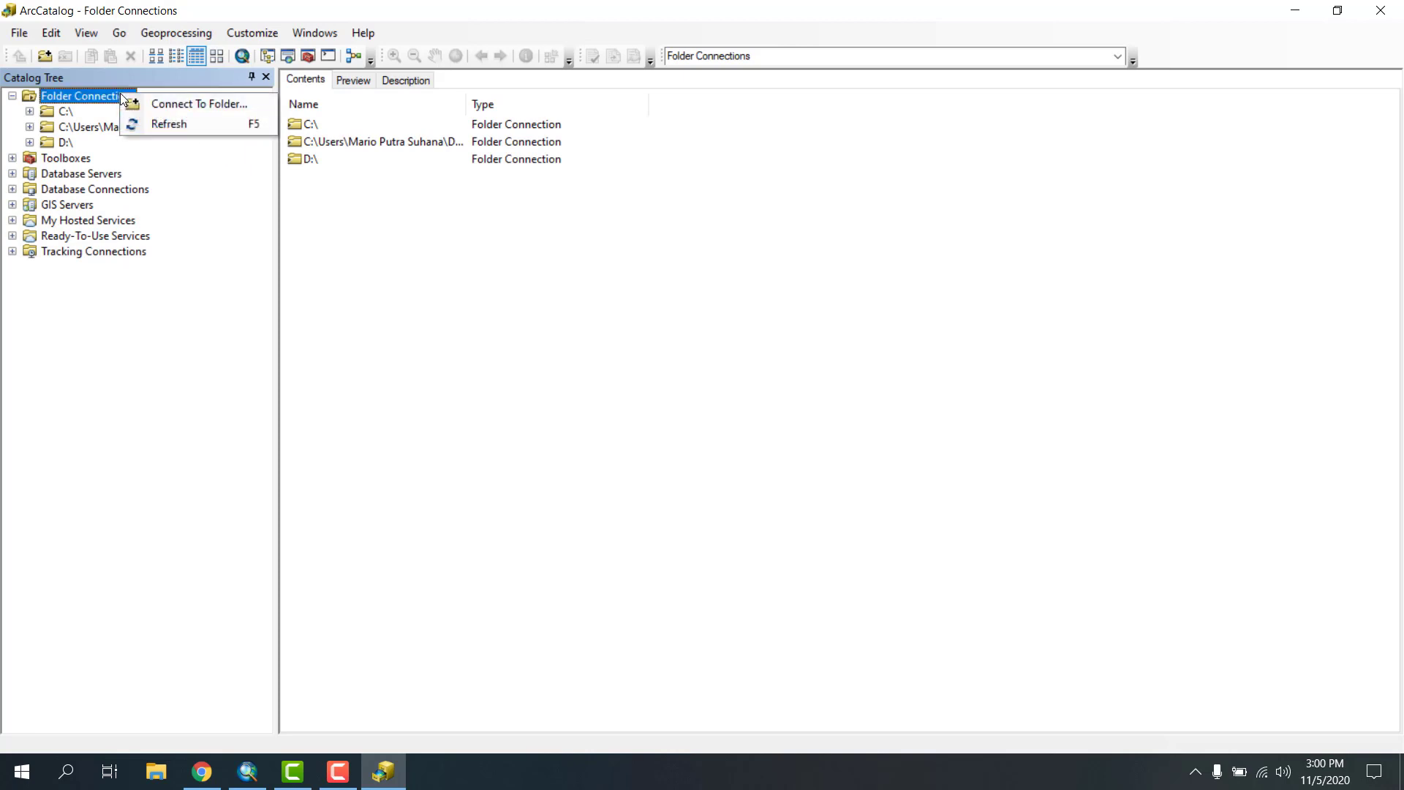
pyautogui.click(189, 292)
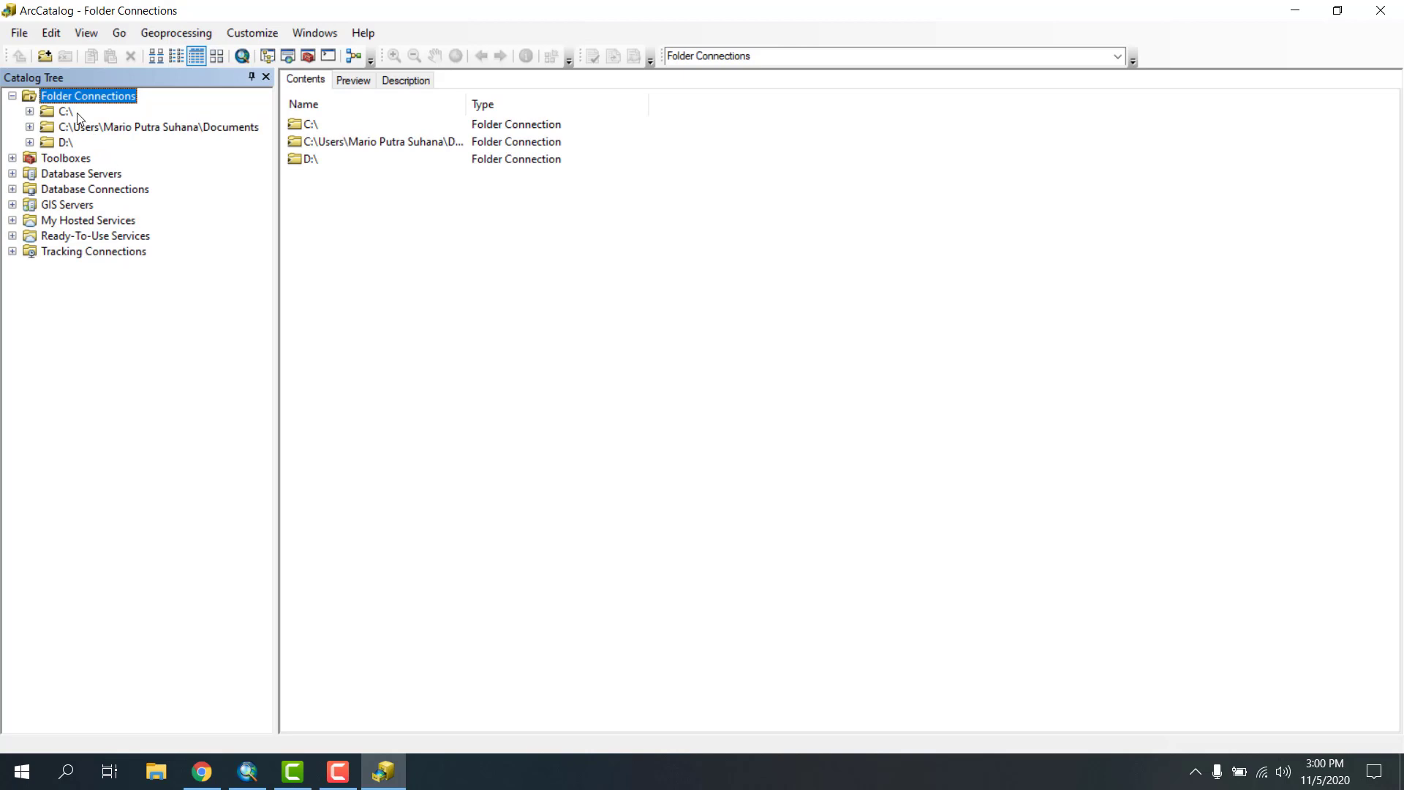
# - Switch to ArcMap, start adding data and set the browse location to Folder Connections
pyautogui.click(247, 771)
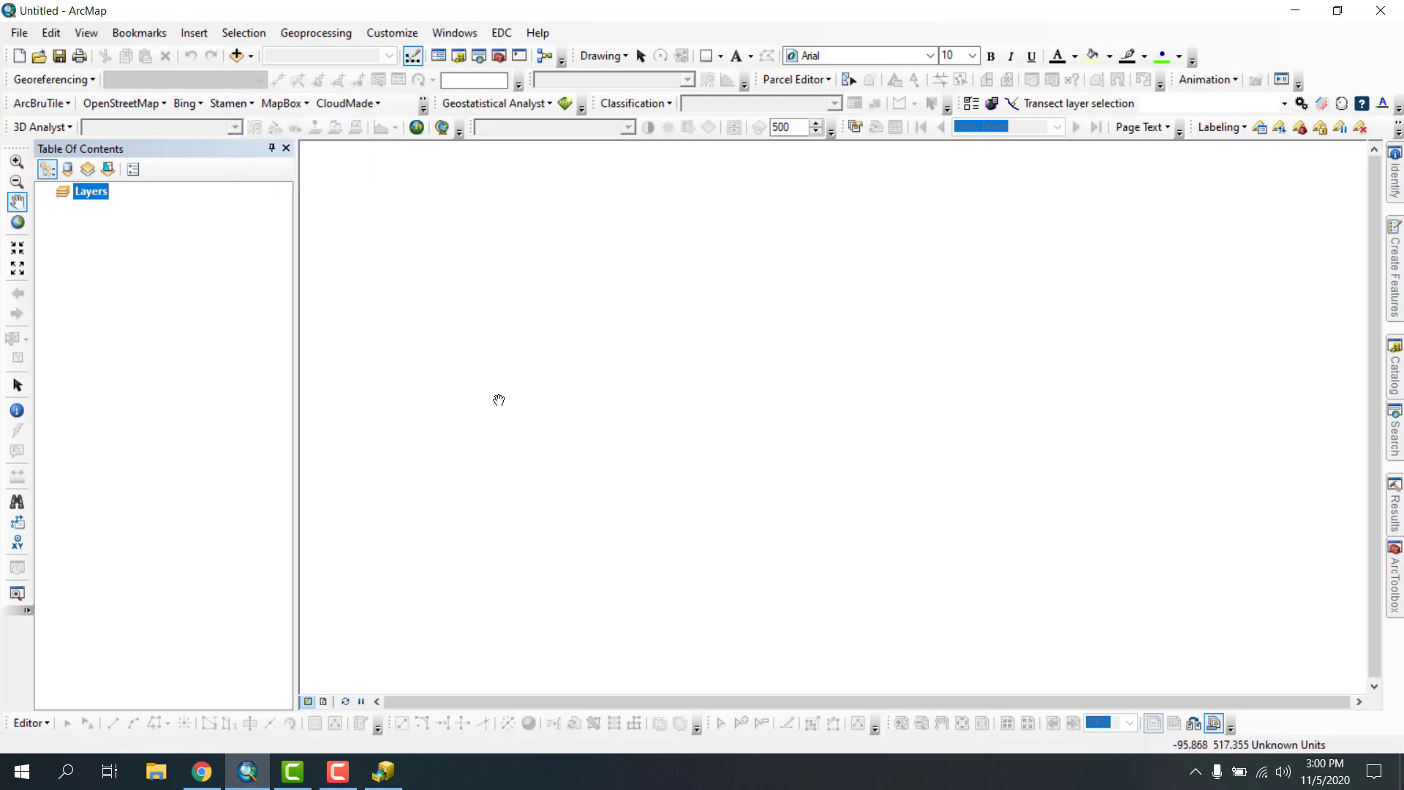
pyautogui.click(236, 56)
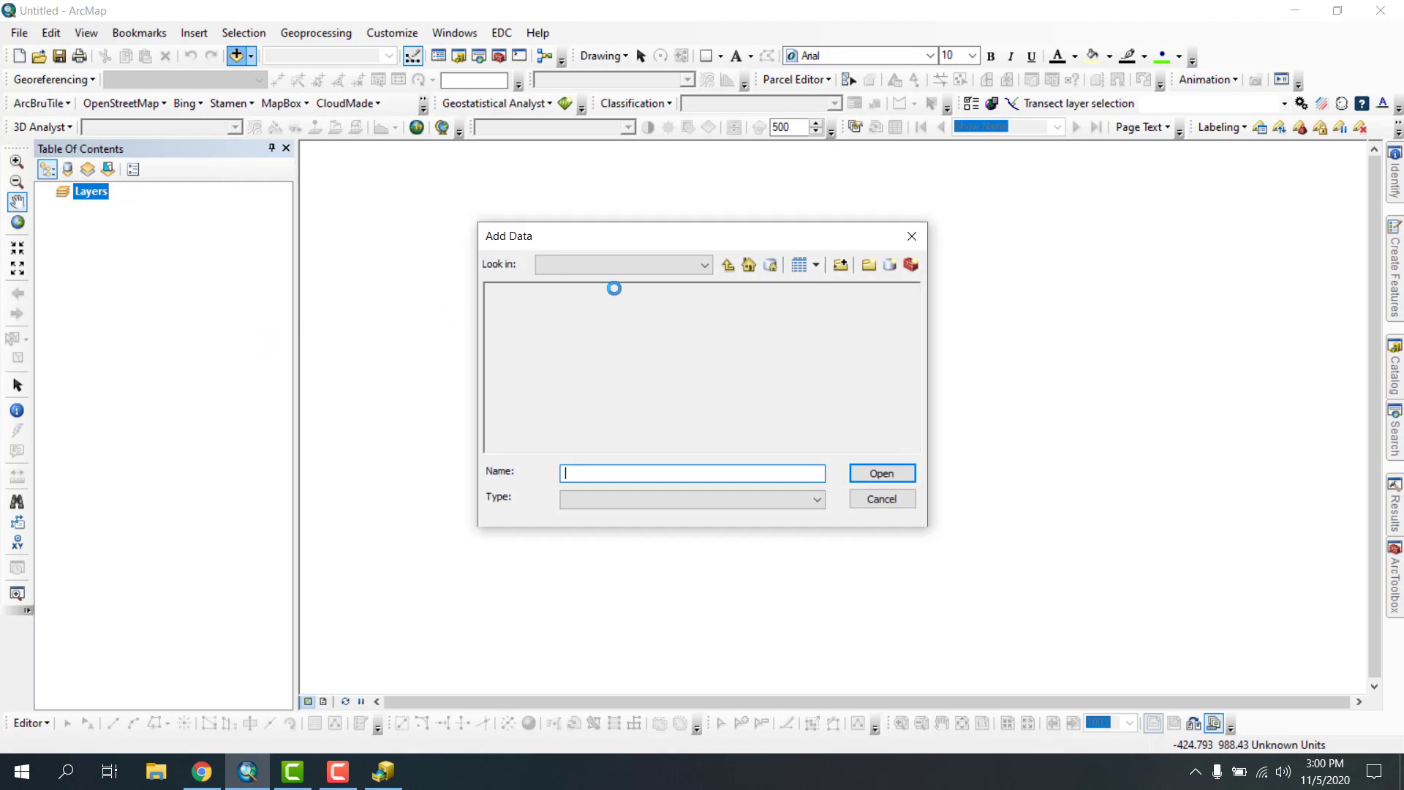
pyautogui.click(652, 269)
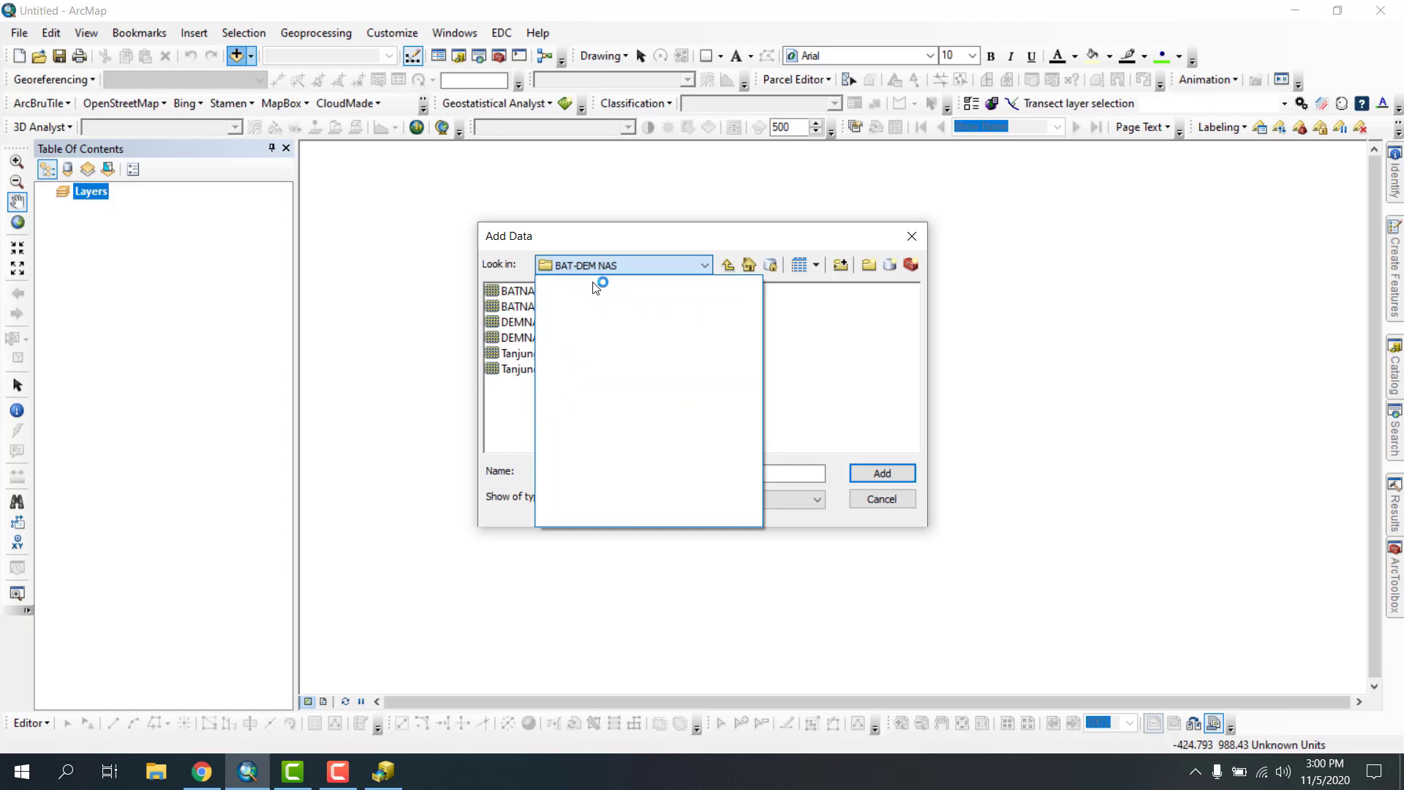
pyautogui.click(615, 290)
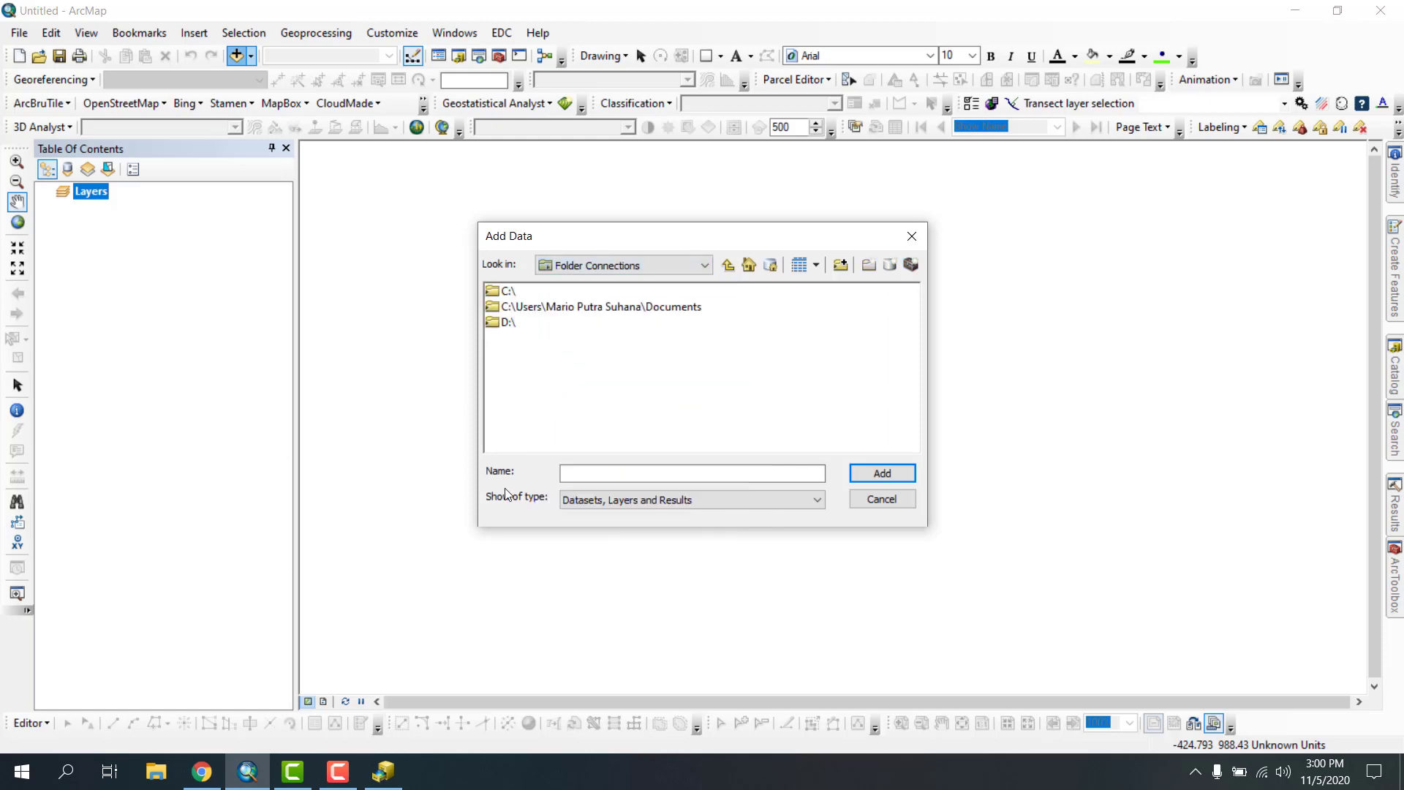
# - Review the available data locations, browse Home - Documents\ArcGIS and return to Folder Connections
pyautogui.click(628, 265)
pyautogui.click(627, 265)
pyautogui.click(627, 265)
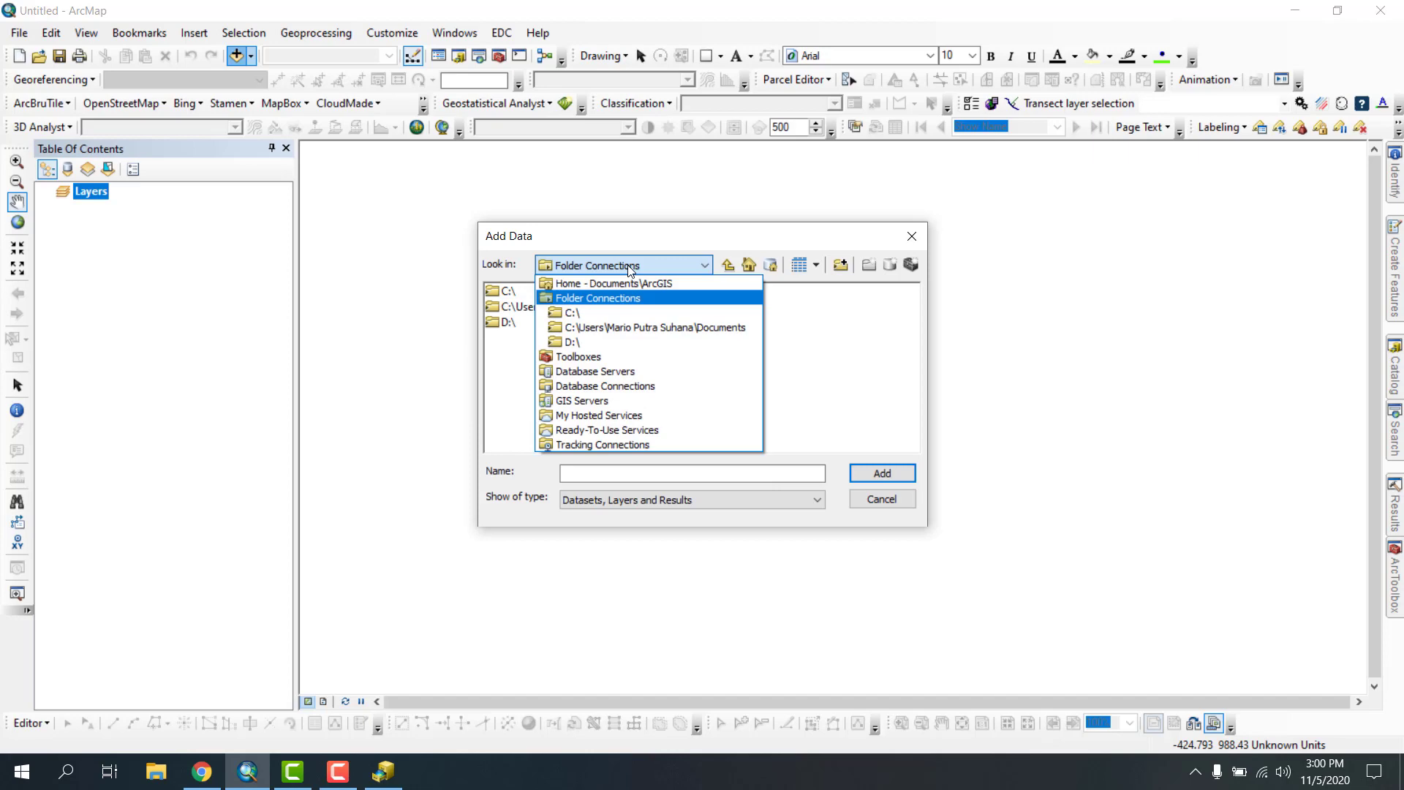
pyautogui.click(599, 283)
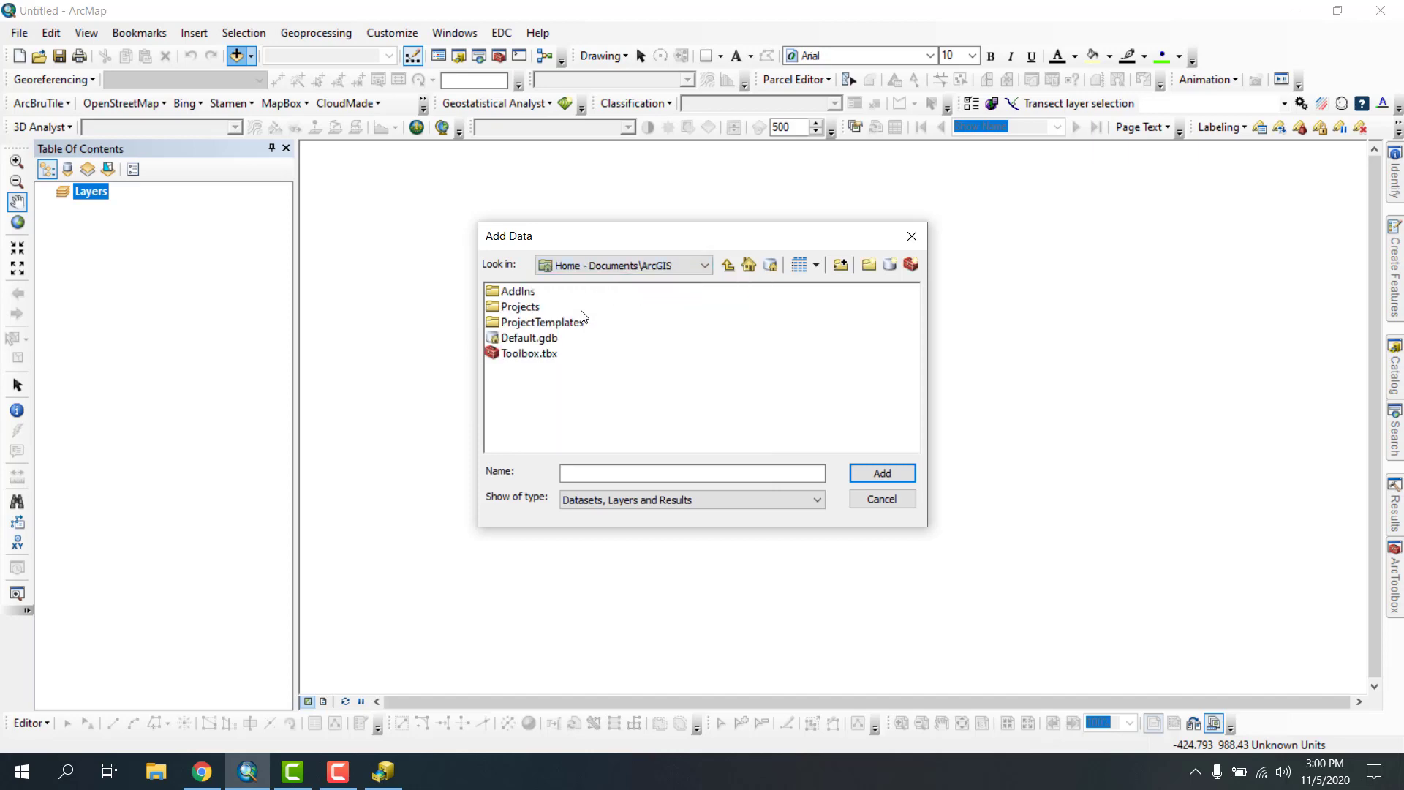
pyautogui.click(575, 264)
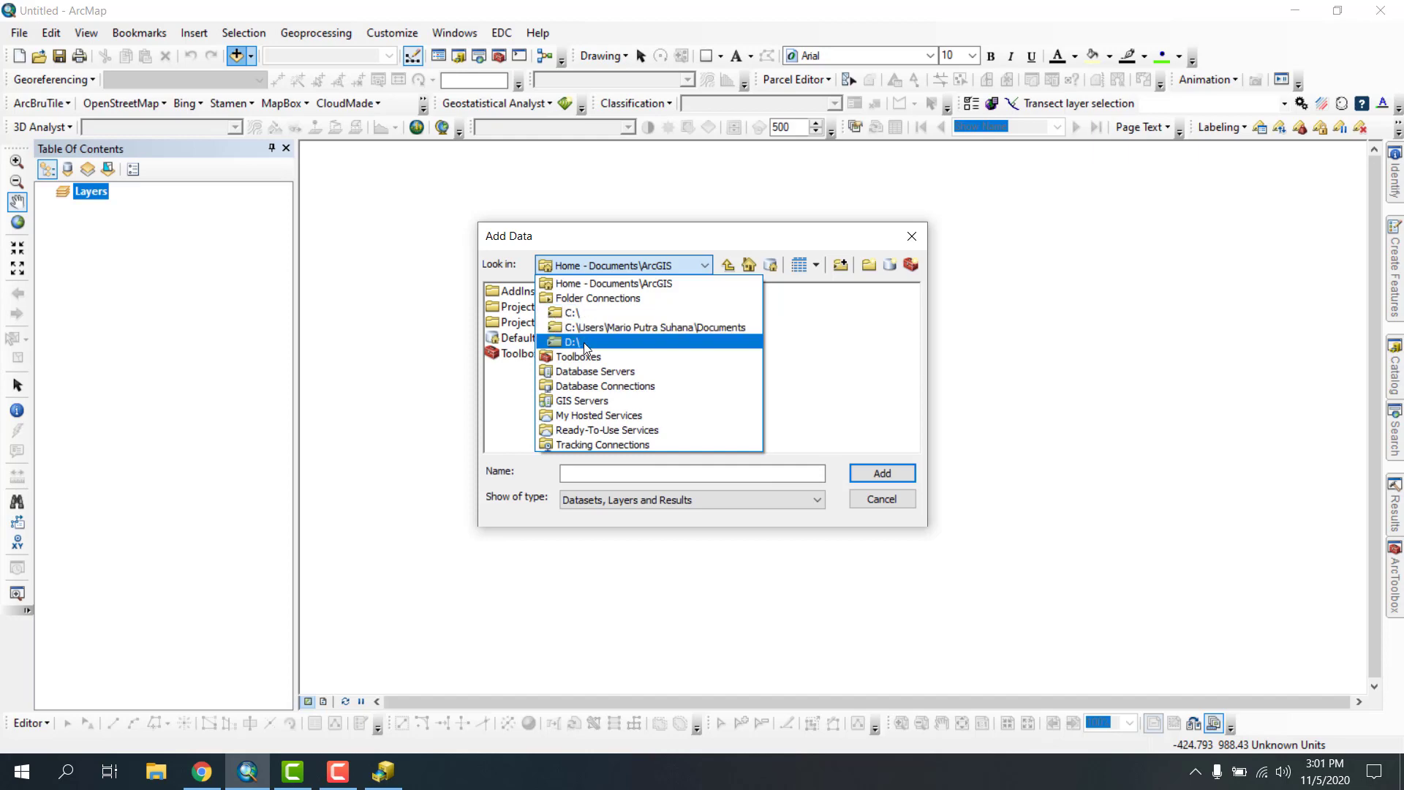
pyautogui.click(589, 299)
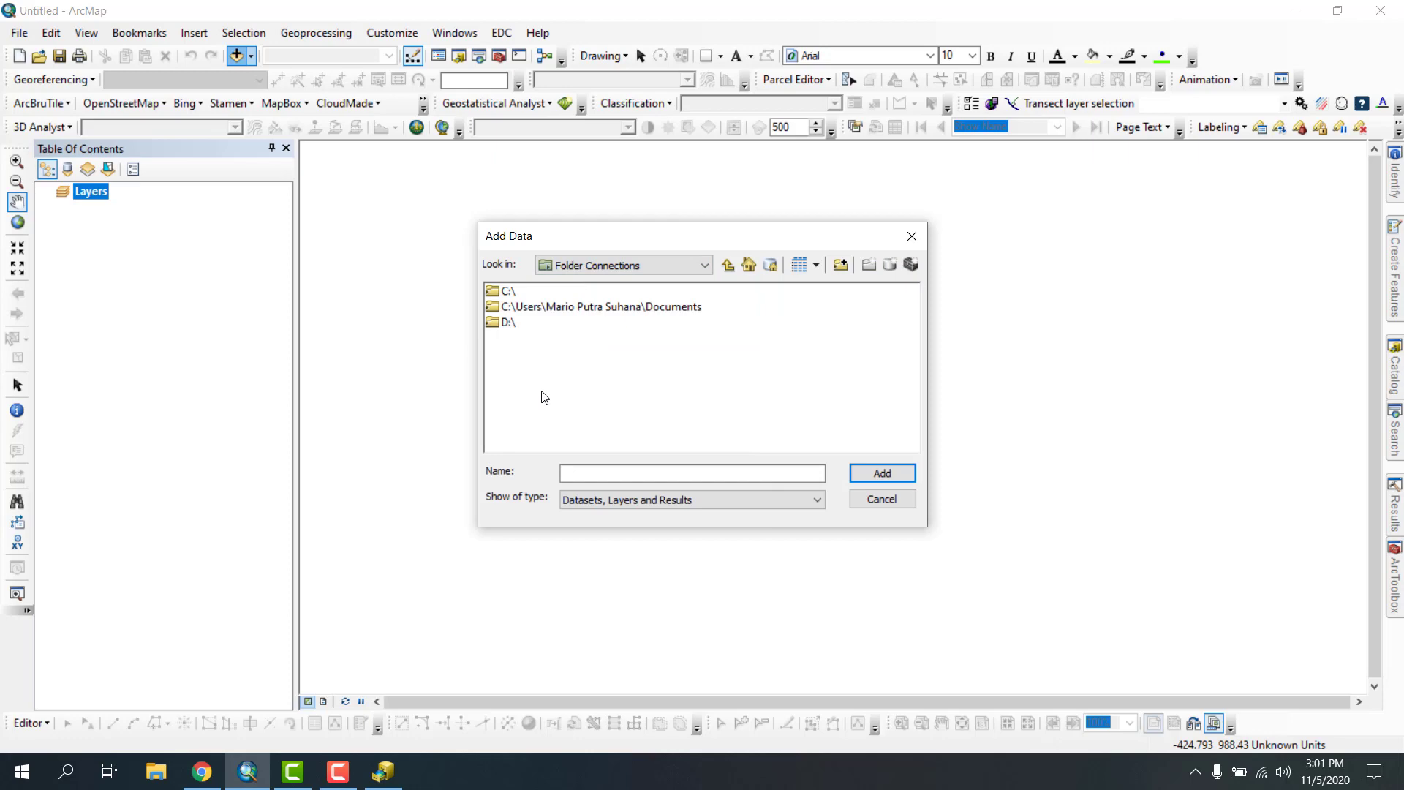
# - Browse the home folder and the D:\ connection in Add Data, and return to Home - Documents\ArcGIS
pyautogui.click(585, 266)
pyautogui.click(581, 282)
pyautogui.click(578, 266)
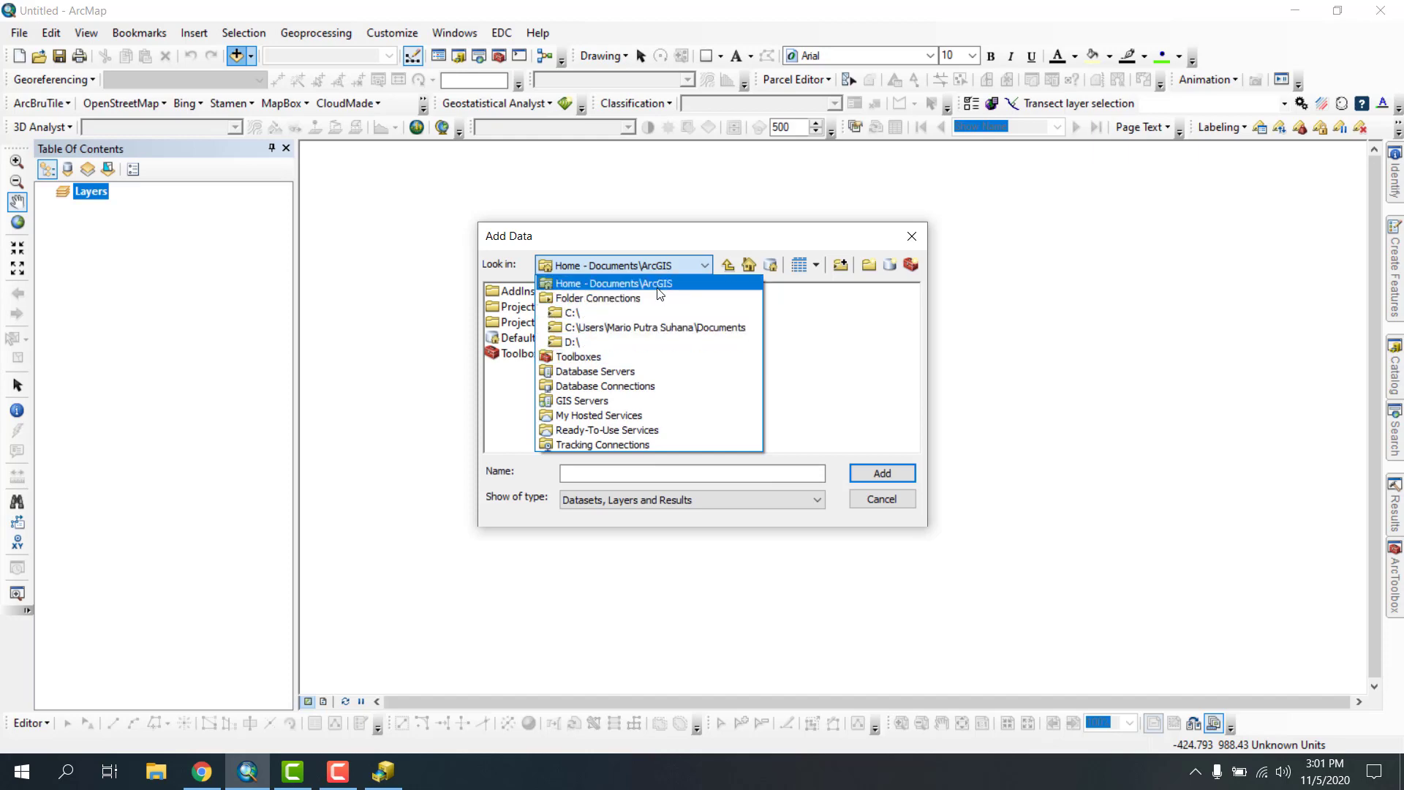
pyautogui.click(684, 263)
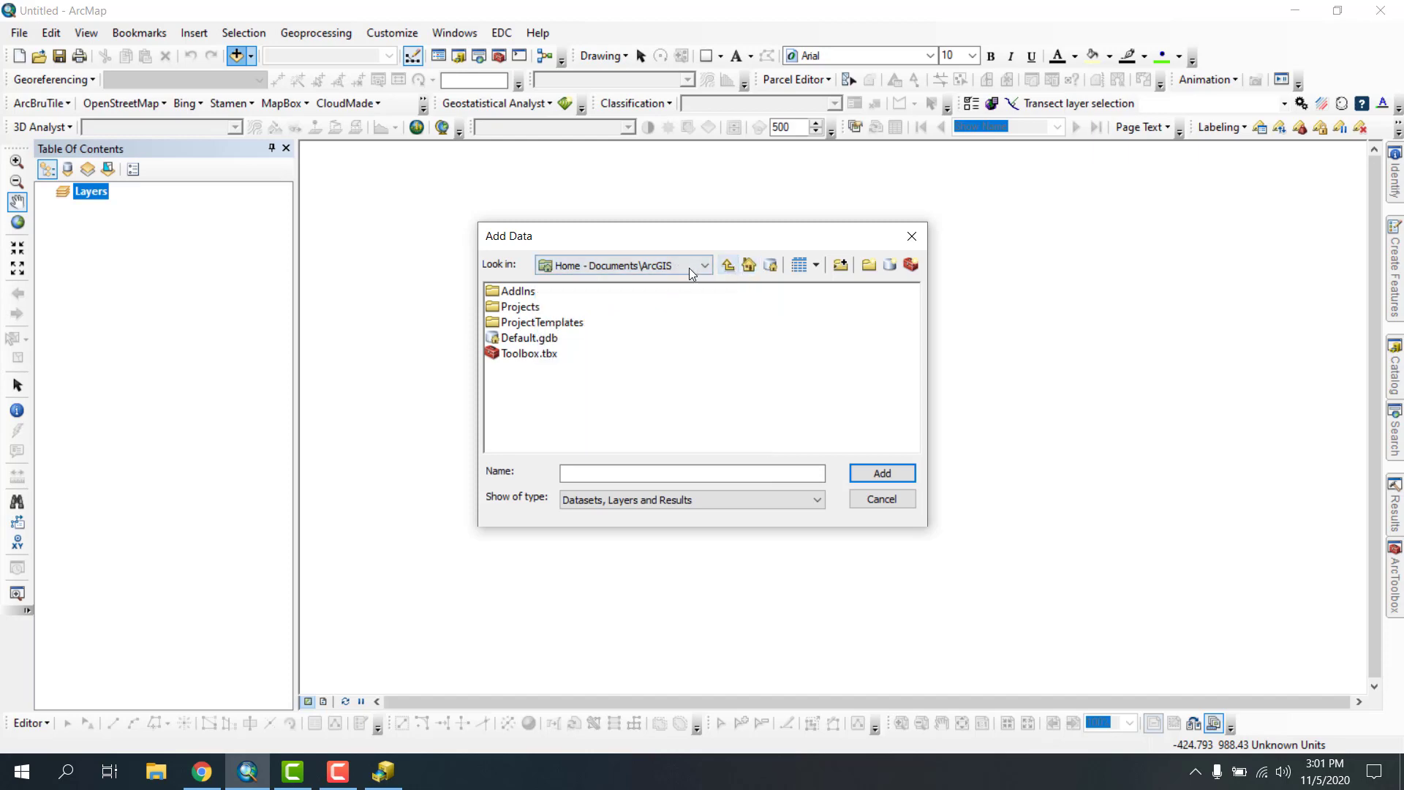
pyautogui.click(695, 266)
pyautogui.click(578, 341)
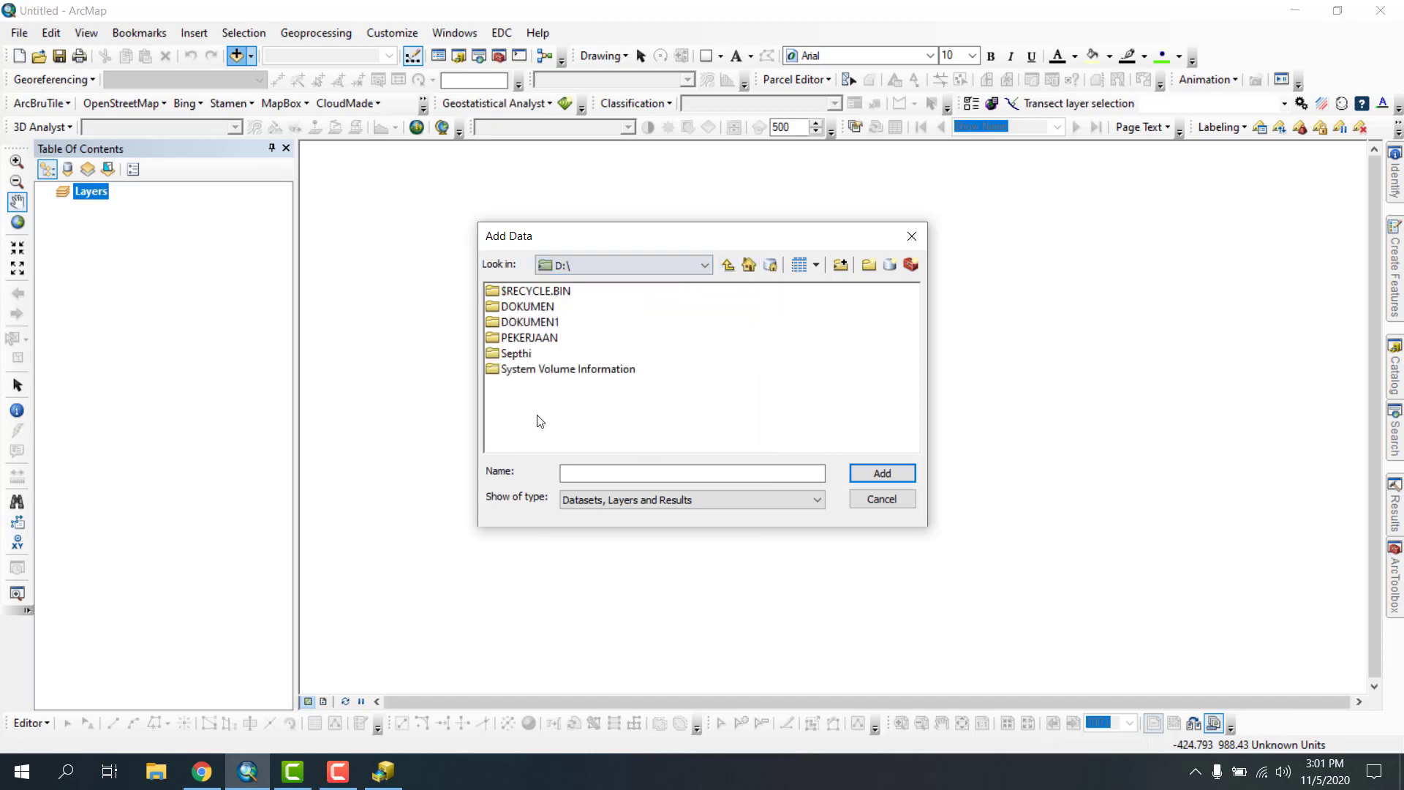
pyautogui.click(748, 264)
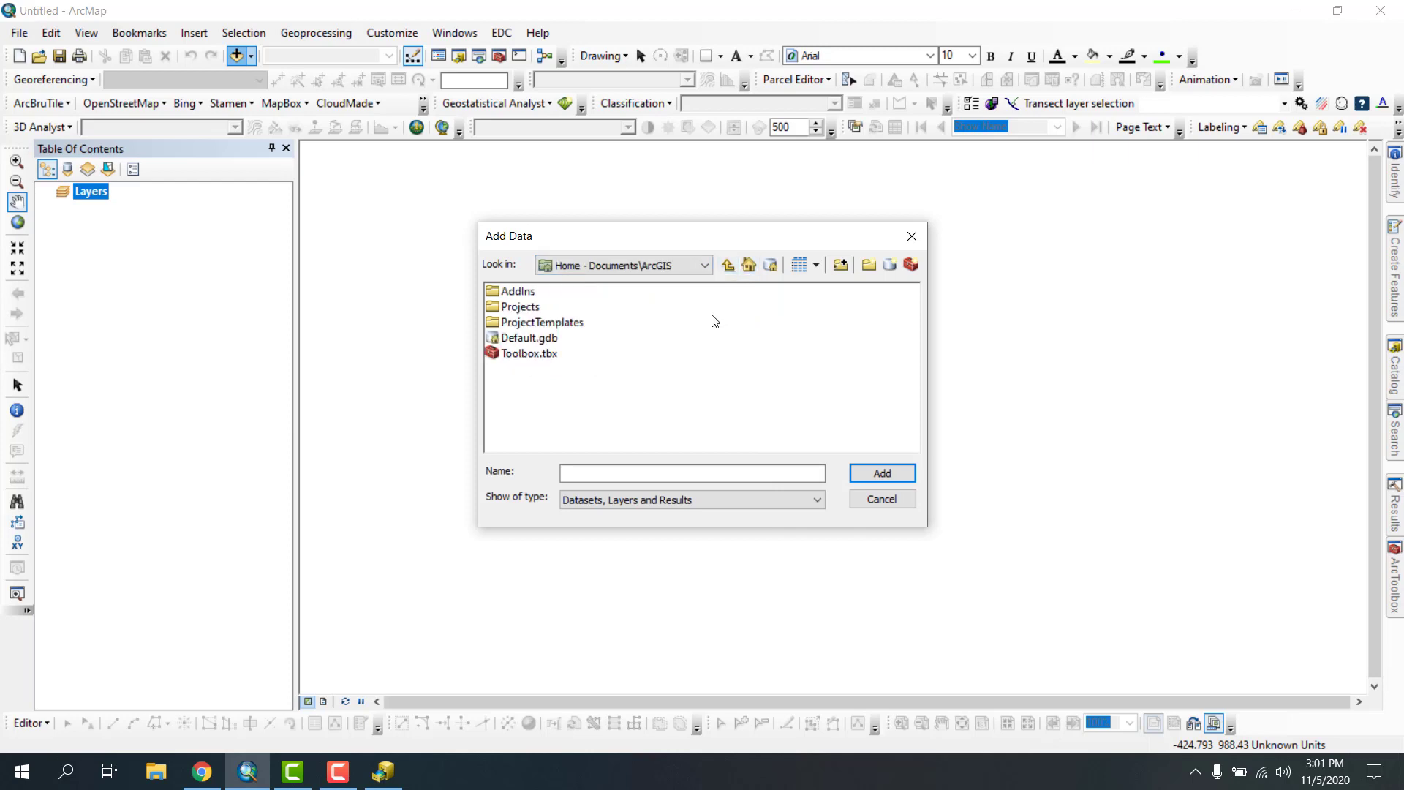
# - View the Connect To Folder dialog from Add Data, and close both dialogs without connecting or adding anything
pyautogui.click(840, 264)
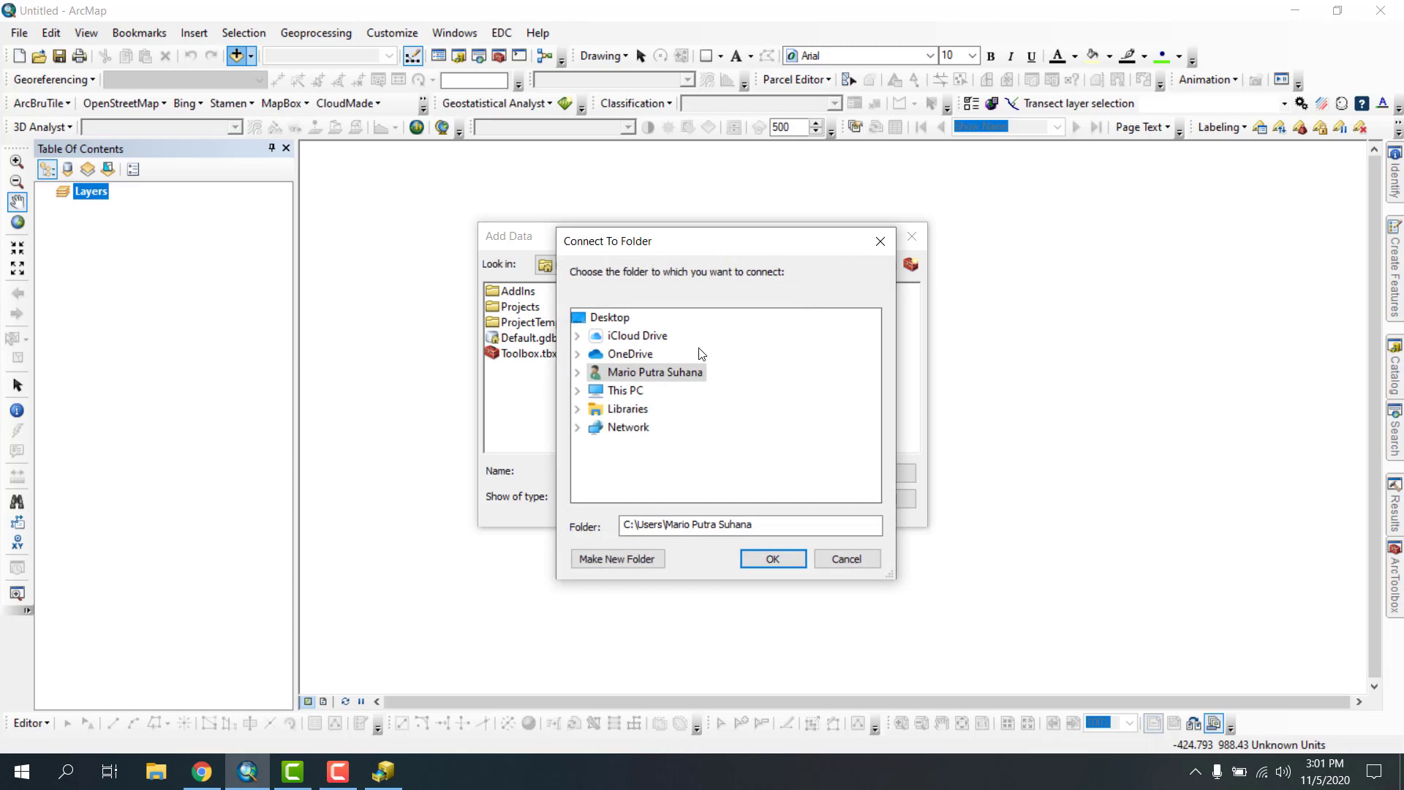
pyautogui.click(872, 246)
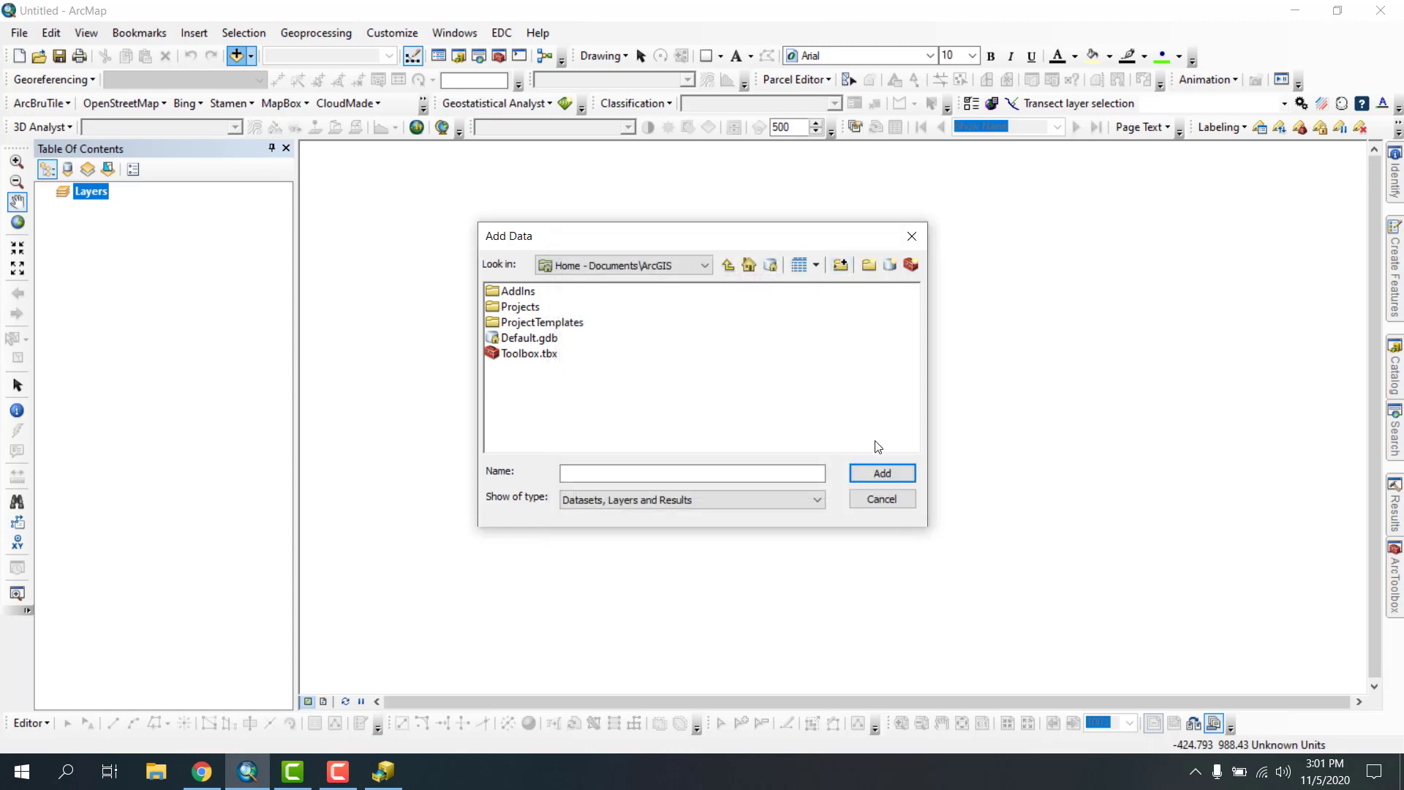
pyautogui.click(860, 502)
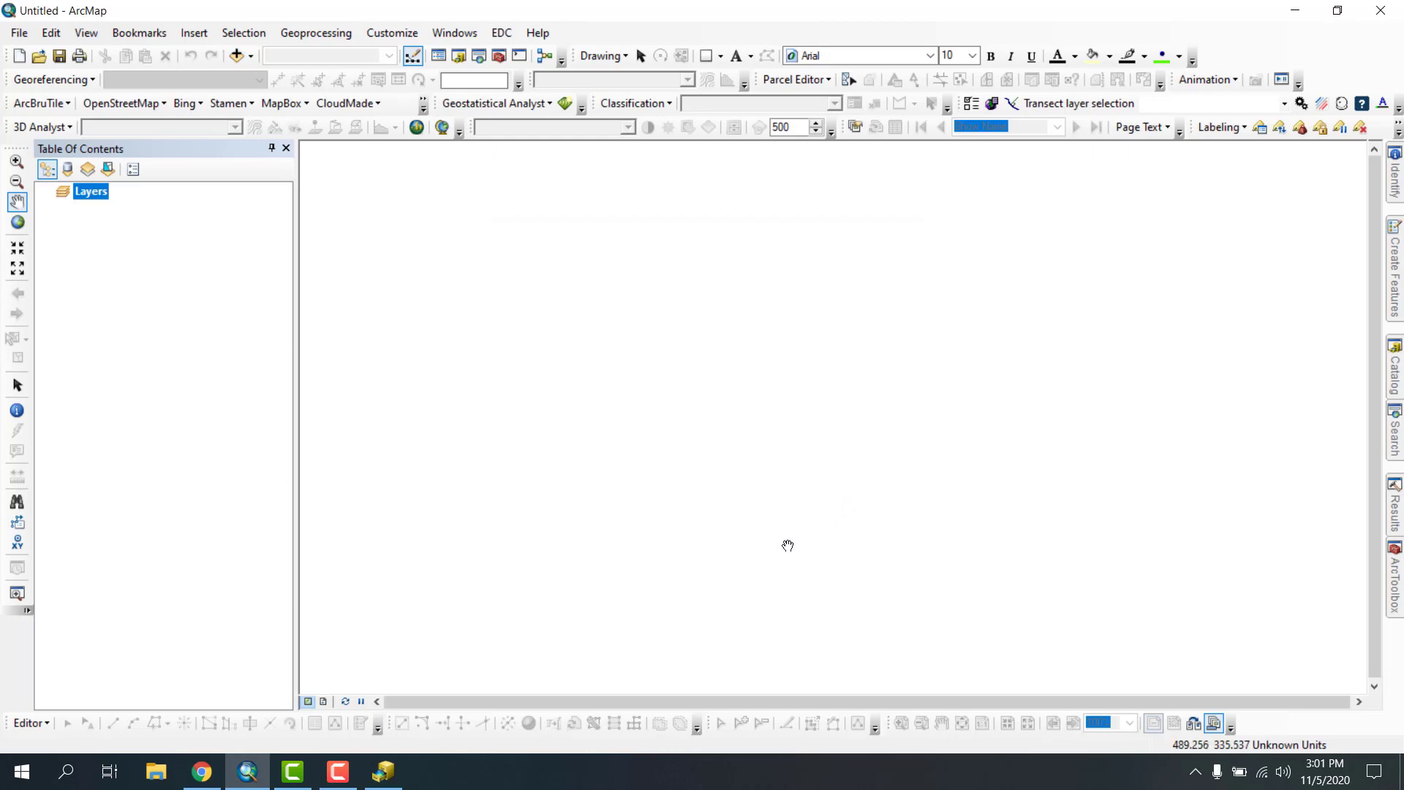
# - Switch to ArcCatalog and examine the Catalog Tree, expanding and collapsing Folder Connections and viewing the contents of Database Connections
pyautogui.click(398, 776)
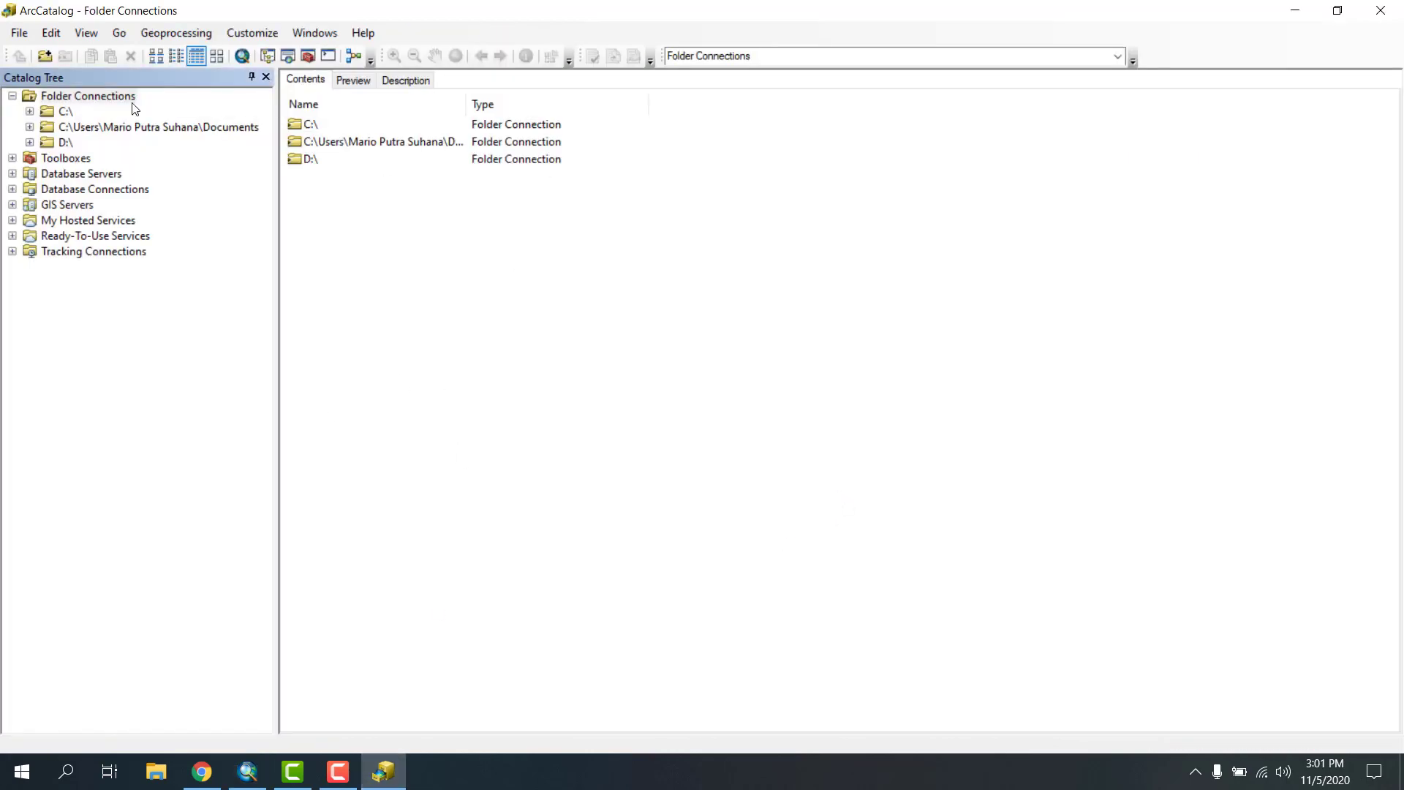
pyautogui.click(12, 95)
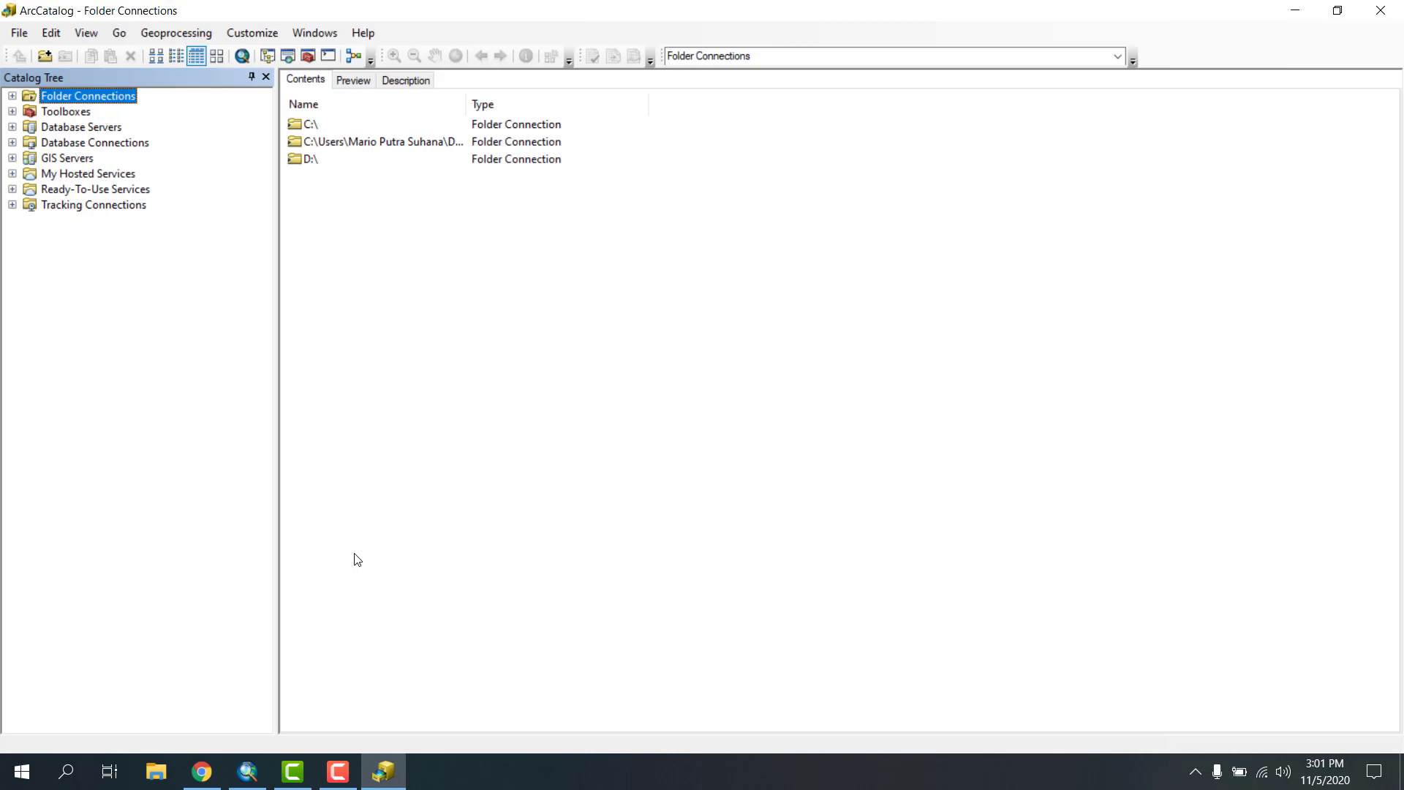
pyautogui.click(11, 96)
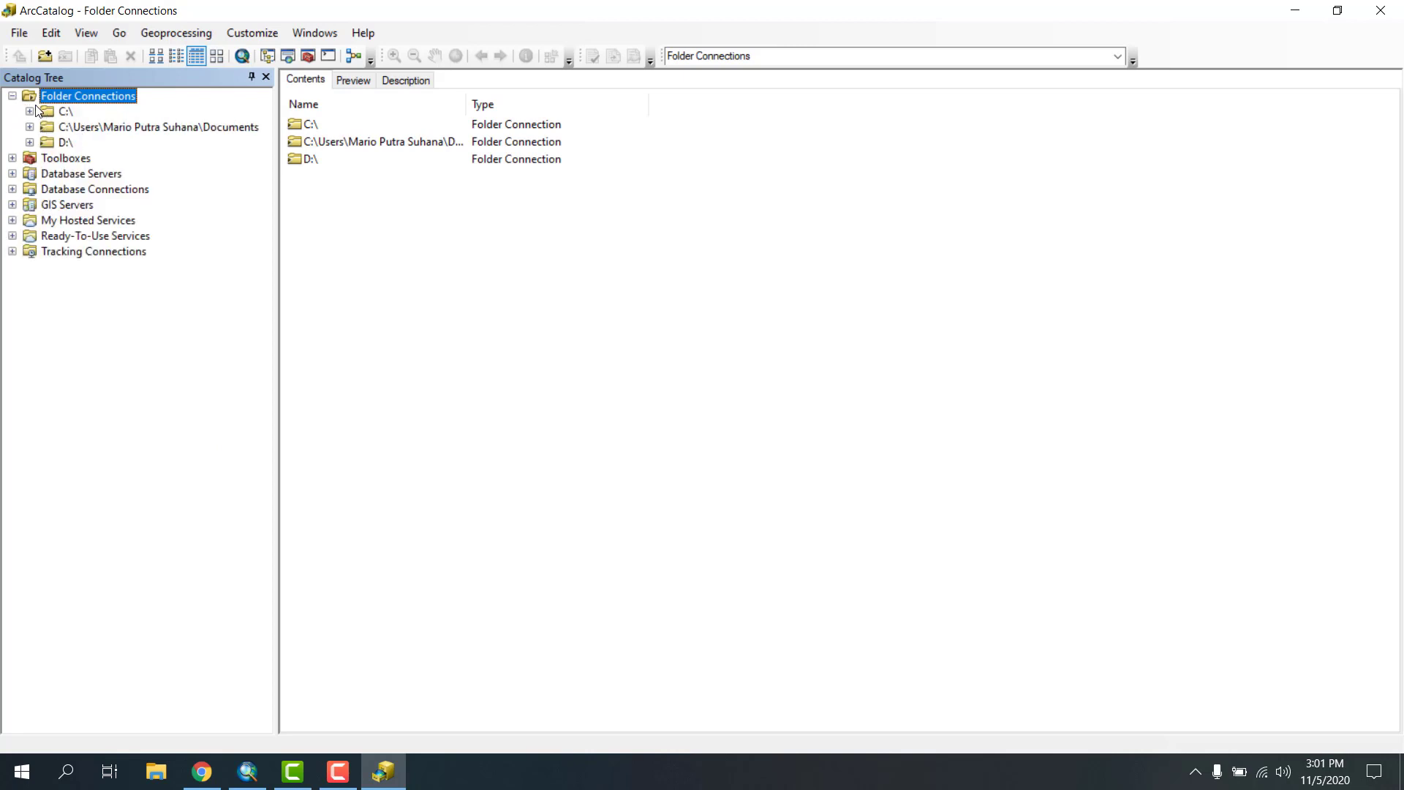
pyautogui.click(11, 96)
pyautogui.click(58, 146)
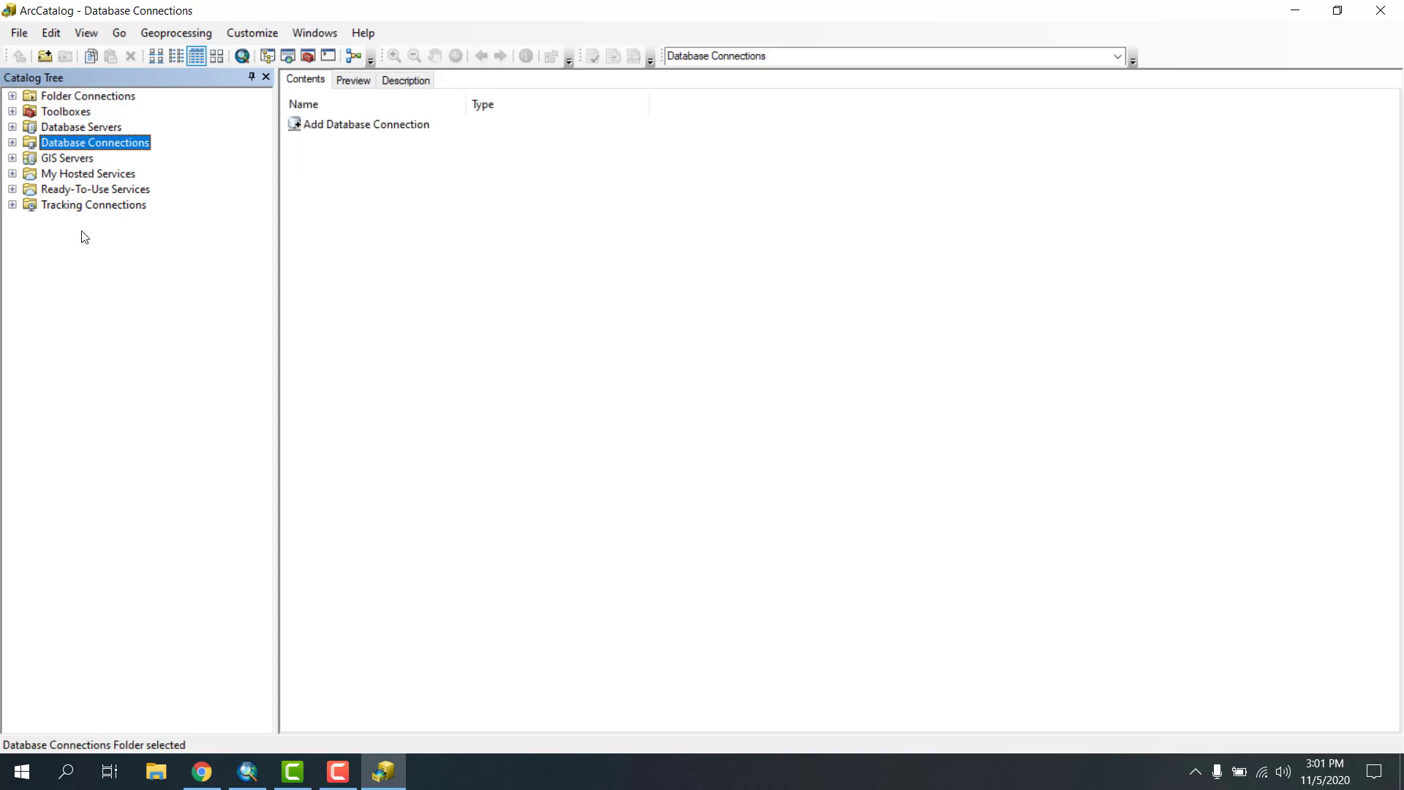
pyautogui.click(12, 96)
pyautogui.click(13, 97)
# - Select Folder Connections in the Catalog Tree, open Connect To Folder and look through the drives and folders under This PC
pyautogui.click(38, 99)
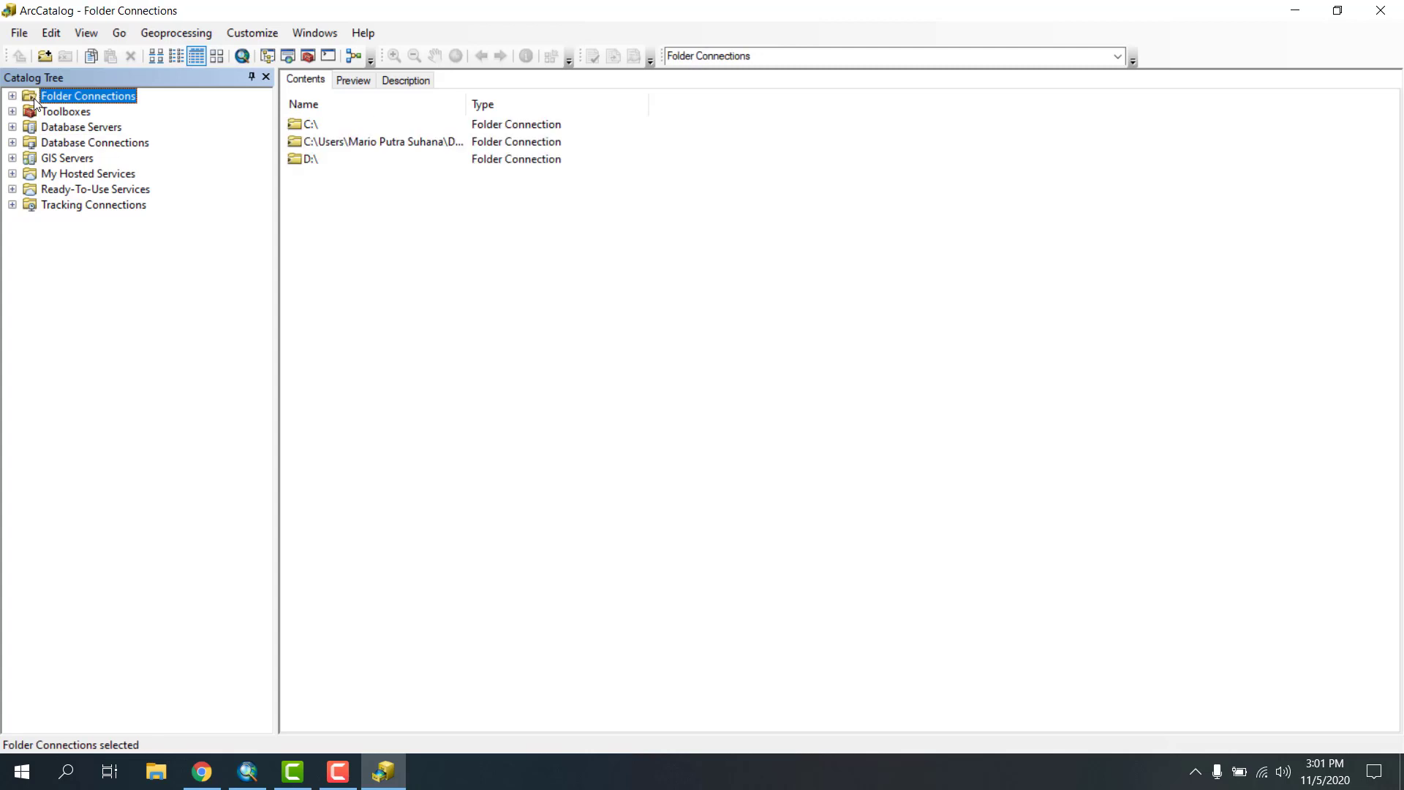
pyautogui.rightClick(81, 101)
pyautogui.click(92, 106)
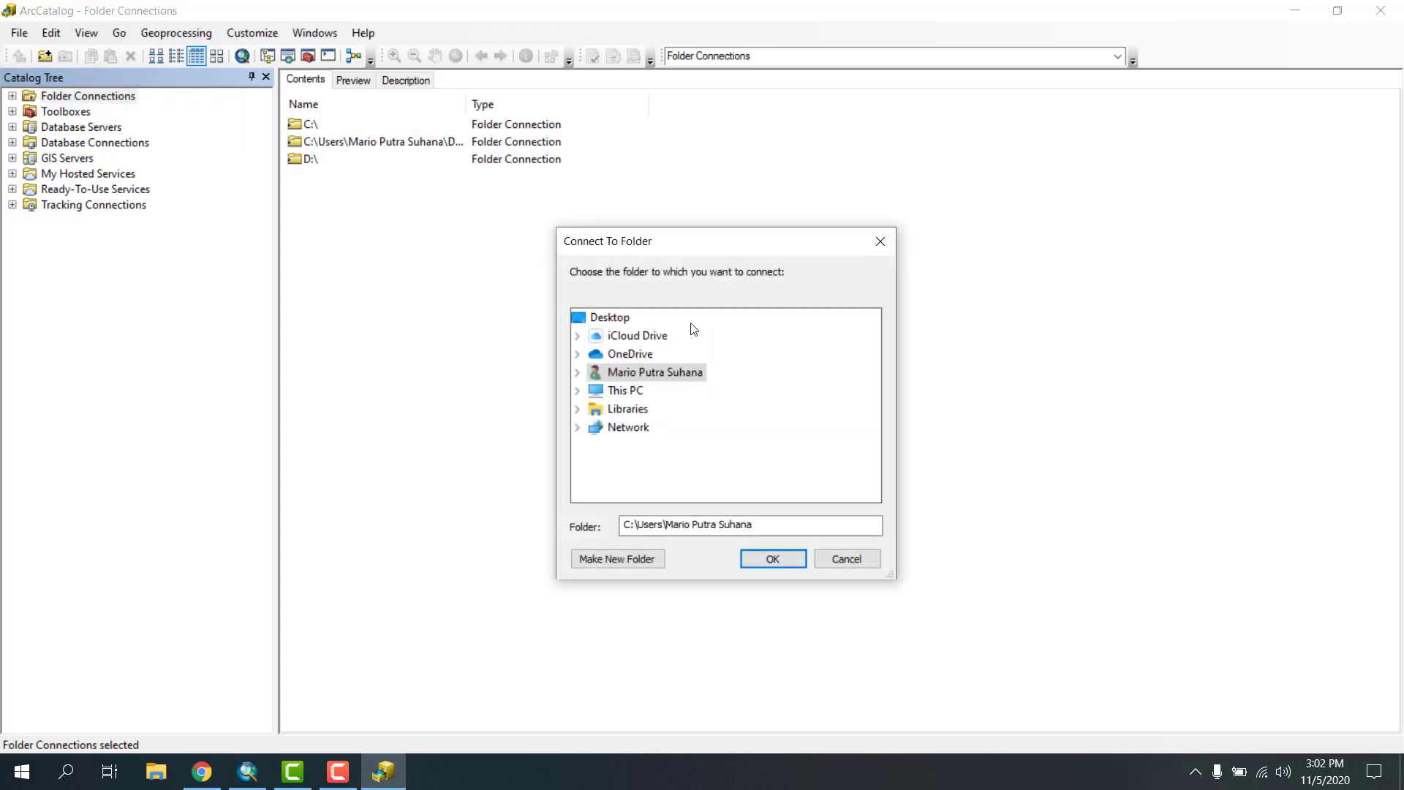
pyautogui.doubleClick(609, 393)
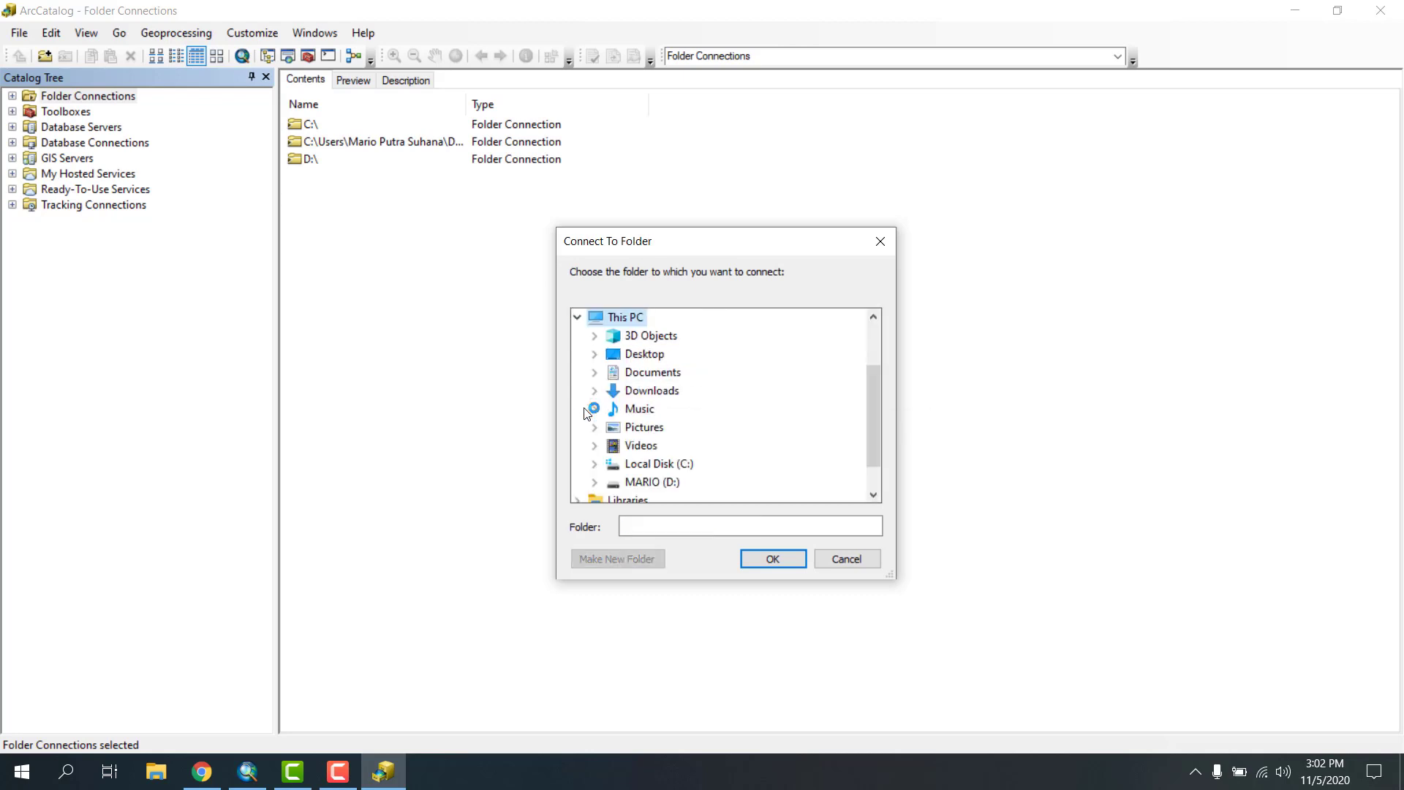
pyautogui.scroll(-1, 653, 393)
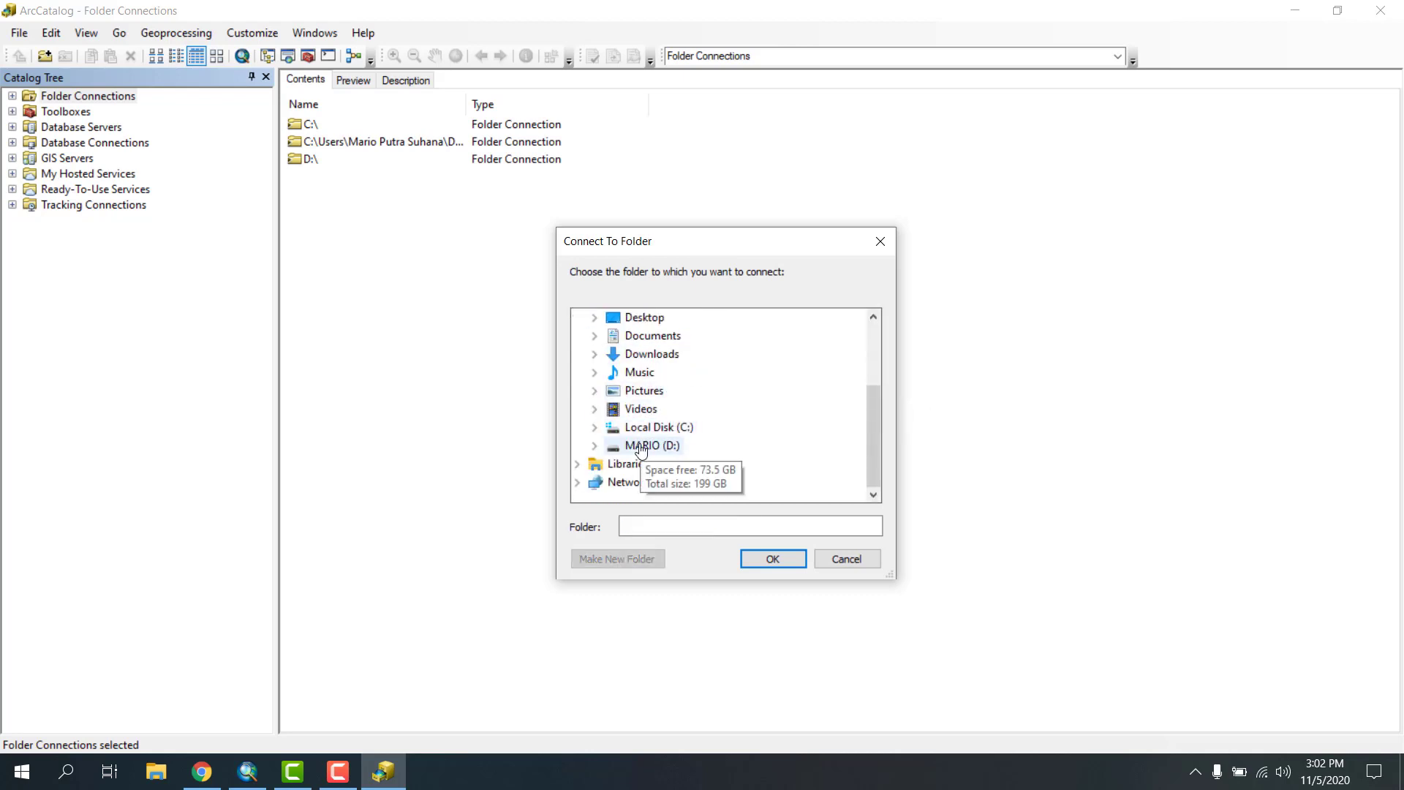
pyautogui.scroll(1, 640, 371)
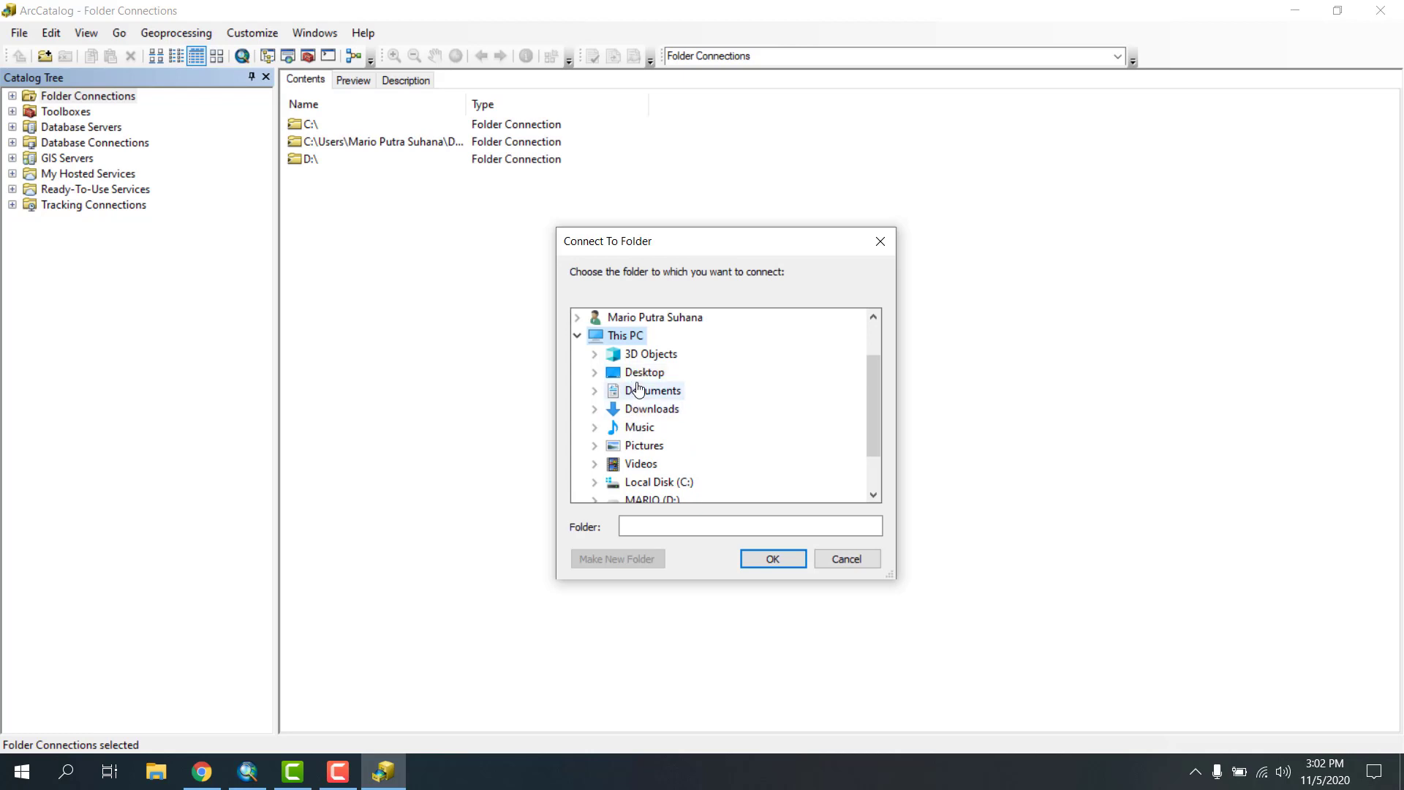
pyautogui.scroll(-1, 638, 390)
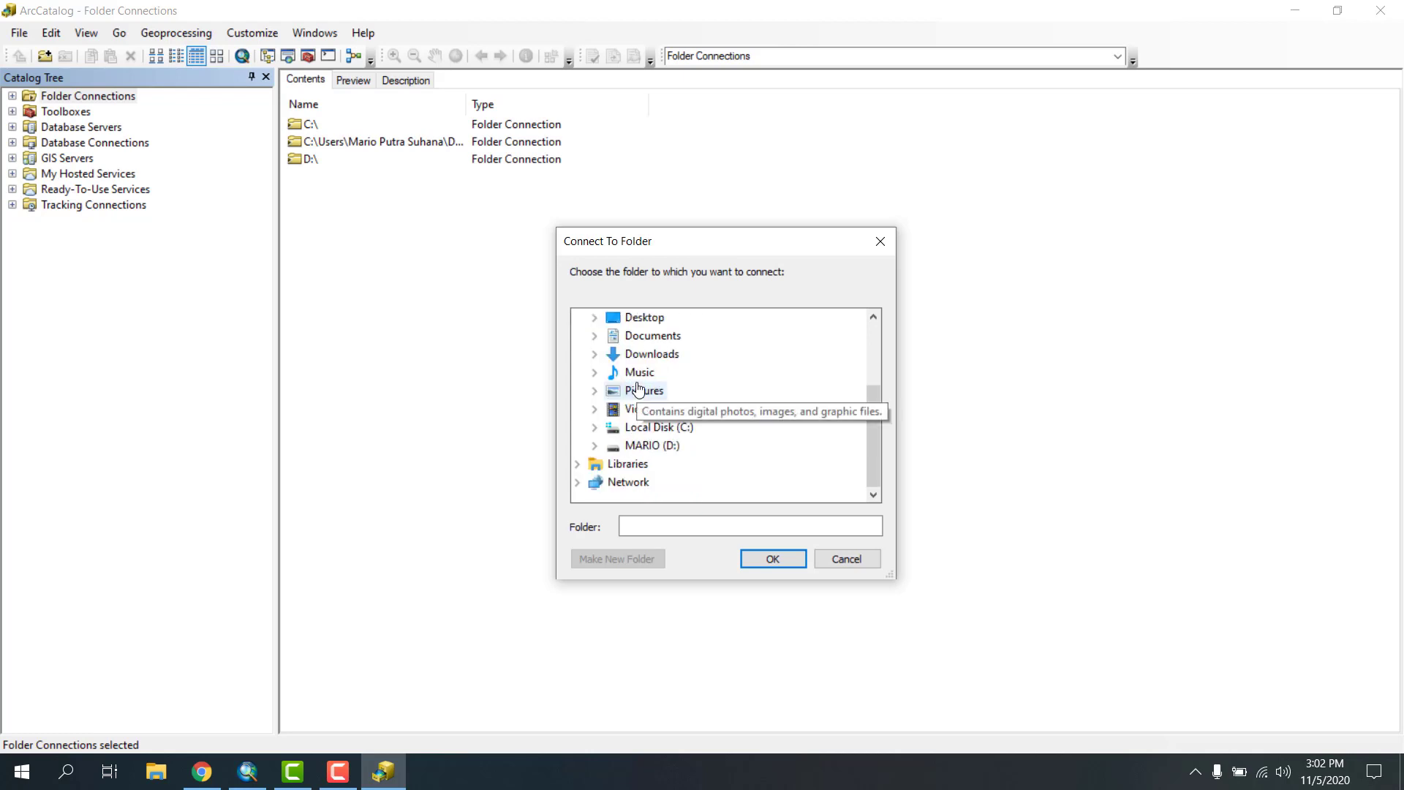
# - Inspect the top-level folders of the C: and D: drives in Connect To Folder, leaving only D: expanded
pyautogui.doubleClick(629, 431)
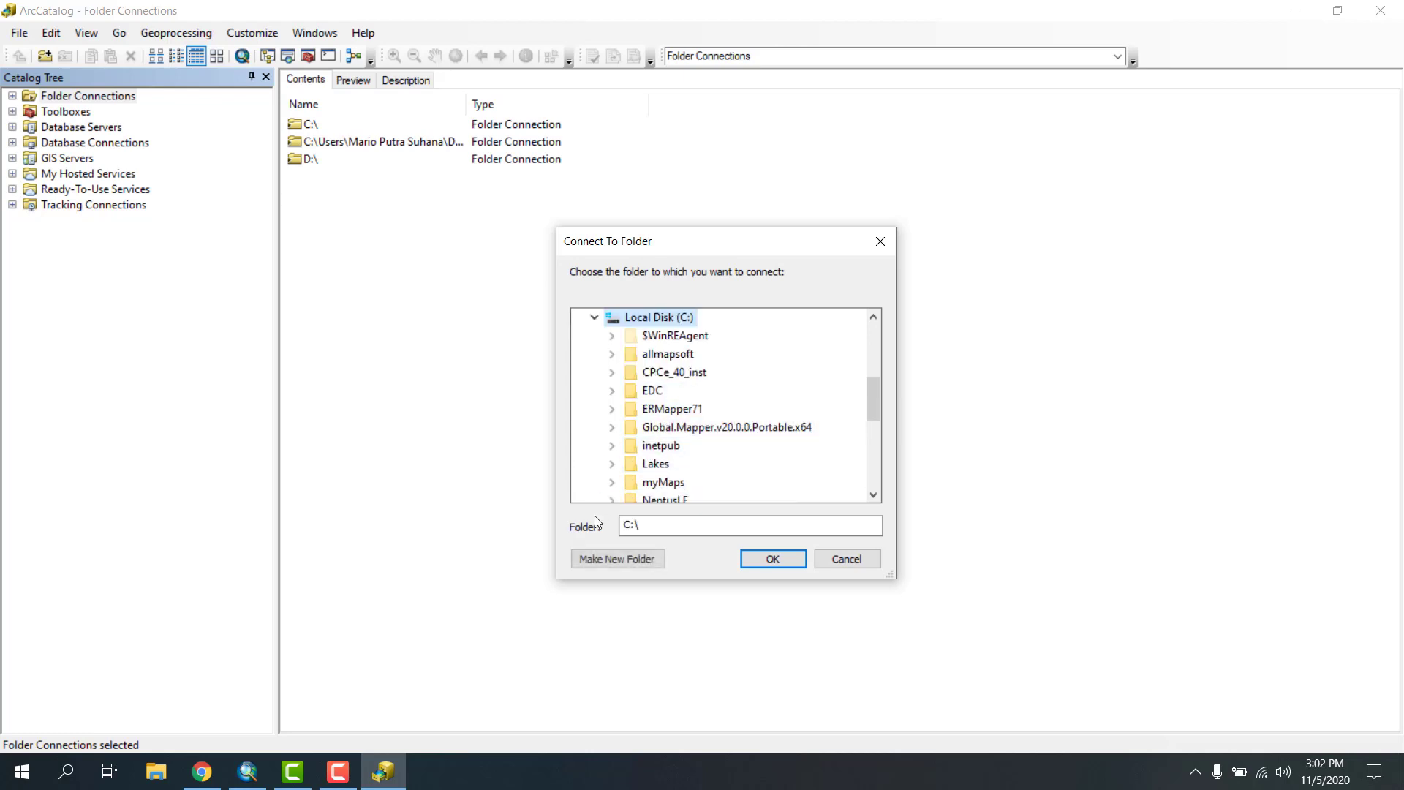
pyautogui.click(594, 316)
pyautogui.doubleClick(635, 446)
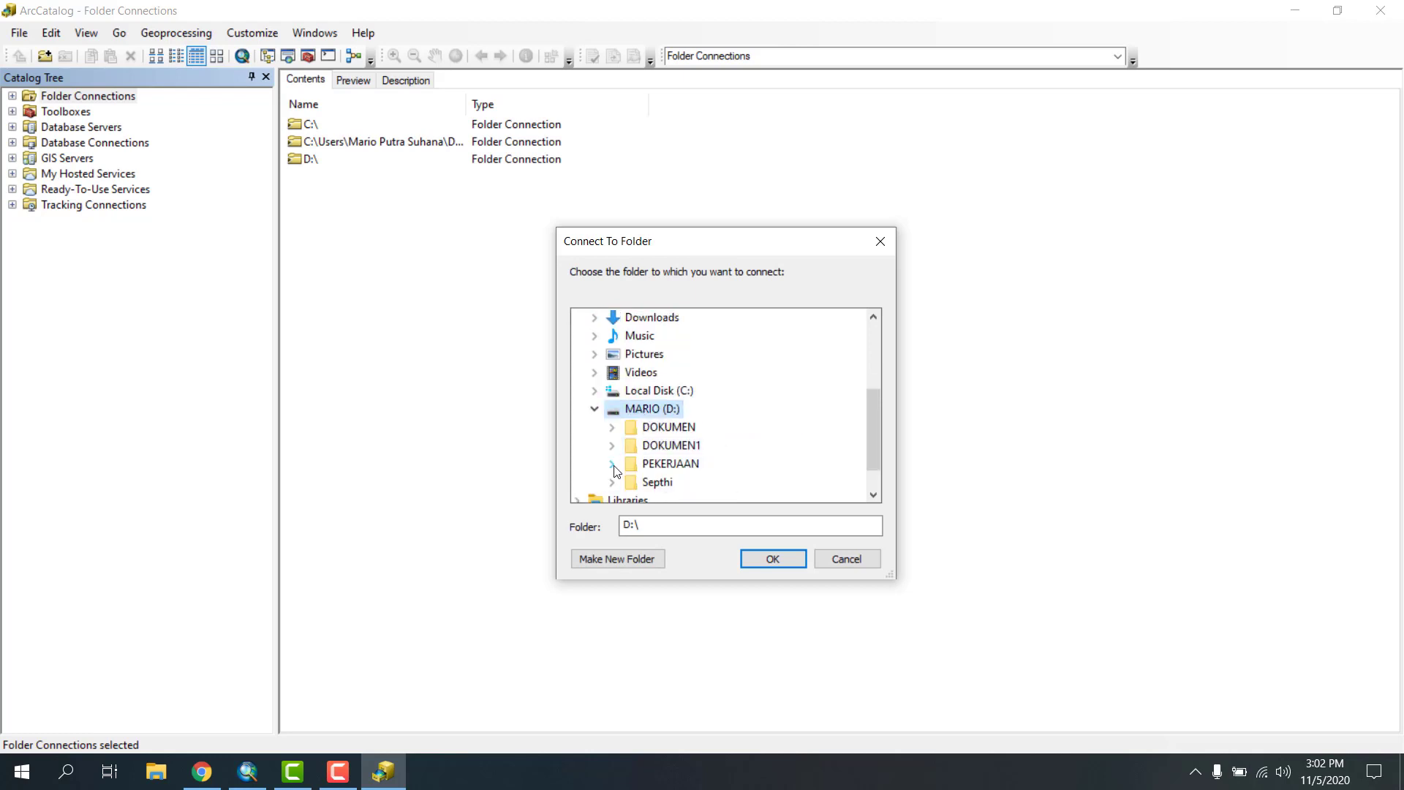
pyautogui.click(594, 411)
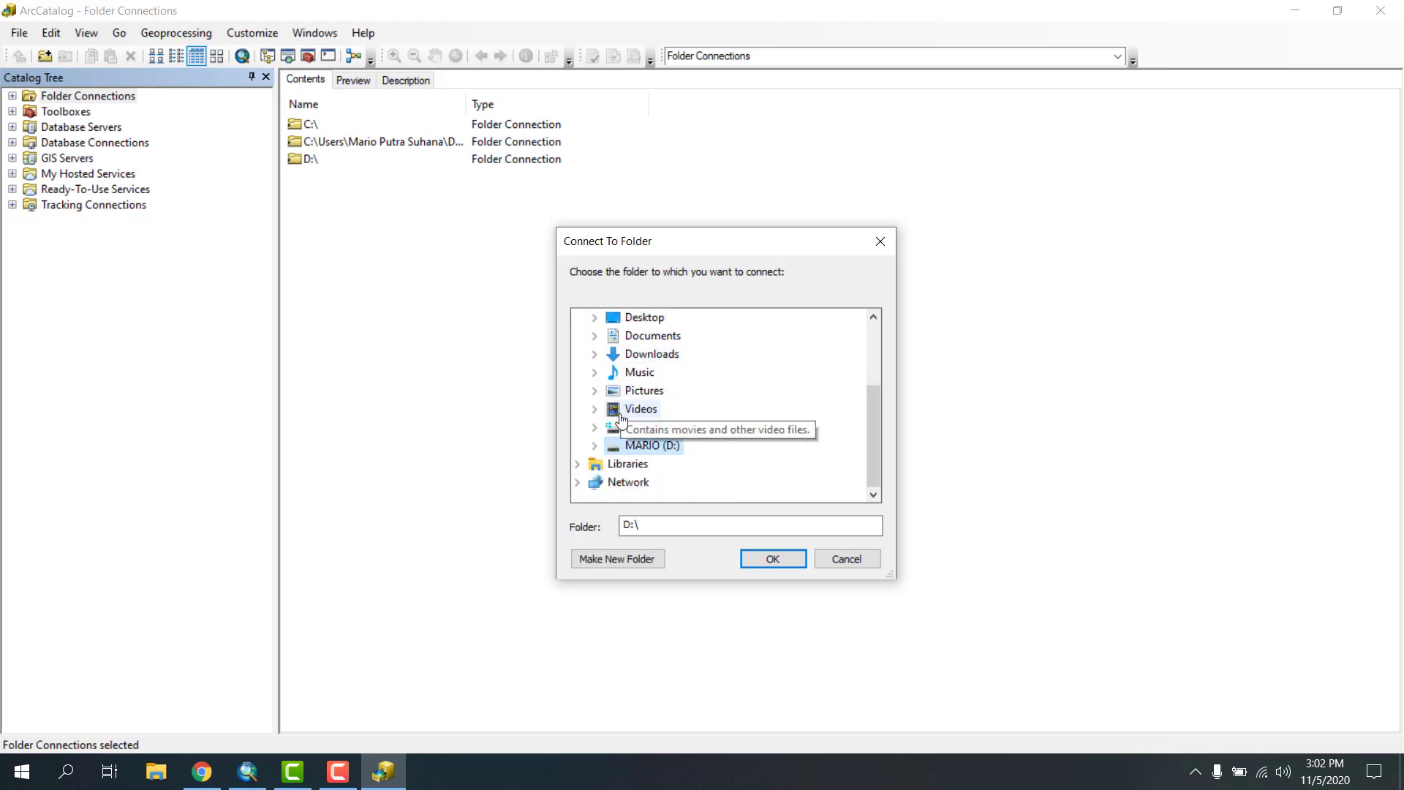
pyautogui.doubleClick(628, 446)
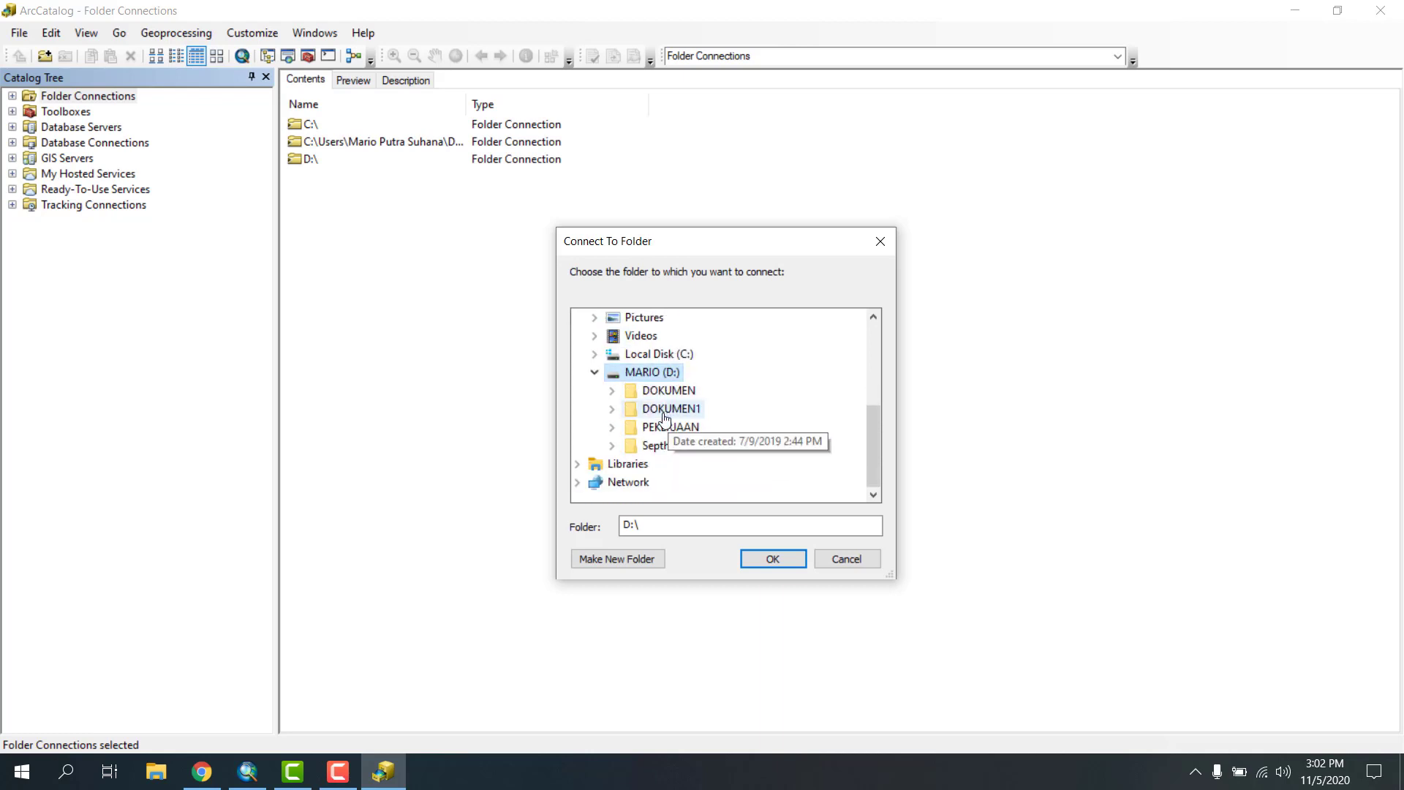
# - Browse D:\PEKERJAAN\DATA in Connect To Folder, collapse both folders and reselect the D: drive
pyautogui.doubleClick(662, 428)
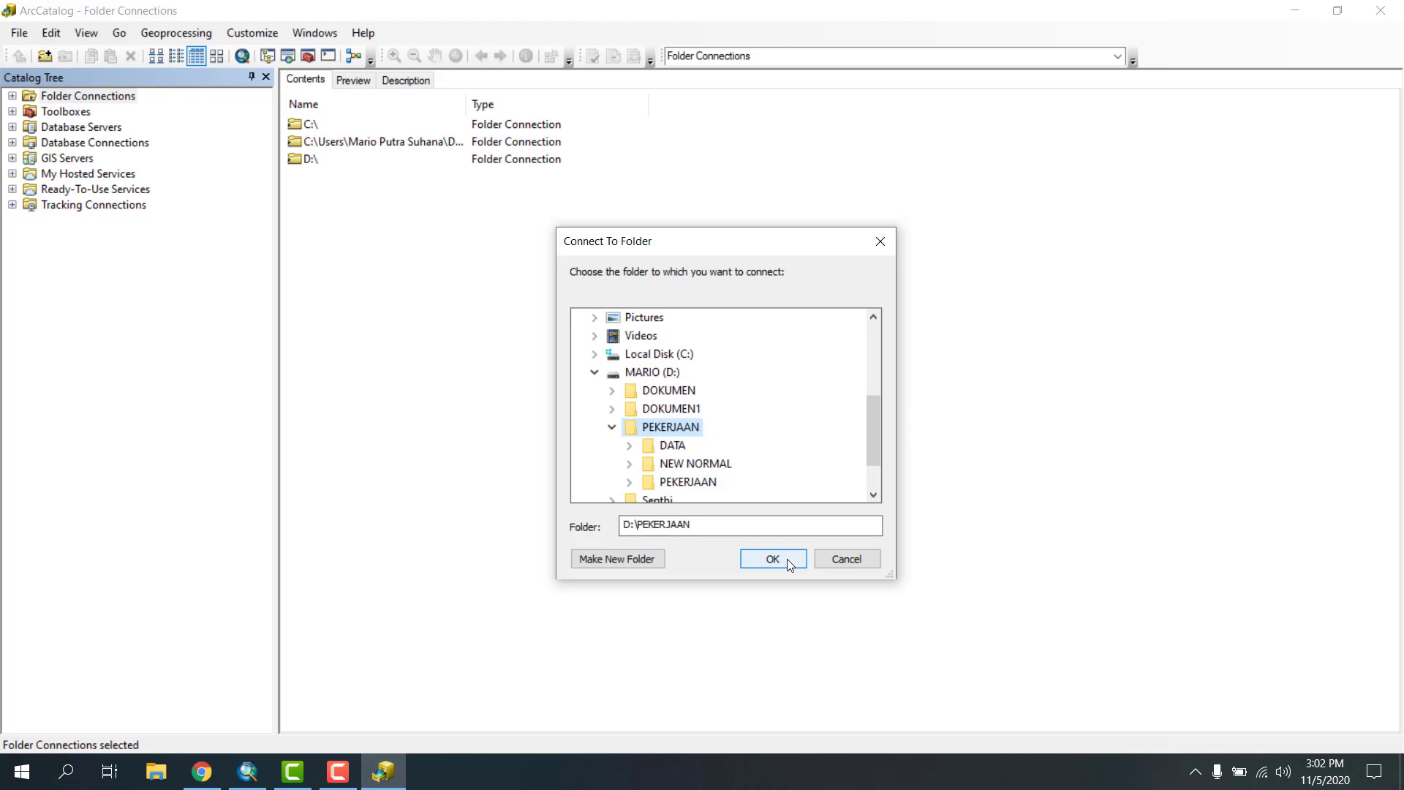
pyautogui.doubleClick(676, 444)
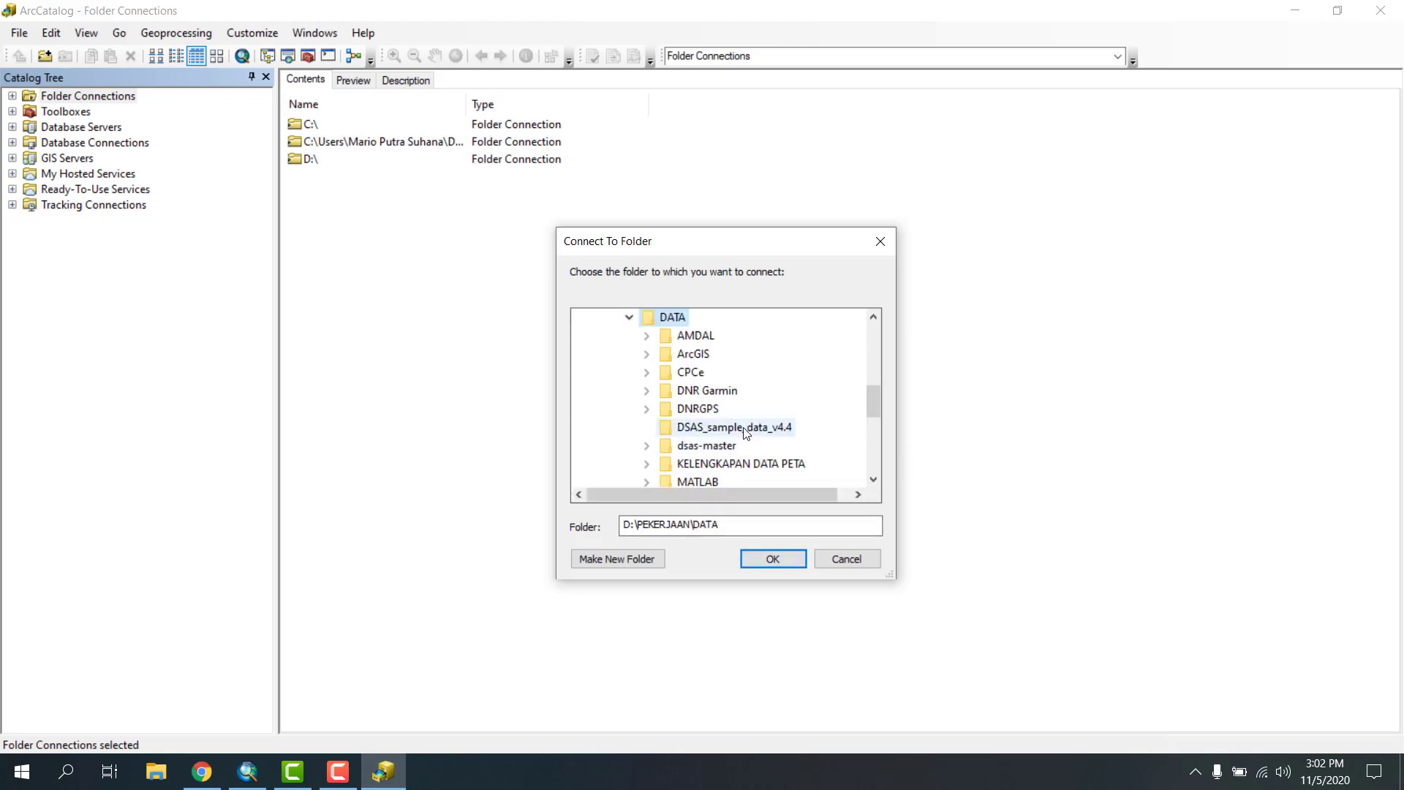
pyautogui.scroll(-2, 708, 448)
pyautogui.scroll(-3, 707, 448)
pyautogui.scroll(7, 706, 441)
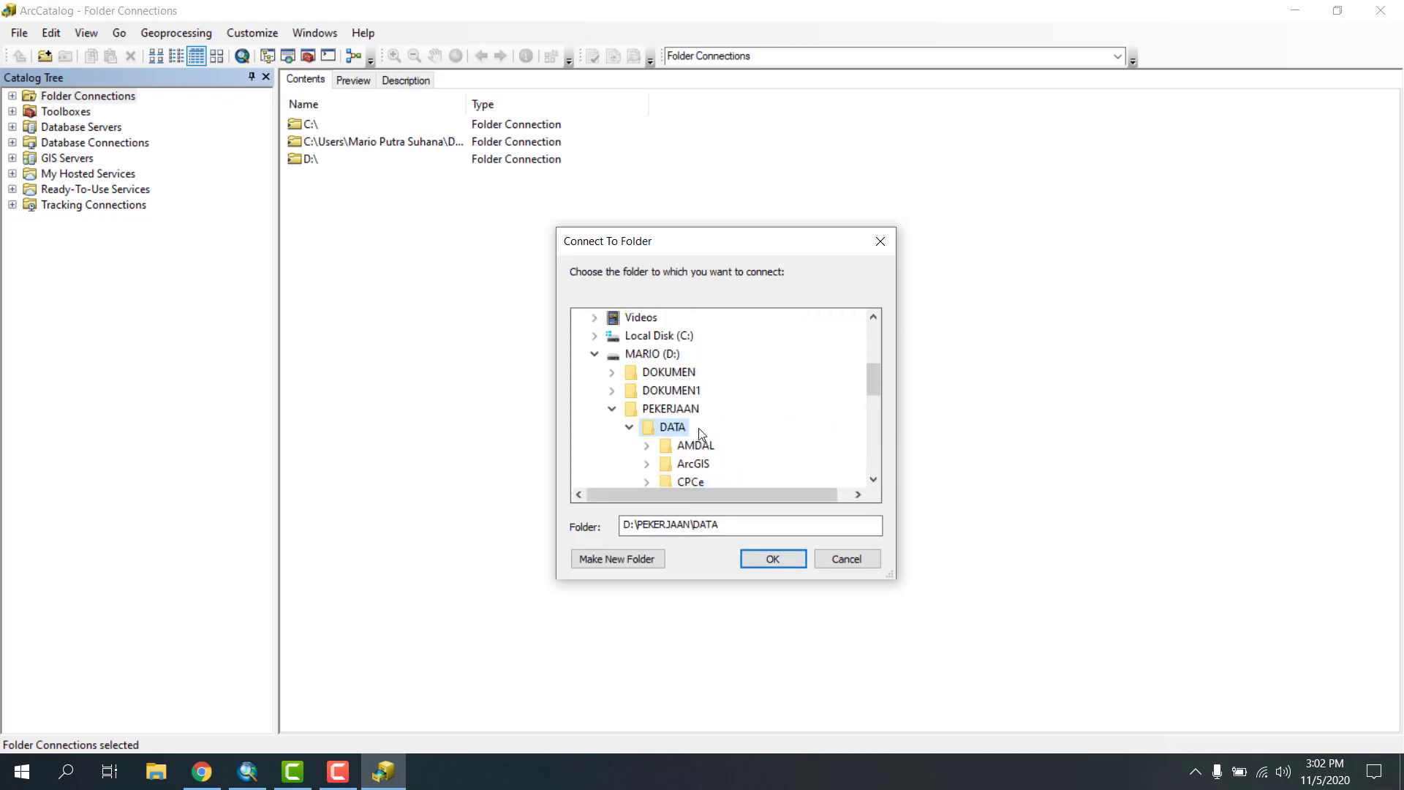
pyautogui.click(629, 427)
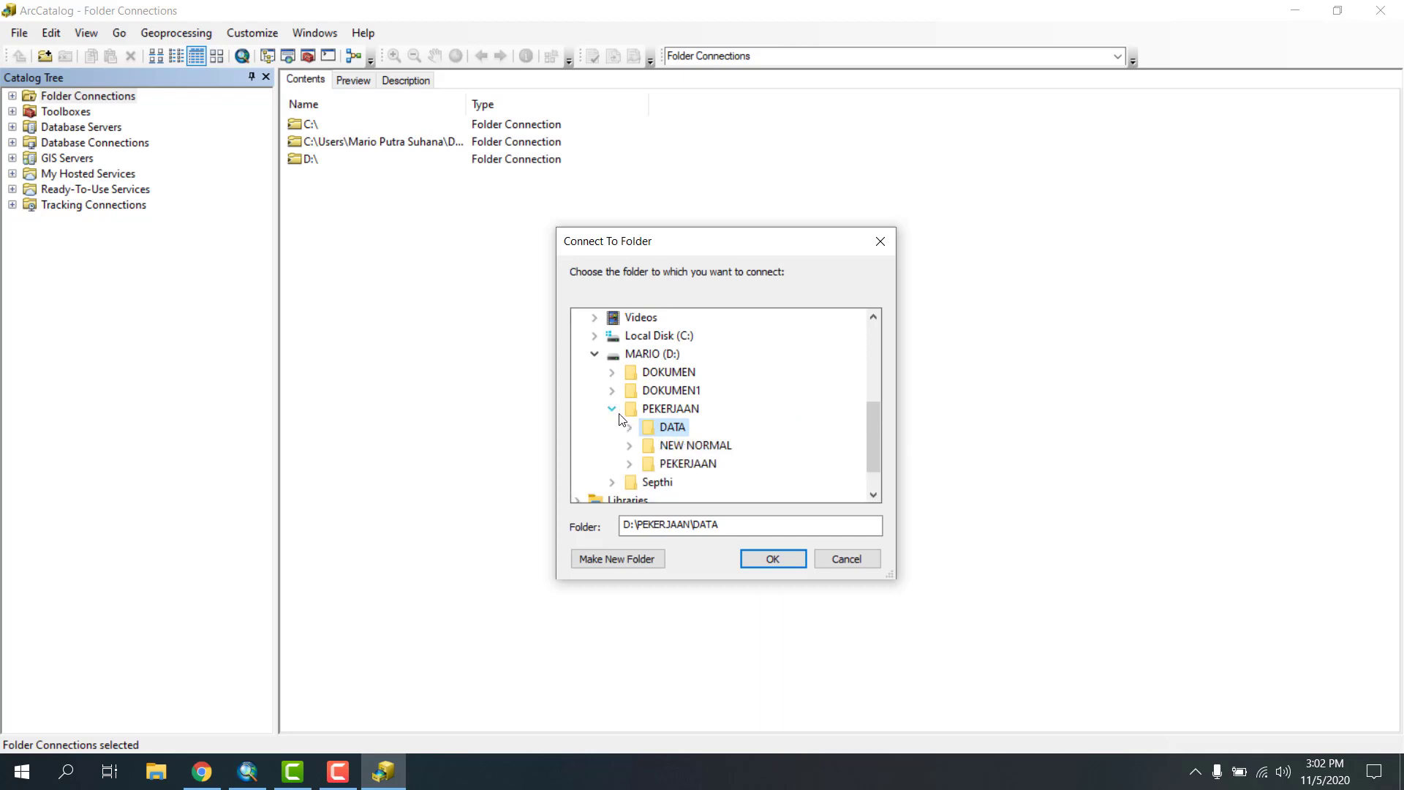
pyautogui.click(613, 408)
pyautogui.click(651, 373)
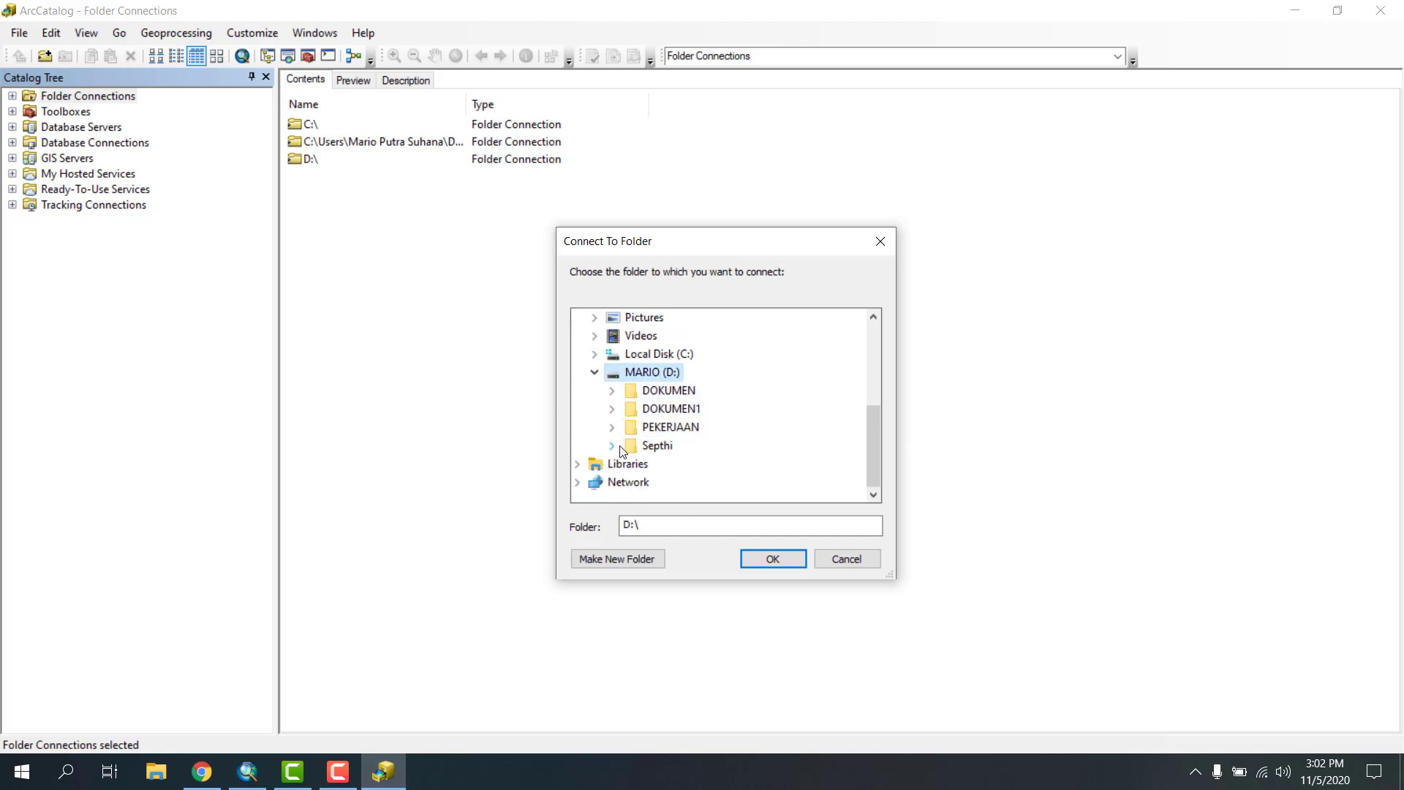
# - Browse the PERSONAL subfolder of D:\DOKUMEN, and collapse DOKUMEN and the D: drive
pyautogui.doubleClick(668, 389)
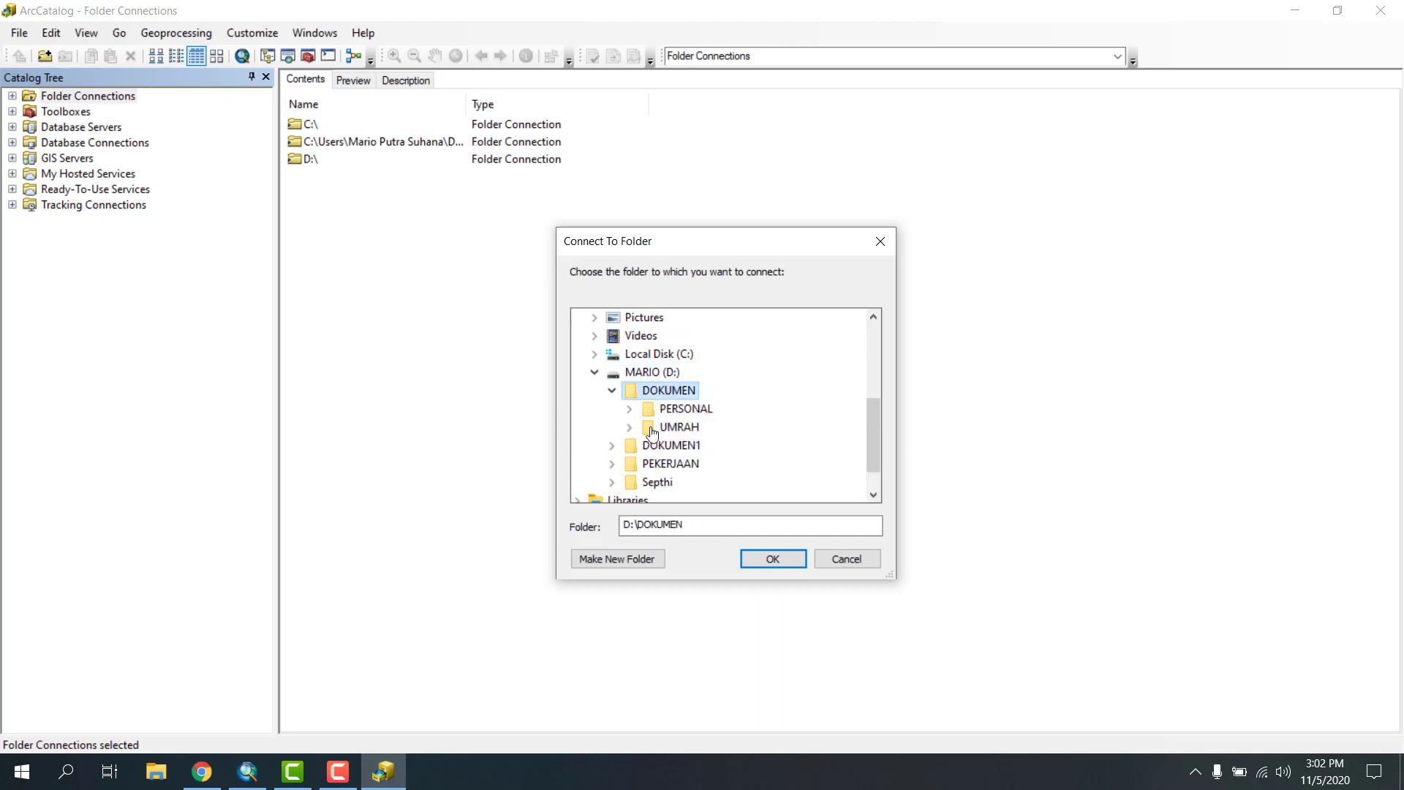
pyautogui.doubleClick(691, 412)
pyautogui.click(612, 314)
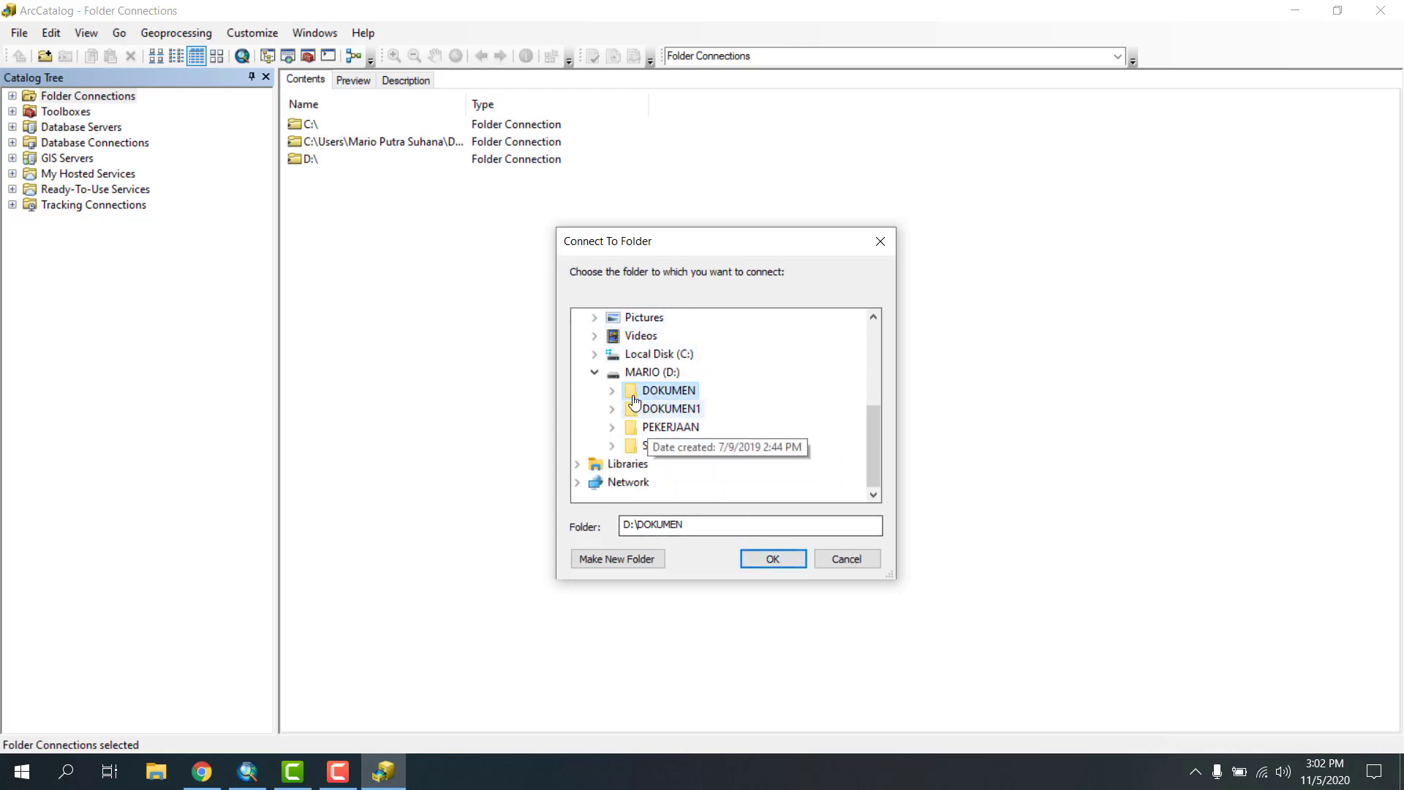
pyautogui.click(595, 373)
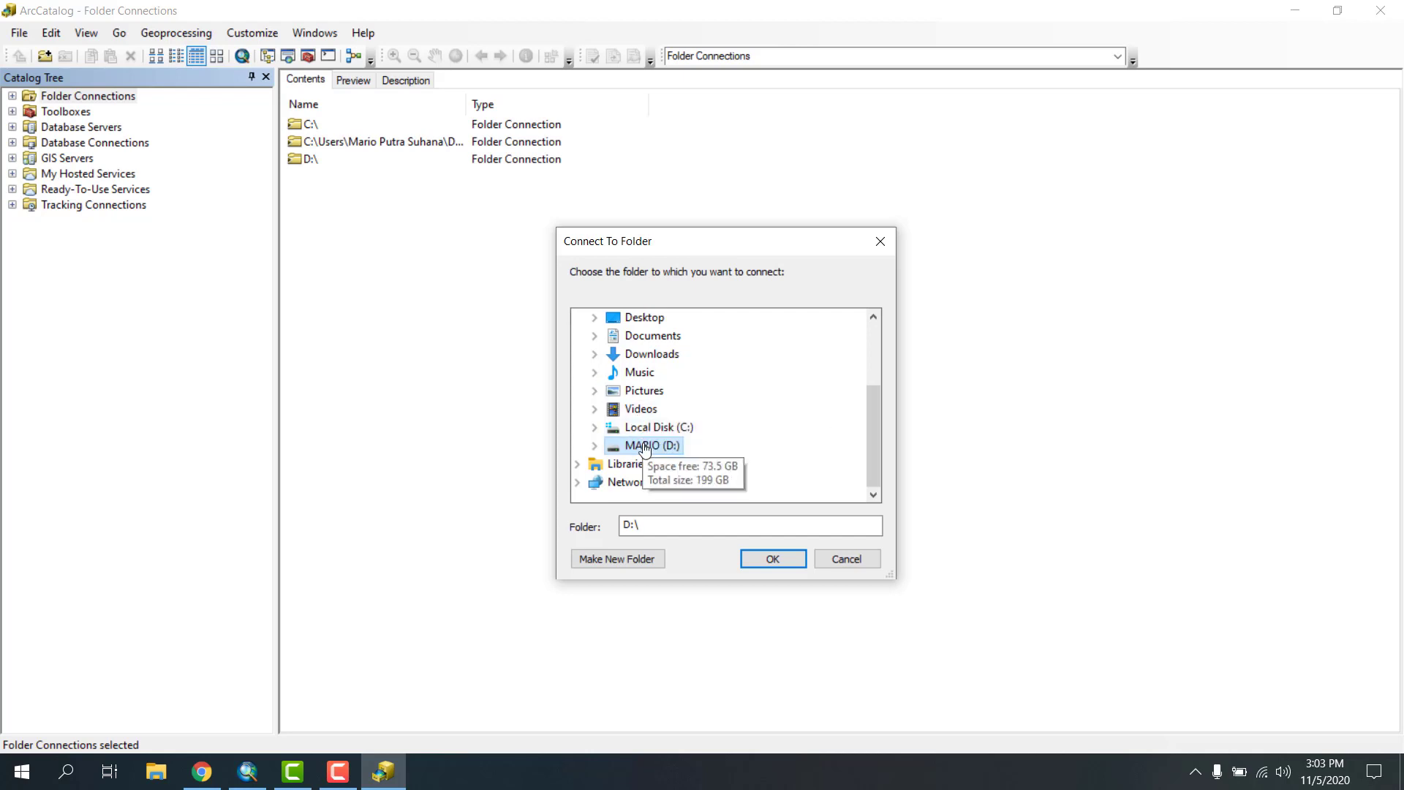
# - Expand Documents\ArcGIS in Connect To Folder, switch to ArcMap to view the same home folder in Add Data, and cancel Add Data
pyautogui.click(647, 336)
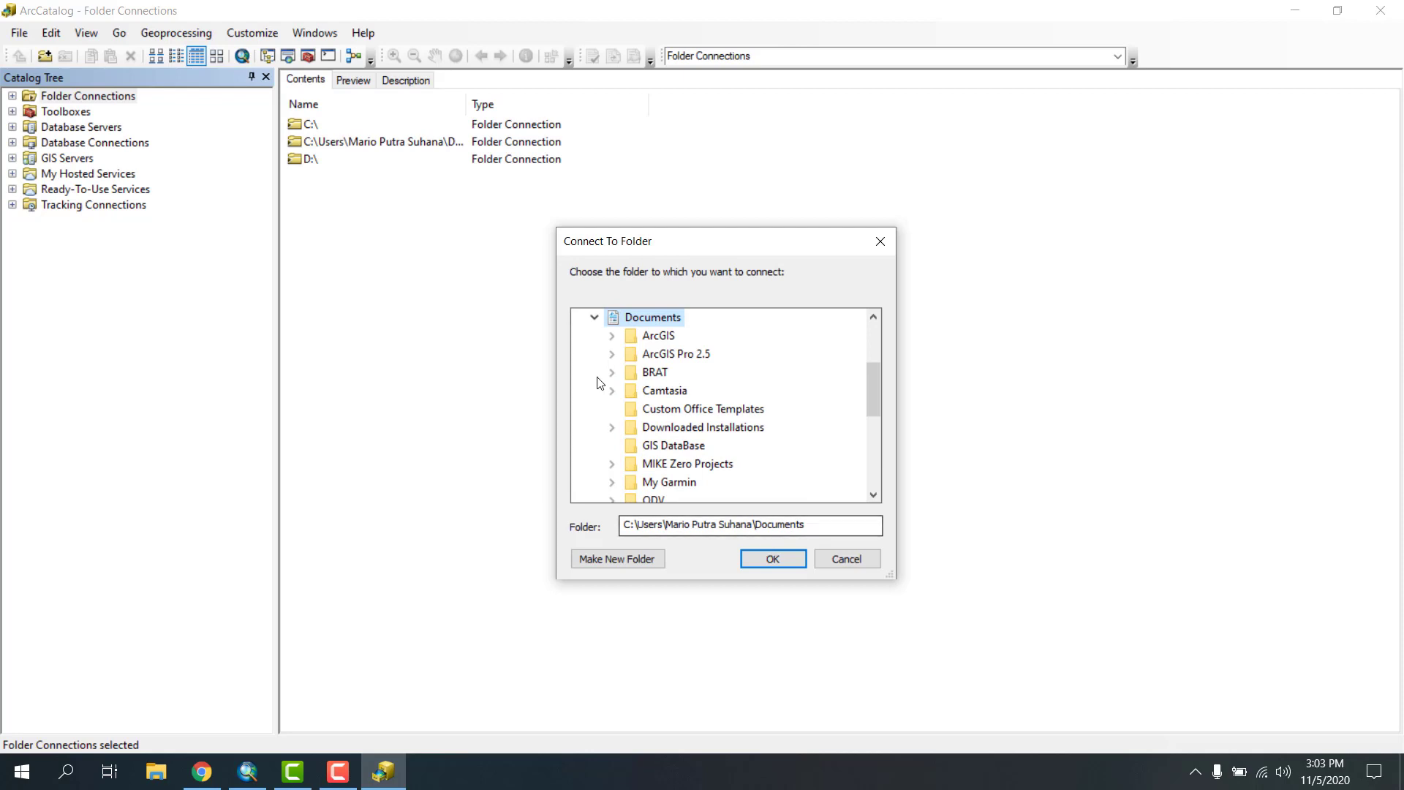
pyautogui.click(621, 338)
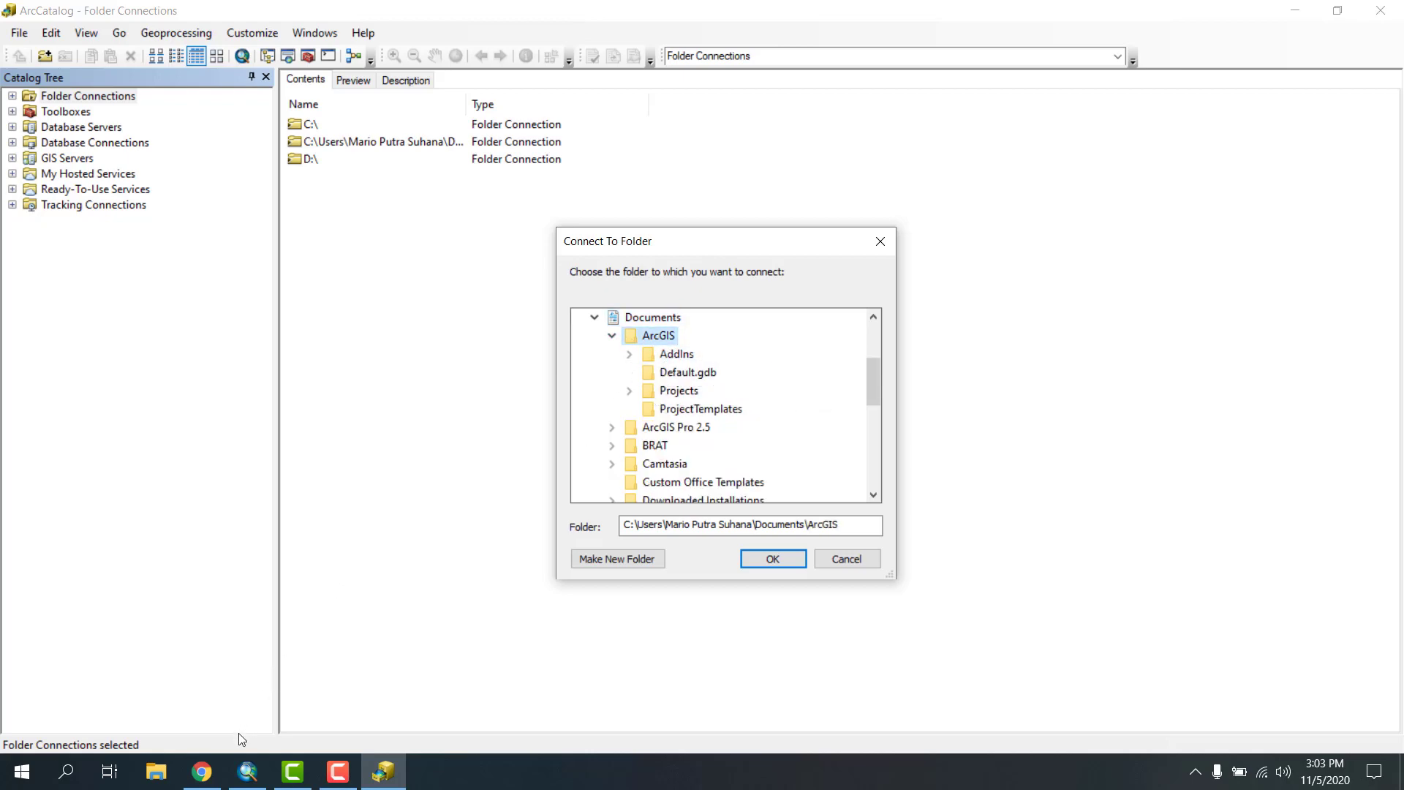
pyautogui.click(247, 771)
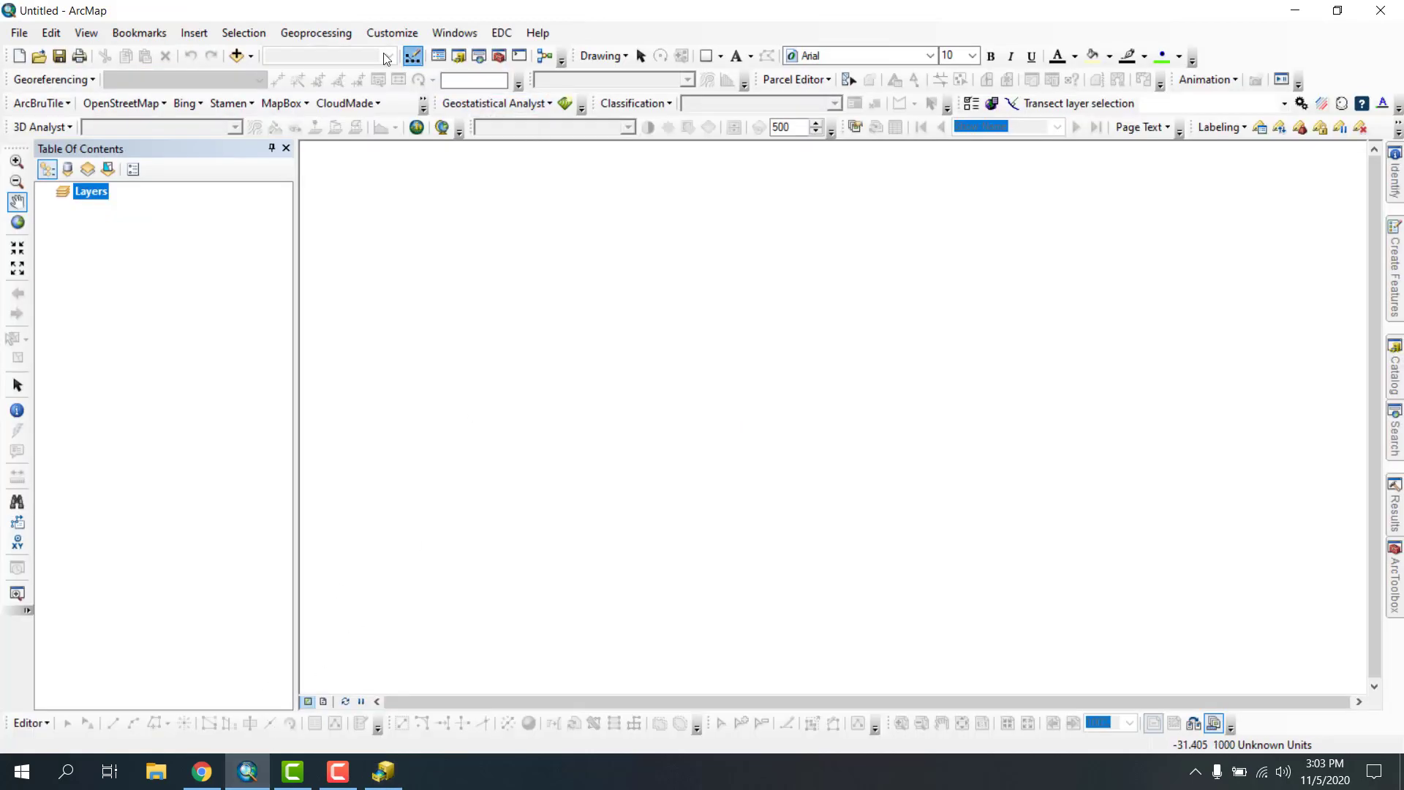
pyautogui.click(236, 56)
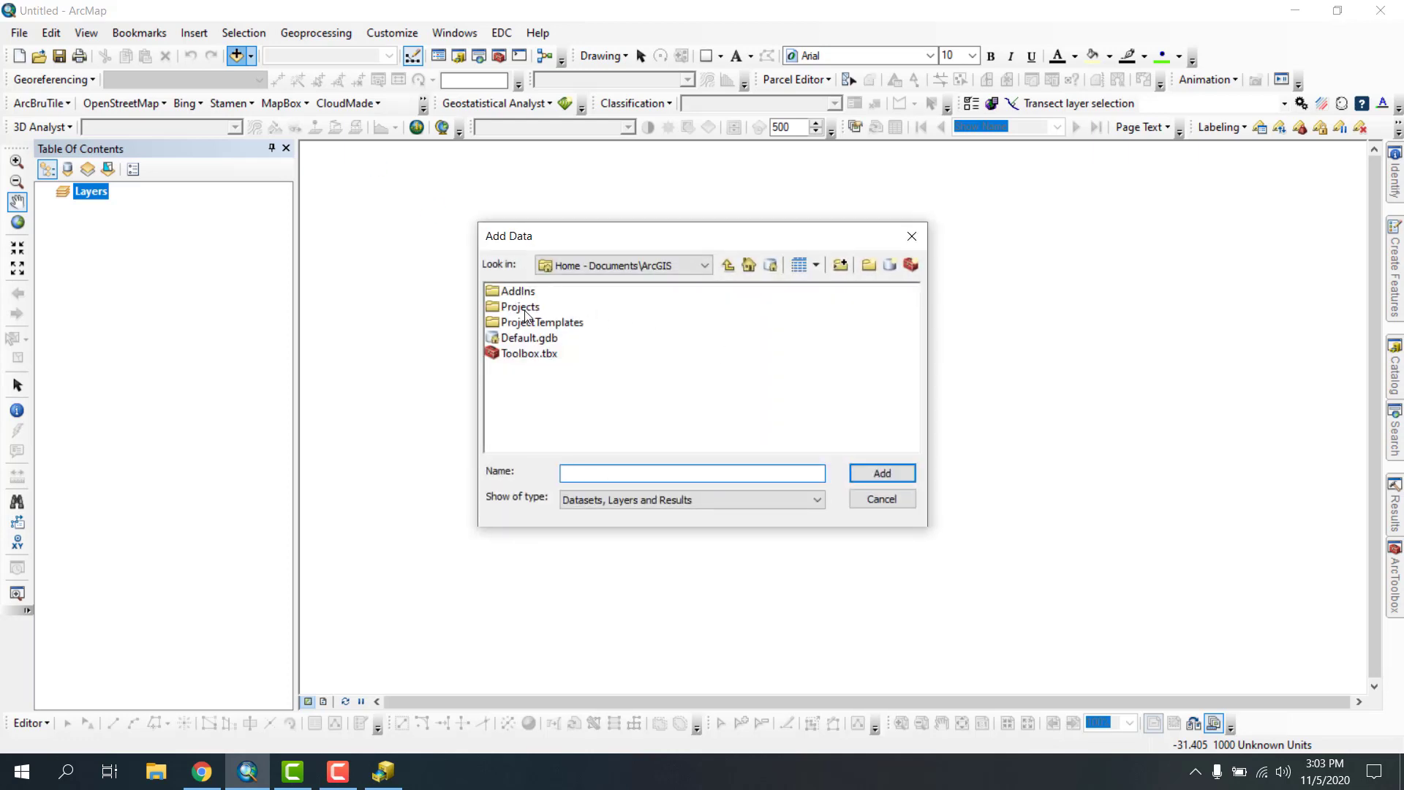
pyautogui.click(884, 493)
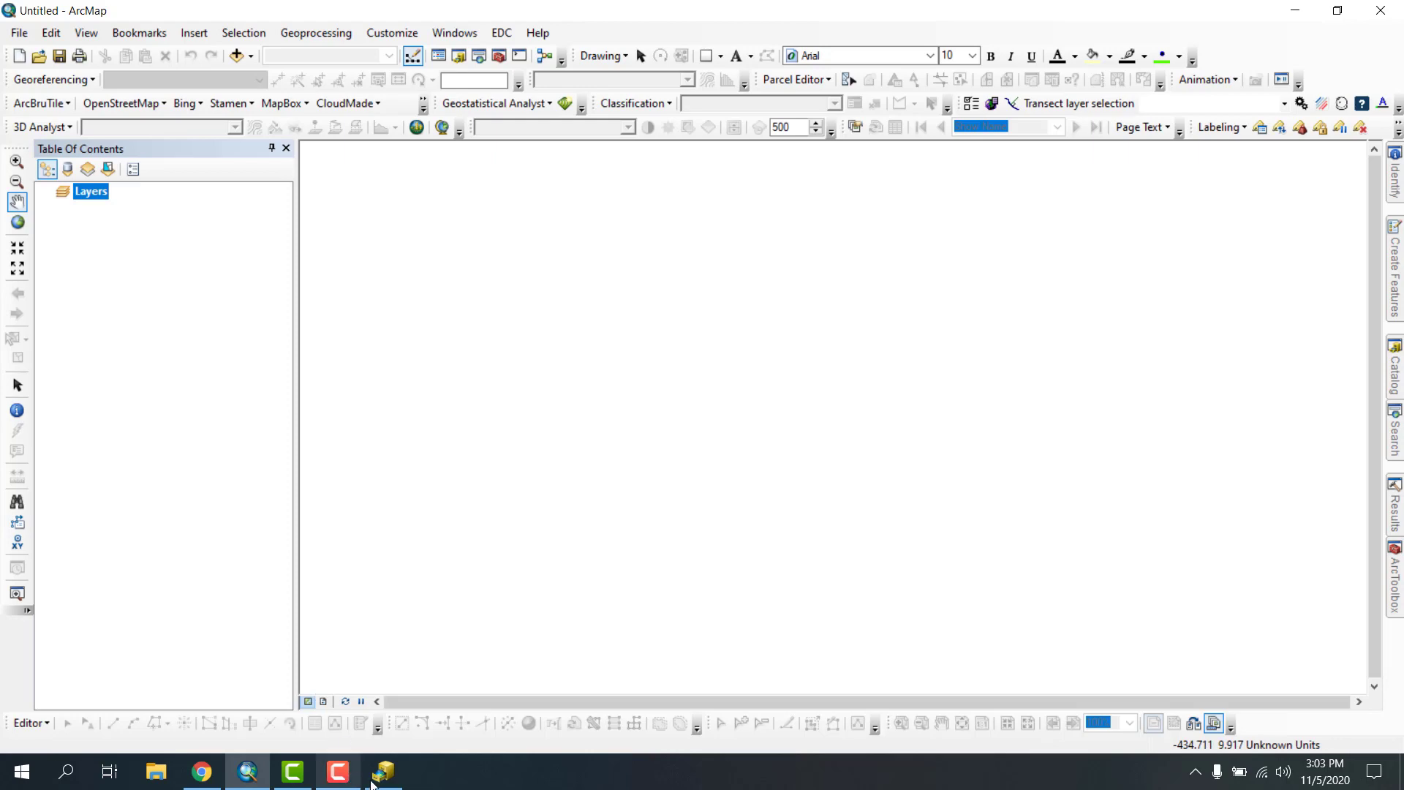
# - Switch back to ArcCatalog, collapse the ArcGIS and Documents folders, and close Connect To Folder without connecting
pyautogui.click(371, 783)
pyautogui.doubleClick(634, 333)
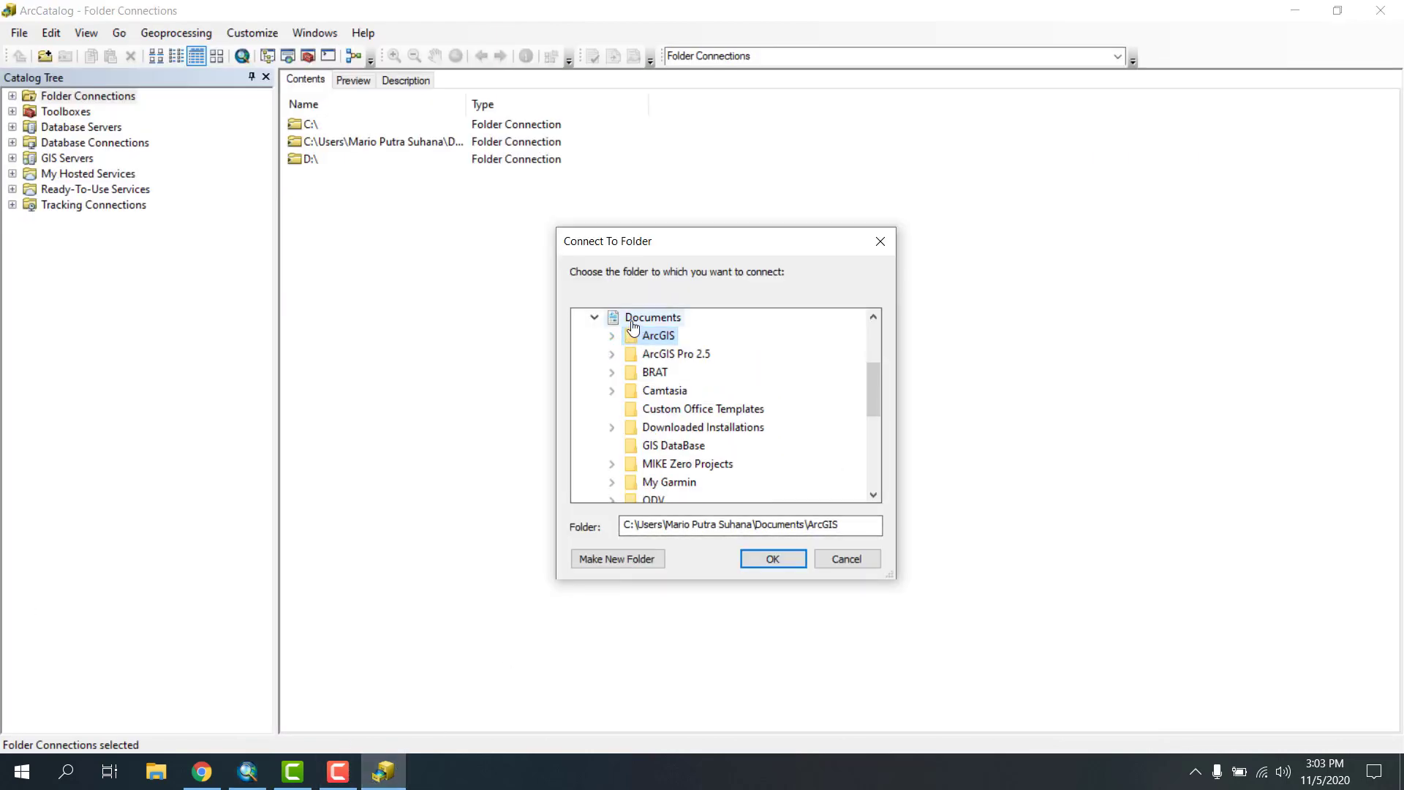
pyautogui.click(633, 320)
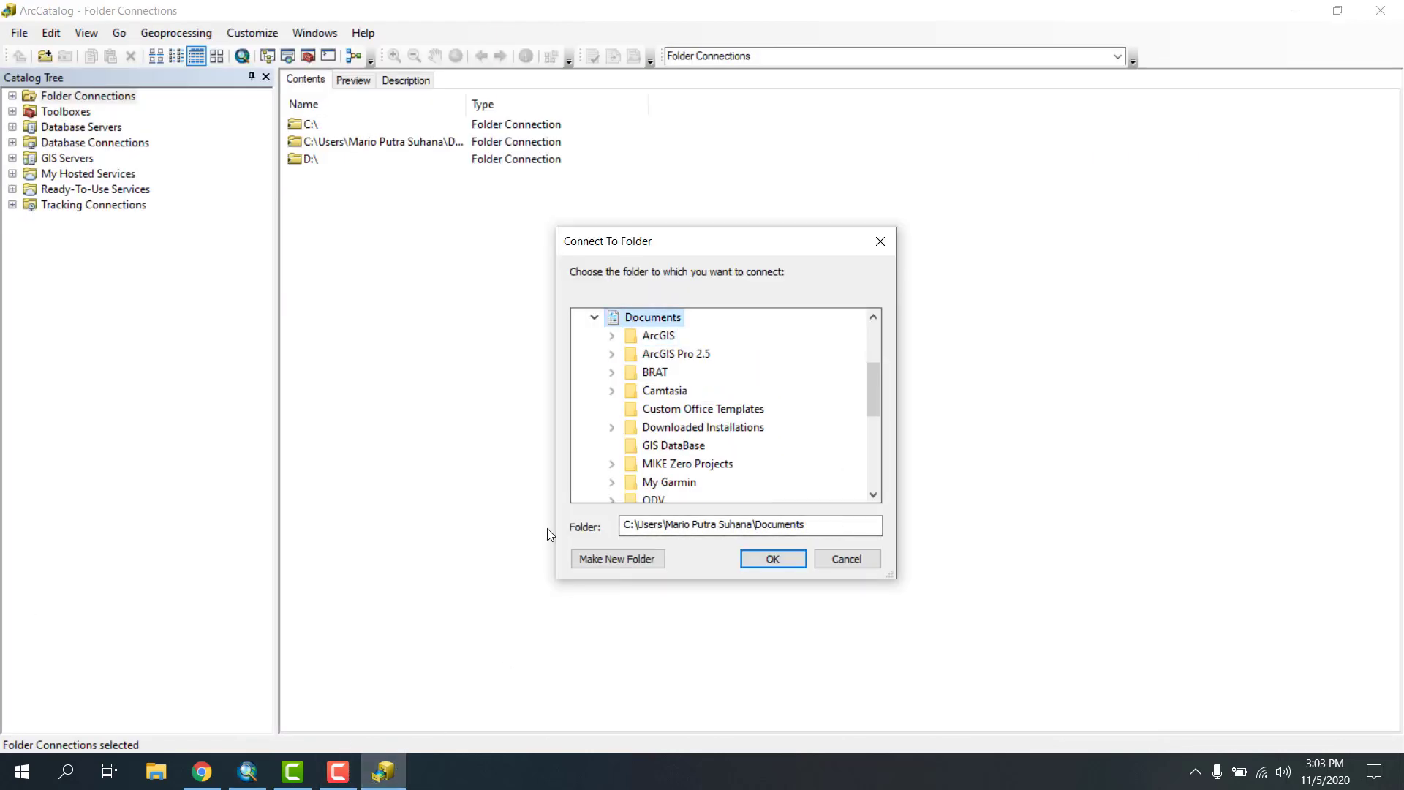
pyautogui.click(595, 320)
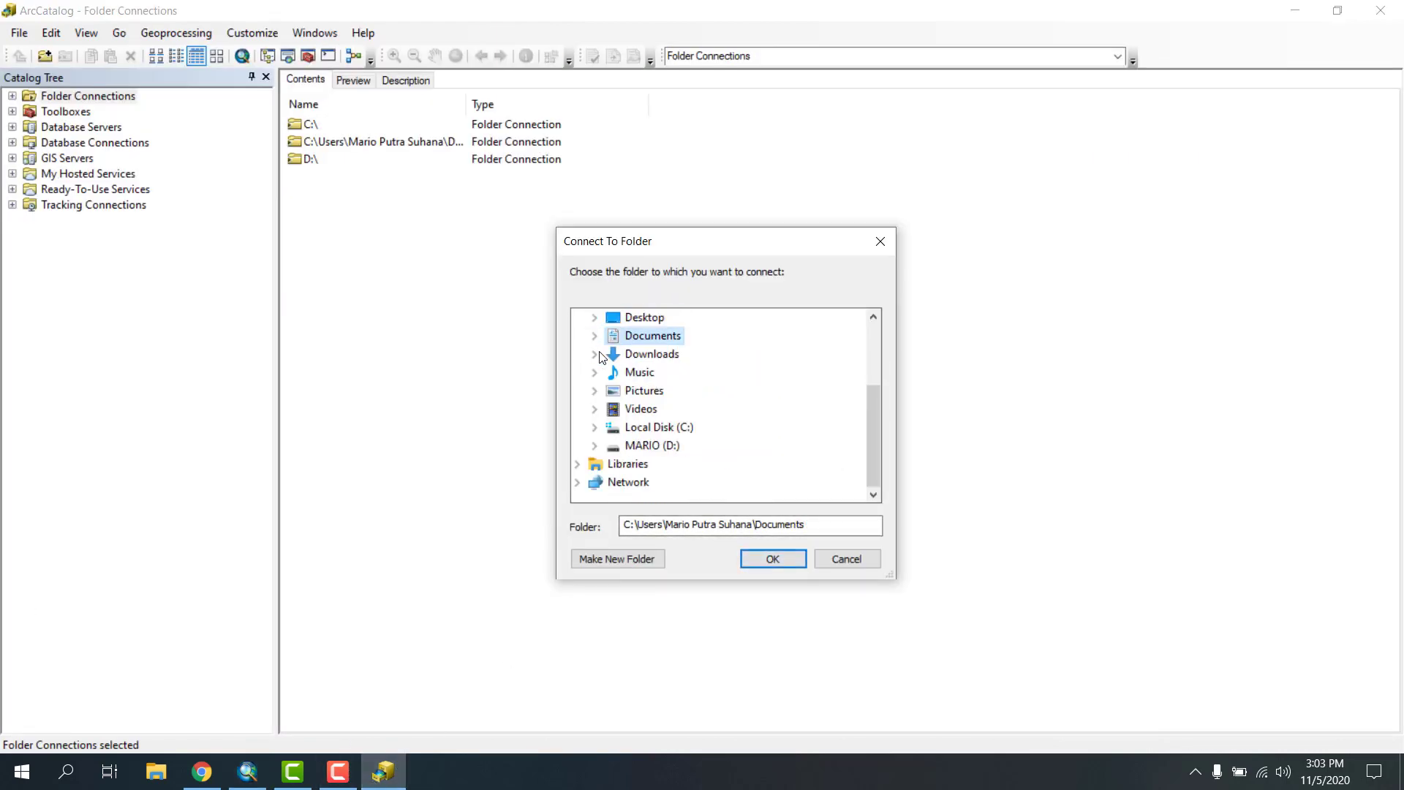
pyautogui.click(828, 562)
# - Reopen Connect To Folder from Folder Connections, view the Downloads folder under This PC, and cancel the dialog
pyautogui.rightClick(97, 99)
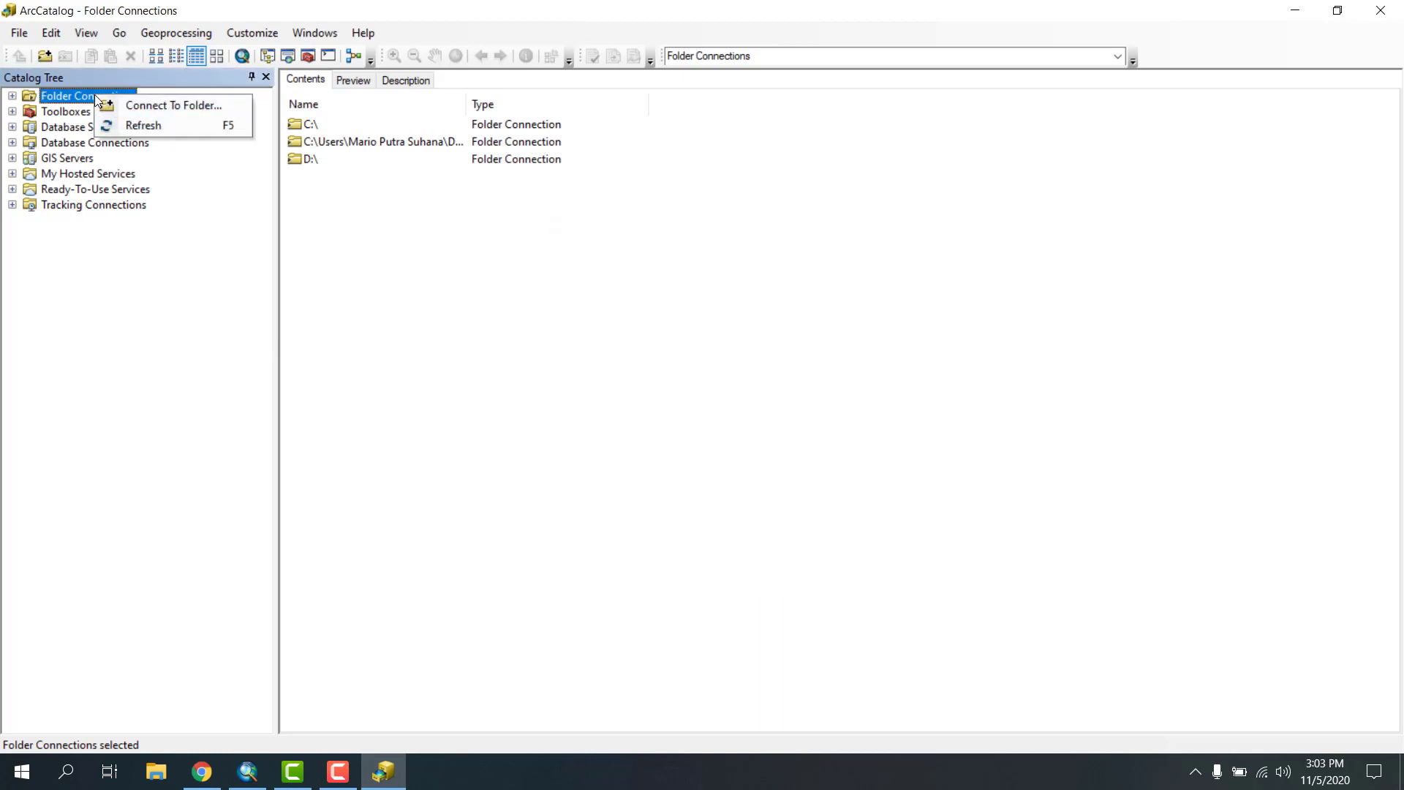
pyautogui.click(107, 106)
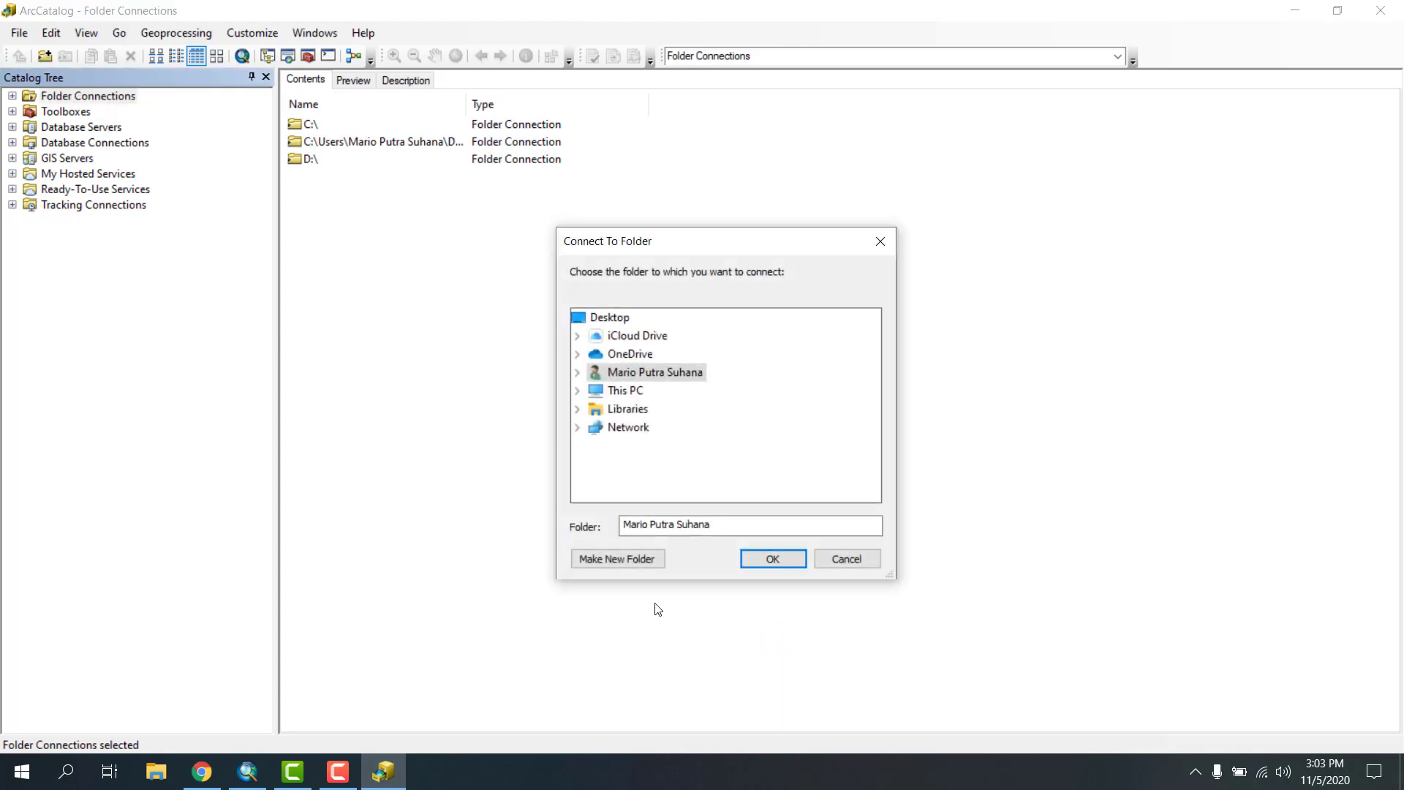
pyautogui.doubleClick(618, 390)
pyautogui.doubleClick(643, 392)
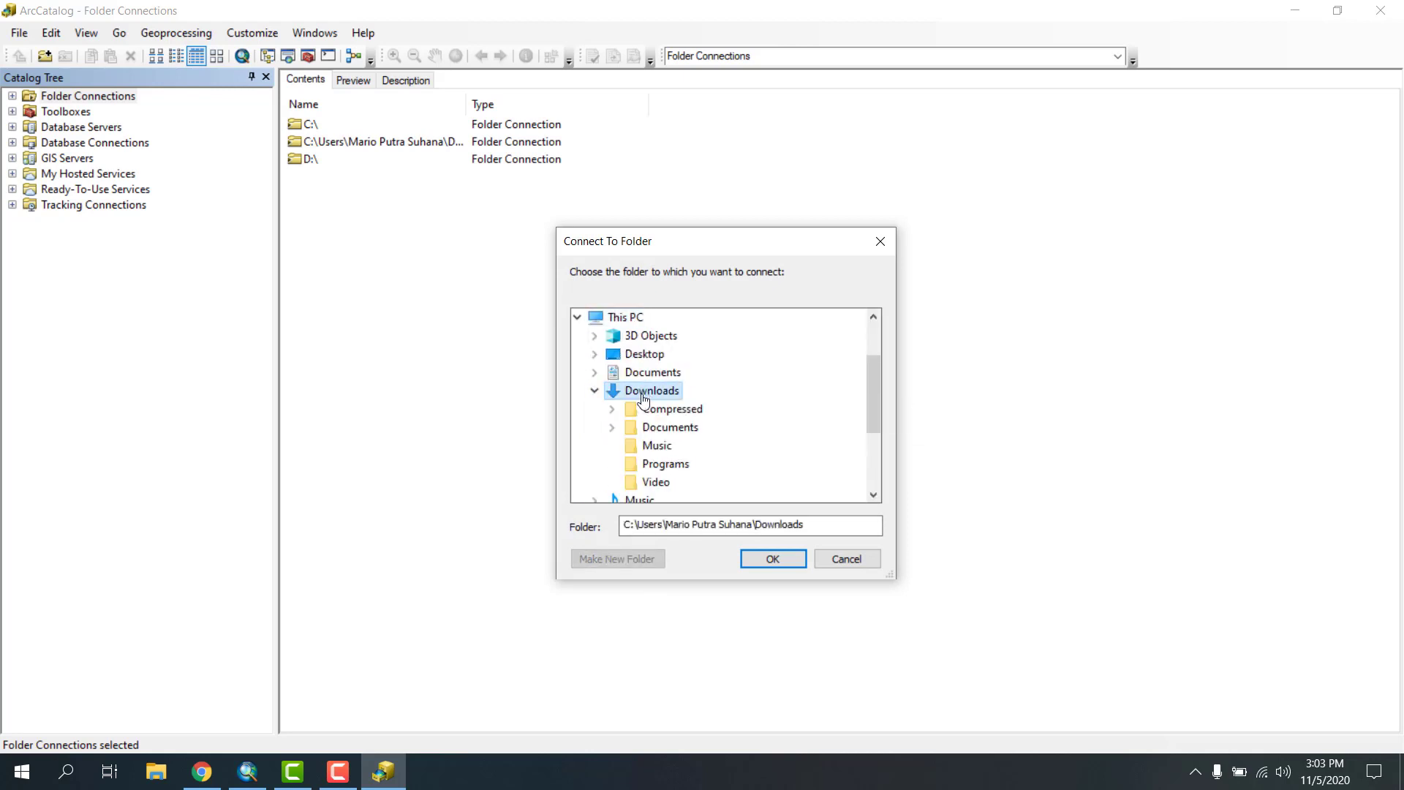
pyautogui.click(822, 558)
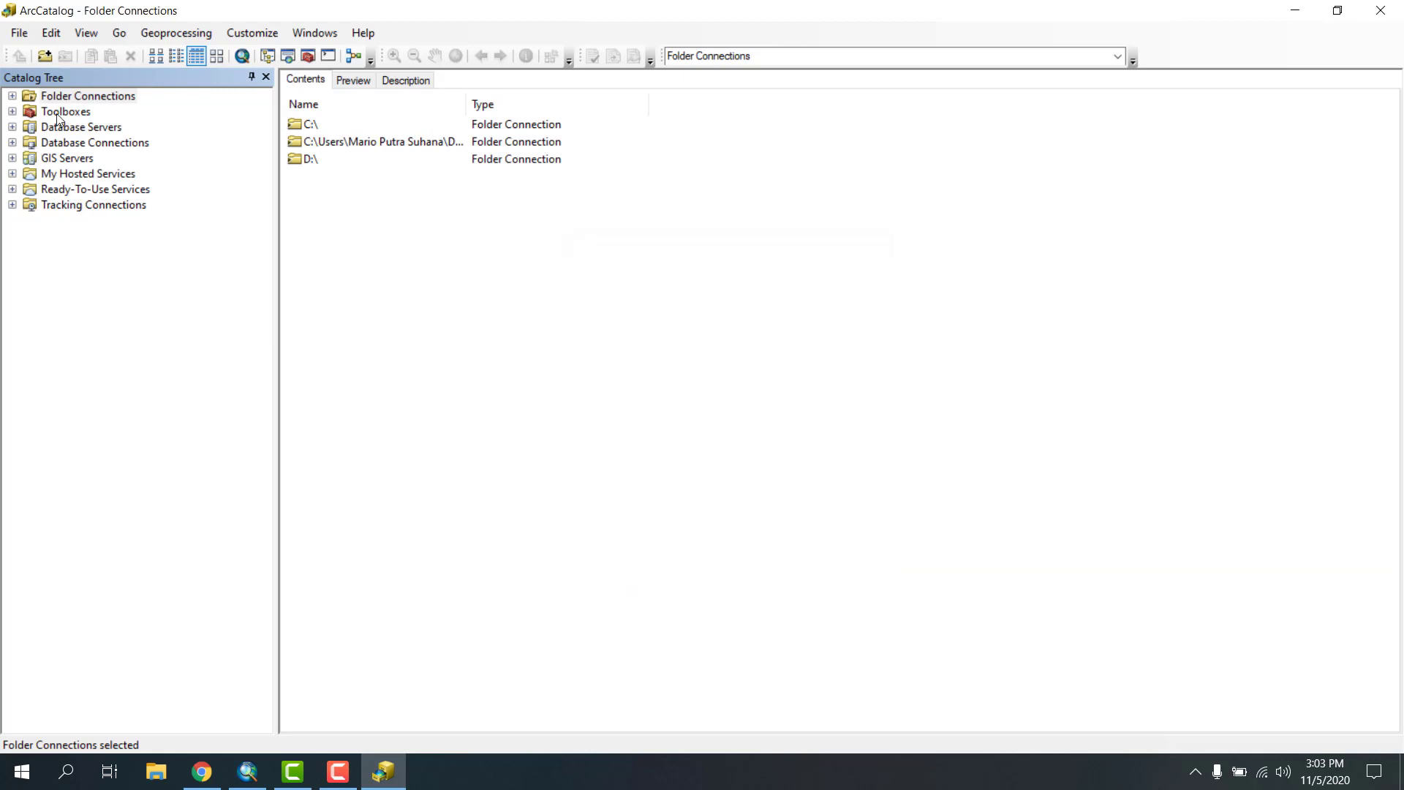
# - Reopen Connect To Folder, view the contents of the C: drive and its $WinREAgent folder, and cancel without connecting
pyautogui.rightClick(70, 95)
pyautogui.click(107, 107)
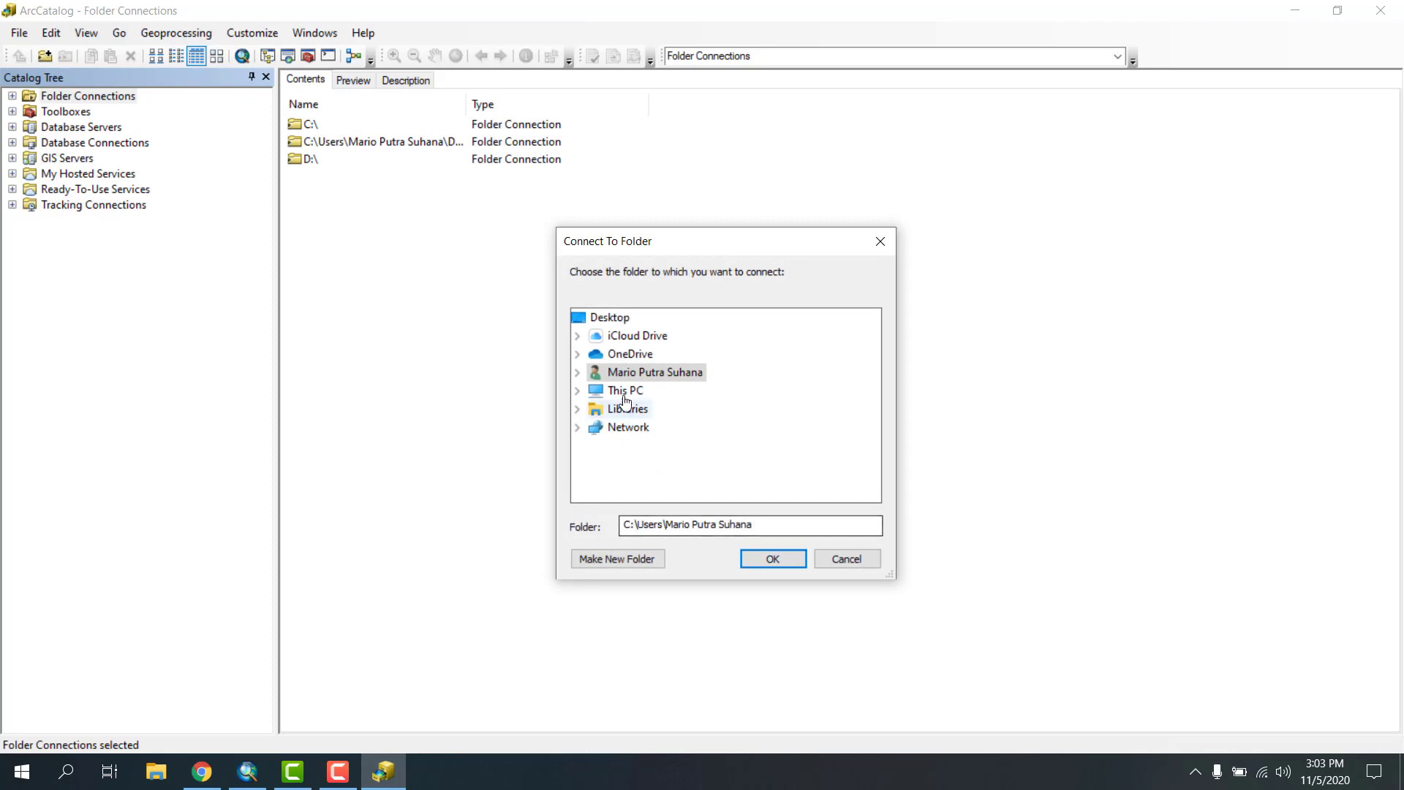
pyautogui.click(577, 390)
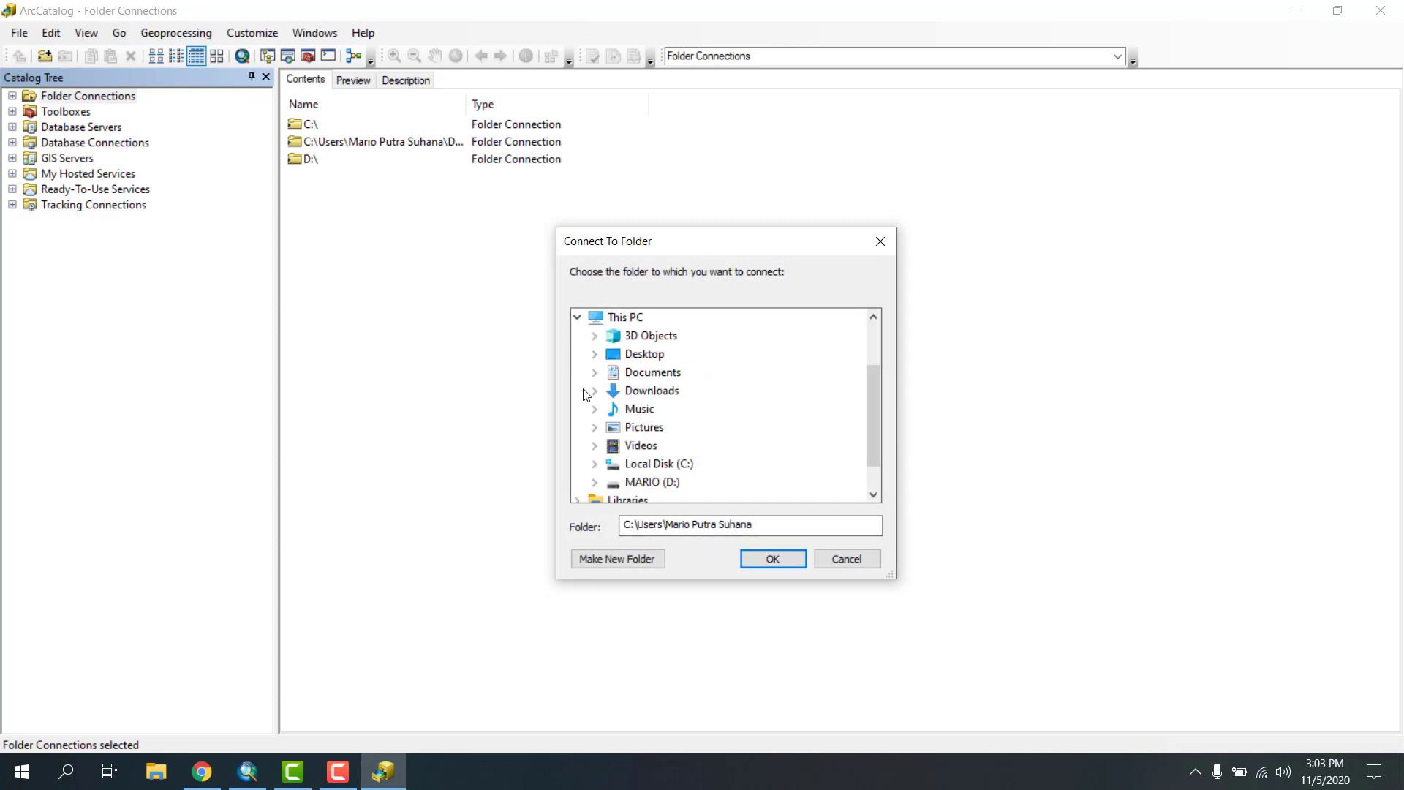
pyautogui.doubleClick(639, 465)
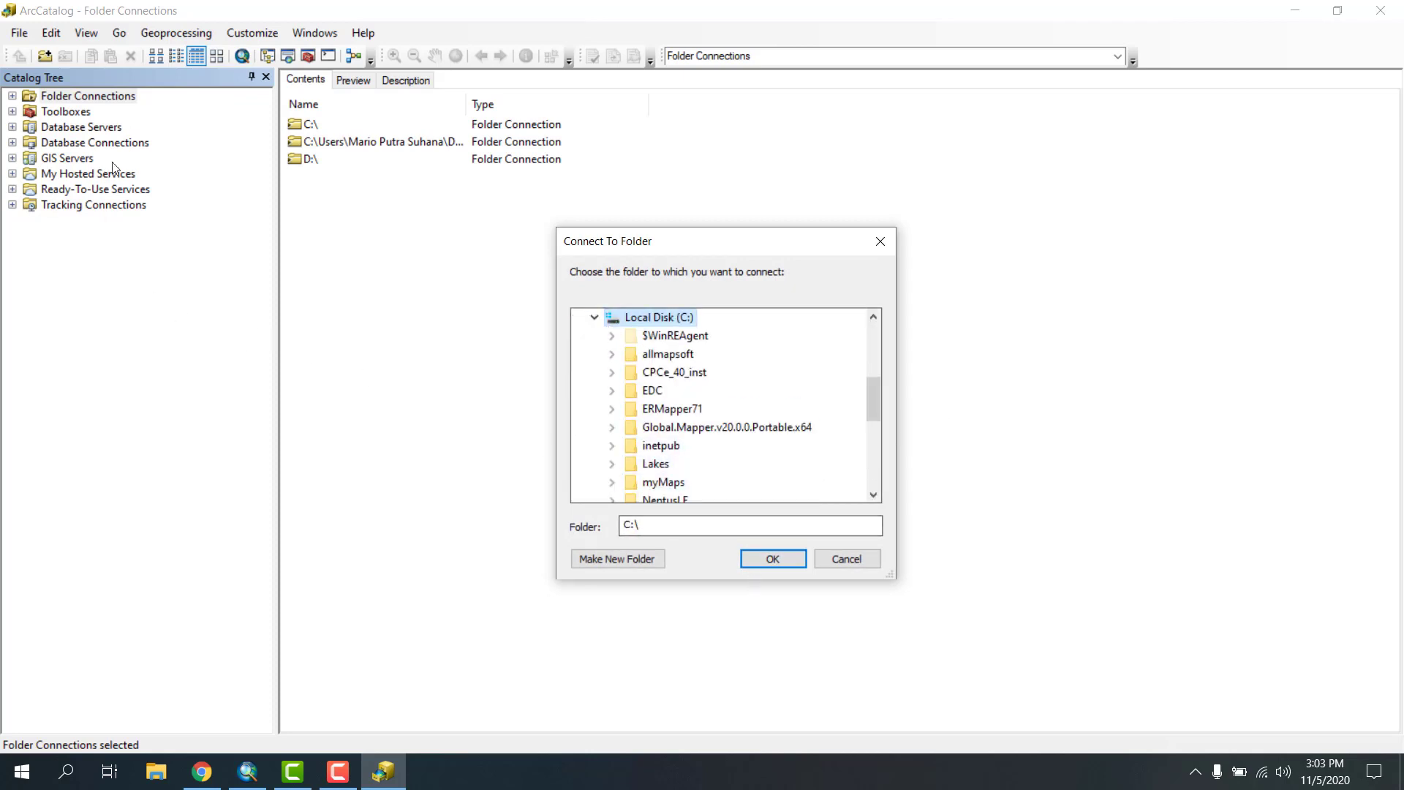
pyautogui.click(598, 334)
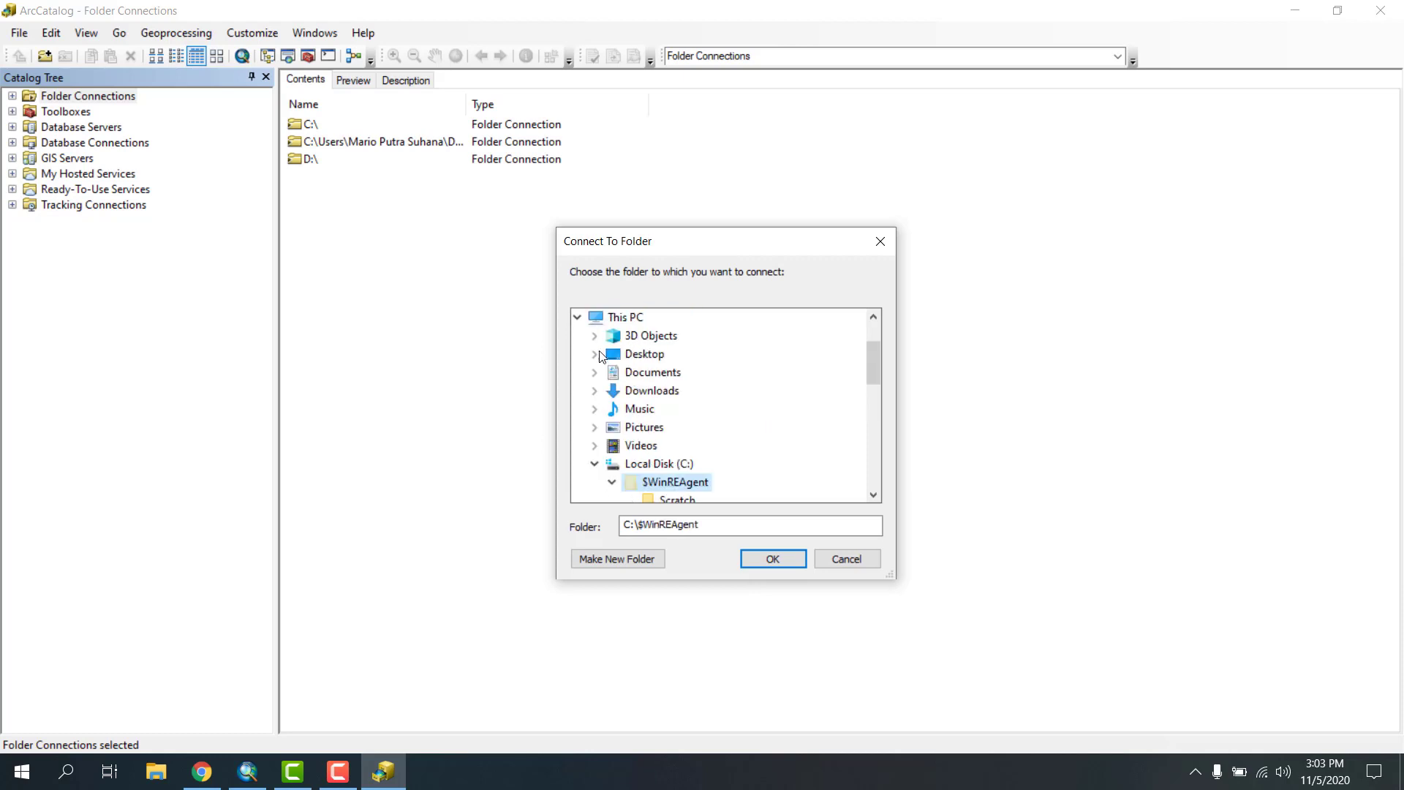
pyautogui.click(824, 564)
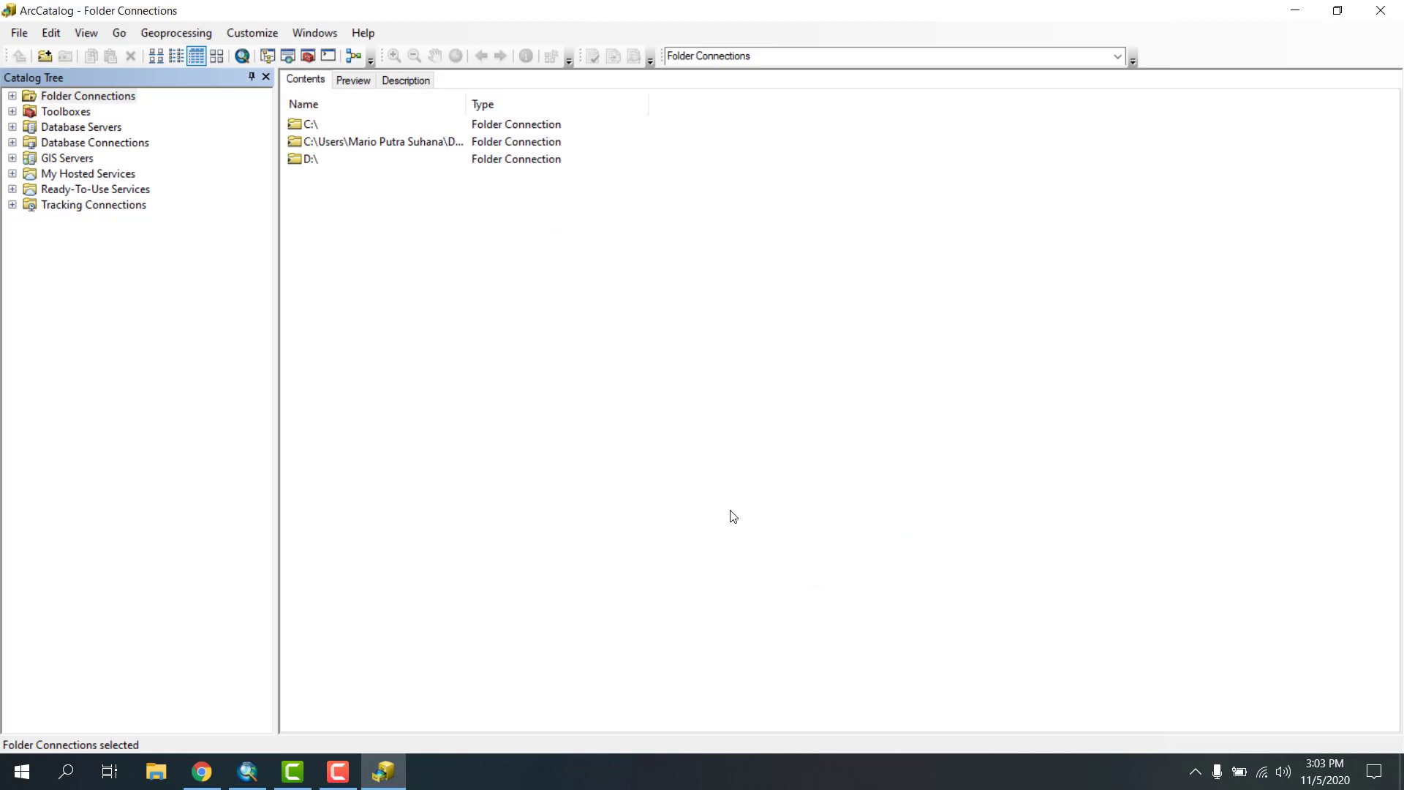
# - Expand Folder Connections in the catalog tree and view the contents of the C:, Documents and D: connections
pyautogui.click(12, 96)
pyautogui.click(63, 113)
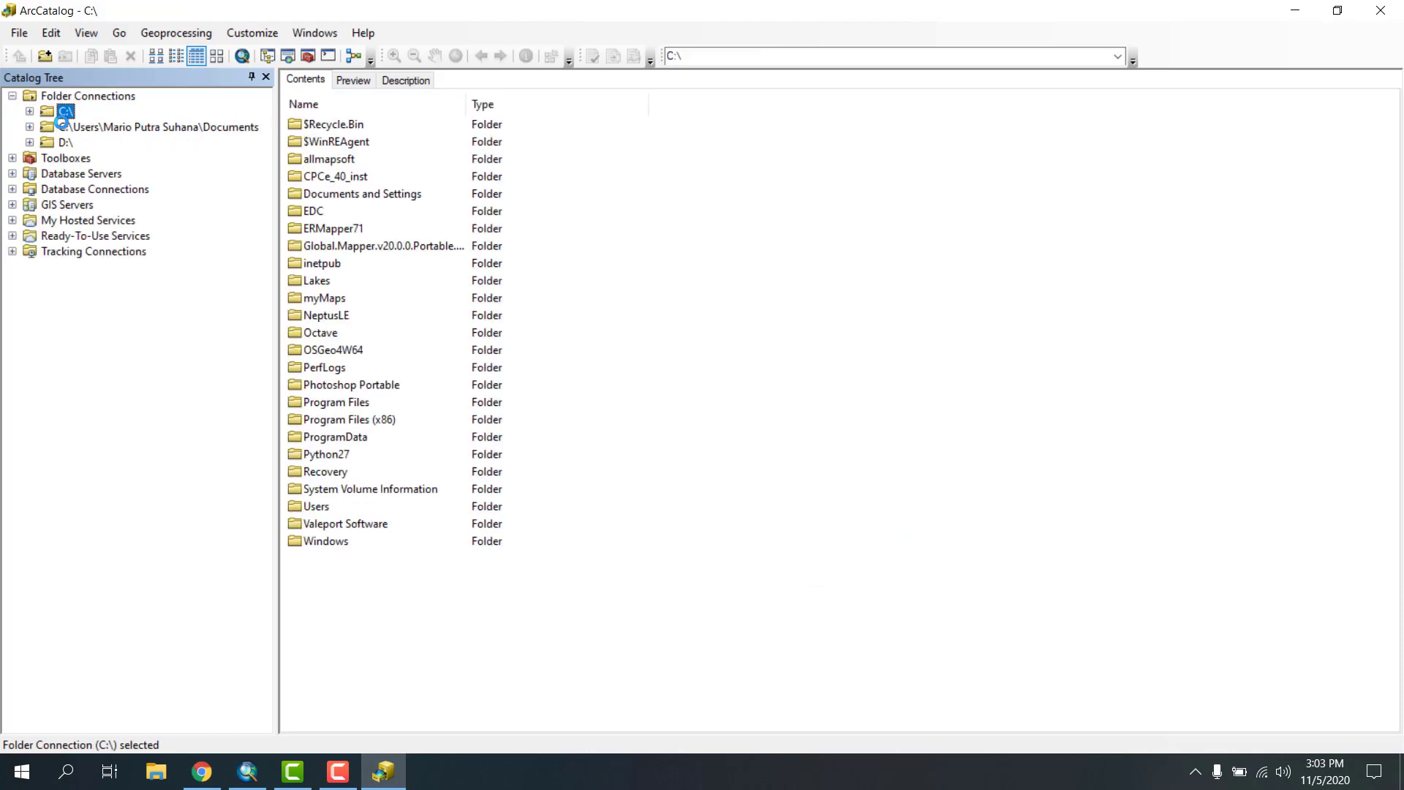
pyautogui.click(63, 127)
pyautogui.click(65, 142)
pyautogui.click(61, 114)
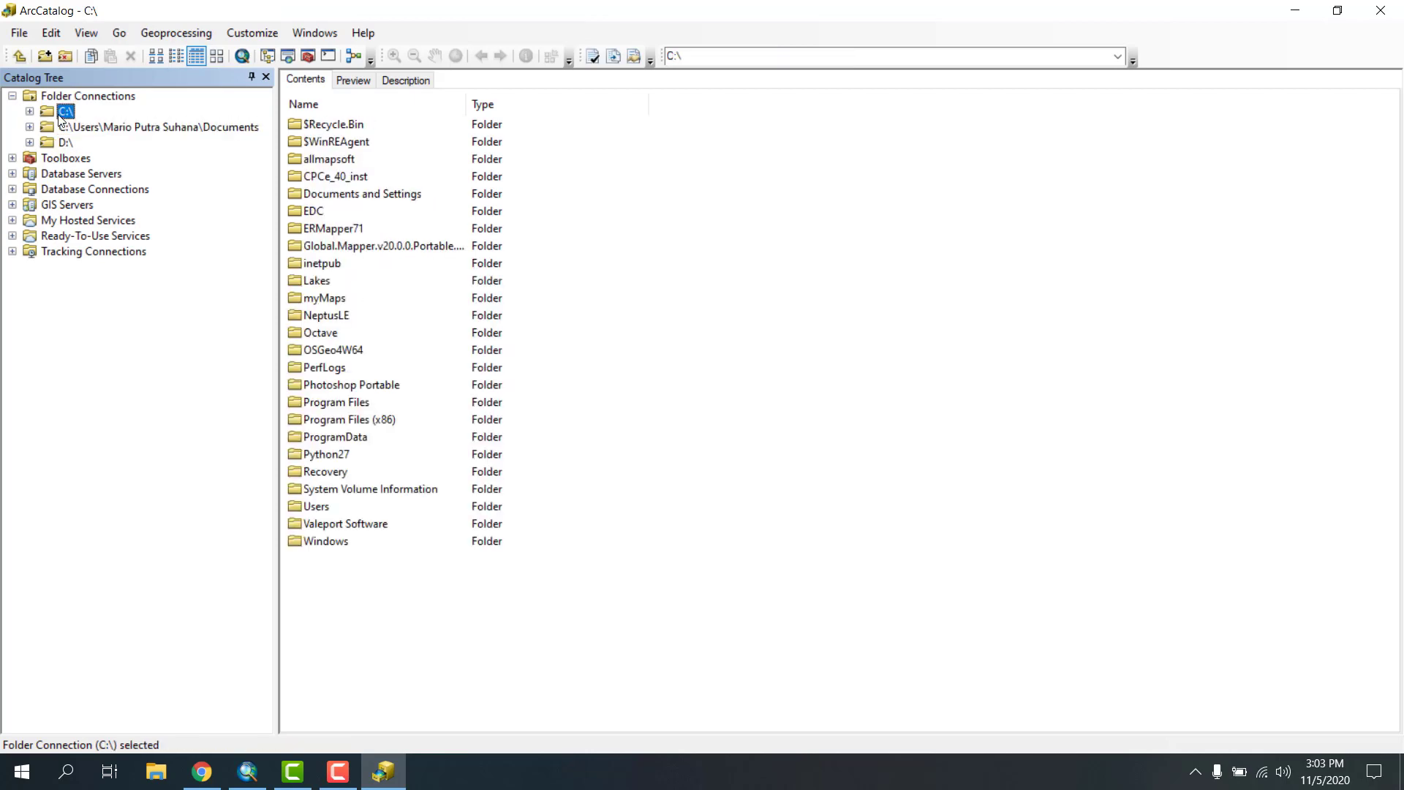
pyautogui.click(60, 142)
pyautogui.click(63, 130)
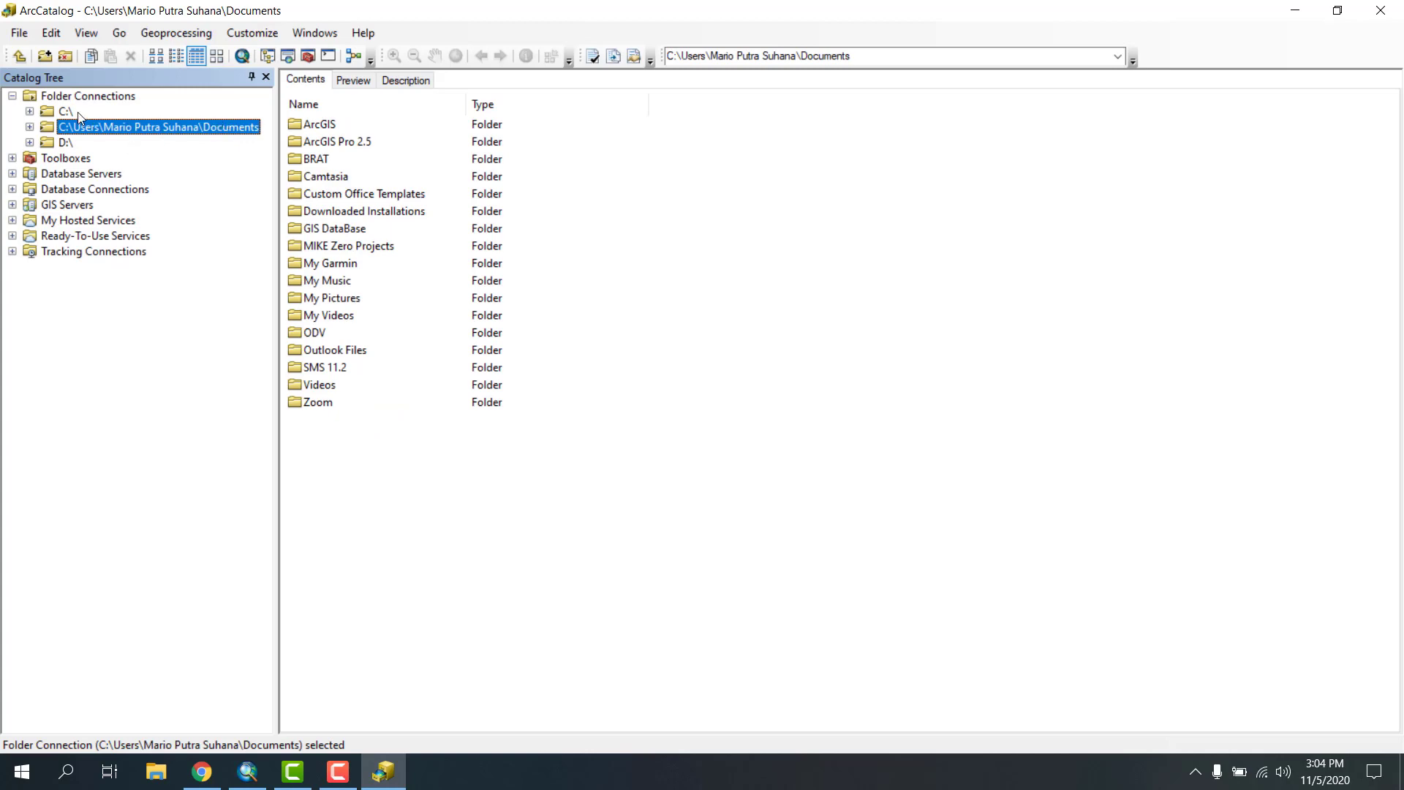
# - Browse the C: connection into Users and the personal profile folder, viewing its Desktop, Documents and Downloads folders
pyautogui.click(46, 110)
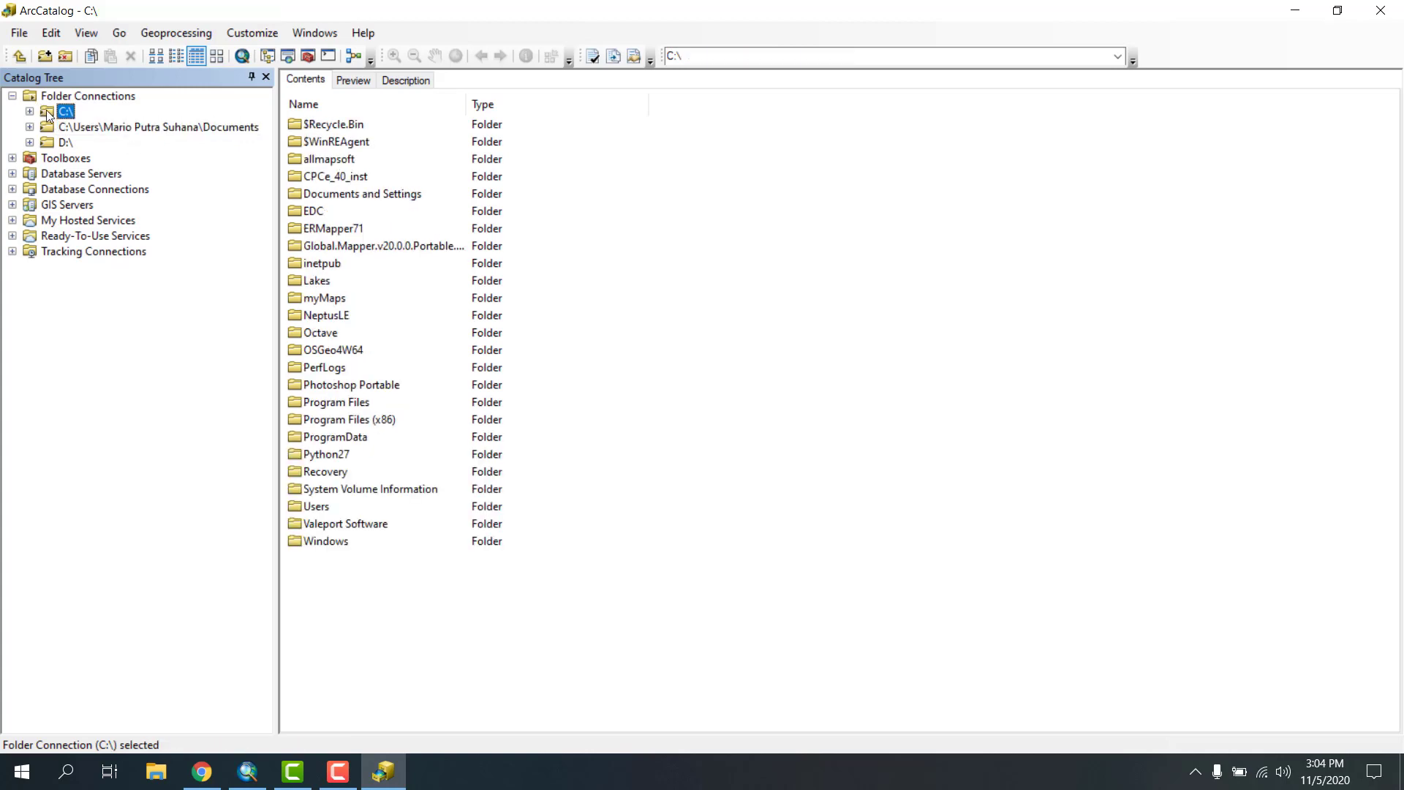
pyautogui.doubleClick(316, 512)
pyautogui.click(322, 210)
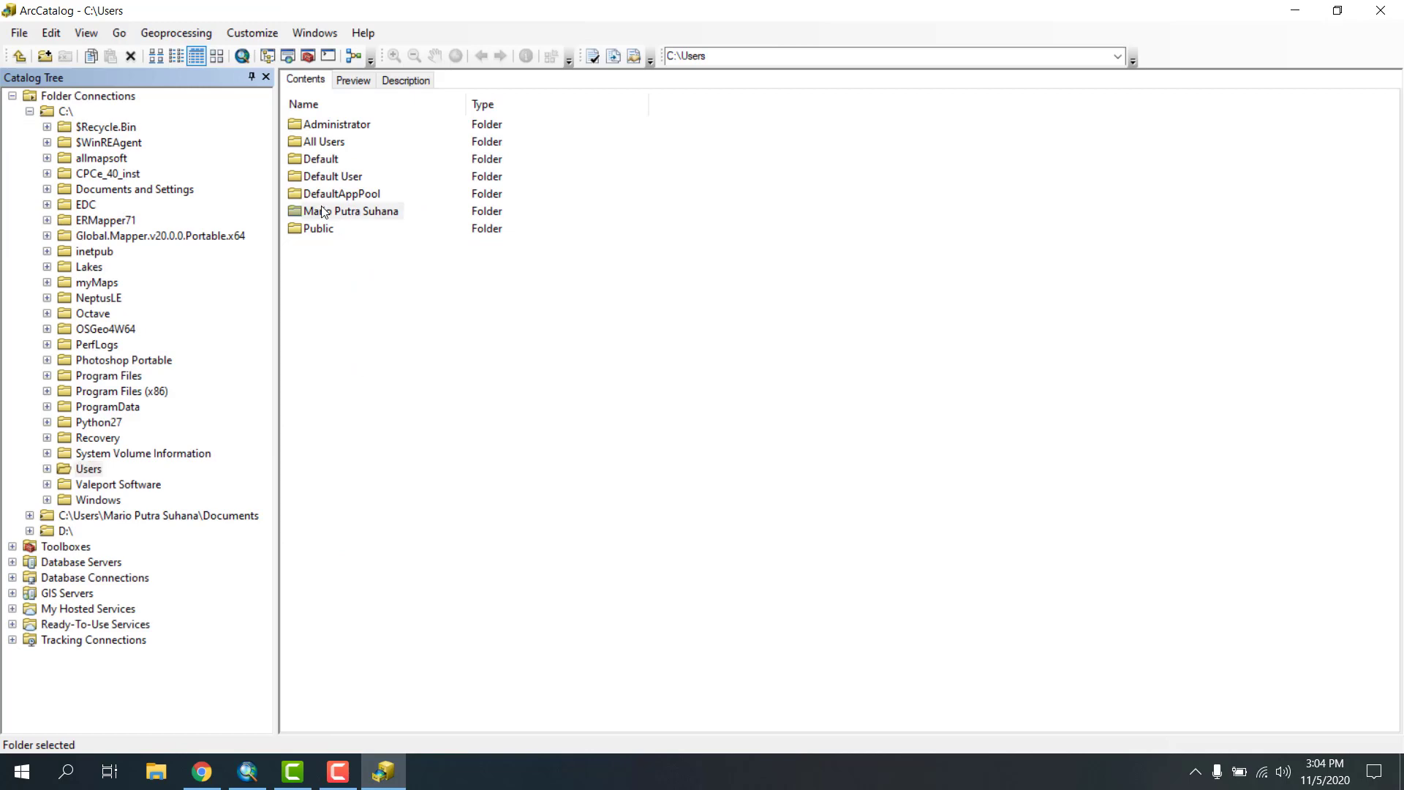
pyautogui.doubleClick(322, 209)
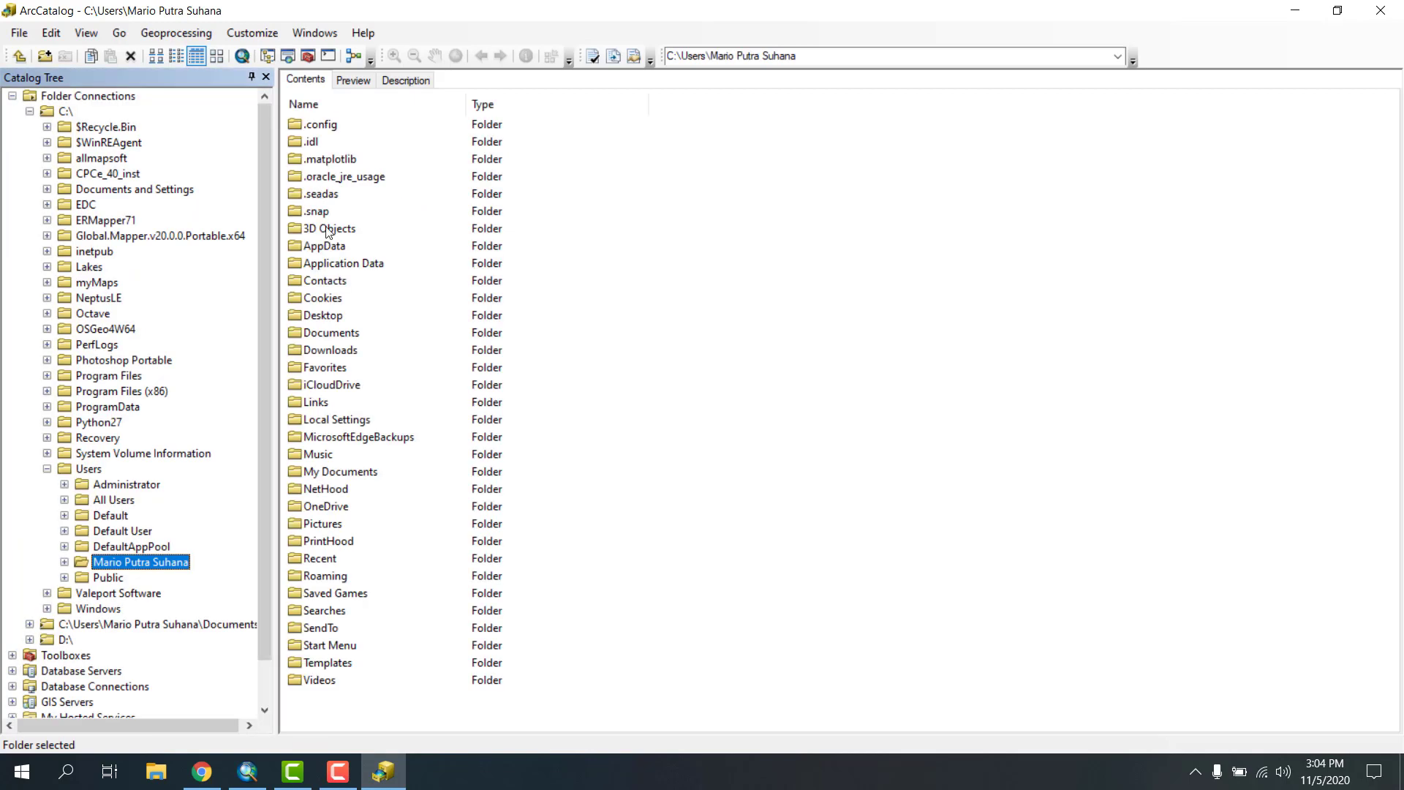
pyautogui.click(327, 316)
pyautogui.click(322, 334)
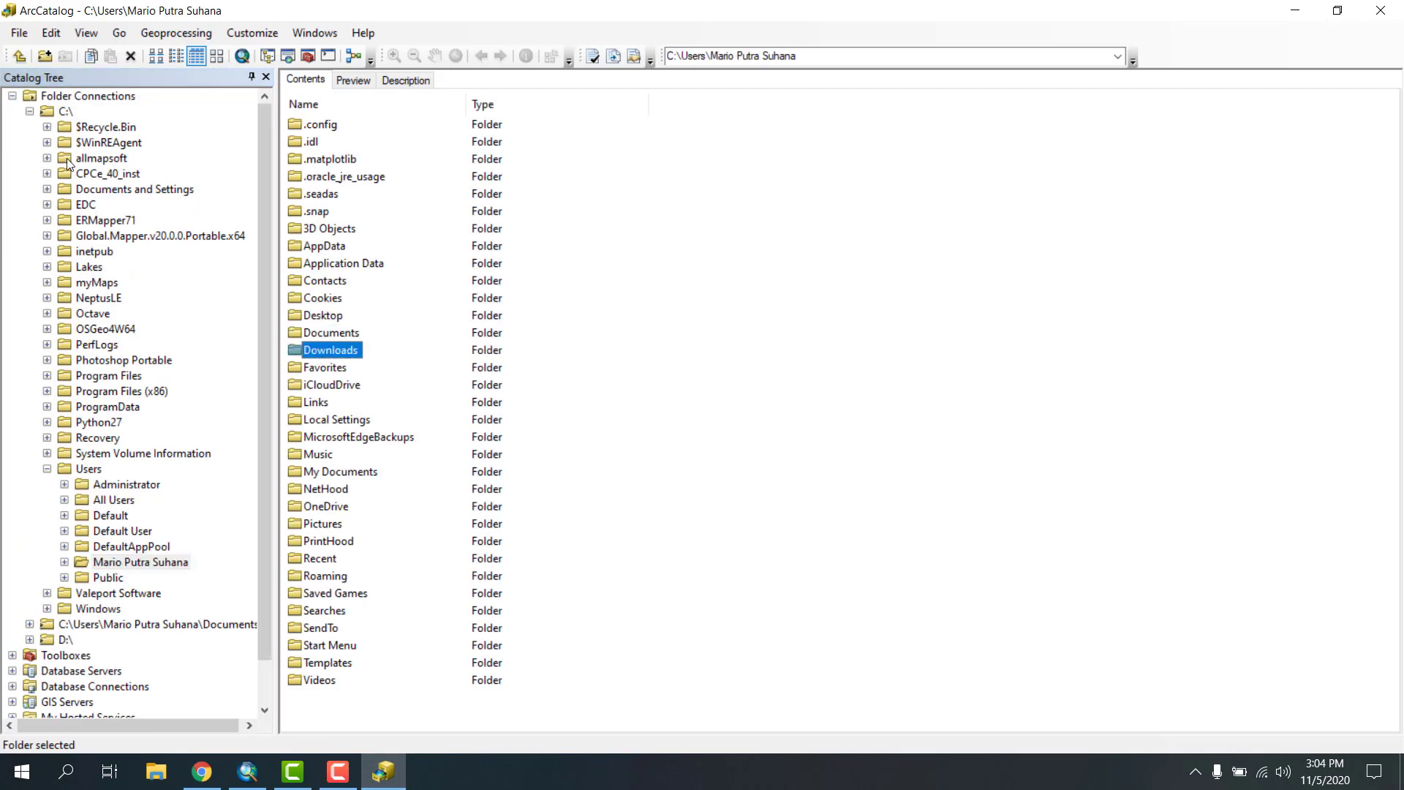
# - Collapse the C: connection and Folder Connections, and close ArcCatalog to return to ArcMap
pyautogui.click(30, 111)
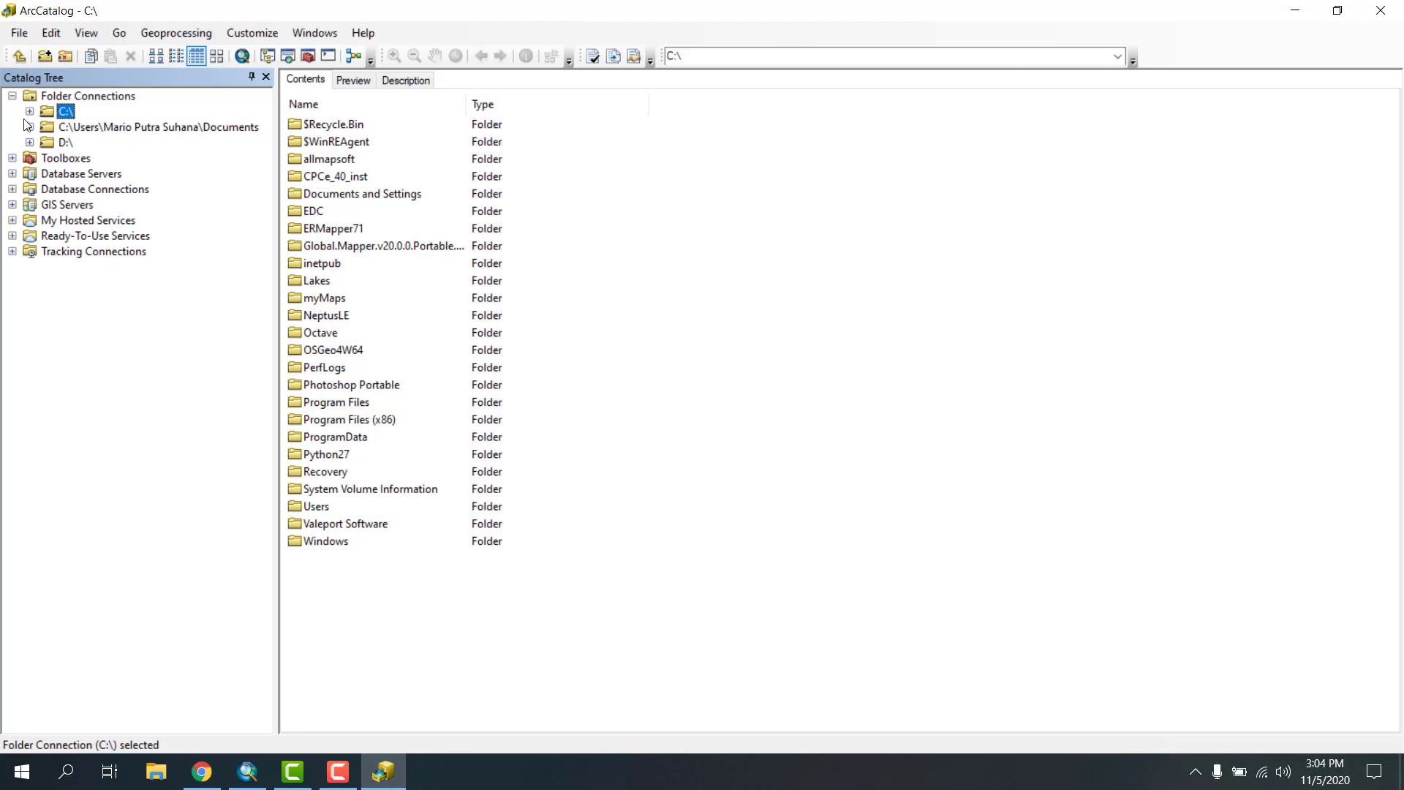
pyautogui.click(12, 96)
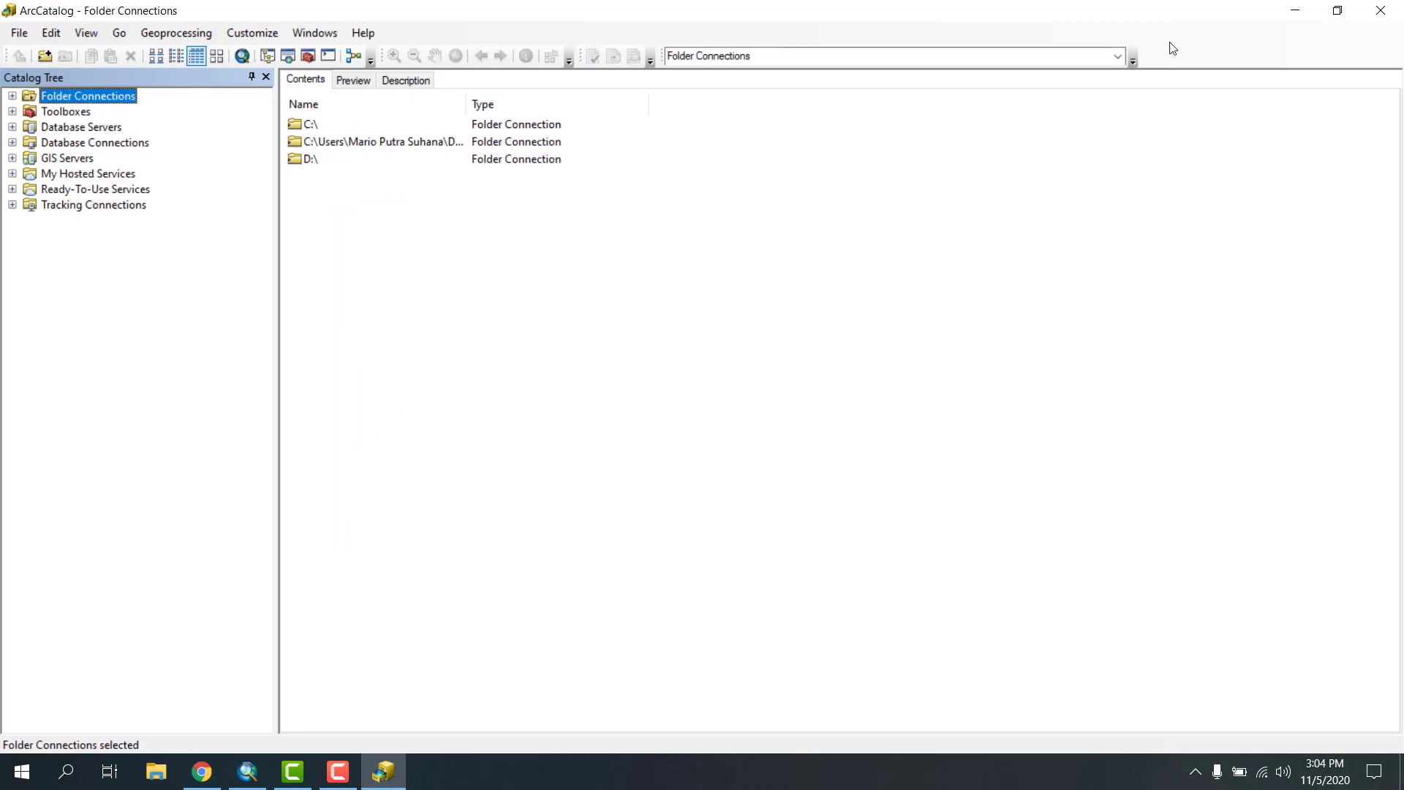
pyautogui.click(1369, 8)
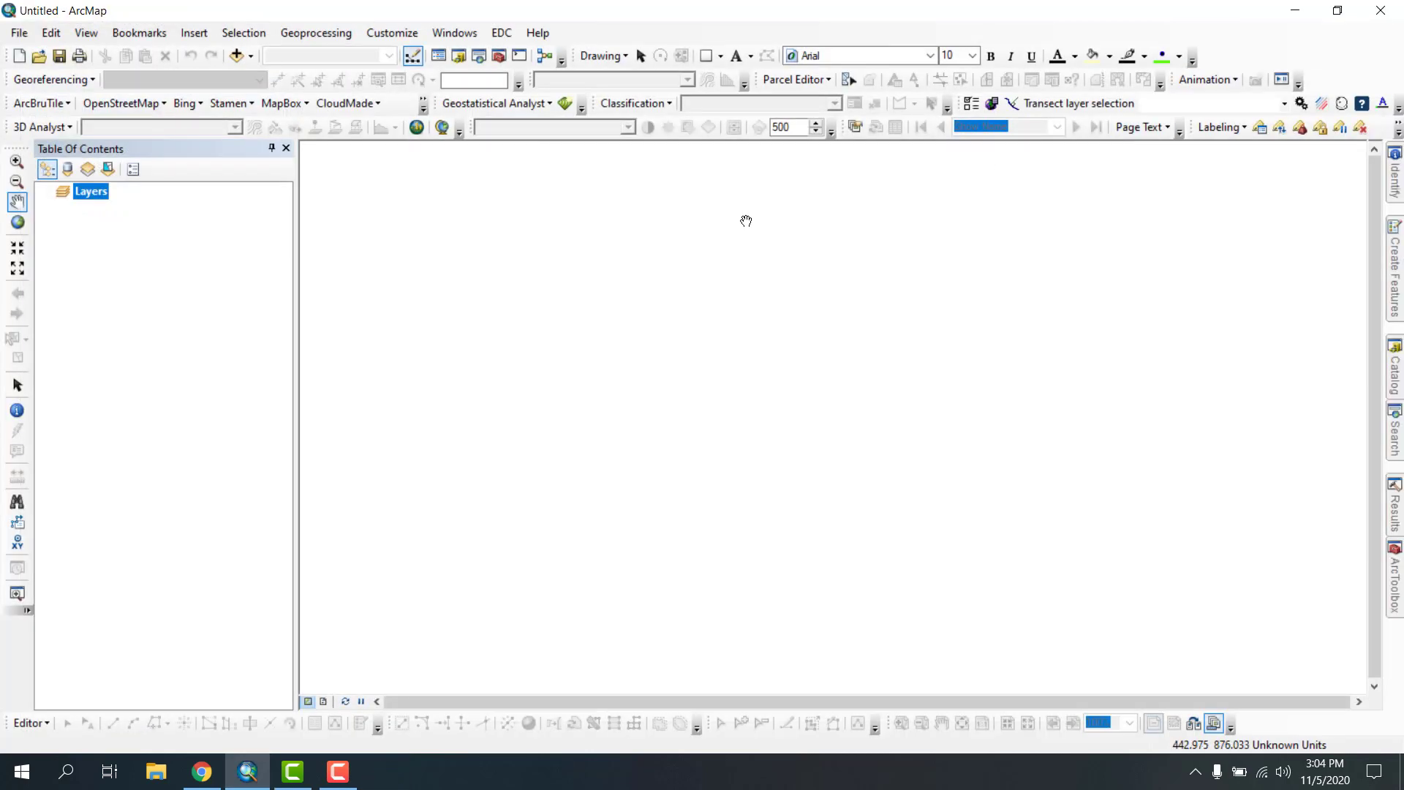
# - Open Add Data and view the folders listed under Folder Connections
pyautogui.click(234, 55)
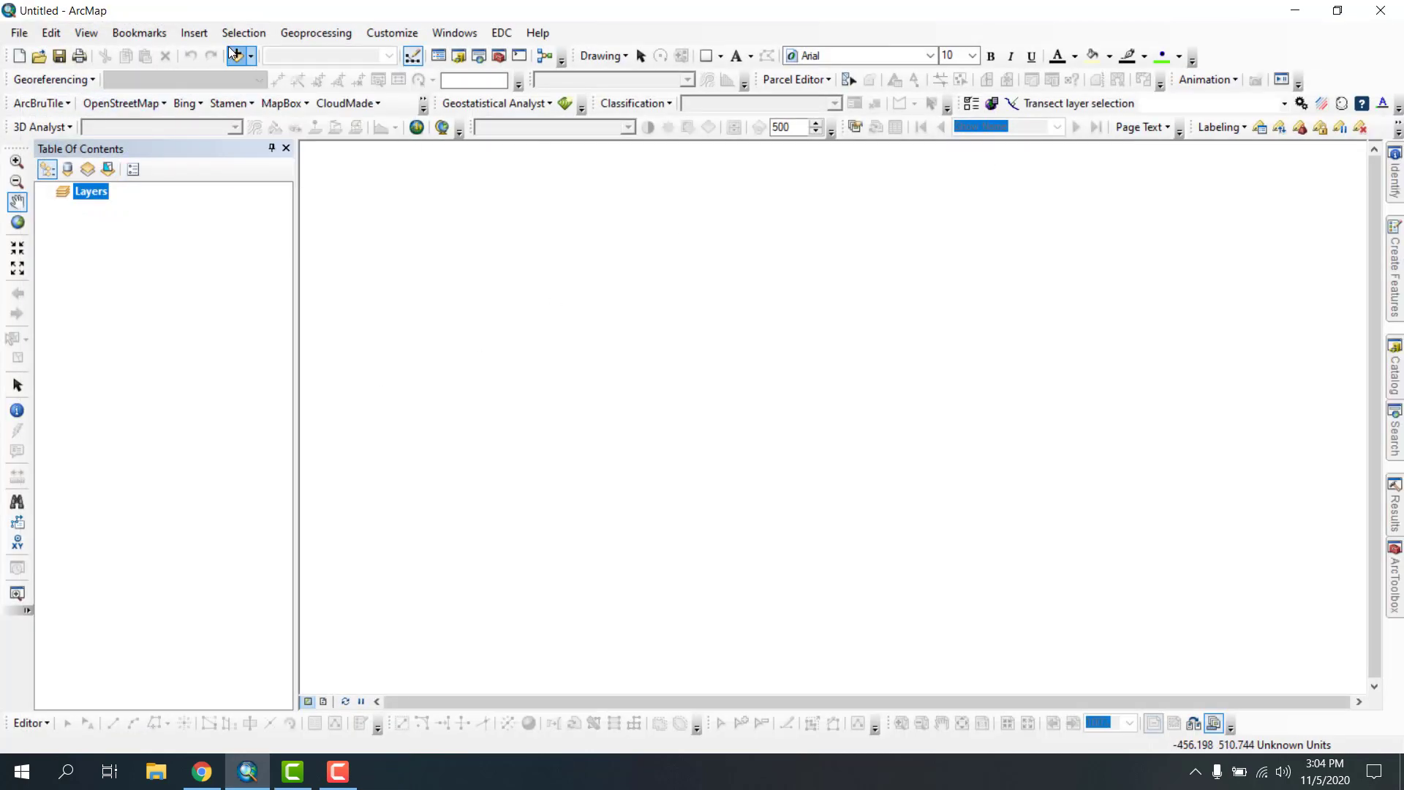
pyautogui.click(647, 265)
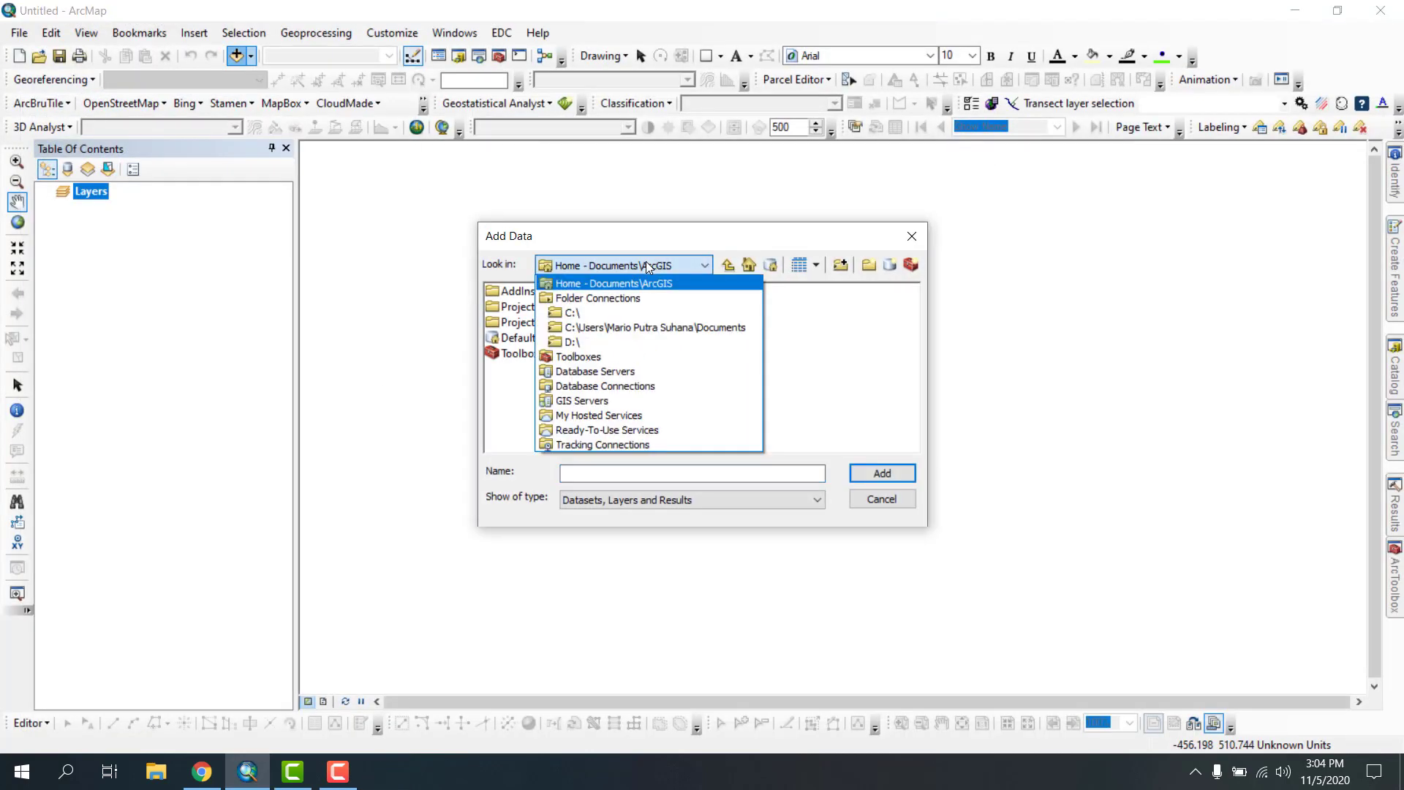
pyautogui.click(578, 298)
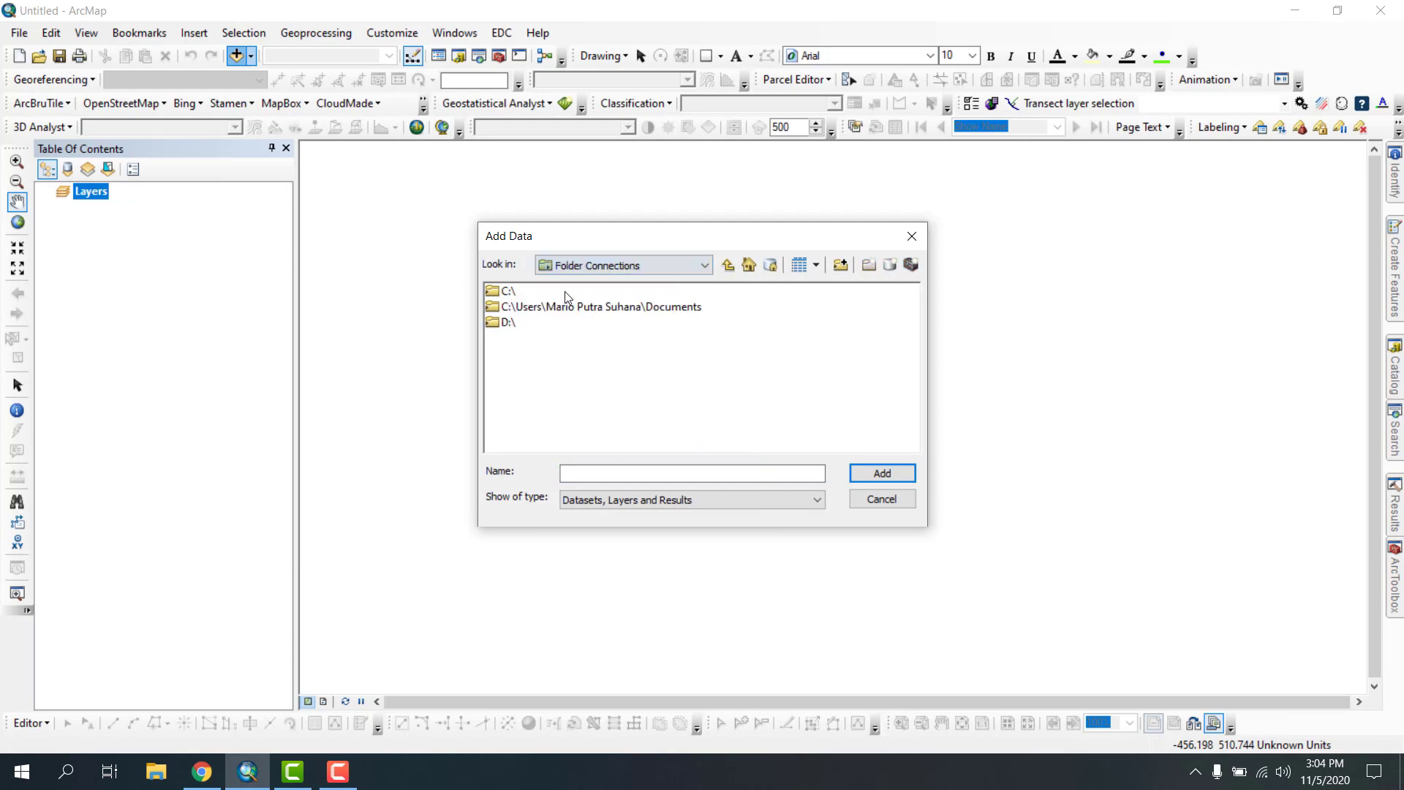
pyautogui.click(577, 276)
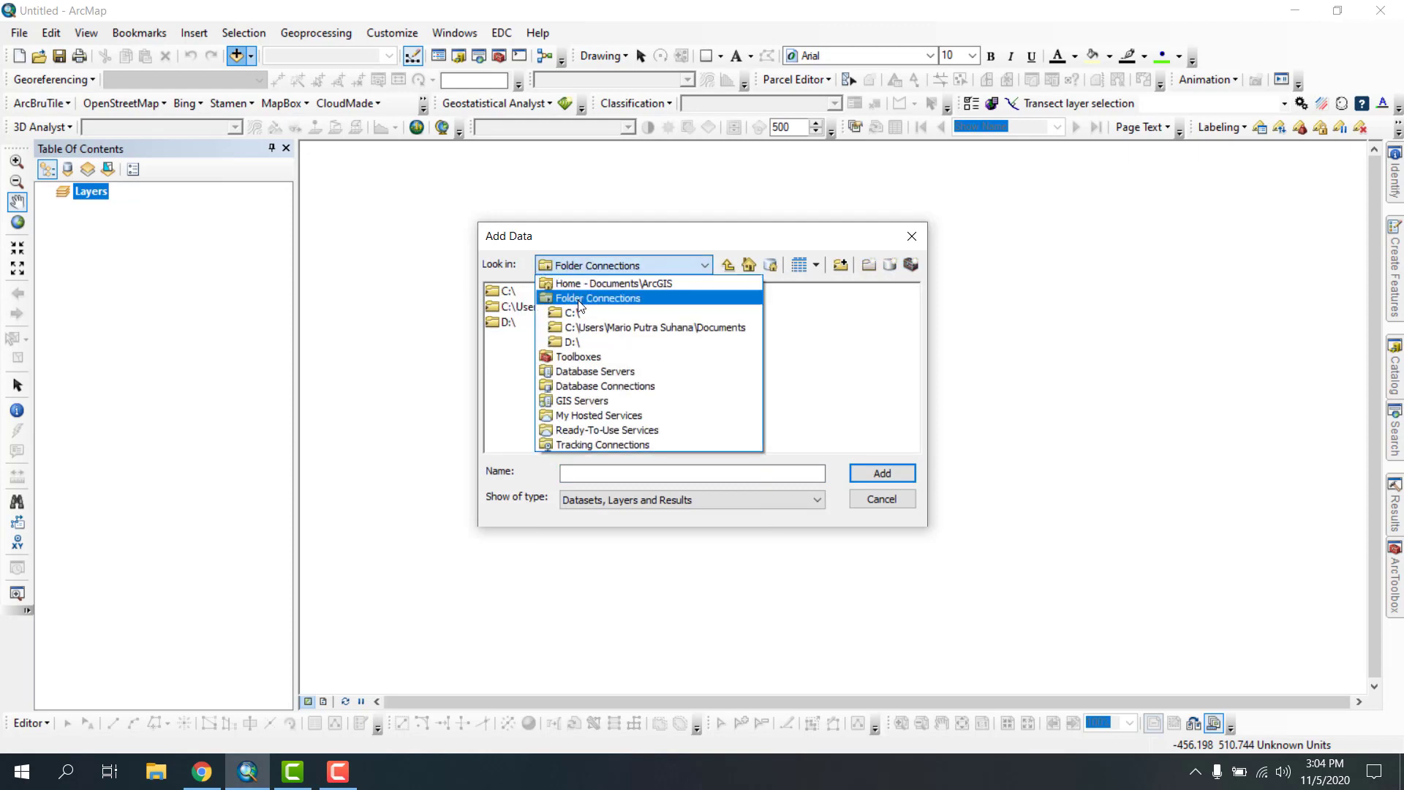
# - Browse the D: connection in Add Data through PEKERJAAN and DATA to the ArcGIS folder and examine its contents
pyautogui.click(569, 339)
pyautogui.doubleClick(523, 339)
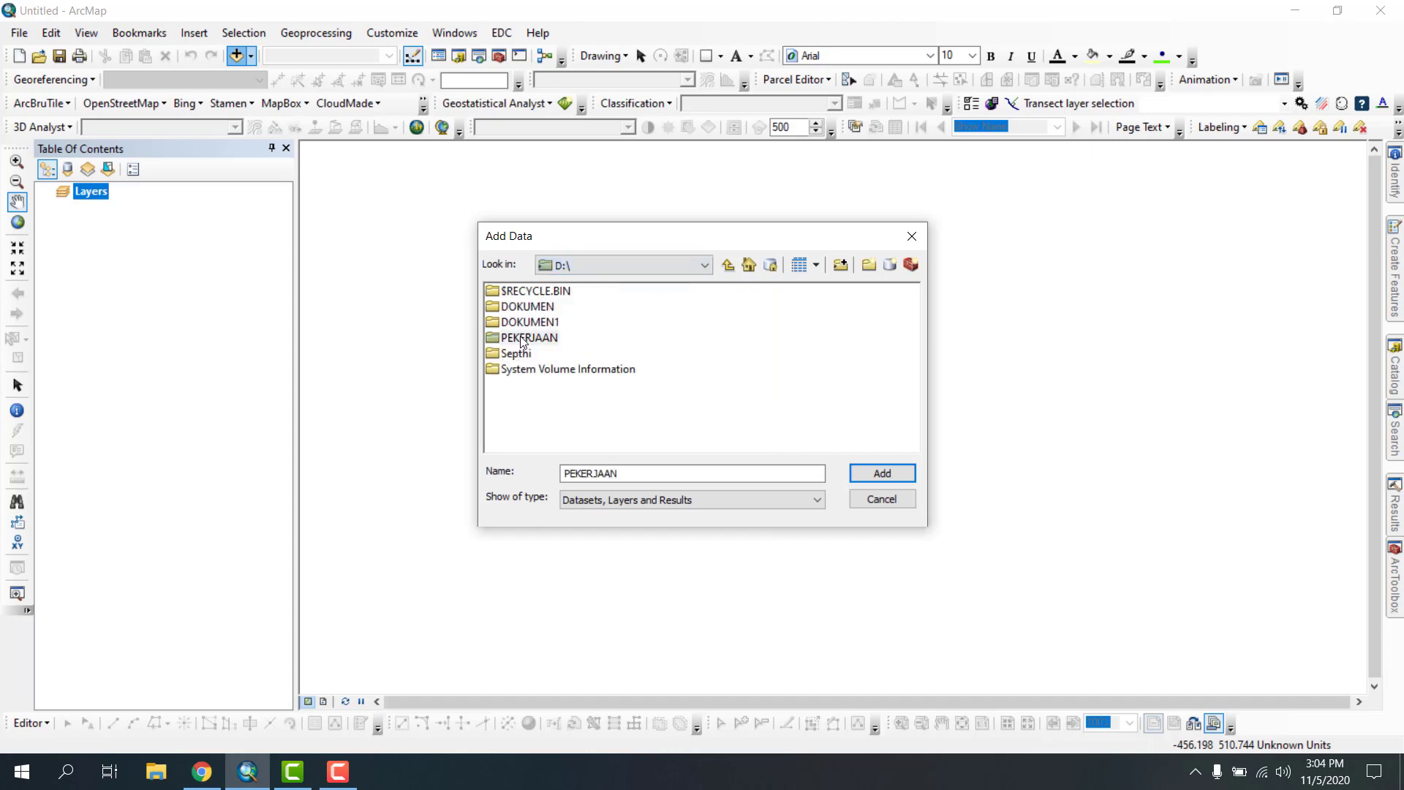
pyautogui.doubleClick(512, 291)
pyautogui.doubleClick(521, 309)
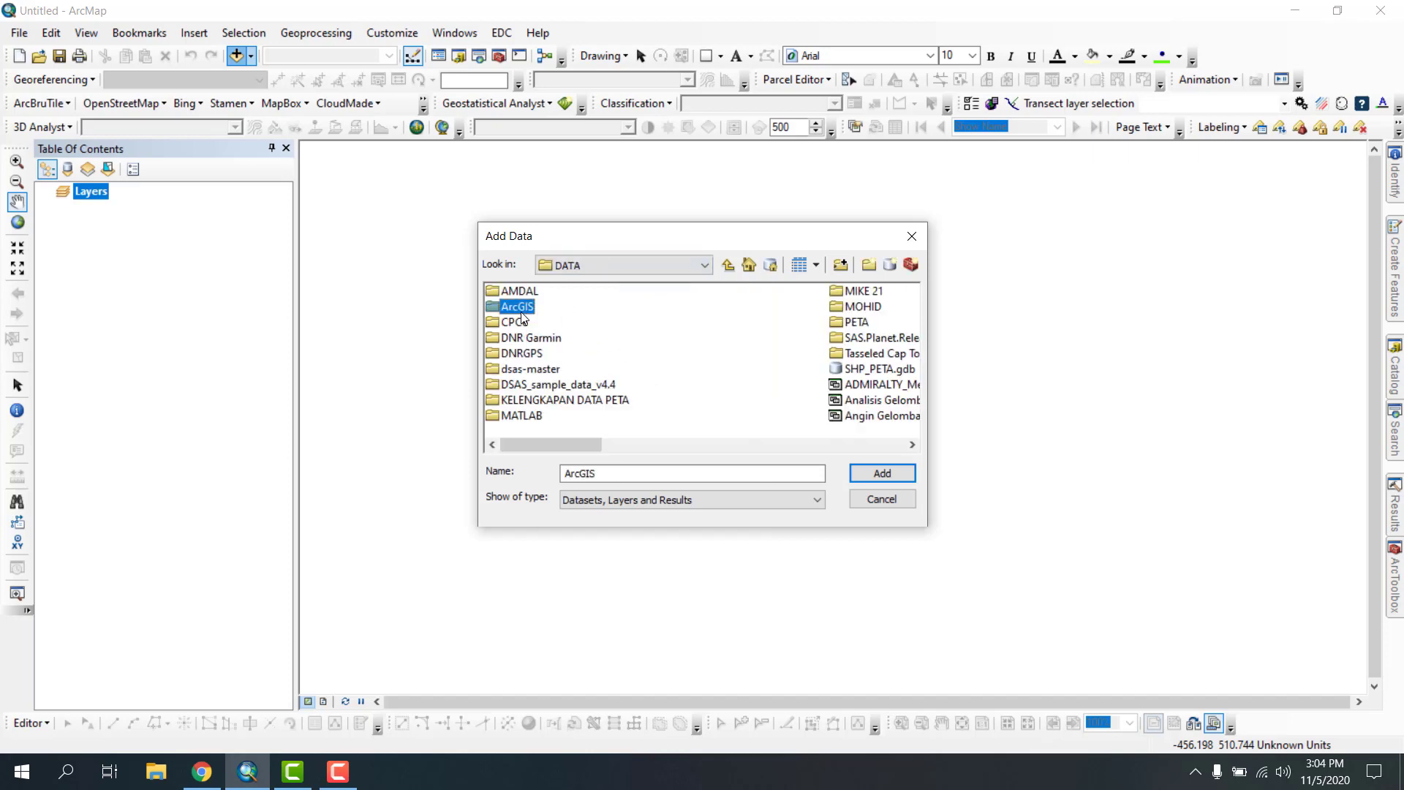
pyautogui.hscroll(3, 731, 348)
pyautogui.hscroll(-3, 724, 340)
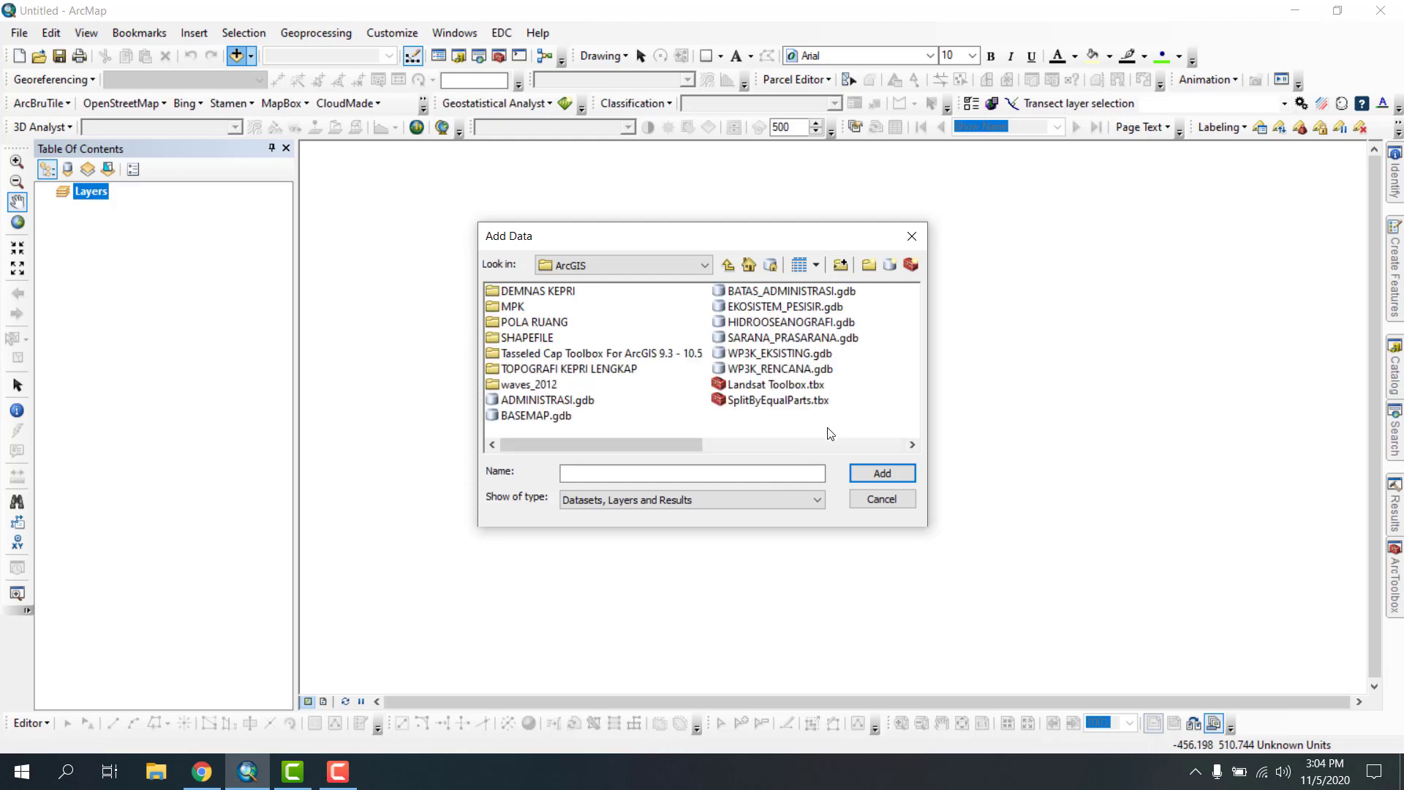
# - Return Add Data to the Home - Documents\ArcGIS folder and review the available data locations
pyautogui.click(680, 267)
pyautogui.click(556, 282)
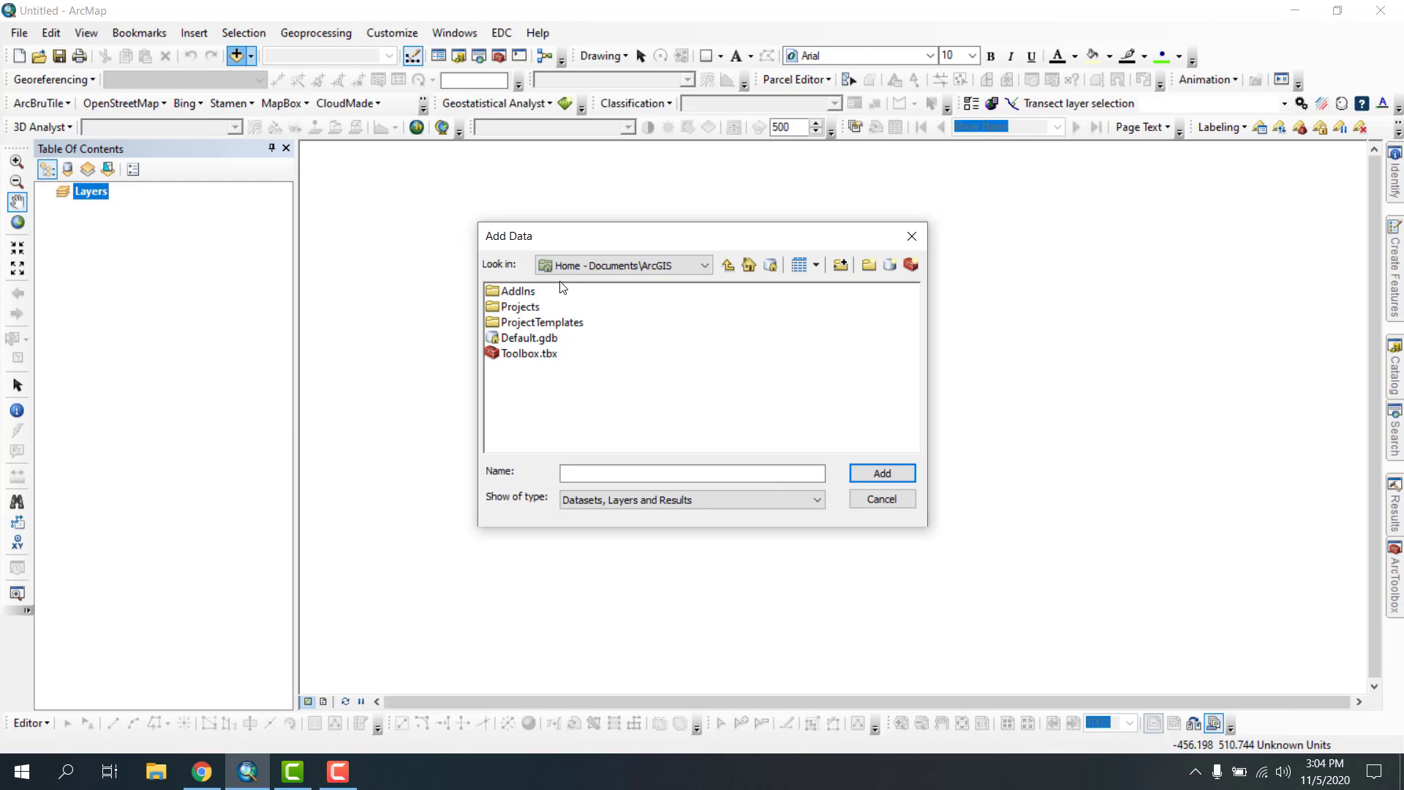
pyautogui.click(559, 267)
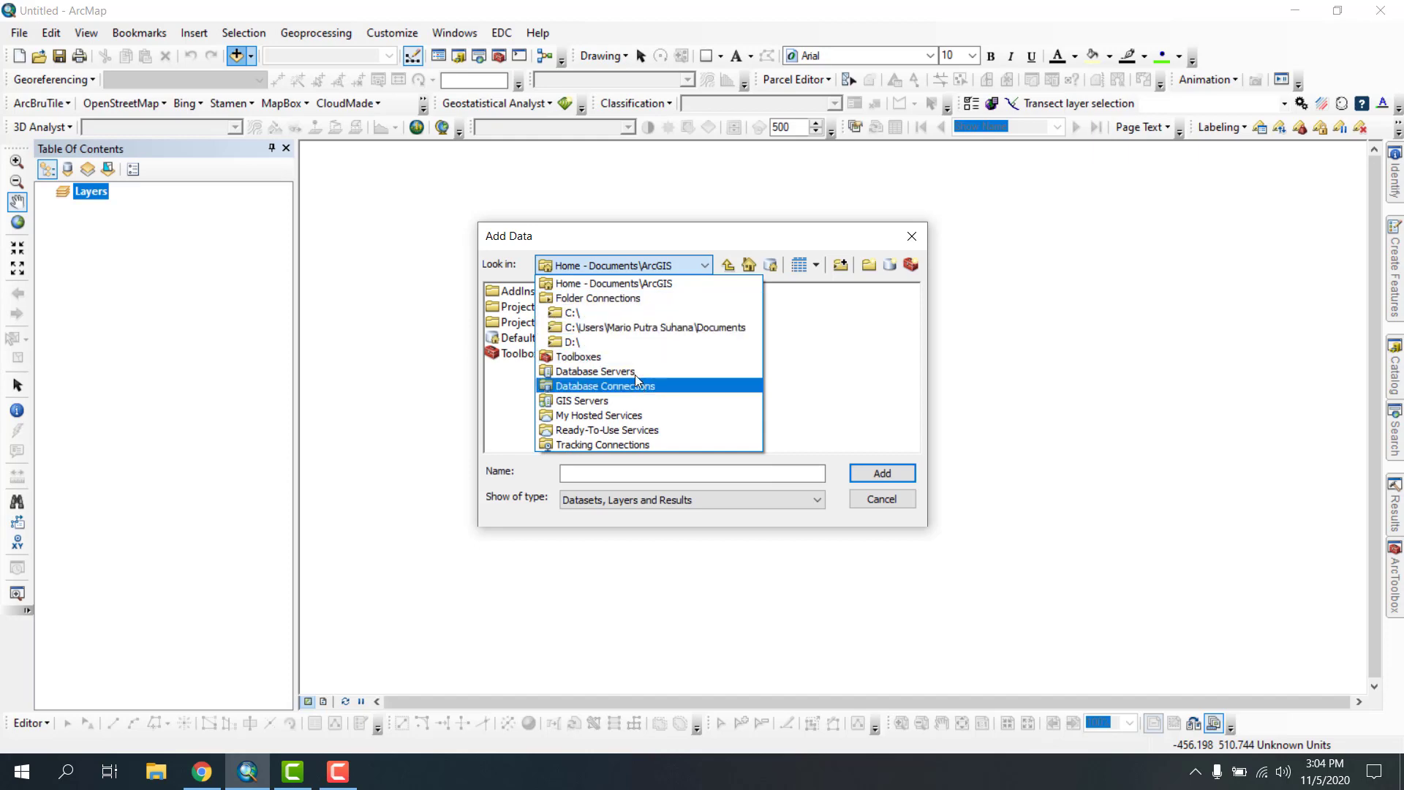
pyautogui.click(821, 349)
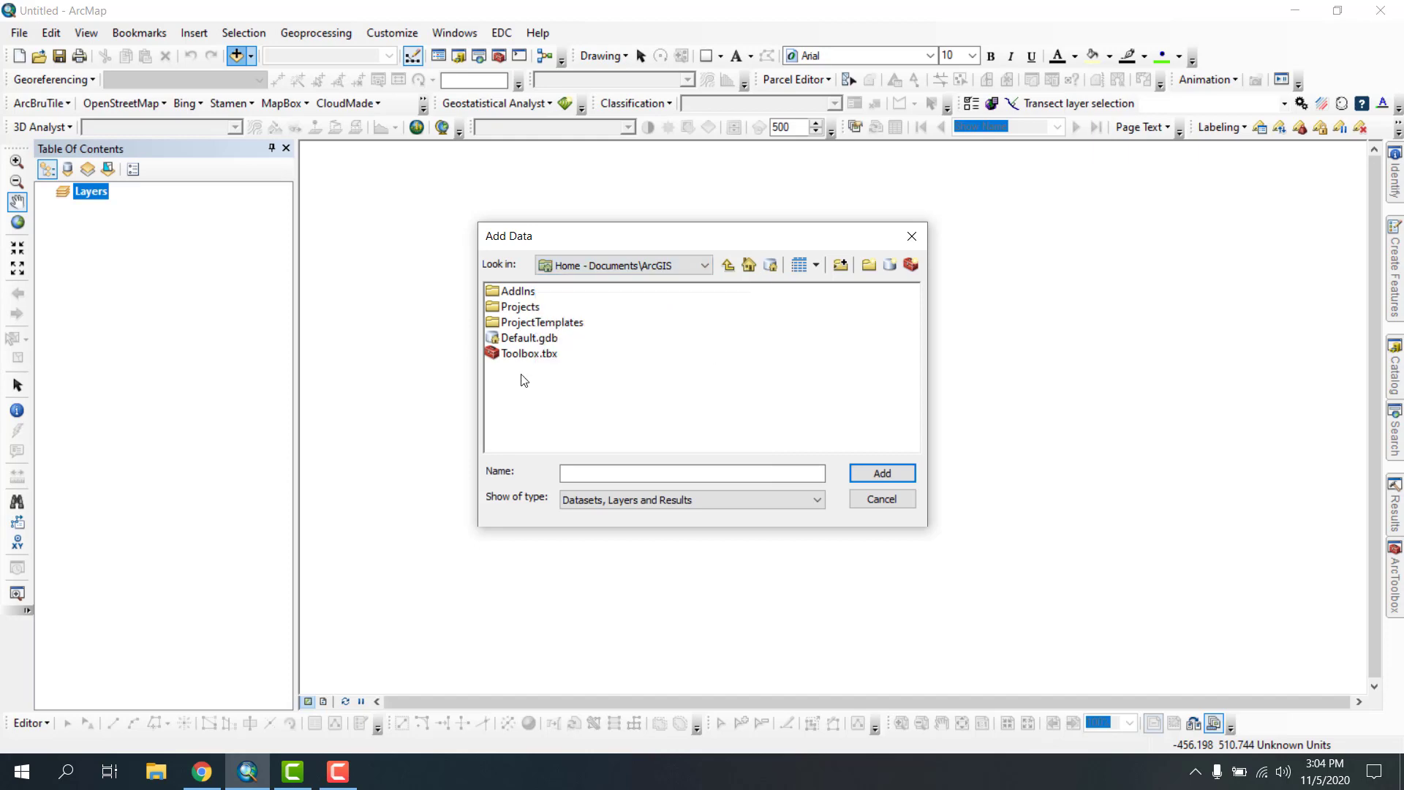
# - View Connect To Folder from within Add Data, and cancel both dialogs
pyautogui.click(841, 266)
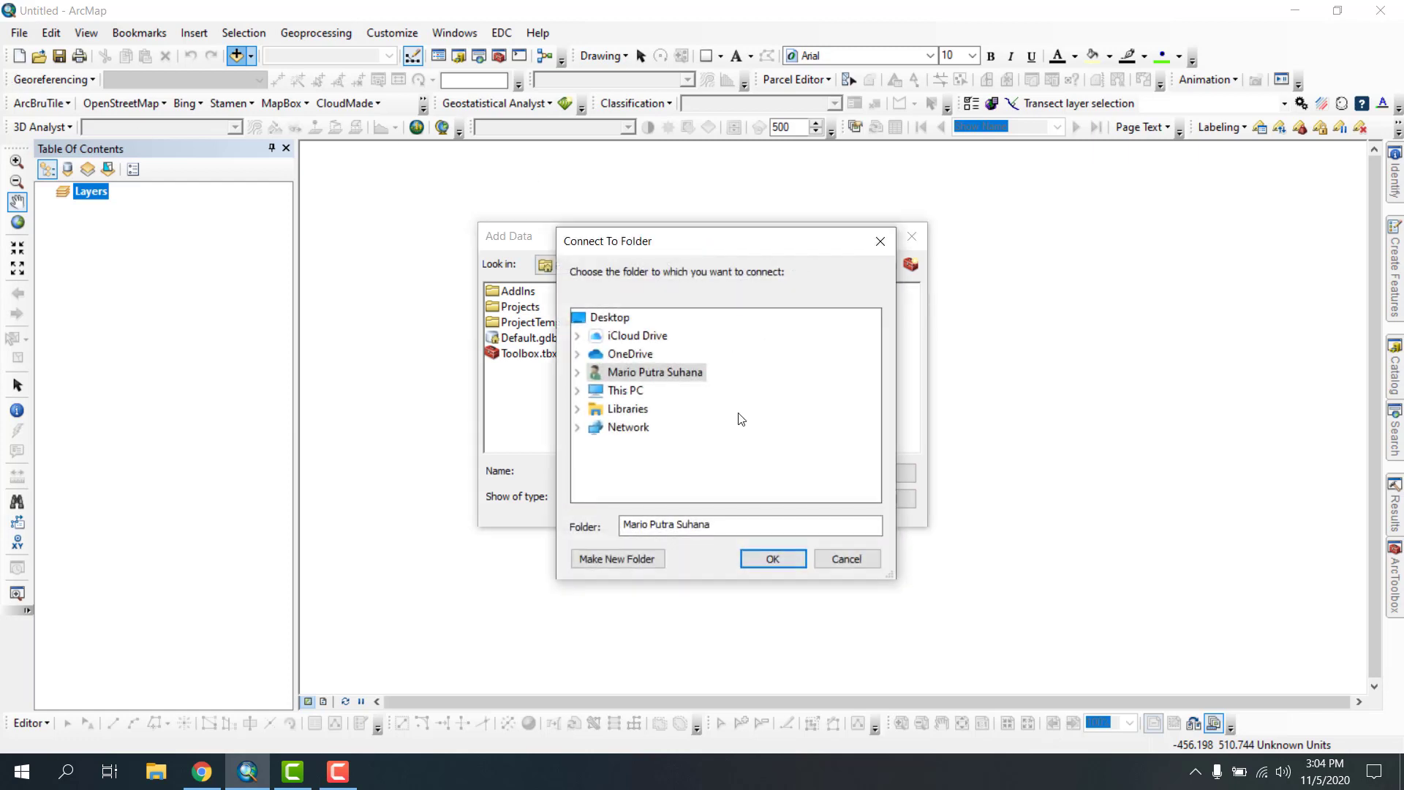
pyautogui.click(844, 559)
pyautogui.click(878, 496)
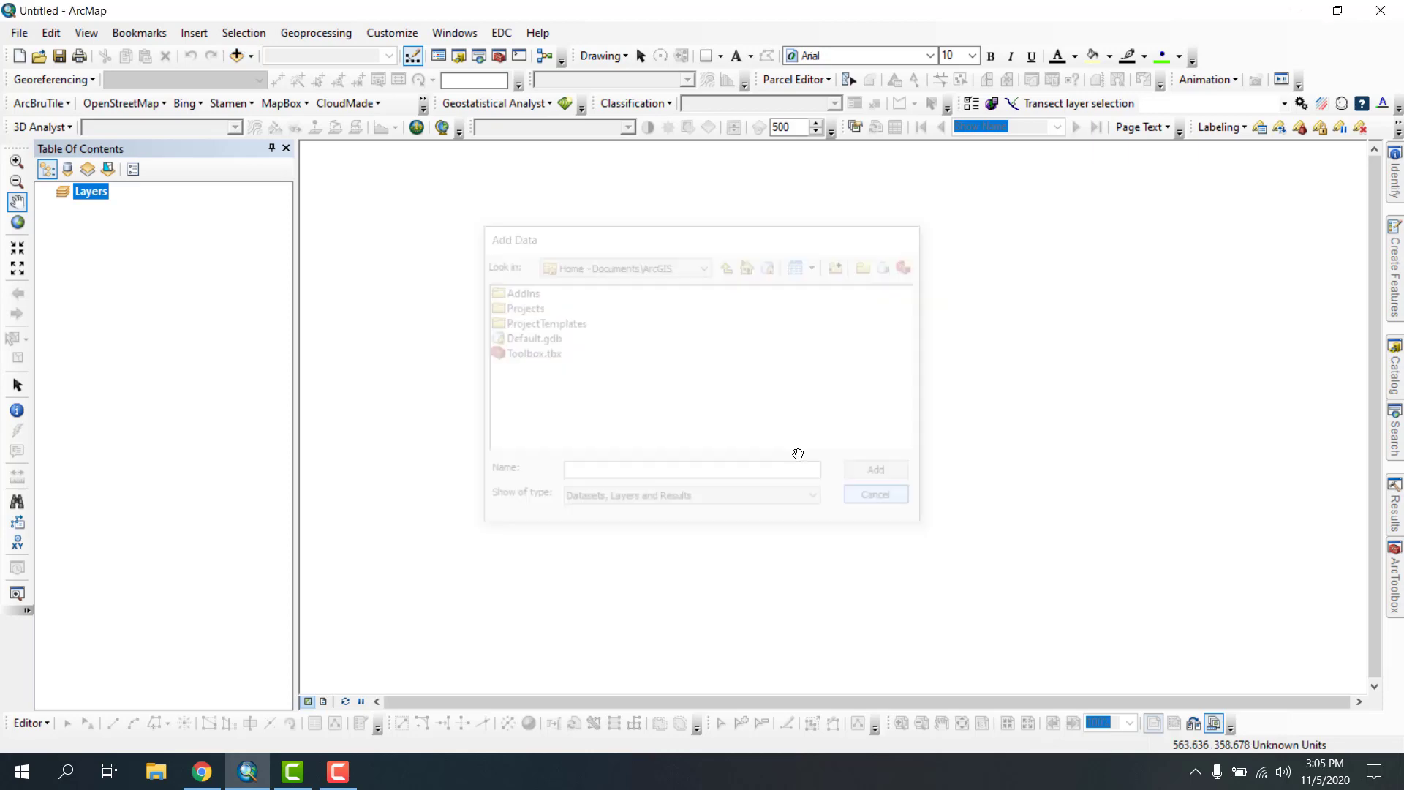
# - Show the Catalog window, view its Connect To Folder dialog, and cancel without connecting
pyautogui.click(458, 56)
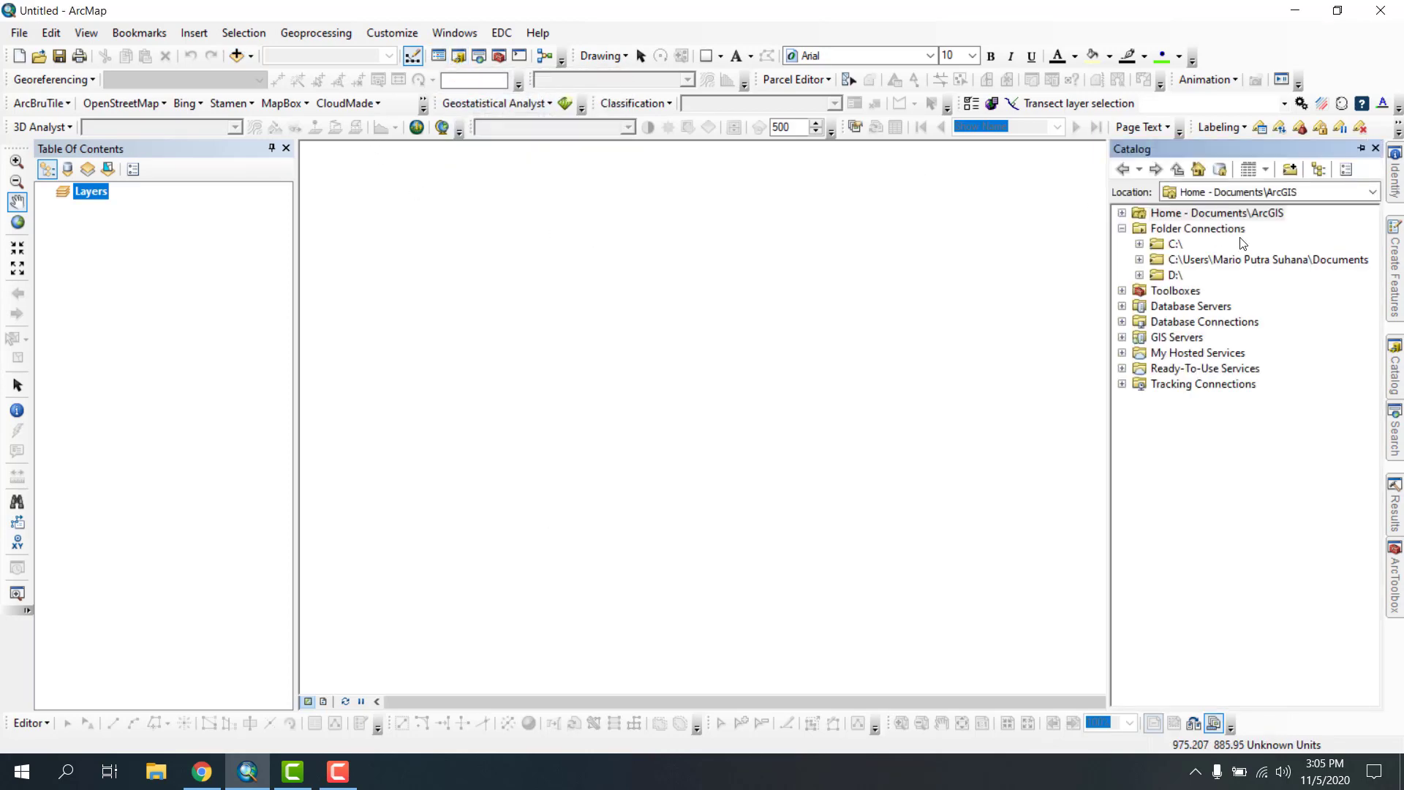
pyautogui.click(1290, 169)
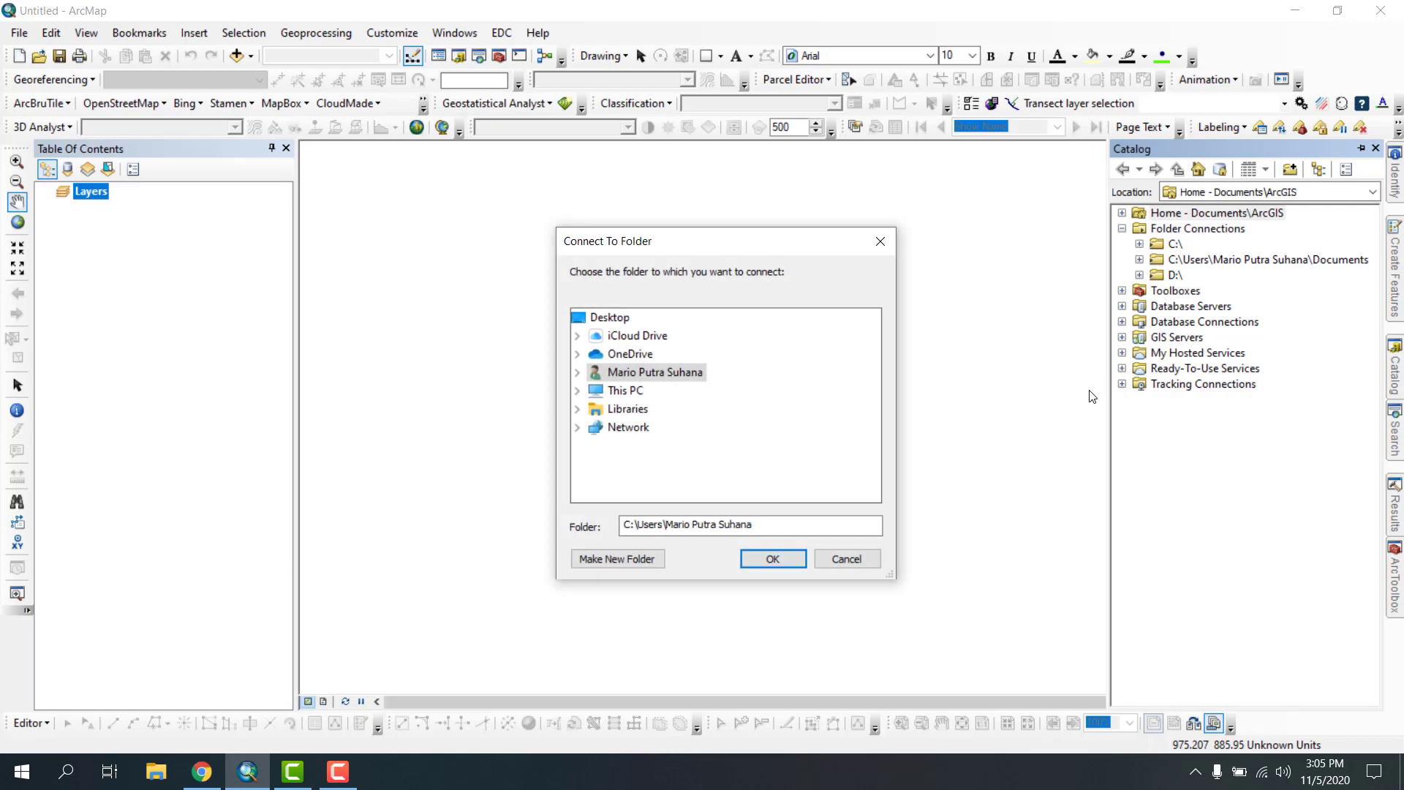
pyautogui.click(870, 554)
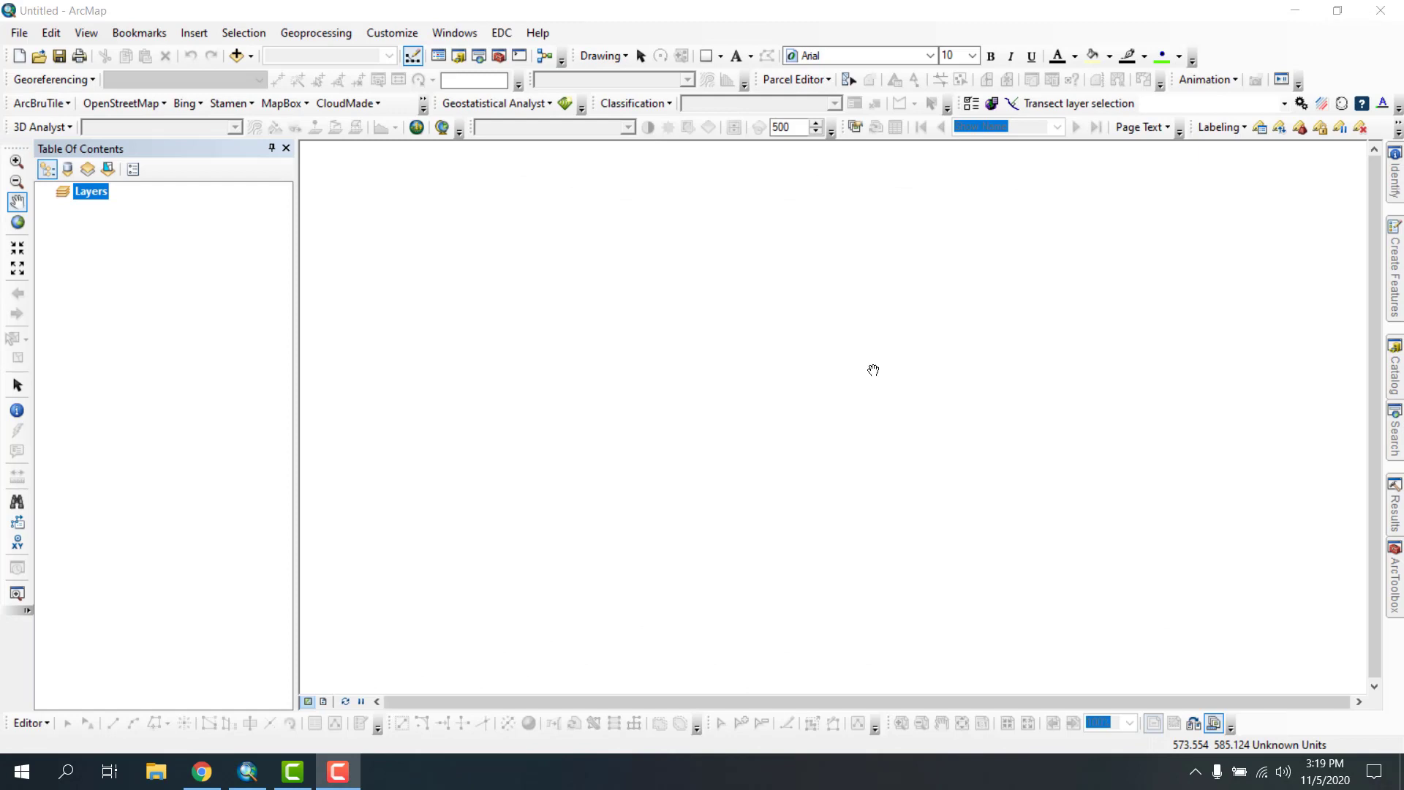
# - Review the enabled extensions in the Extensions dialog and close it
pyautogui.click(686, 8)
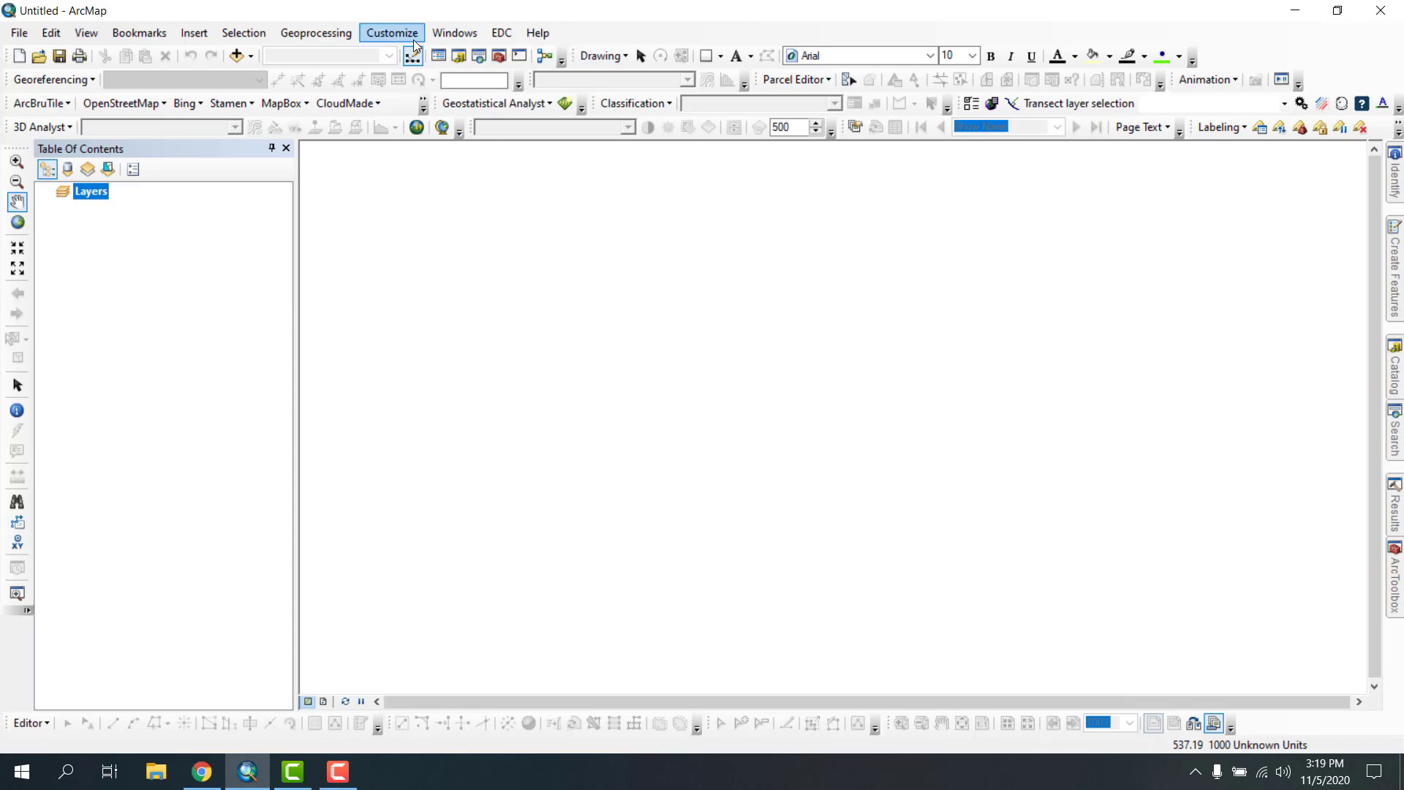
pyautogui.click(392, 33)
pyautogui.click(422, 73)
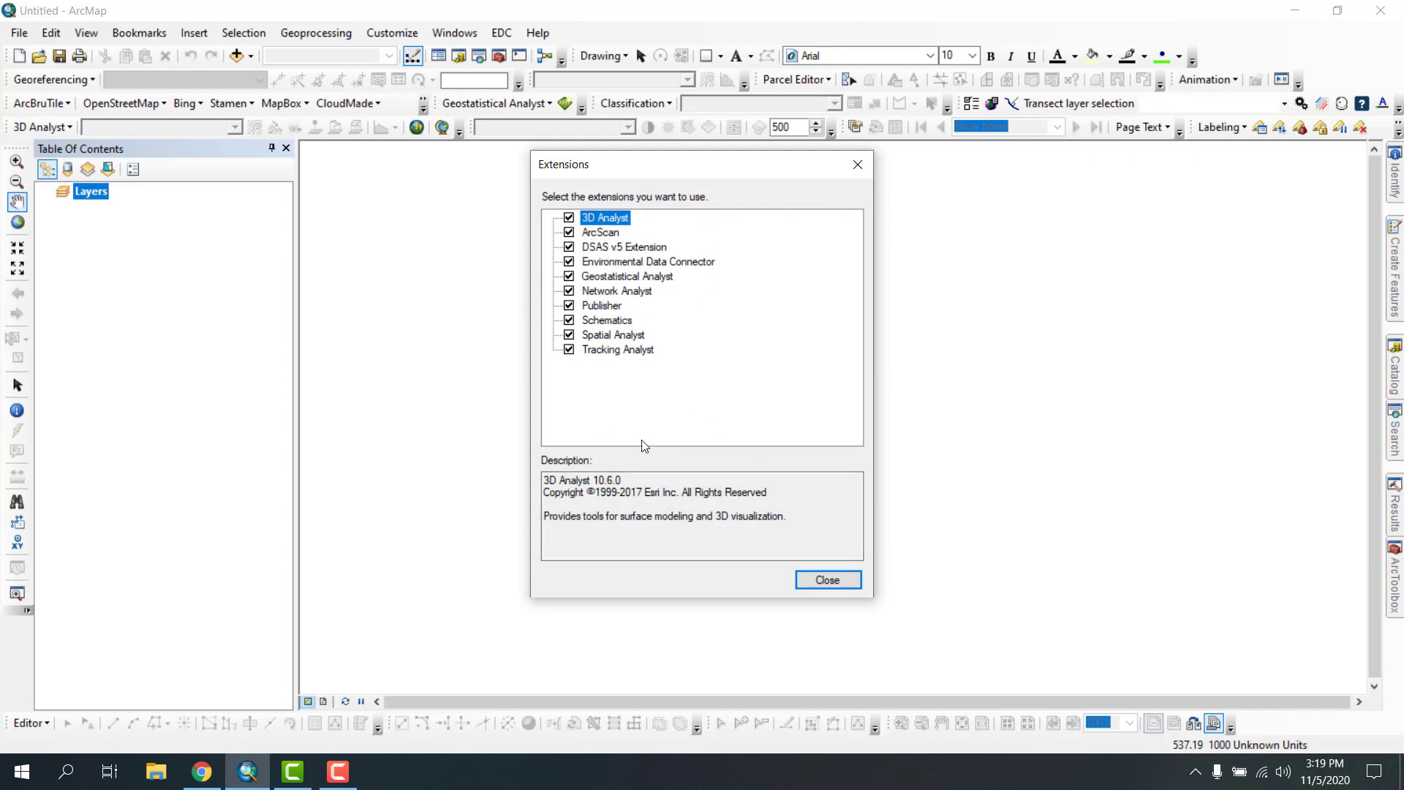
pyautogui.click(811, 577)
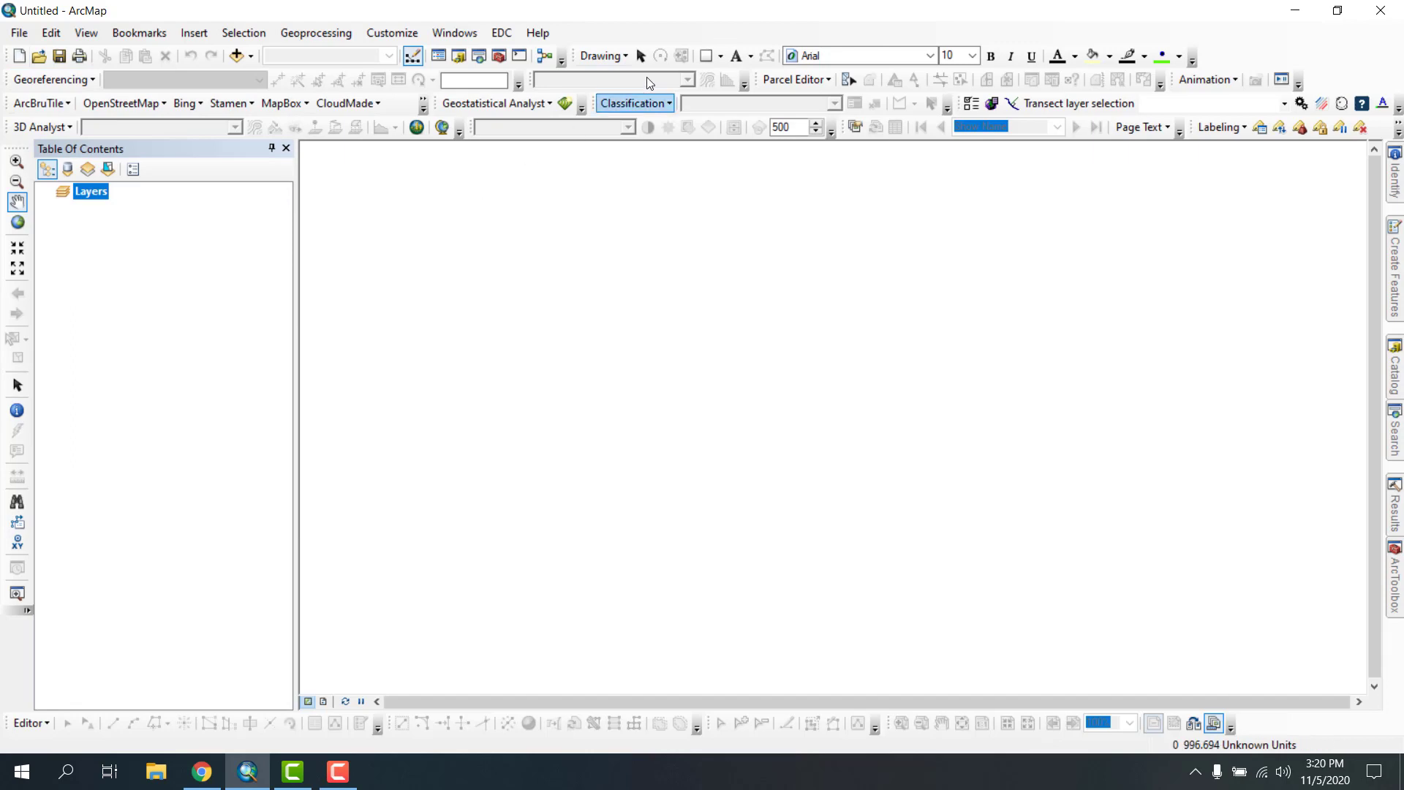
# - View the map's context commands and the list of available toolbars, and dismiss them without changing any toolbar
pyautogui.rightClick(655, 199)
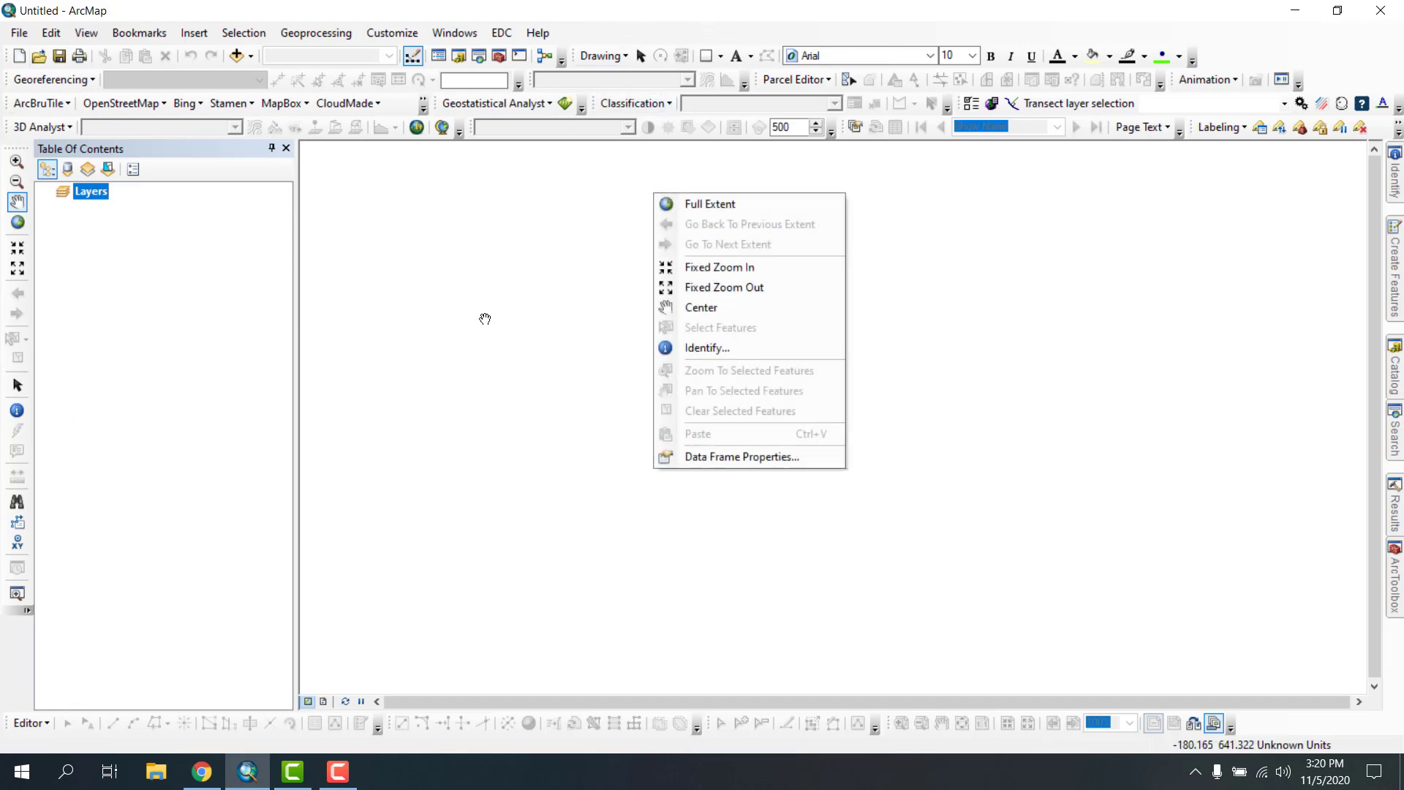
pyautogui.click(654, 12)
pyautogui.rightClick(731, 33)
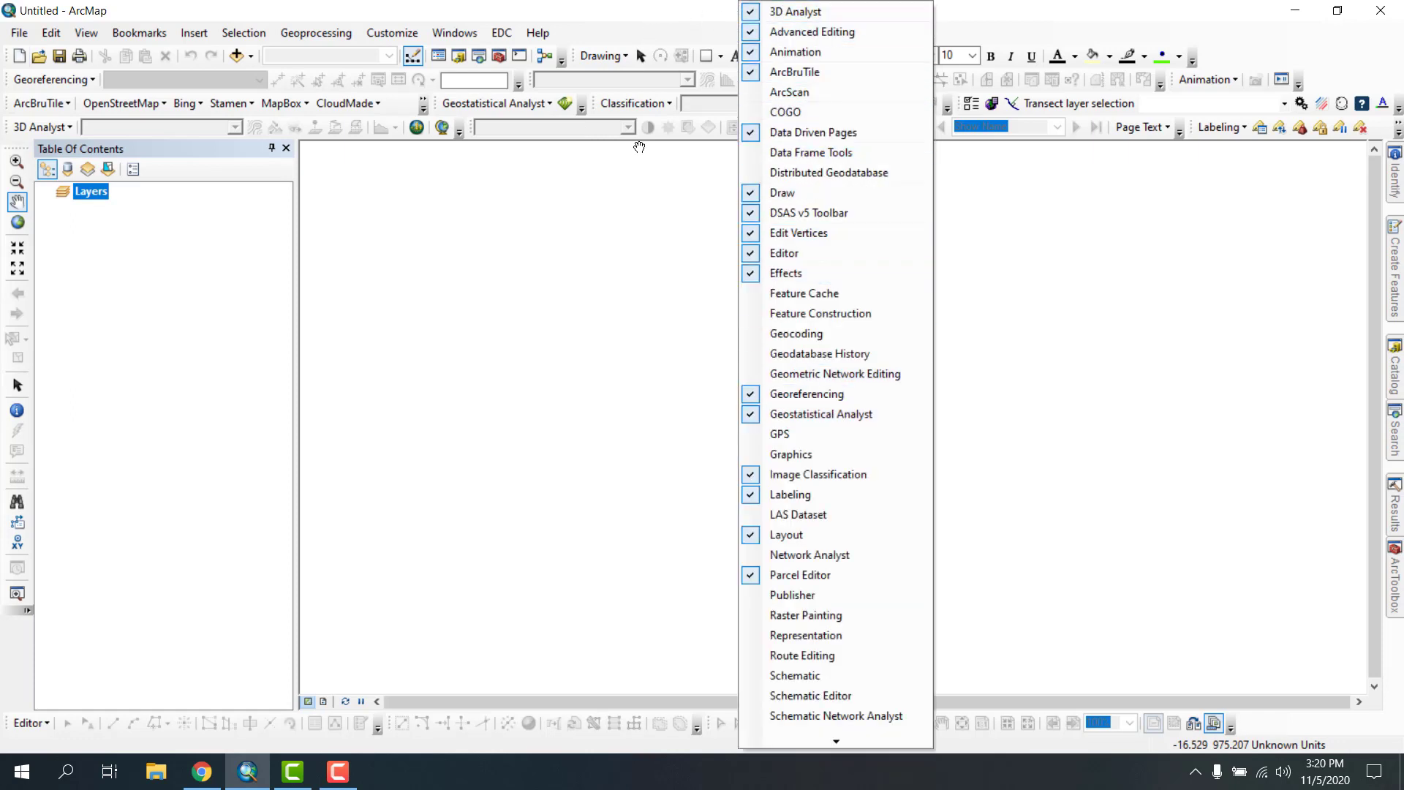
pyautogui.click(606, 12)
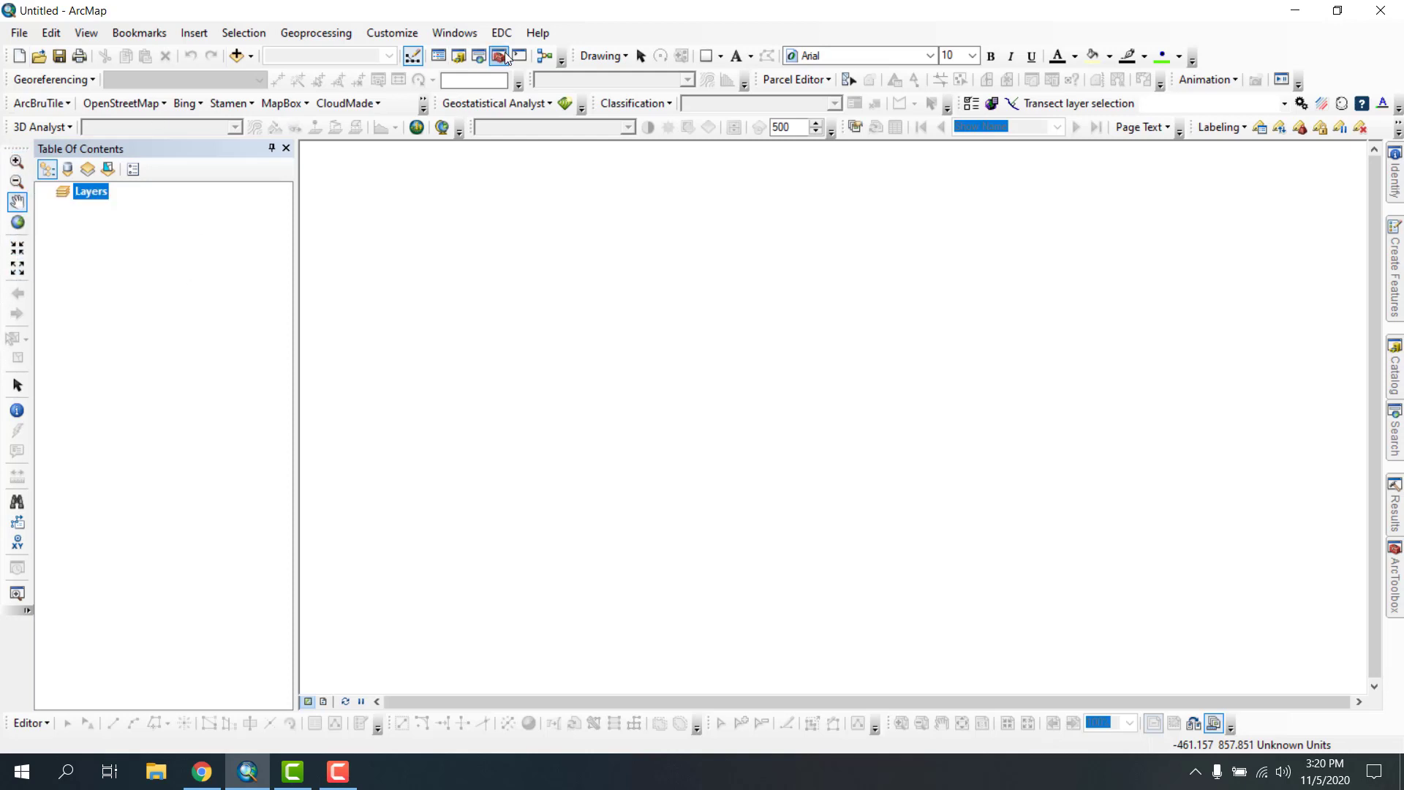
pyautogui.rightClick(628, 27)
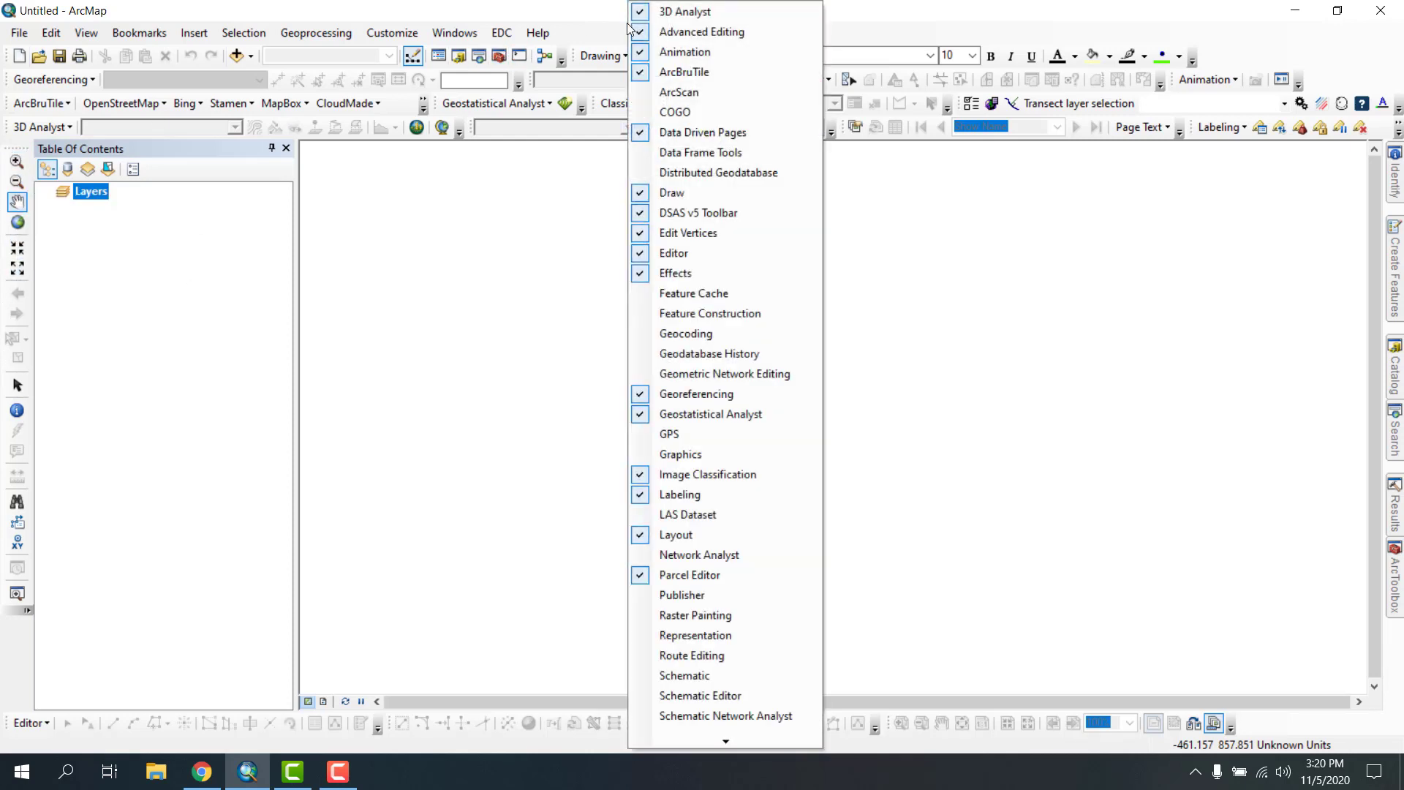
pyautogui.click(857, 16)
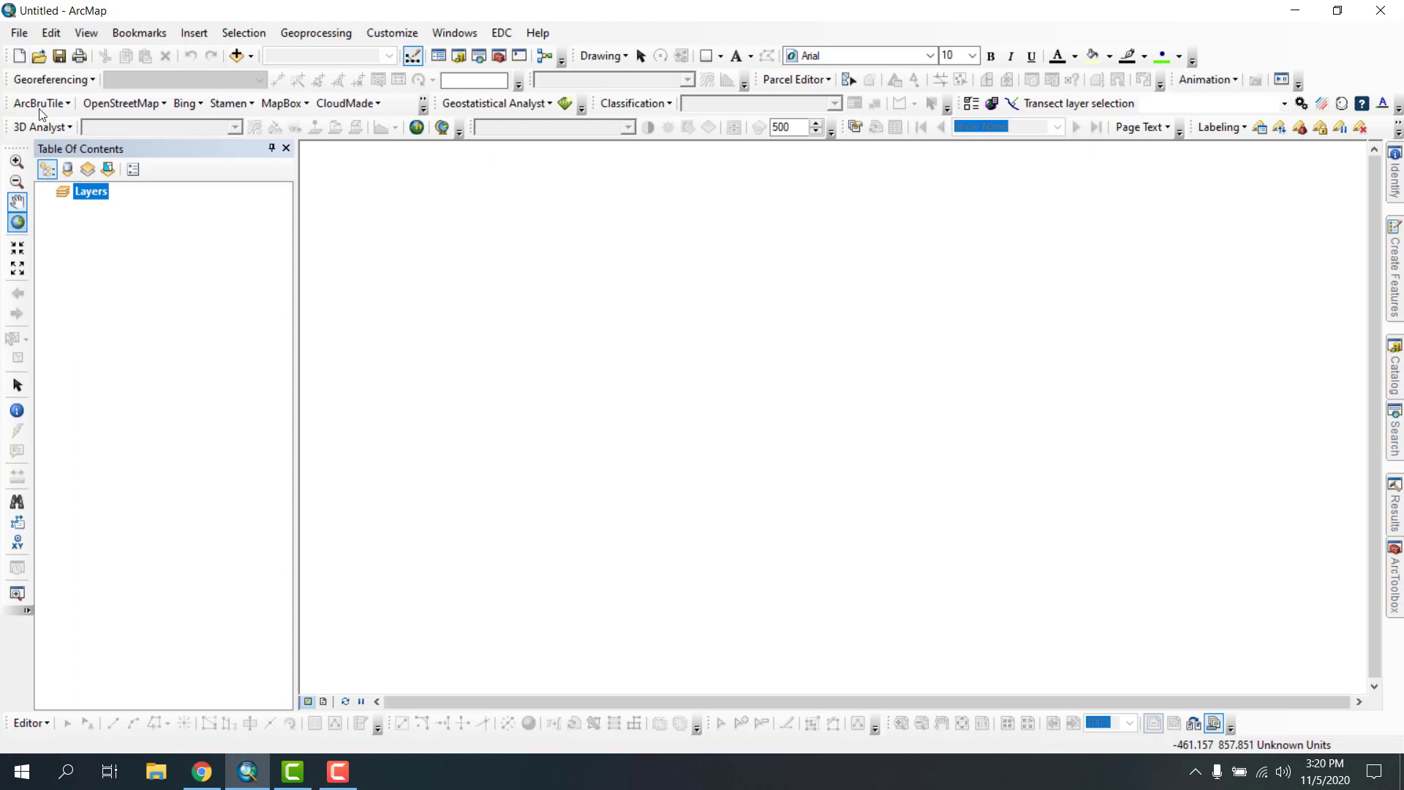
# - Shift the docked Tools toolbar, and temporarily show the Geodatabase History toolbar, floating it over the map before closing it
pyautogui.click(640, 55)
pyautogui.moveTo(15, 147); pyautogui.dragTo(5, 176)
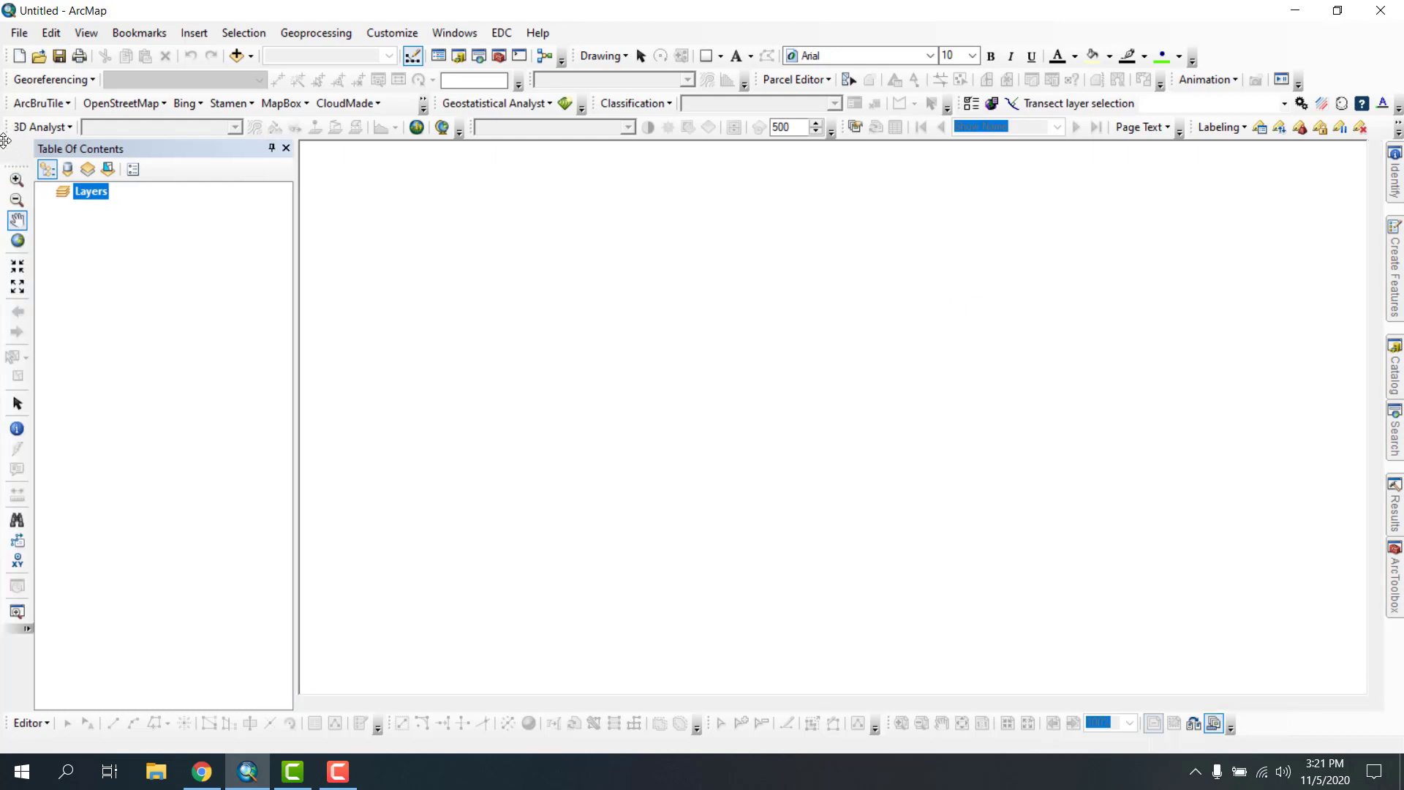
pyautogui.rightClick(633, 32)
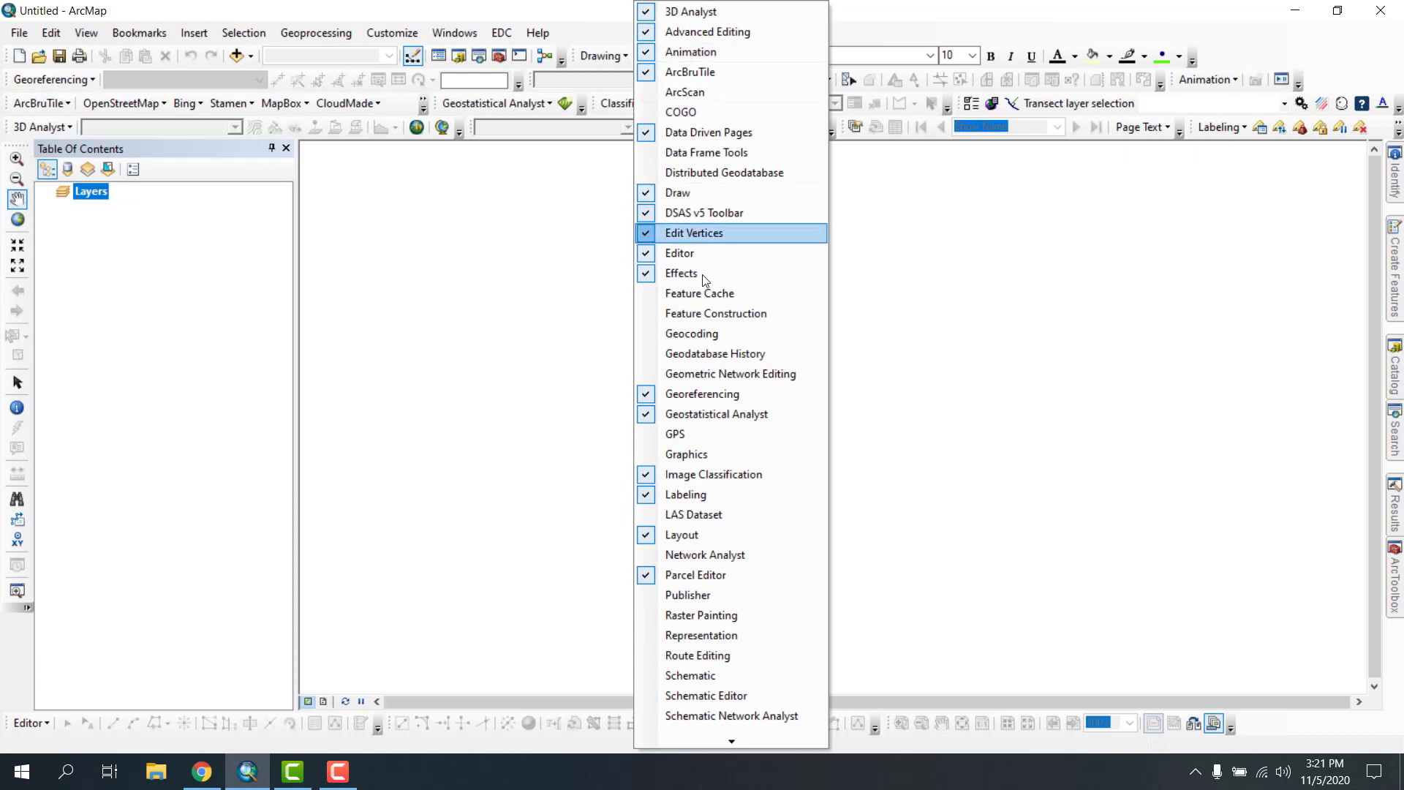
pyautogui.click(728, 352)
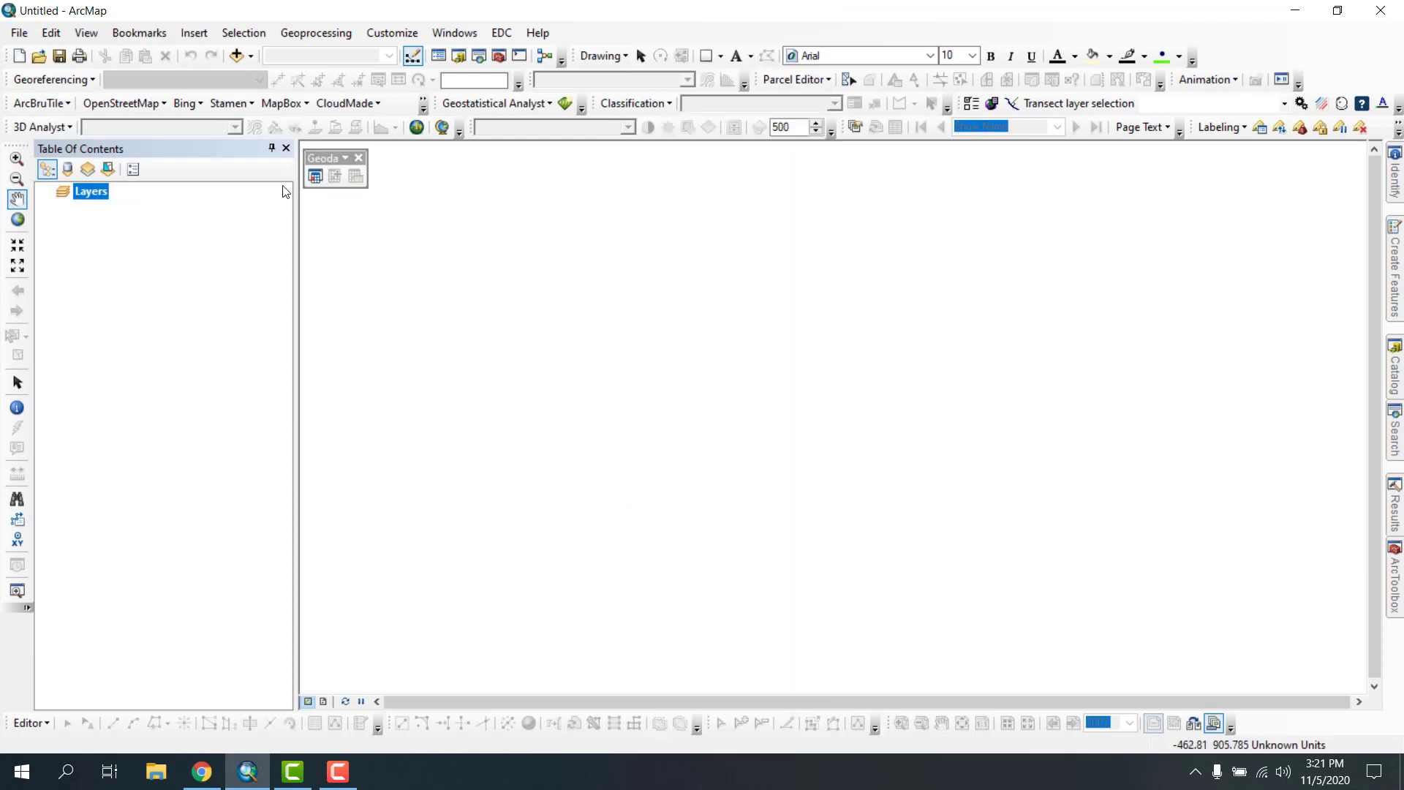
pyautogui.moveTo(317, 158); pyautogui.dragTo(536, 275)
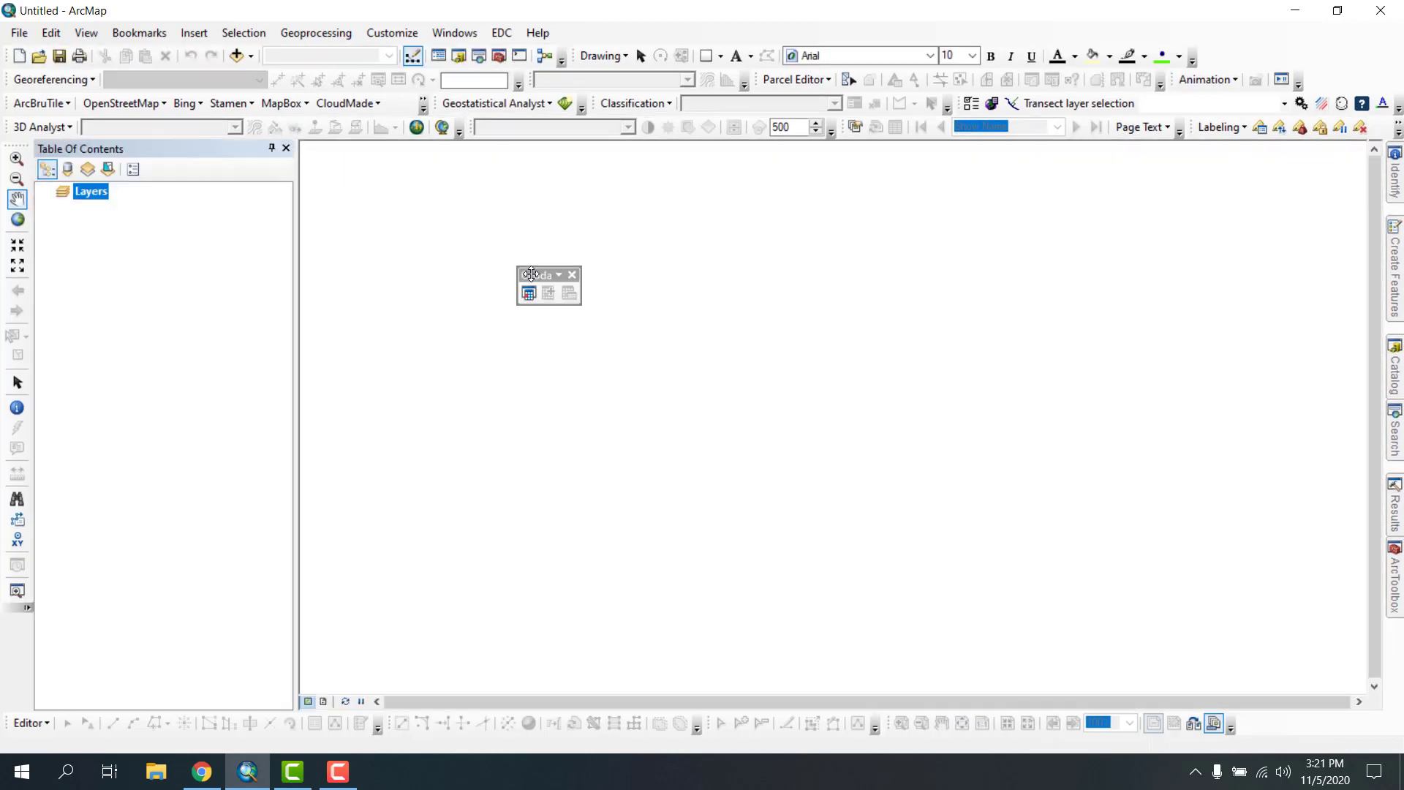
pyautogui.click(573, 276)
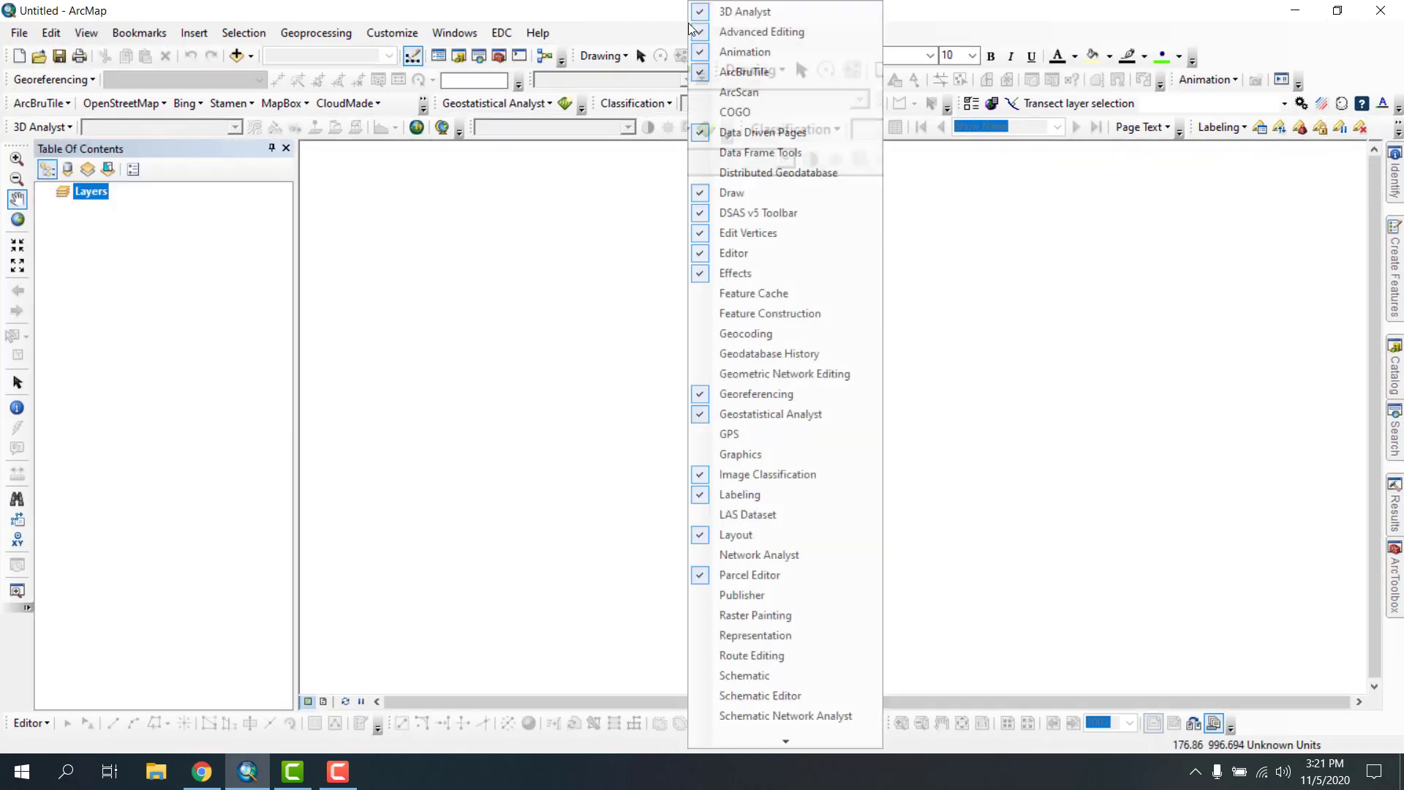
# - Review the full list of available toolbars down to Versioning and dismiss it without changing any toolbar
pyautogui.rightClick(688, 55)
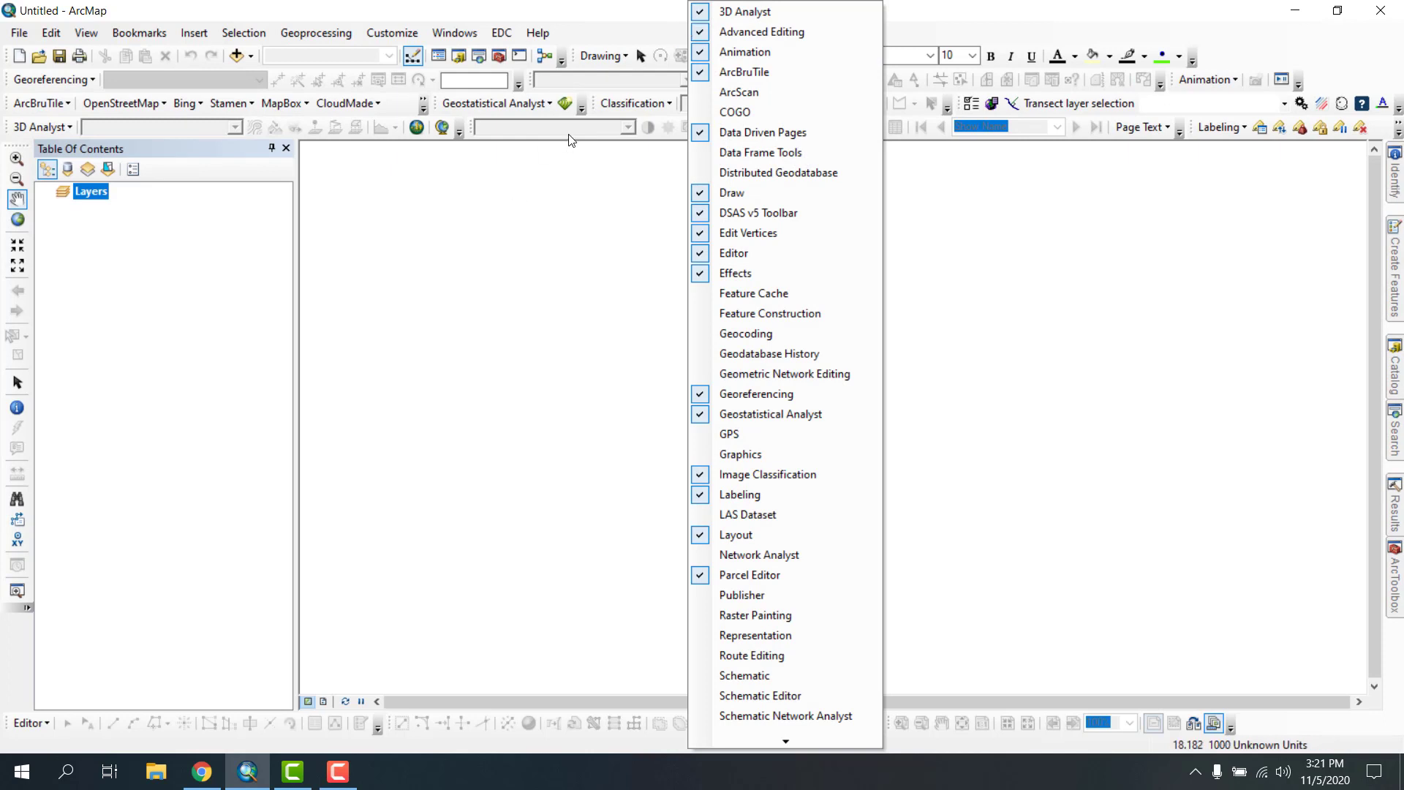
pyautogui.click(638, 35)
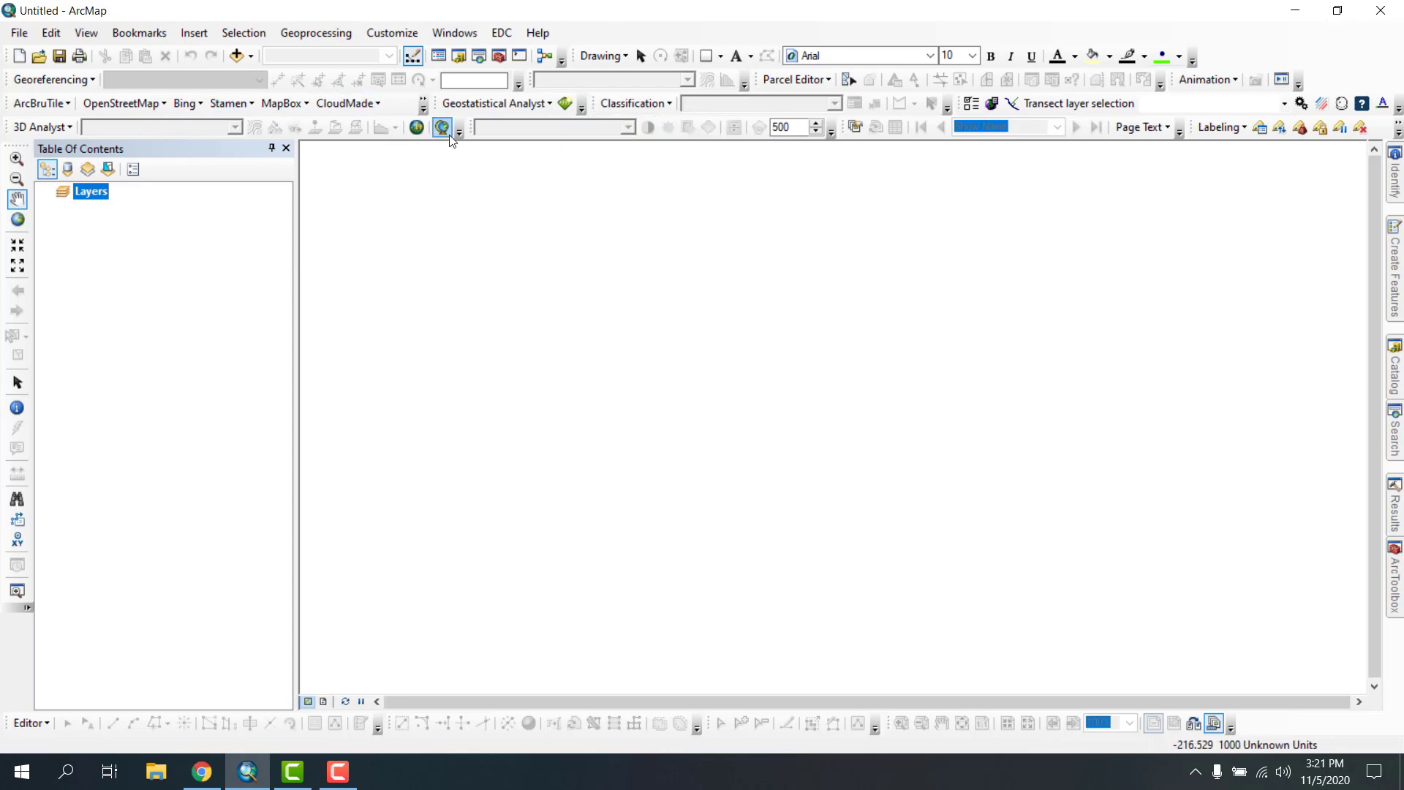
pyautogui.rightClick(660, 46)
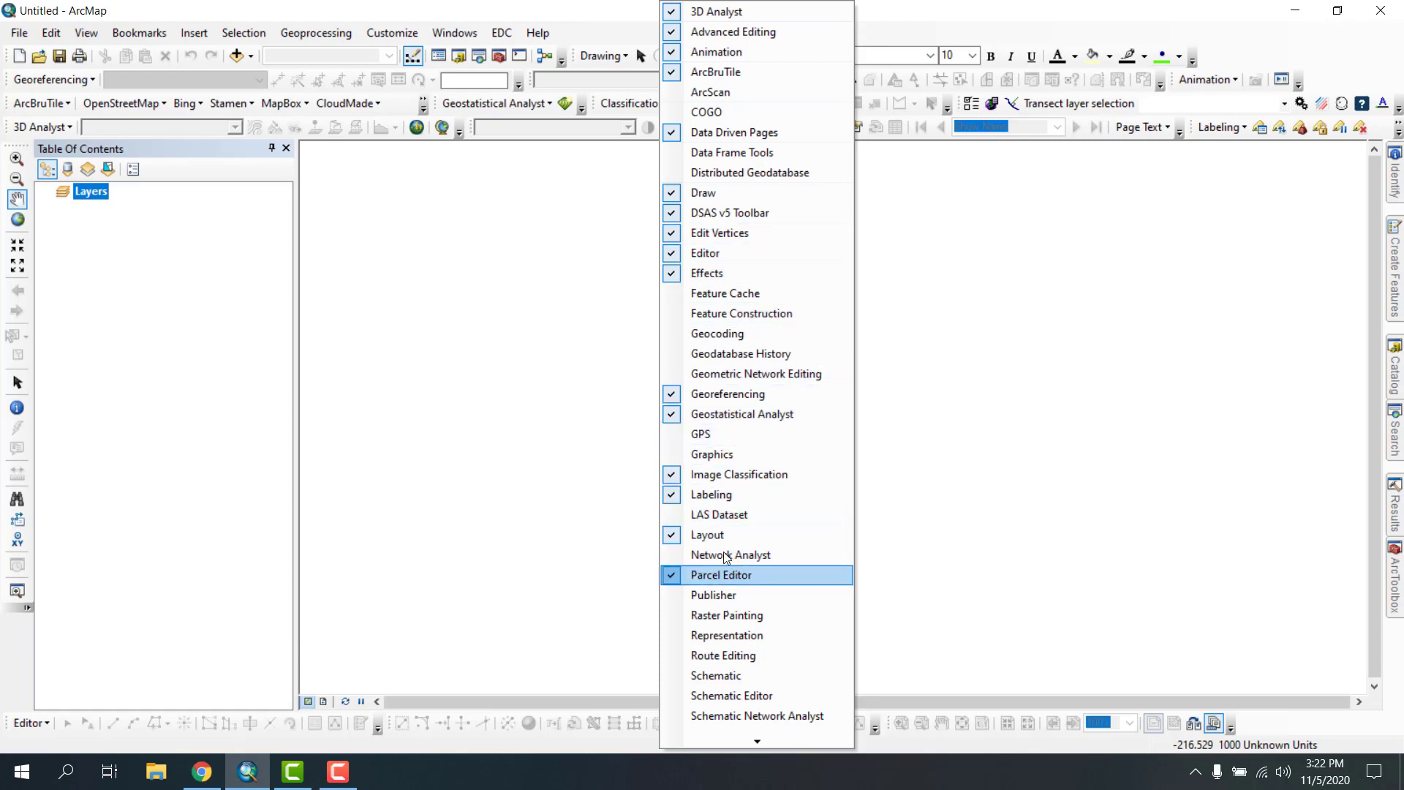
pyautogui.moveTo(757, 742)
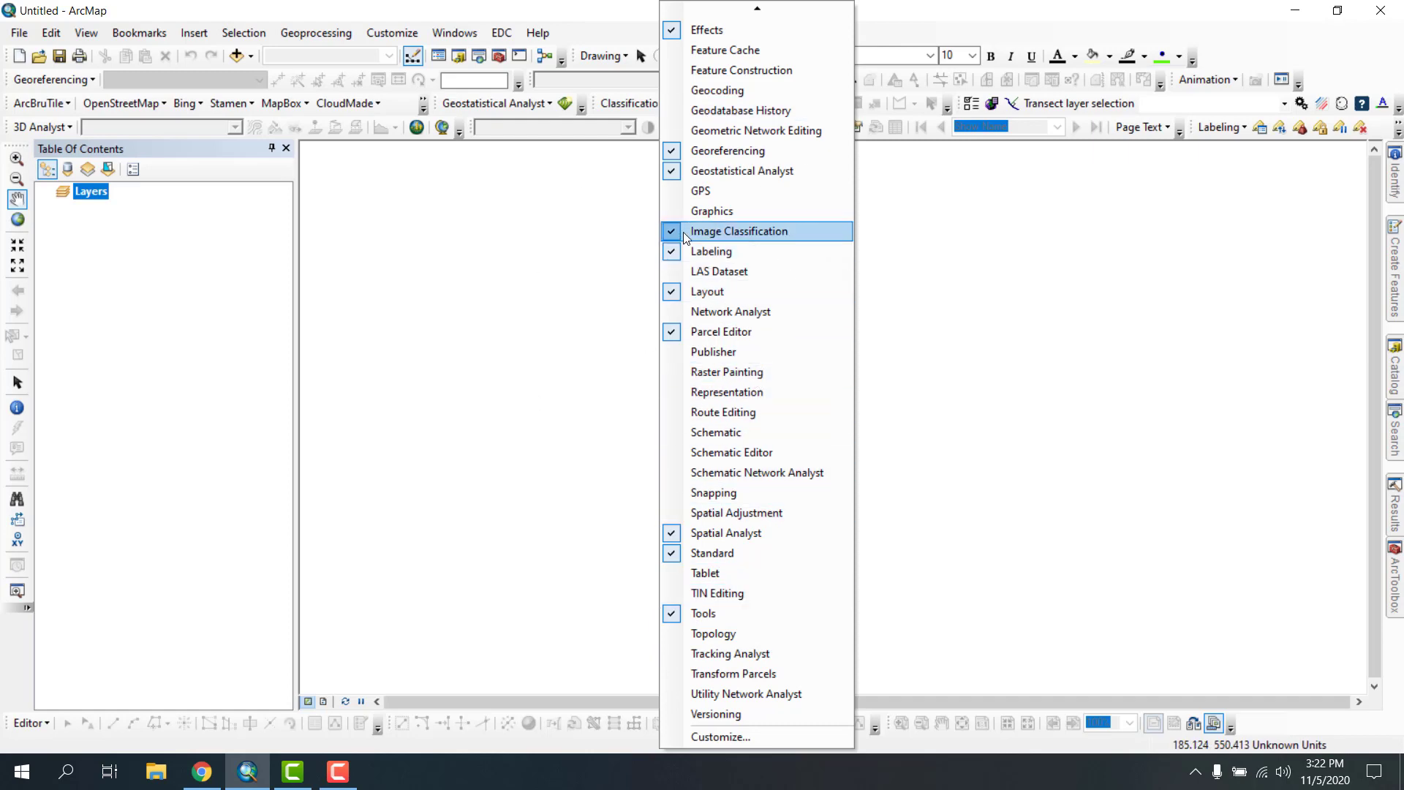
pyautogui.click(886, 12)
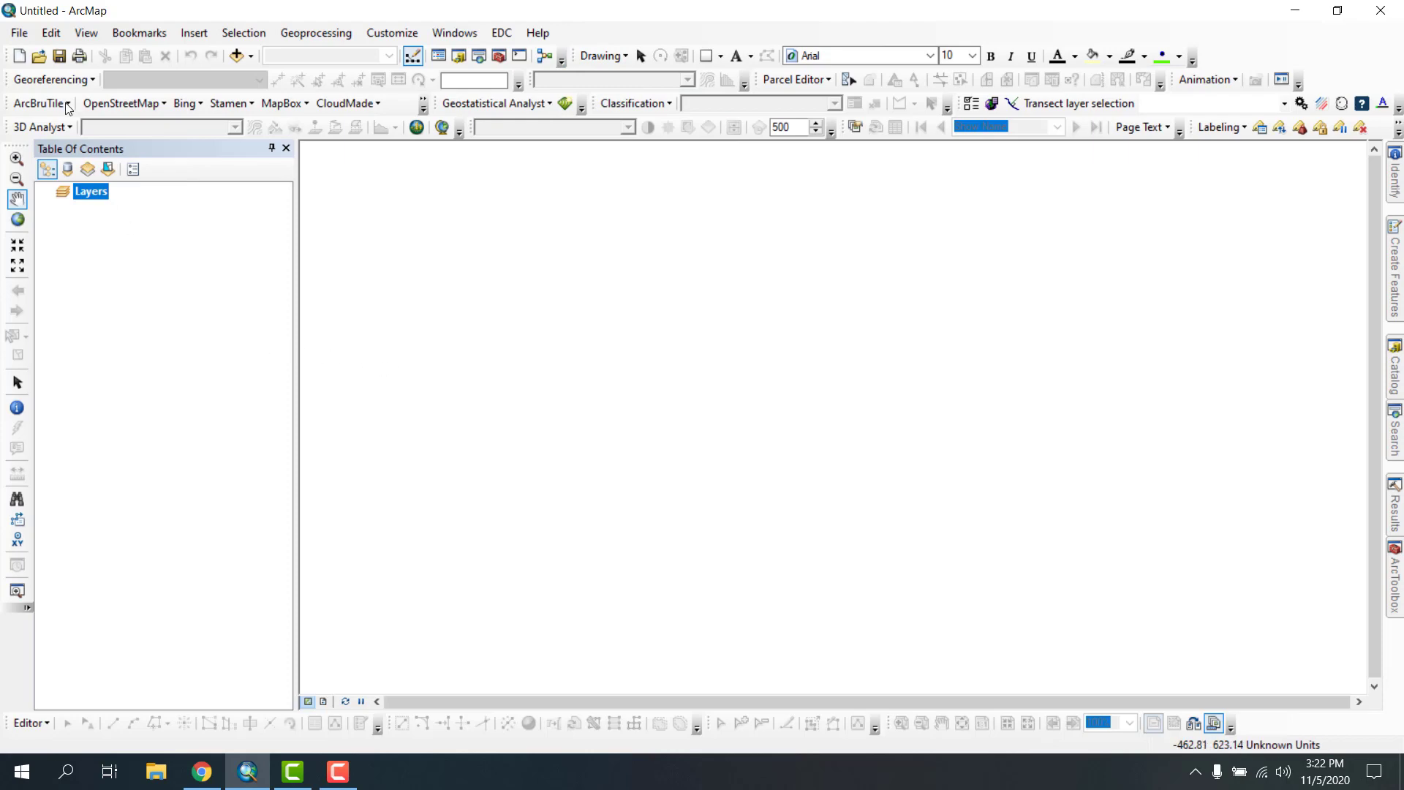
# - Look through the main command groups from File to Help, including Selection and Windows, and dismiss them
pyautogui.click(20, 33)
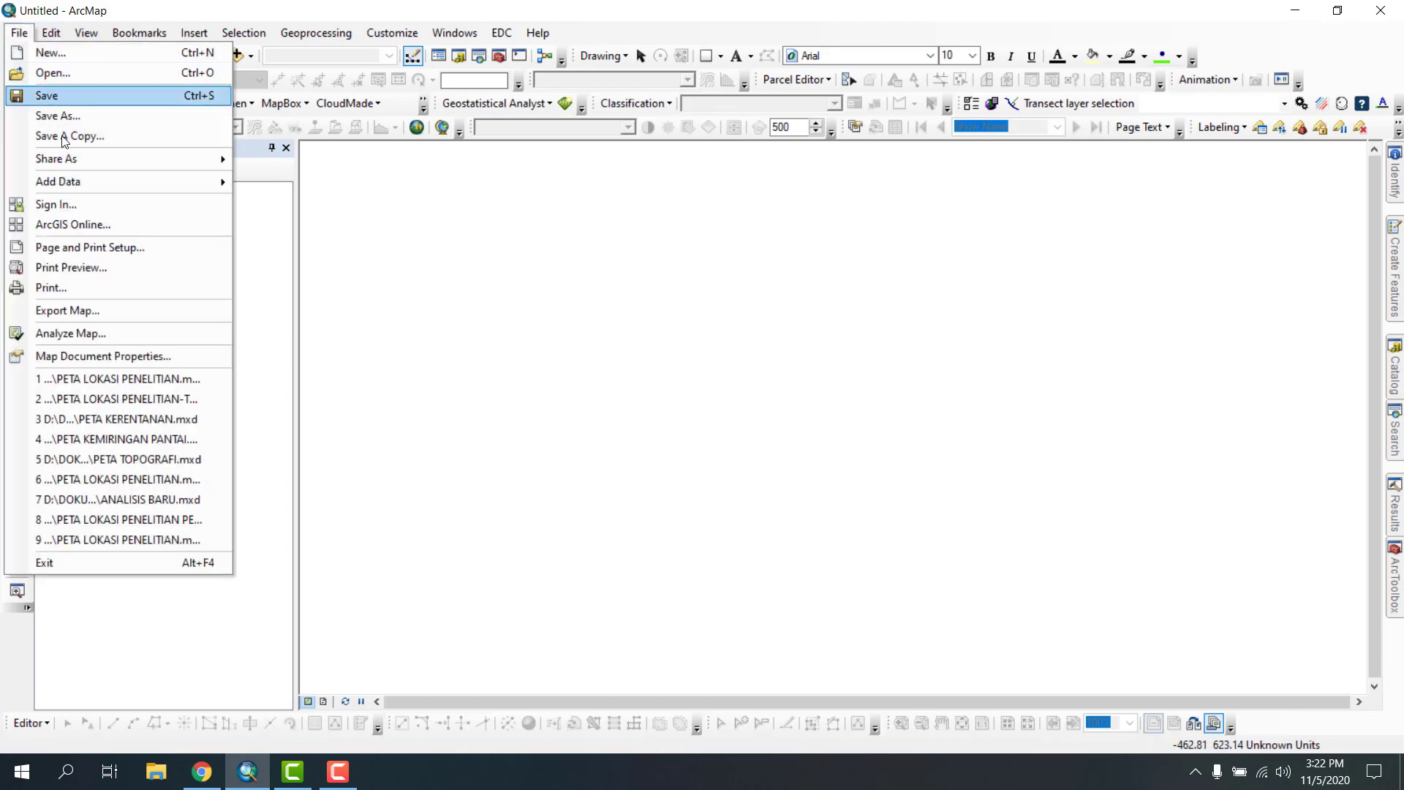
pyautogui.moveTo(51, 40)
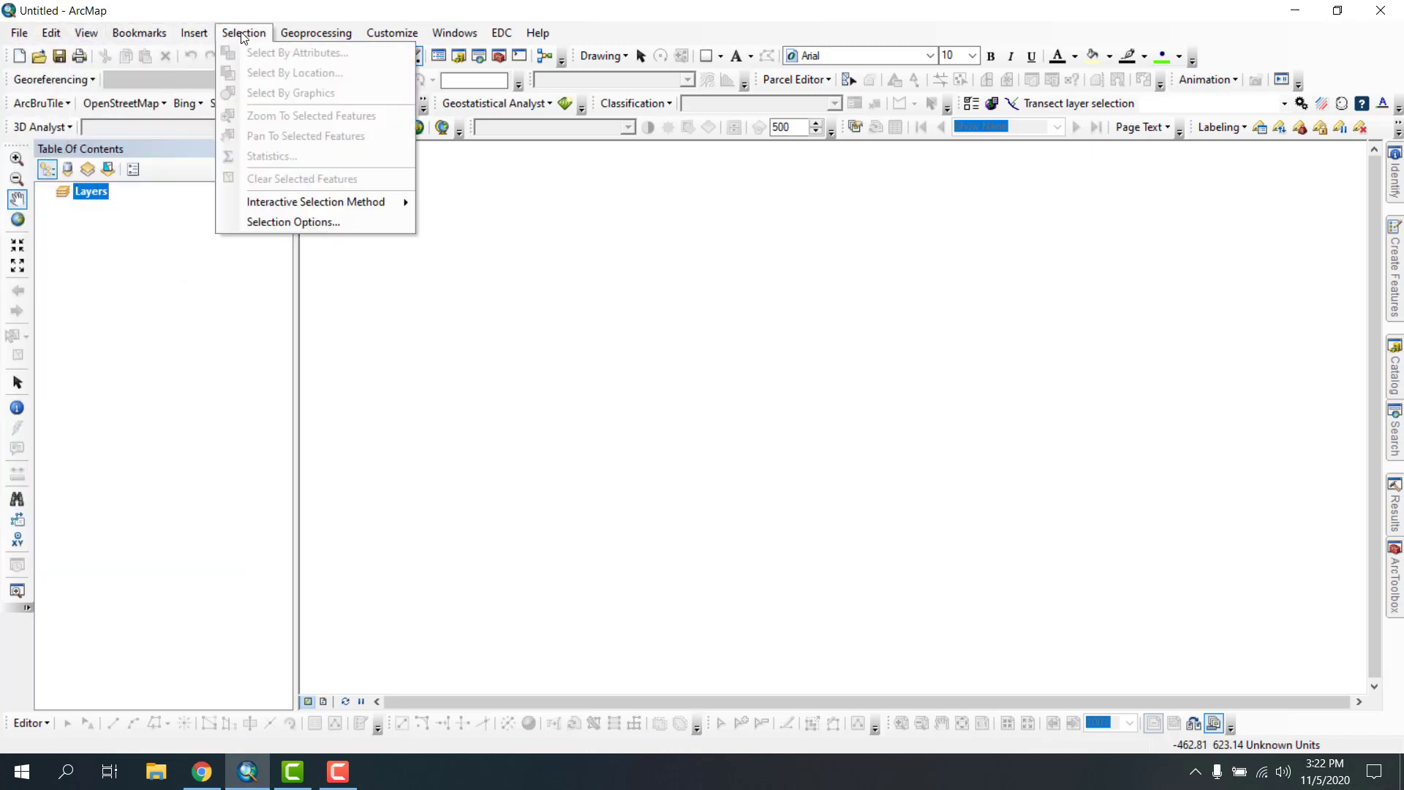
pyautogui.moveTo(297, 38)
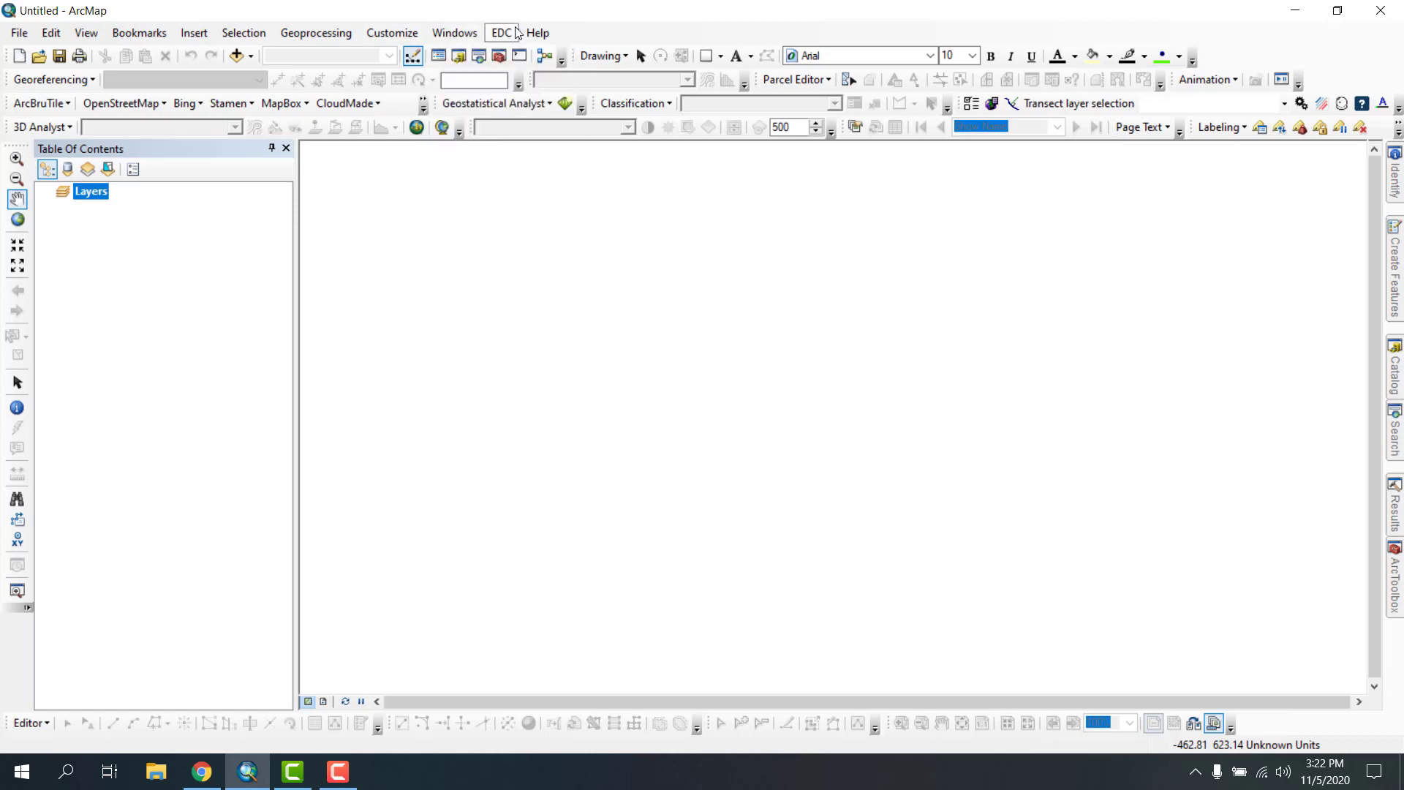
pyautogui.moveTo(547, 34)
pyautogui.moveTo(506, 42)
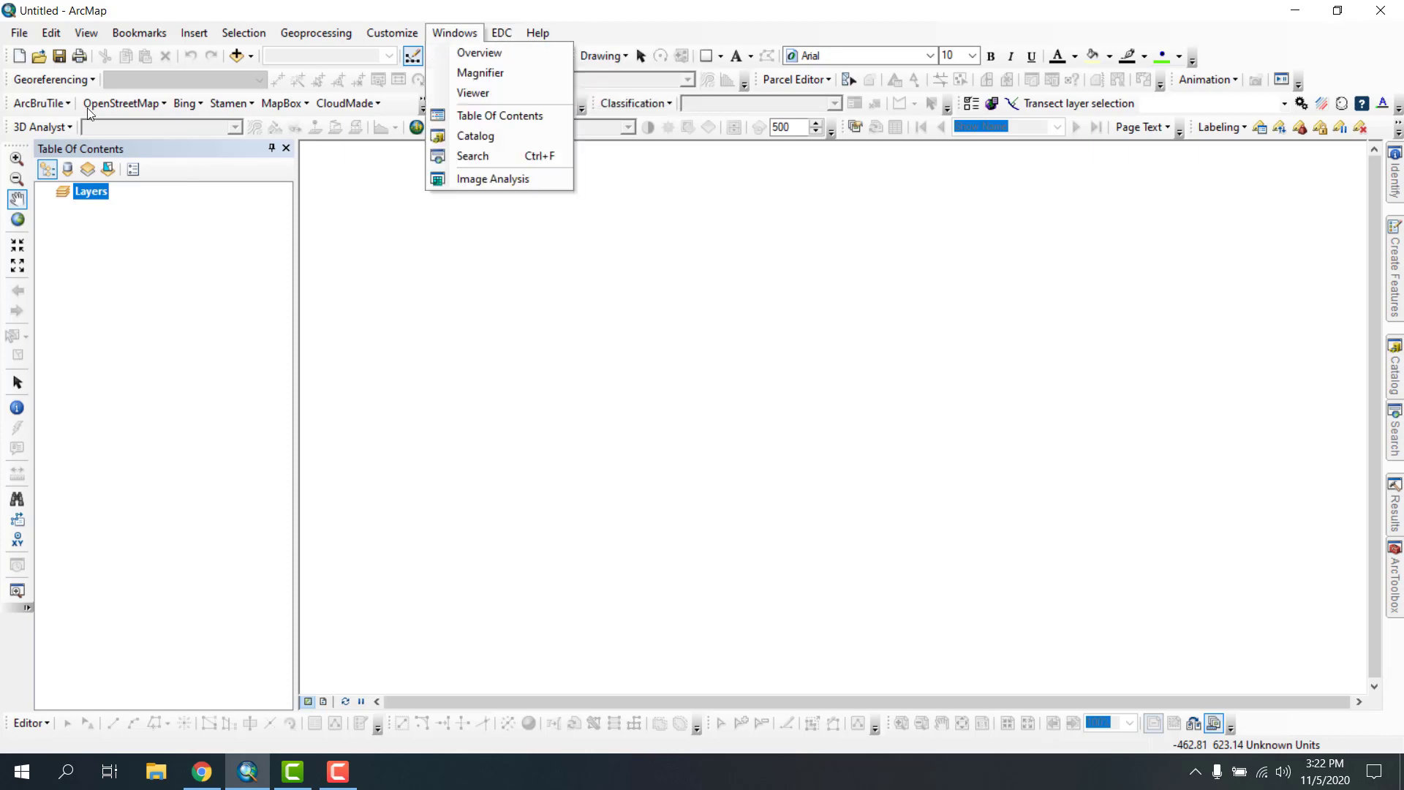
pyautogui.click(125, 7)
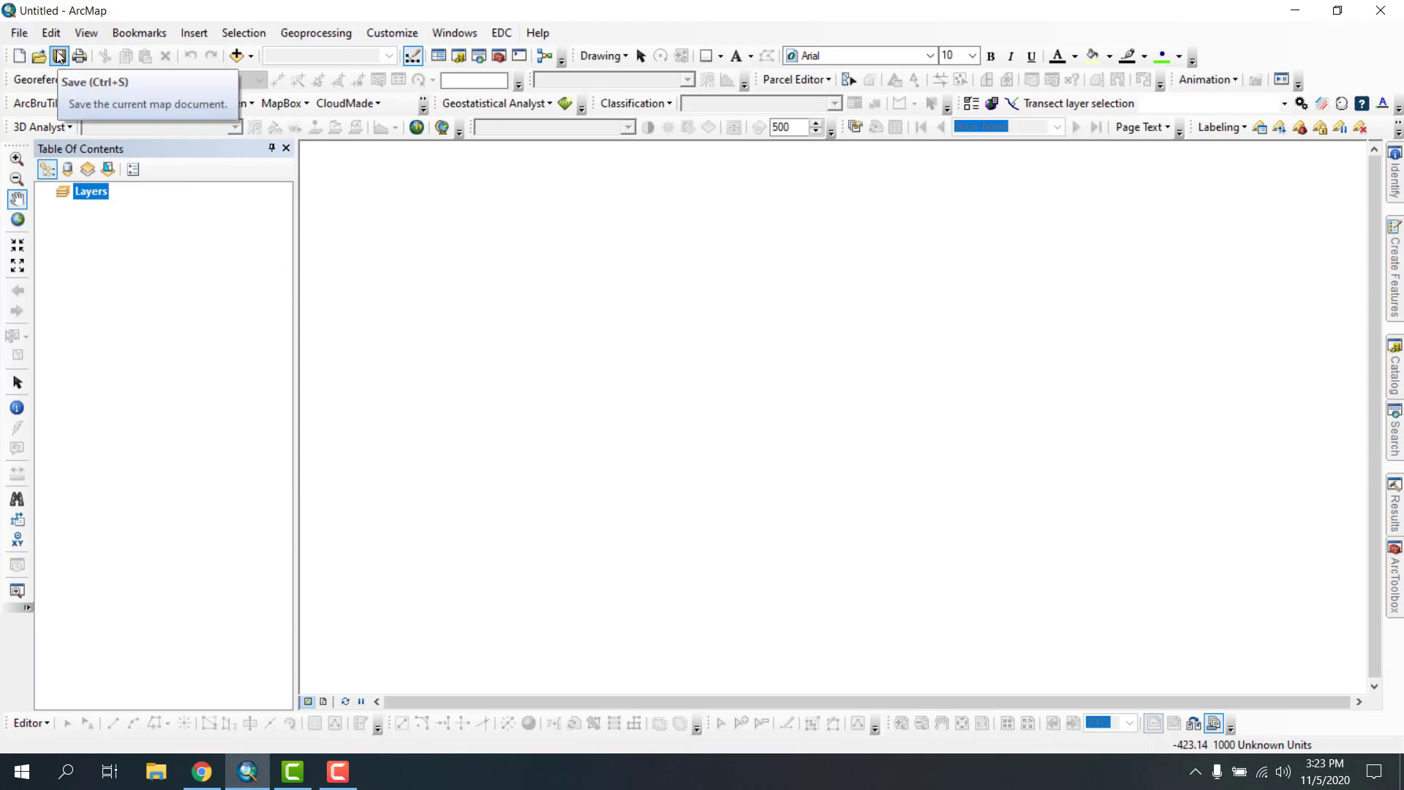
# - Examine the file saving commands and the map templates in the New Document dialog, and cancel without creating a map
pyautogui.click(28, 36)
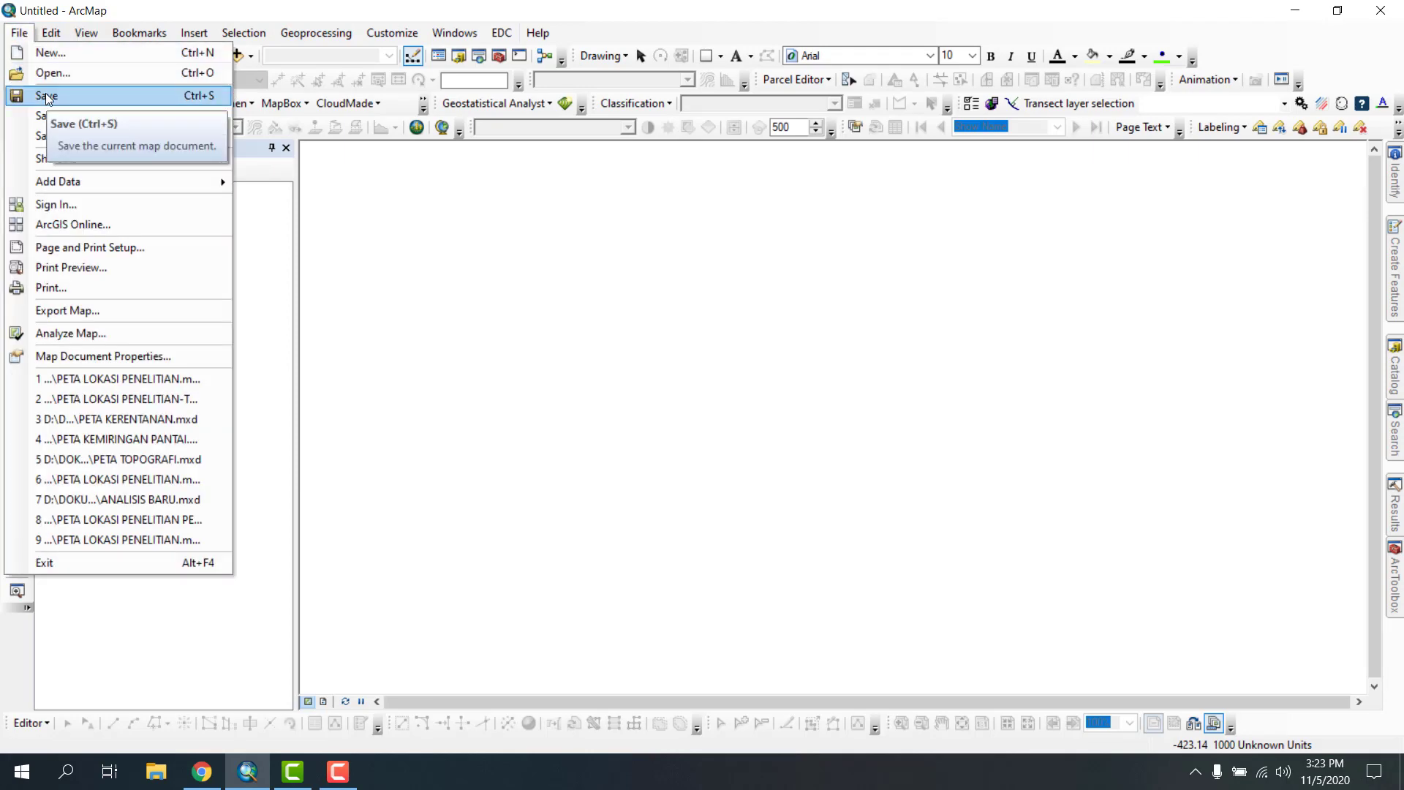
pyautogui.moveTo(58, 30)
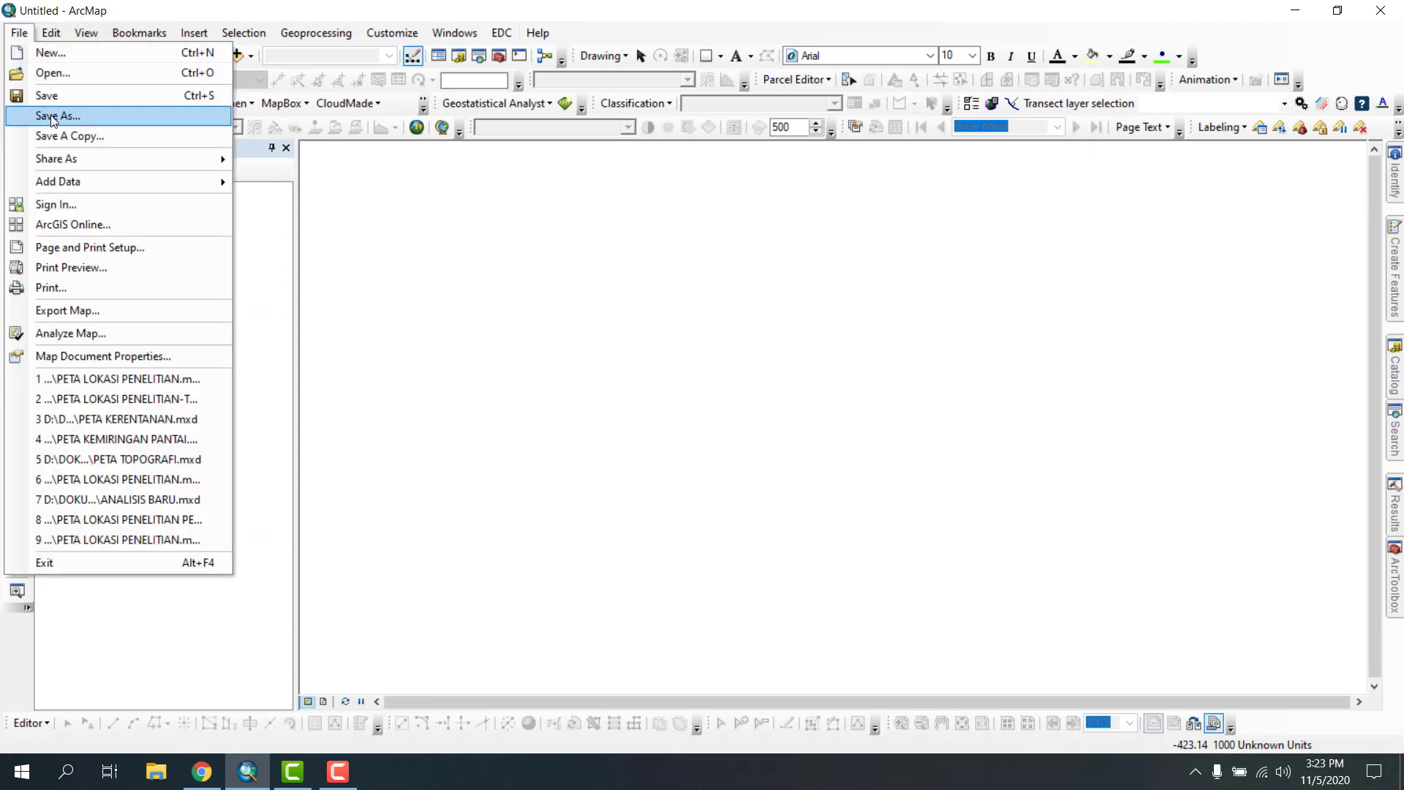
pyautogui.click(180, 177)
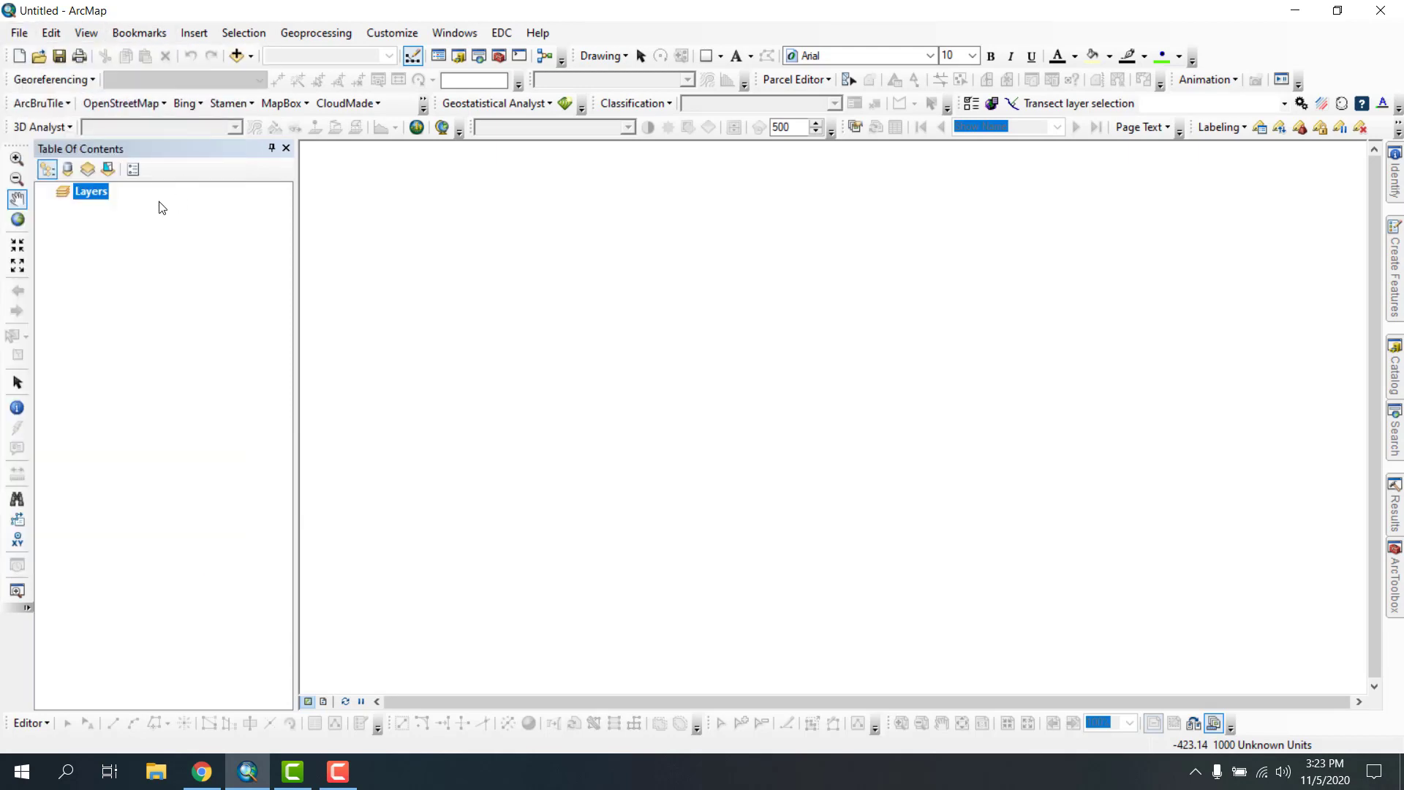
pyautogui.click(19, 56)
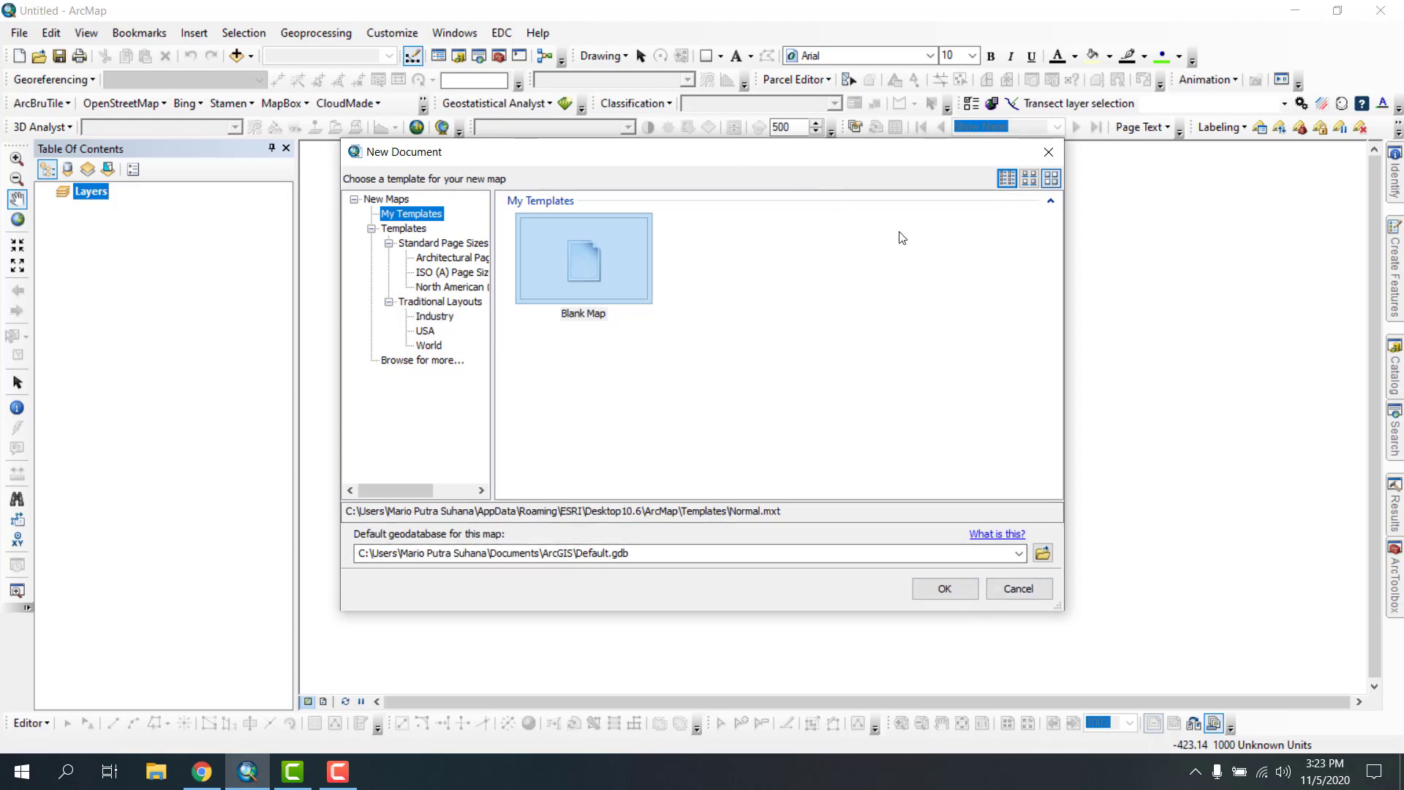
pyautogui.click(1008, 595)
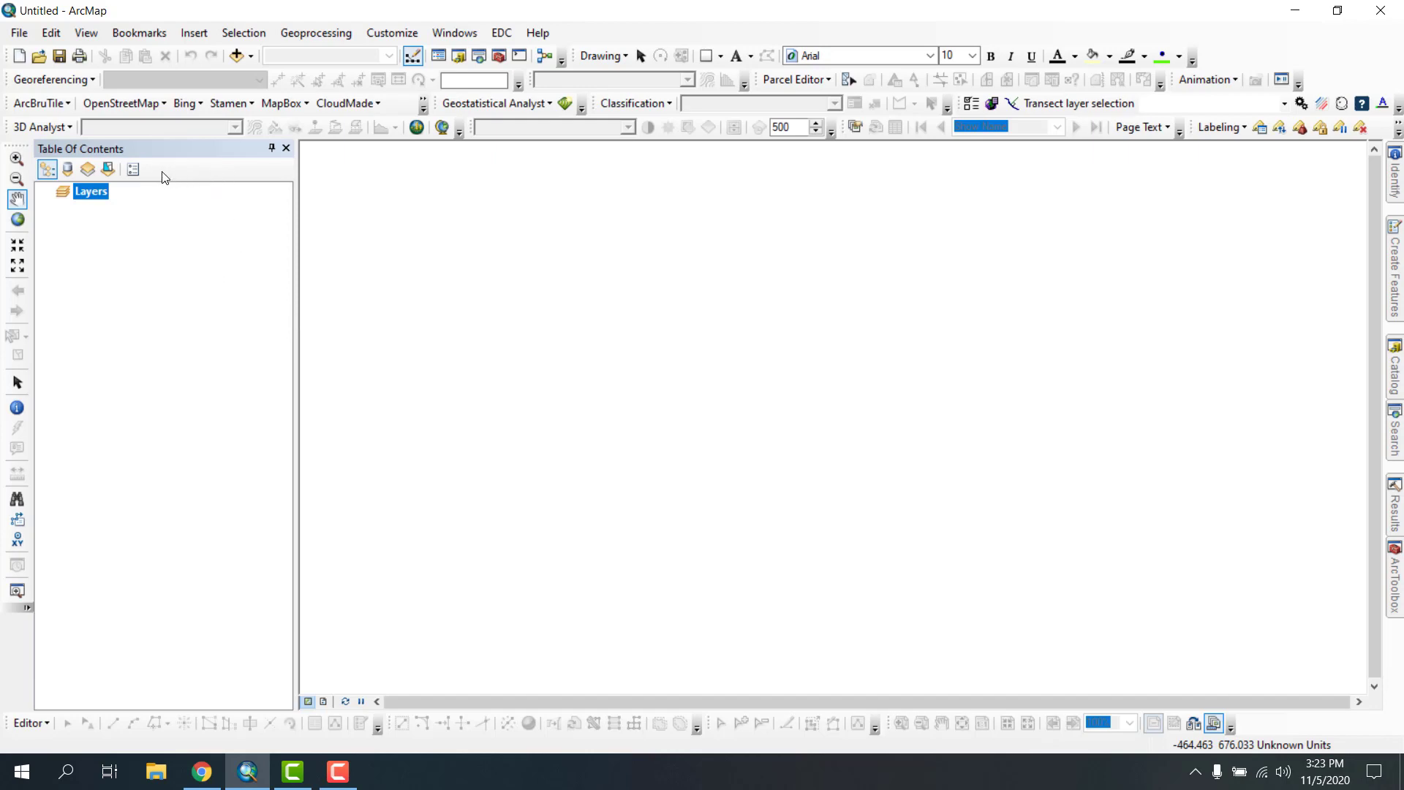
# - View the Add Data dialog and its Look in location, and close it without adding data
pyautogui.click(235, 60)
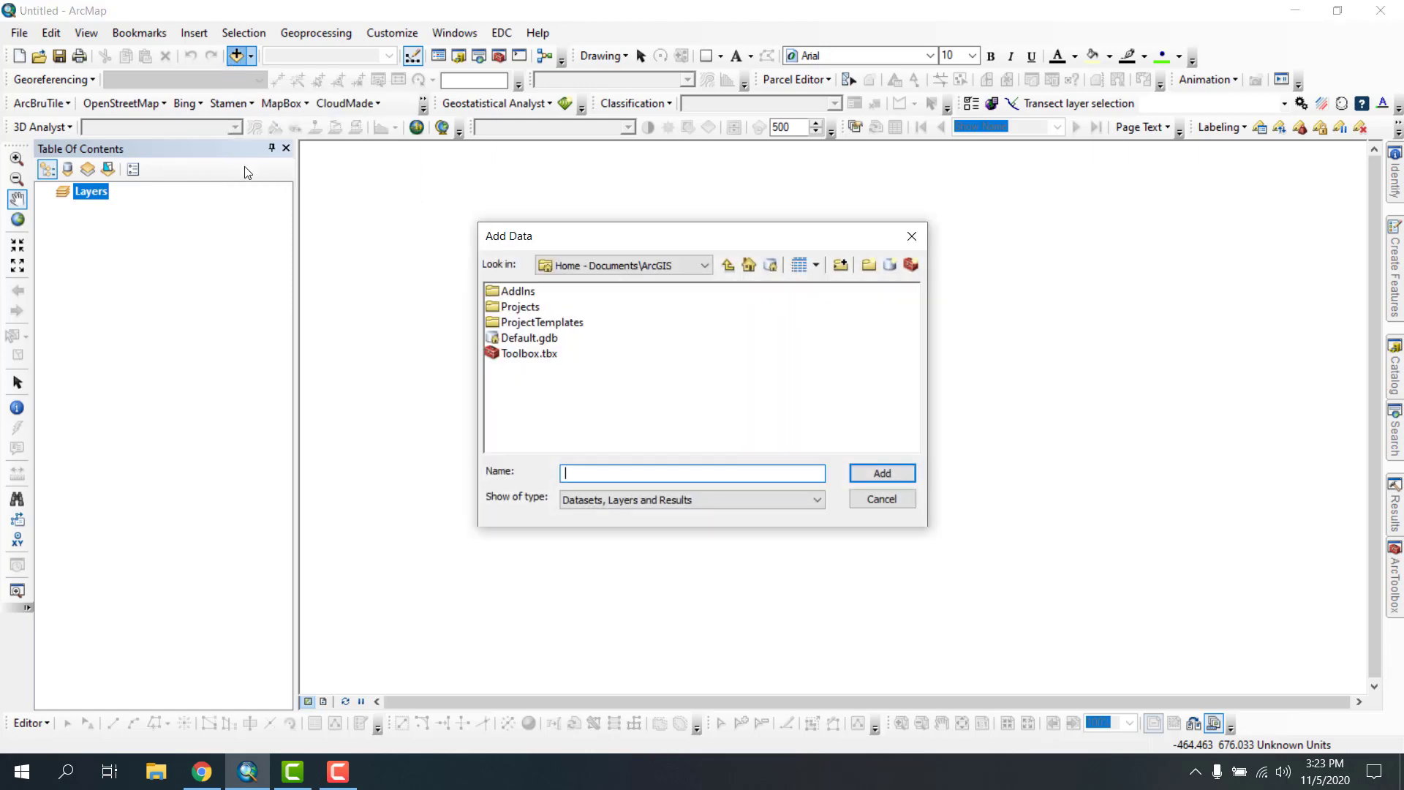
pyautogui.click(878, 498)
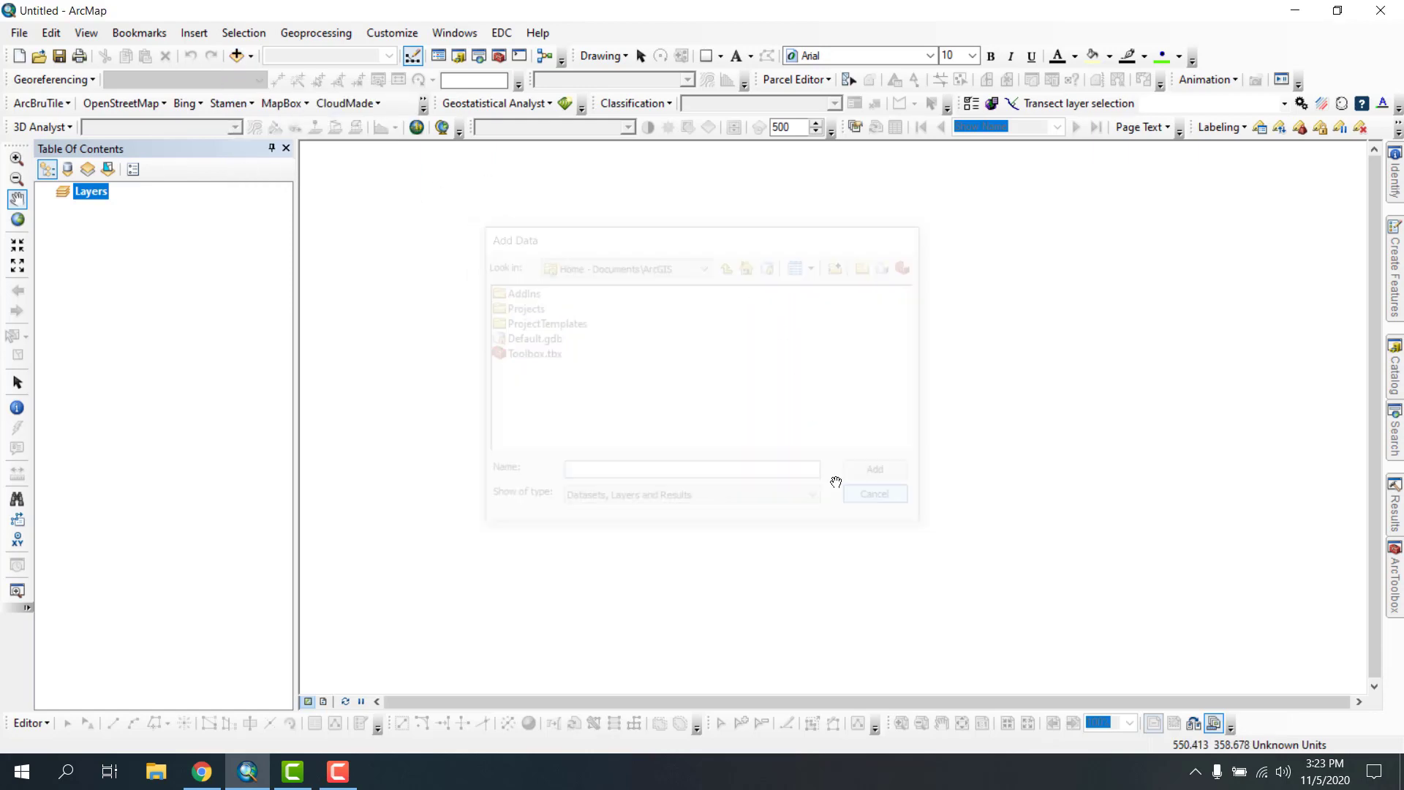
pyautogui.click(237, 56)
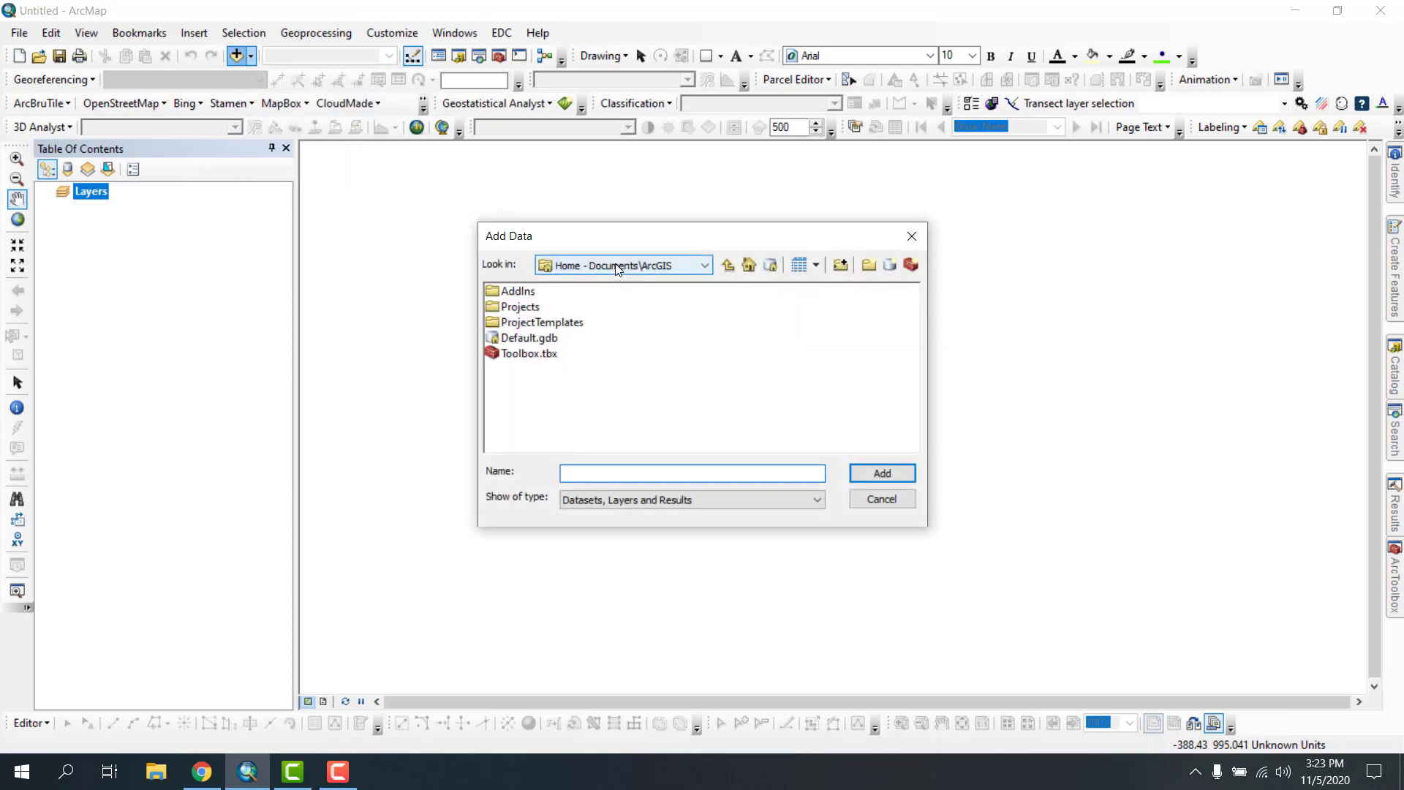
pyautogui.doubleClick(616, 265)
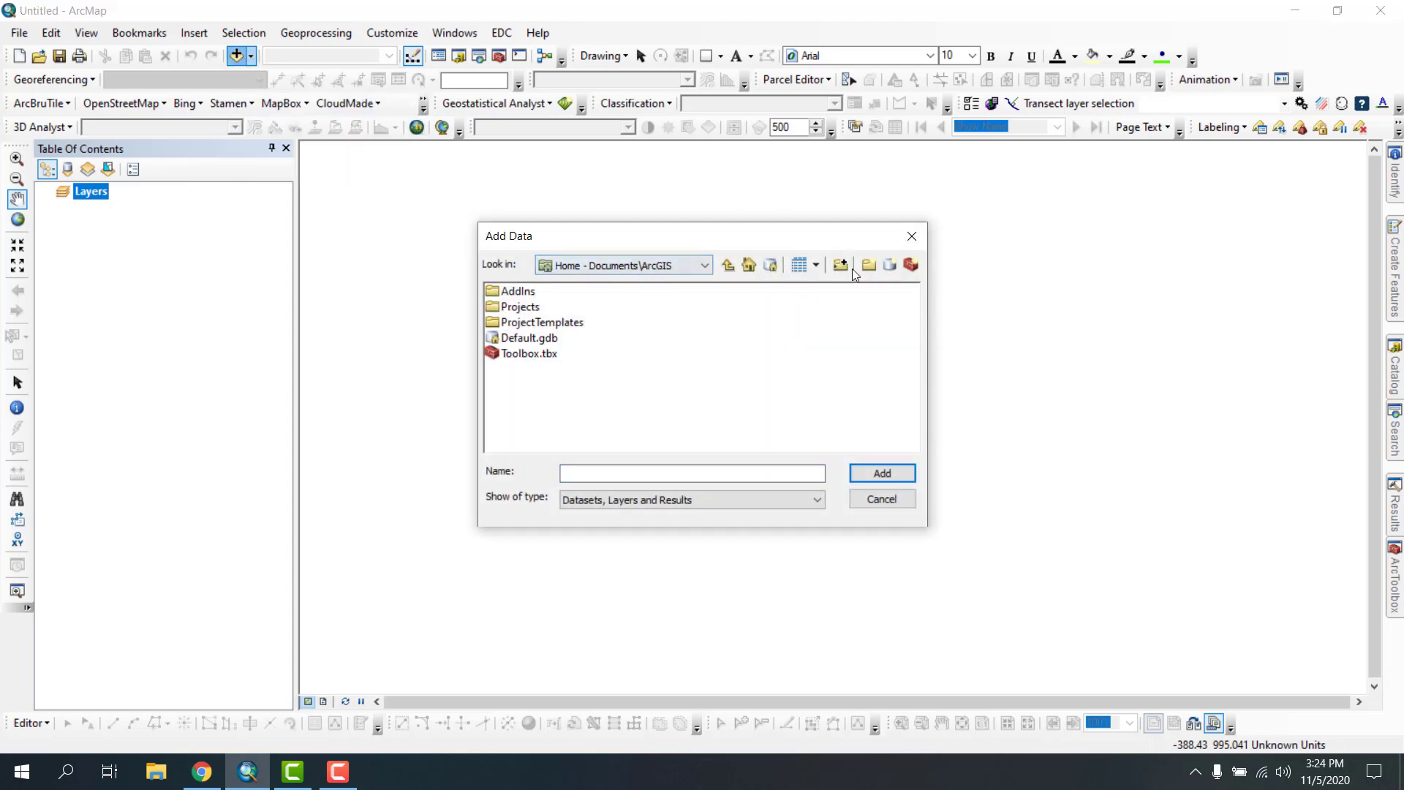
pyautogui.click(911, 236)
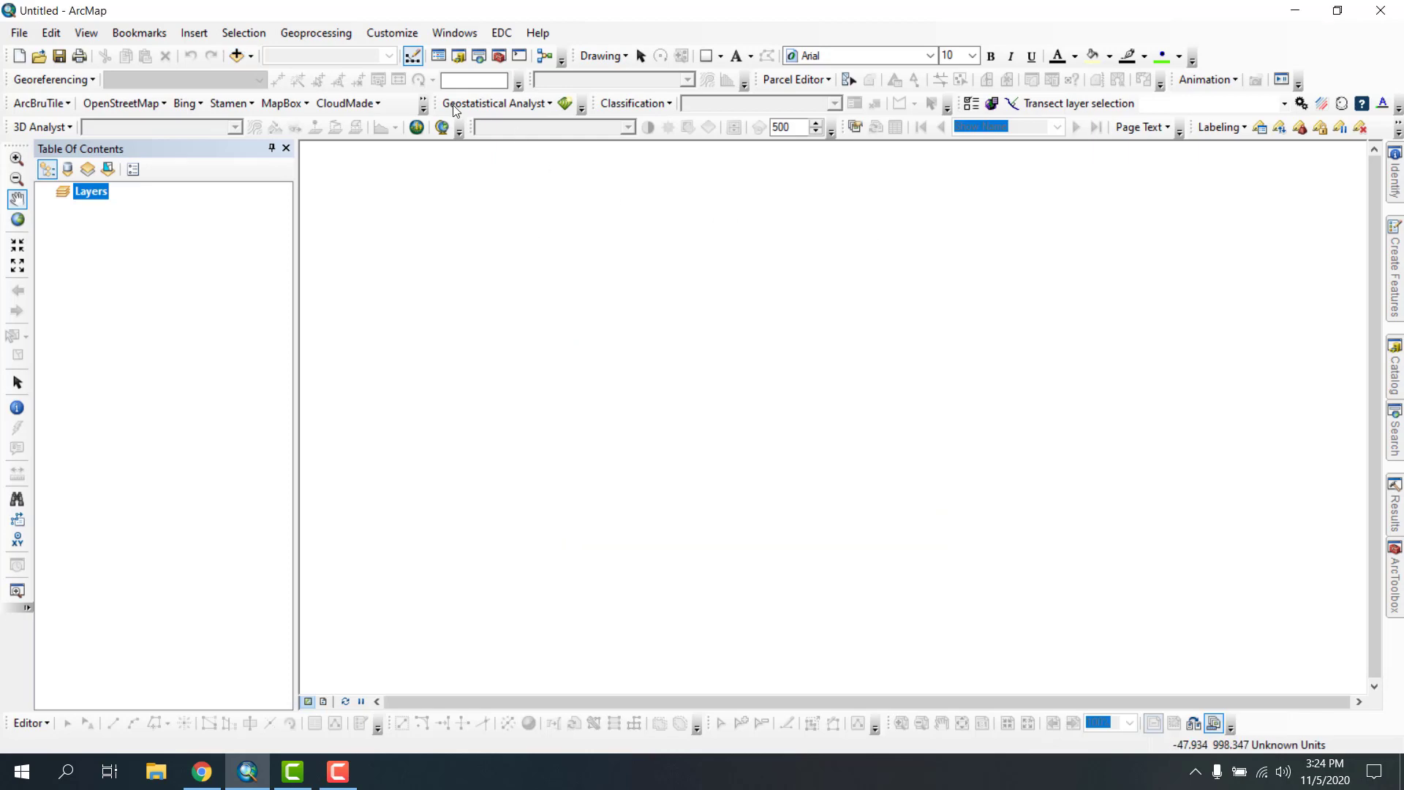
# - Examine the Add Basemap gallery by selecting Imagery, Imagery with Labels, Streets and Oceans in turn, and cancel without adding one
pyautogui.click(252, 56)
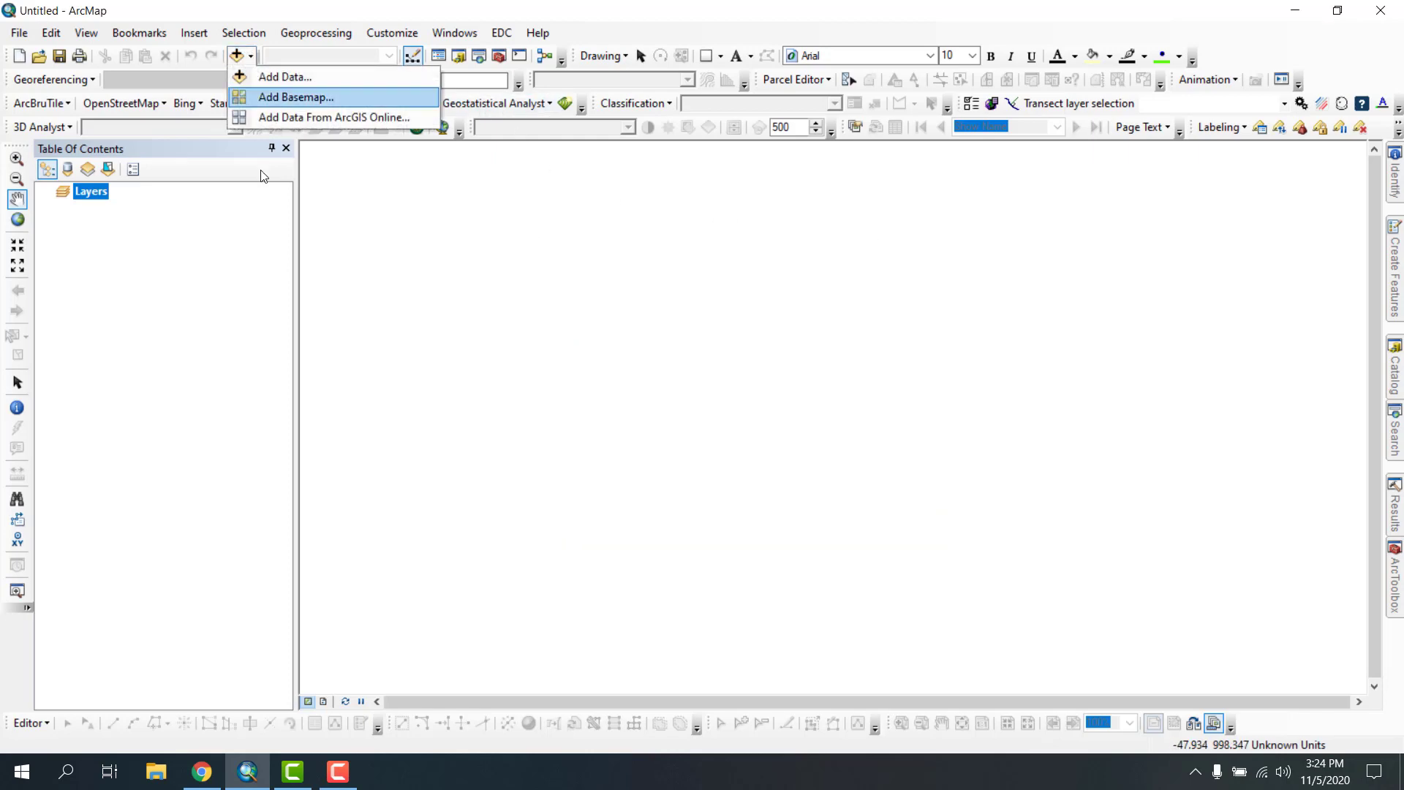
pyautogui.click(300, 96)
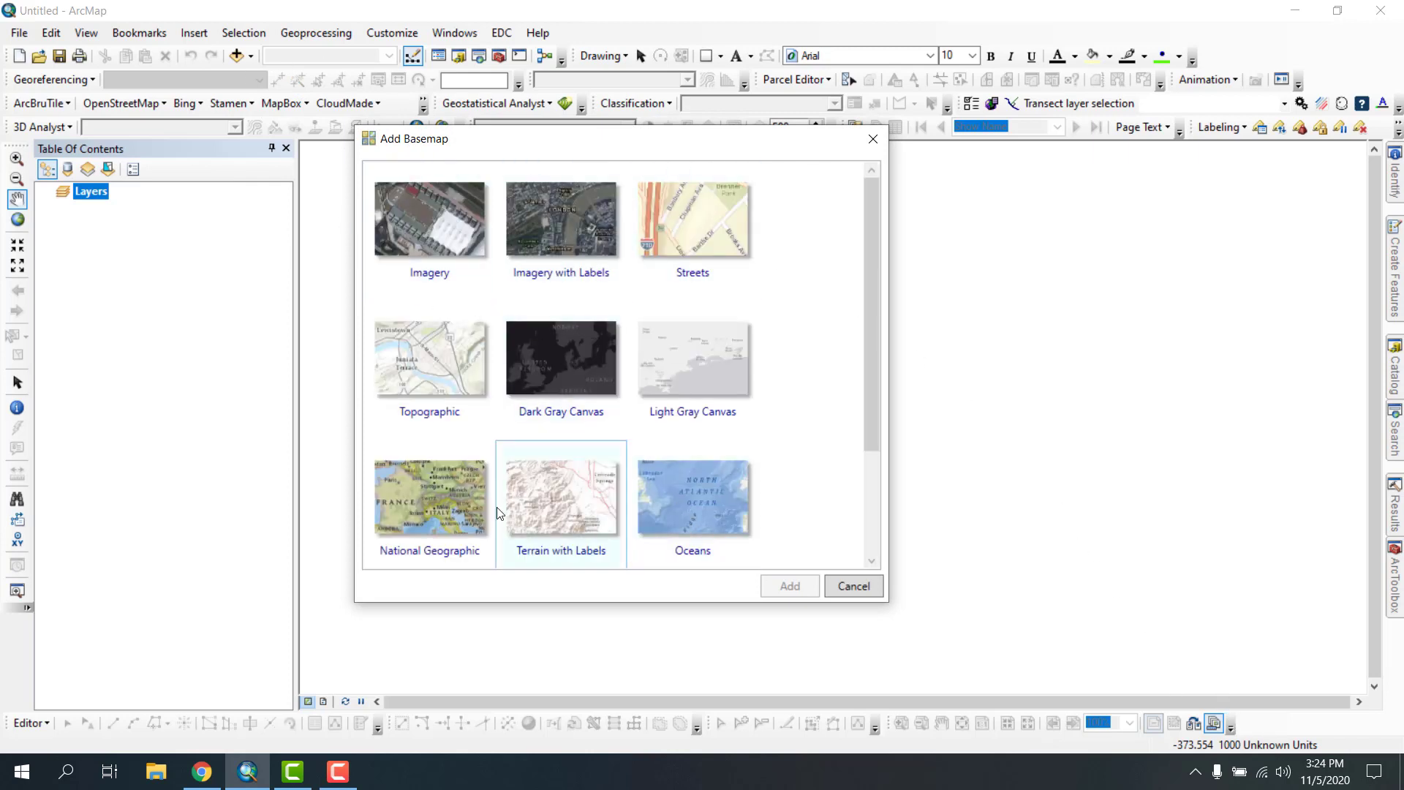
pyautogui.click(431, 252)
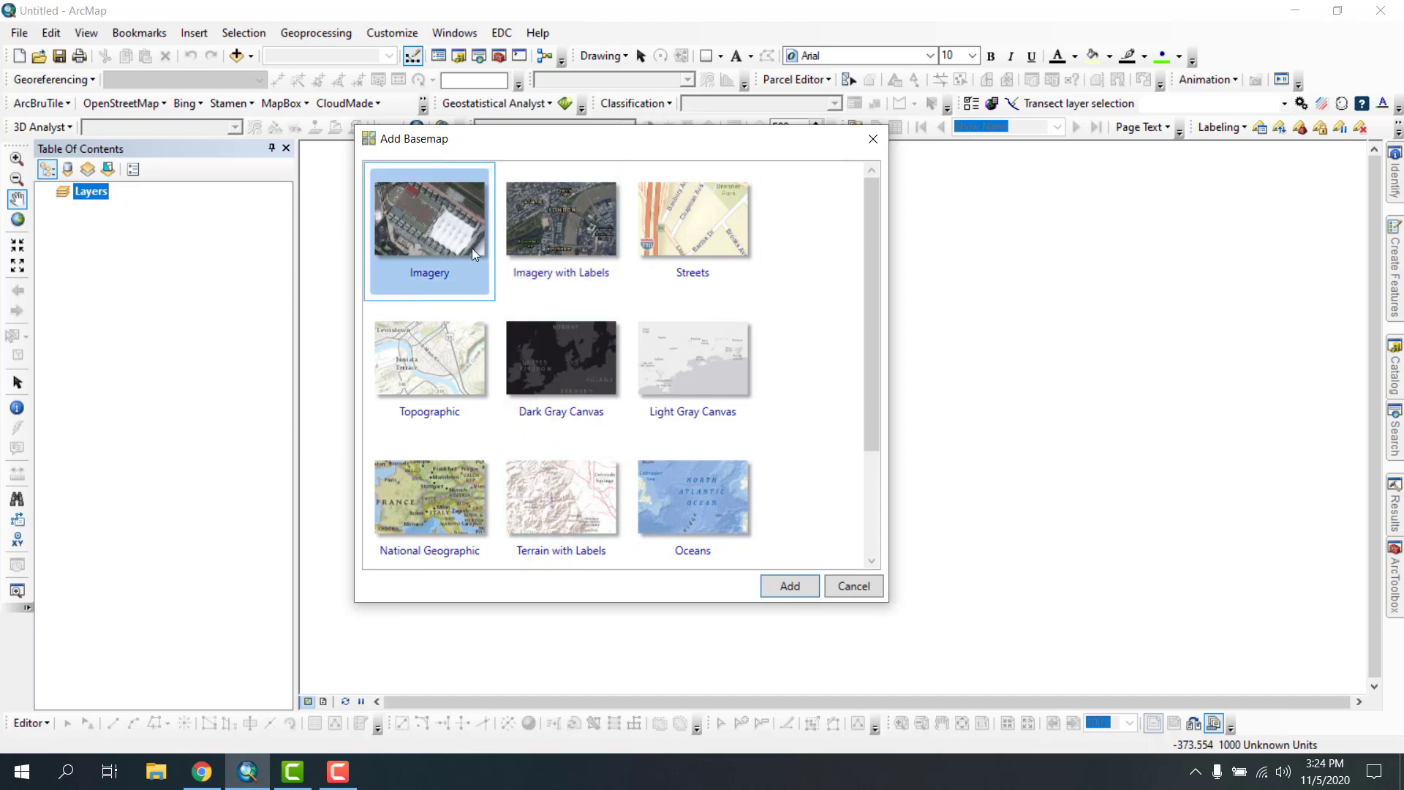
pyautogui.click(580, 238)
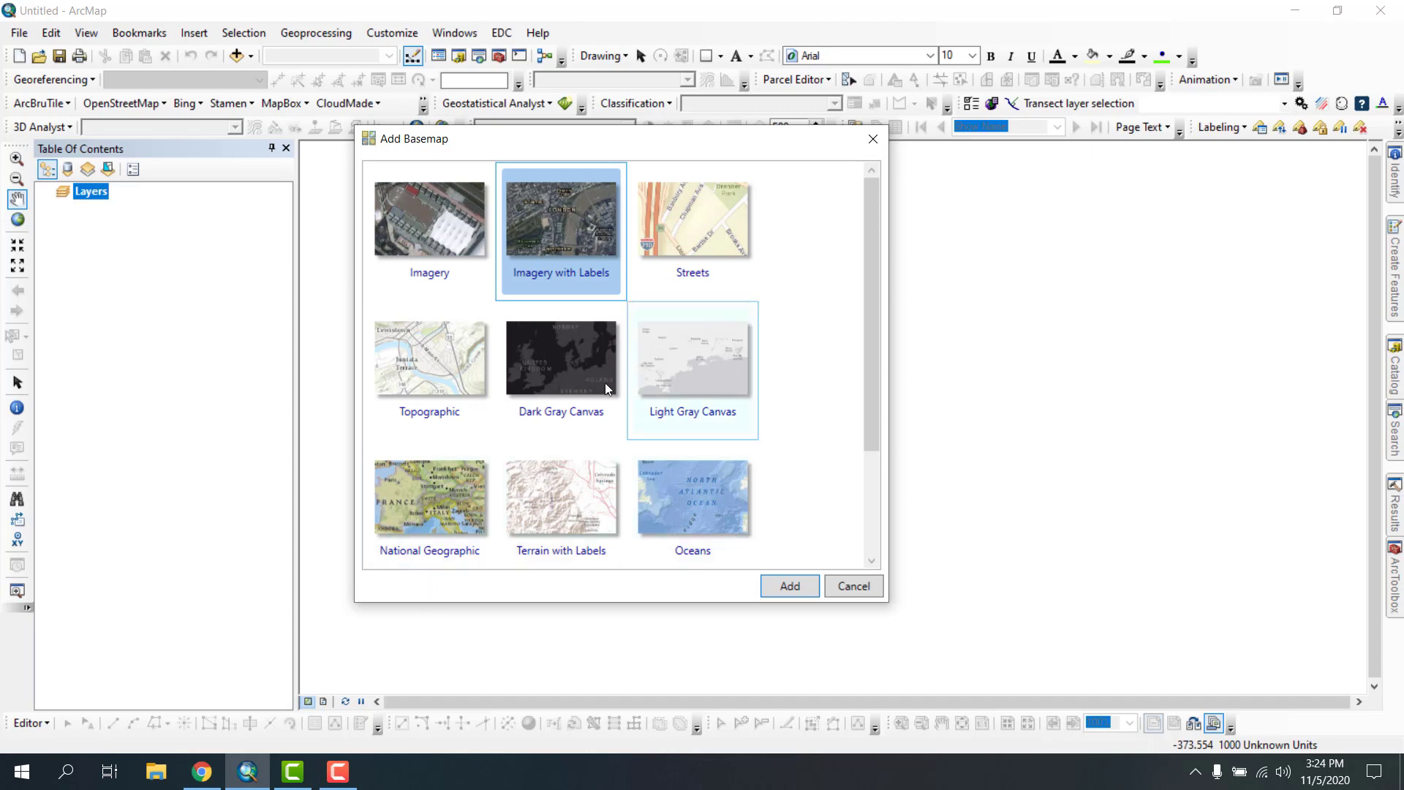
pyautogui.click(684, 225)
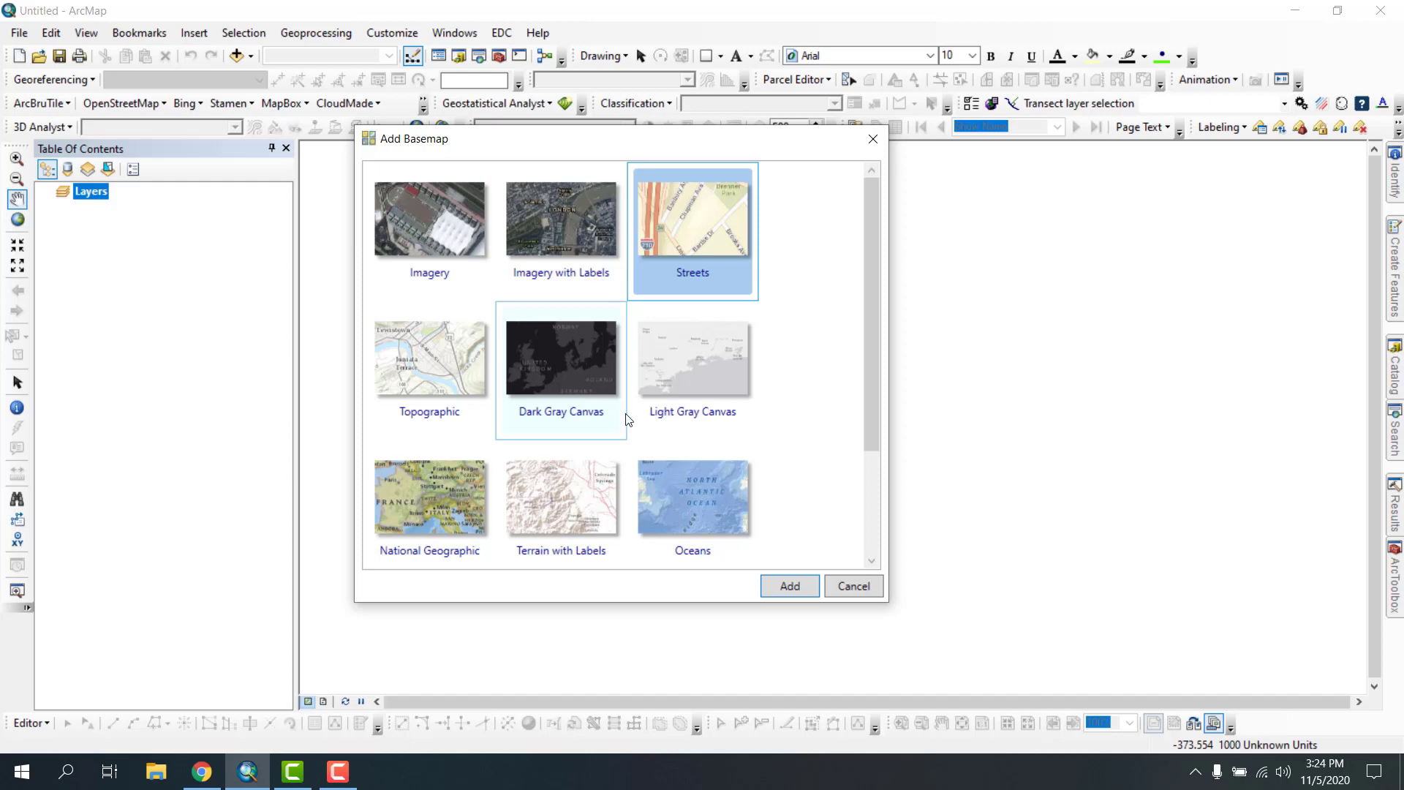
pyautogui.click(660, 524)
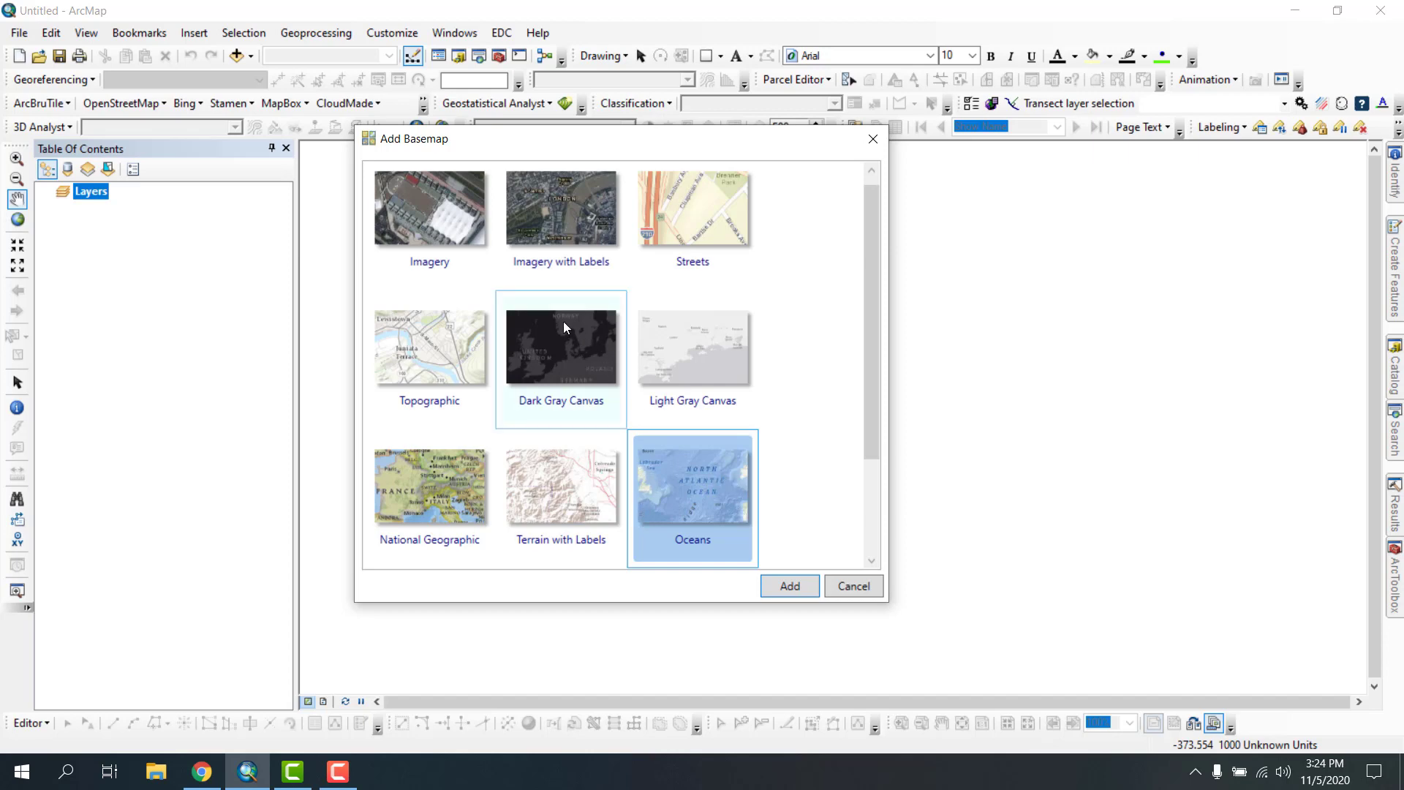
pyautogui.click(412, 220)
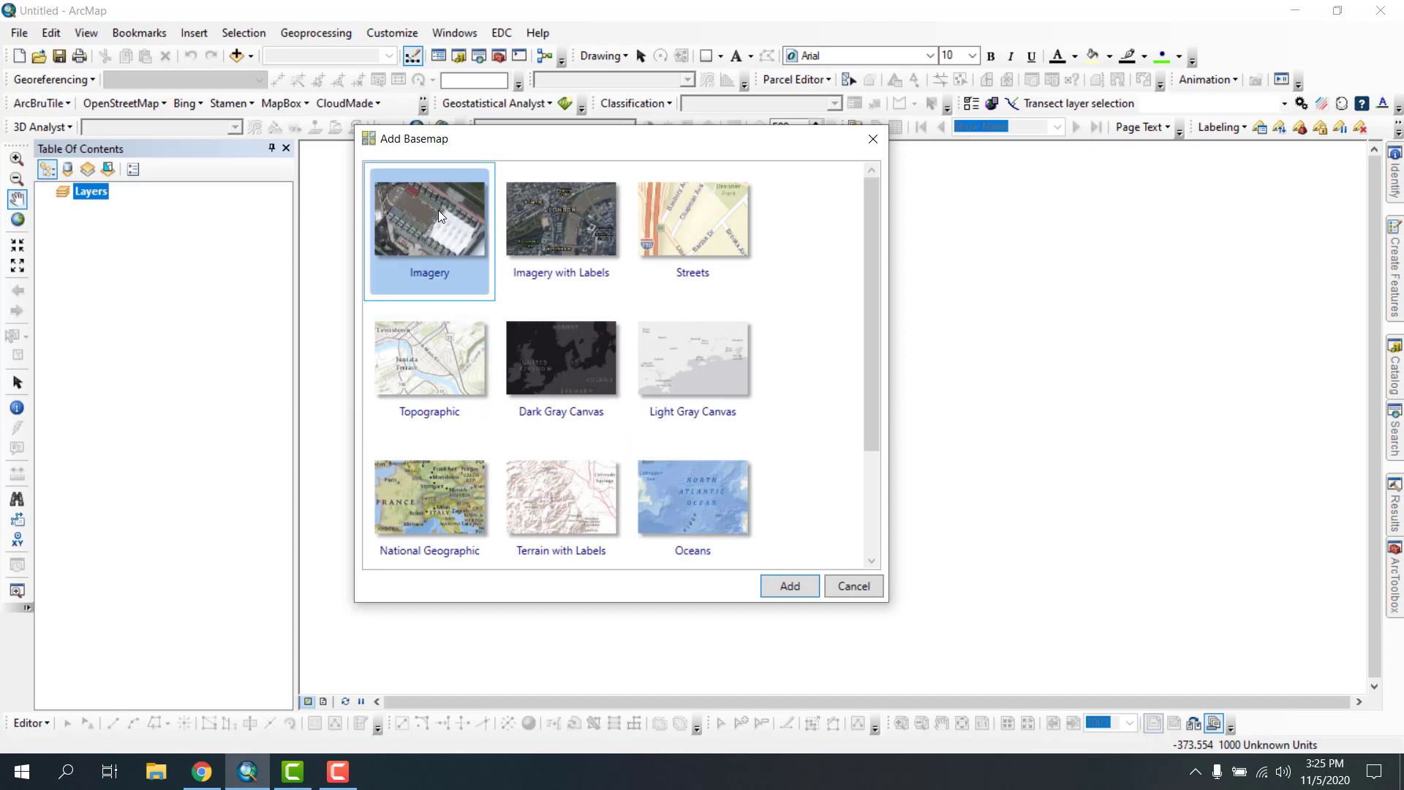
pyautogui.click(849, 586)
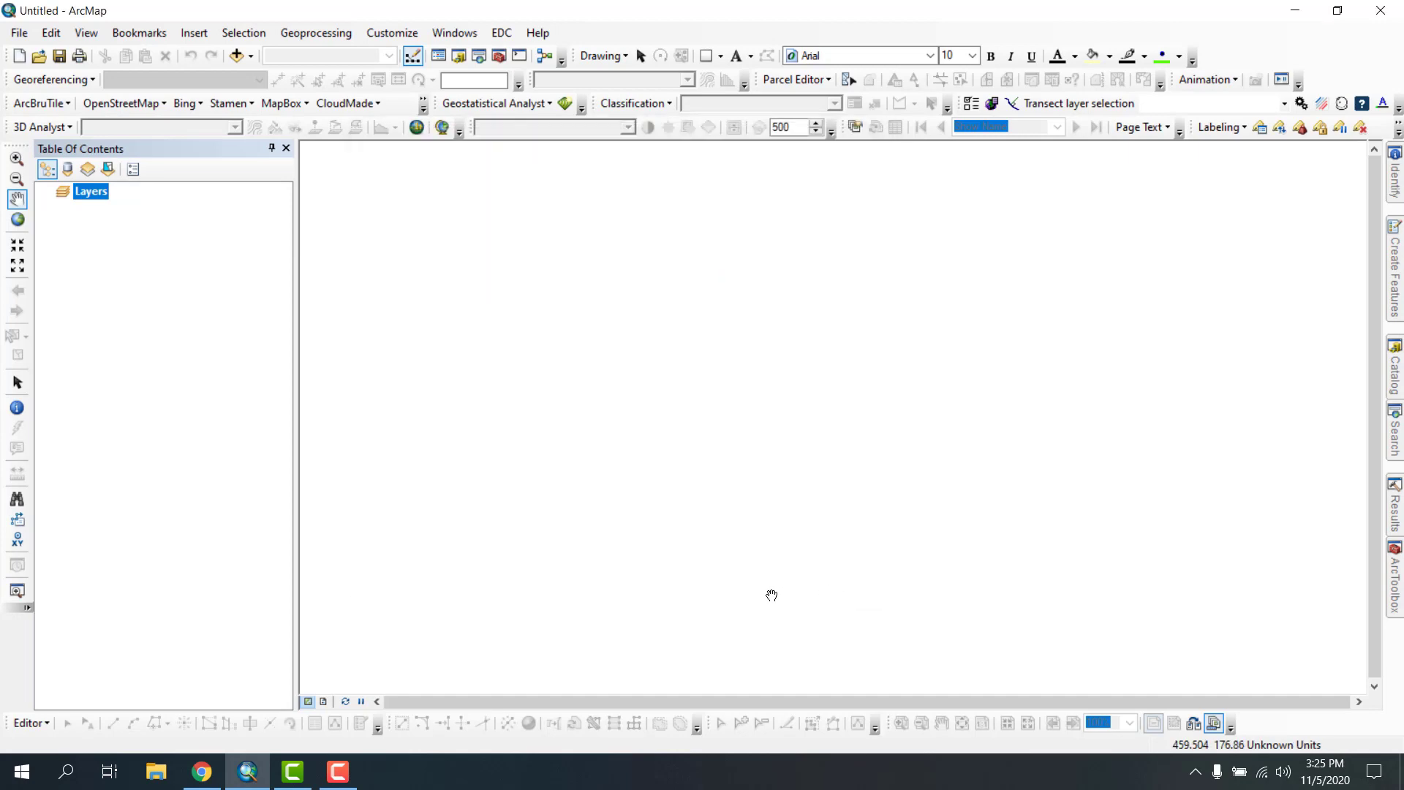
# - View the Add Data dialog and the Imagery option in the basemap gallery, closing both without adding anything
pyautogui.click(235, 56)
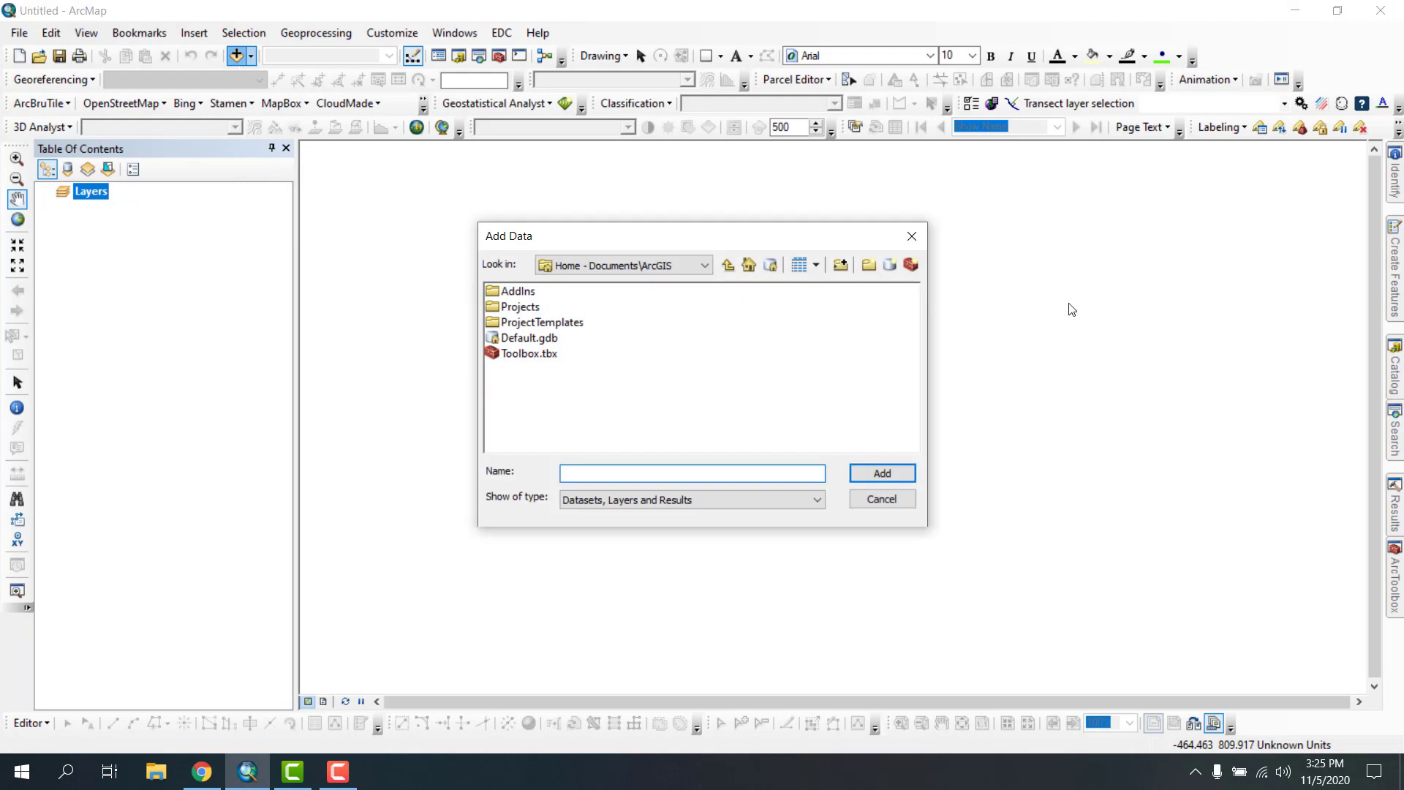
pyautogui.click(919, 238)
pyautogui.click(250, 57)
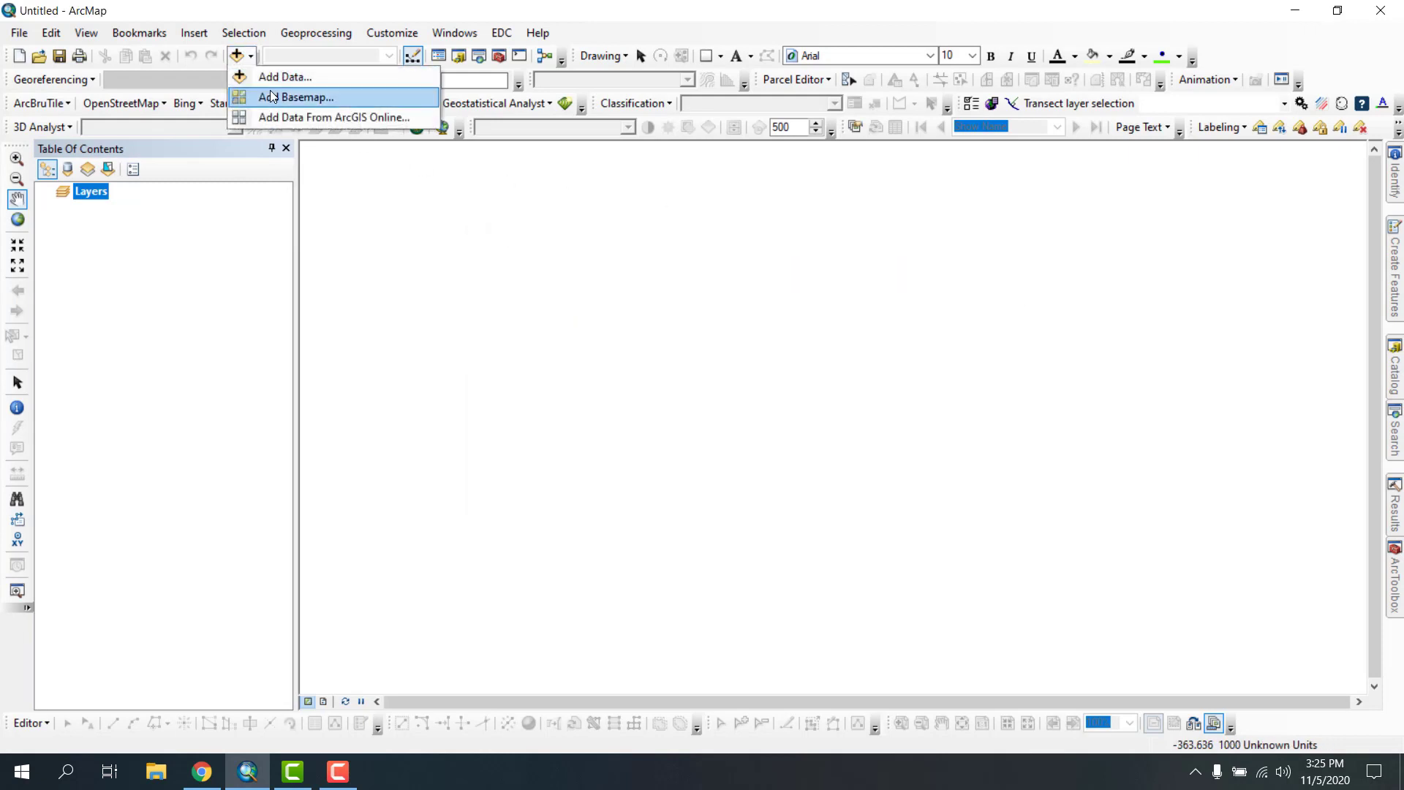
pyautogui.click(278, 95)
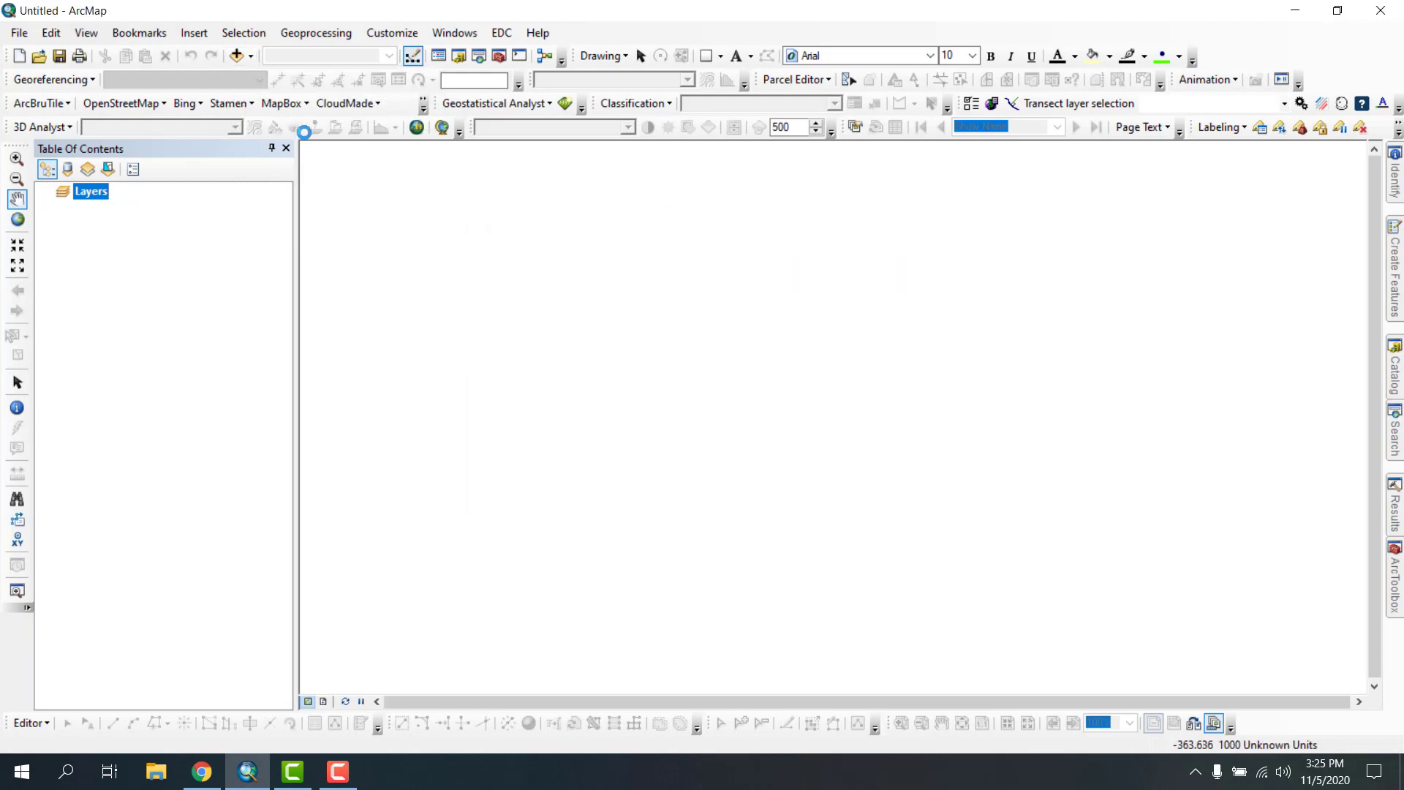
pyautogui.click(433, 231)
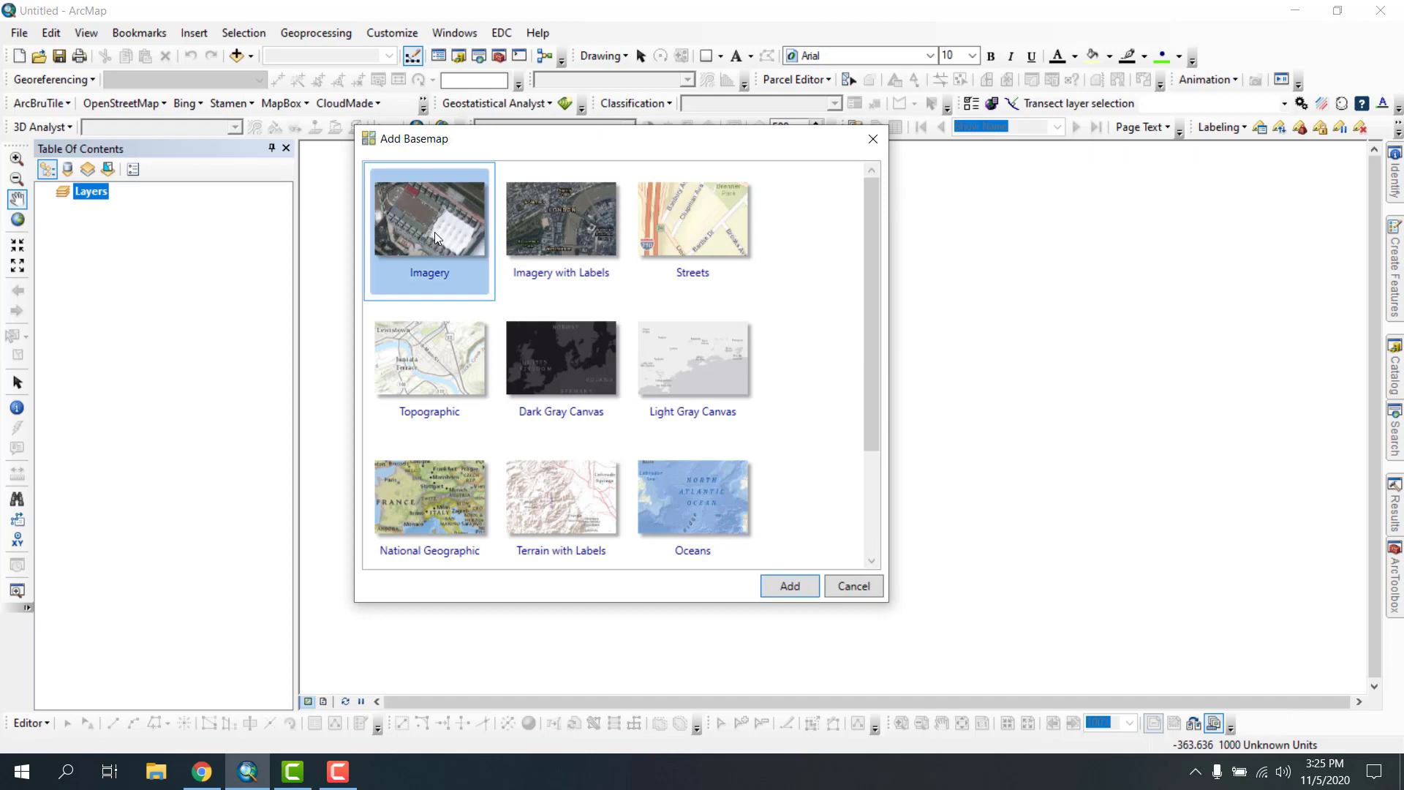
pyautogui.click(835, 593)
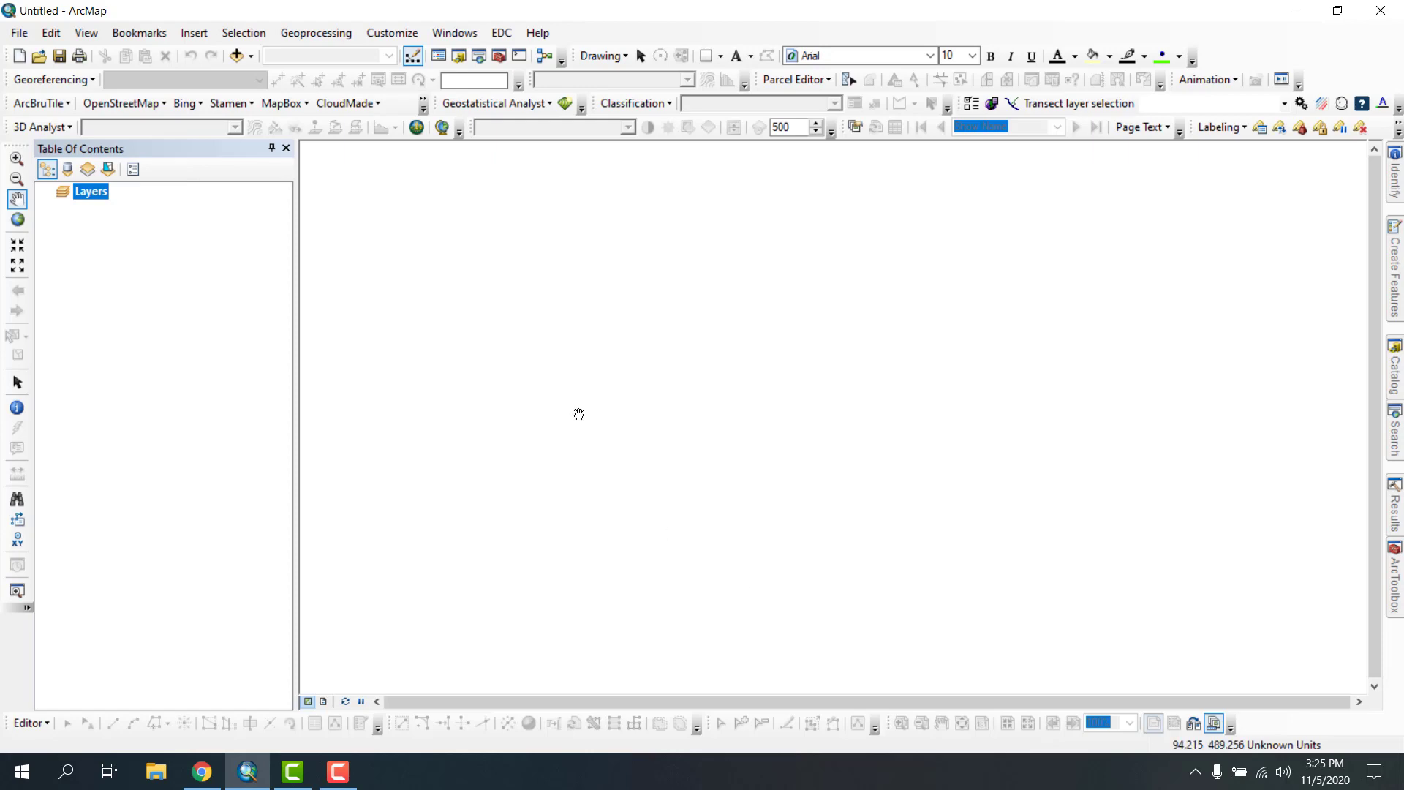
# - Add the Basemap_Kepri feature class from D:\PEKERJAAN\DATA\ArcGIS\BASEMAP.gdb to the map using Add Data
pyautogui.click(228, 58)
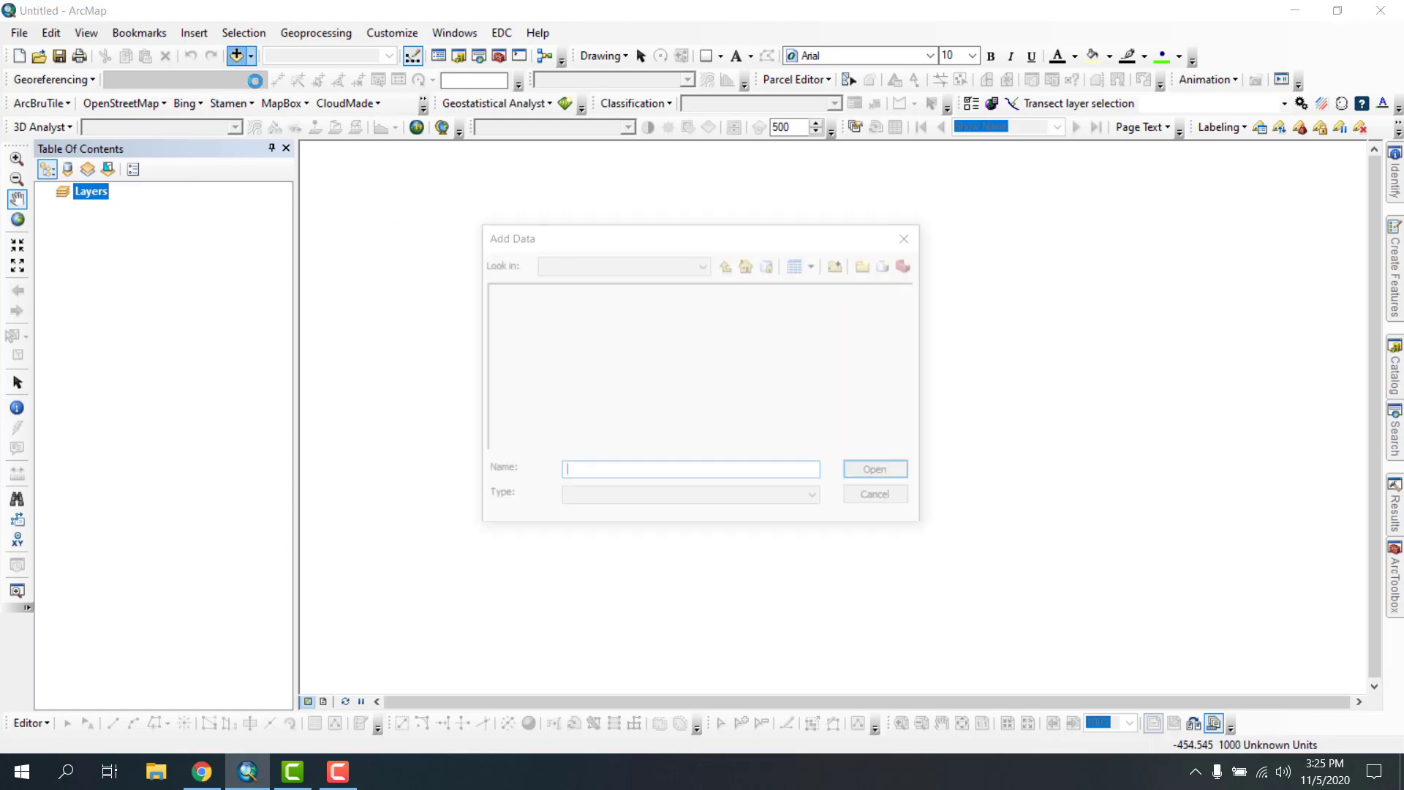
pyautogui.click(678, 271)
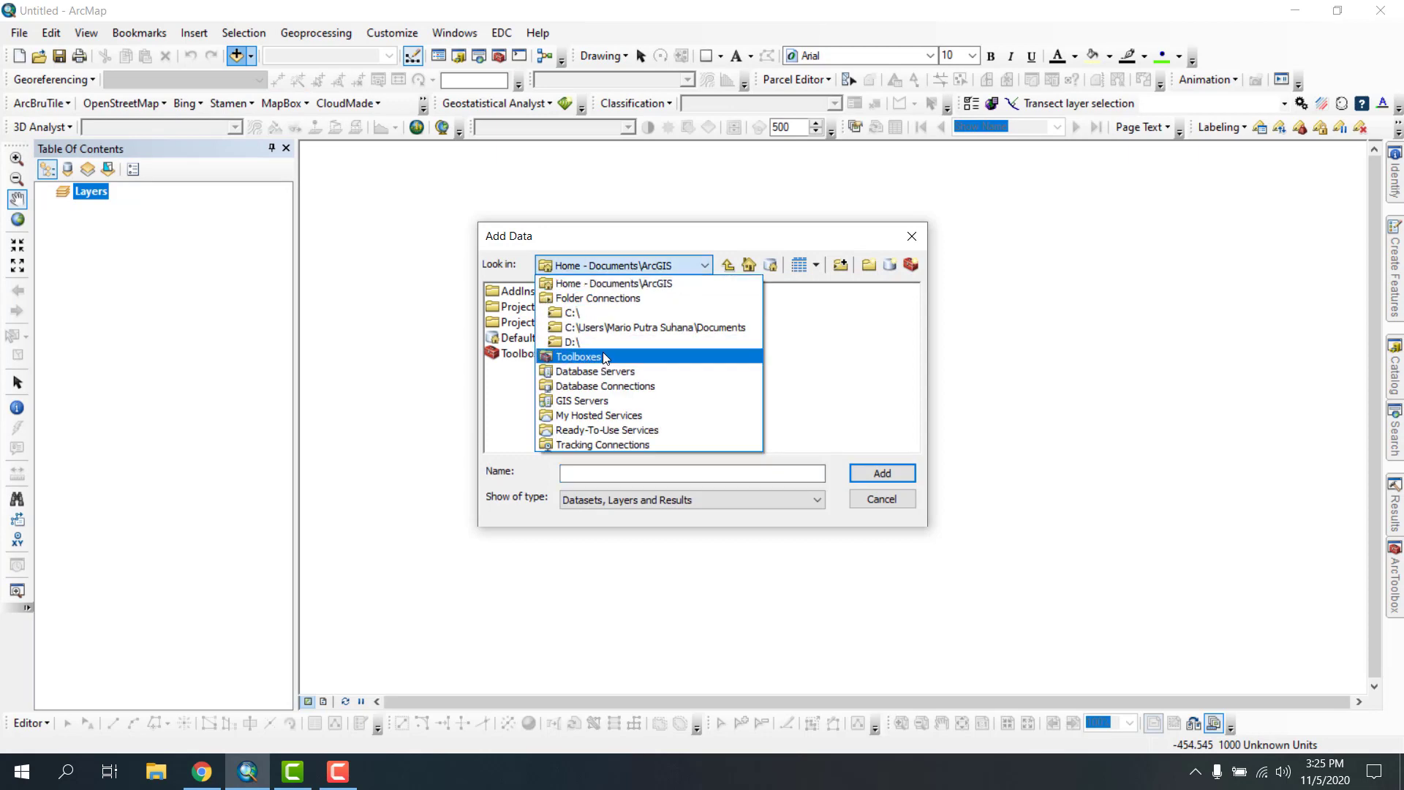
pyautogui.click(603, 351)
pyautogui.click(532, 340)
pyautogui.doubleClick(532, 340)
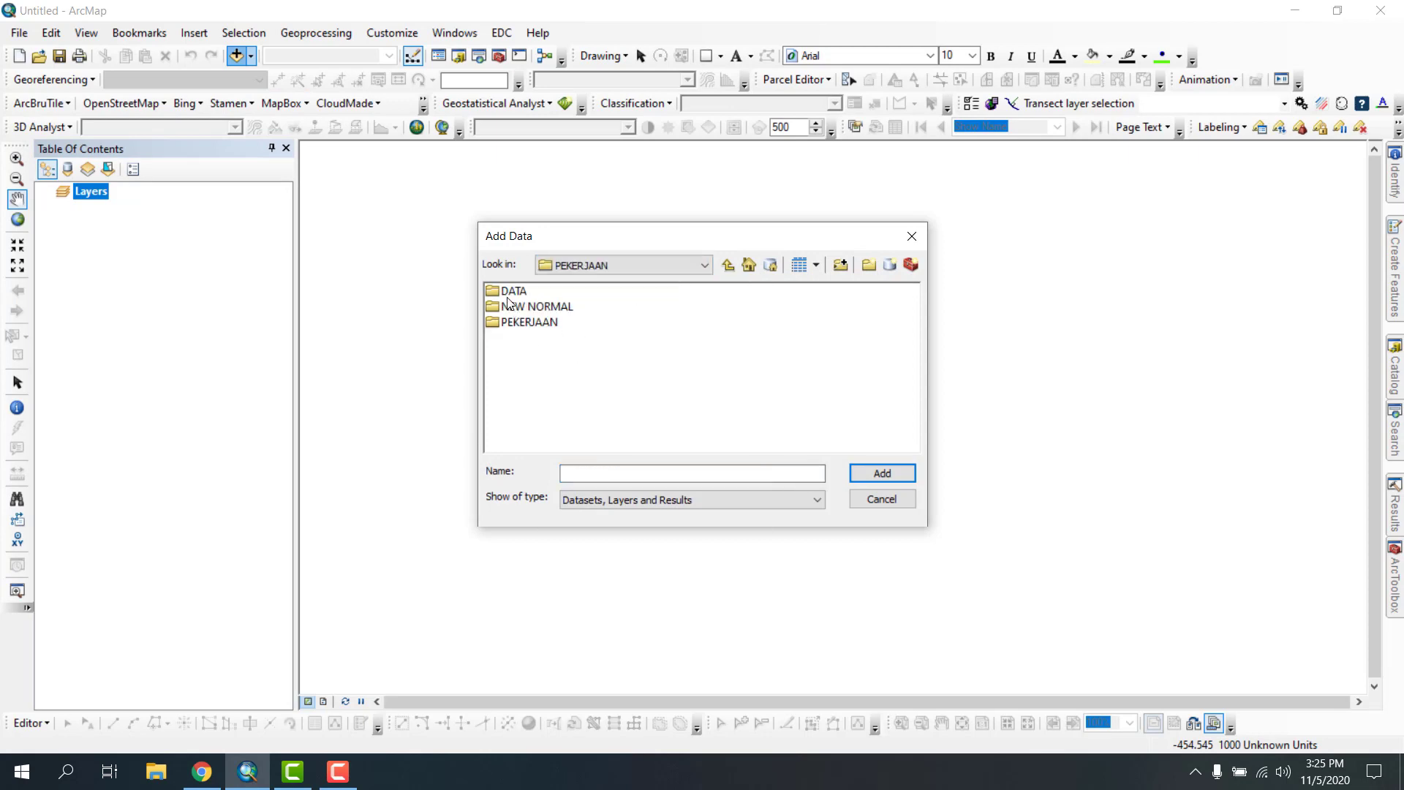
pyautogui.doubleClick(510, 294)
pyautogui.click(519, 313)
pyautogui.doubleClick(519, 309)
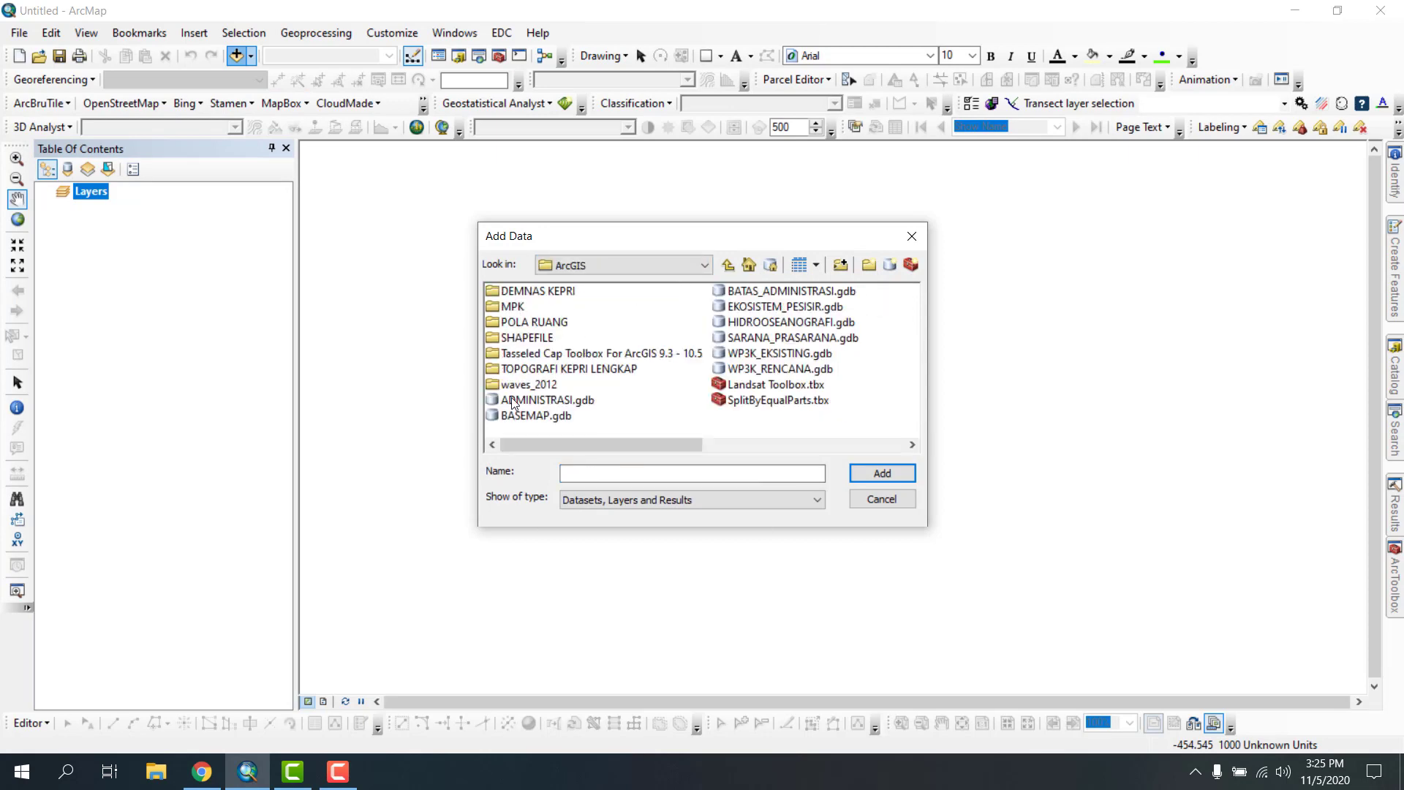
pyautogui.doubleClick(508, 414)
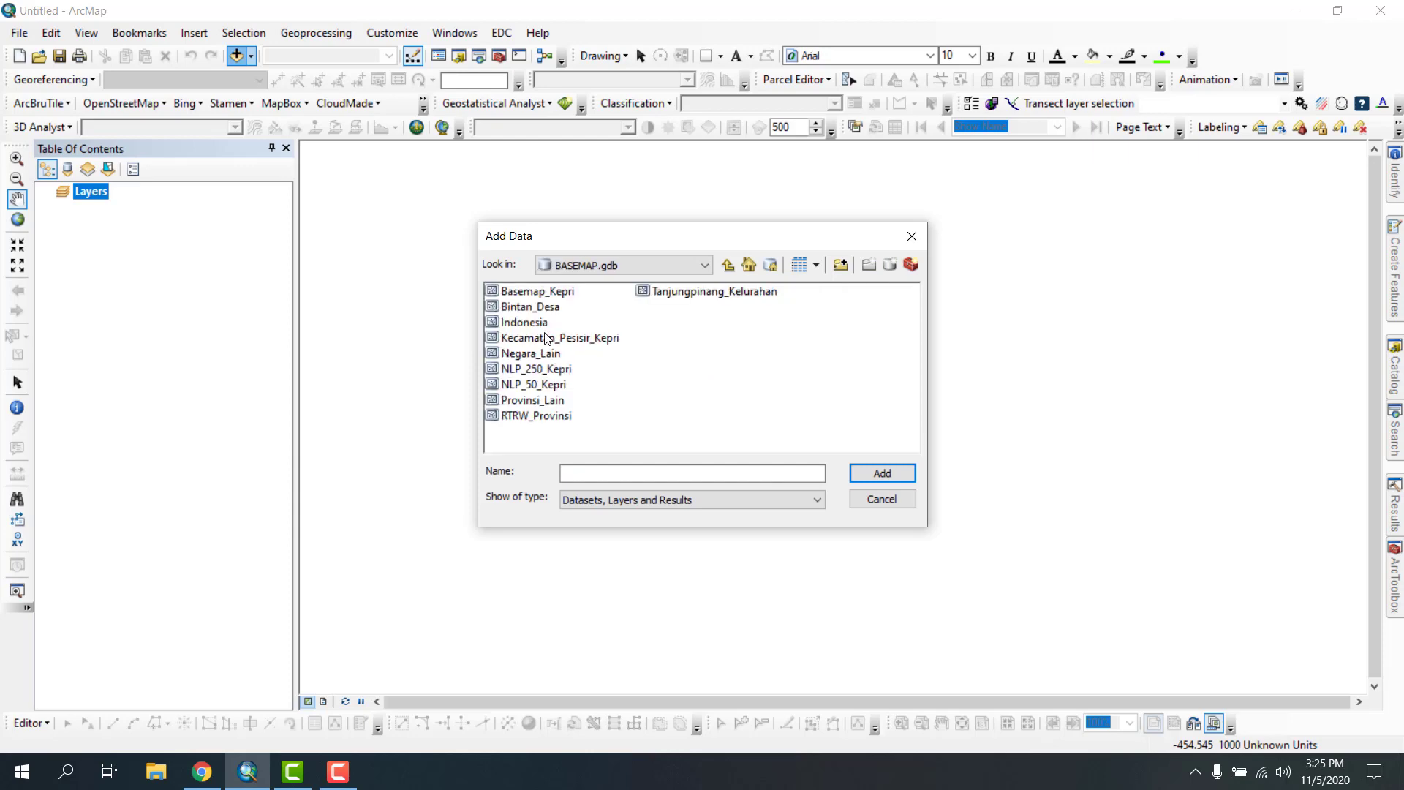
pyautogui.doubleClick(547, 291)
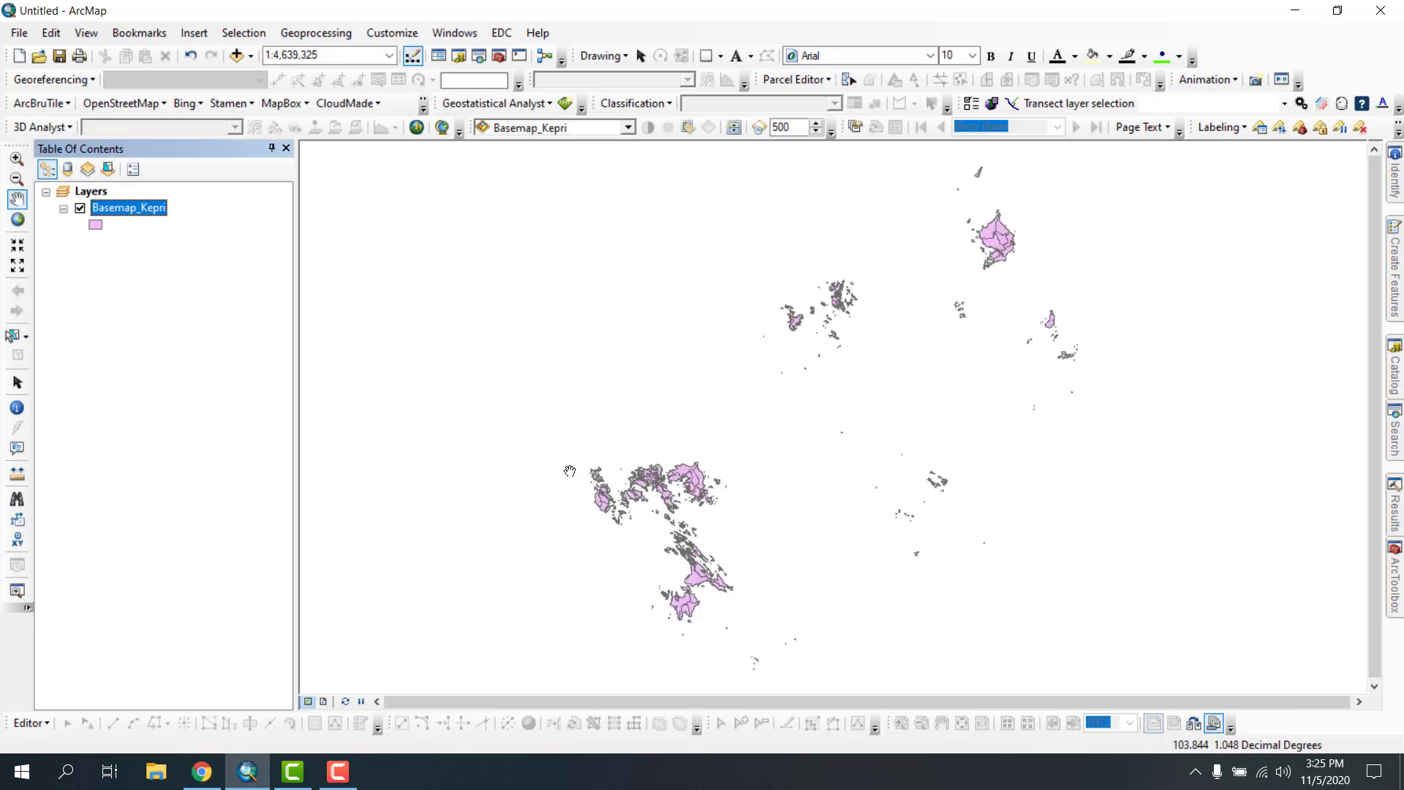
# - Add the Imagery basemap to the map, framing the large island in the southwestern group of Basemap_Kepri
pyautogui.click(16, 158)
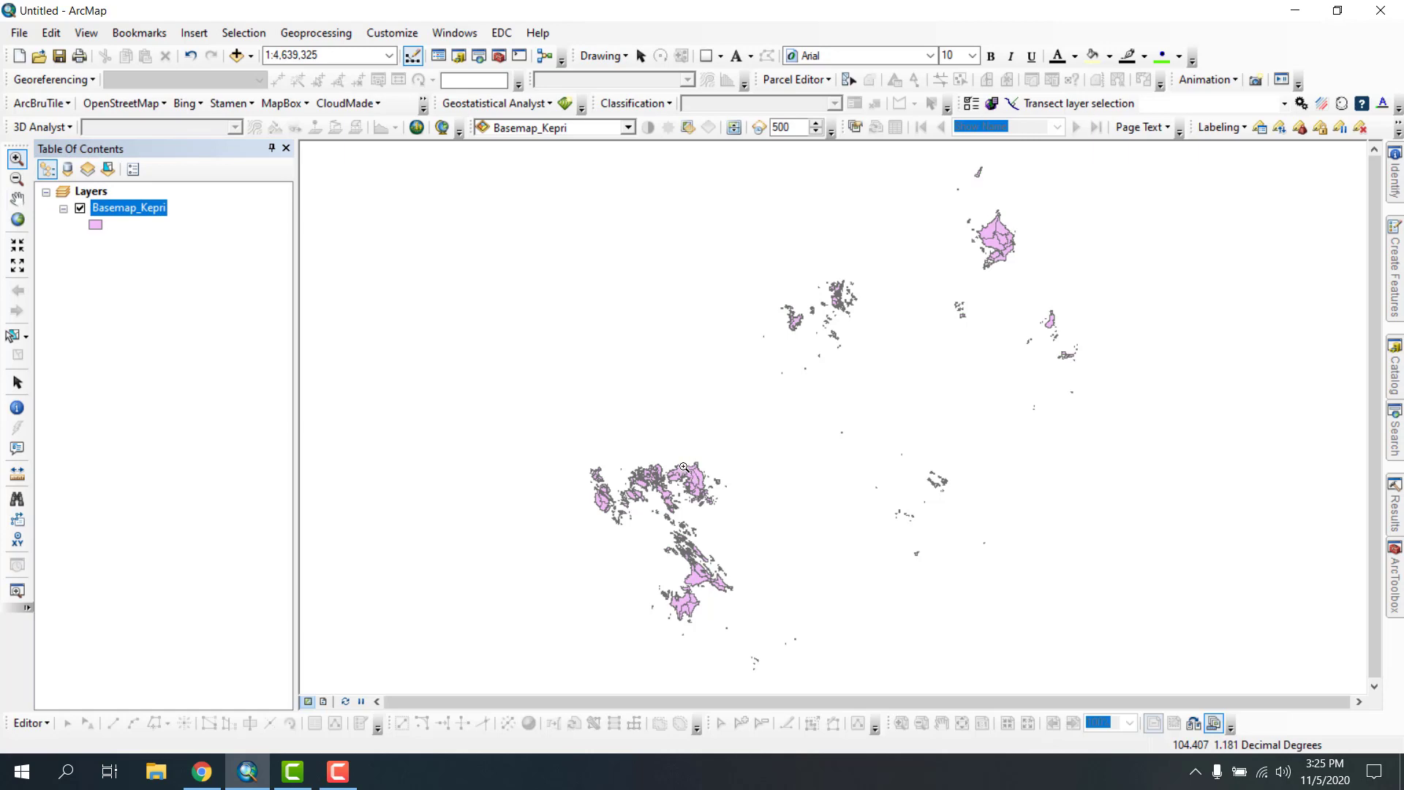
pyautogui.moveTo(658, 451); pyautogui.dragTo(740, 530)
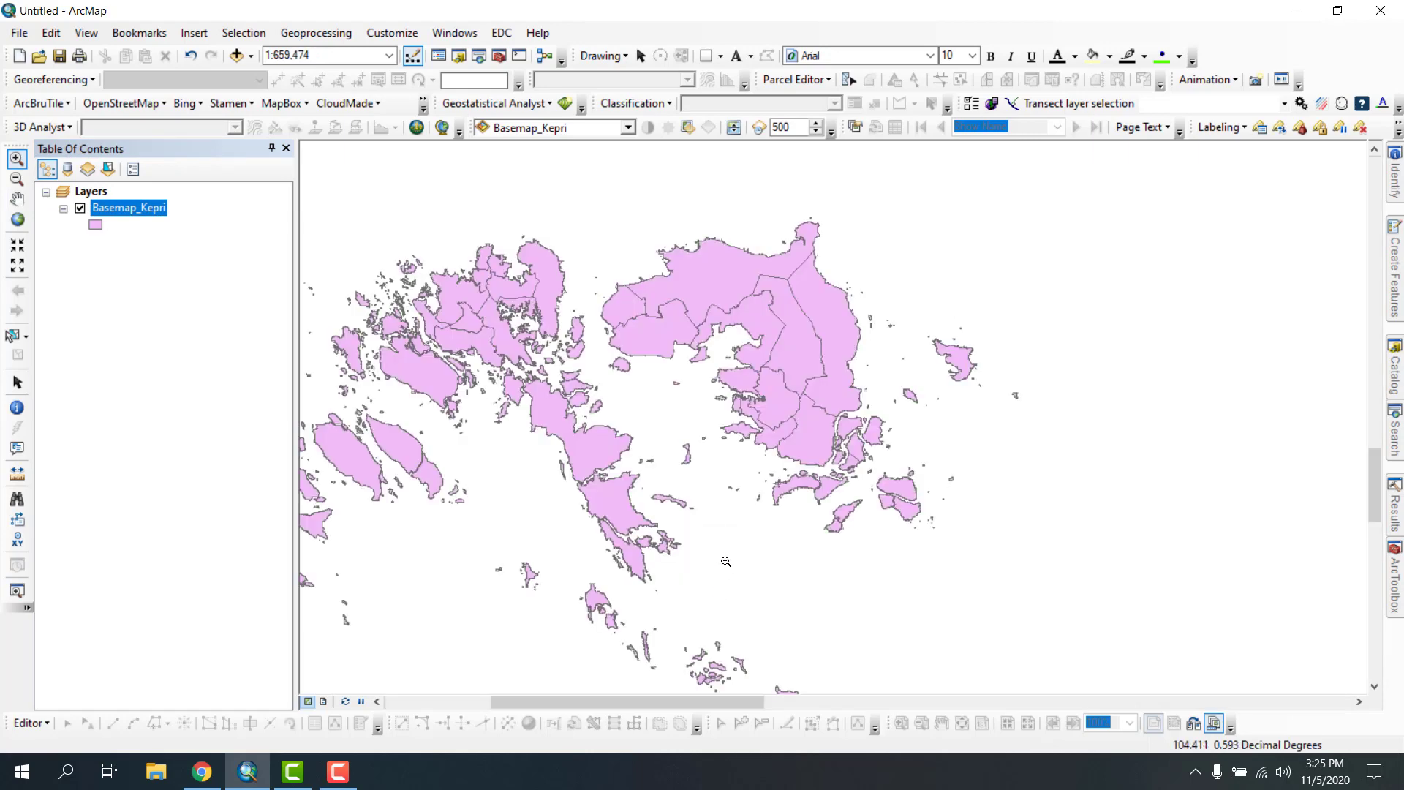
pyautogui.moveTo(599, 194); pyautogui.dragTo(1011, 595)
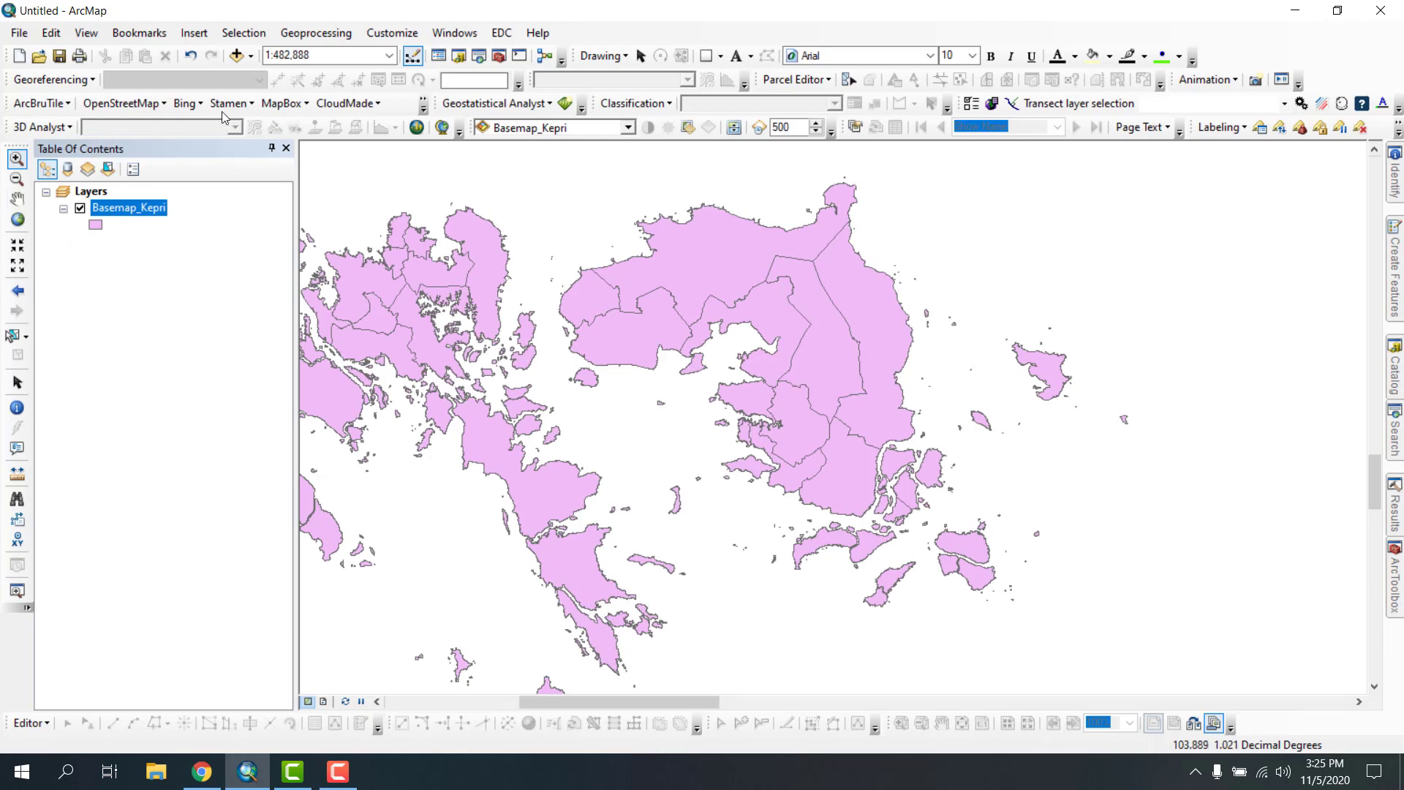
pyautogui.click(251, 57)
pyautogui.click(272, 95)
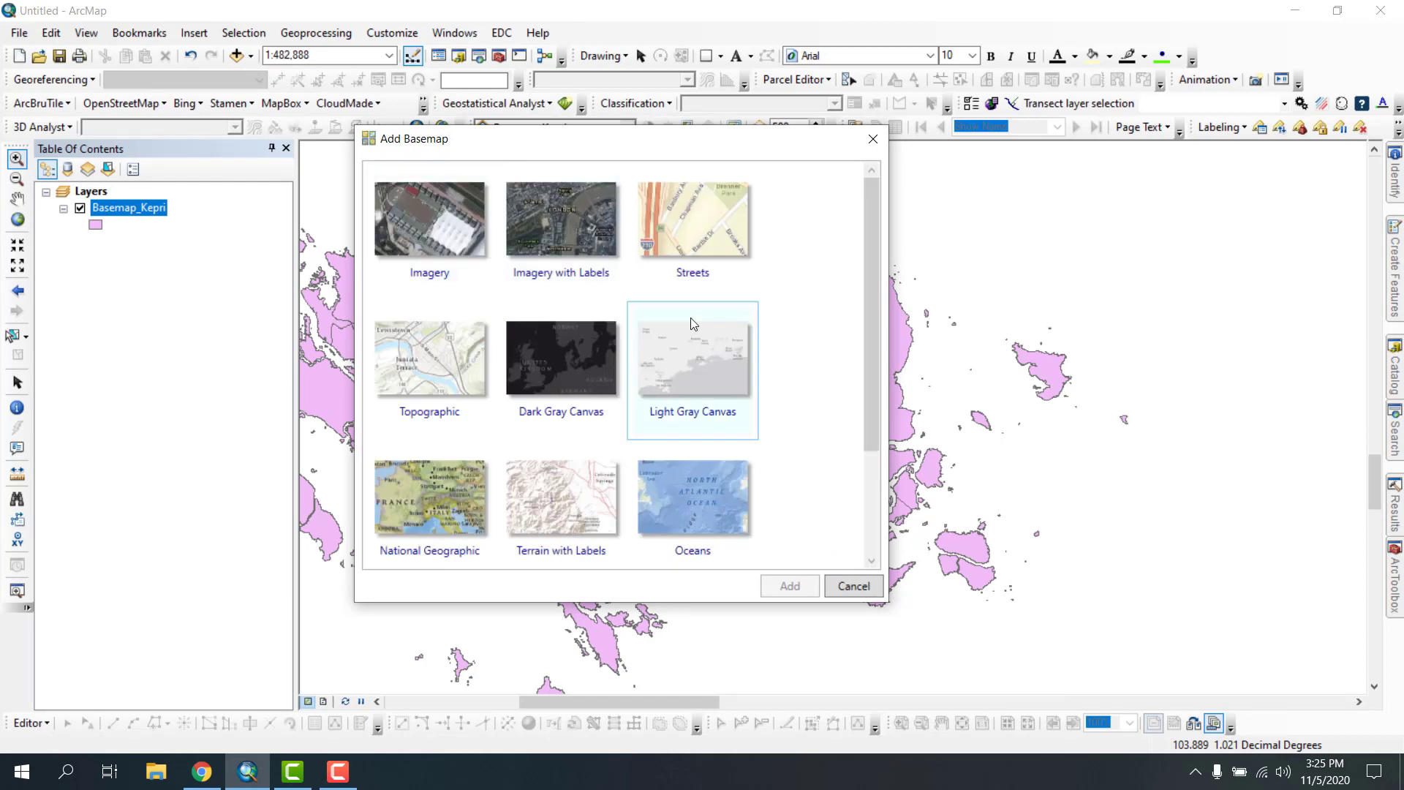
pyautogui.click(466, 244)
pyautogui.click(801, 586)
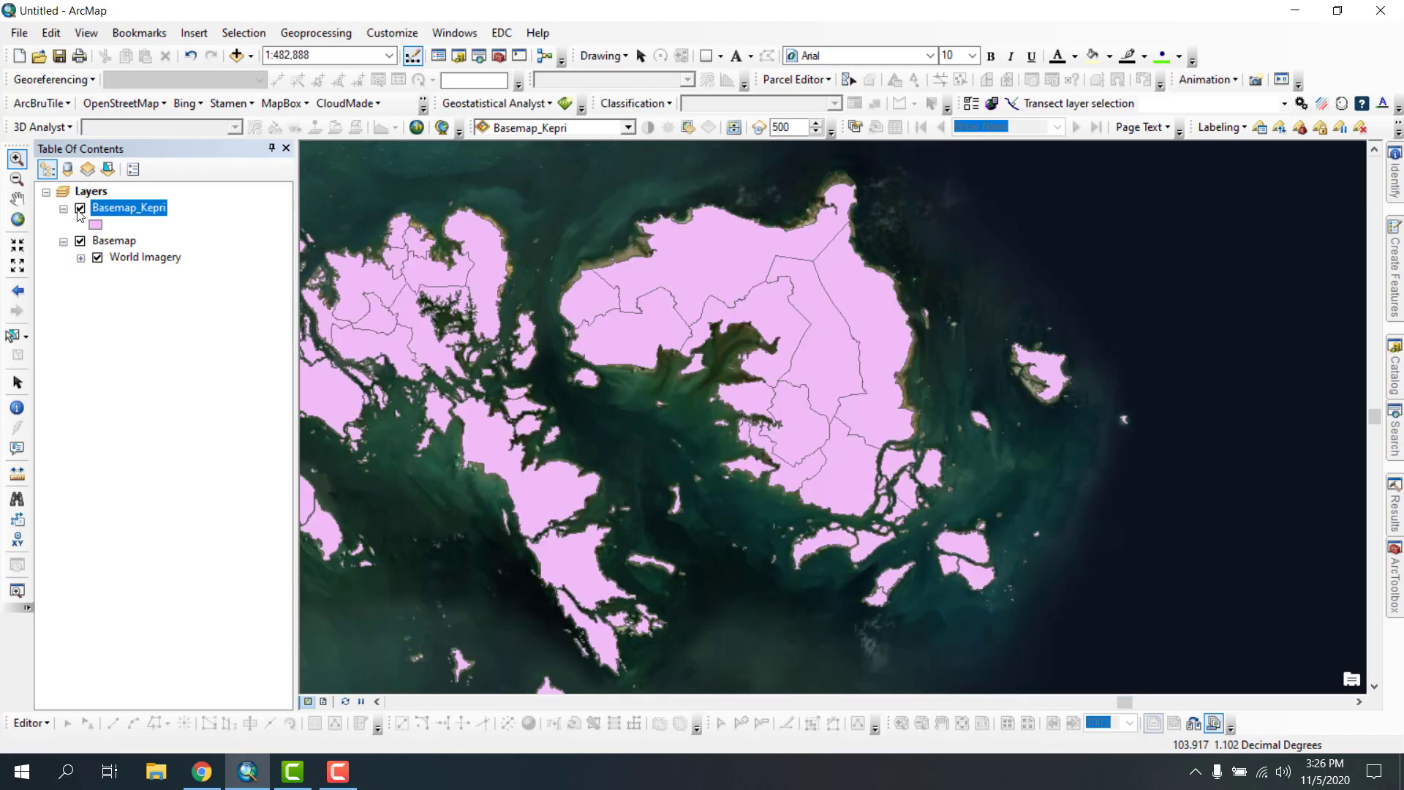
# - Hide the Basemap_Kepri layer and remove the Basemap group containing World Imagery from the map
pyautogui.click(80, 209)
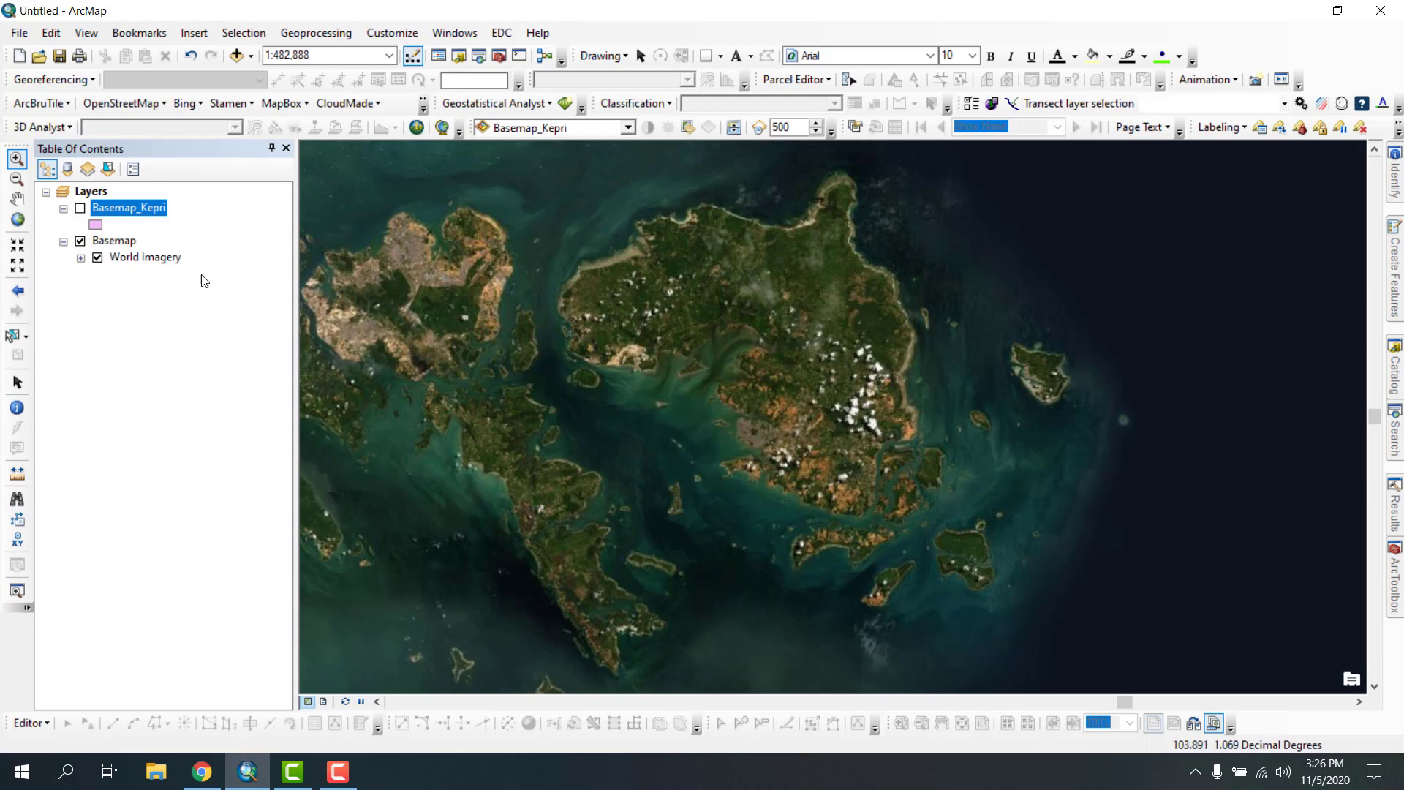
pyautogui.click(18, 219)
pyautogui.rightClick(123, 246)
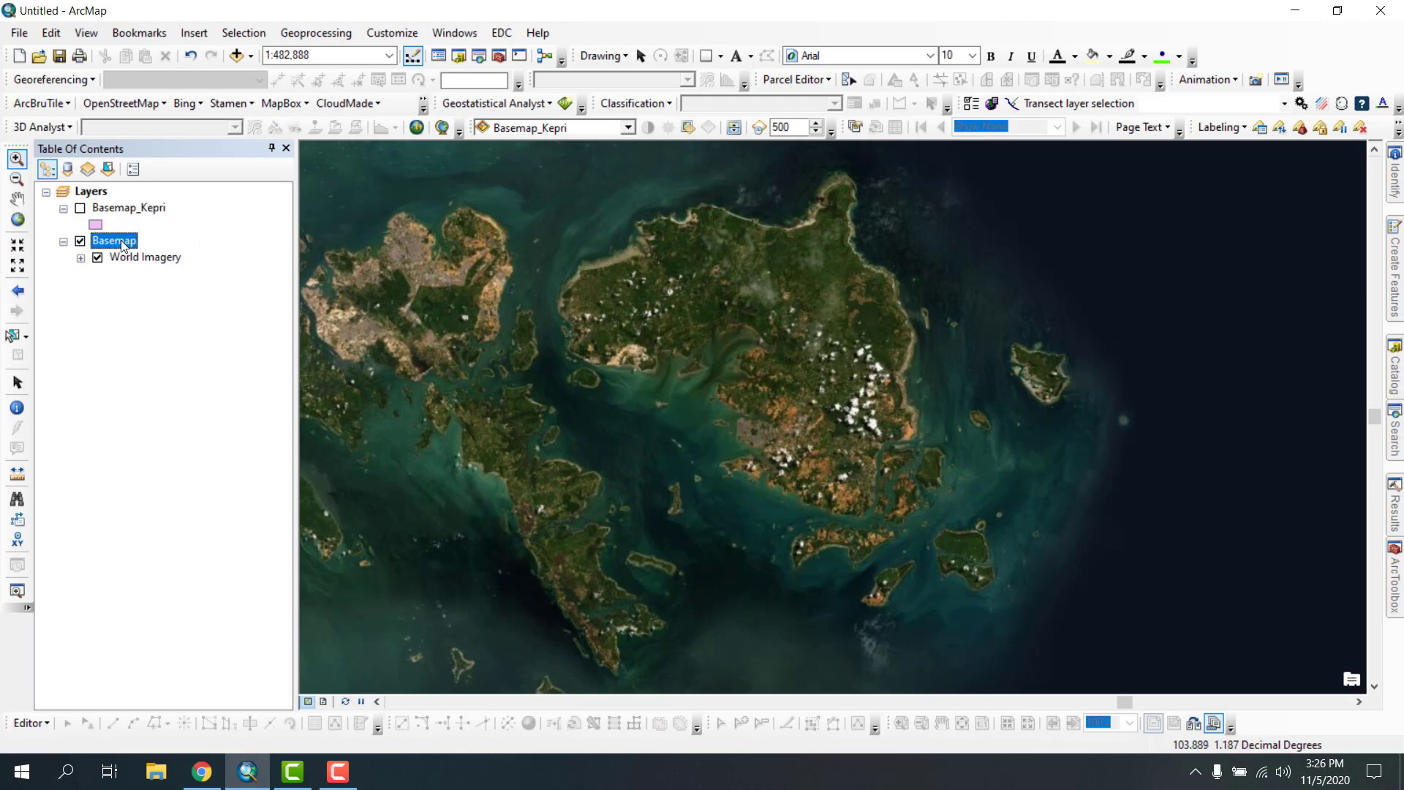
pyautogui.click(176, 334)
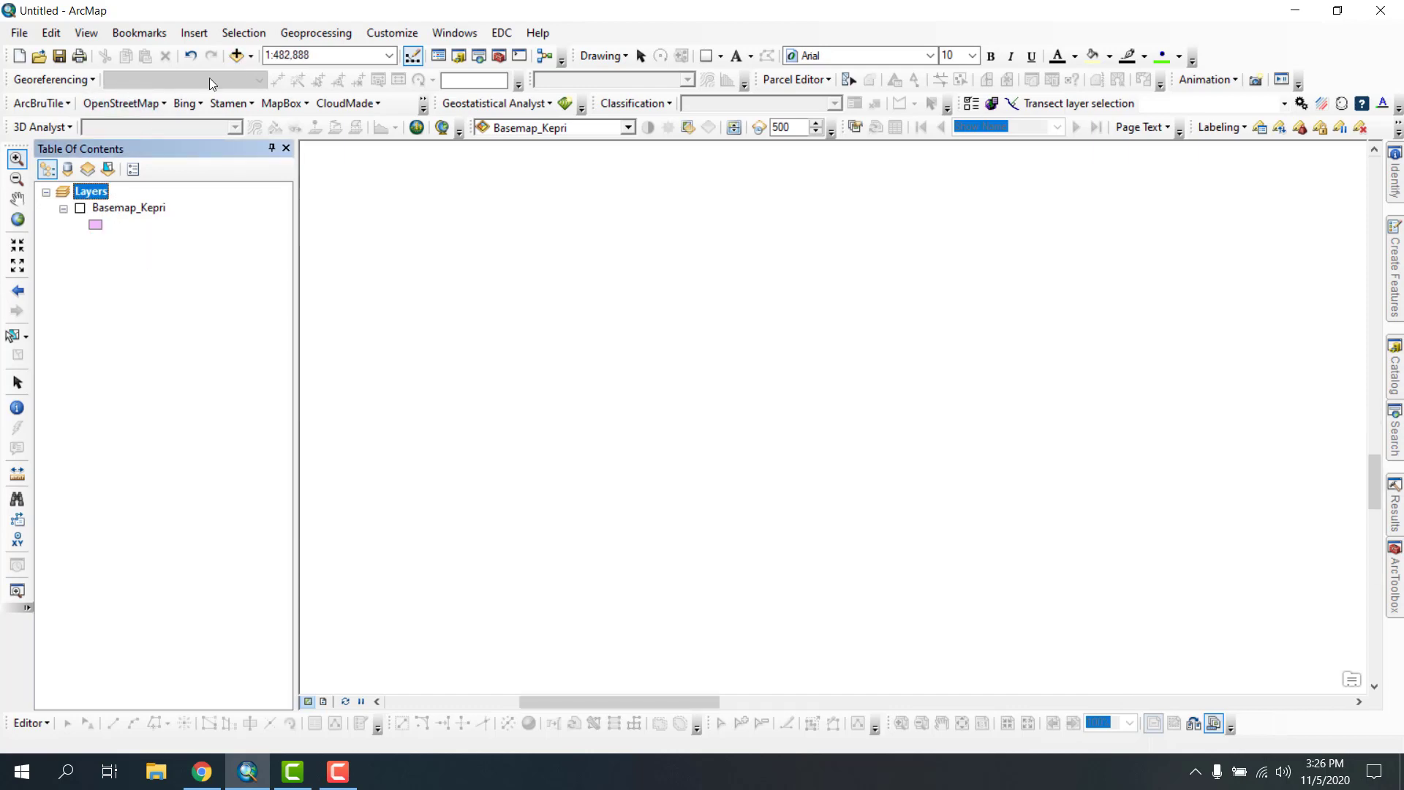
# - Add the Tanjungpinang_Kelurahan feature class from BASEMAP.gdb to the map using Add Data
pyautogui.click(238, 64)
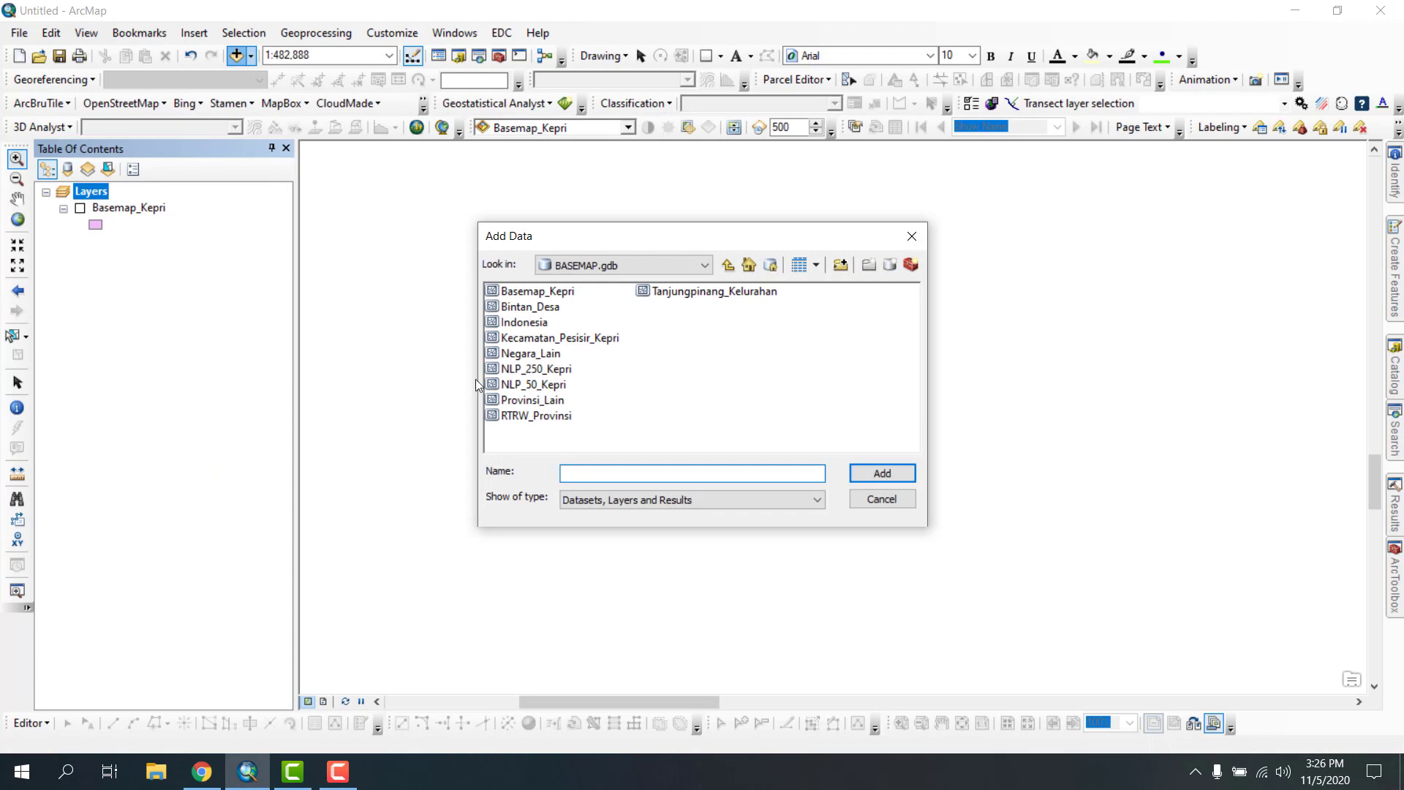
pyautogui.click(911, 236)
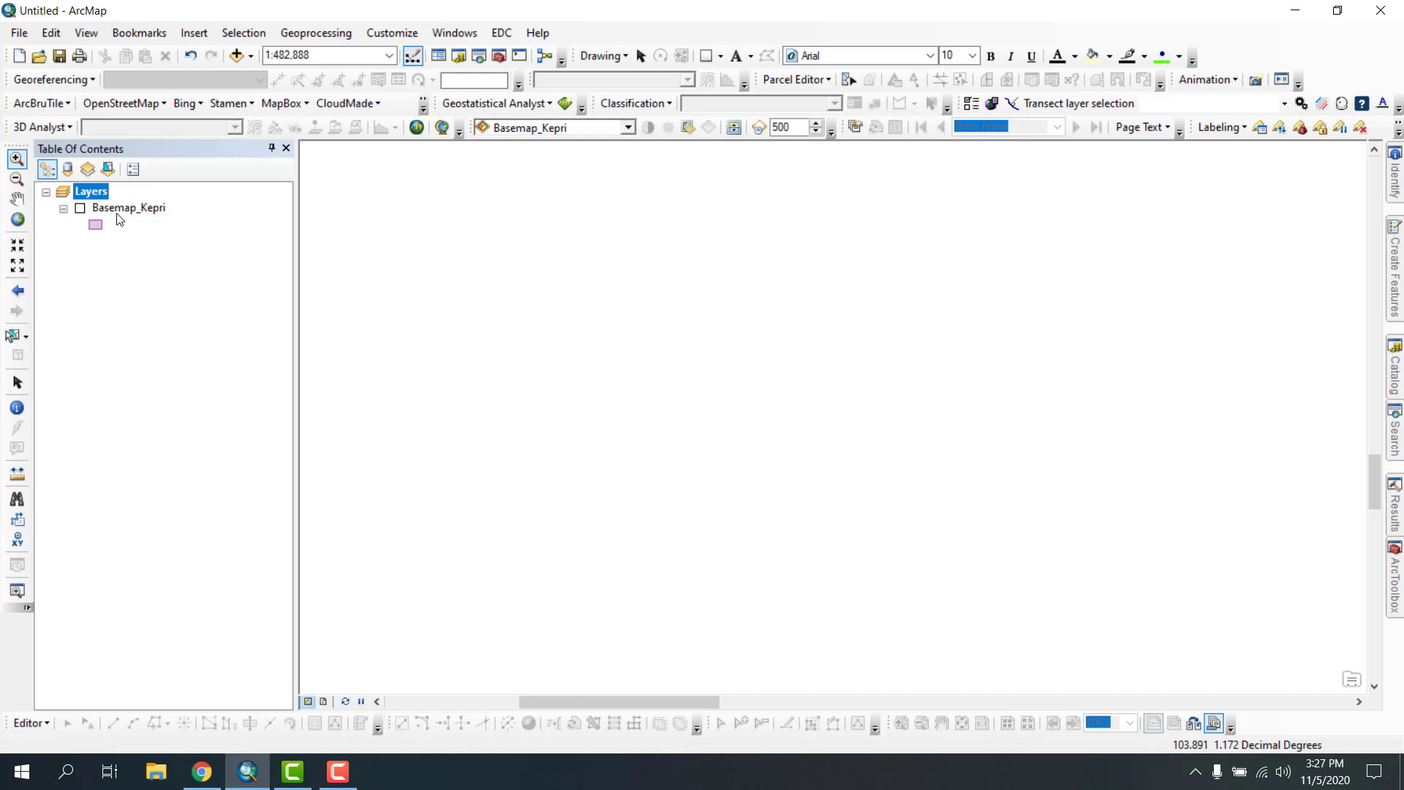
pyautogui.click(237, 56)
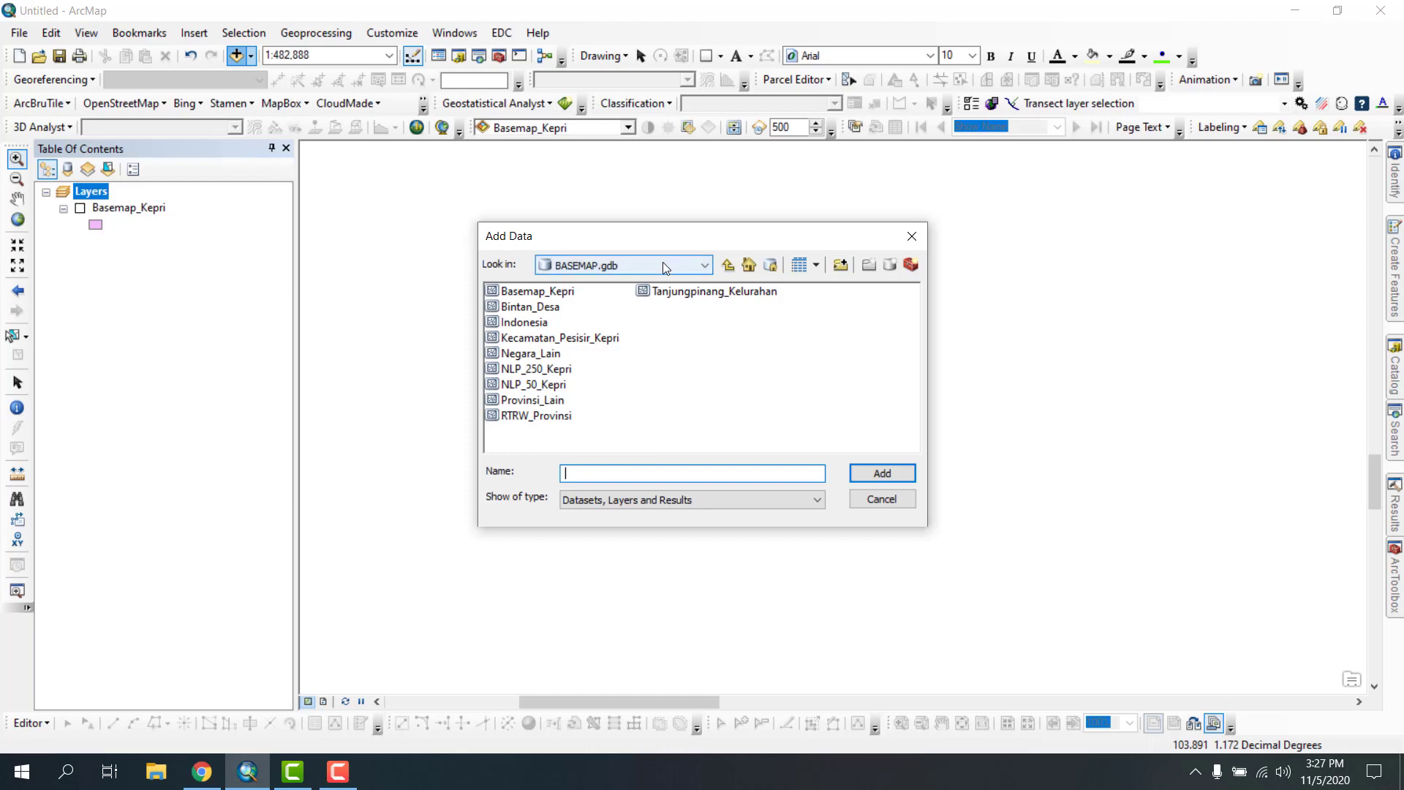
pyautogui.click(664, 265)
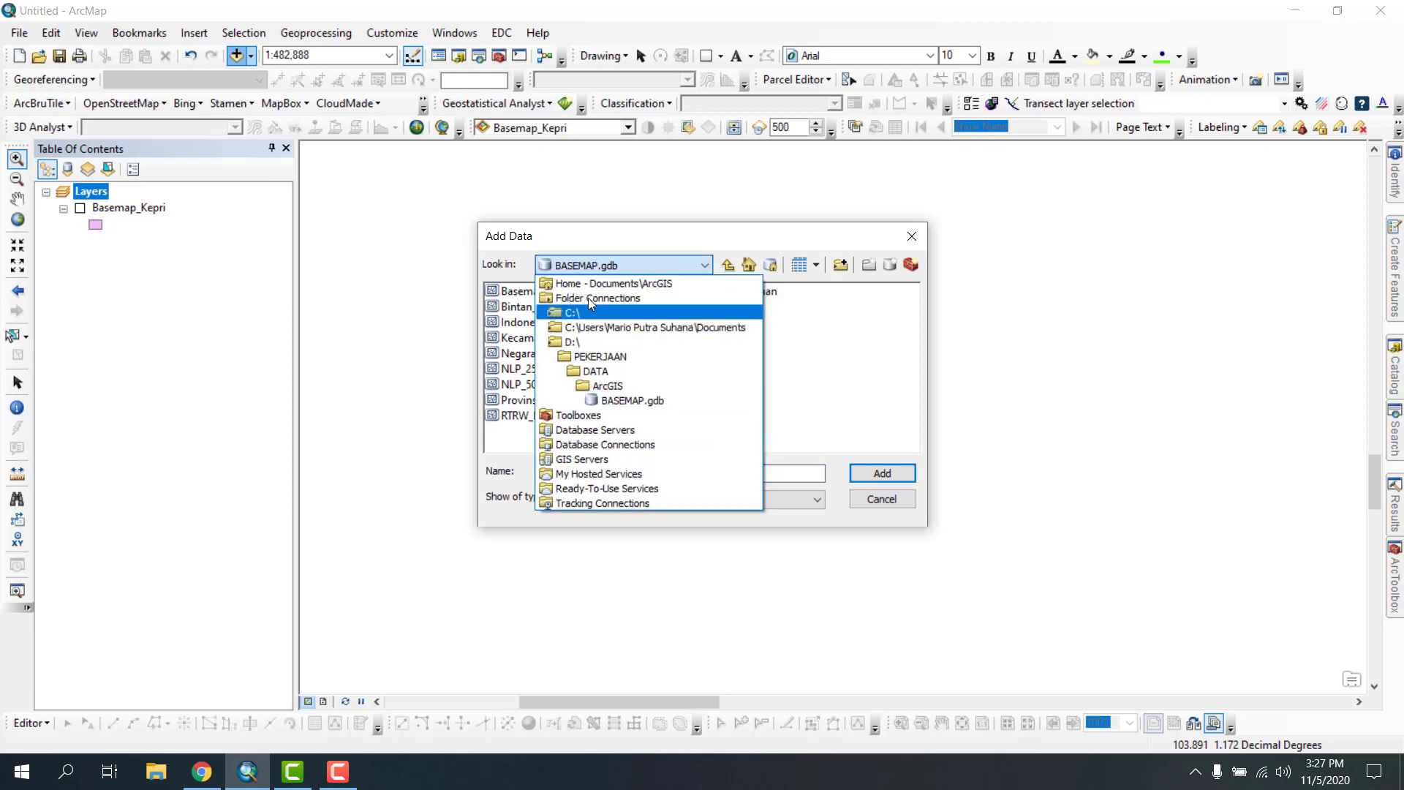
pyautogui.click(594, 263)
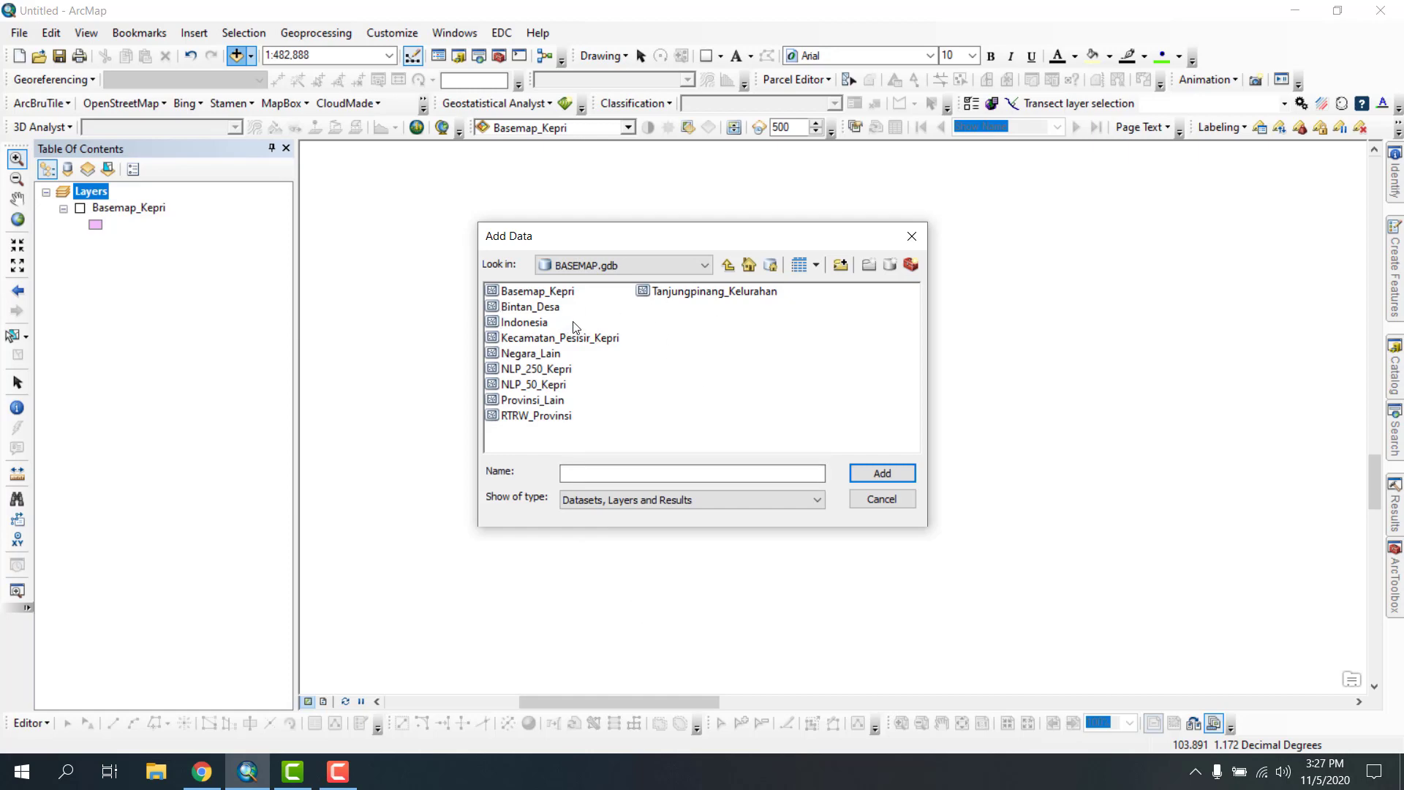
pyautogui.click(645, 294)
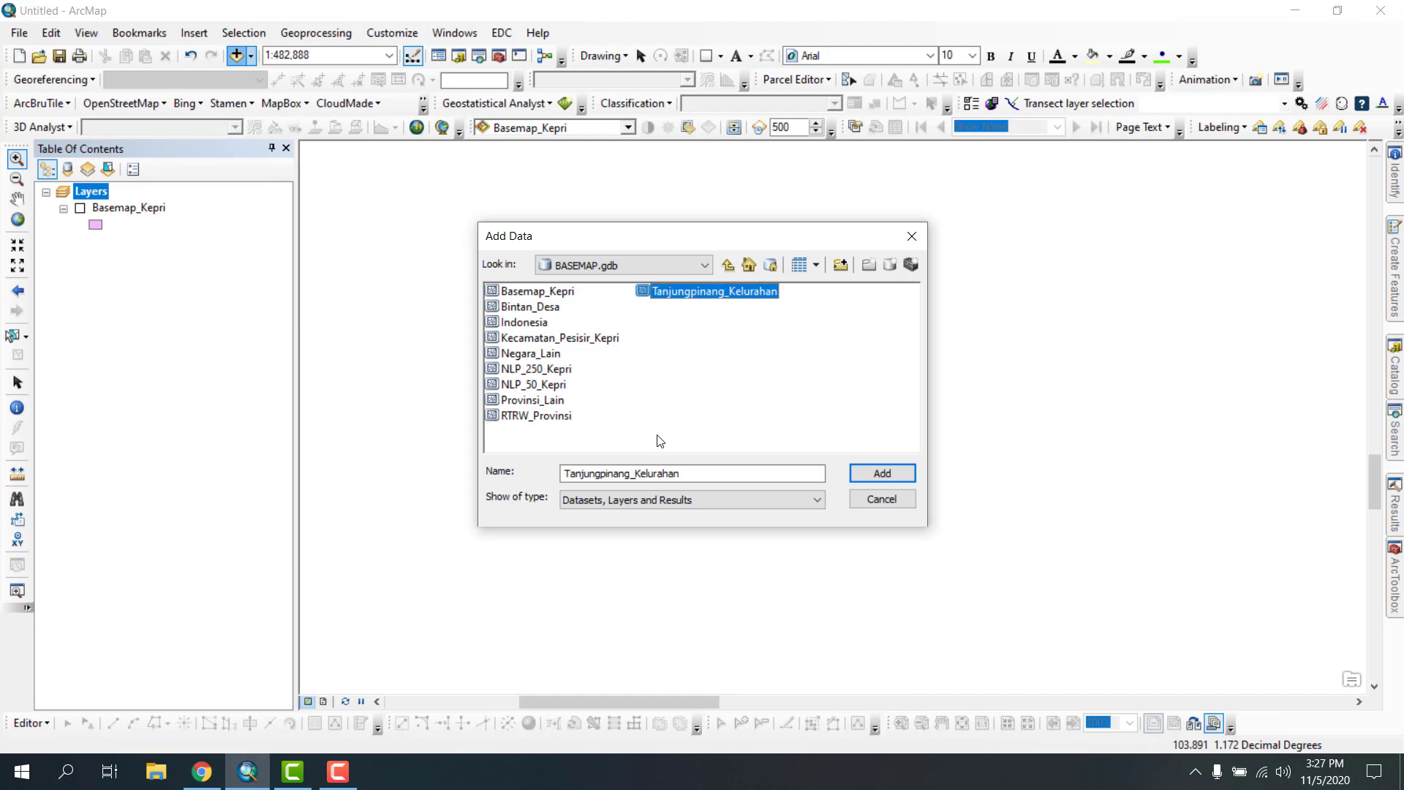
pyautogui.click(876, 474)
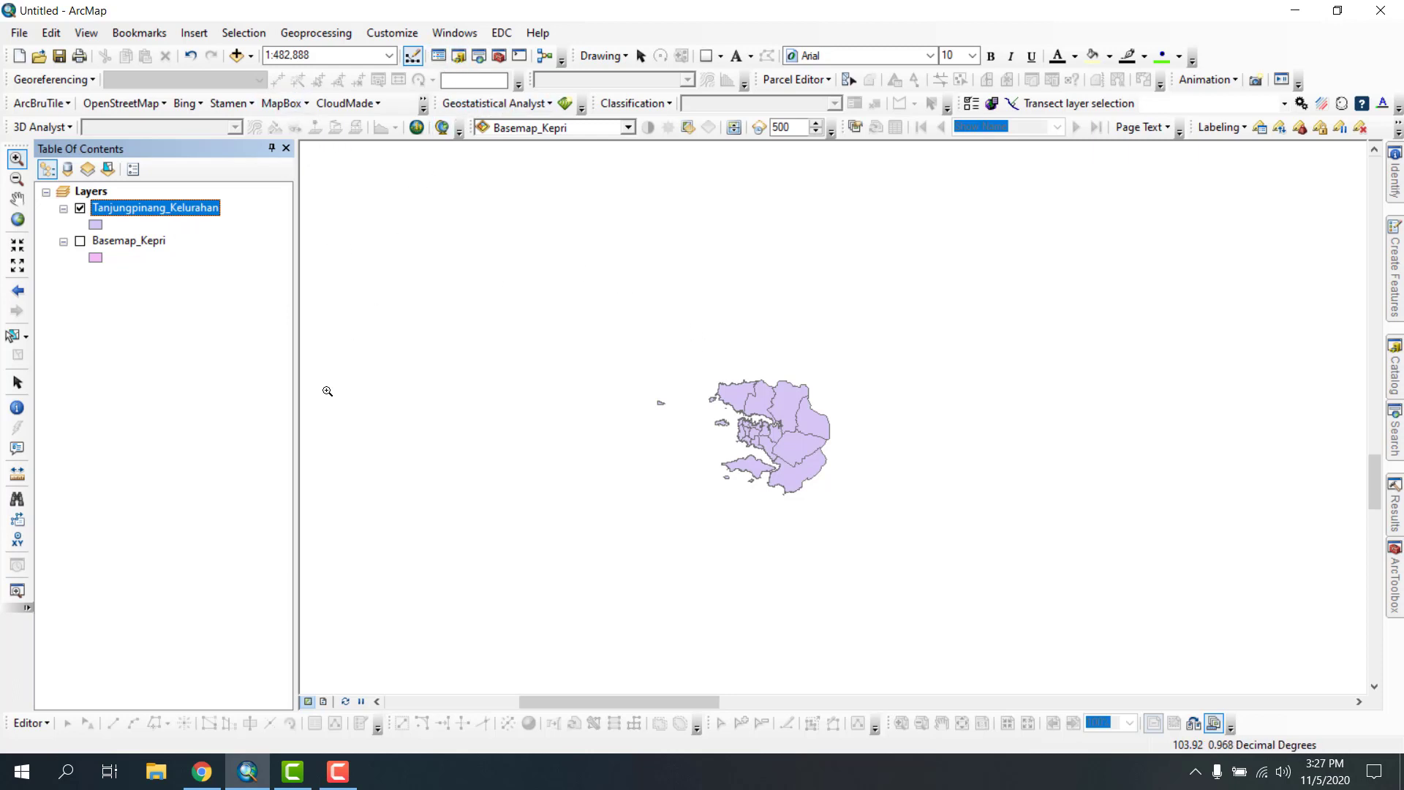
# - Add the Bintan_Desa feature class from D:\PEKERJAAN\DATA\ArcGIS\BASEMAP.gdb to the map through the Catalog
pyautogui.click(458, 56)
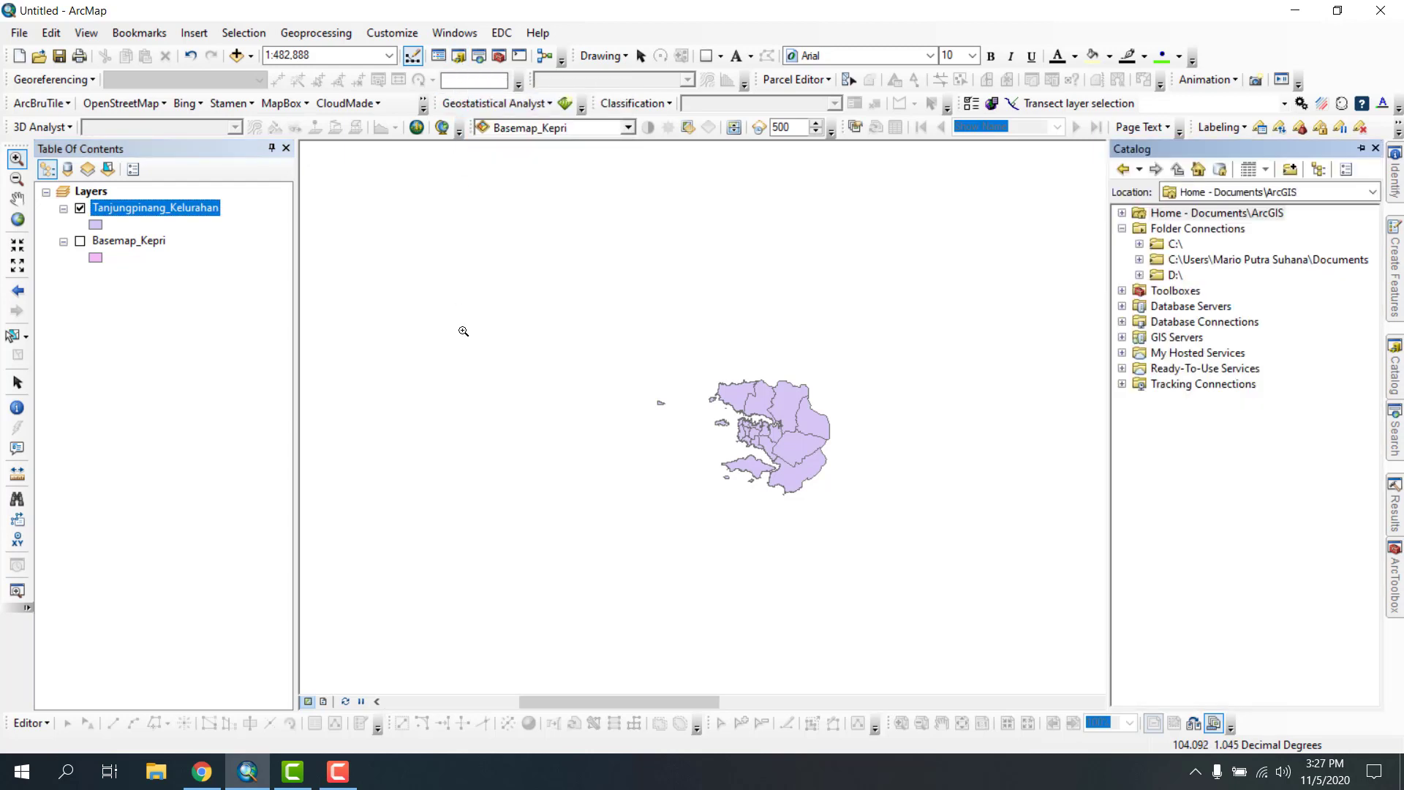
pyautogui.click(1158, 276)
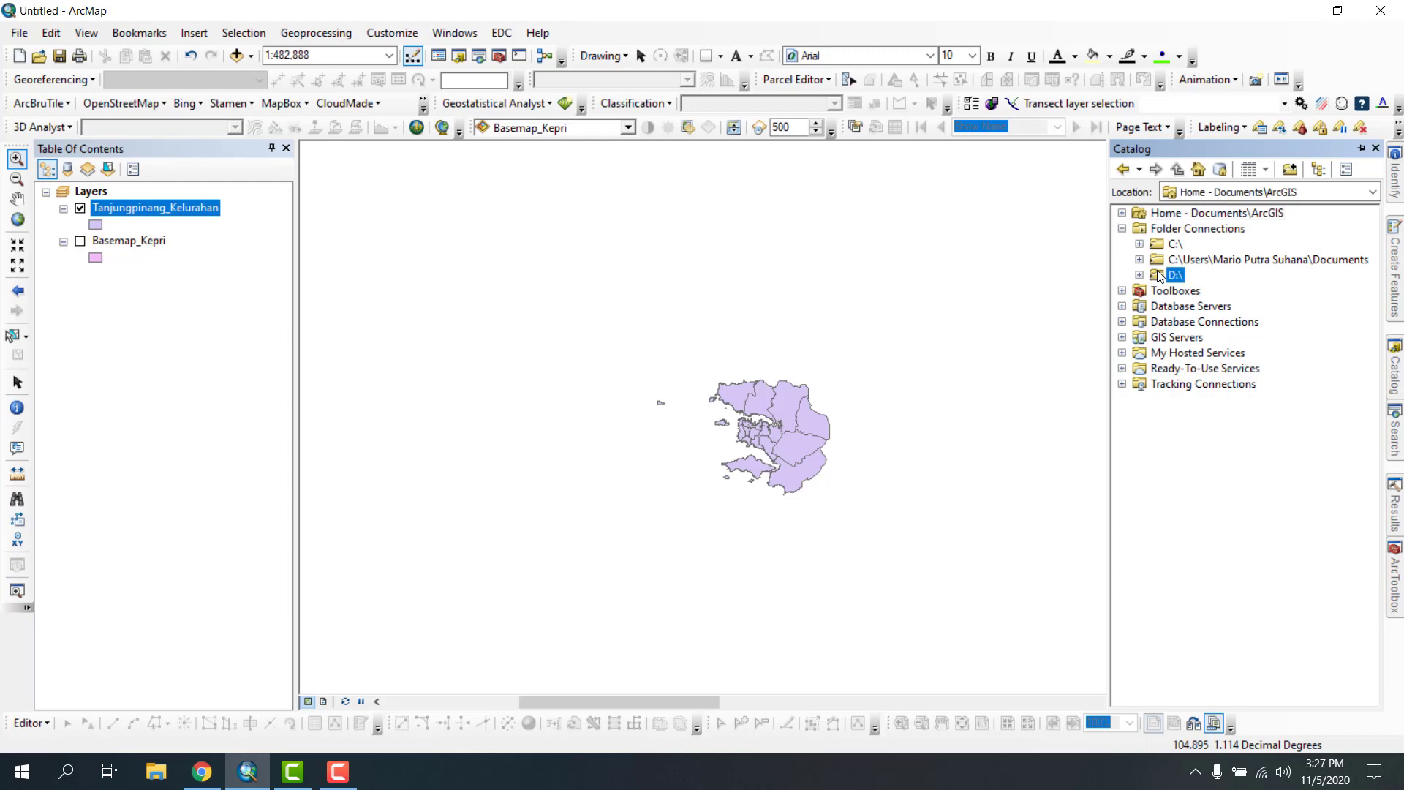
pyautogui.doubleClick(1158, 276)
pyautogui.doubleClick(1203, 338)
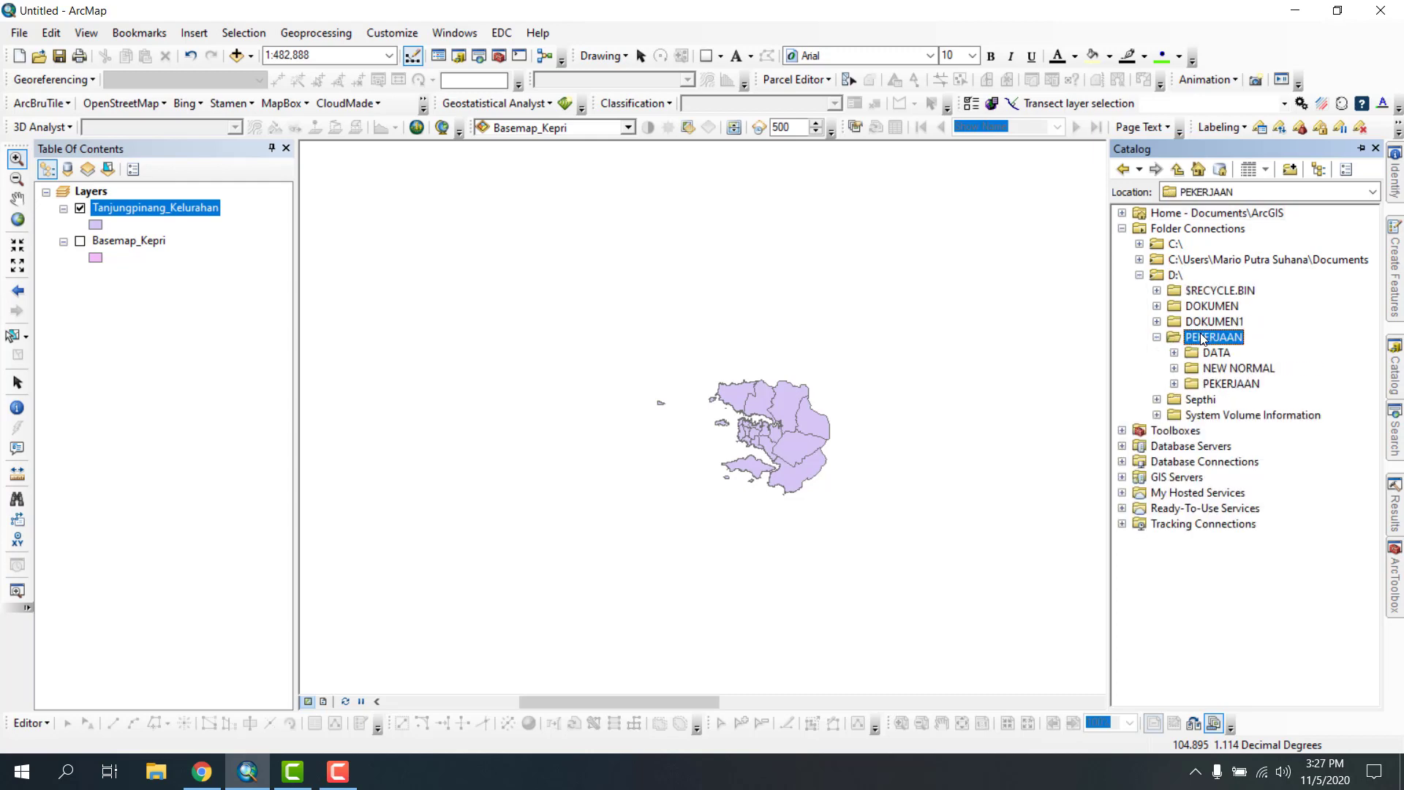
pyautogui.doubleClick(1215, 353)
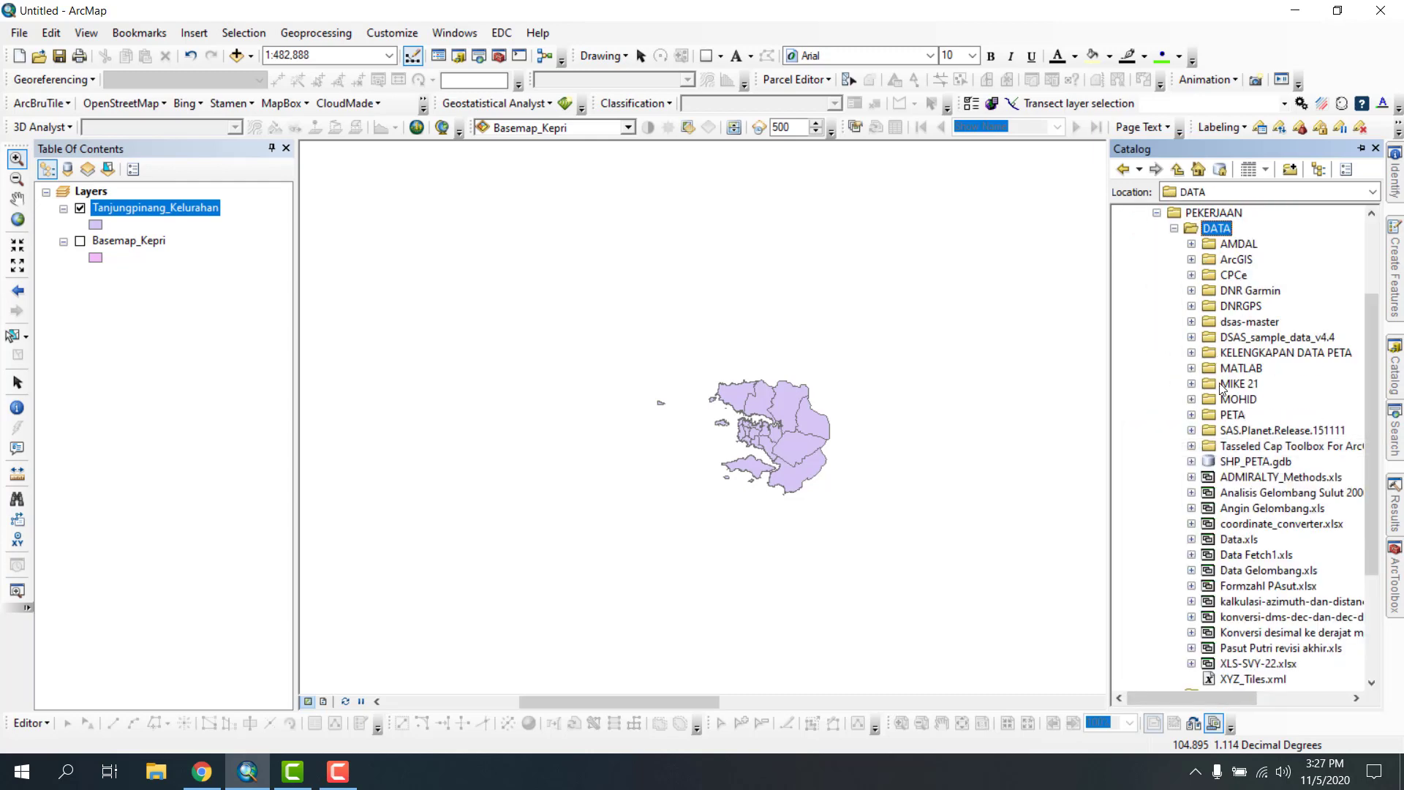
pyautogui.doubleClick(1228, 262)
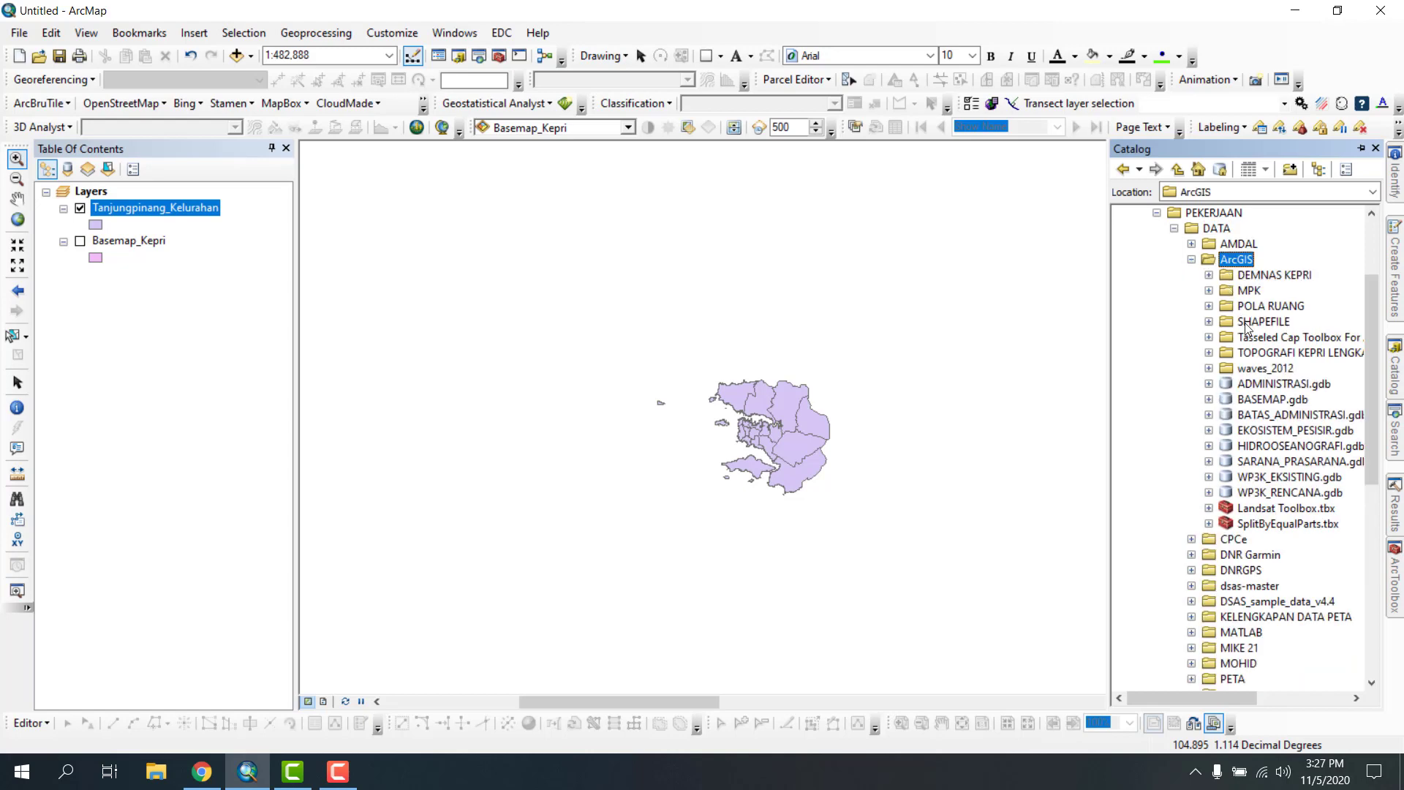
pyautogui.doubleClick(1273, 399)
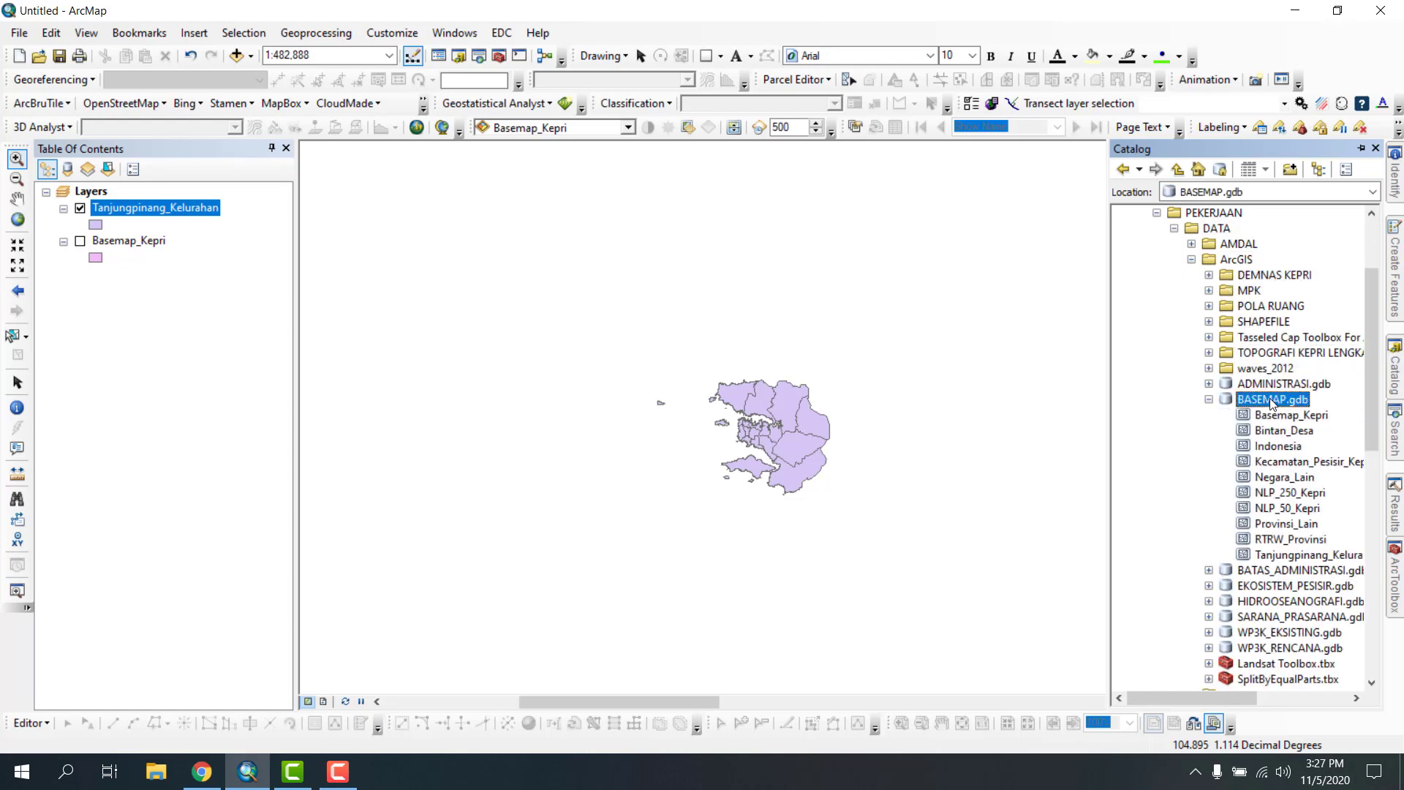
pyautogui.click(1297, 434)
pyautogui.moveTo(1296, 435); pyautogui.dragTo(600, 333)
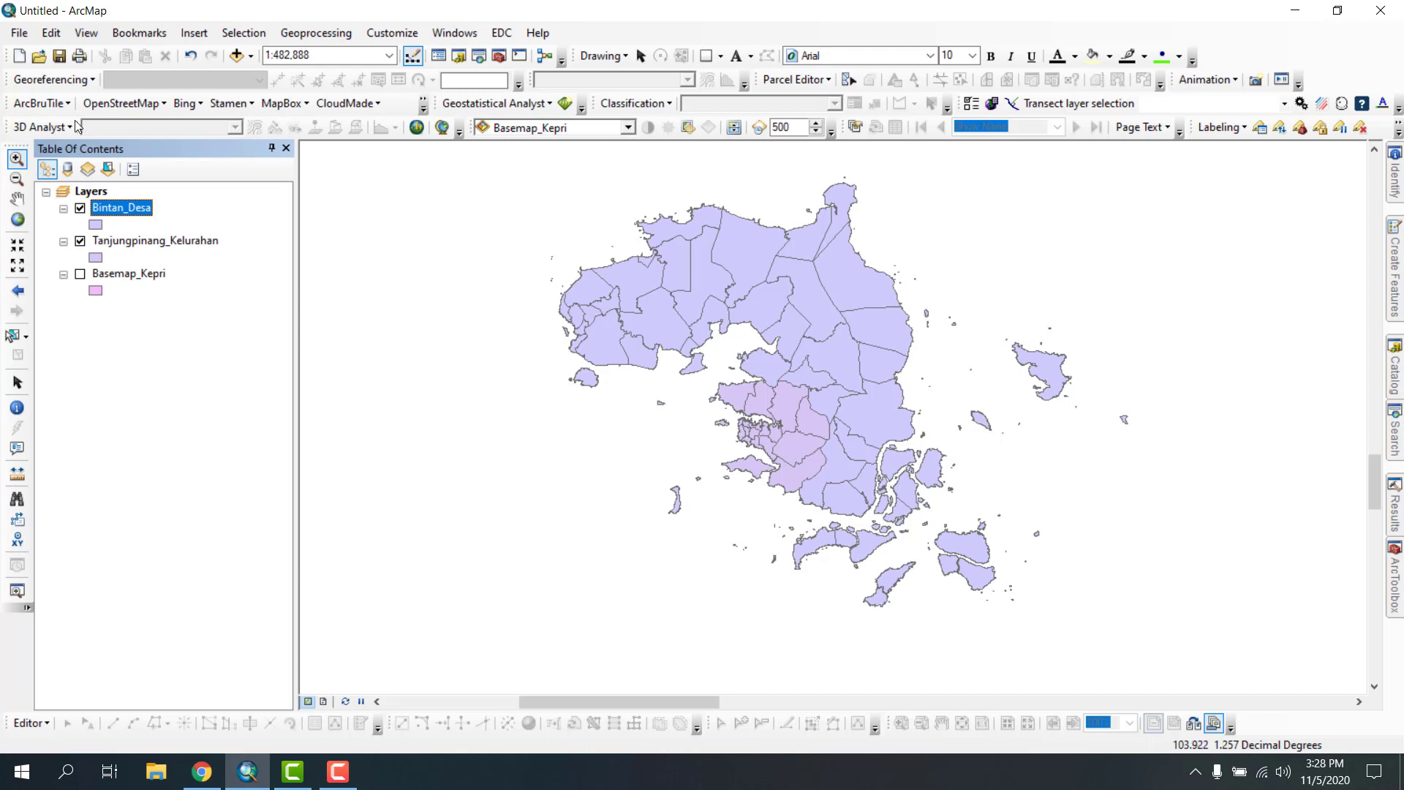
# - Hide the Bintan_Desa layer and add the Batas_Desa feature class from BATAS_ADMINISTRASI.gdb to the map
pyautogui.click(81, 209)
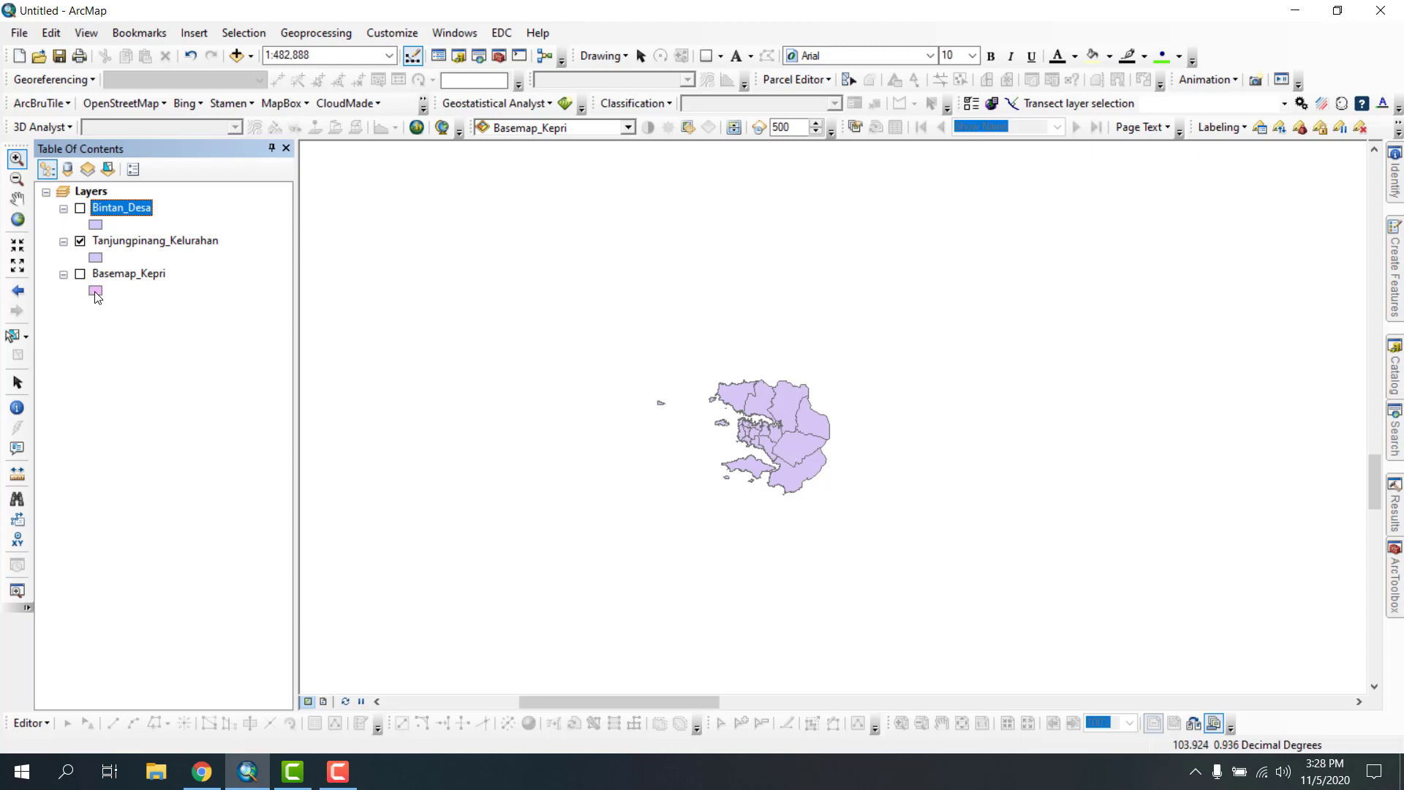
pyautogui.click(234, 57)
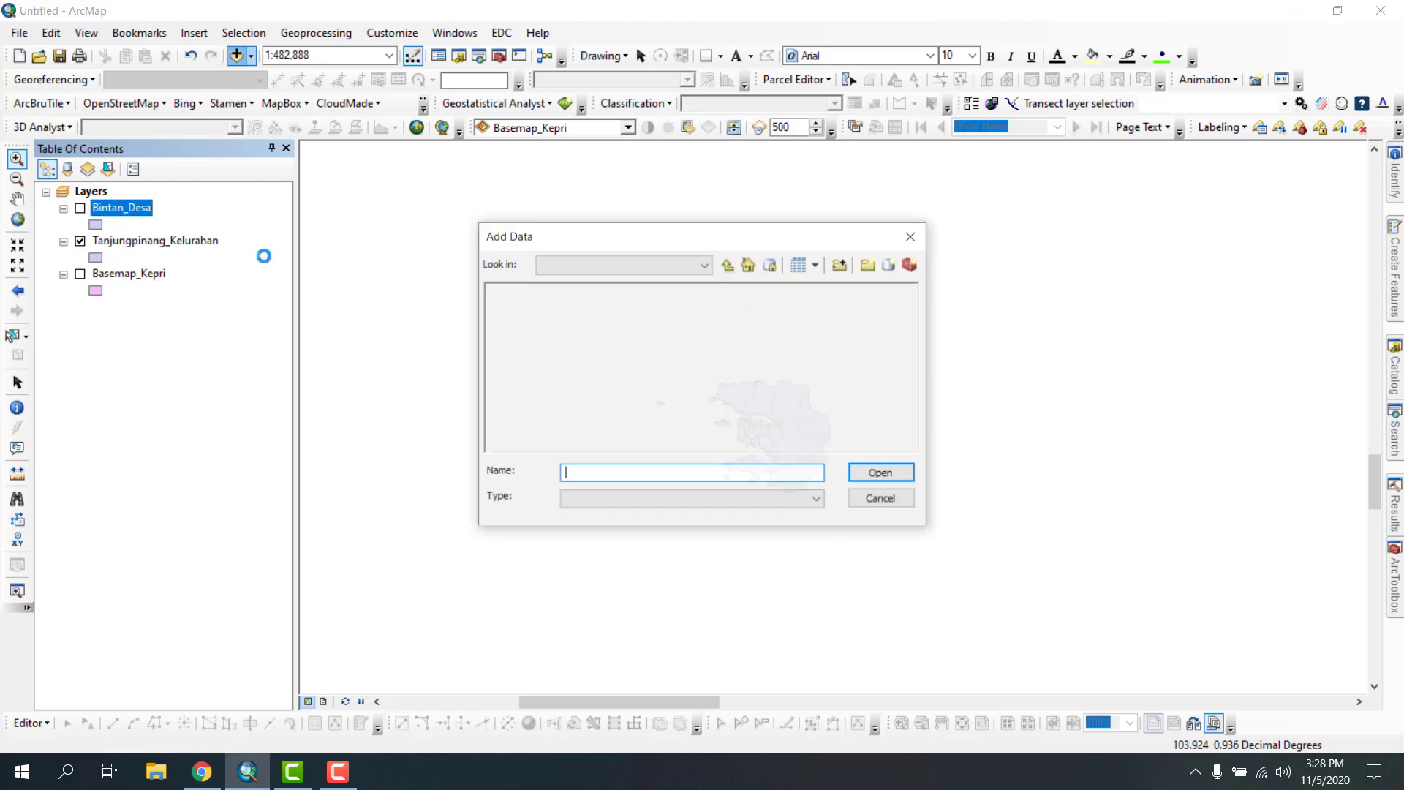
pyautogui.click(727, 265)
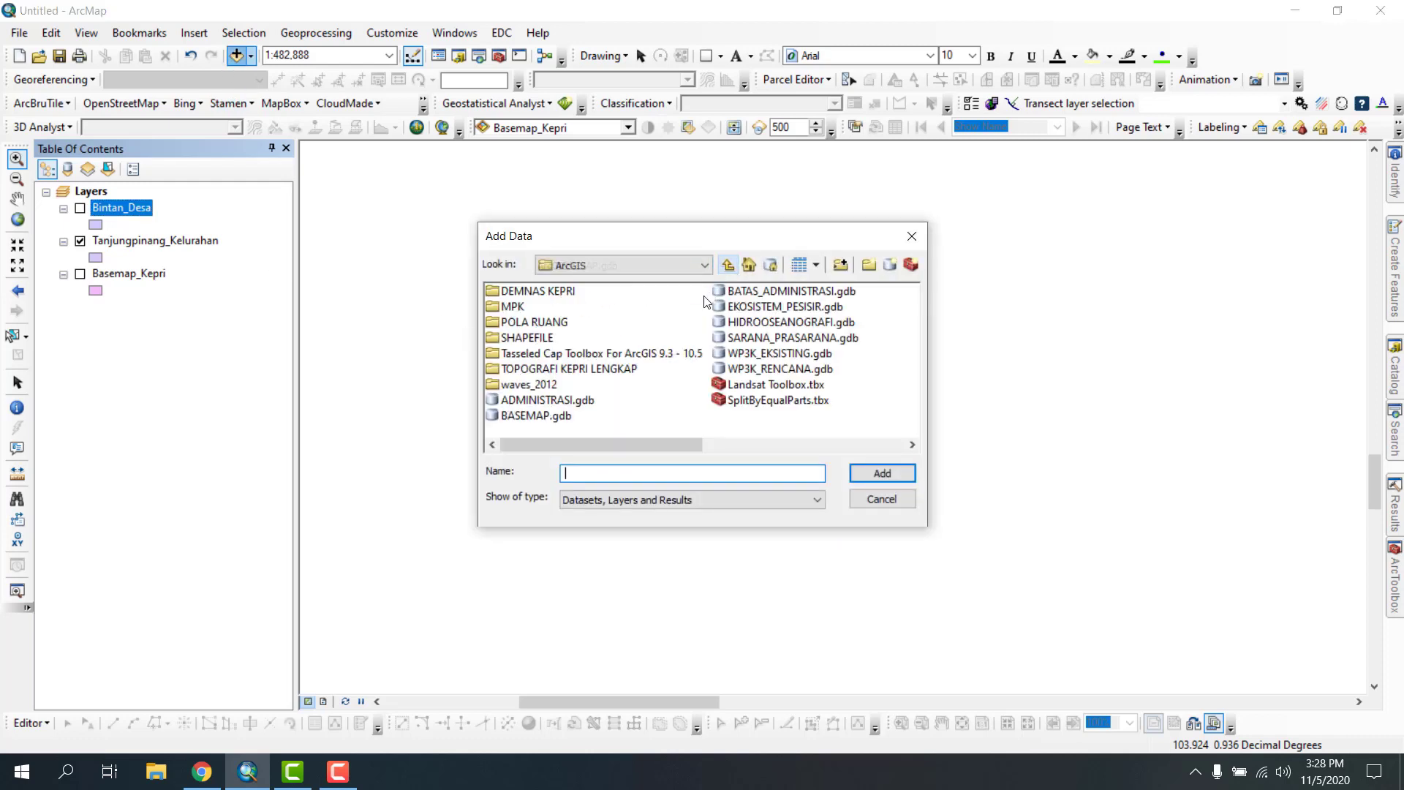
pyautogui.doubleClick(733, 293)
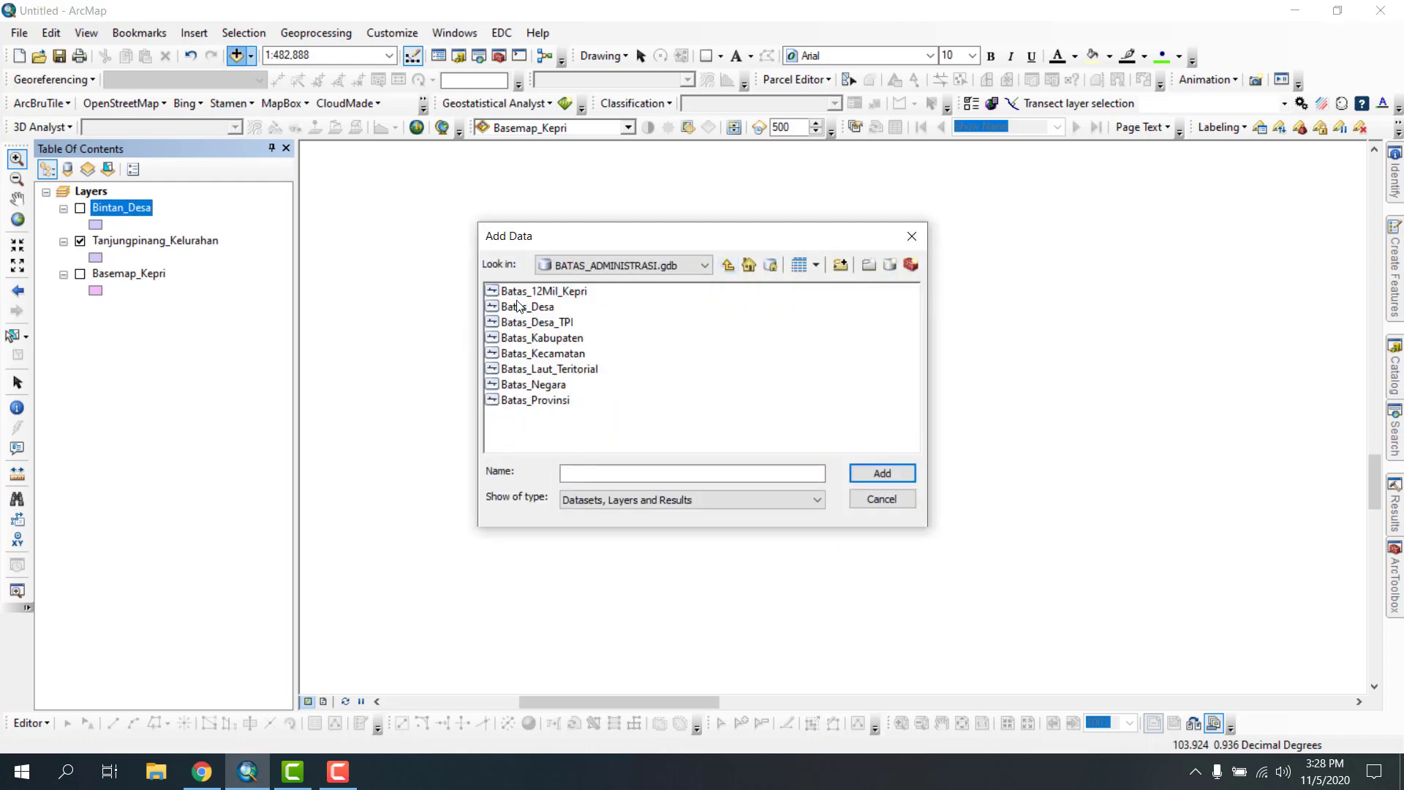
pyautogui.doubleClick(524, 310)
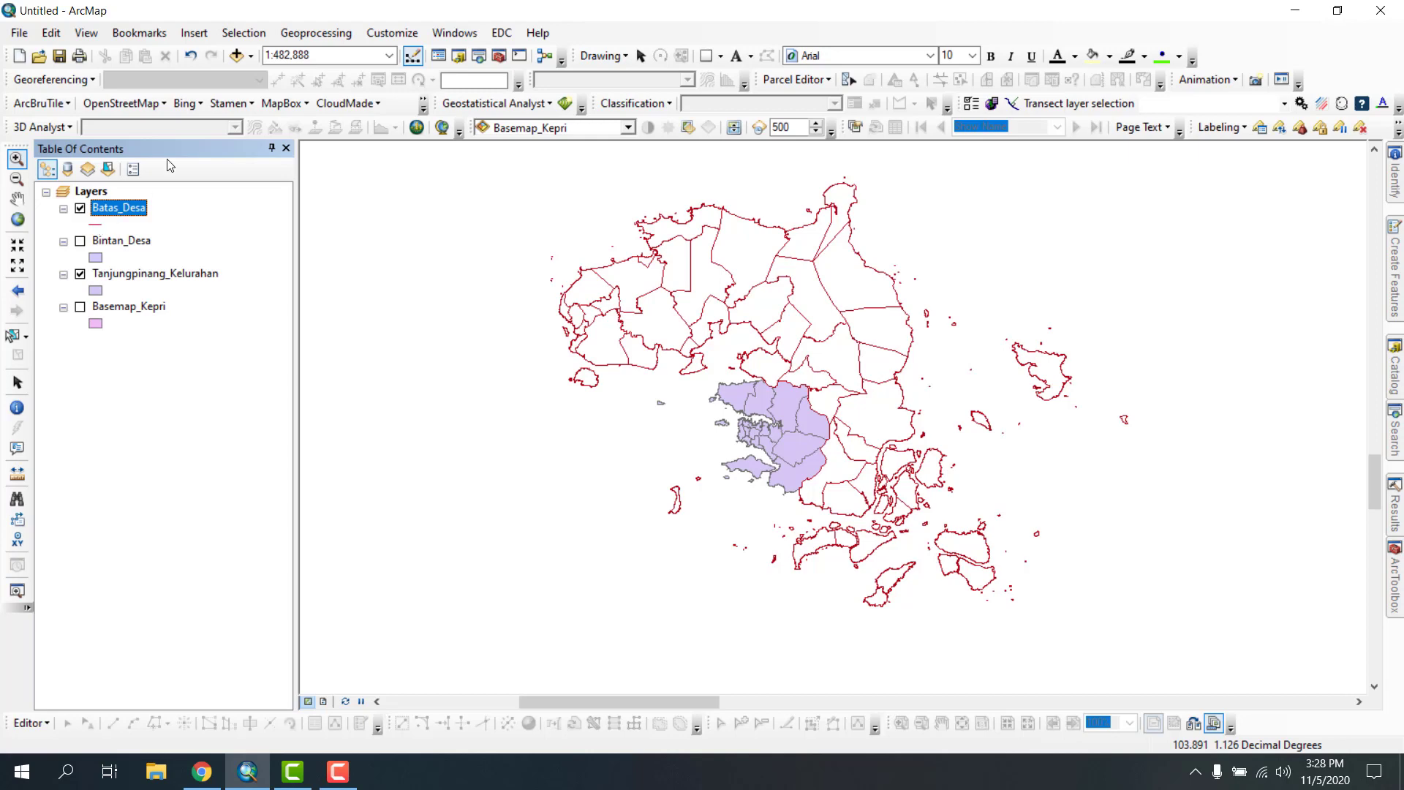
# - Add the Toponimi_Kepri_Ext point feature class from ADMINISTRASI.gdb and inspect its points on the map
pyautogui.click(236, 55)
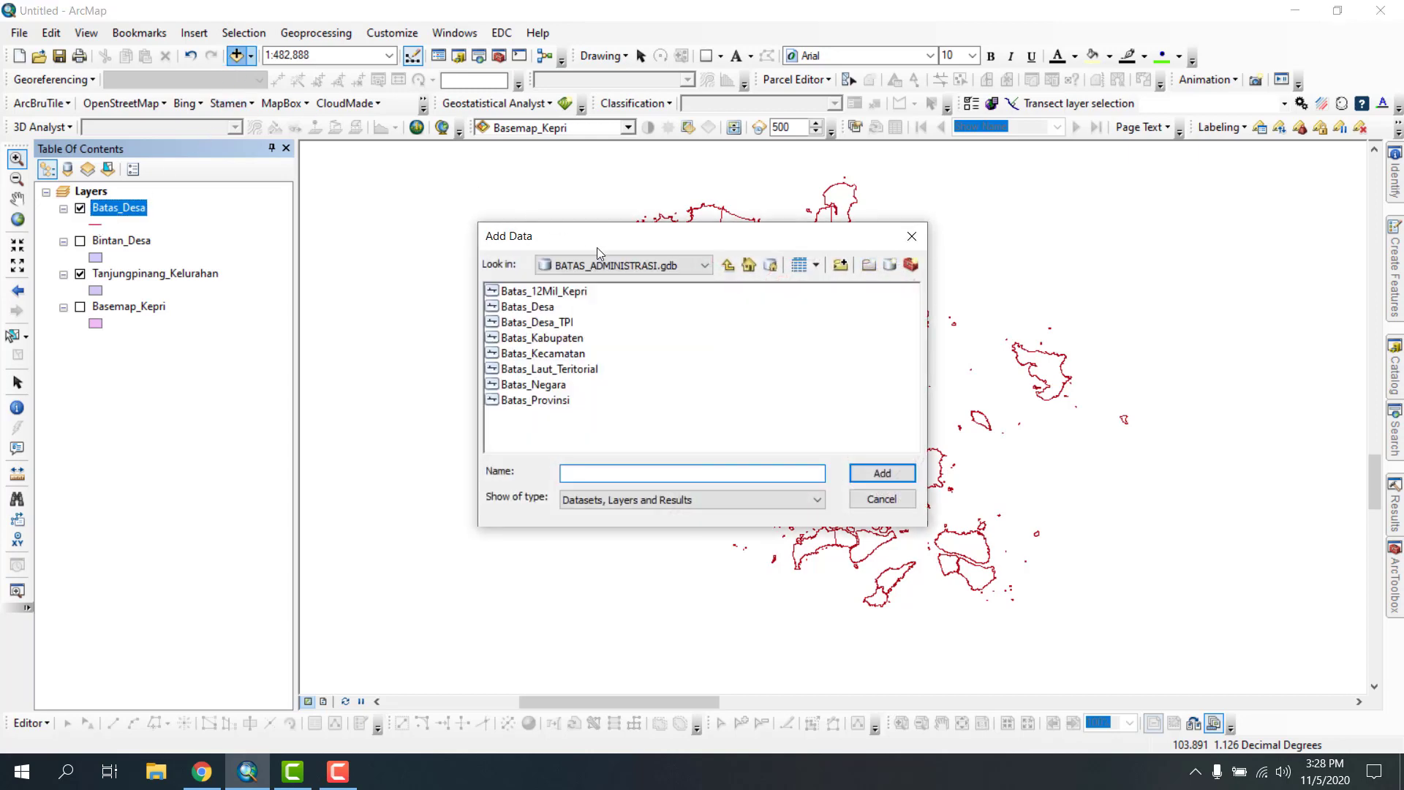
pyautogui.click(727, 264)
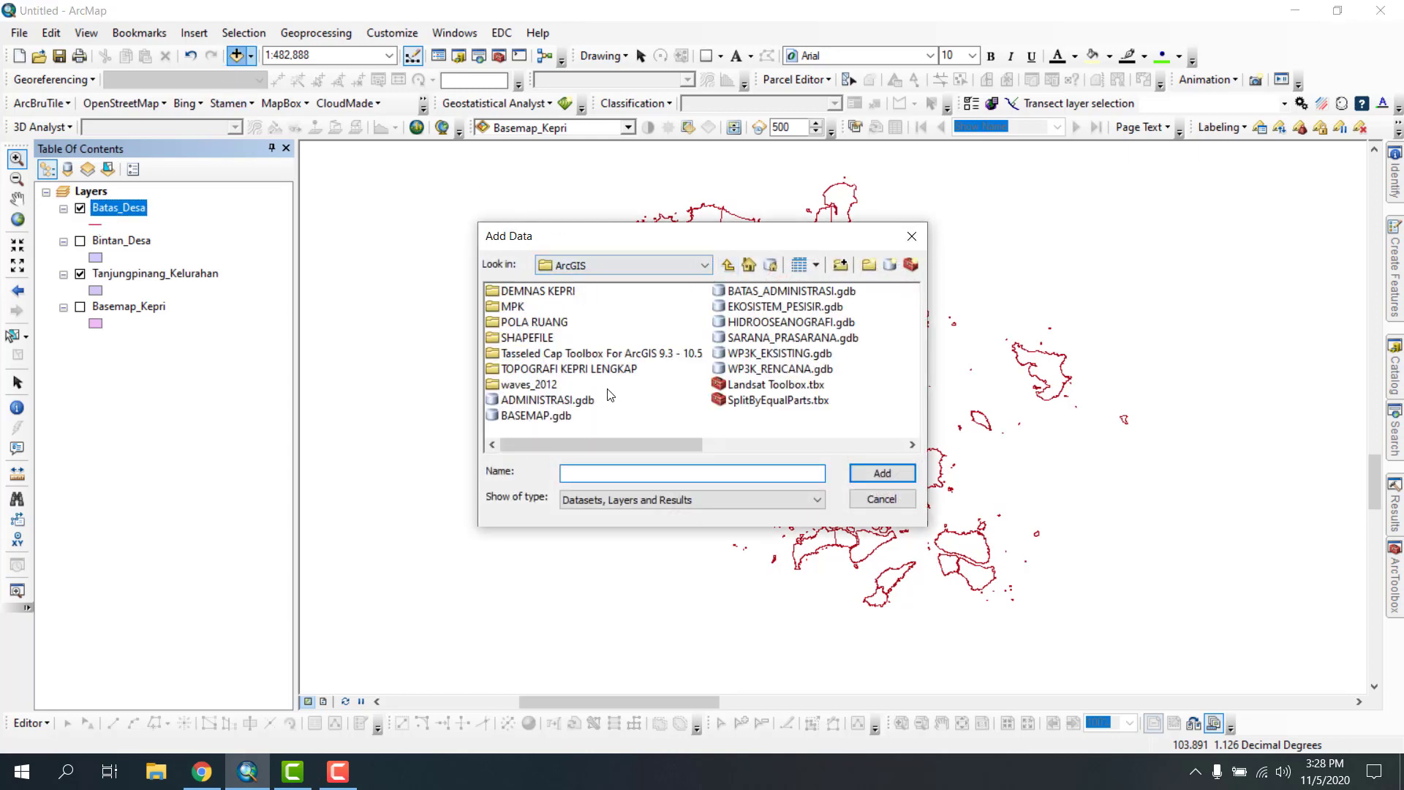
pyautogui.doubleClick(587, 400)
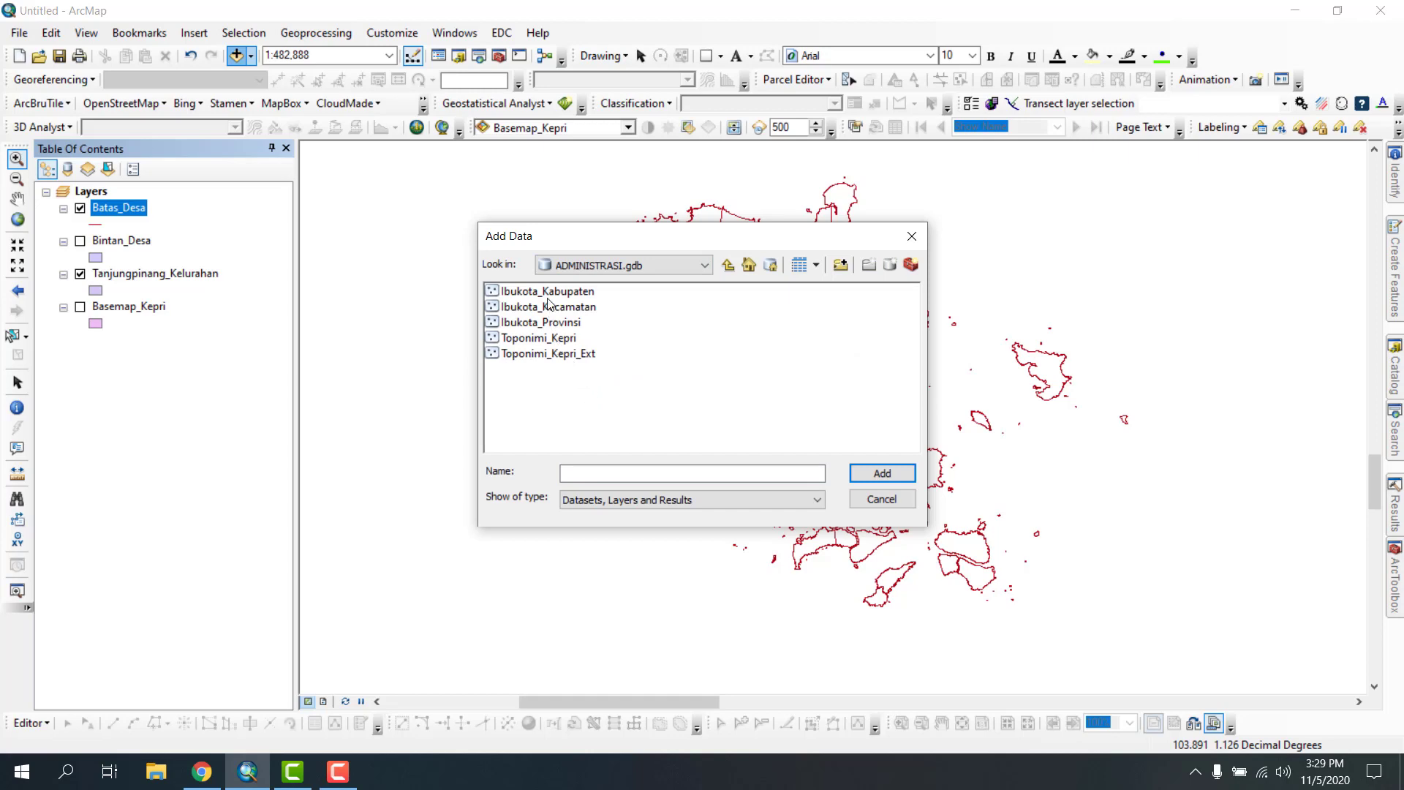
pyautogui.click(550, 350)
pyautogui.doubleClick(550, 347)
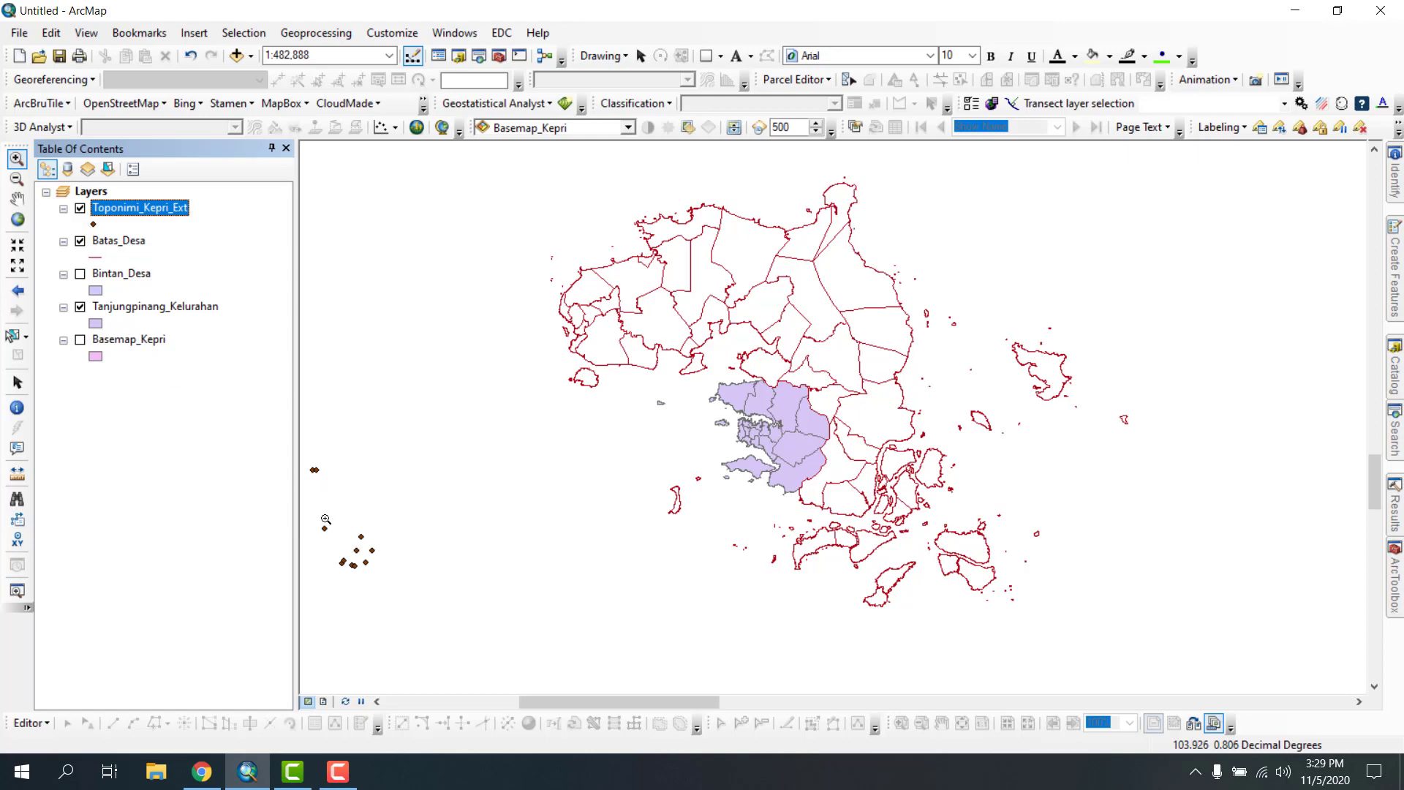
pyautogui.moveTo(313, 515); pyautogui.dragTo(424, 575)
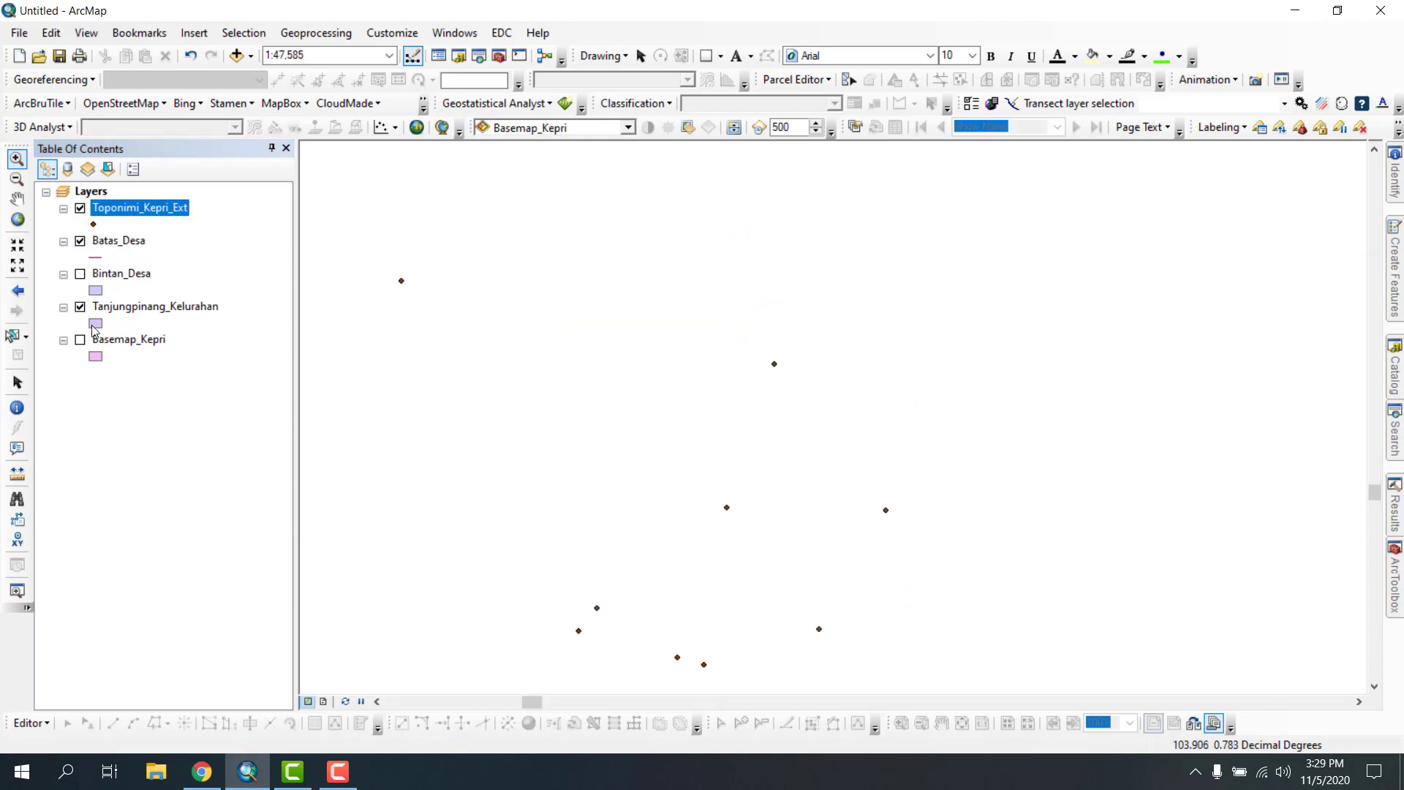
pyautogui.click(16, 220)
pyautogui.scroll(6, 697, 473)
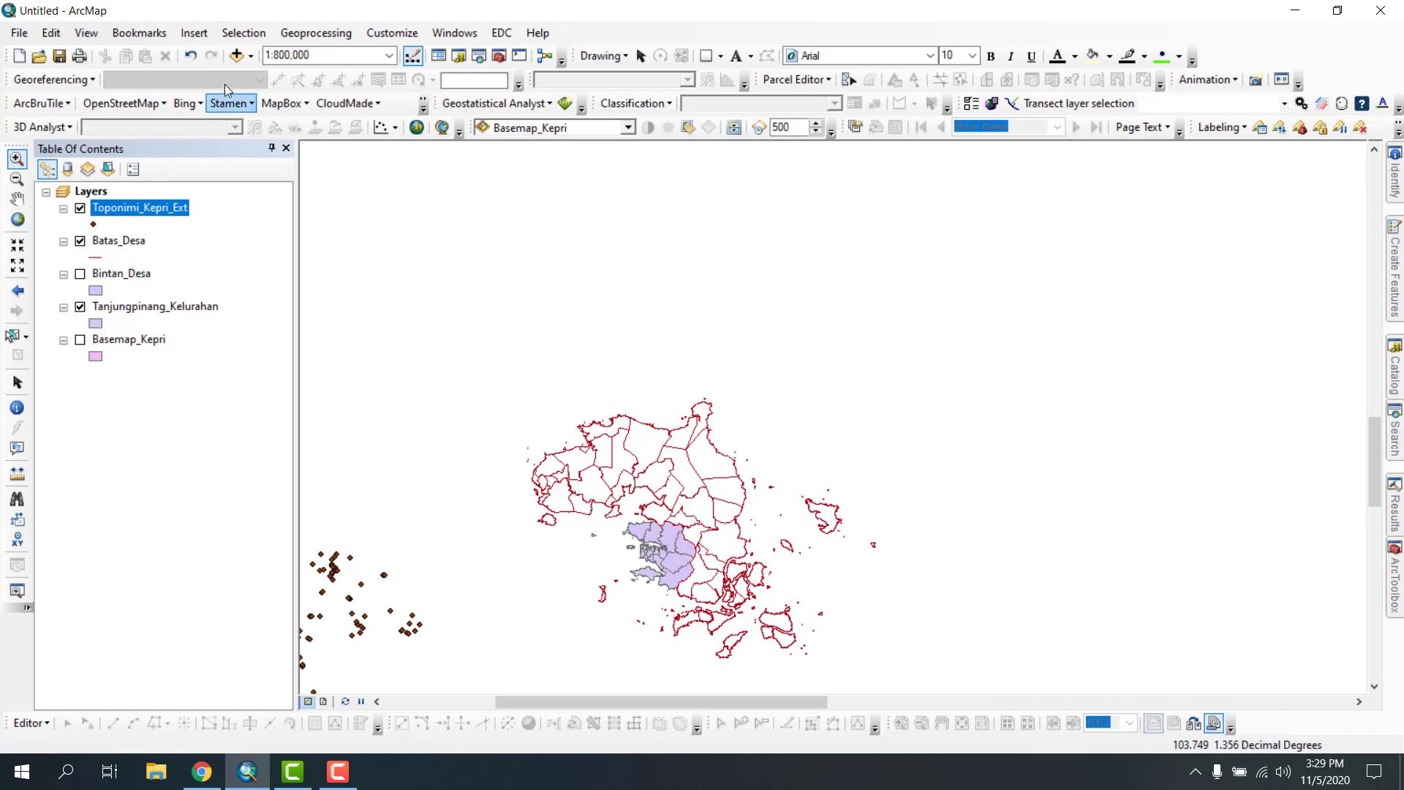
# - Add the Basempa_Kepri_DEM1 raster from HIDROOSEANOGRAFI.gdb to the map
pyautogui.click(235, 56)
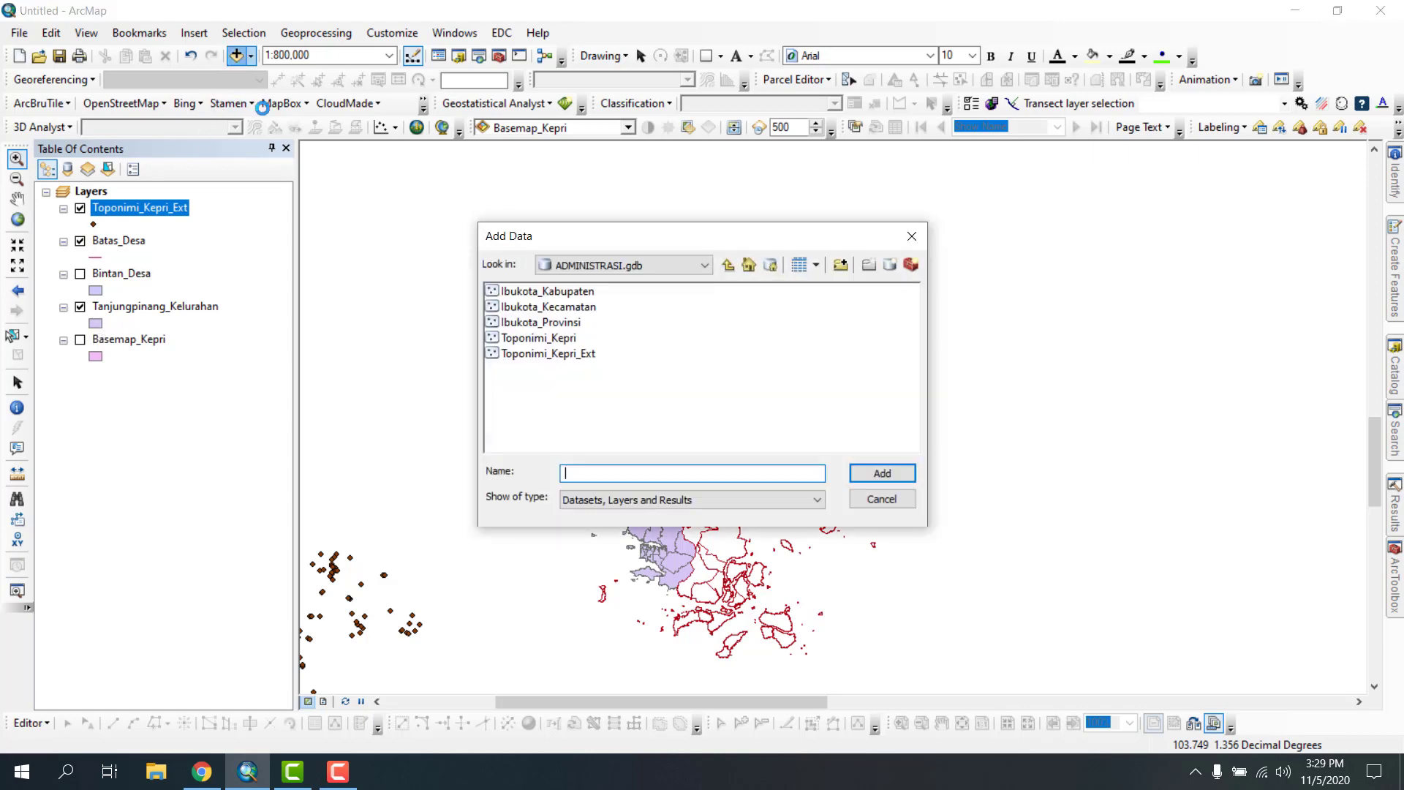
pyautogui.click(728, 266)
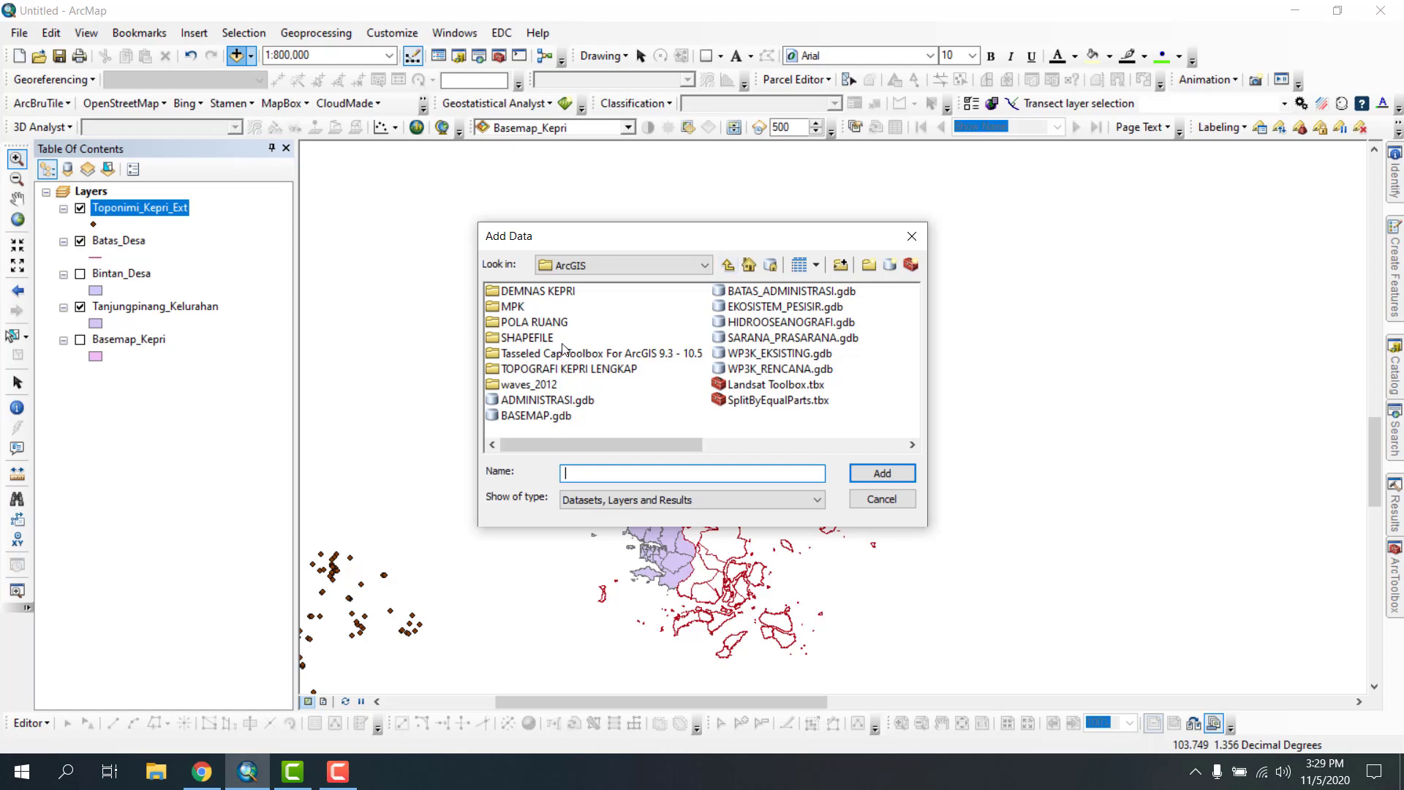
pyautogui.scroll(-1, 563, 348)
pyautogui.scroll(1, 563, 348)
pyautogui.doubleClick(735, 321)
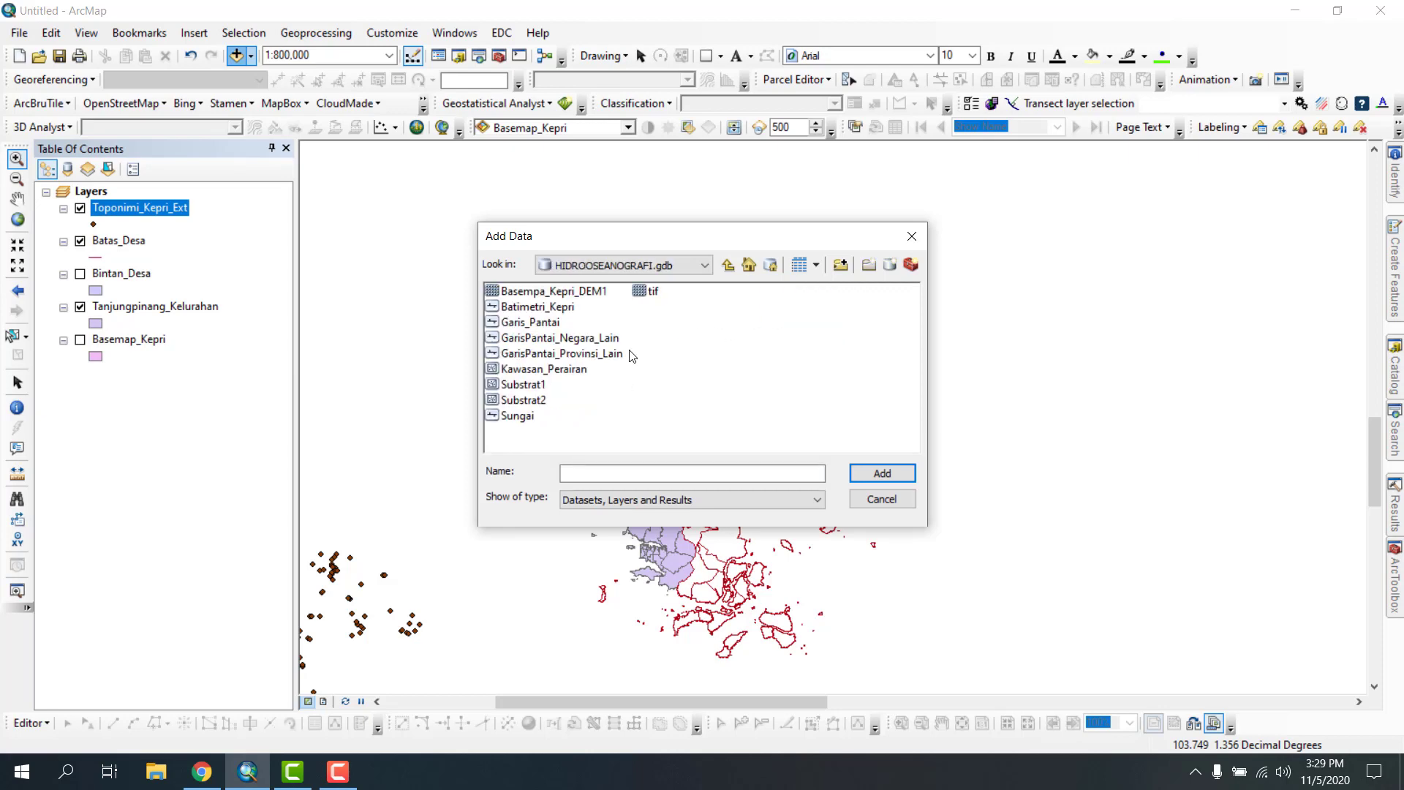
pyautogui.click(565, 294)
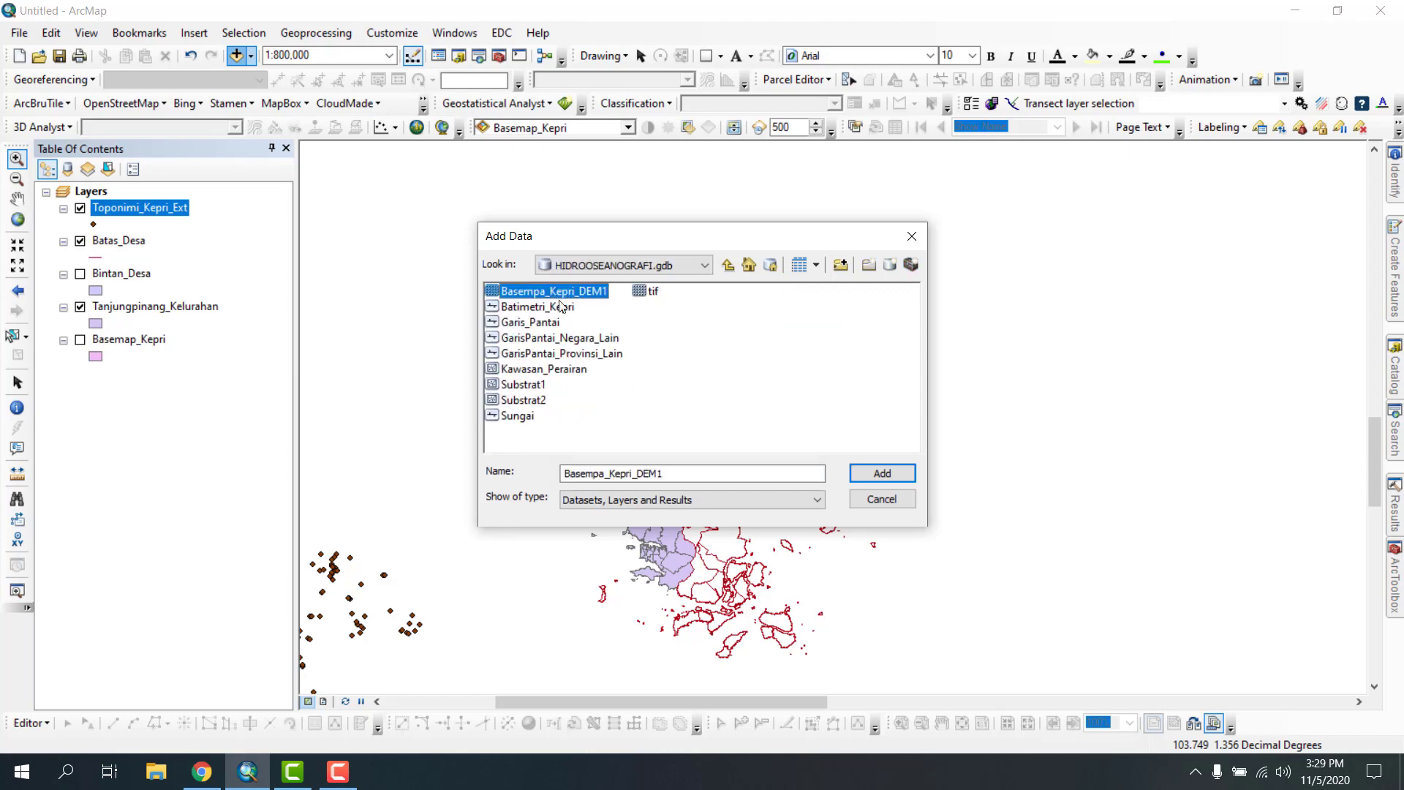
pyautogui.click(882, 474)
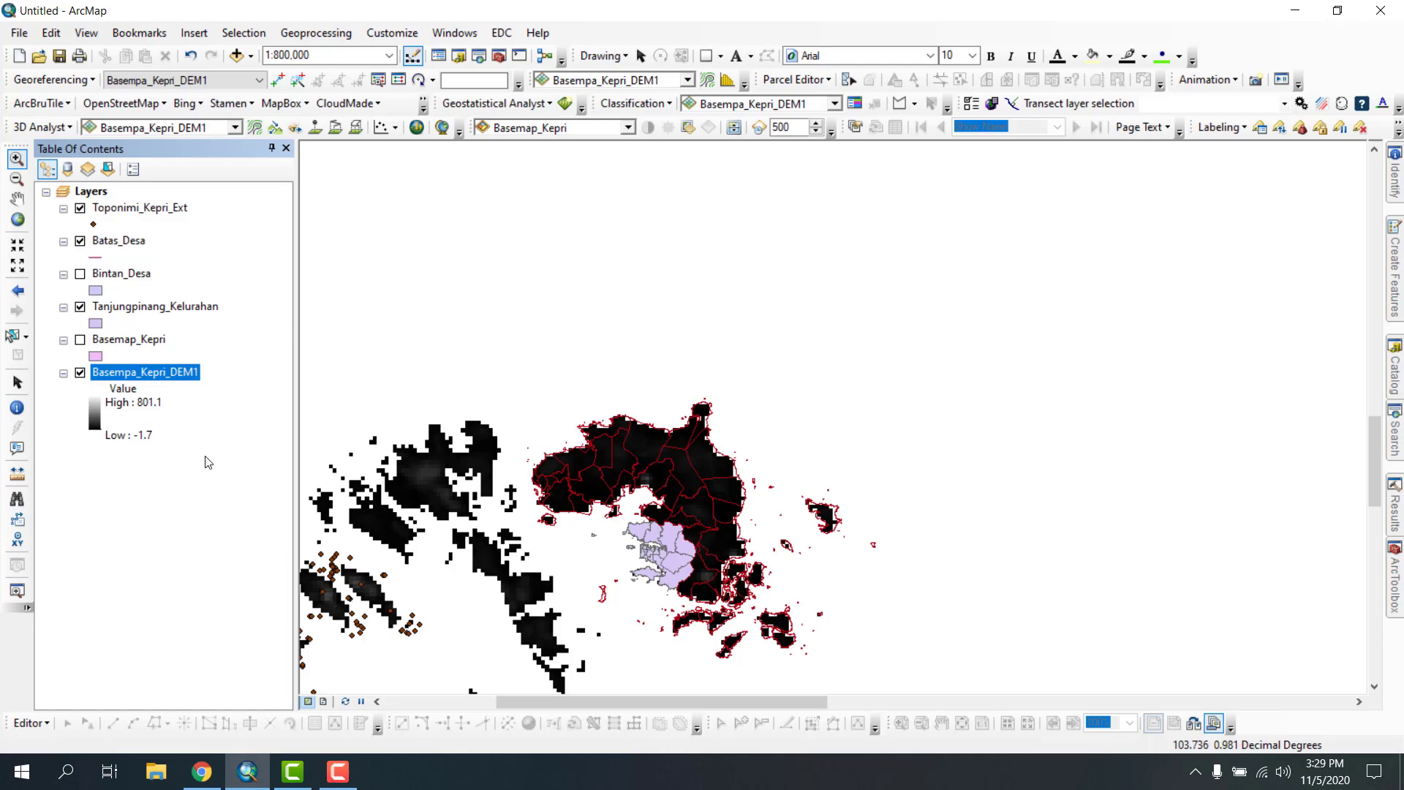
# - Apply the orange-yellow-green-blue color ramp to the Basempa_Kepri_DEM1 raster
pyautogui.click(94, 420)
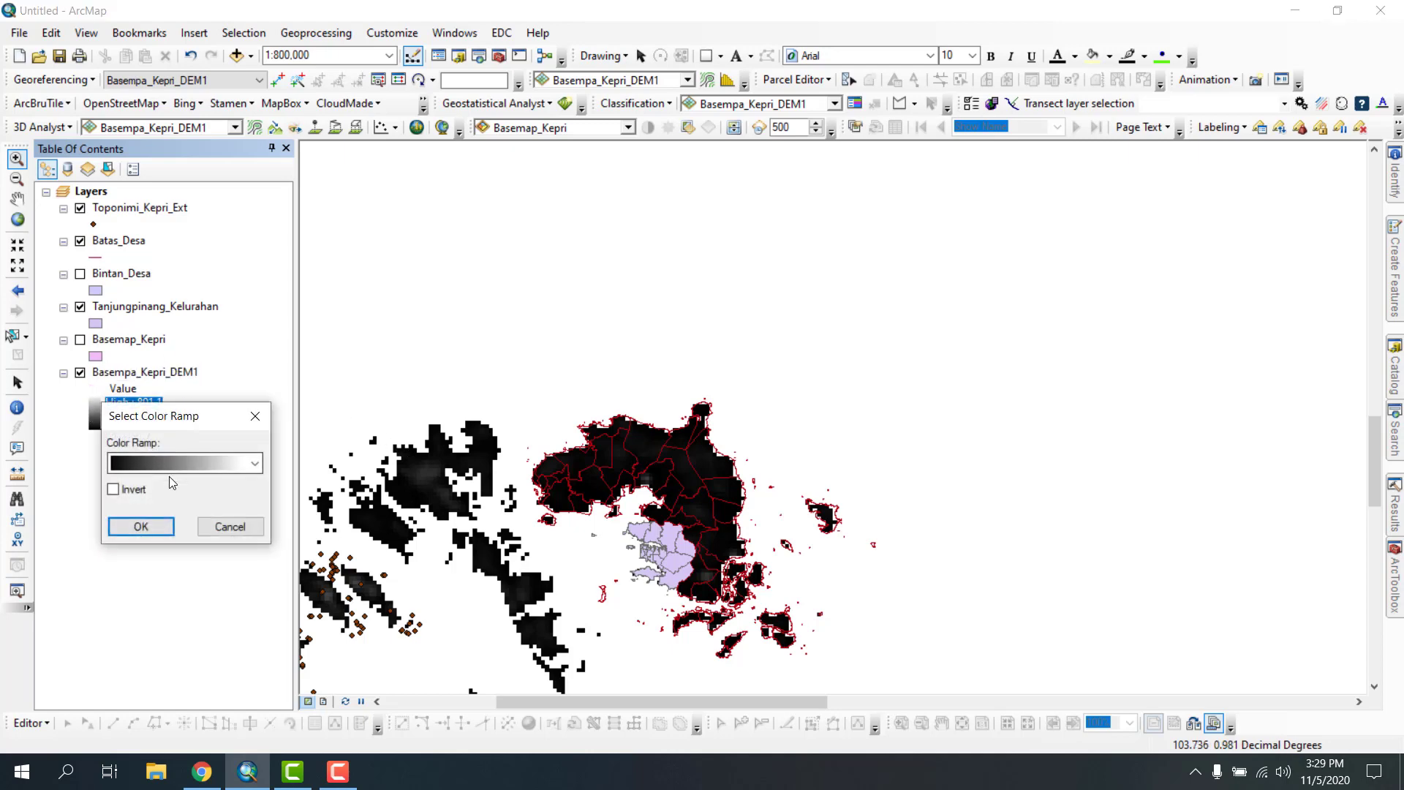
pyautogui.click(174, 463)
pyautogui.click(170, 191)
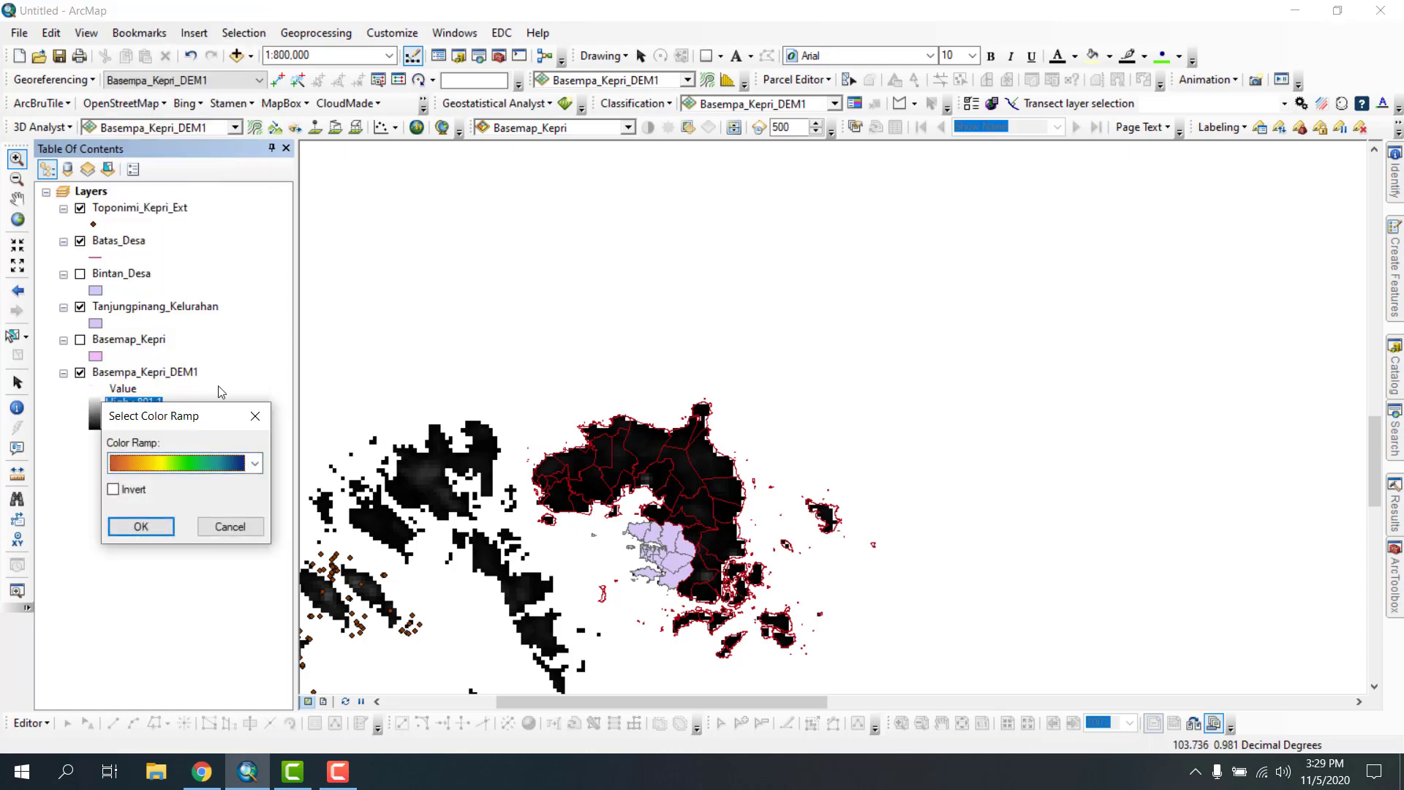
pyautogui.click(146, 526)
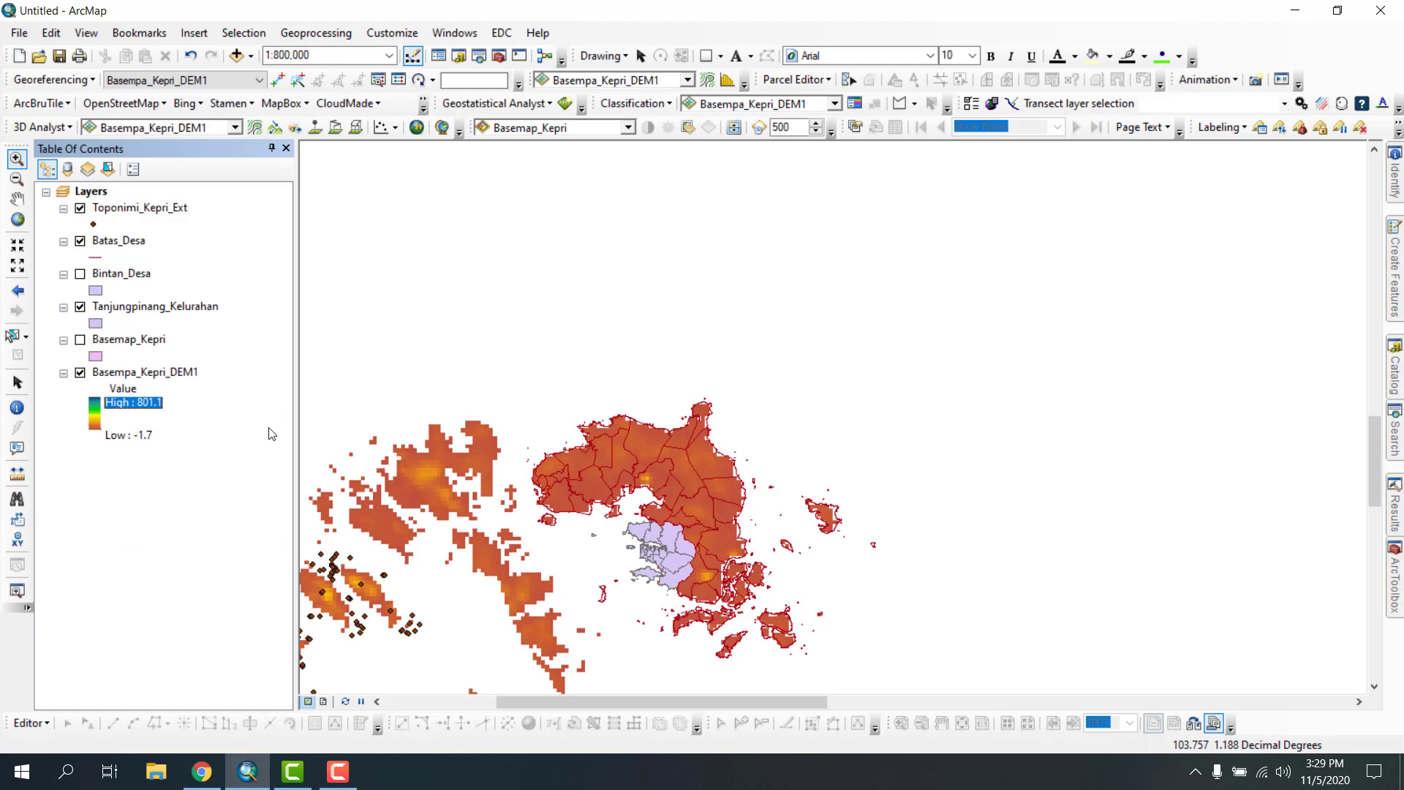
# - Collapse the Toponimi_Kepri_Ext legend and turn off every layer except Bintan_Desa
pyautogui.click(64, 209)
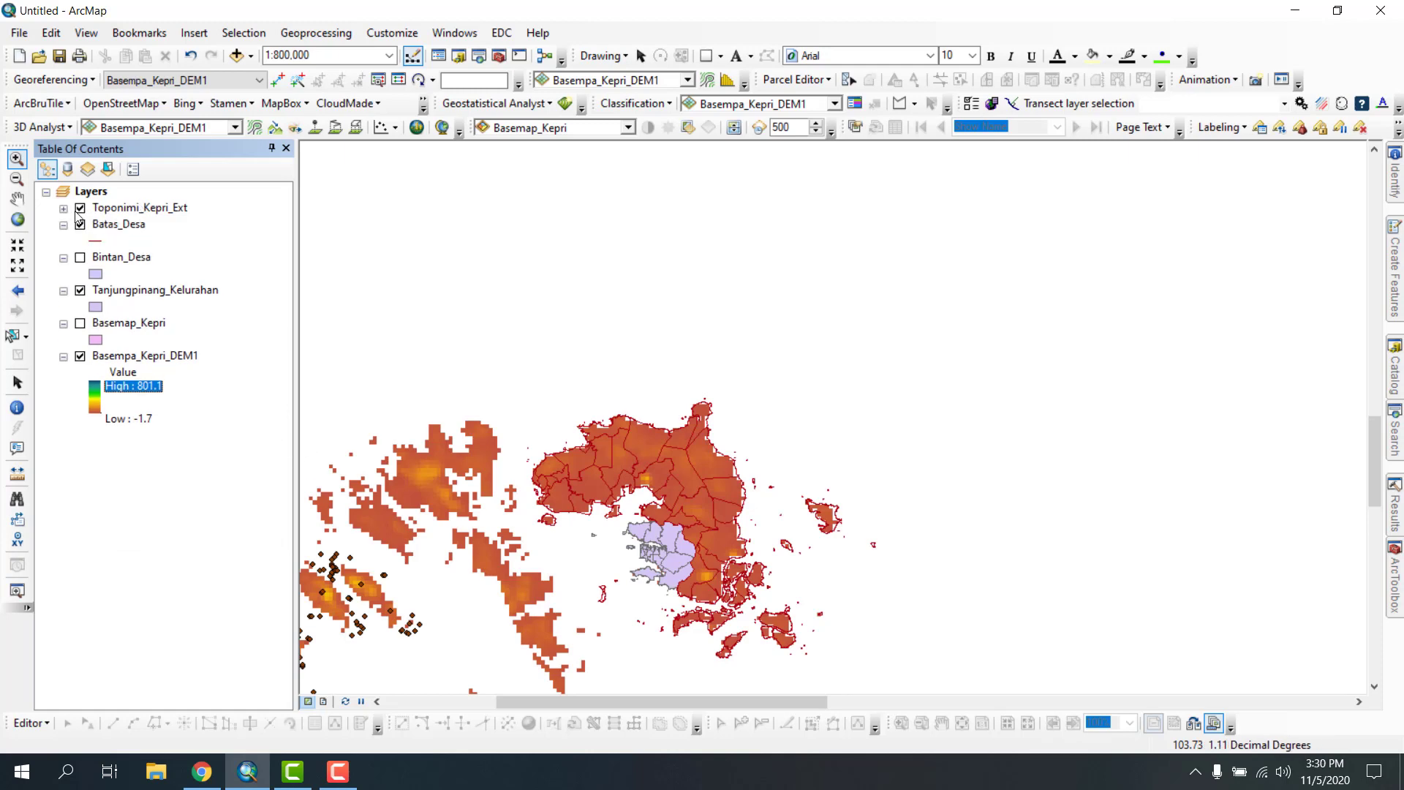
pyautogui.click(81, 224)
pyautogui.click(81, 290)
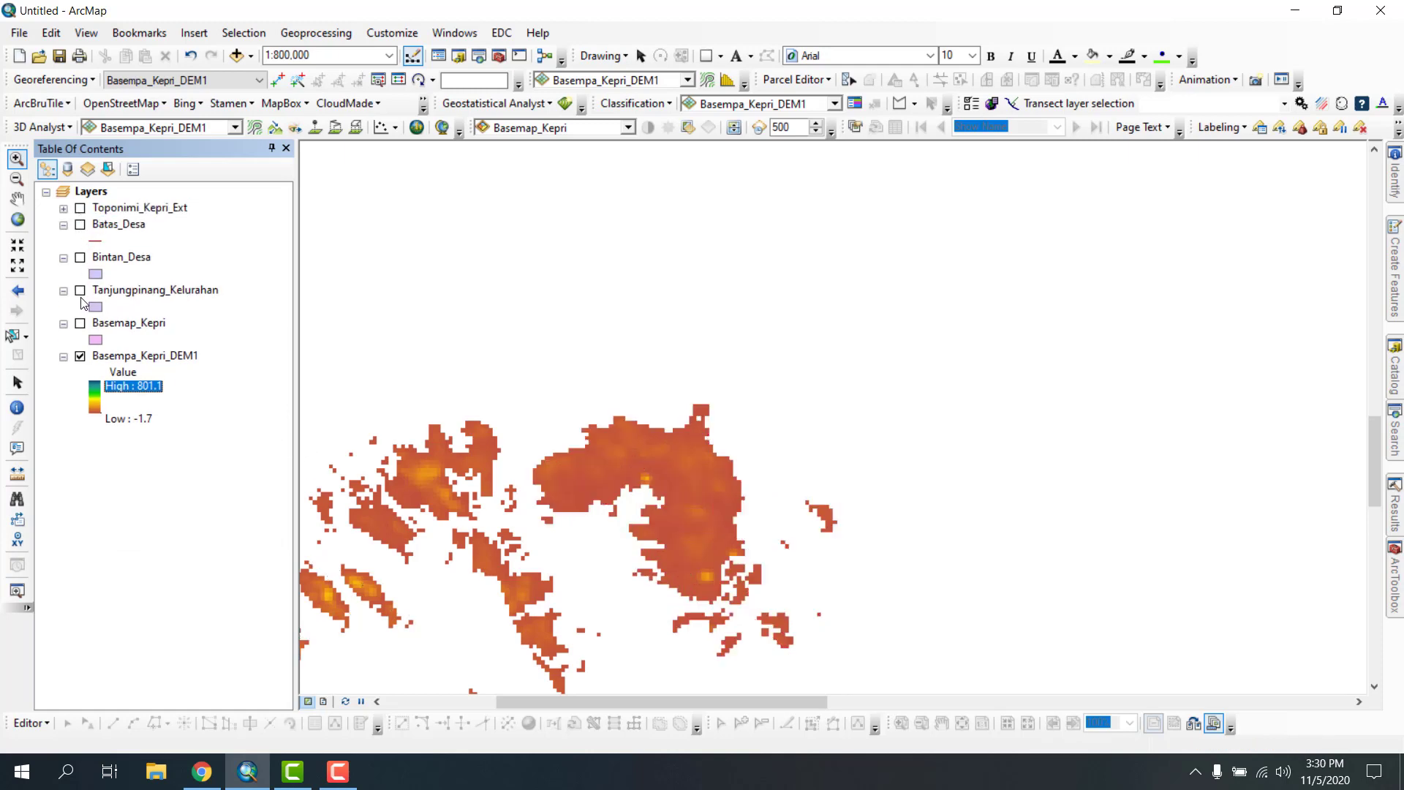
pyautogui.click(81, 357)
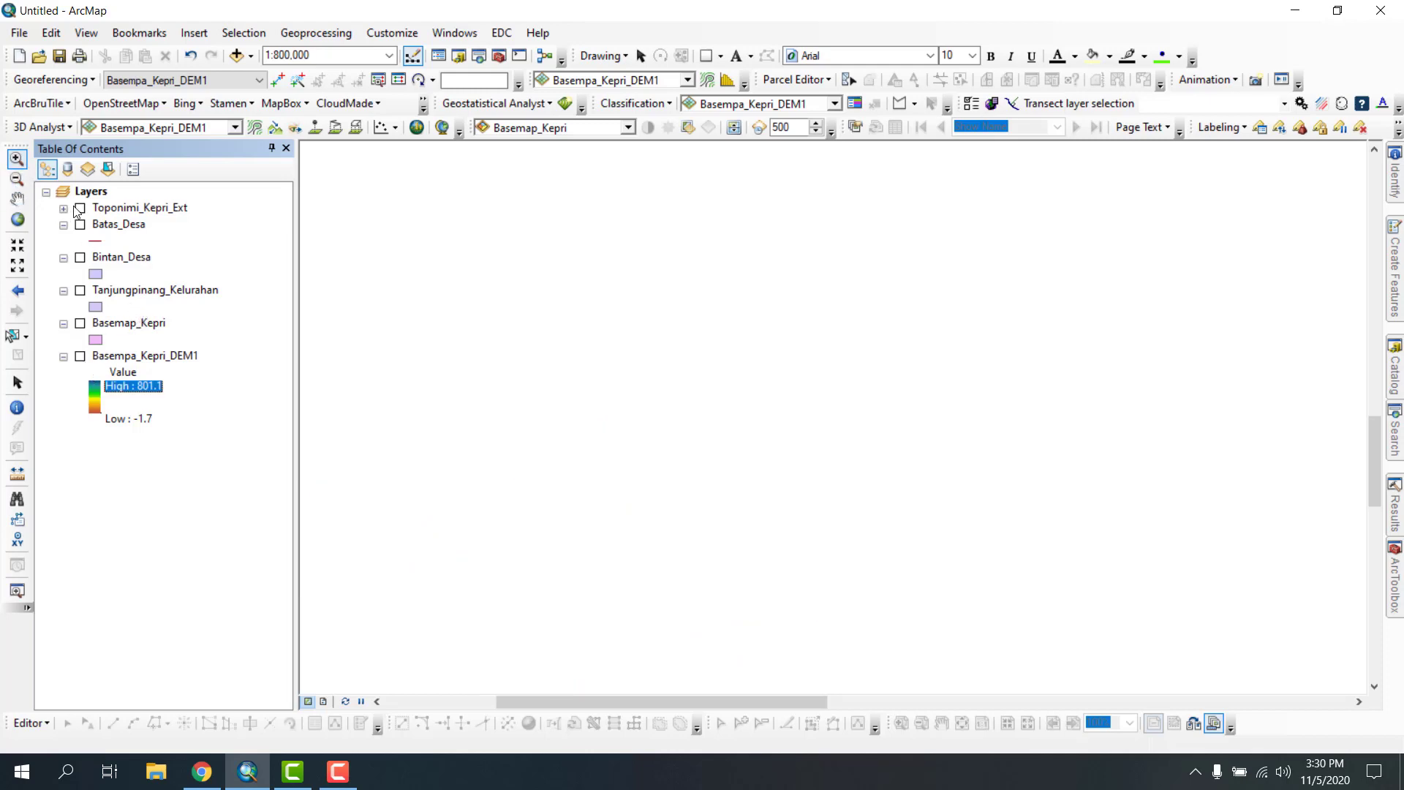
pyautogui.click(81, 258)
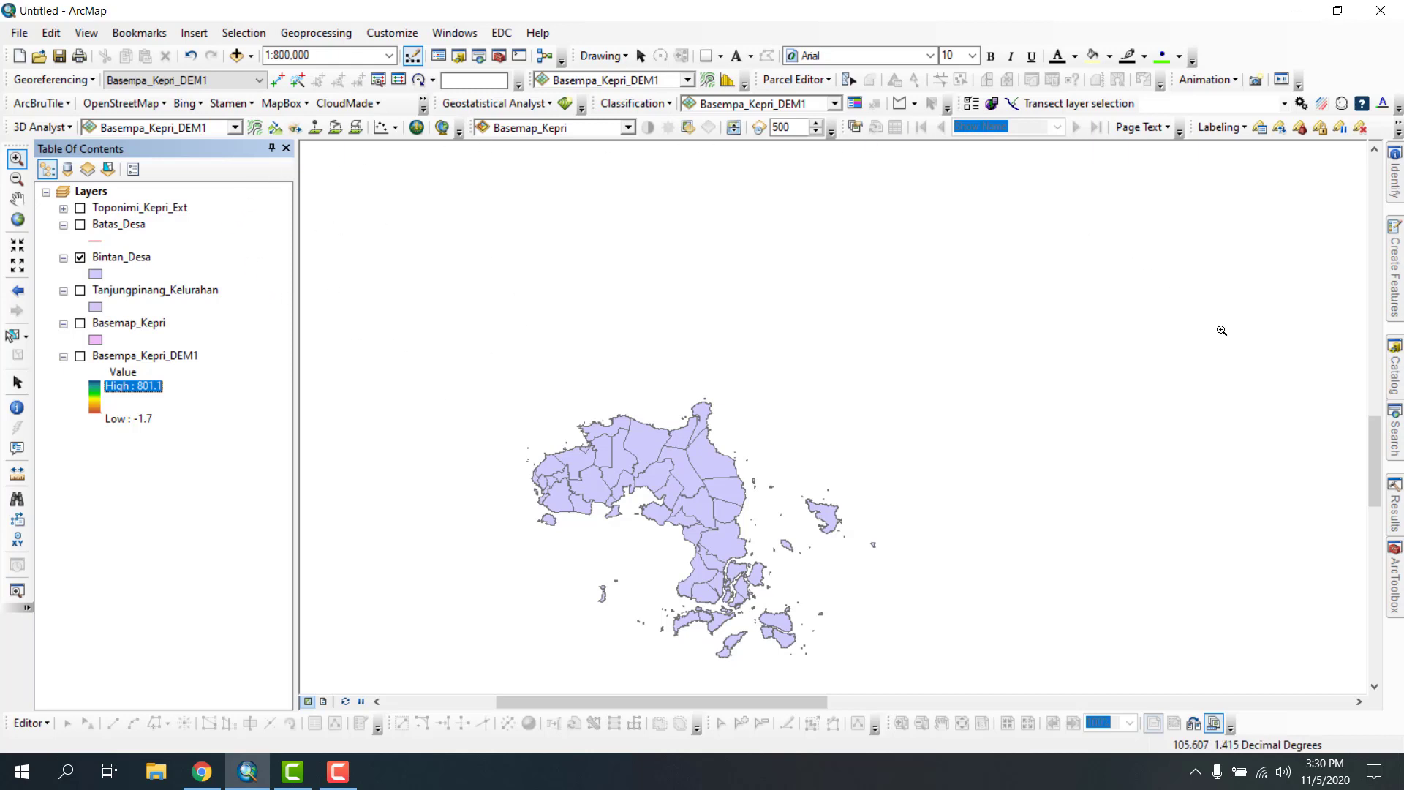
# - Center the Bintan_Desa islands in the data view and show the map in layout view
pyautogui.click(17, 197)
pyautogui.moveTo(652, 485); pyautogui.dragTo(647, 359)
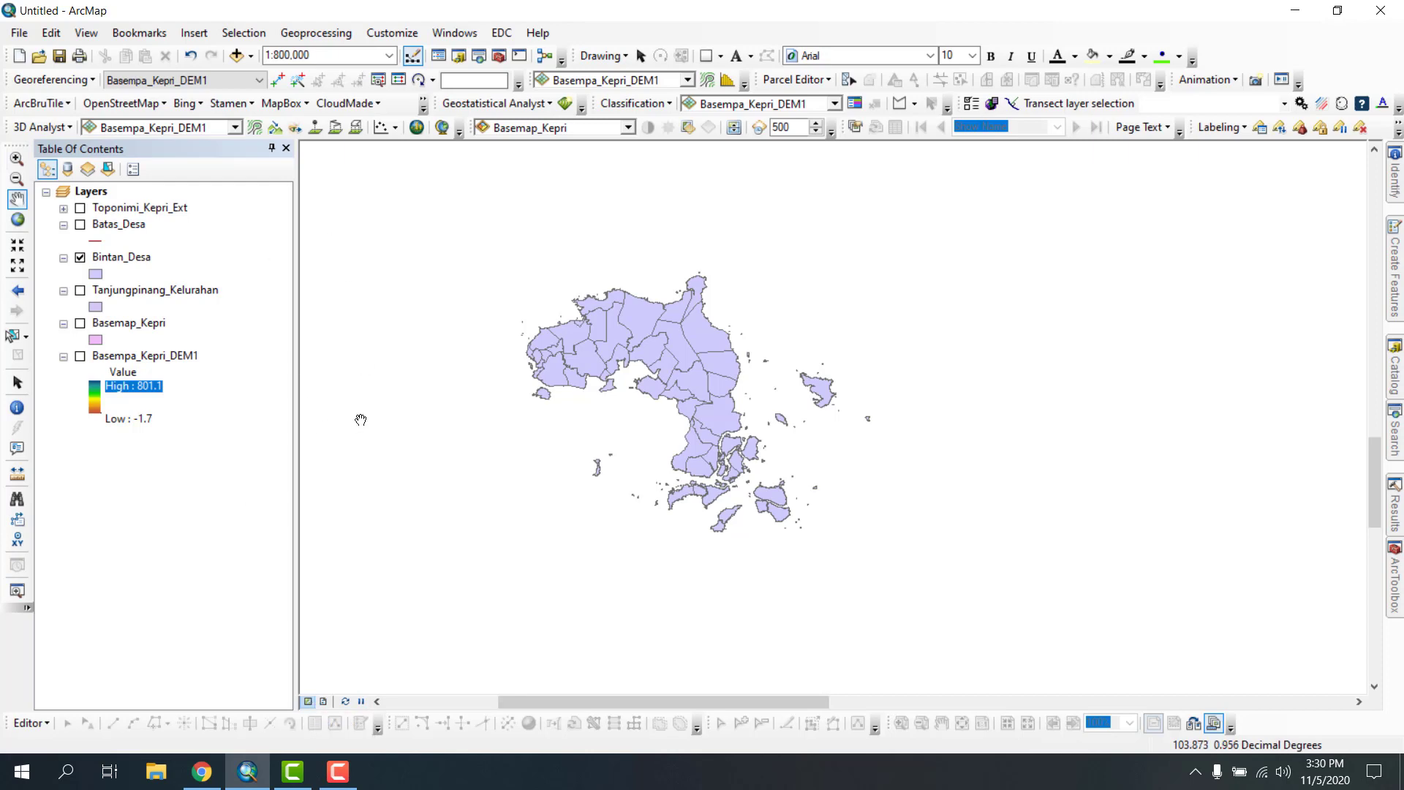
pyautogui.click(324, 702)
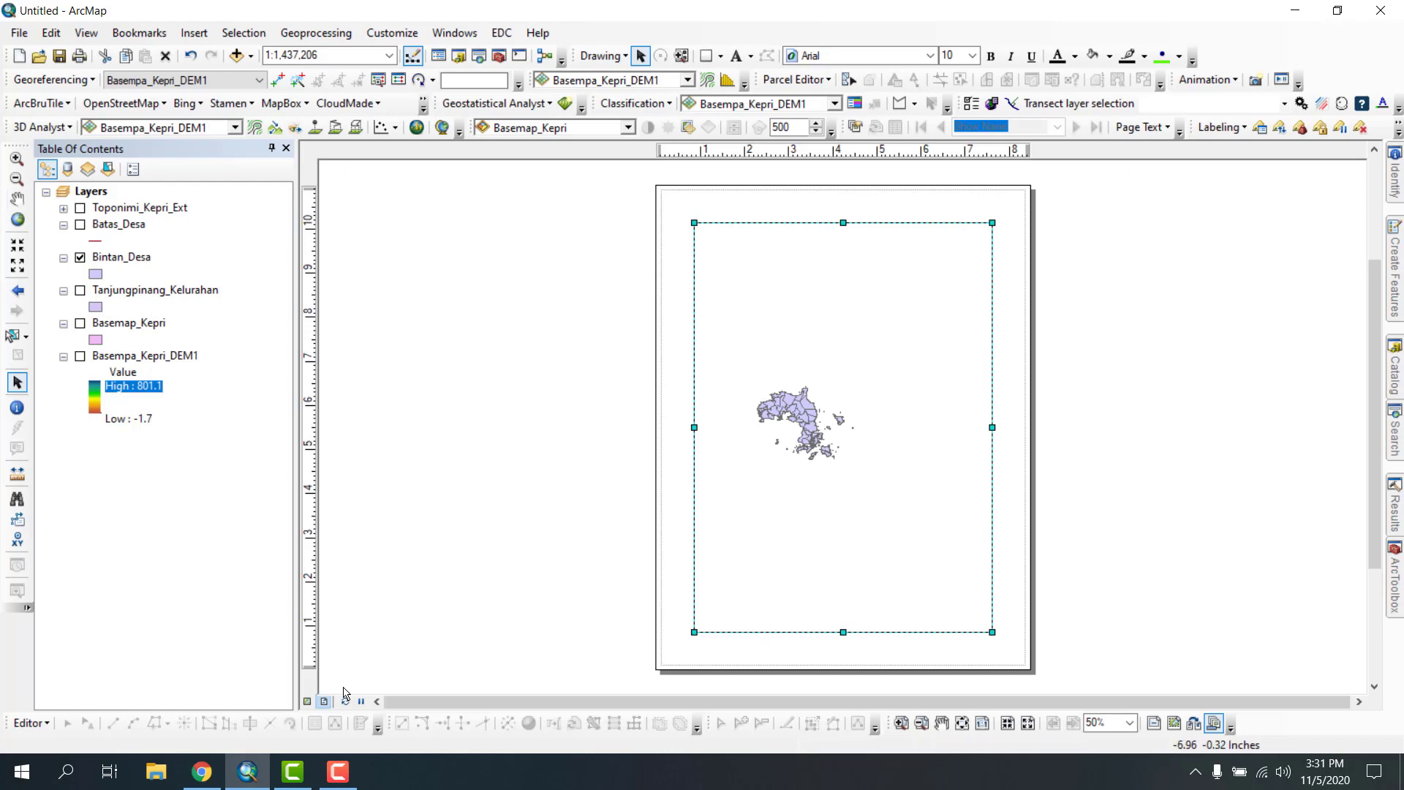
pyautogui.click(314, 700)
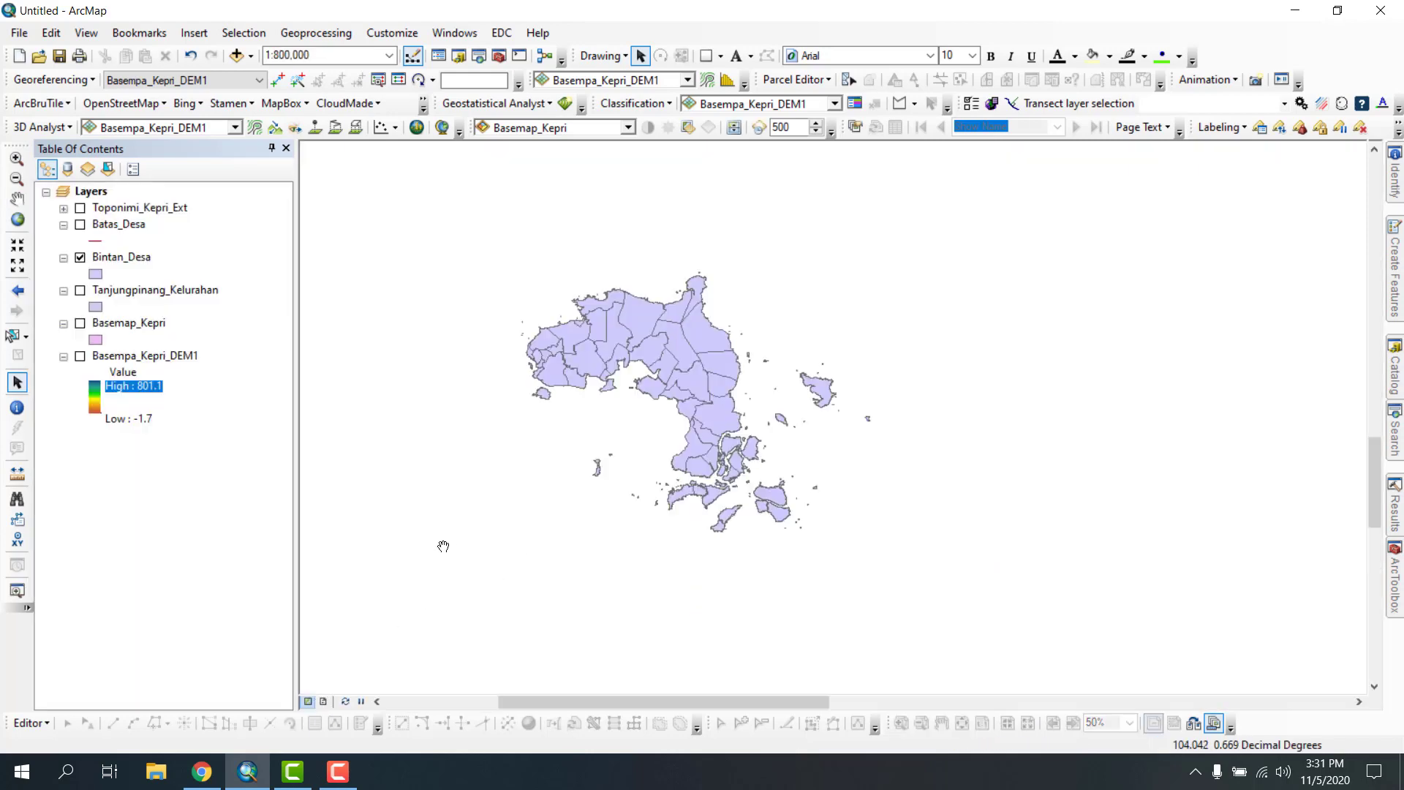
pyautogui.click(17, 198)
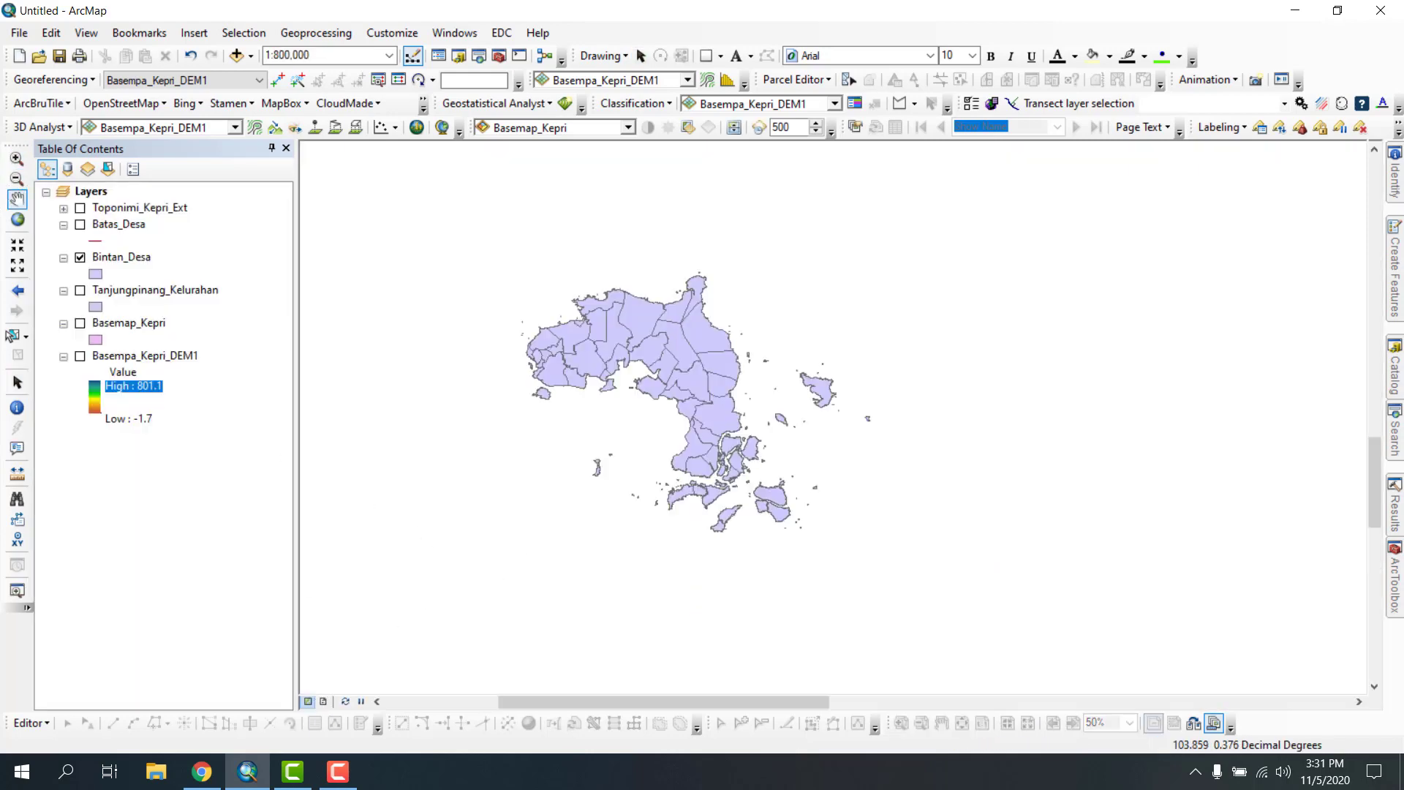
pyautogui.click(326, 701)
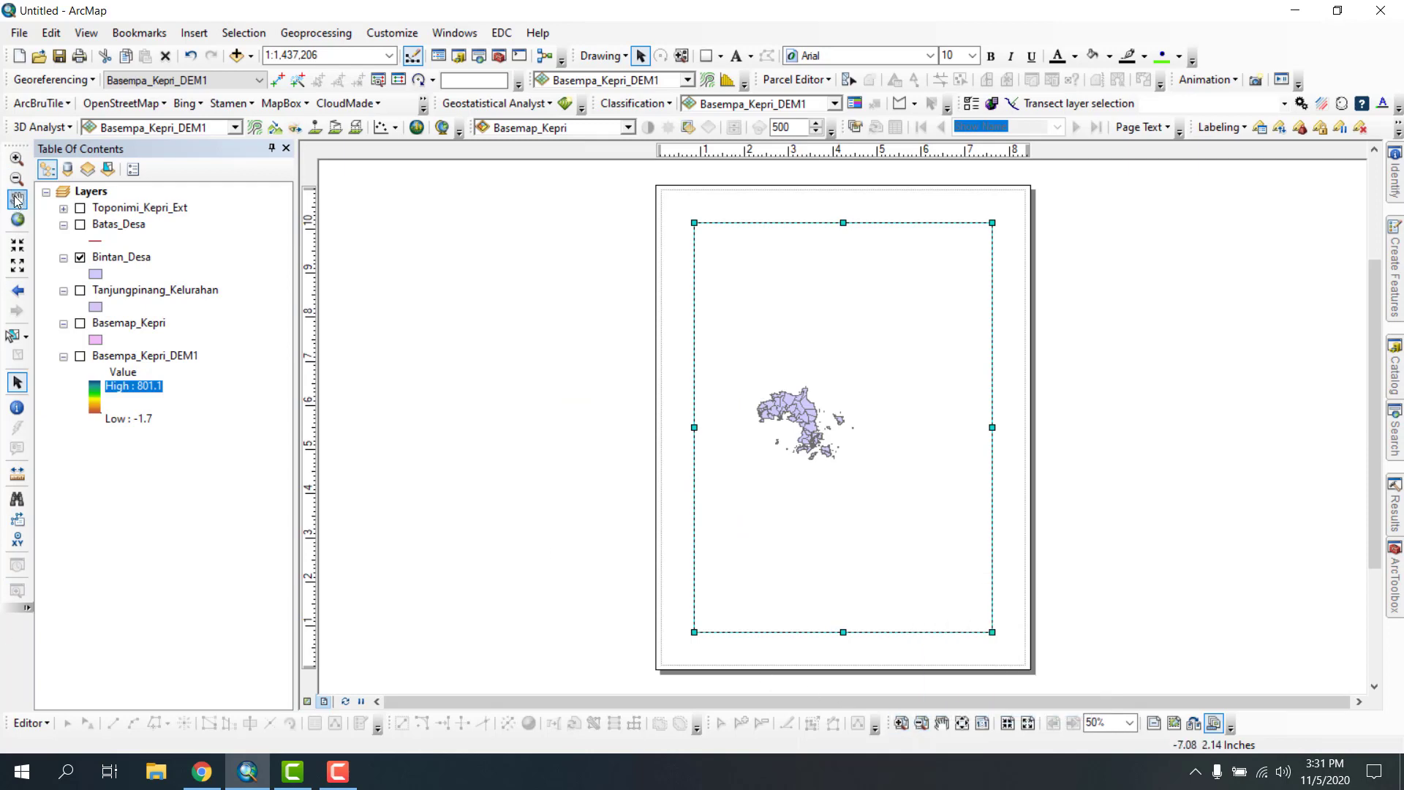
# - Zoom in repeatedly on the Bintan islands inside the layout's data frame to examine how the map scales on the page
pyautogui.click(16, 158)
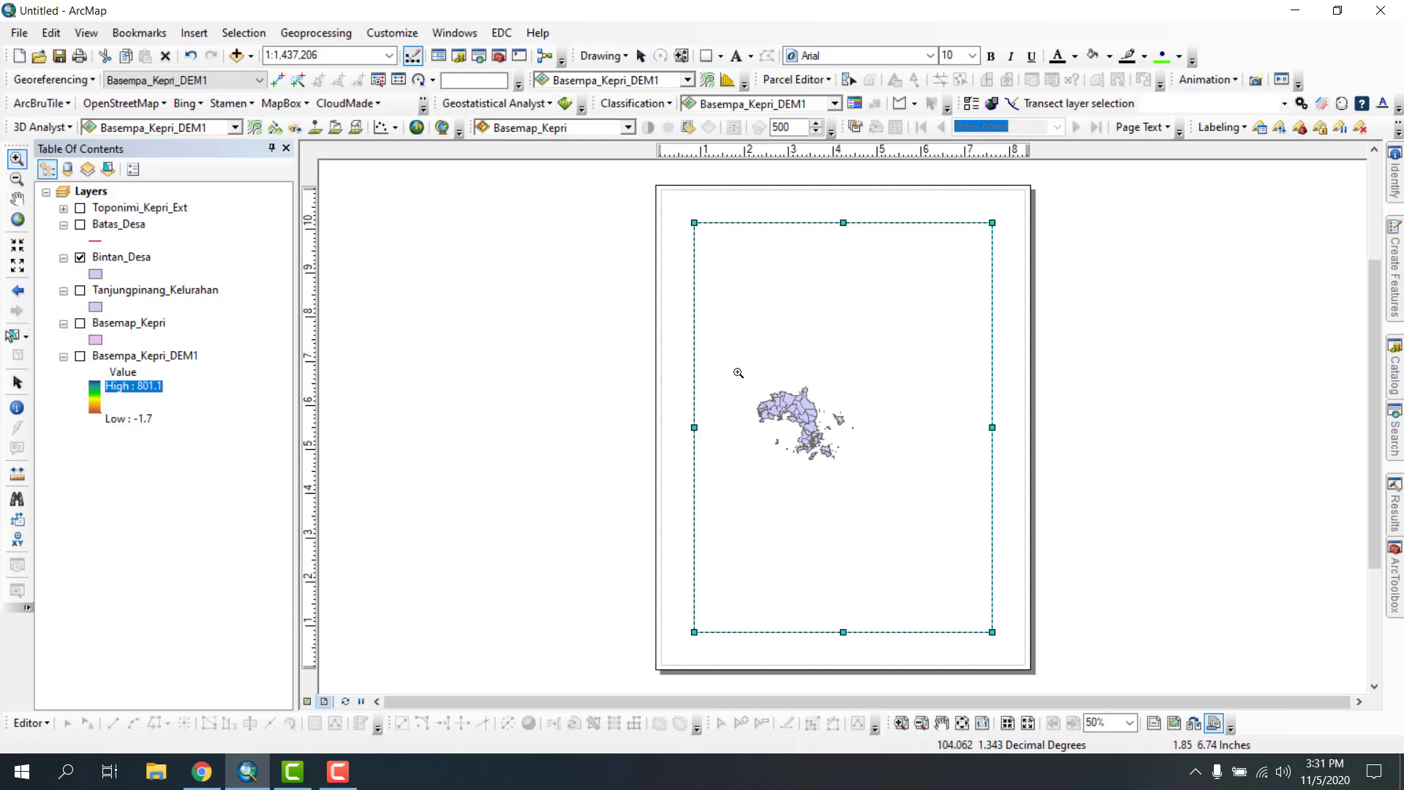
pyautogui.moveTo(736, 370); pyautogui.dragTo(893, 470)
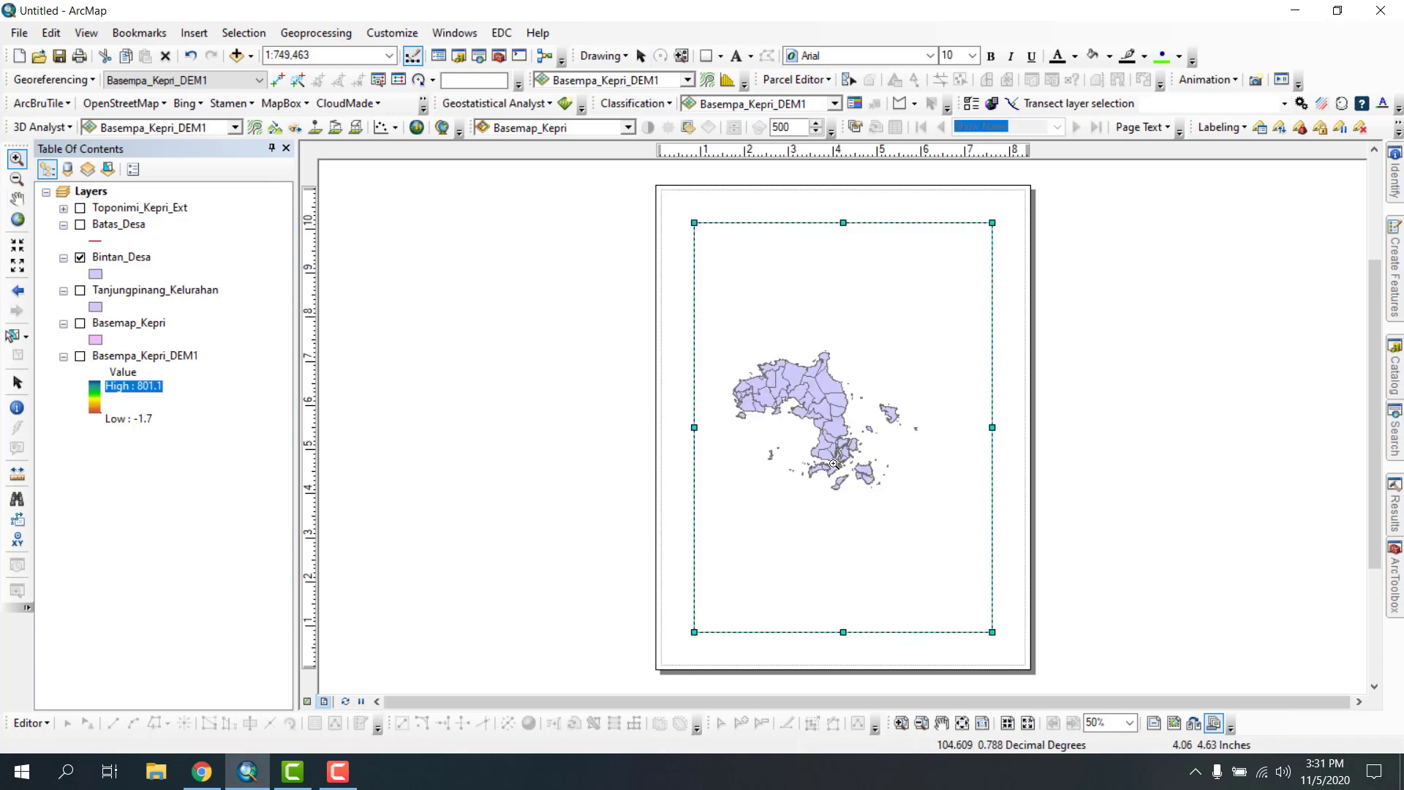
pyautogui.moveTo(706, 343); pyautogui.dragTo(1007, 561)
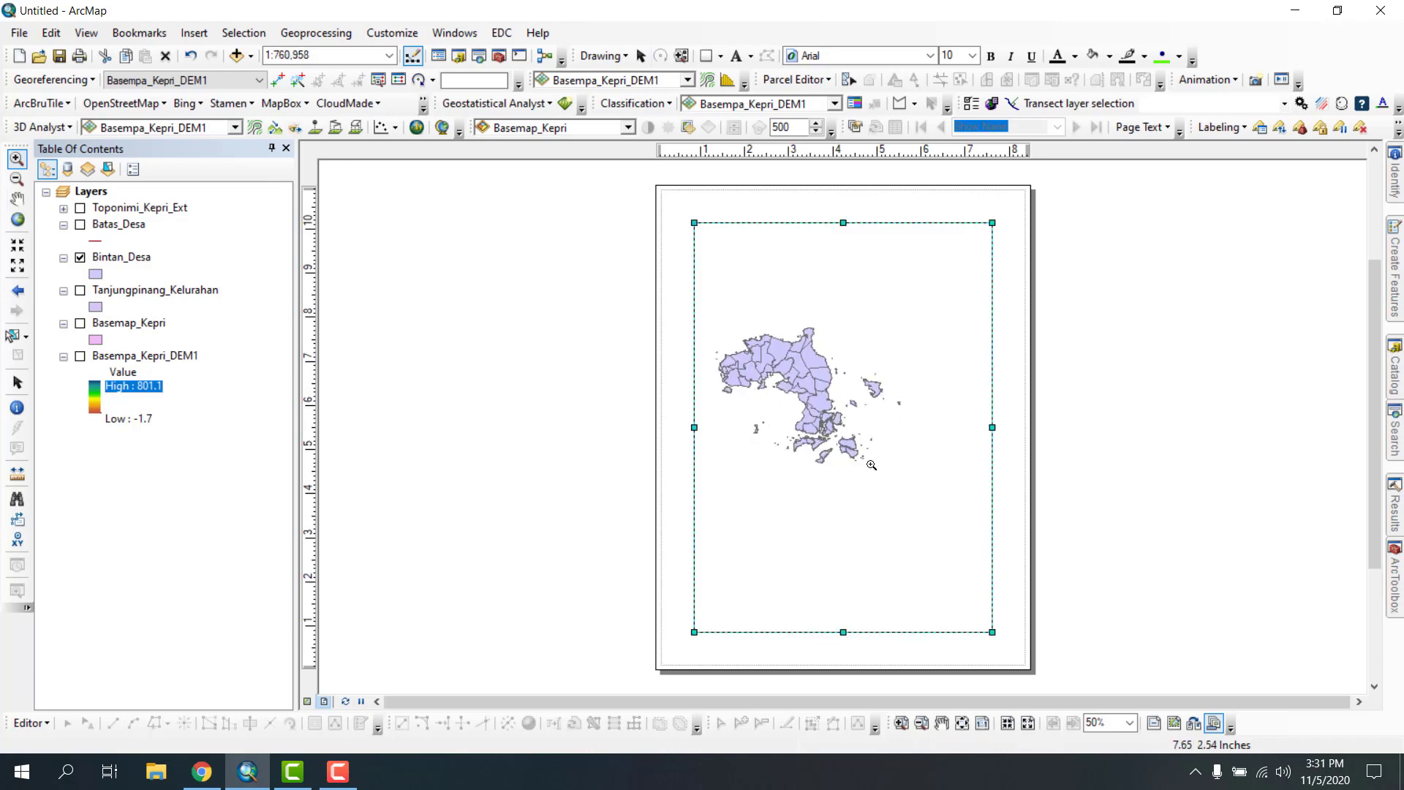
pyautogui.moveTo(764, 353); pyautogui.dragTo(1009, 516)
pyautogui.moveTo(697, 285); pyautogui.dragTo(925, 483)
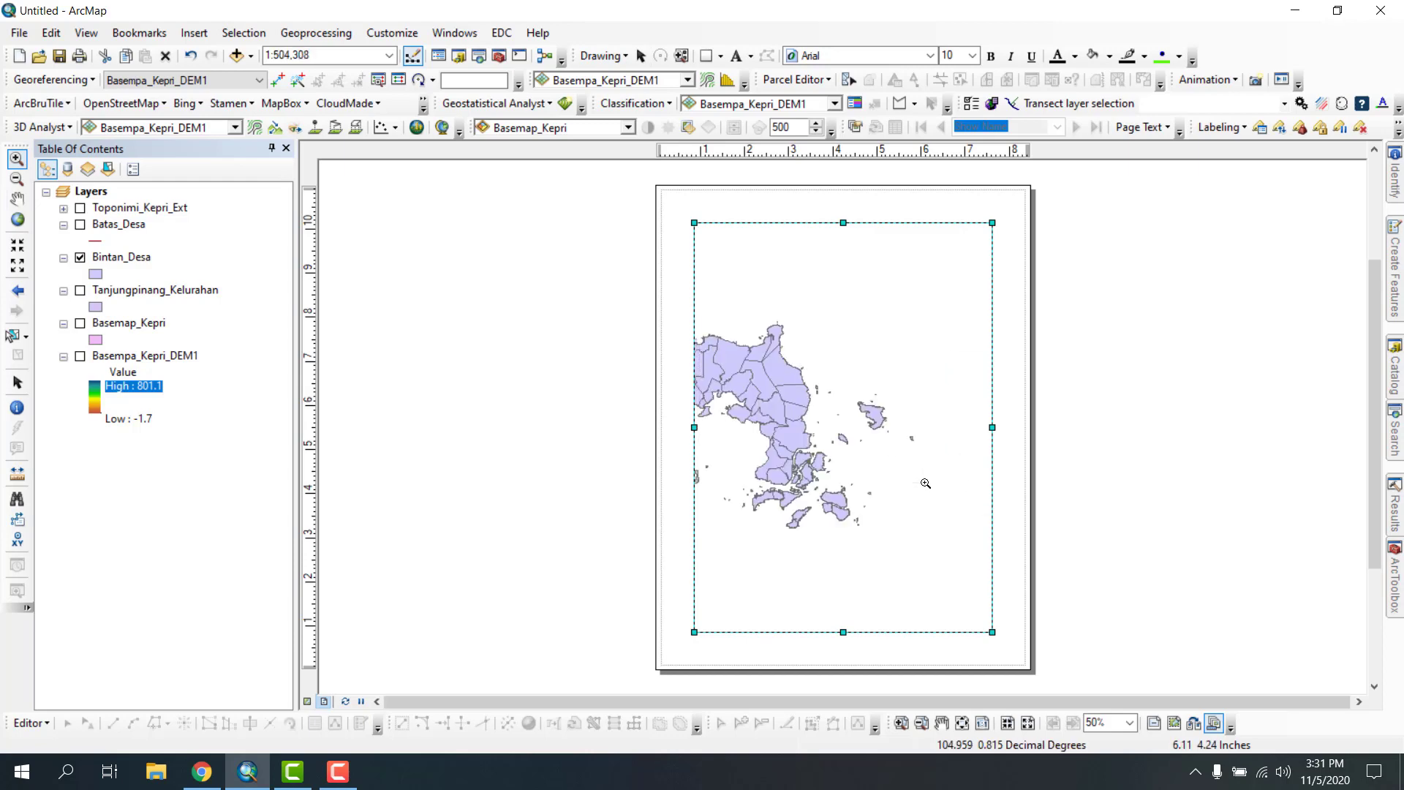
pyautogui.moveTo(734, 365); pyautogui.dragTo(914, 434)
pyautogui.click(817, 447)
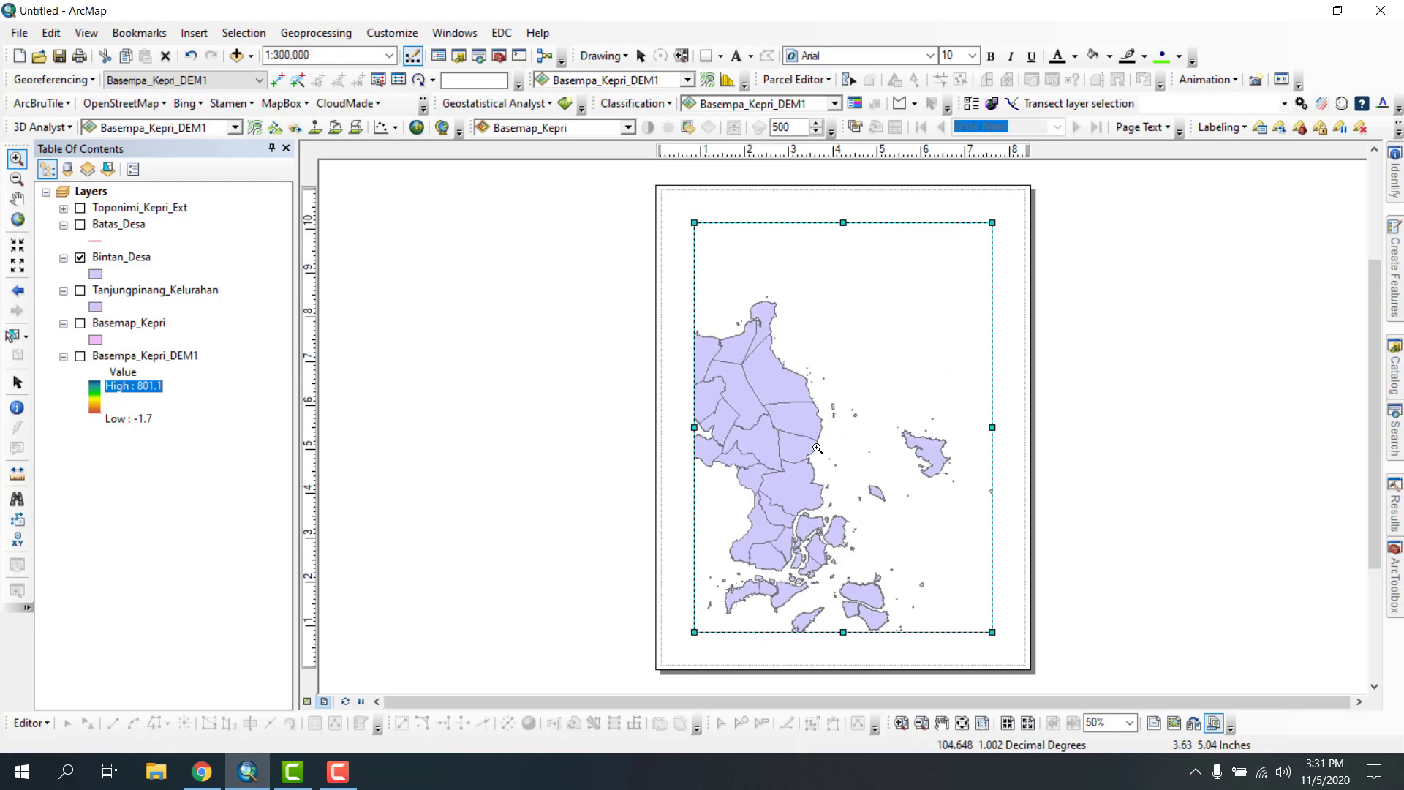
pyautogui.click(817, 447)
pyautogui.click(817, 447)
pyautogui.click(817, 447)
pyautogui.moveTo(748, 353); pyautogui.dragTo(1075, 524)
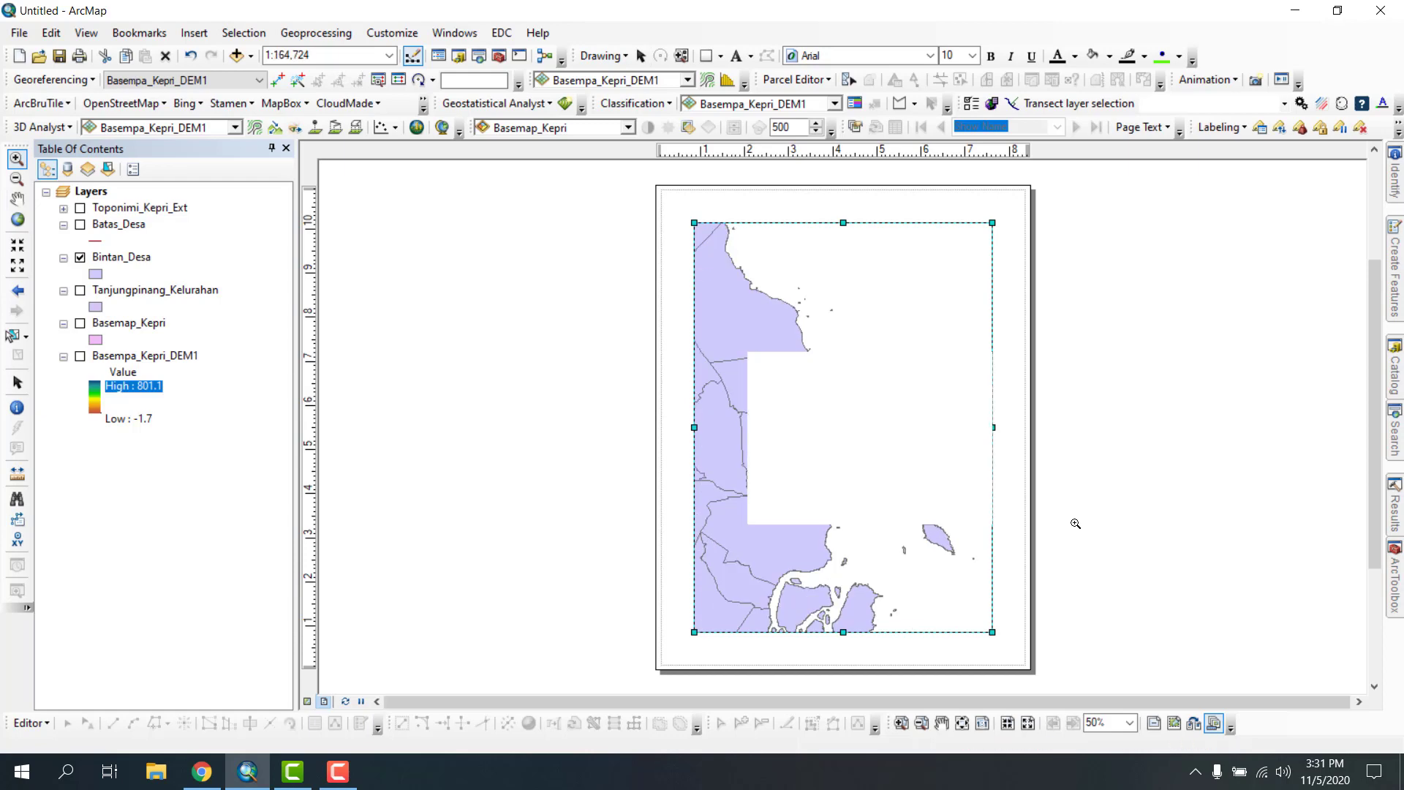
pyautogui.moveTo(754, 400); pyautogui.dragTo(1067, 508)
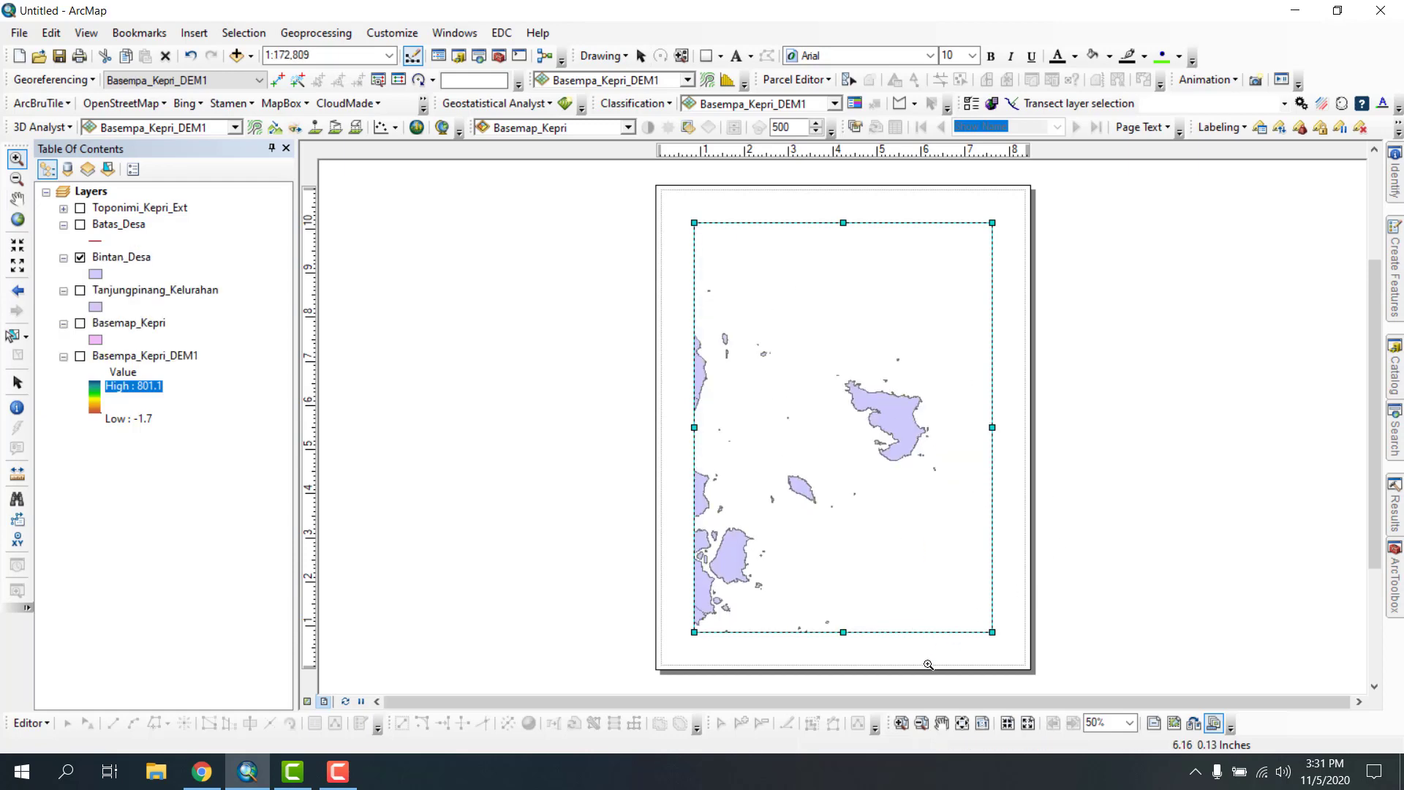
# - Zoom the map out and back in within the layout's data frame to examine how its scale changes on the fixed page
pyautogui.click(17, 179)
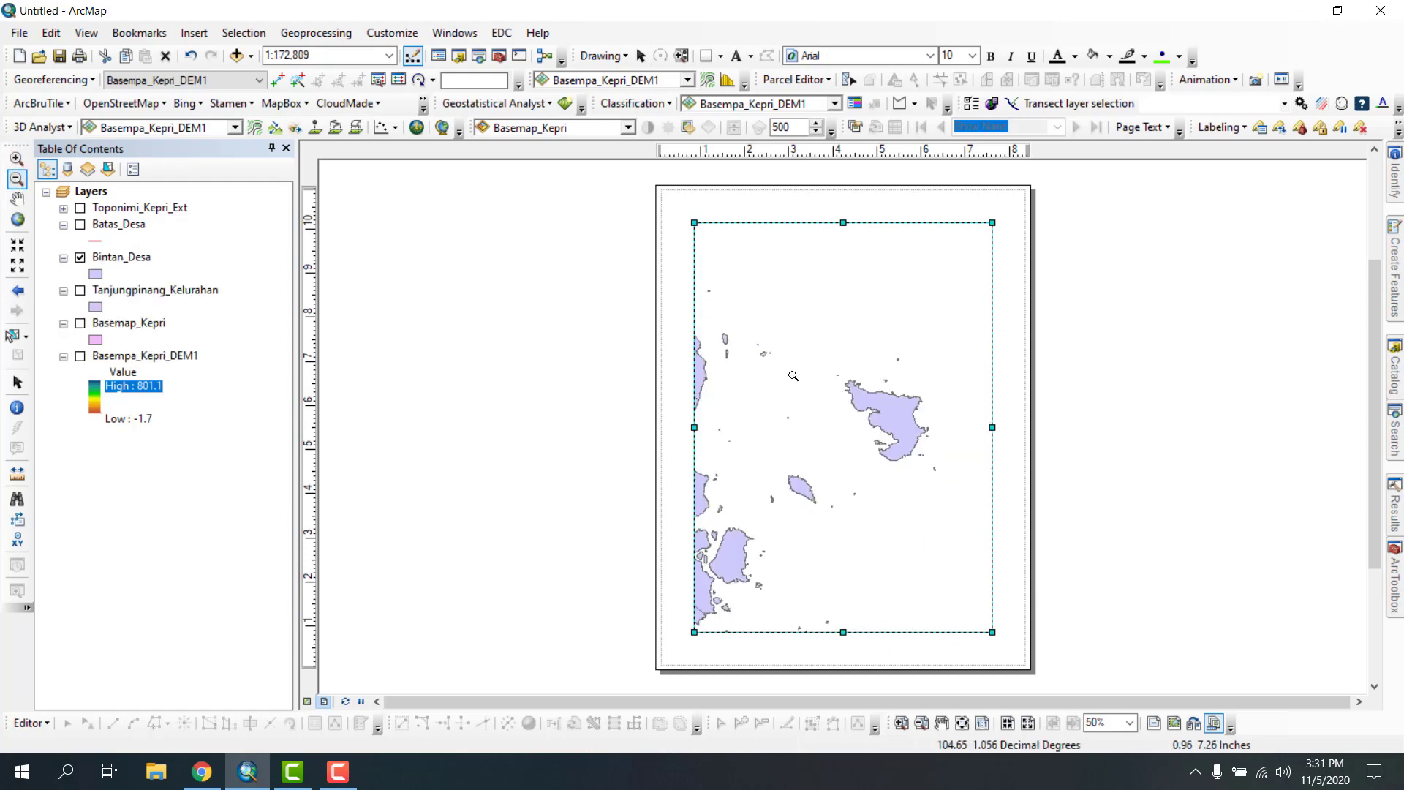
pyautogui.click(991, 504)
pyautogui.moveTo(720, 347); pyautogui.dragTo(976, 409)
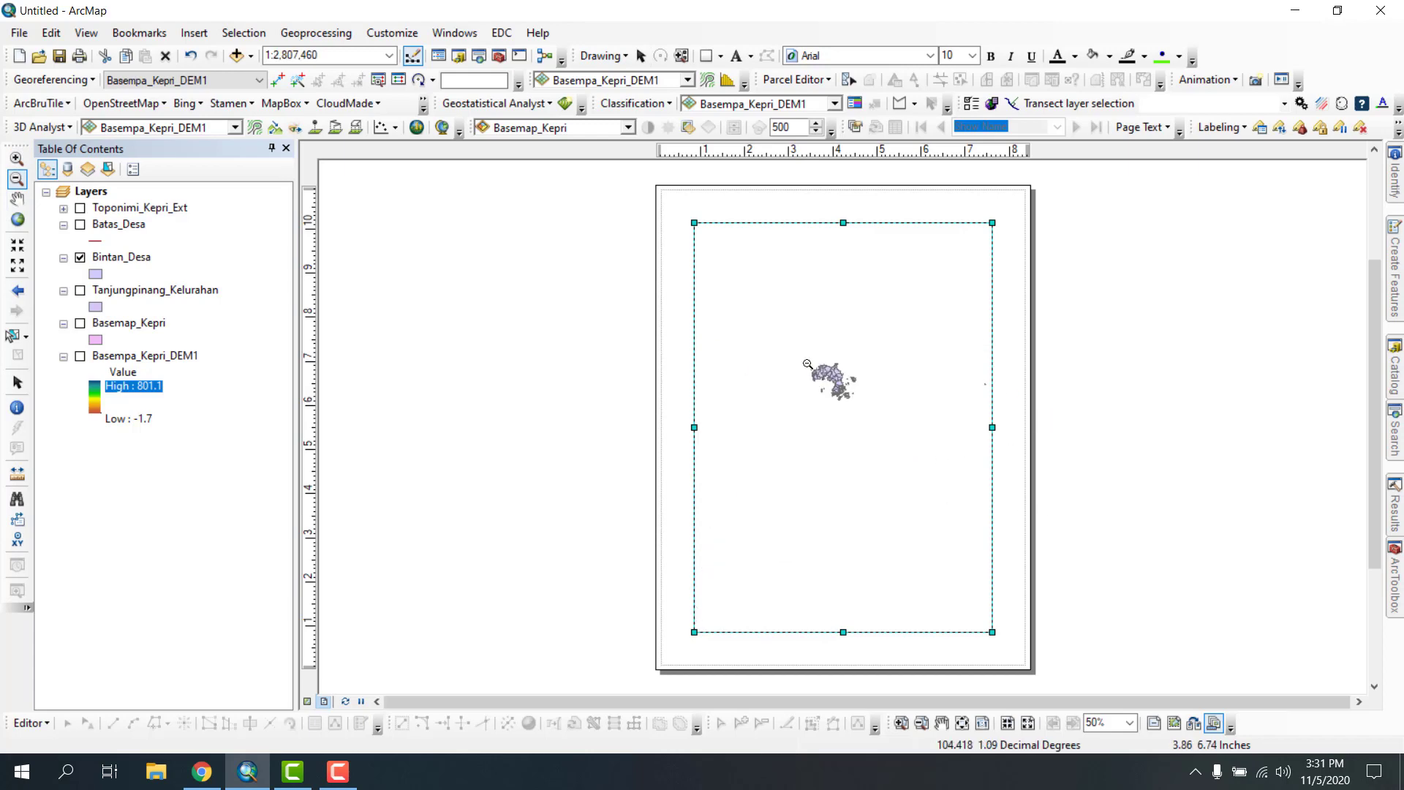
pyautogui.moveTo(803, 361); pyautogui.dragTo(943, 434)
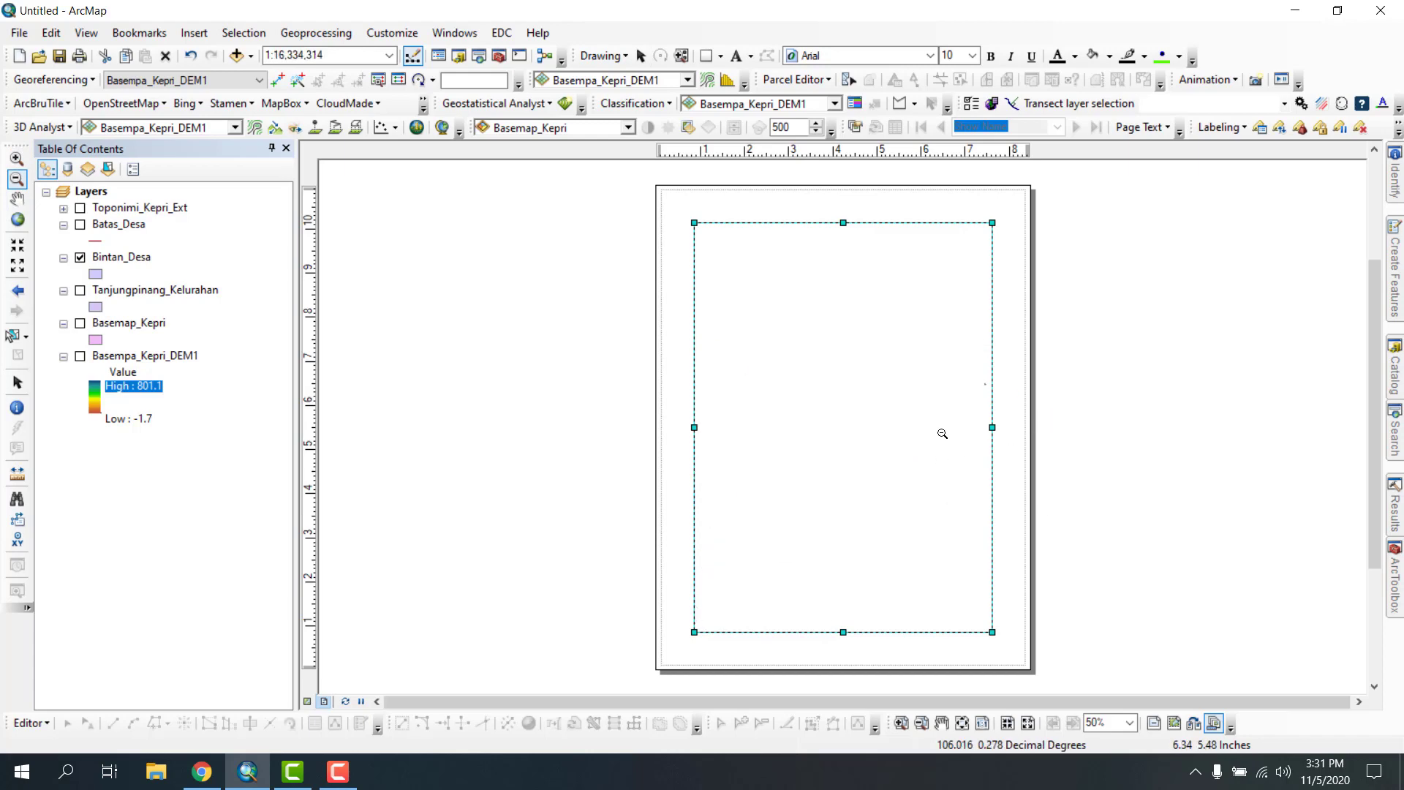
pyautogui.click(16, 158)
pyautogui.moveTo(803, 359); pyautogui.dragTo(1010, 462)
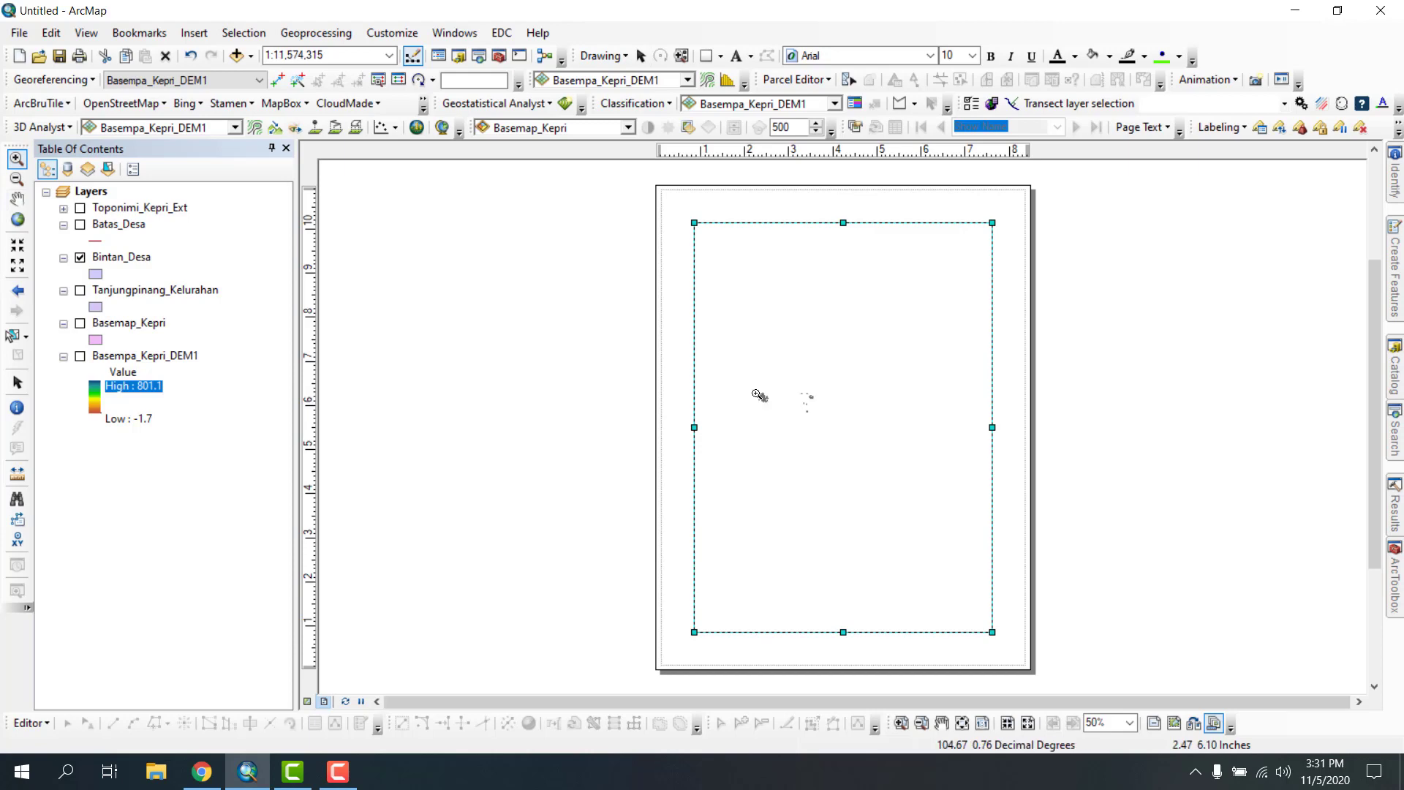
pyautogui.moveTo(724, 364); pyautogui.dragTo(1033, 492)
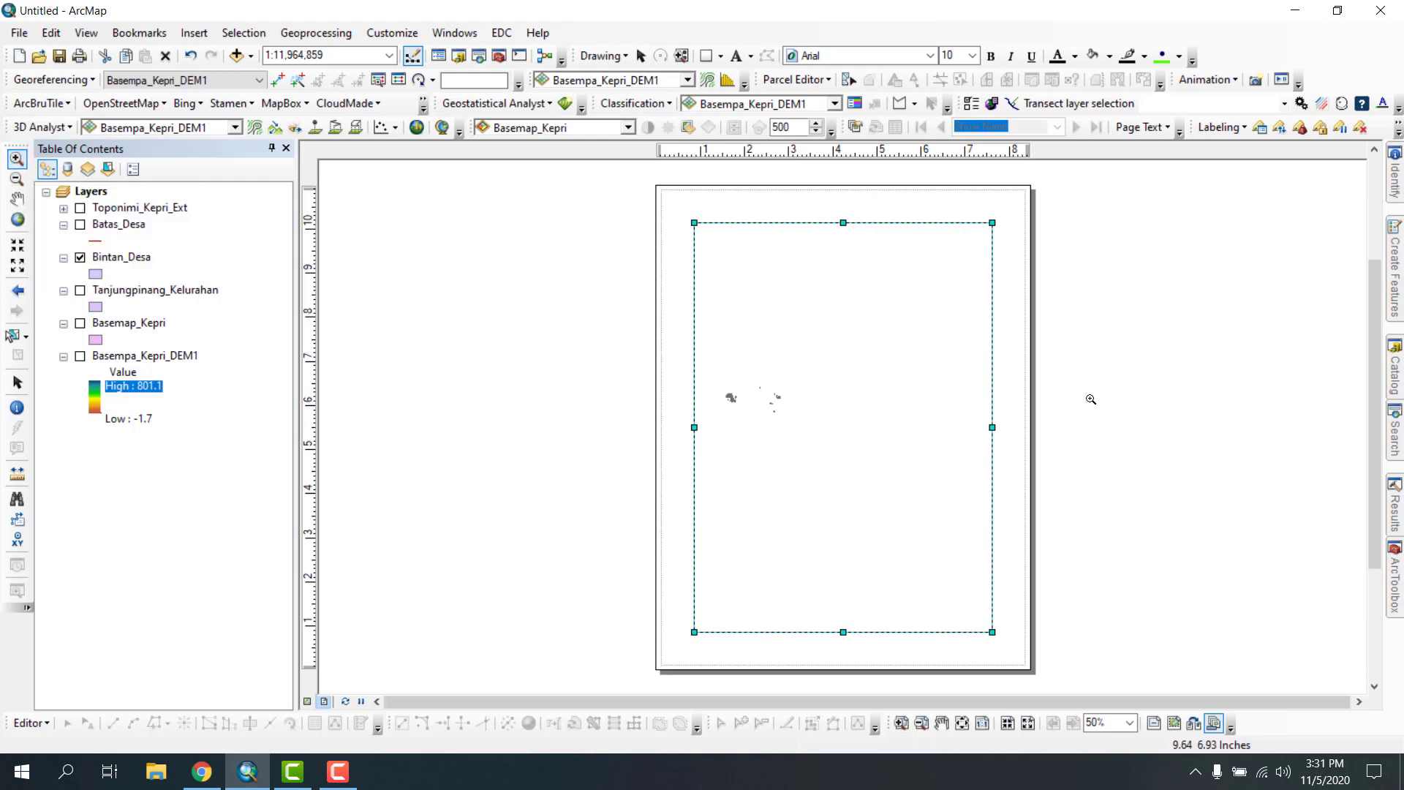
# - Magnify and shrink the layout page itself with the layout zoom tools to compare page zoom with map zoom
pyautogui.click(922, 726)
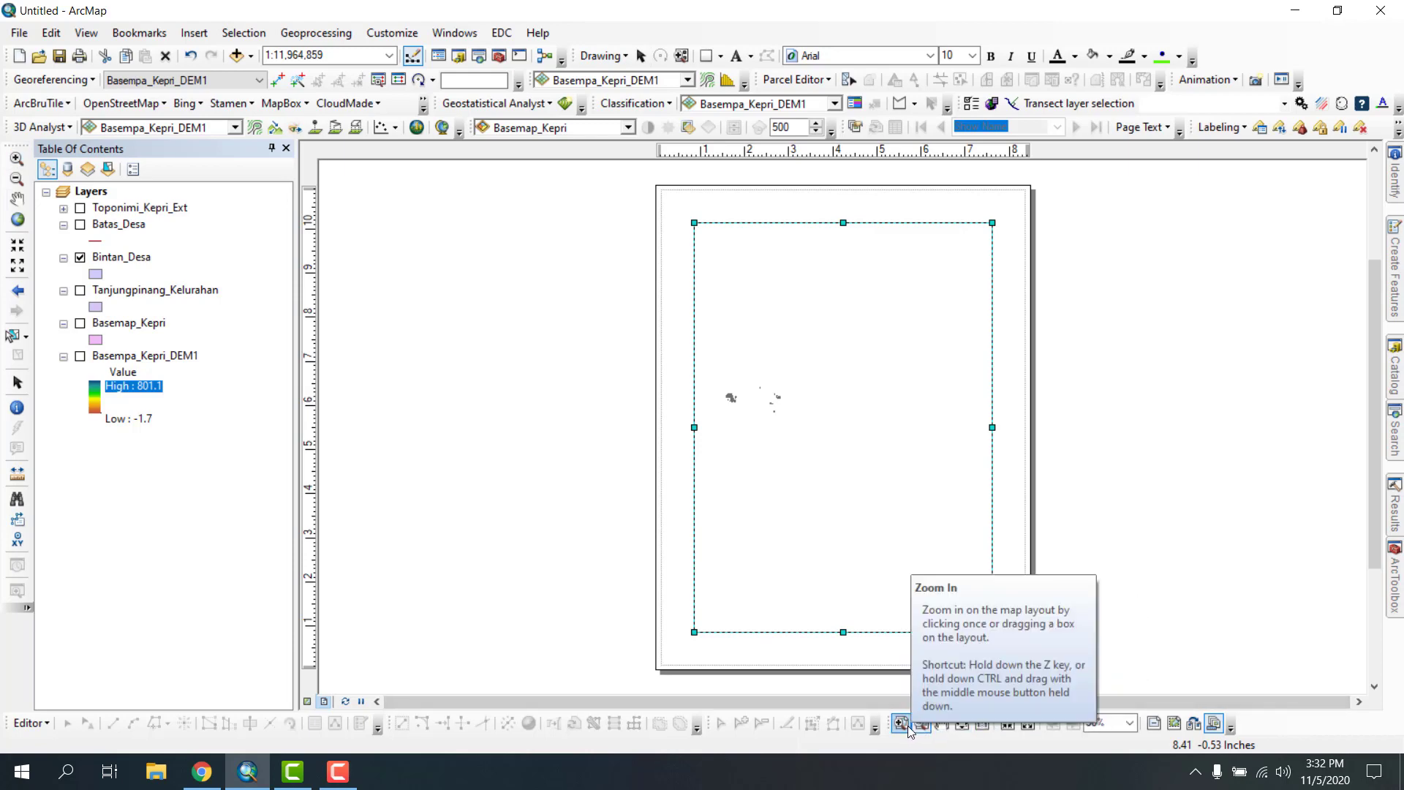
pyautogui.moveTo(590, 261); pyautogui.dragTo(1344, 604)
pyautogui.moveTo(388, 364); pyautogui.dragTo(1161, 584)
pyautogui.moveTo(401, 306); pyautogui.dragTo(1191, 533)
pyautogui.moveTo(1026, 362); pyautogui.dragTo(1308, 467)
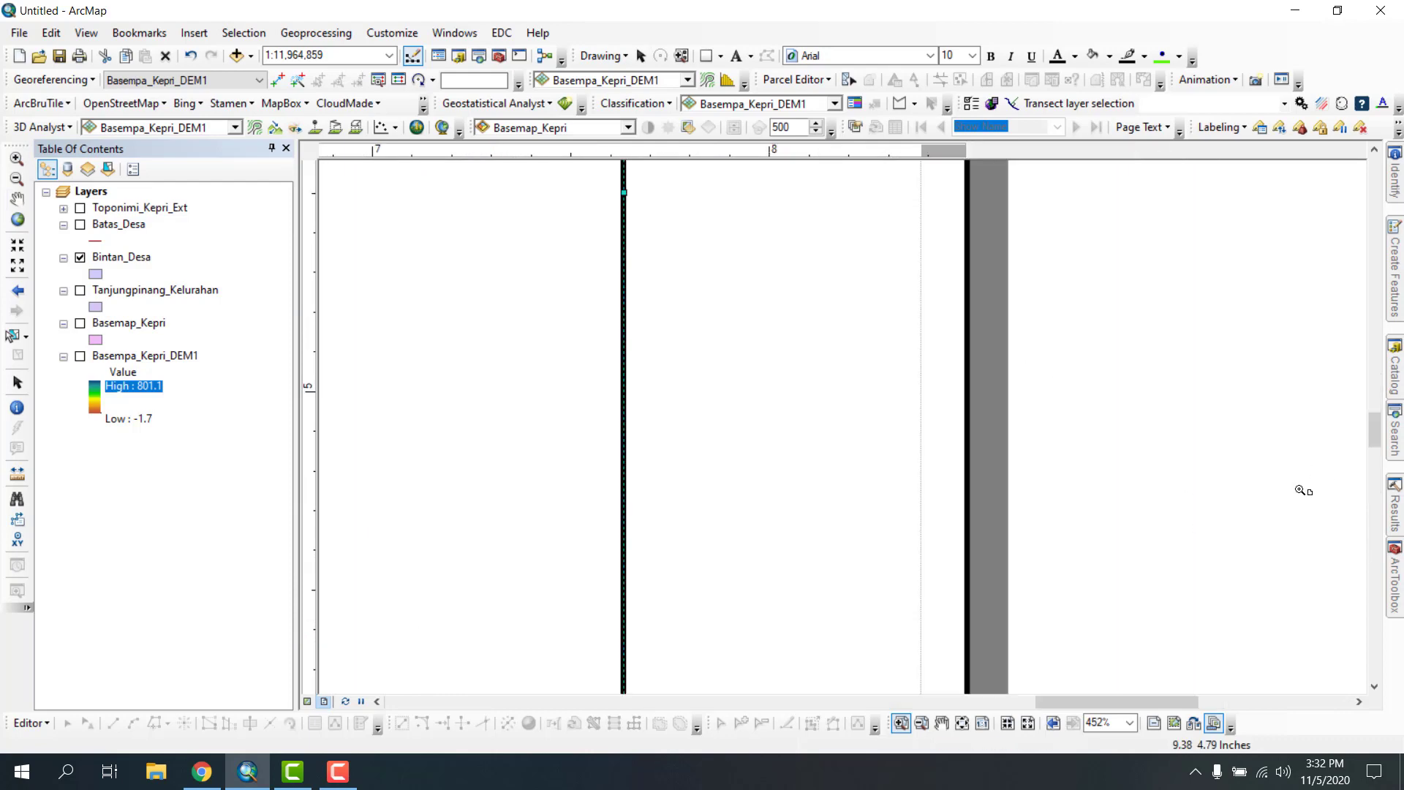
pyautogui.click(921, 722)
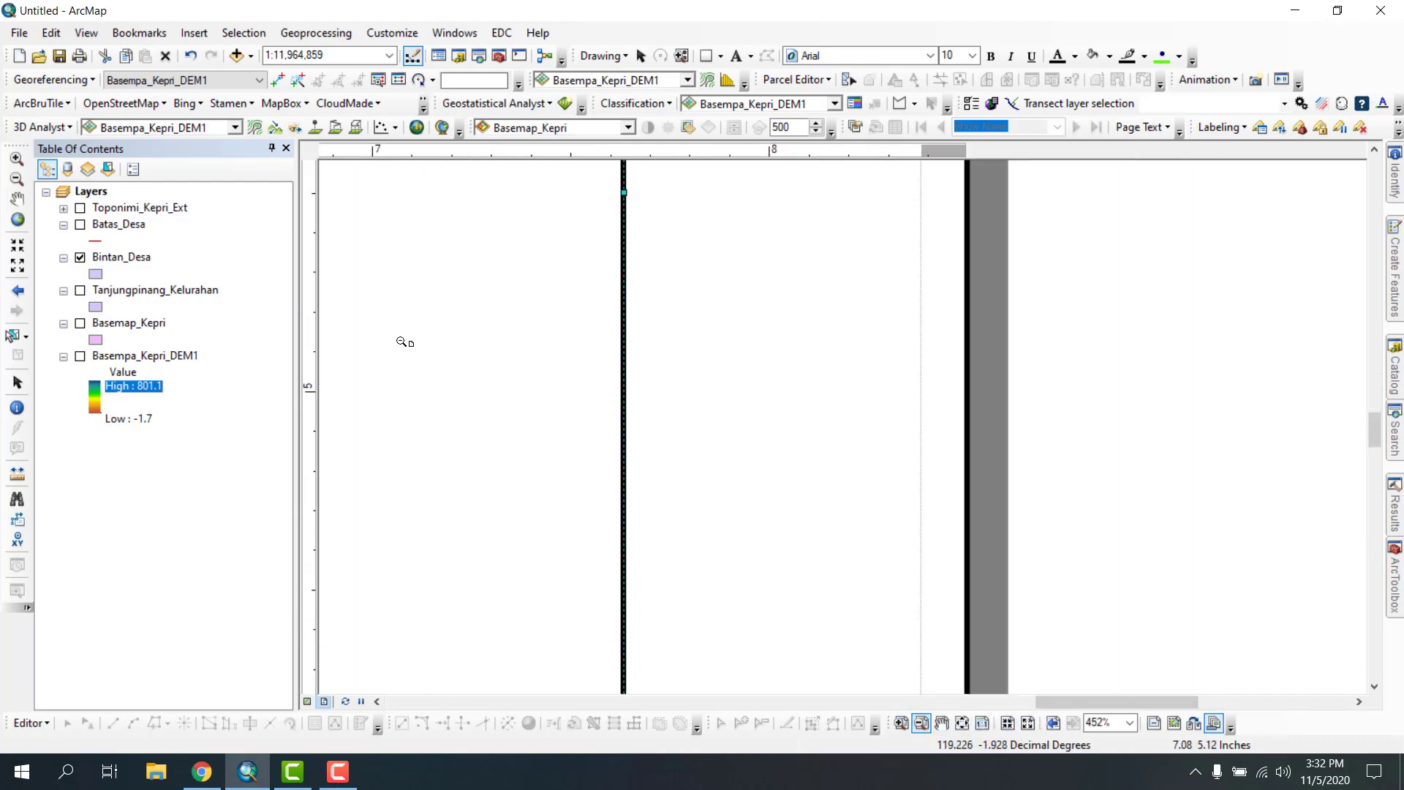
pyautogui.click(1009, 424)
pyautogui.click(1016, 466)
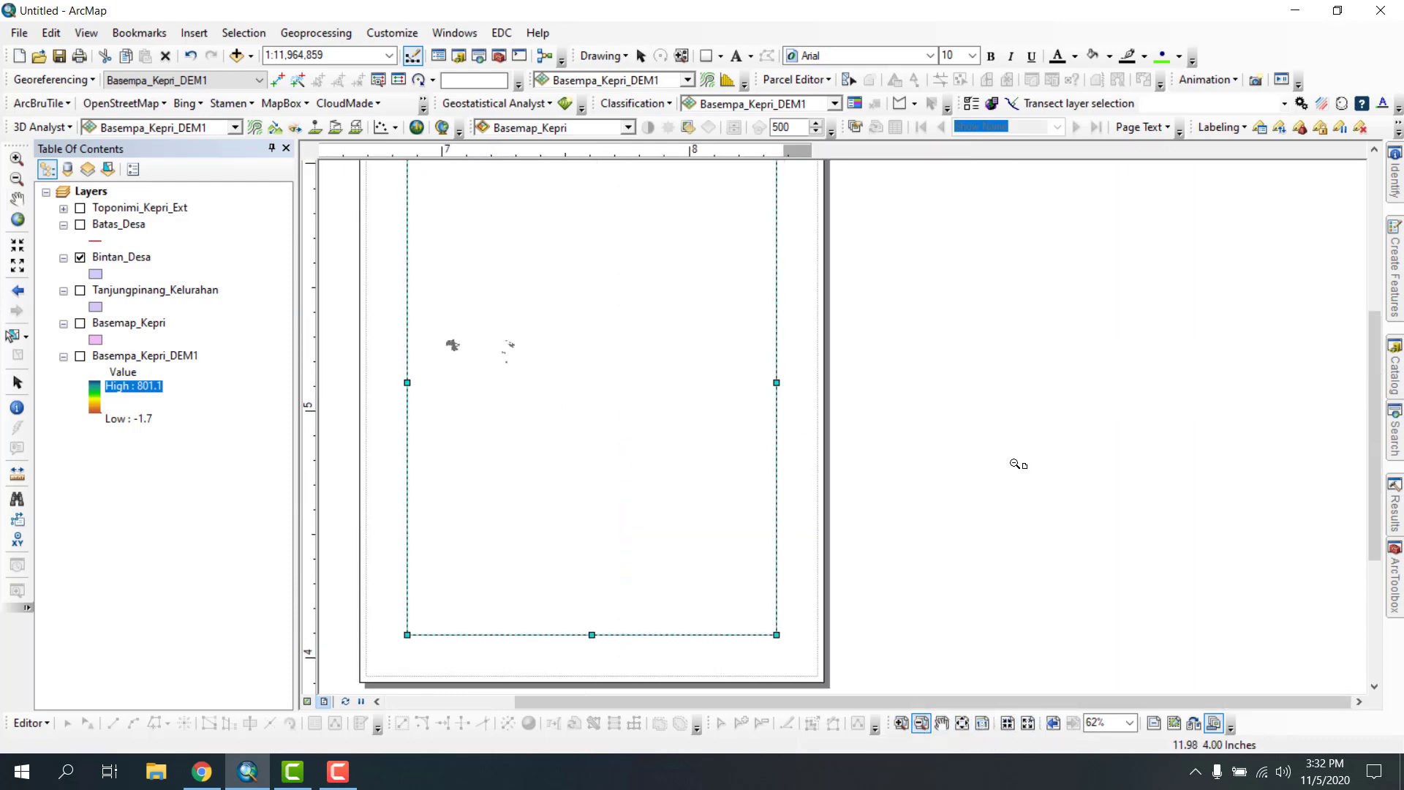
pyautogui.click(1031, 495)
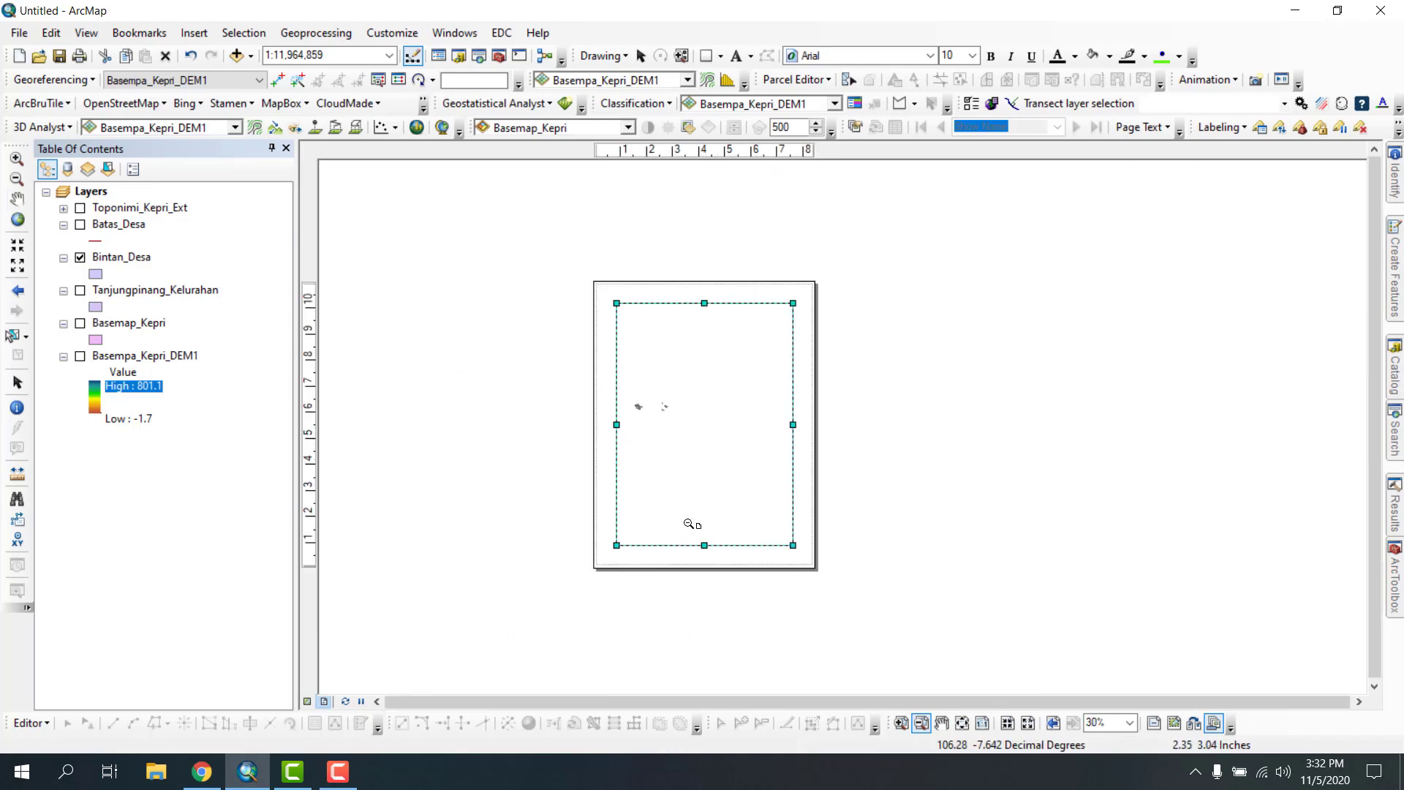
# - Fit the whole page in the layout view and zoom the data frame's map in to the full group of Bintan islands
pyautogui.click(901, 722)
pyautogui.moveTo(531, 276); pyautogui.dragTo(912, 577)
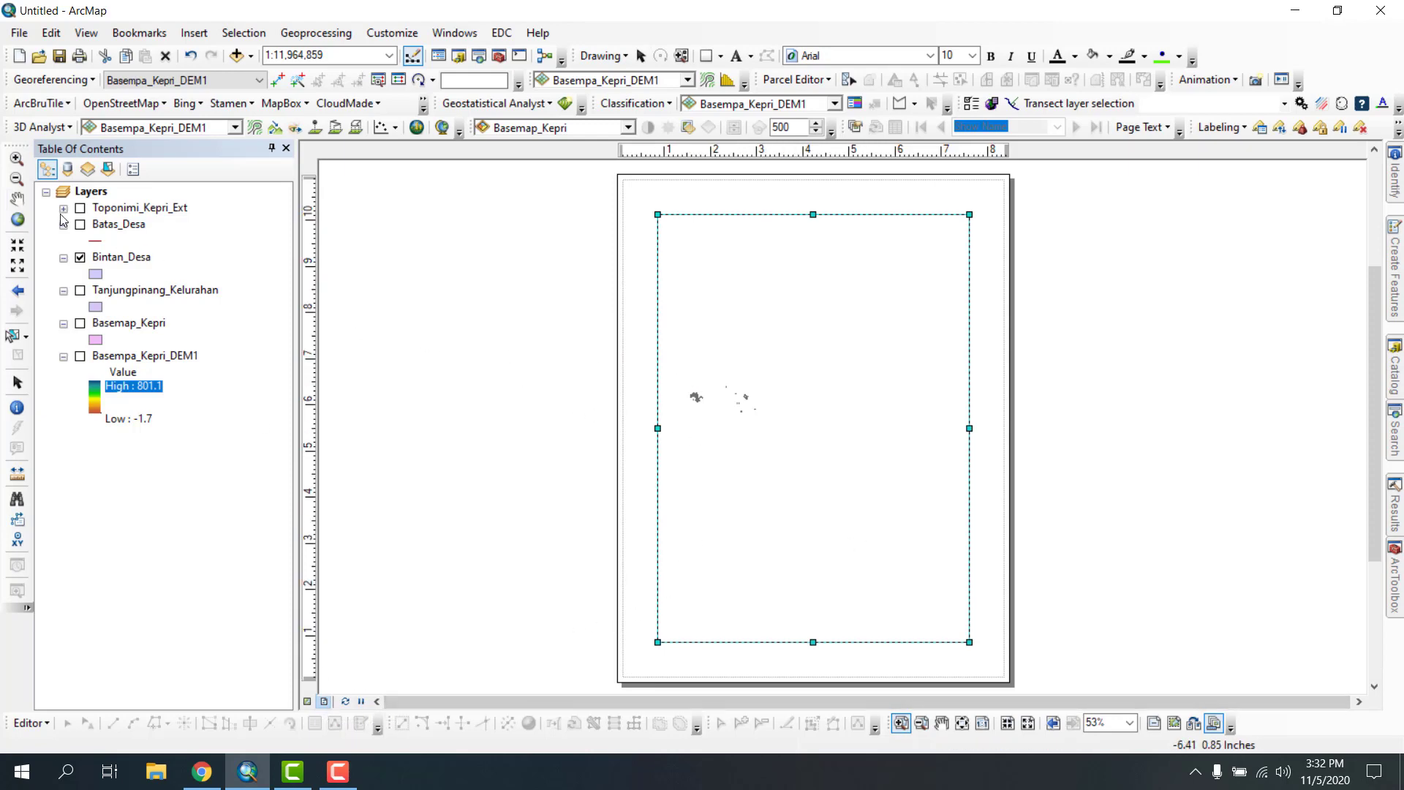
pyautogui.click(17, 158)
pyautogui.moveTo(685, 356); pyautogui.dragTo(908, 457)
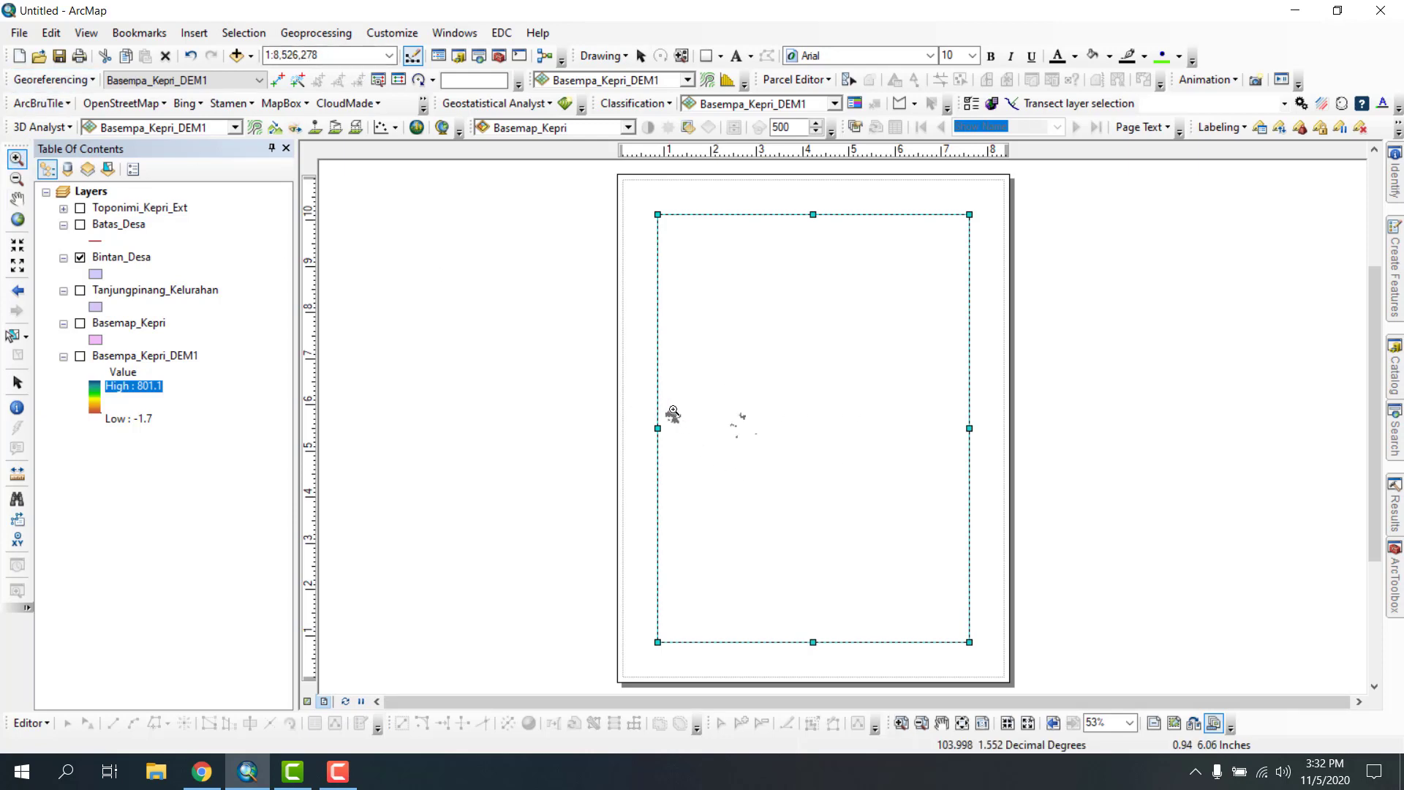
pyautogui.moveTo(703, 411); pyautogui.dragTo(653, 446)
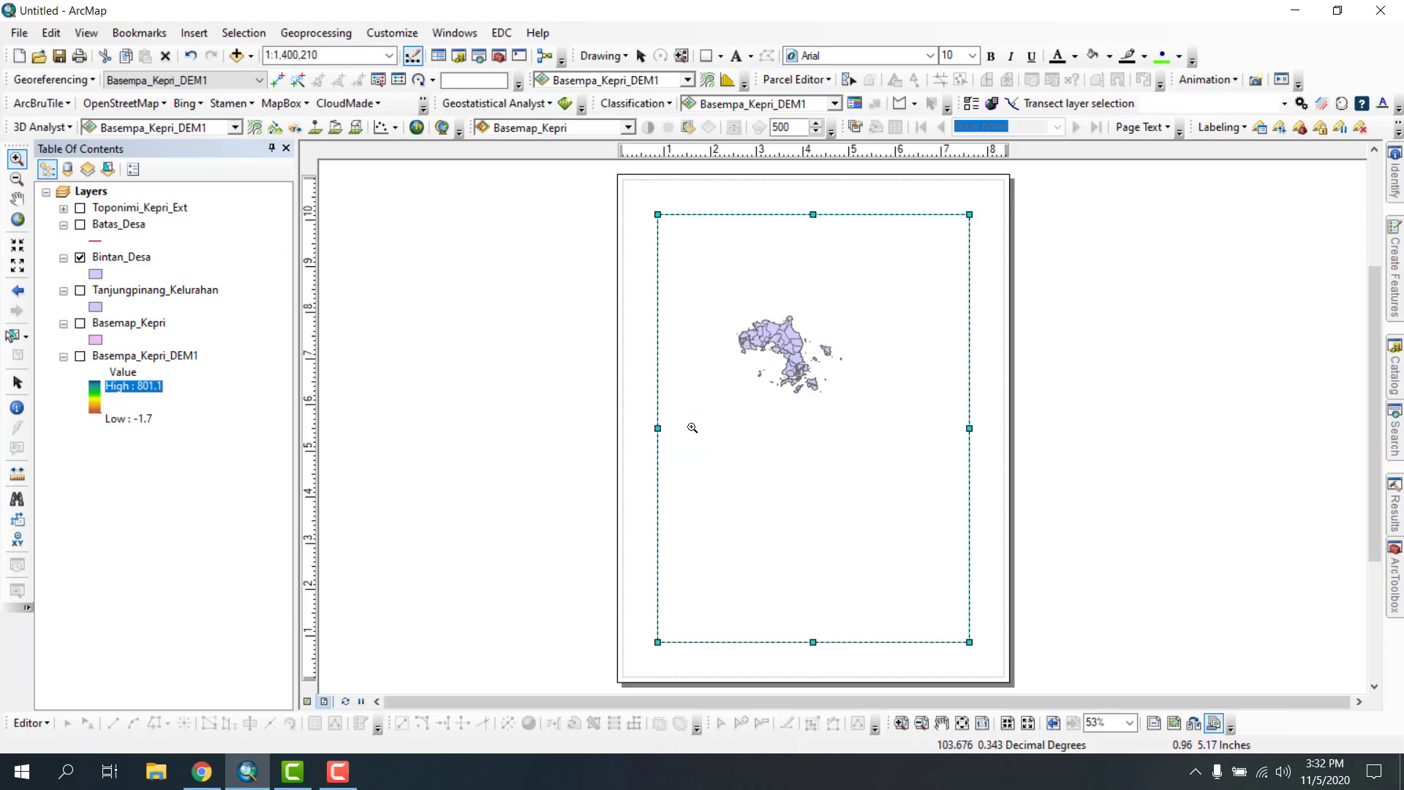
pyautogui.moveTo(677, 300); pyautogui.dragTo(877, 439)
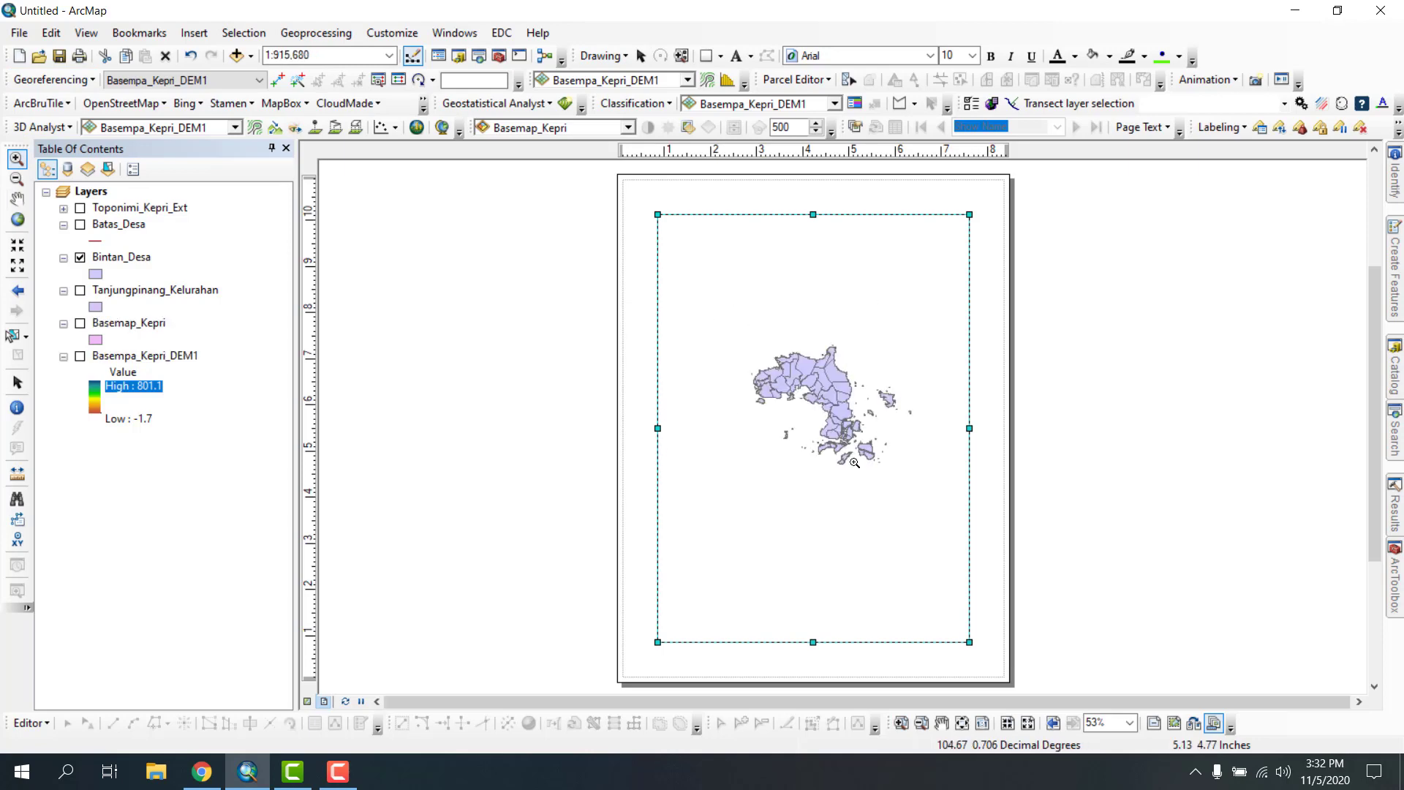
# - Zoom the layout page in on the Bintan islands and back out to examine the page view around the map
pyautogui.click(901, 722)
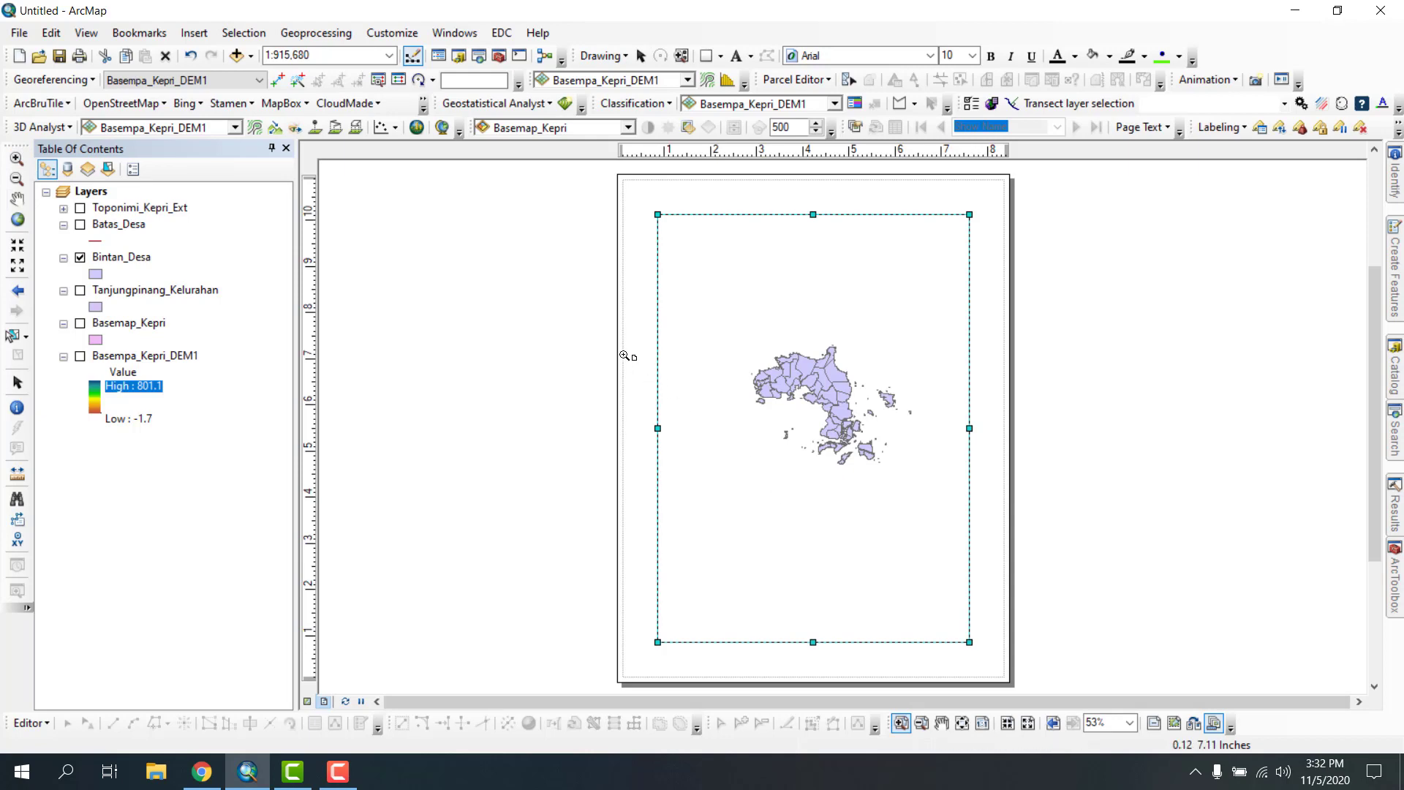
pyautogui.moveTo(623, 355); pyautogui.dragTo(1216, 483)
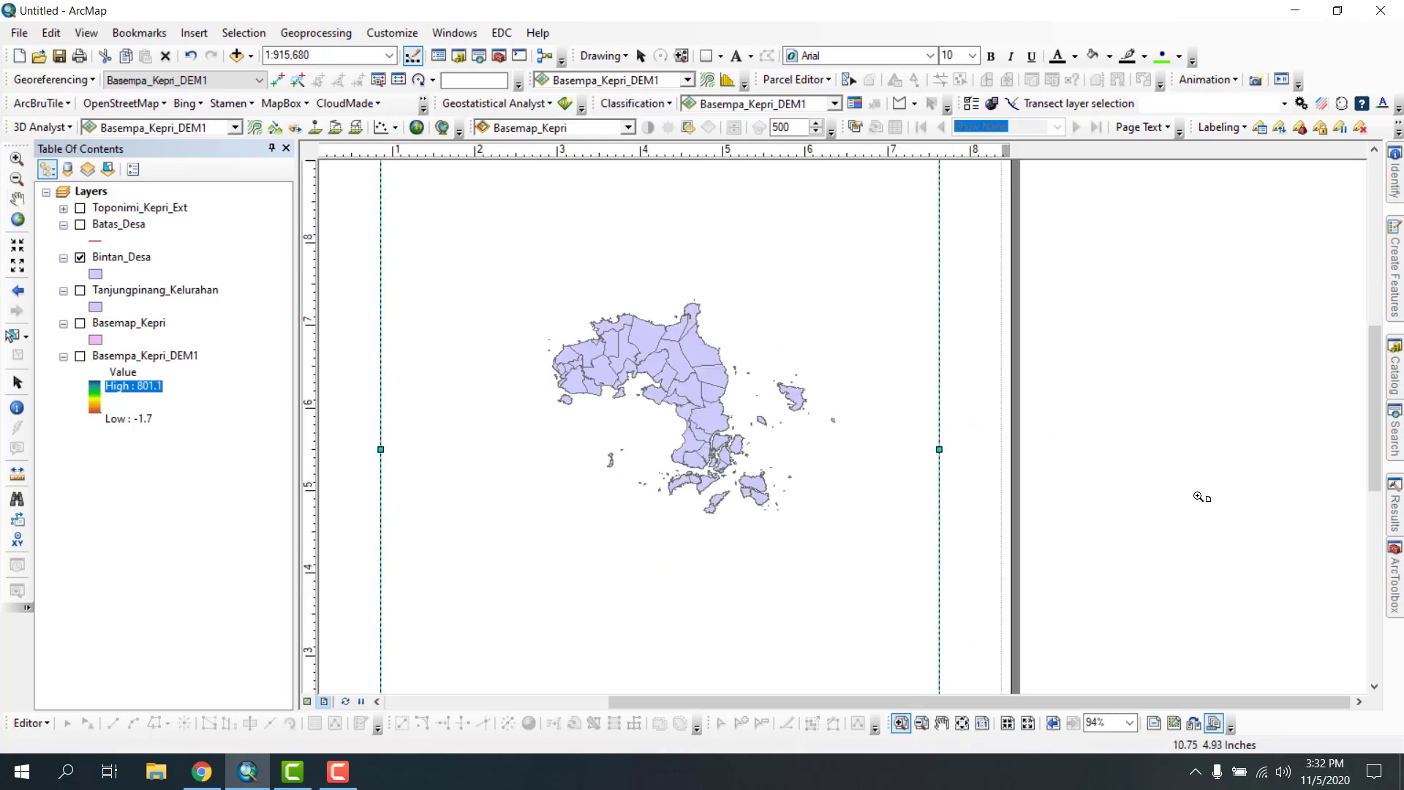
pyautogui.click(921, 723)
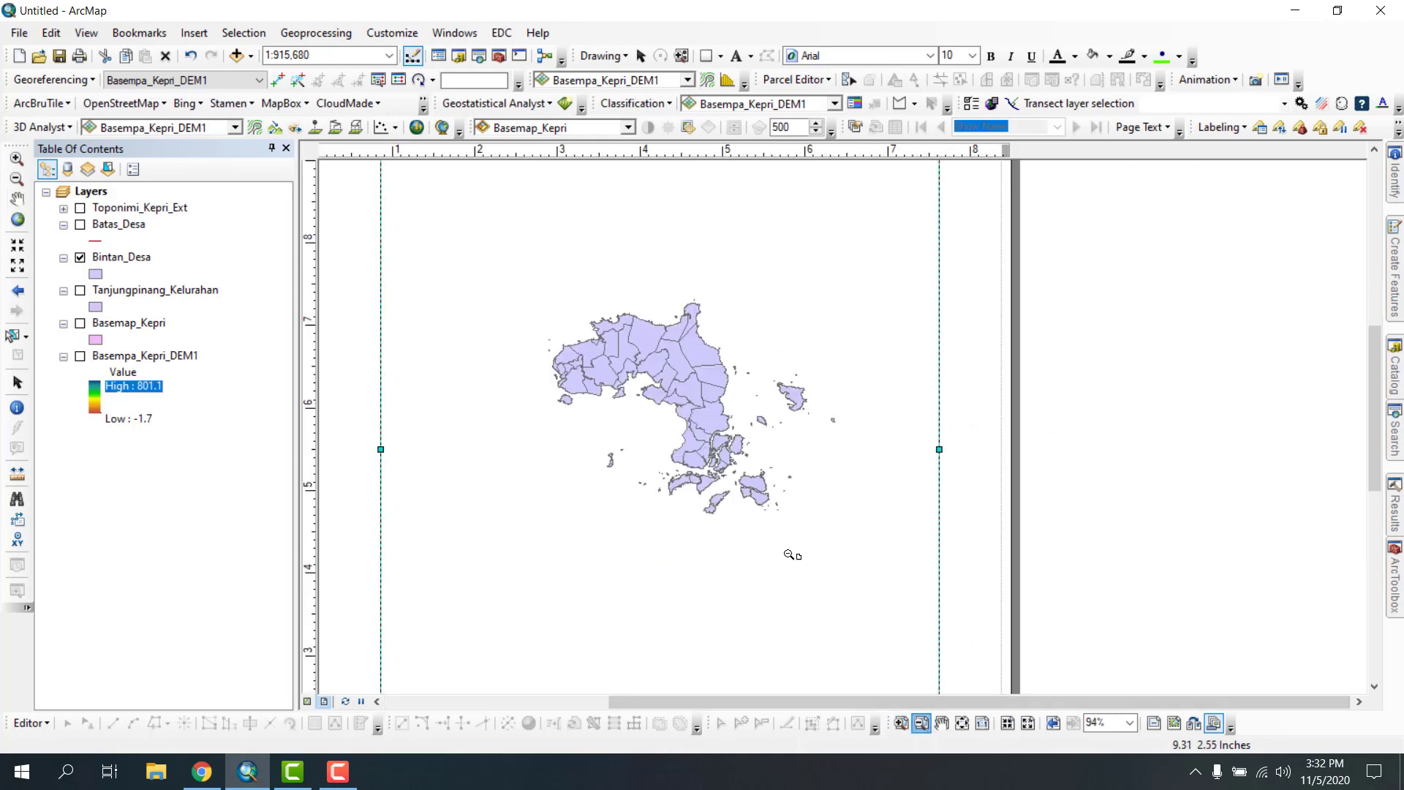
pyautogui.click(764, 450)
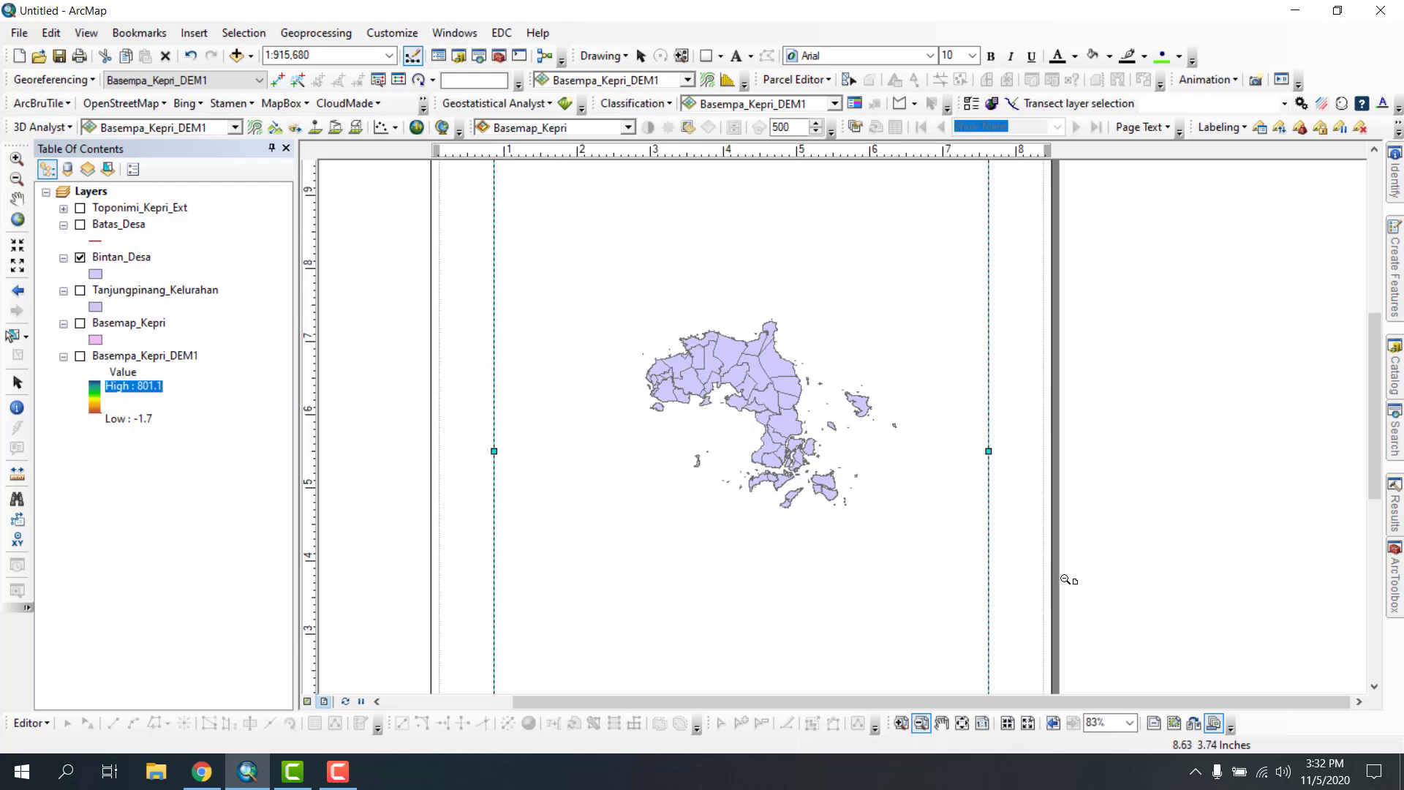
pyautogui.click(1067, 579)
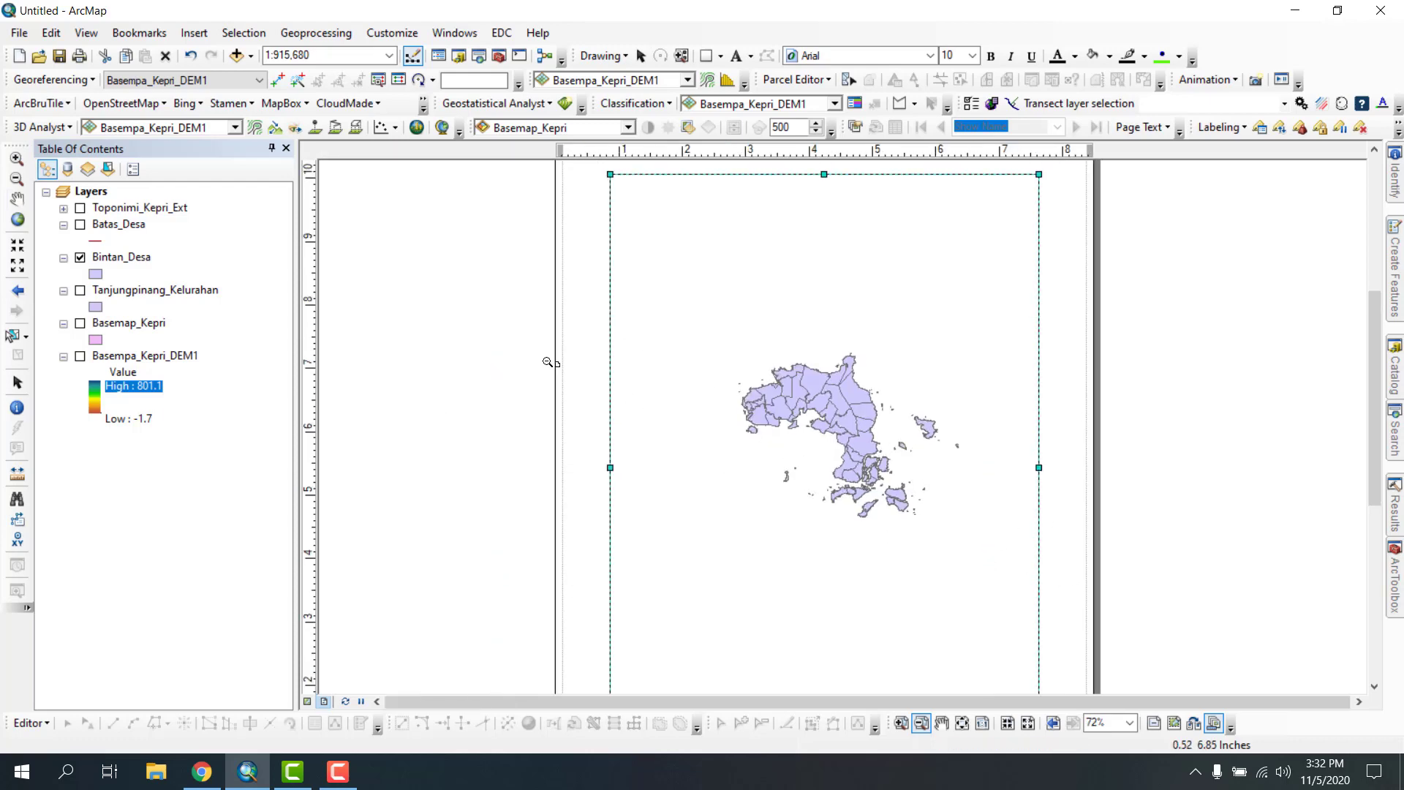
pyautogui.moveTo(517, 342); pyautogui.dragTo(1324, 595)
pyautogui.moveTo(450, 269); pyautogui.dragTo(1279, 737)
pyautogui.moveTo(392, 246); pyautogui.dragTo(1237, 505)
pyautogui.moveTo(484, 180); pyautogui.dragTo(1287, 634)
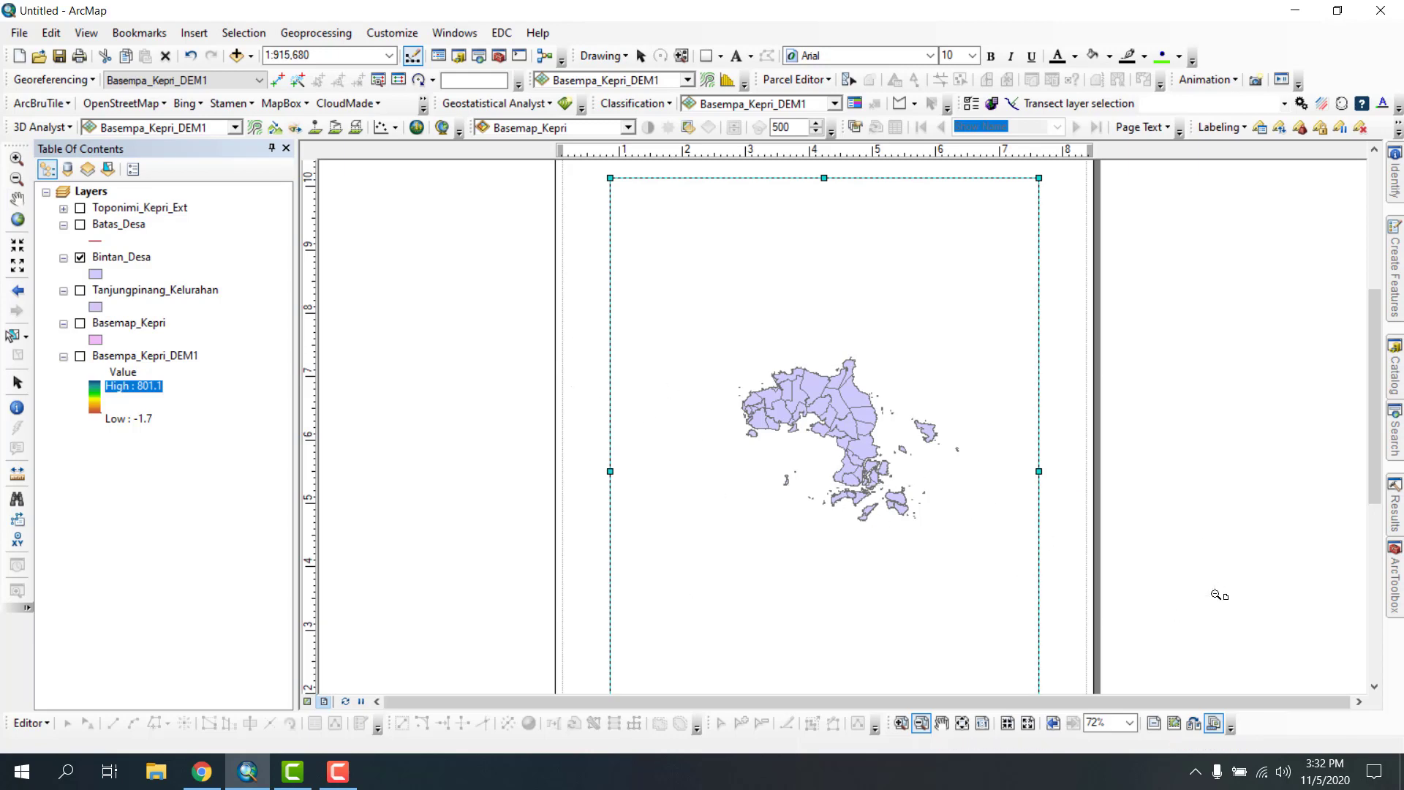
# - Return the map to data view and pan the Bintan_Desa islands to the middle of the map area
pyautogui.click(308, 701)
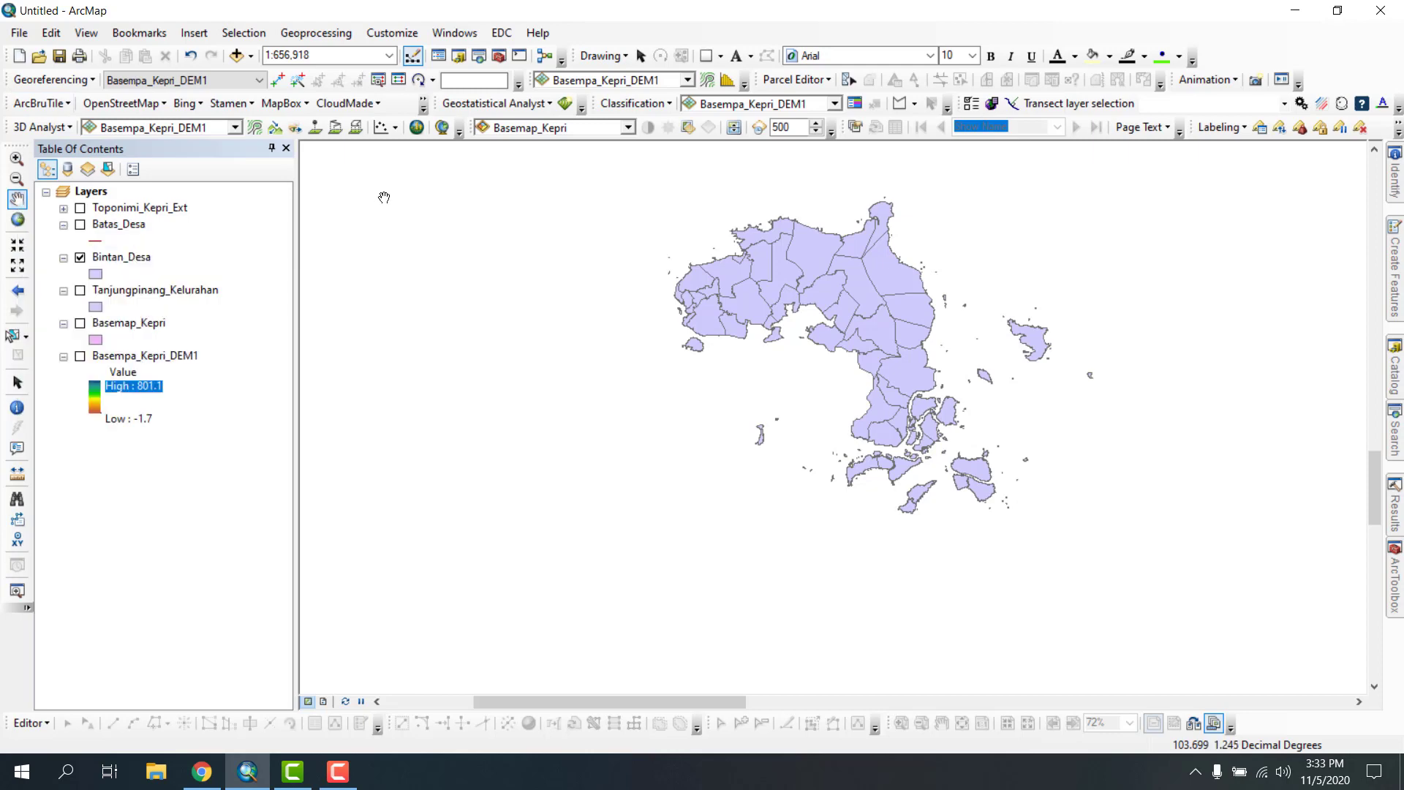
pyautogui.moveTo(598, 343); pyautogui.dragTo(474, 402)
pyautogui.moveTo(662, 346); pyautogui.dragTo(825, 379)
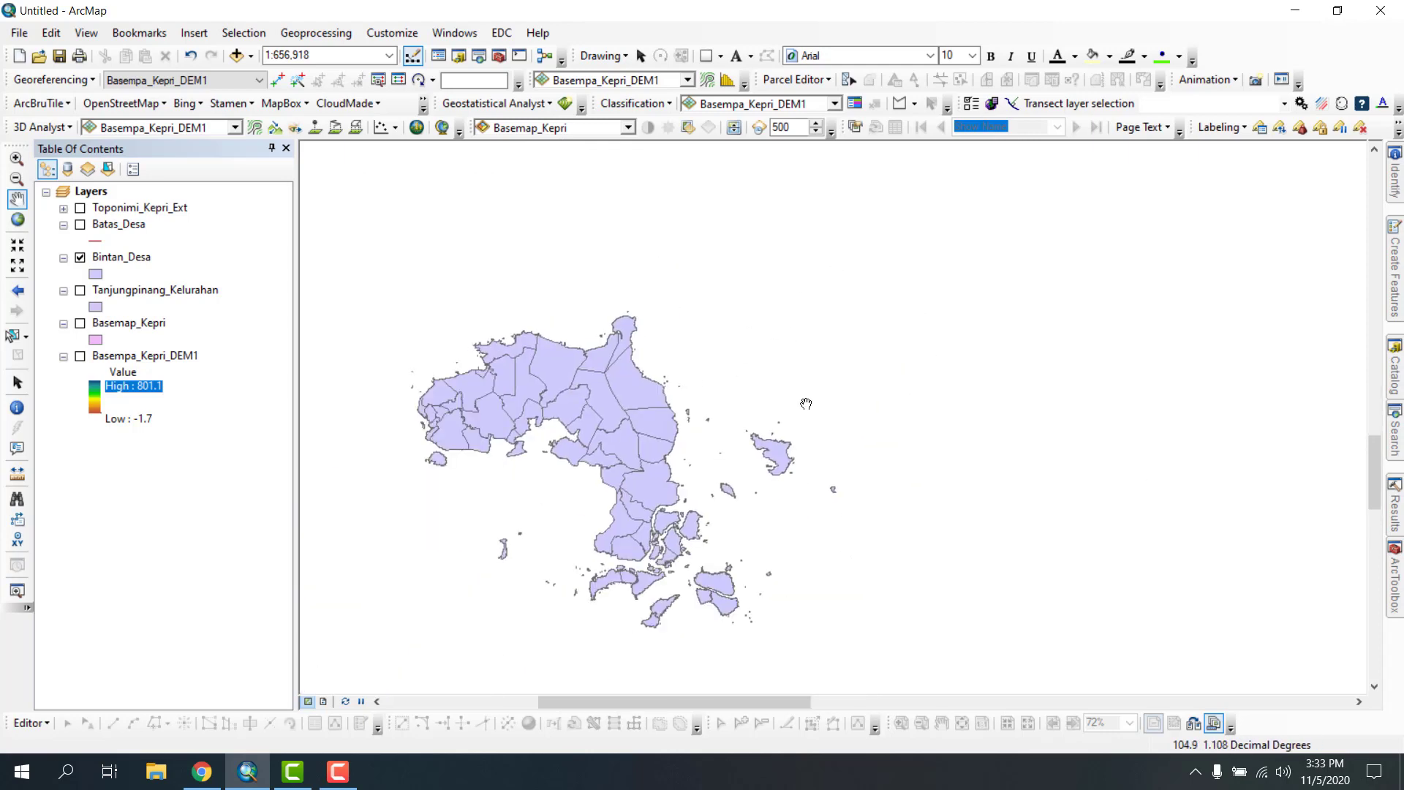
pyautogui.moveTo(591, 450); pyautogui.dragTo(763, 329)
pyautogui.moveTo(826, 365); pyautogui.dragTo(796, 446)
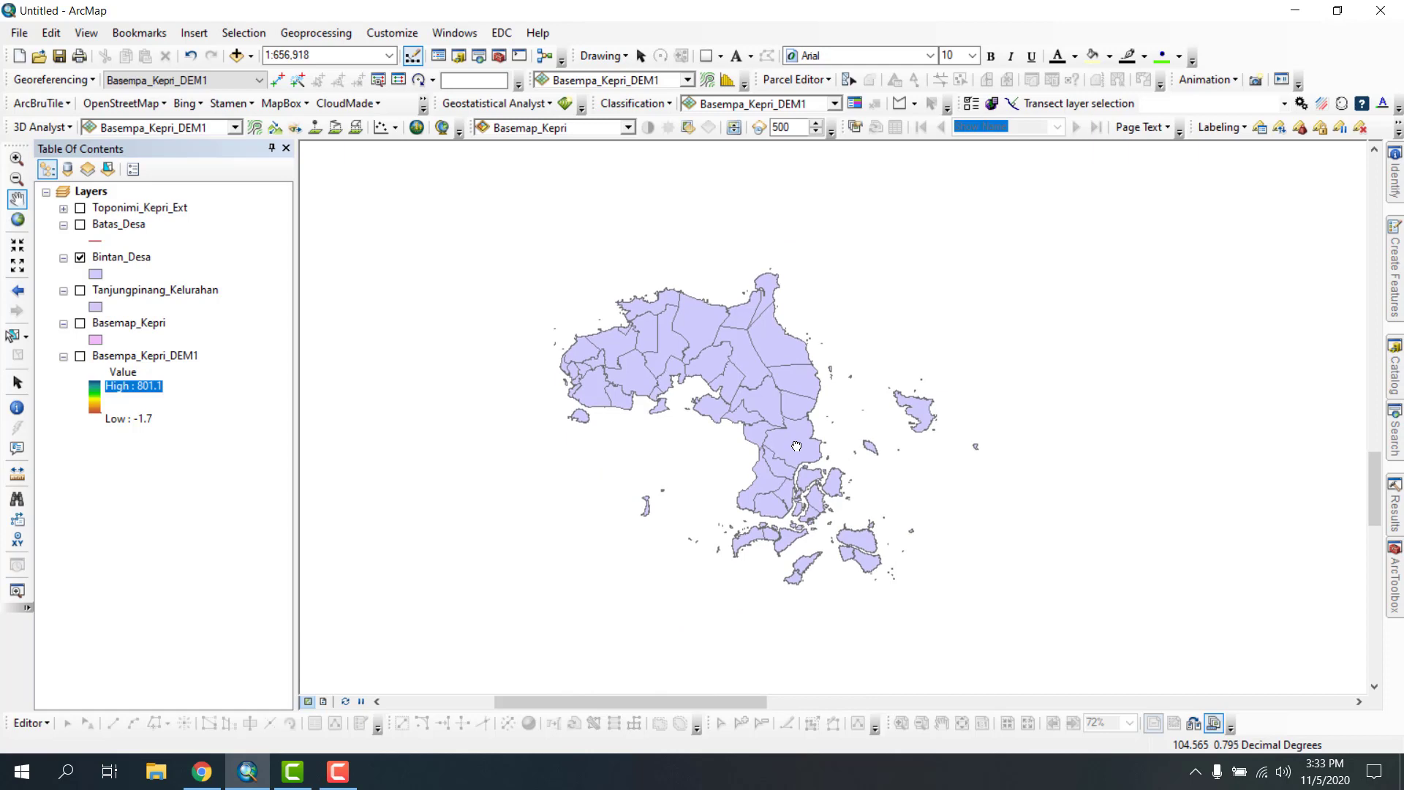
# - Zoom in closely on the small elongated island just east of Bintan's southeast coast
pyautogui.click(18, 160)
pyautogui.click(17, 180)
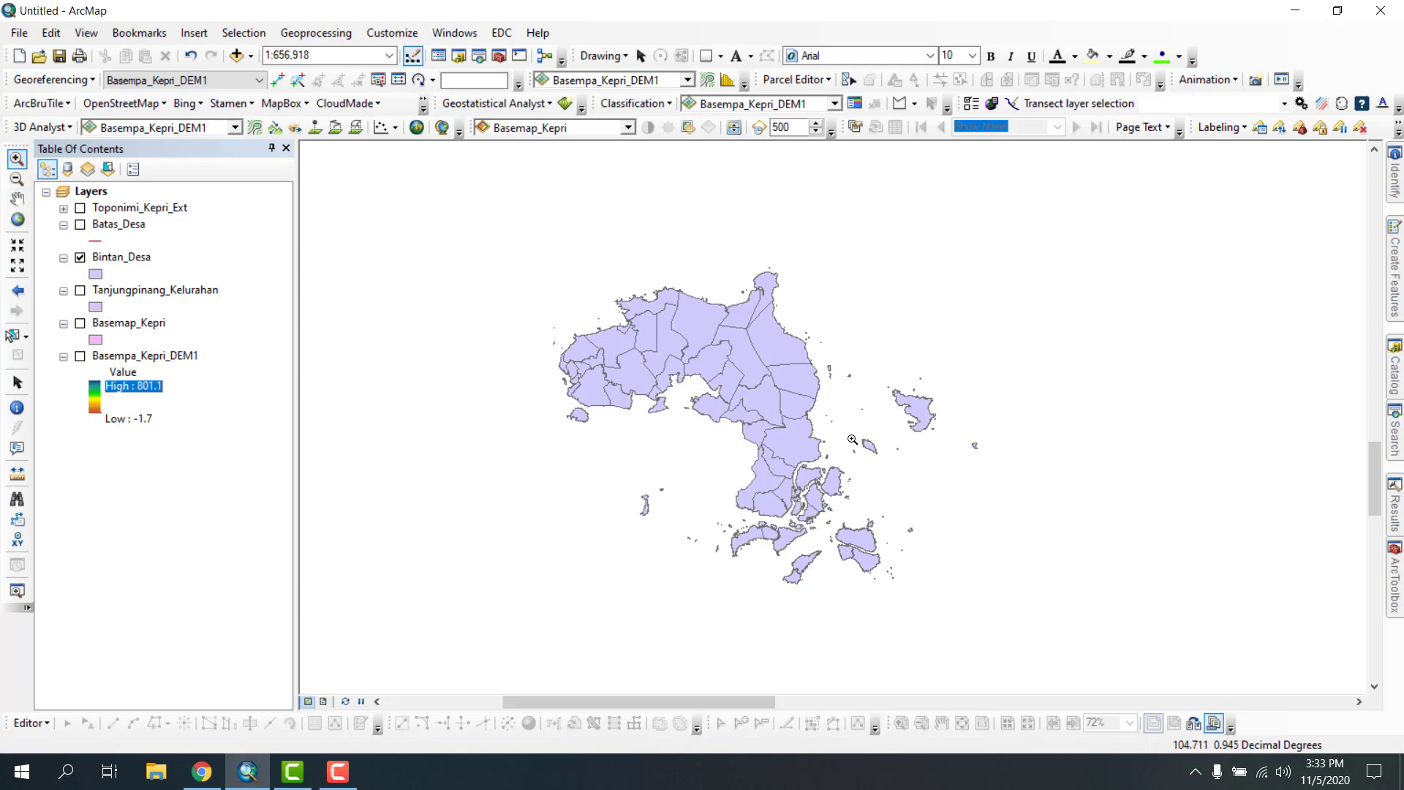
pyautogui.moveTo(852, 439); pyautogui.dragTo(885, 465)
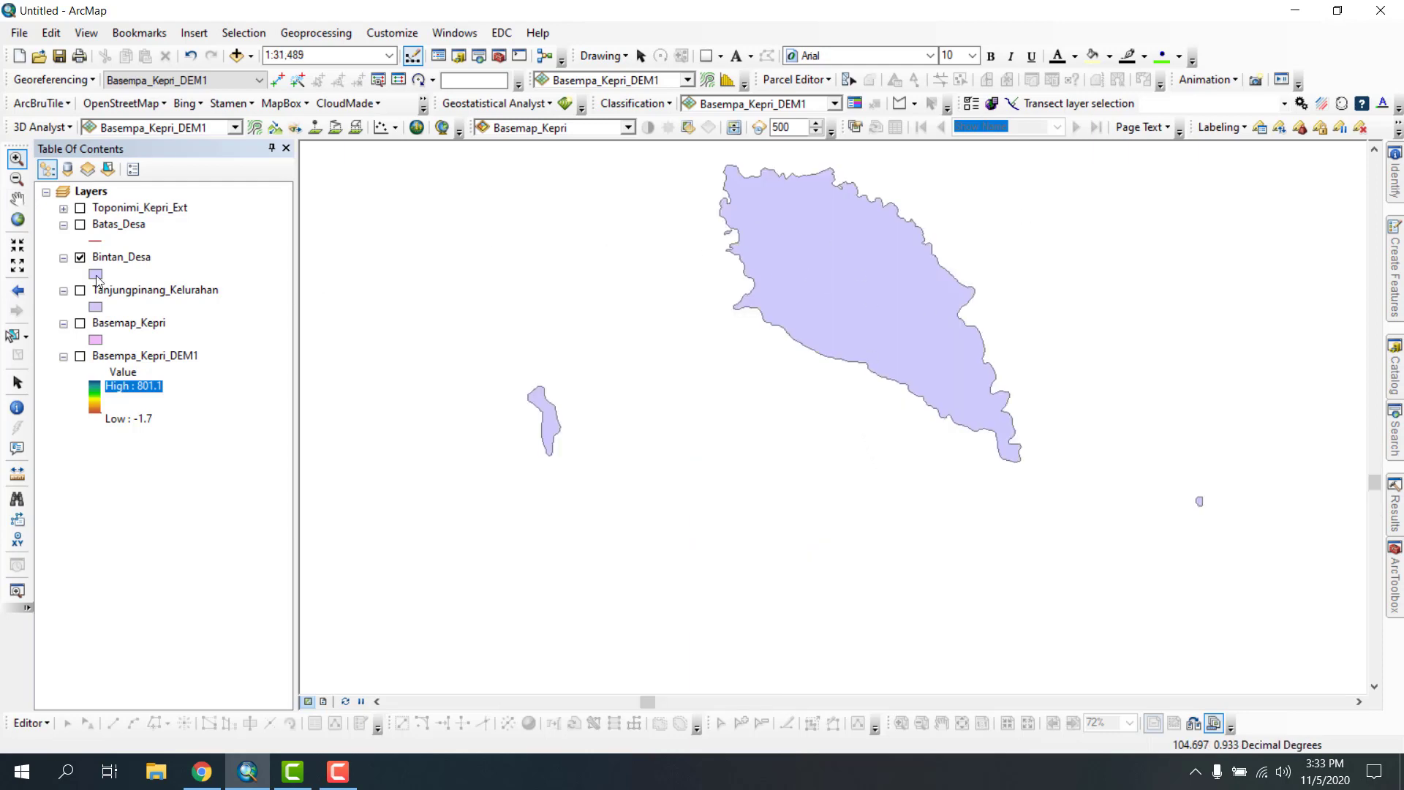
# - Pan between the small eastern island and Bintan's coast to examine the village boundaries at close range
pyautogui.click(22, 200)
pyautogui.moveTo(512, 247); pyautogui.dragTo(1213, 523)
pyautogui.moveTo(504, 347); pyautogui.dragTo(868, 437)
pyautogui.moveTo(460, 365); pyautogui.dragTo(830, 439)
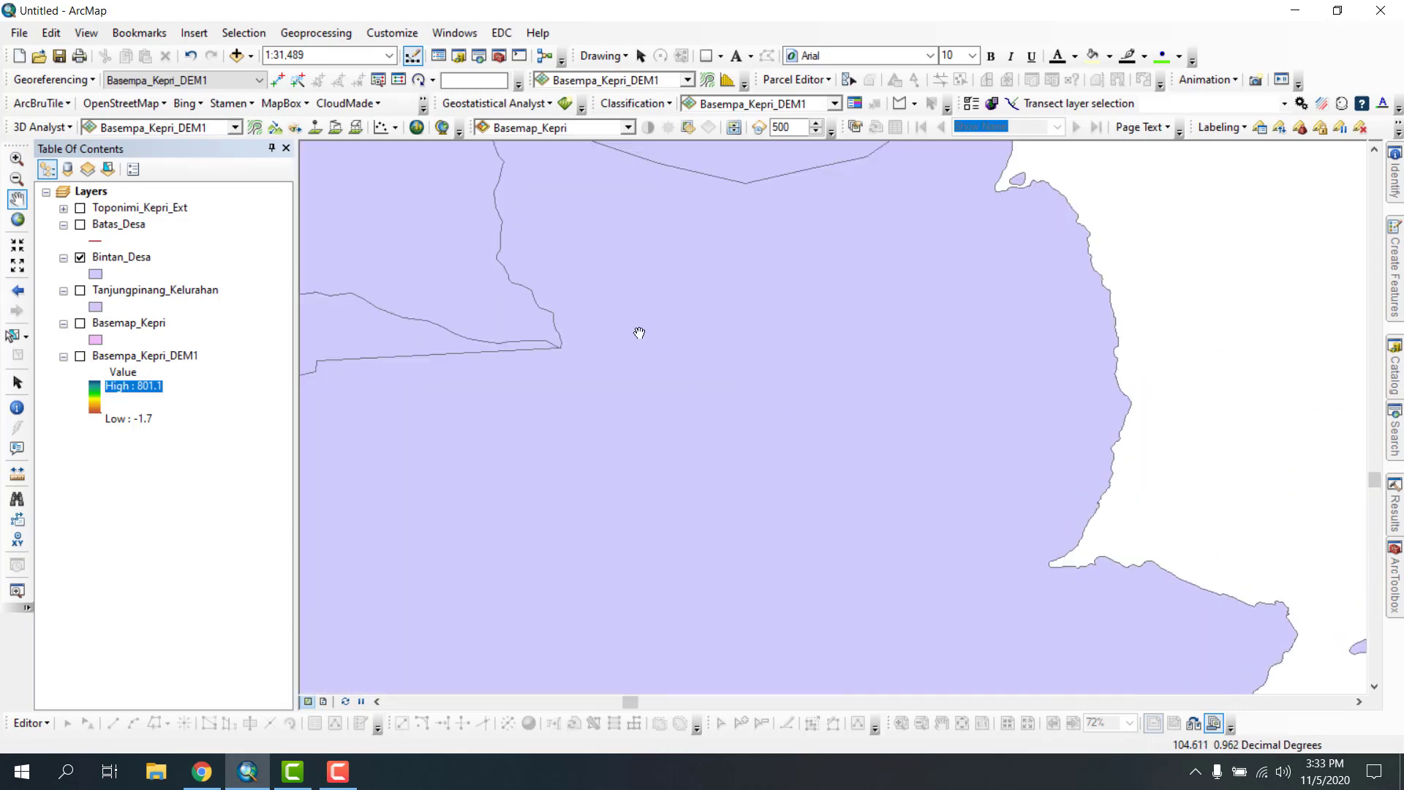
pyautogui.moveTo(963, 444); pyautogui.dragTo(731, 330)
pyautogui.moveTo(1223, 547)
pyautogui.mouseDown()
pyautogui.moveTo(849, 510)
pyautogui.moveTo(945, 477)
pyautogui.mouseUp()
pyautogui.moveTo(1352, 463)
pyautogui.mouseDown()
pyautogui.moveTo(1002, 475)
pyautogui.moveTo(845, 439)
pyautogui.mouseUp()
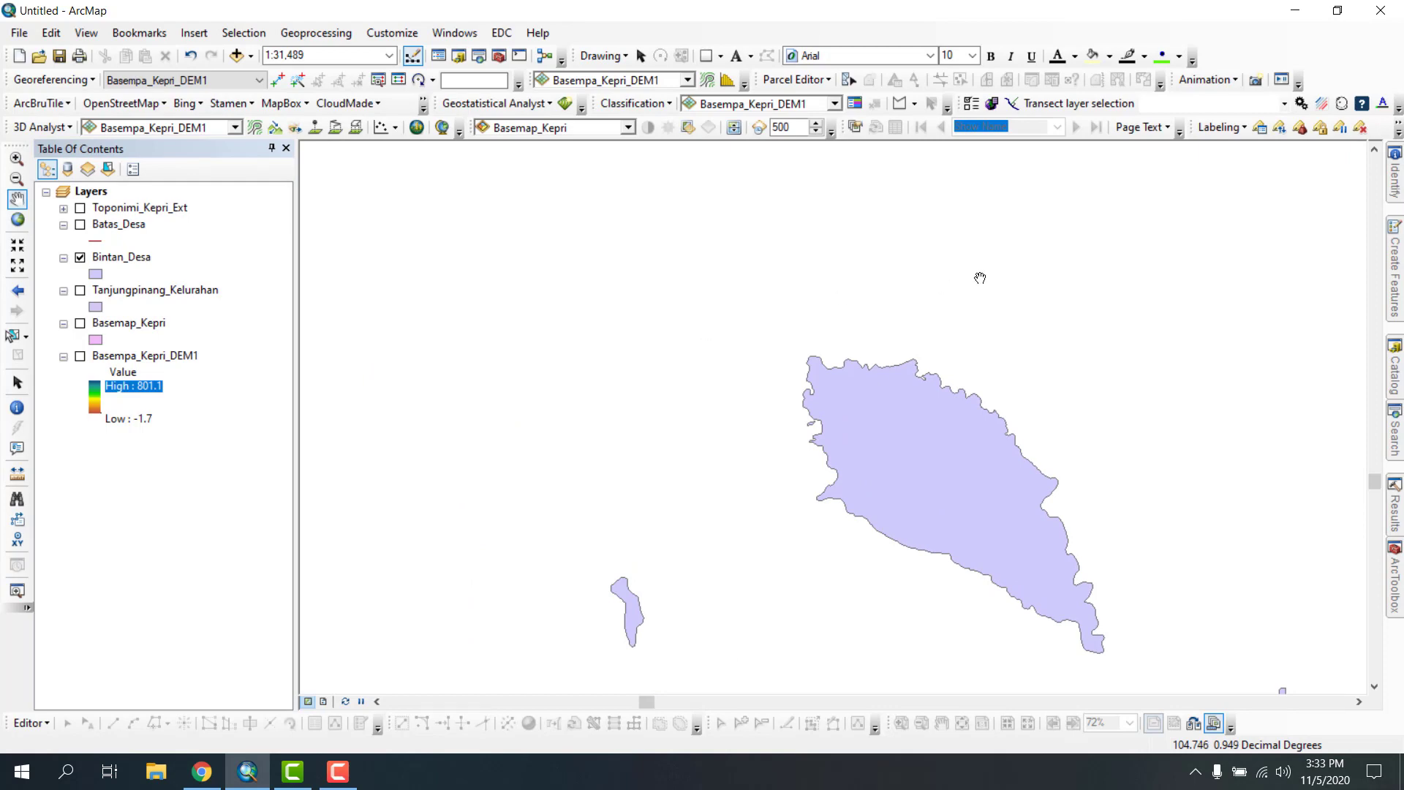
# - Zoom the map in and out around Bintan's east coast to examine the islands at different scales
pyautogui.scroll(2, 885, 279)
pyautogui.scroll(-5, 921, 260)
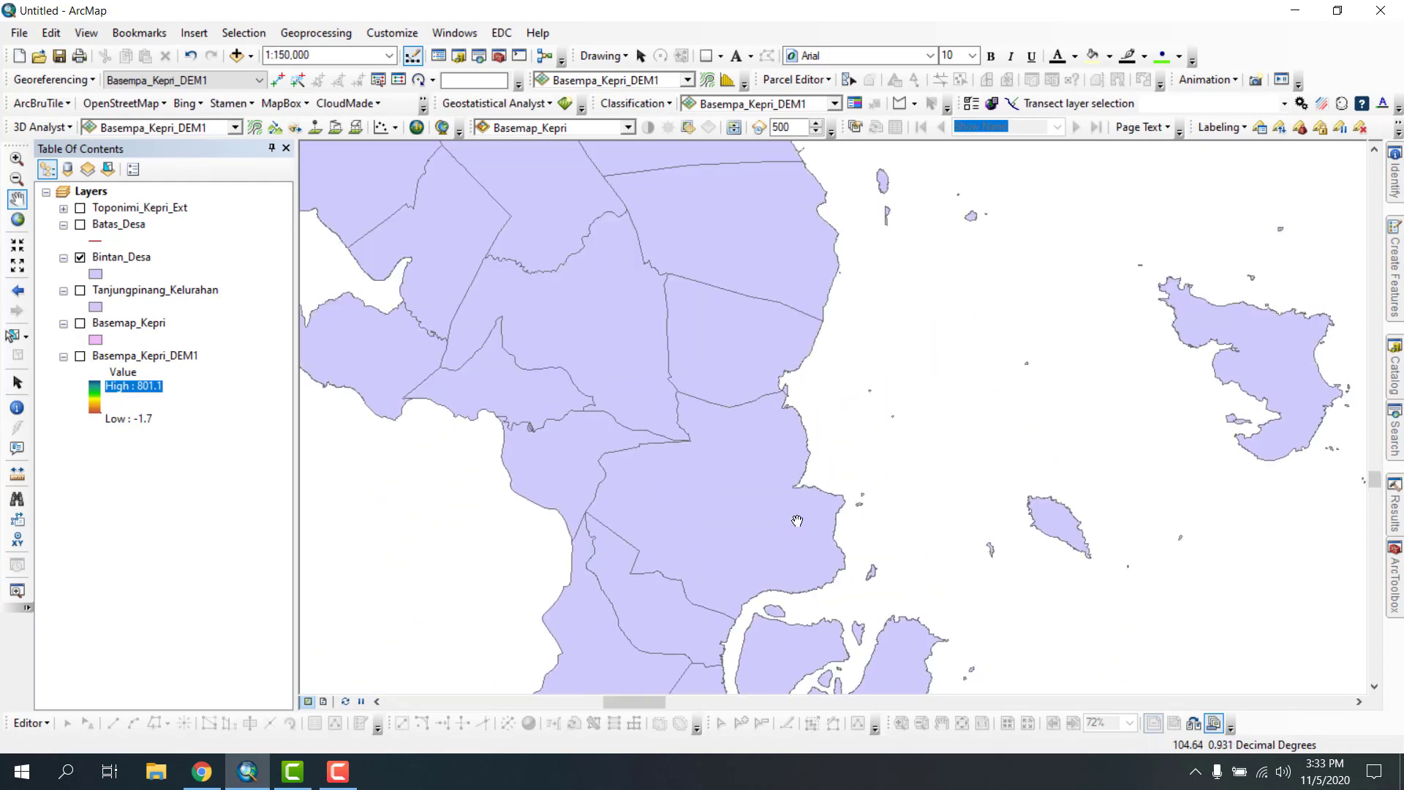
pyautogui.scroll(-3, 795, 498)
pyautogui.scroll(2, 794, 490)
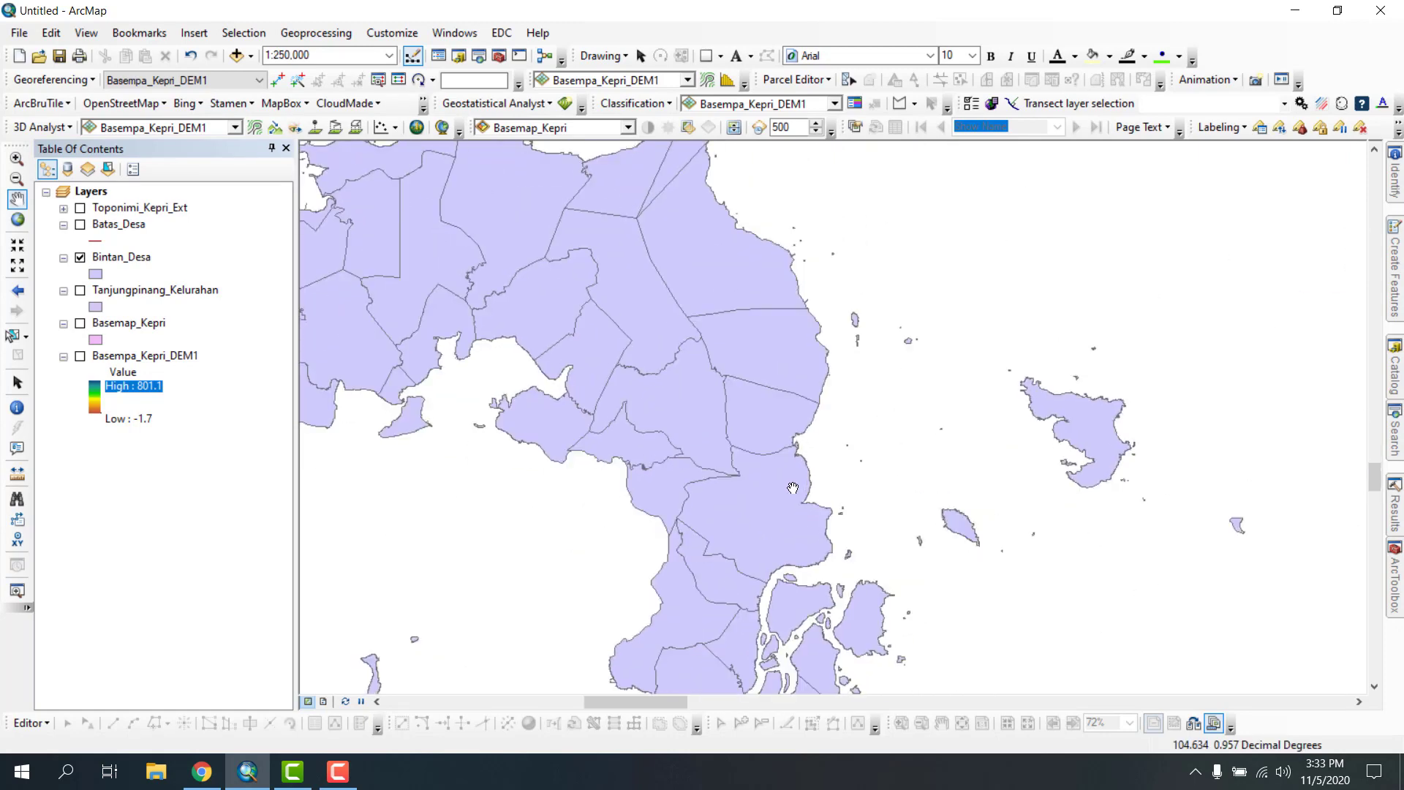
pyautogui.scroll(-2, 793, 486)
pyautogui.scroll(-3, 793, 483)
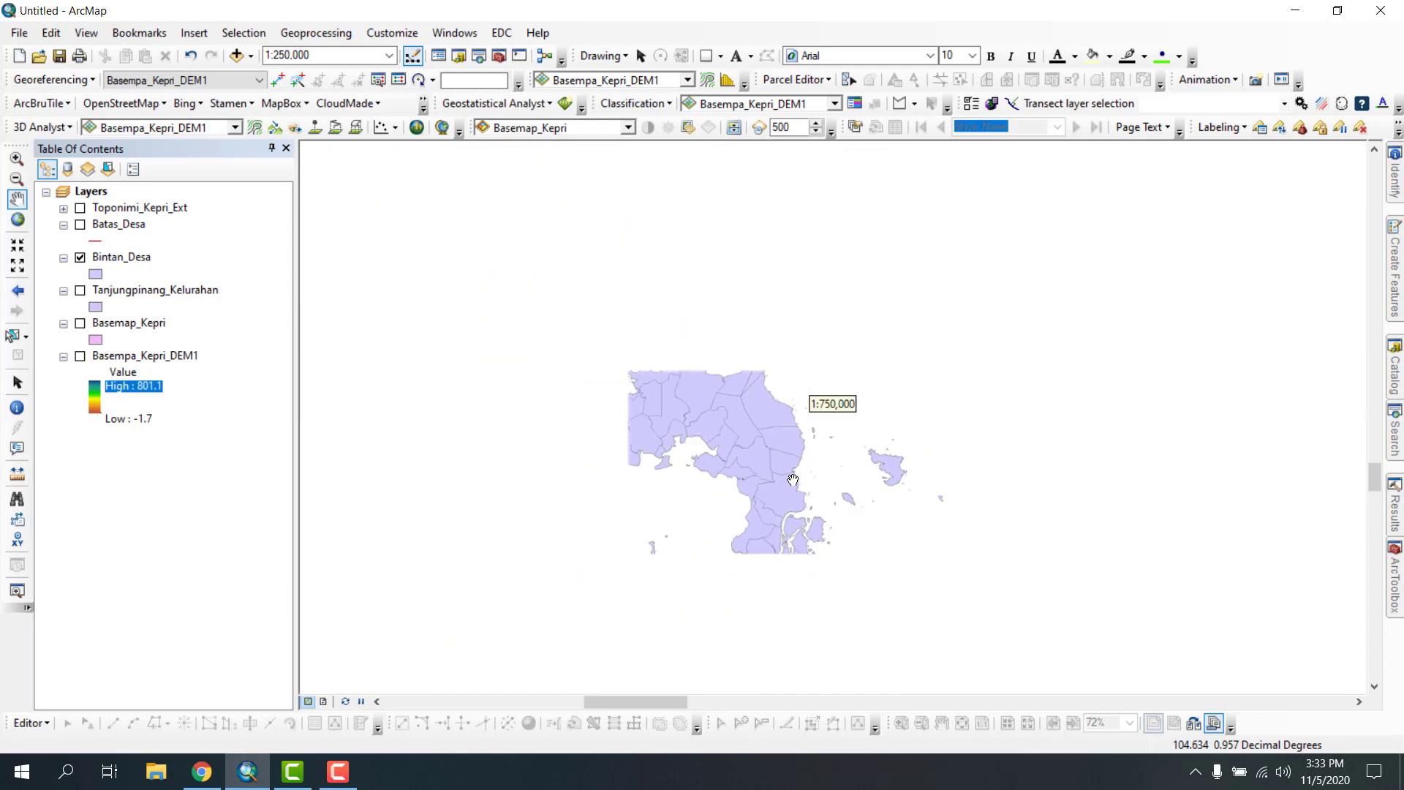
pyautogui.scroll(4, 793, 480)
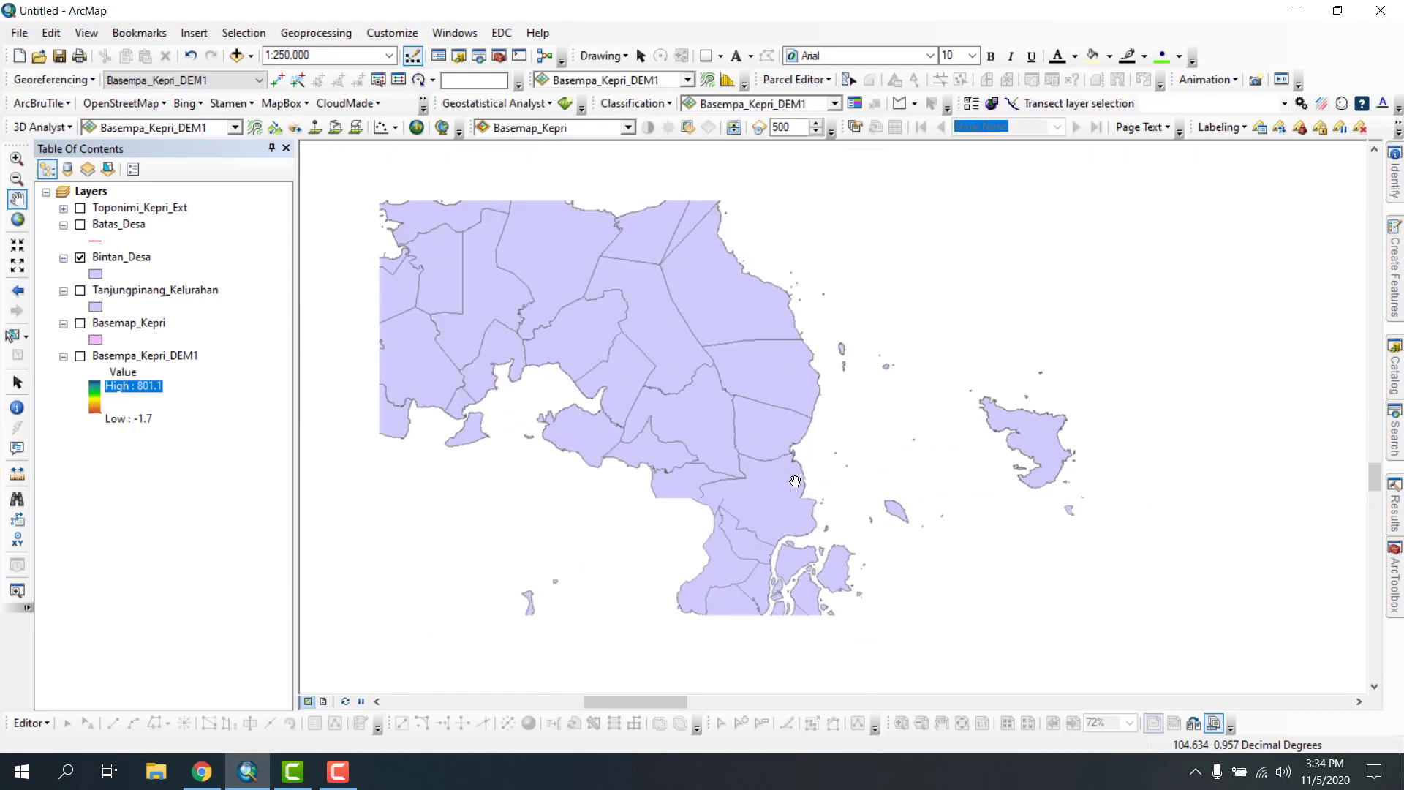
# - Examine the small islands east of Bintan by combining panning with zooming, ending on an overview of southern Bintan
pyautogui.moveTo(1037, 589); pyautogui.dragTo(489, 274)
pyautogui.moveTo(607, 258); pyautogui.dragTo(968, 549)
pyautogui.scroll(-3, 949, 530)
pyautogui.scroll(5, 949, 532)
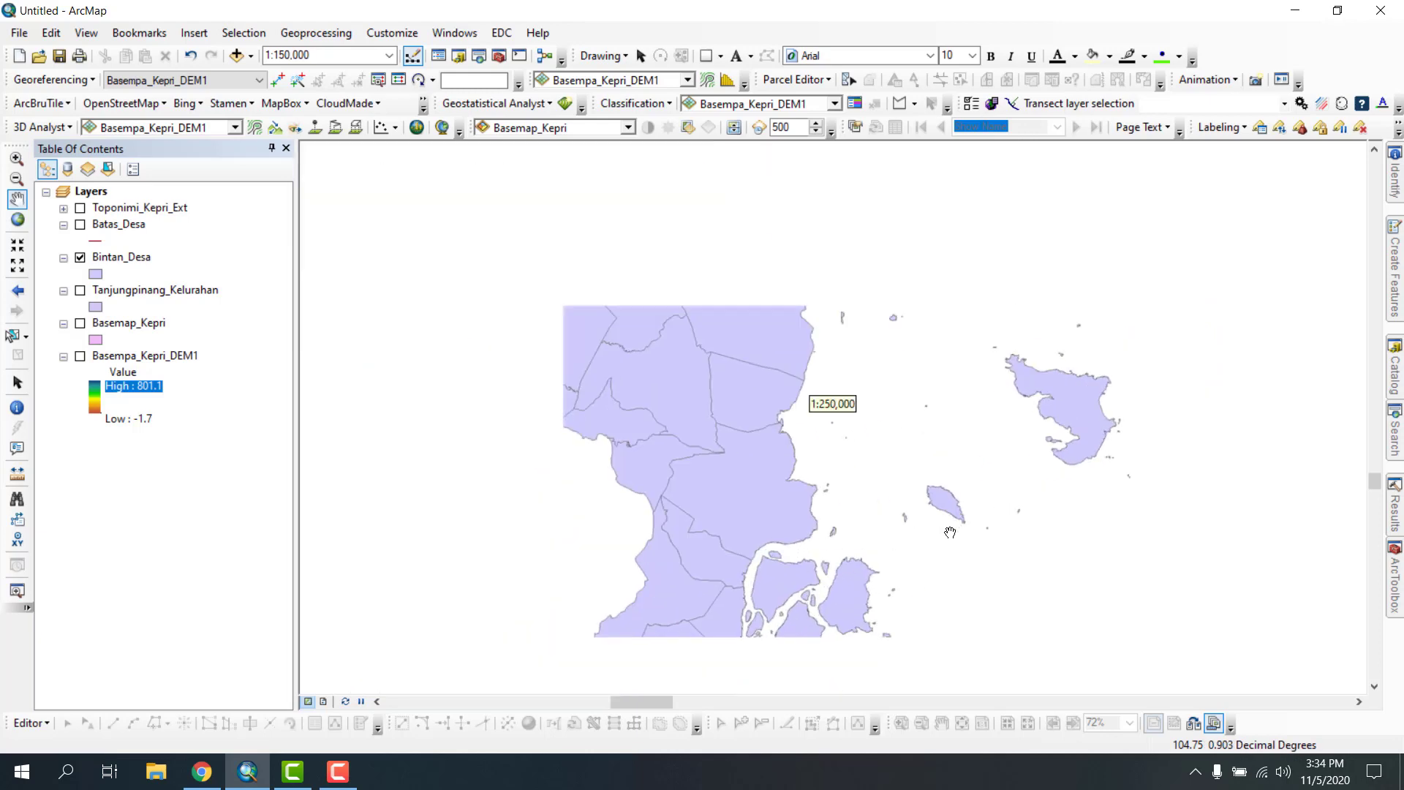
pyautogui.moveTo(958, 512); pyautogui.dragTo(786, 522)
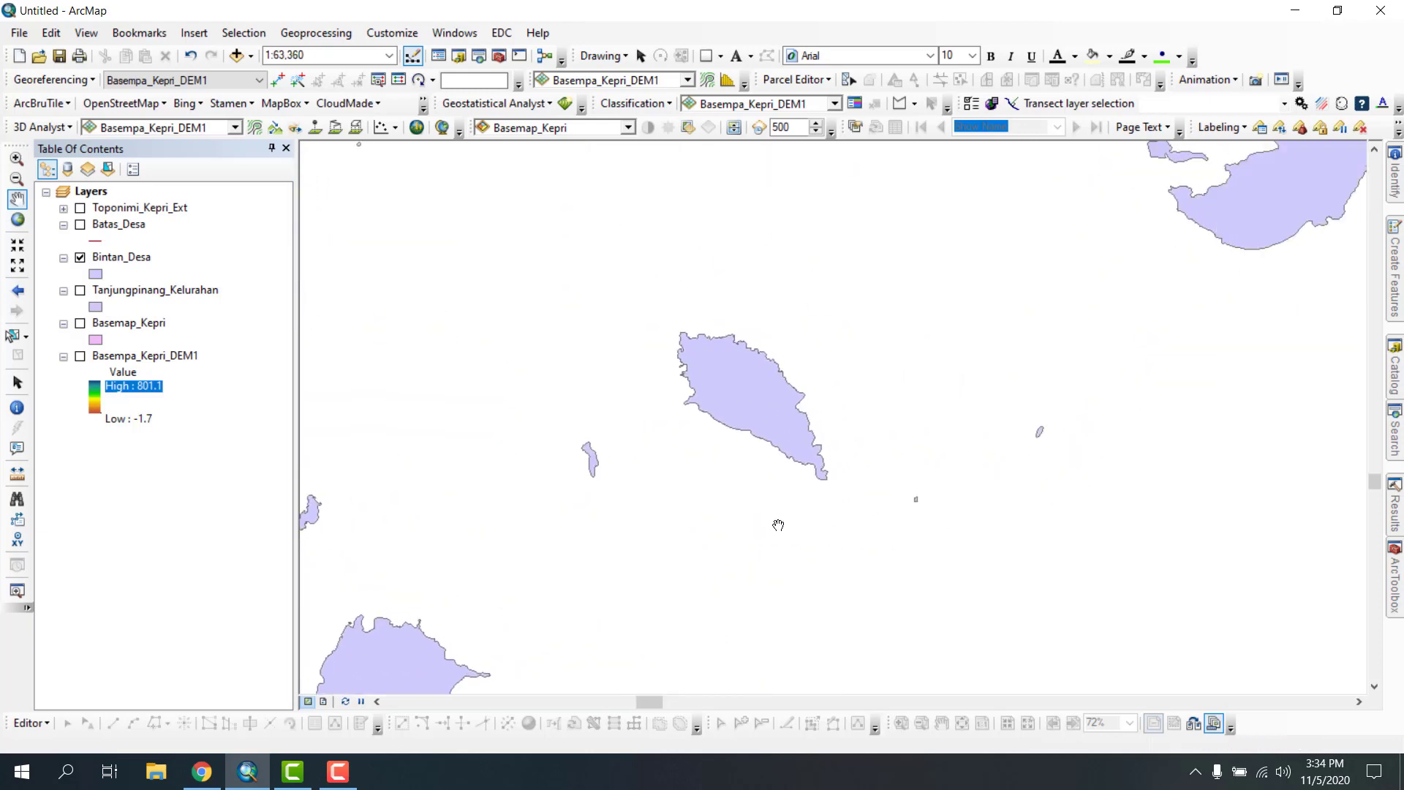
pyautogui.moveTo(937, 538); pyautogui.dragTo(697, 430)
pyautogui.moveTo(653, 449); pyautogui.dragTo(961, 703)
pyautogui.moveTo(769, 499); pyautogui.dragTo(874, 504)
pyautogui.scroll(1, 836, 438)
pyautogui.scroll(-1, 826, 434)
pyautogui.moveTo(828, 435); pyautogui.dragTo(844, 437)
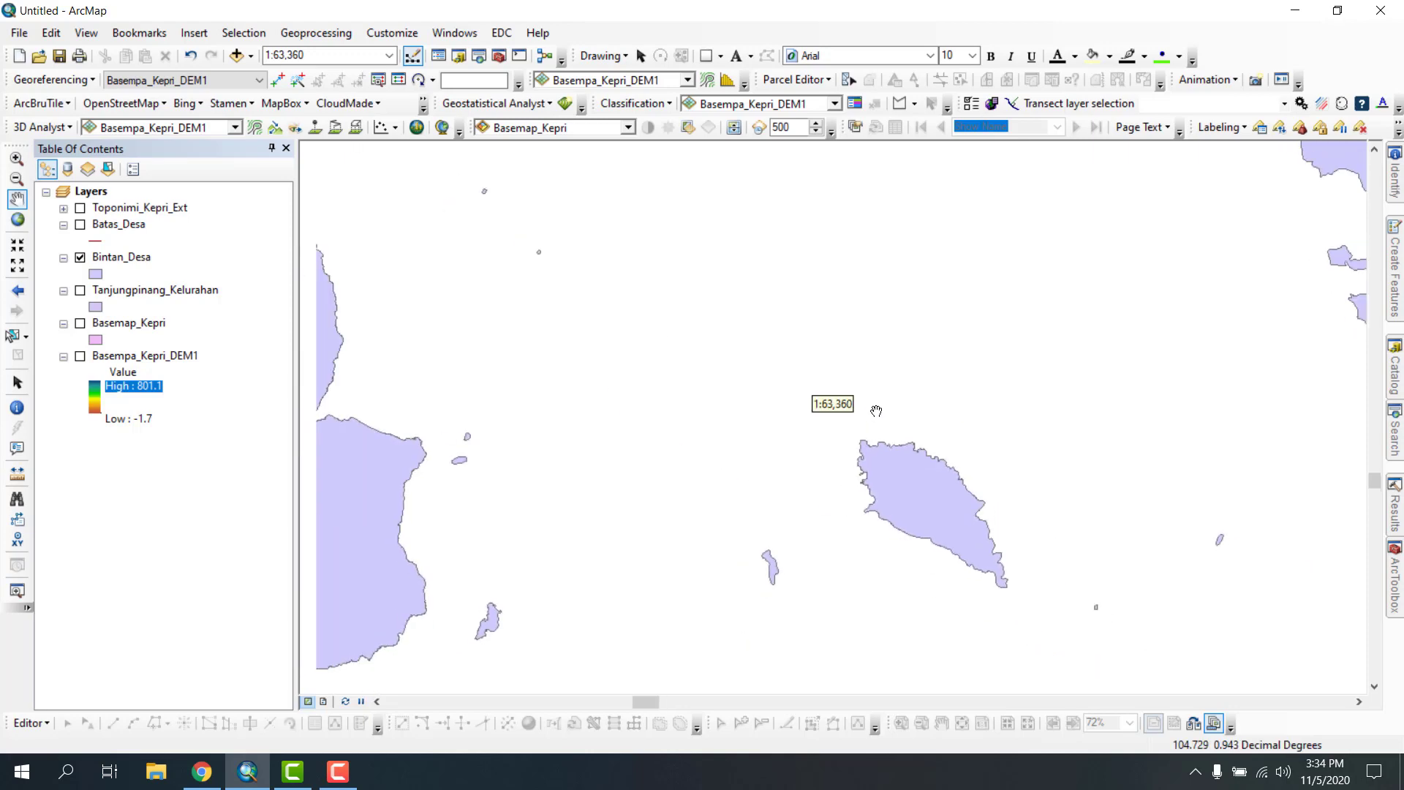
pyautogui.scroll(-5, 878, 405)
pyautogui.scroll(10, 866, 396)
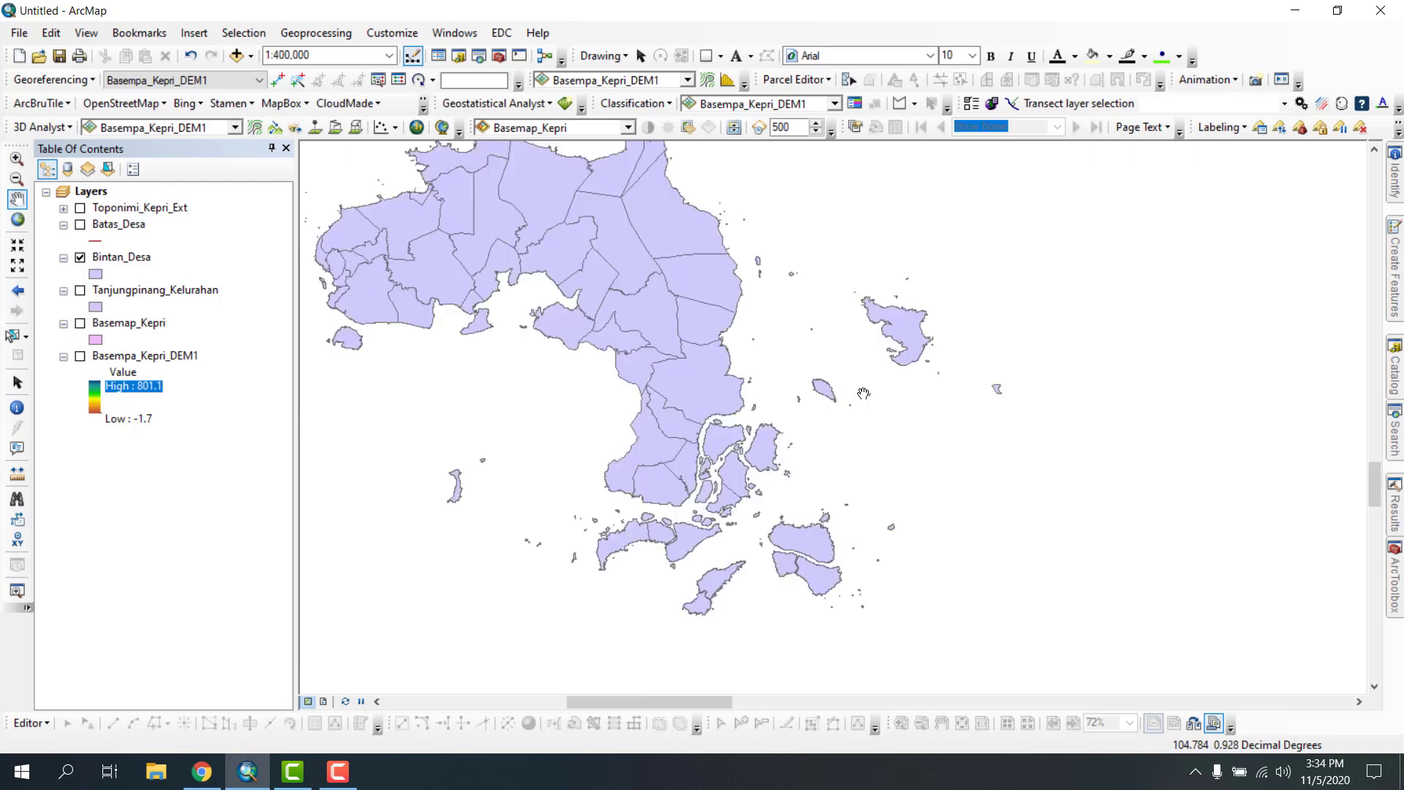
# - Pan the Bintan map in several directions in data view, keeping the scale at 1:400,000
pyautogui.moveTo(621, 307); pyautogui.dragTo(529, 331)
pyautogui.moveTo(521, 333); pyautogui.dragTo(835, 531)
pyautogui.moveTo(829, 538); pyautogui.dragTo(582, 400)
pyautogui.moveTo(784, 471); pyautogui.dragTo(914, 466)
pyautogui.moveTo(782, 424); pyautogui.dragTo(642, 384)
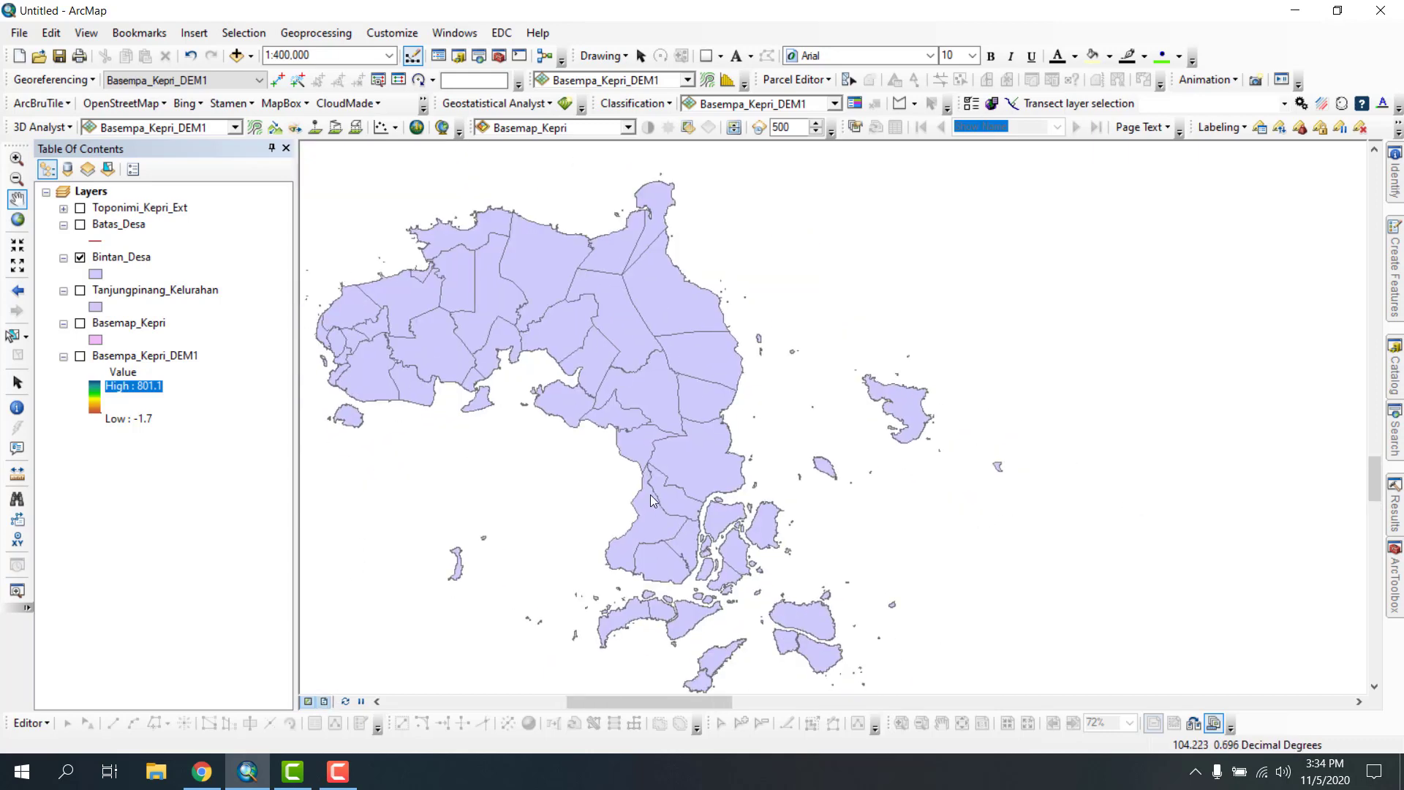
# - In layout view, pan the Bintan map within the data frame toward the frame's upper-right edge
pyautogui.click(943, 723)
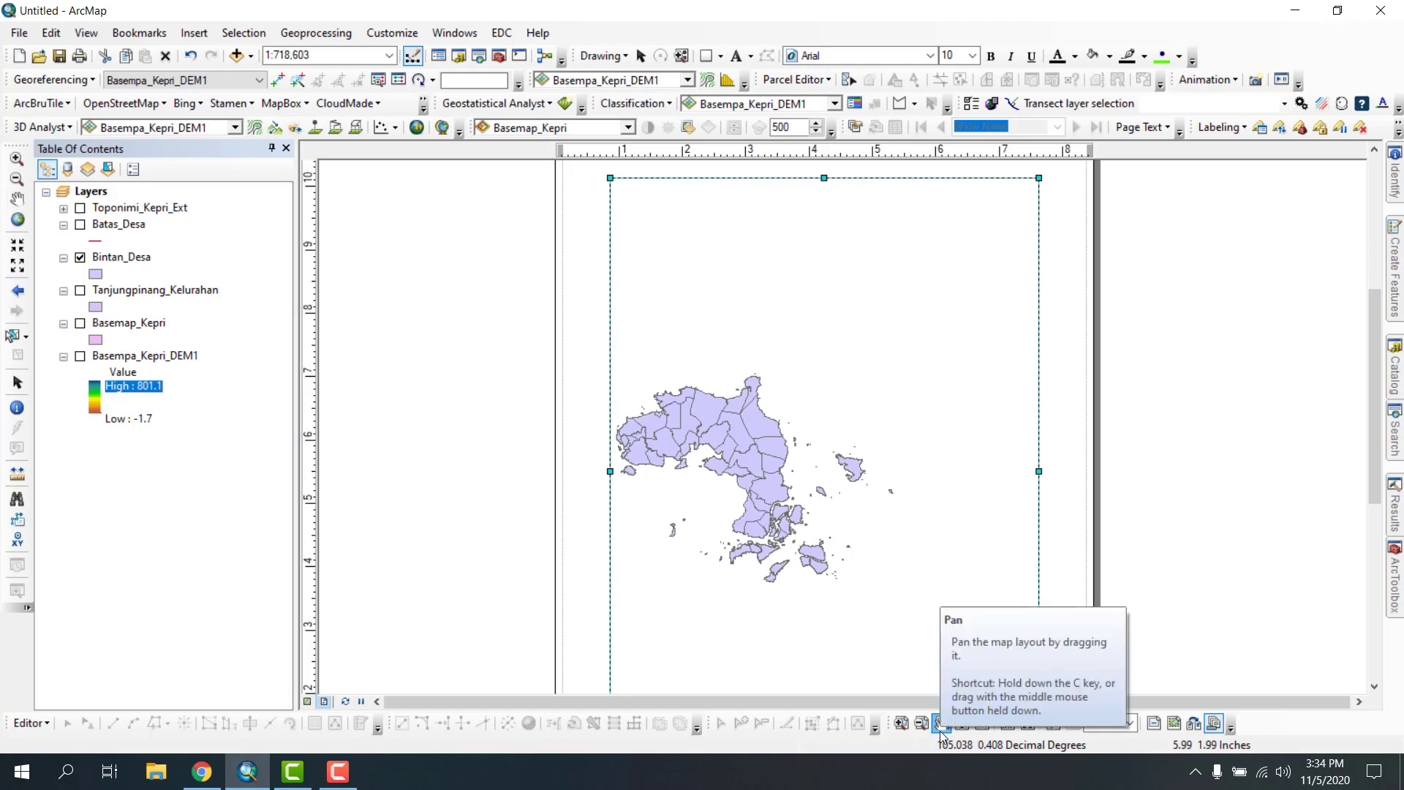
pyautogui.click(18, 197)
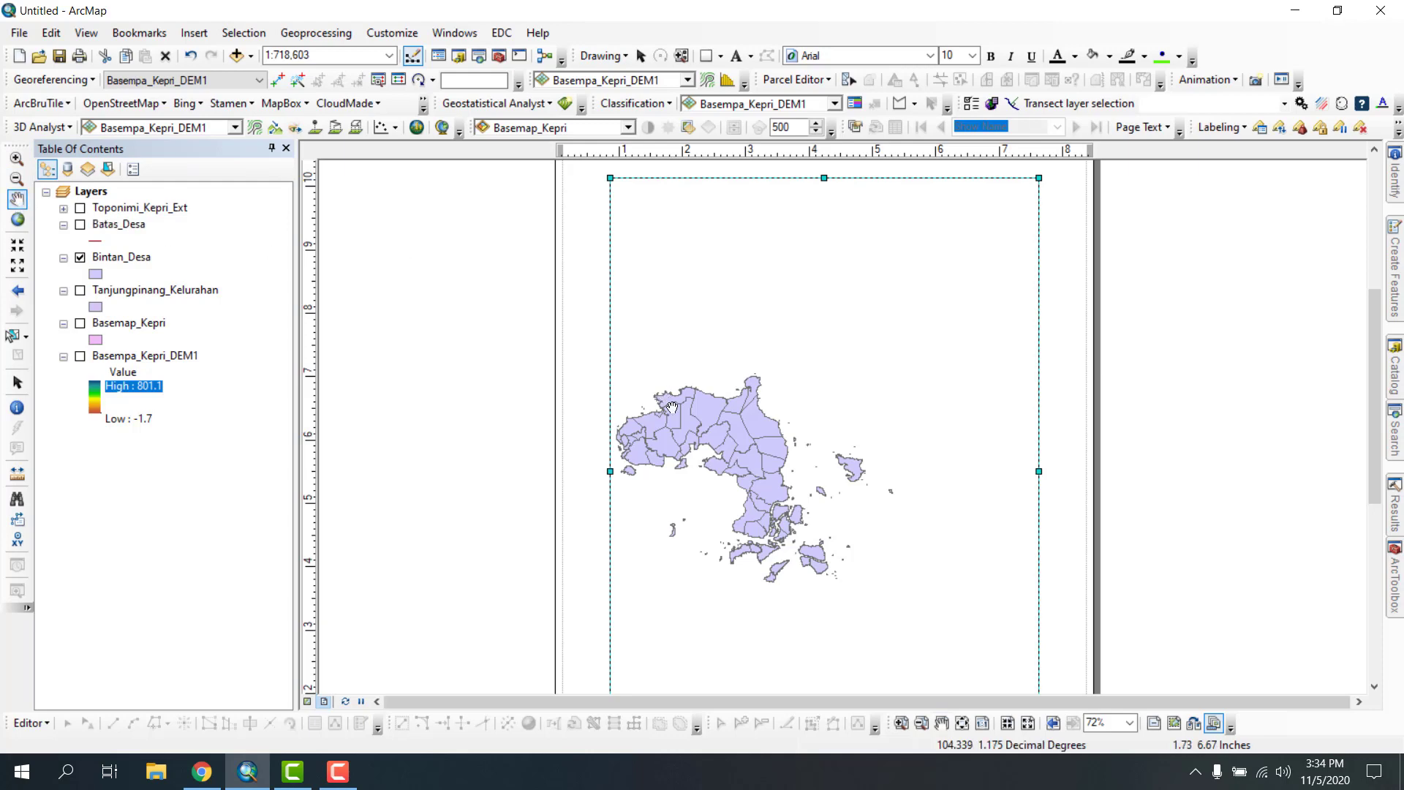
pyautogui.moveTo(759, 486); pyautogui.dragTo(874, 434)
pyautogui.moveTo(837, 530); pyautogui.dragTo(877, 498)
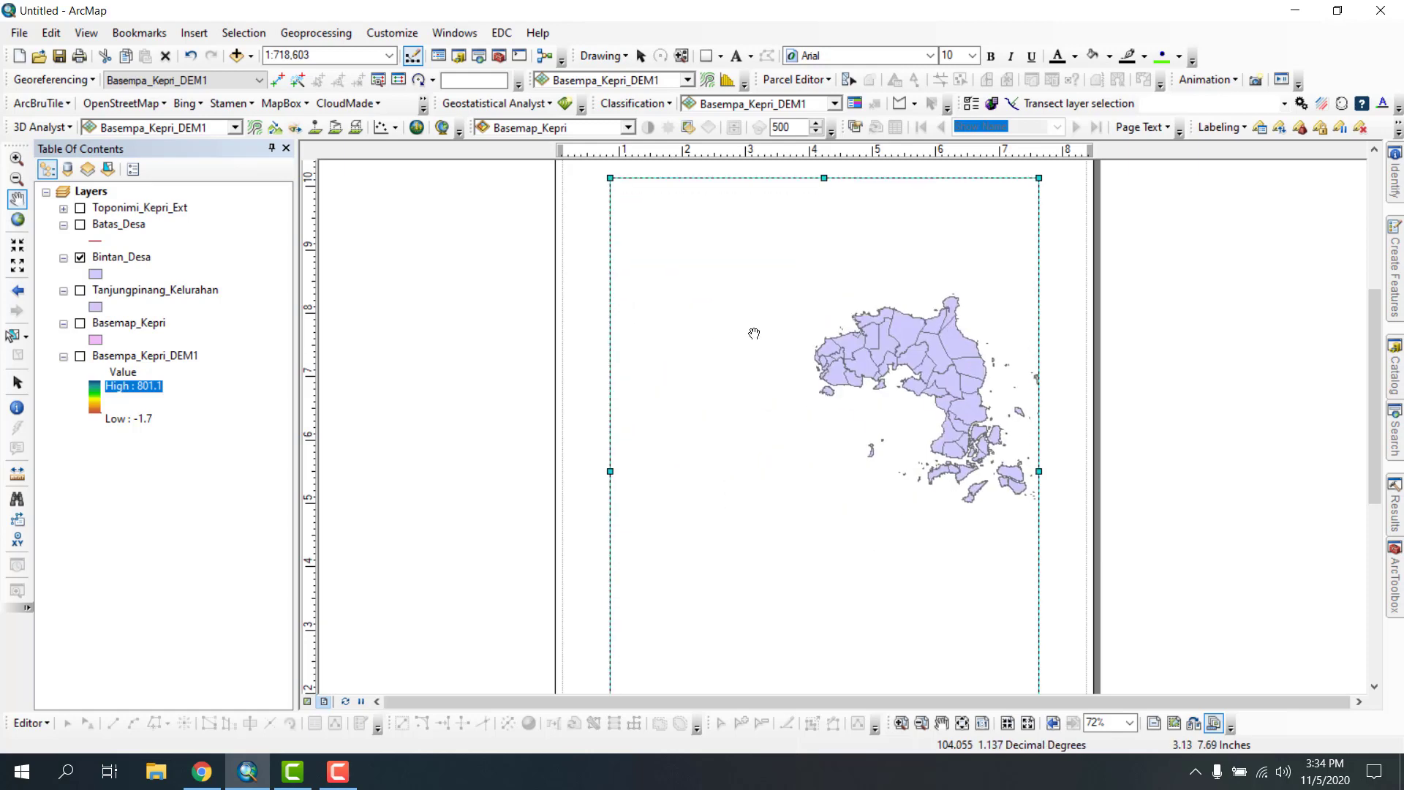
# - Pan the whole layout page, including its data frame, around the layout view
pyautogui.click(942, 723)
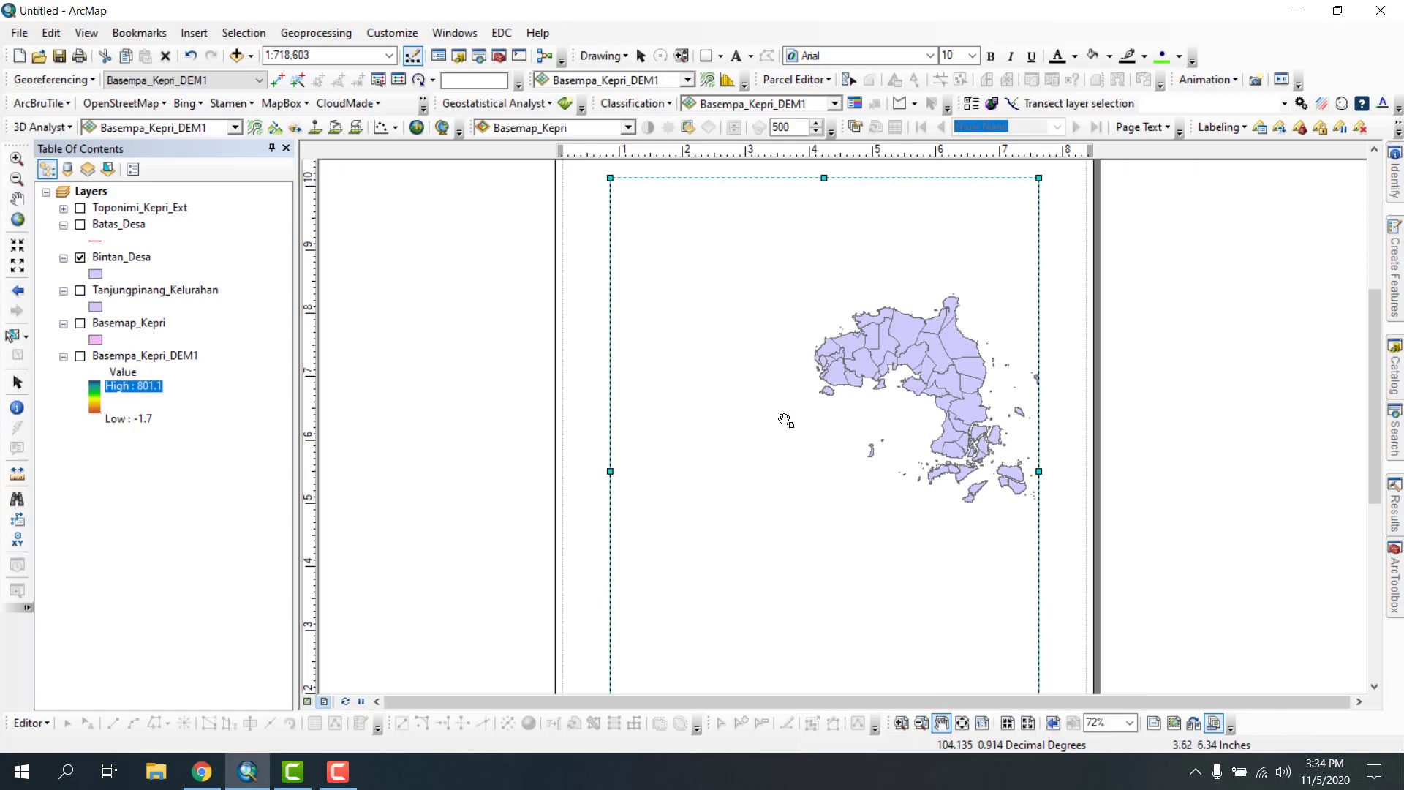
pyautogui.moveTo(789, 423); pyautogui.dragTo(397, 290)
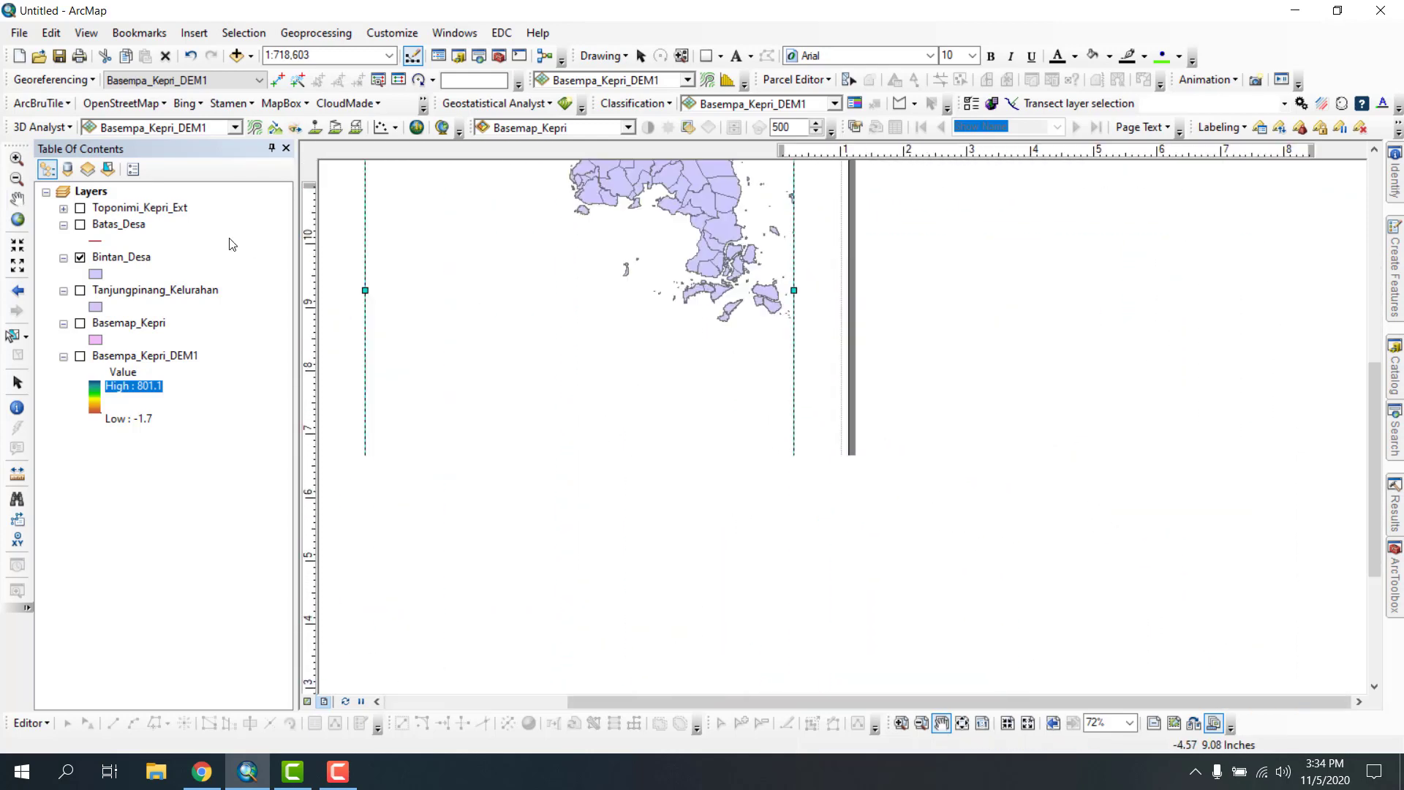
pyautogui.moveTo(536, 339); pyautogui.dragTo(485, 438)
pyautogui.moveTo(745, 483); pyautogui.dragTo(834, 410)
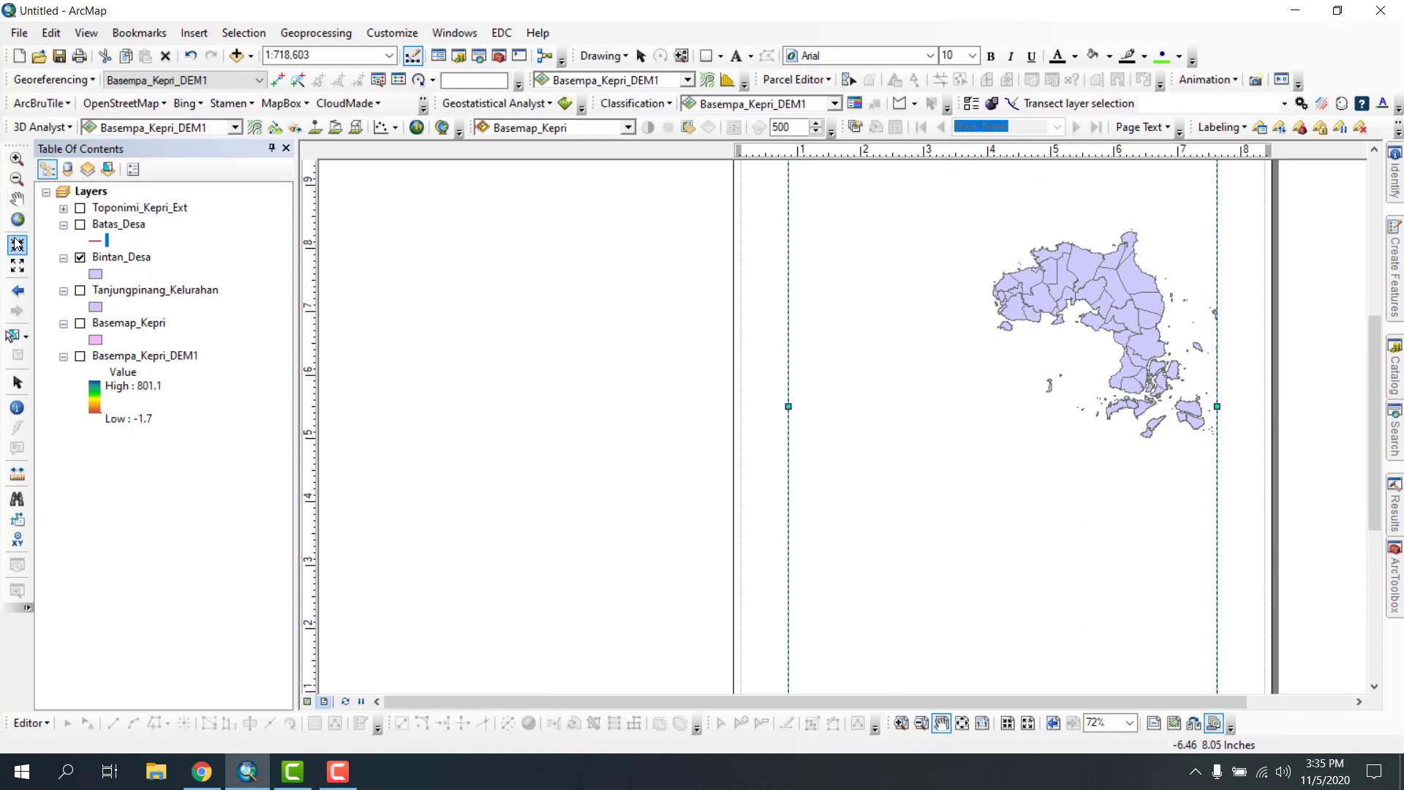
pyautogui.moveTo(718, 344); pyautogui.dragTo(346, 332)
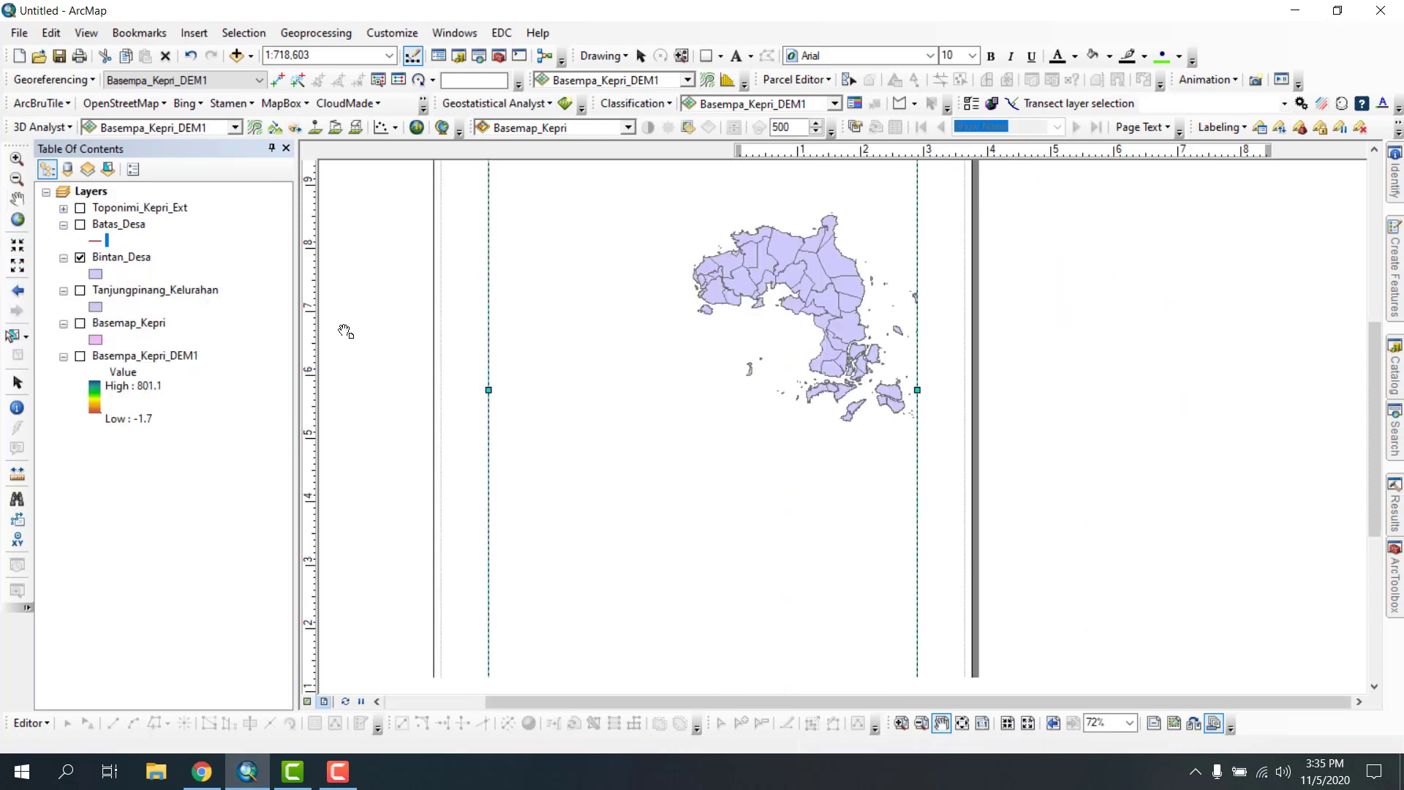
pyautogui.moveTo(523, 424); pyautogui.dragTo(577, 356)
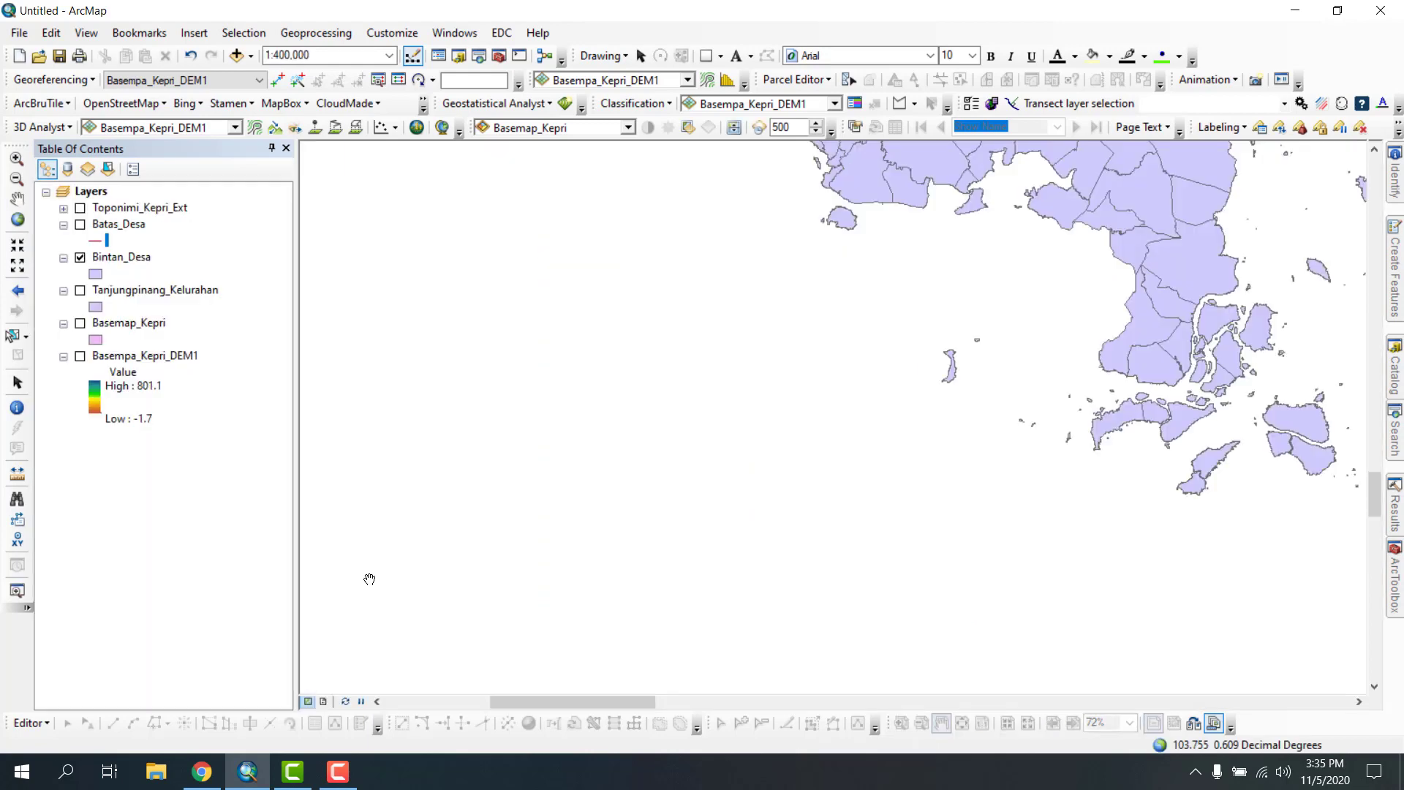
# - Zoom out in data view from Bintan to a scale of 1:6,000,000
pyautogui.scroll(3, 545, 388)
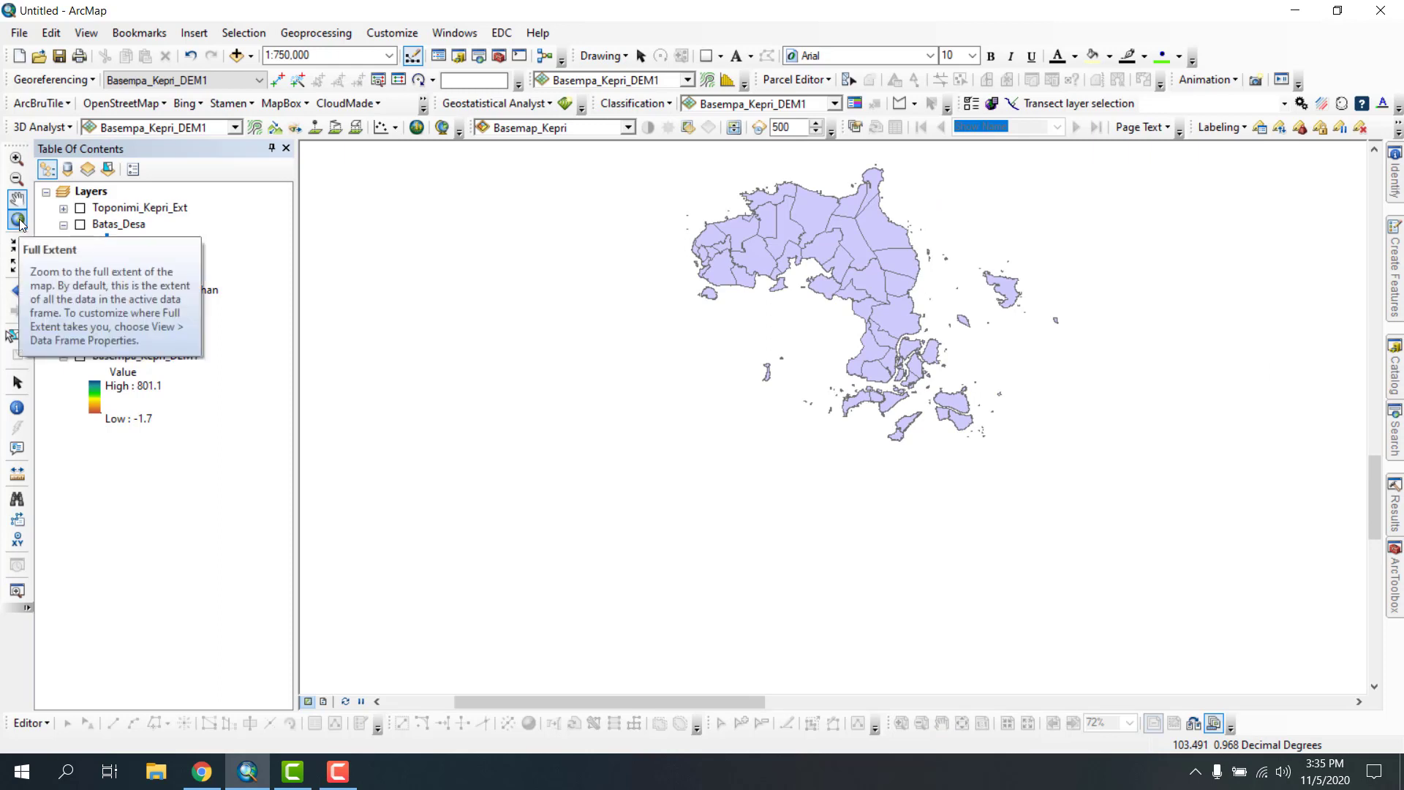
pyautogui.scroll(3, 591, 371)
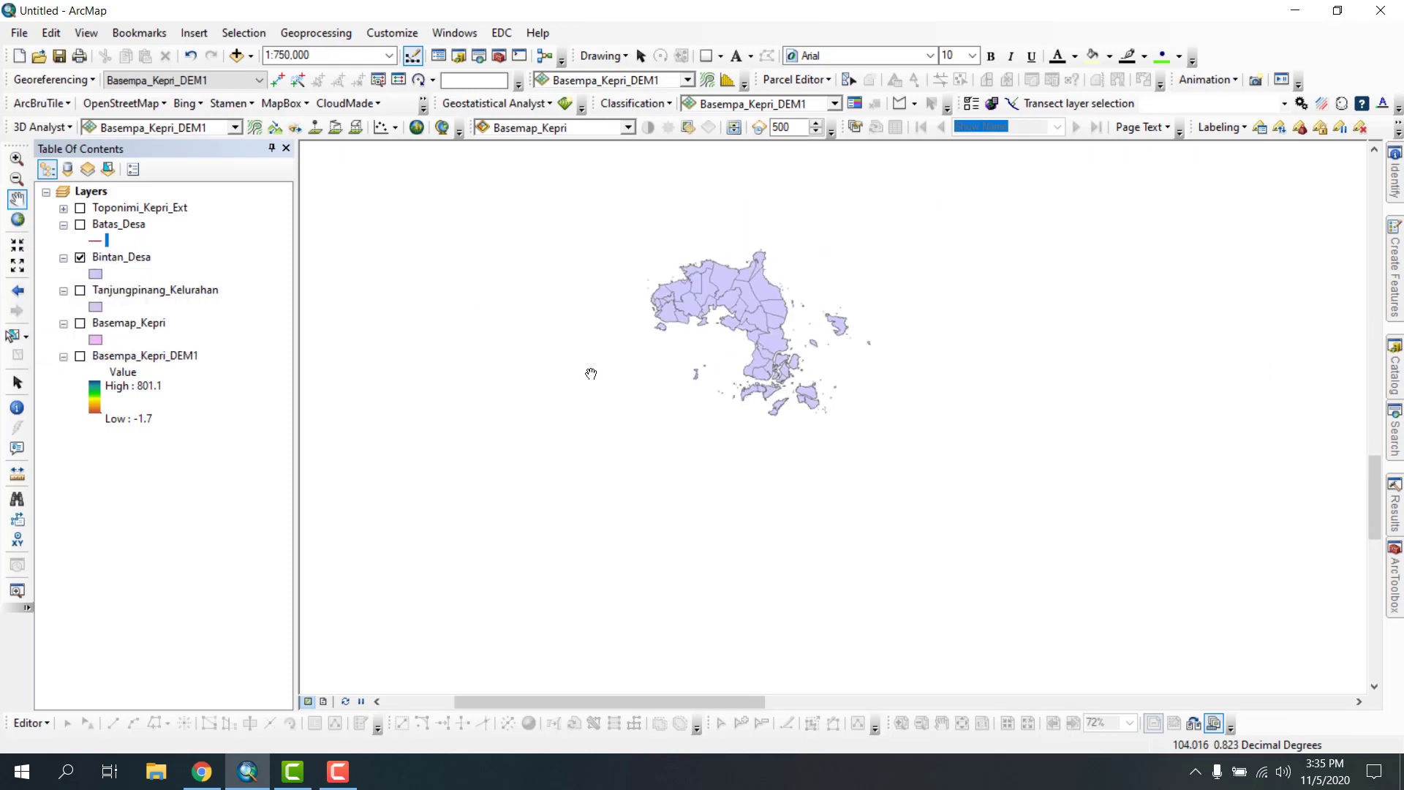
pyautogui.scroll(3, 591, 371)
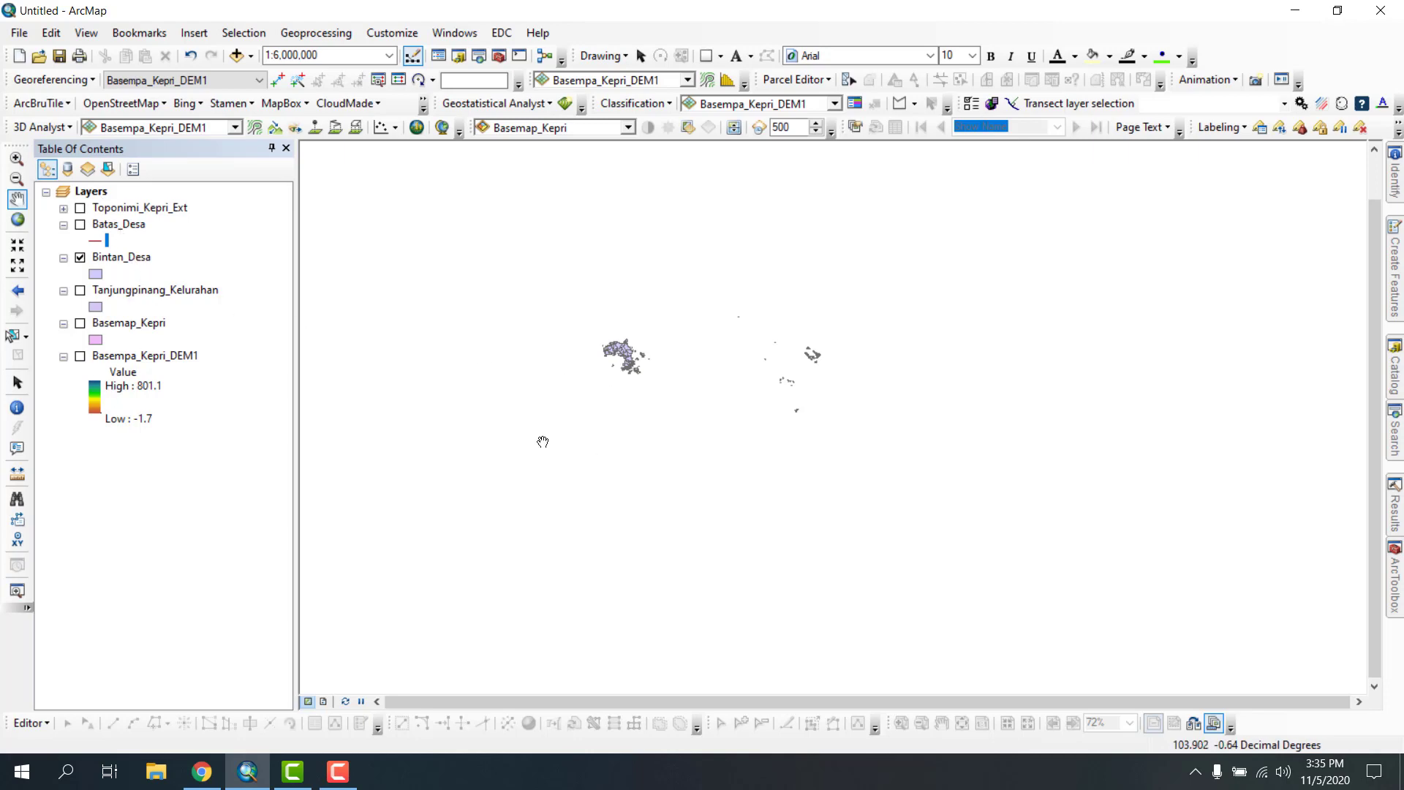
# - Turn on every remaining hidden layer, from Basempa_Kepri_DEM1 up to Toponimi_Kepri_Ext, and expand the Toponimi_Kepri_Ext legend
pyautogui.click(80, 356)
pyautogui.click(80, 323)
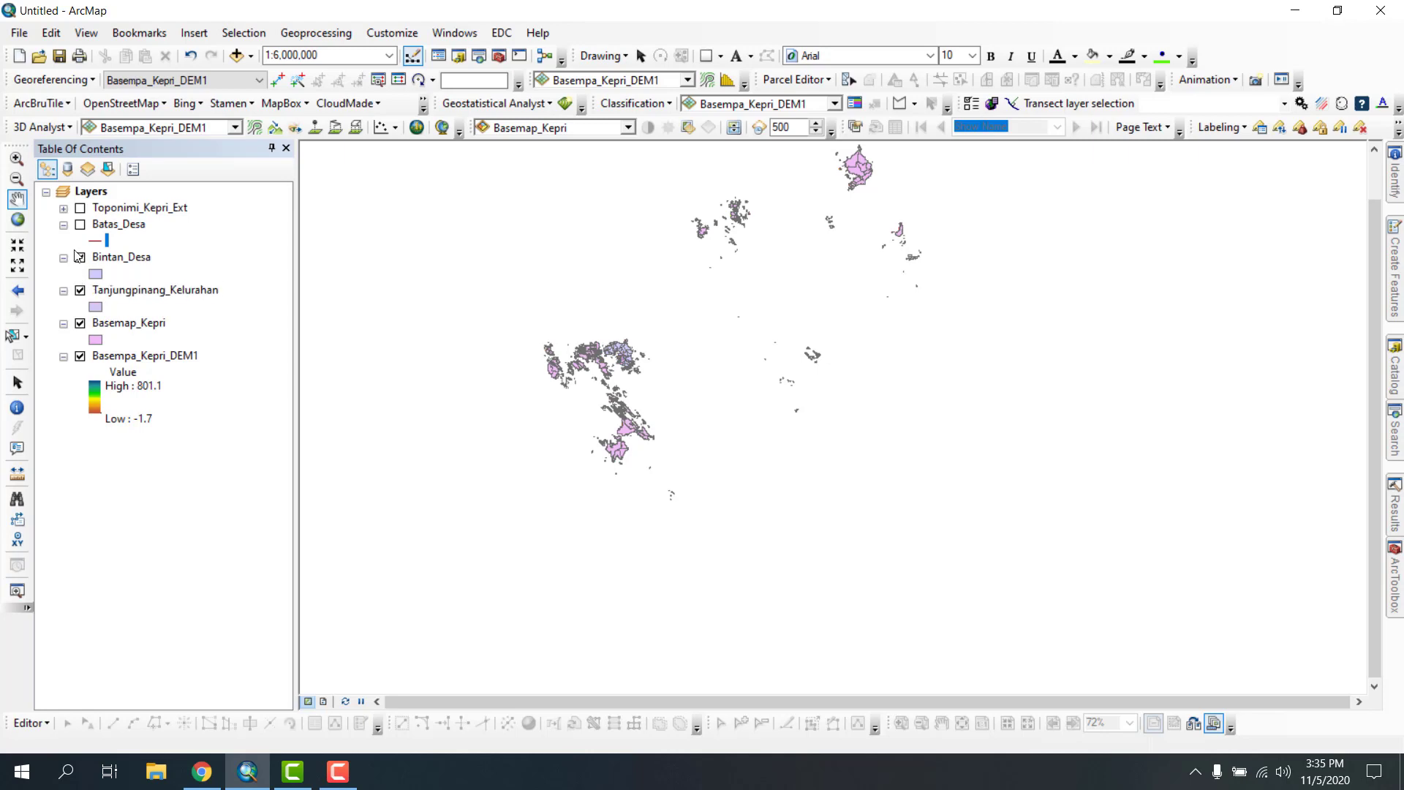
pyautogui.click(81, 225)
pyautogui.click(64, 207)
pyautogui.click(80, 208)
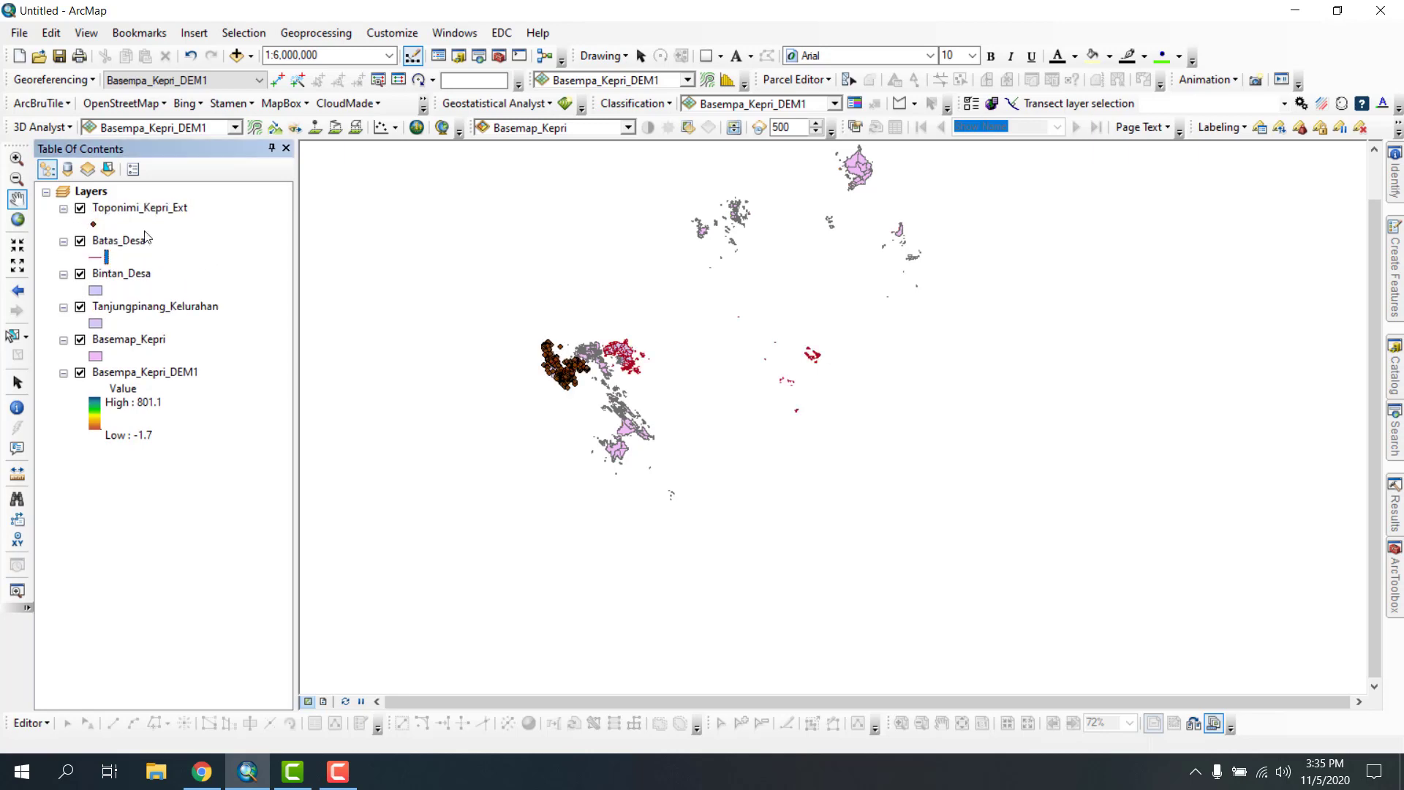
# - Pan across the whole Kepri archipelago at 1:6,000,000 and return the map to its full extent
pyautogui.moveTo(803, 428); pyautogui.dragTo(682, 329)
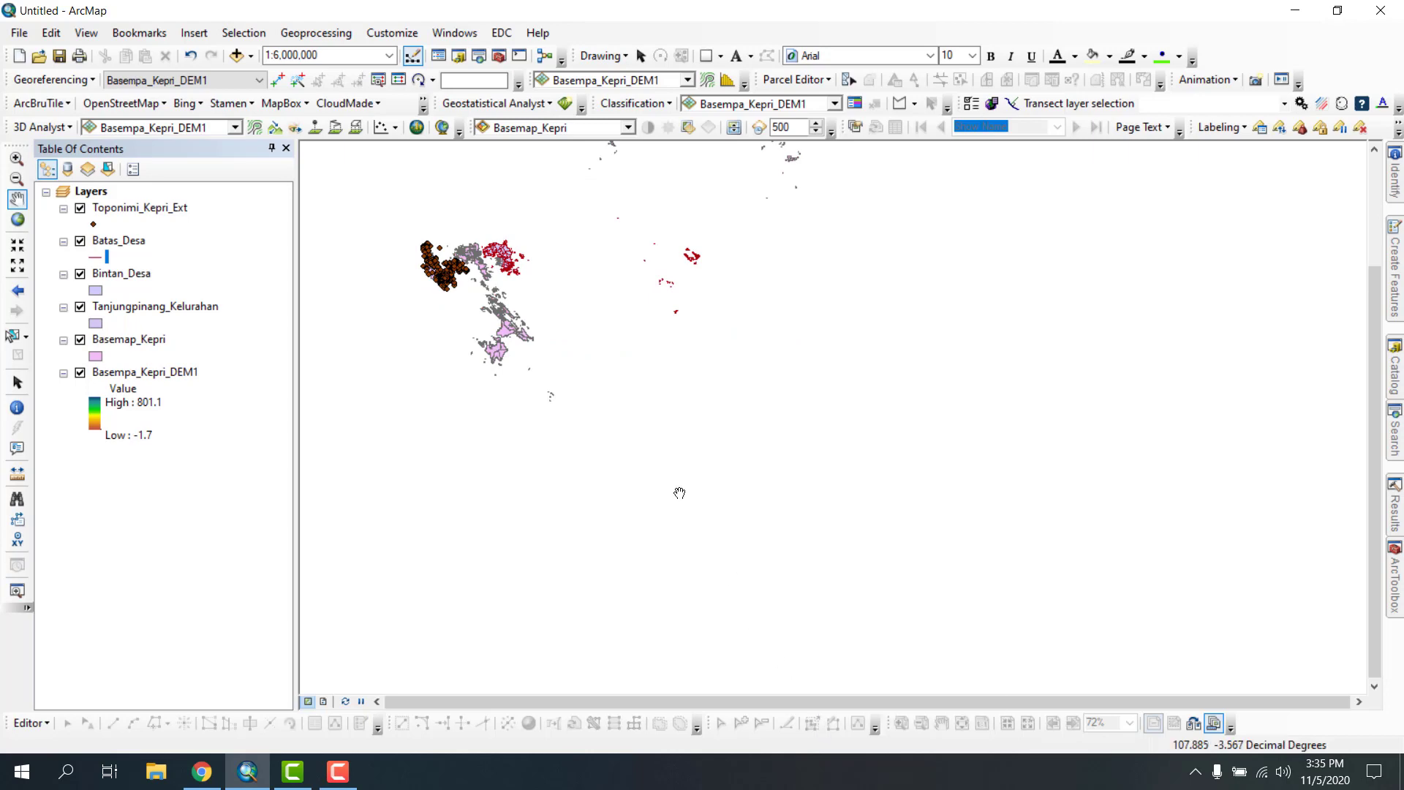
pyautogui.moveTo(656, 390); pyautogui.dragTo(673, 568)
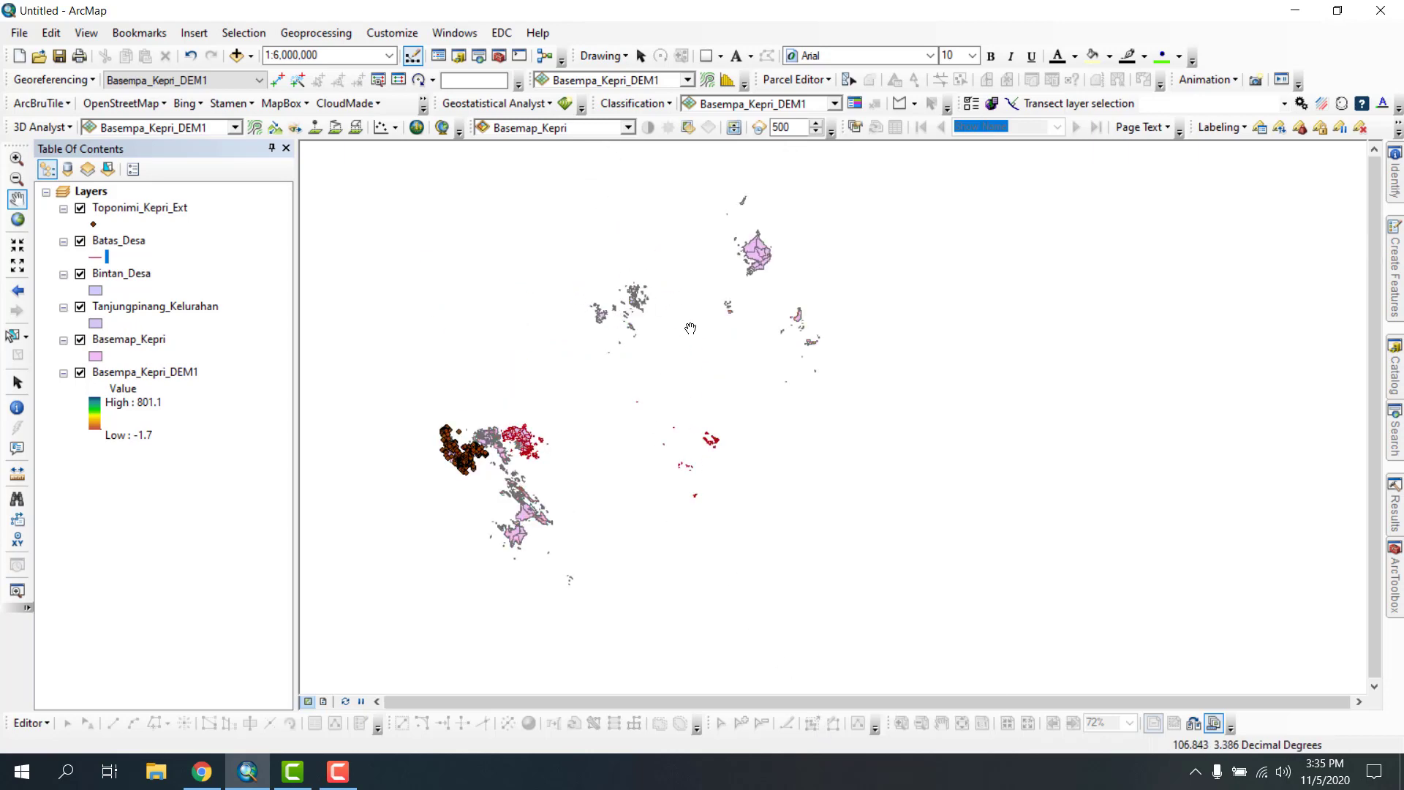
pyautogui.moveTo(675, 598); pyautogui.dragTo(648, 441)
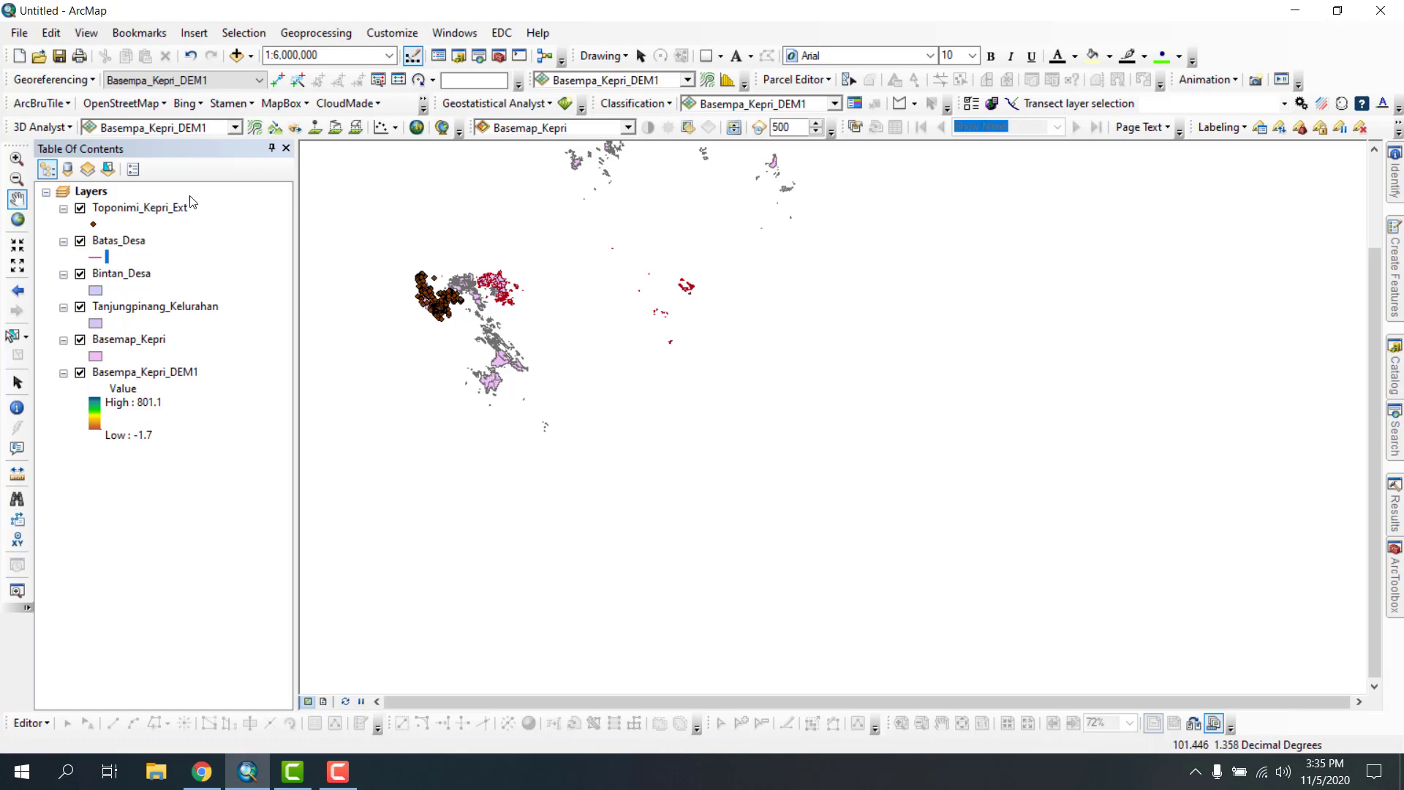
pyautogui.click(13, 224)
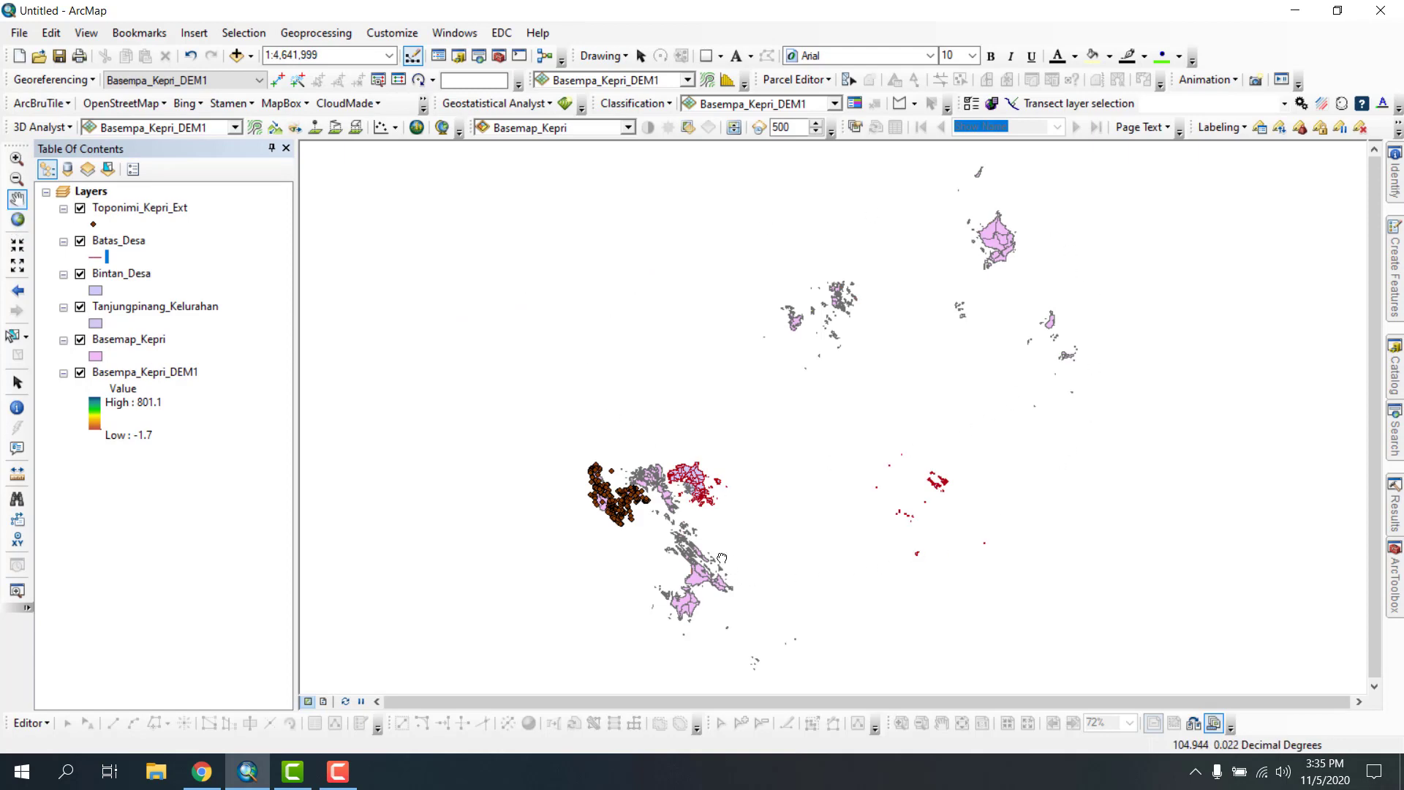
# - Shift the map away from its full extent by panning, and restore the full extent again
pyautogui.moveTo(722, 558); pyautogui.dragTo(814, 568)
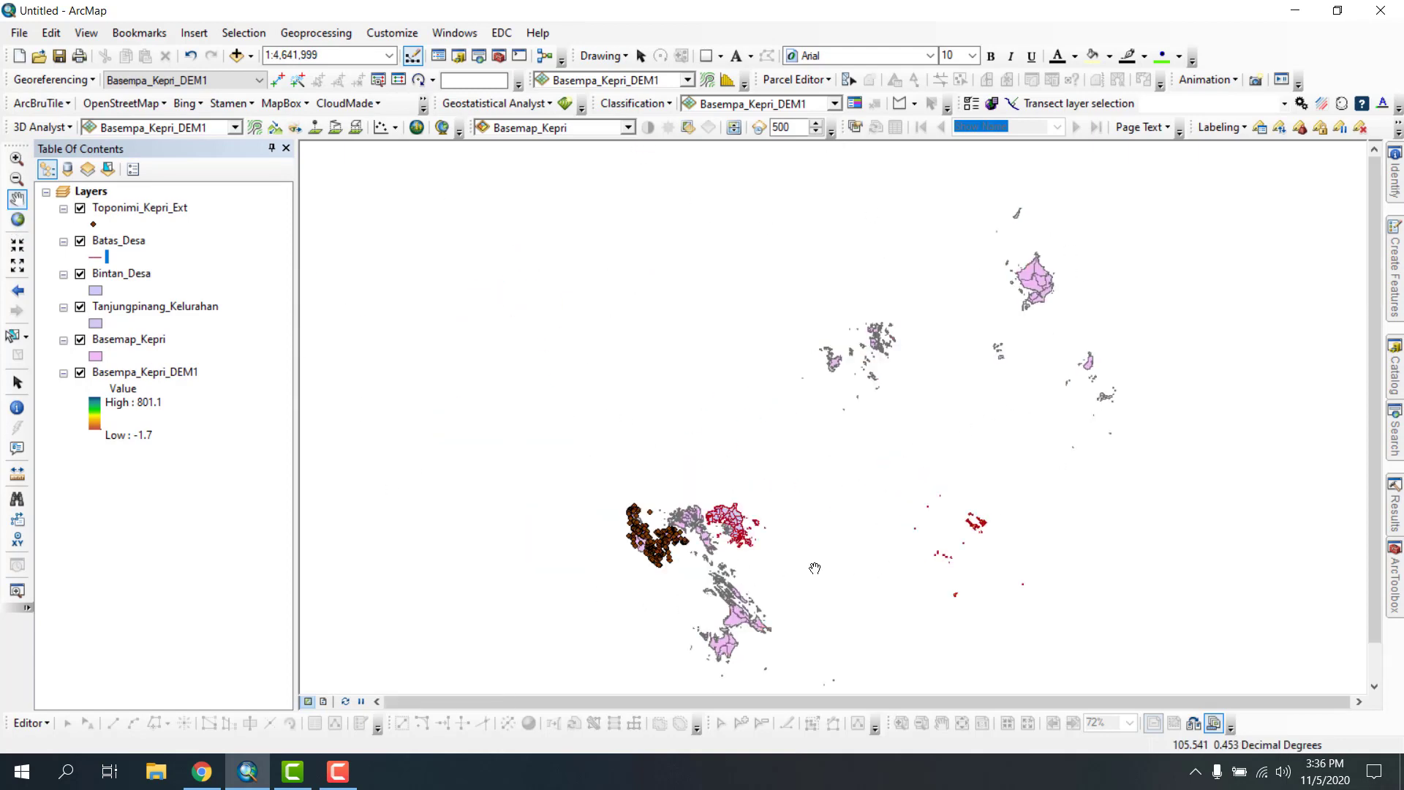
pyautogui.moveTo(866, 524); pyautogui.dragTo(823, 511)
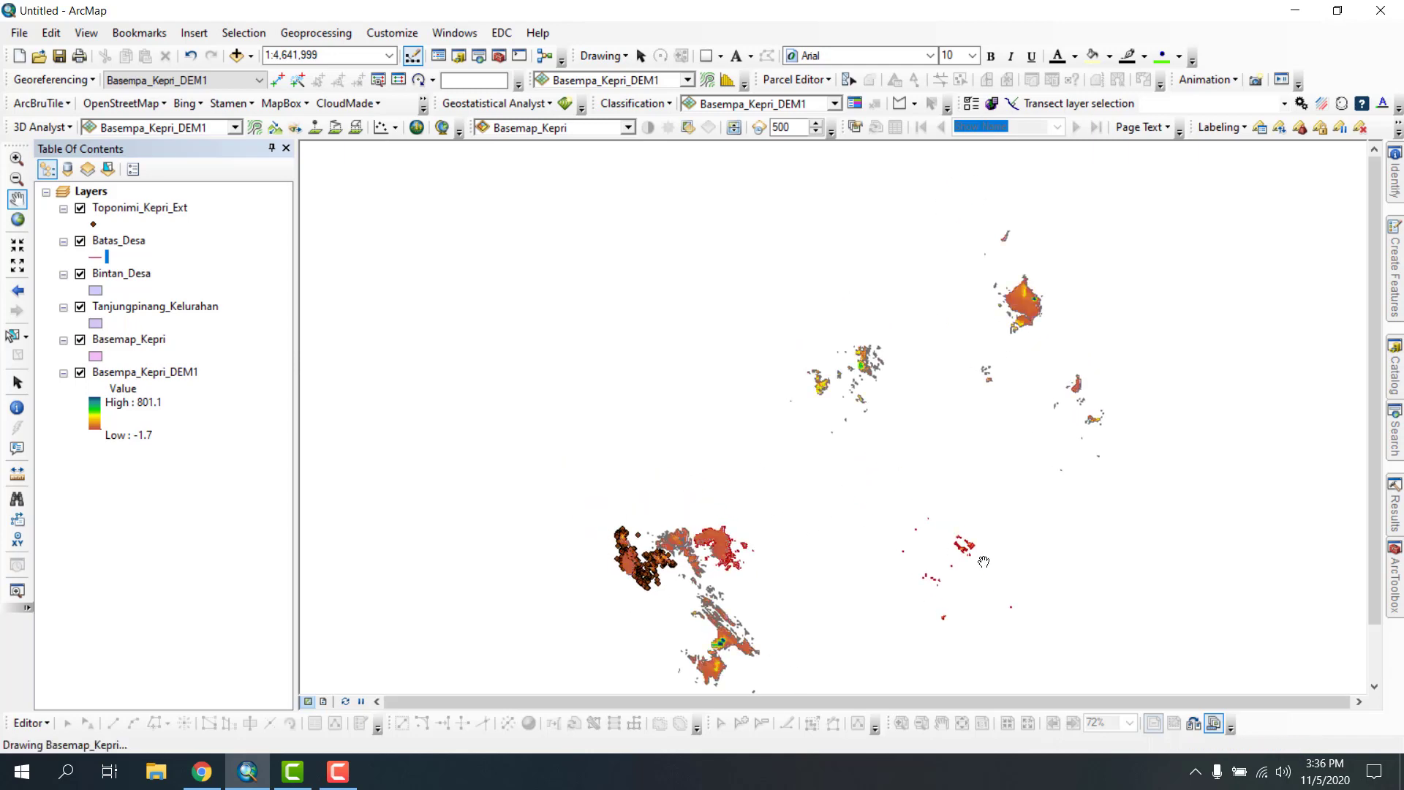
pyautogui.moveTo(976, 560); pyautogui.dragTo(866, 507)
pyautogui.moveTo(667, 424); pyautogui.dragTo(726, 430)
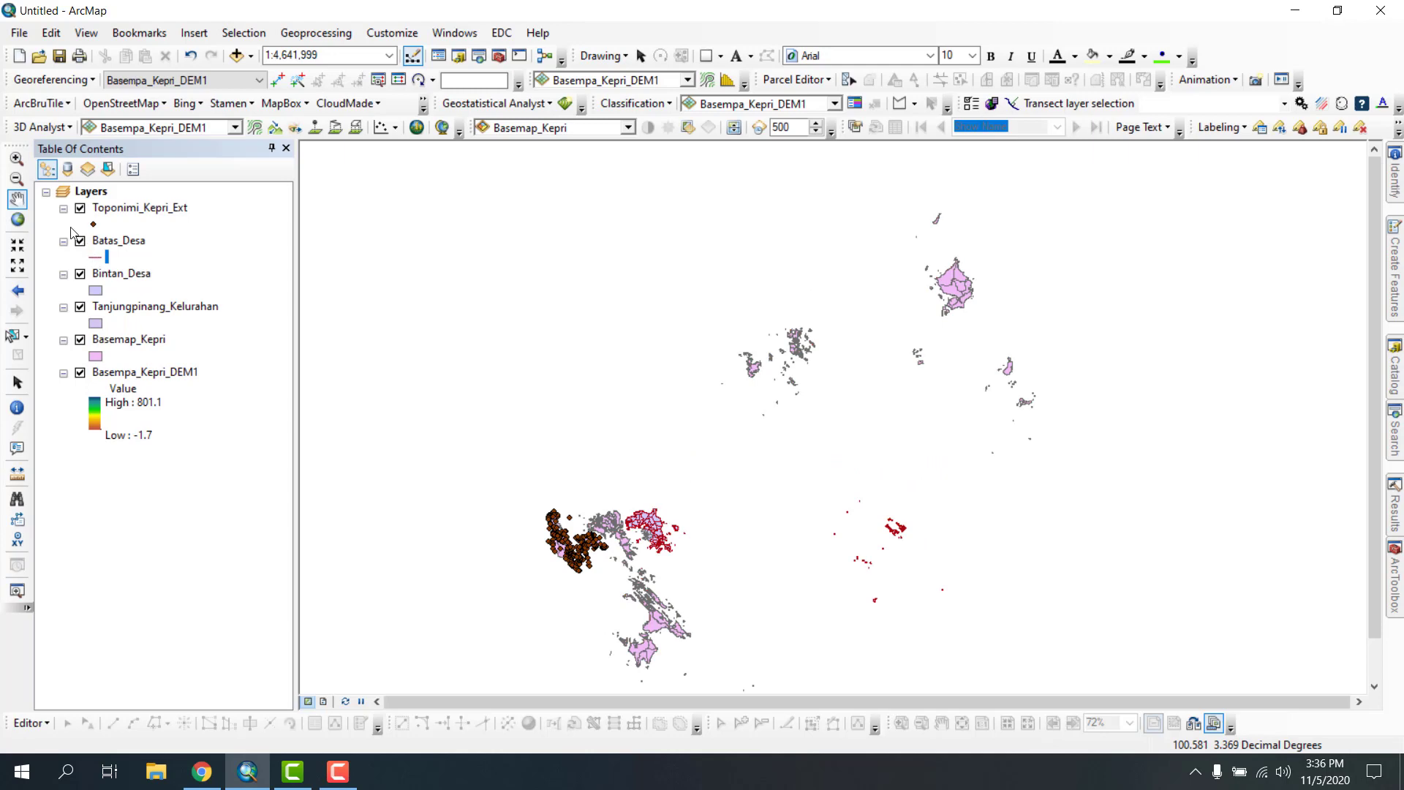
pyautogui.click(26, 217)
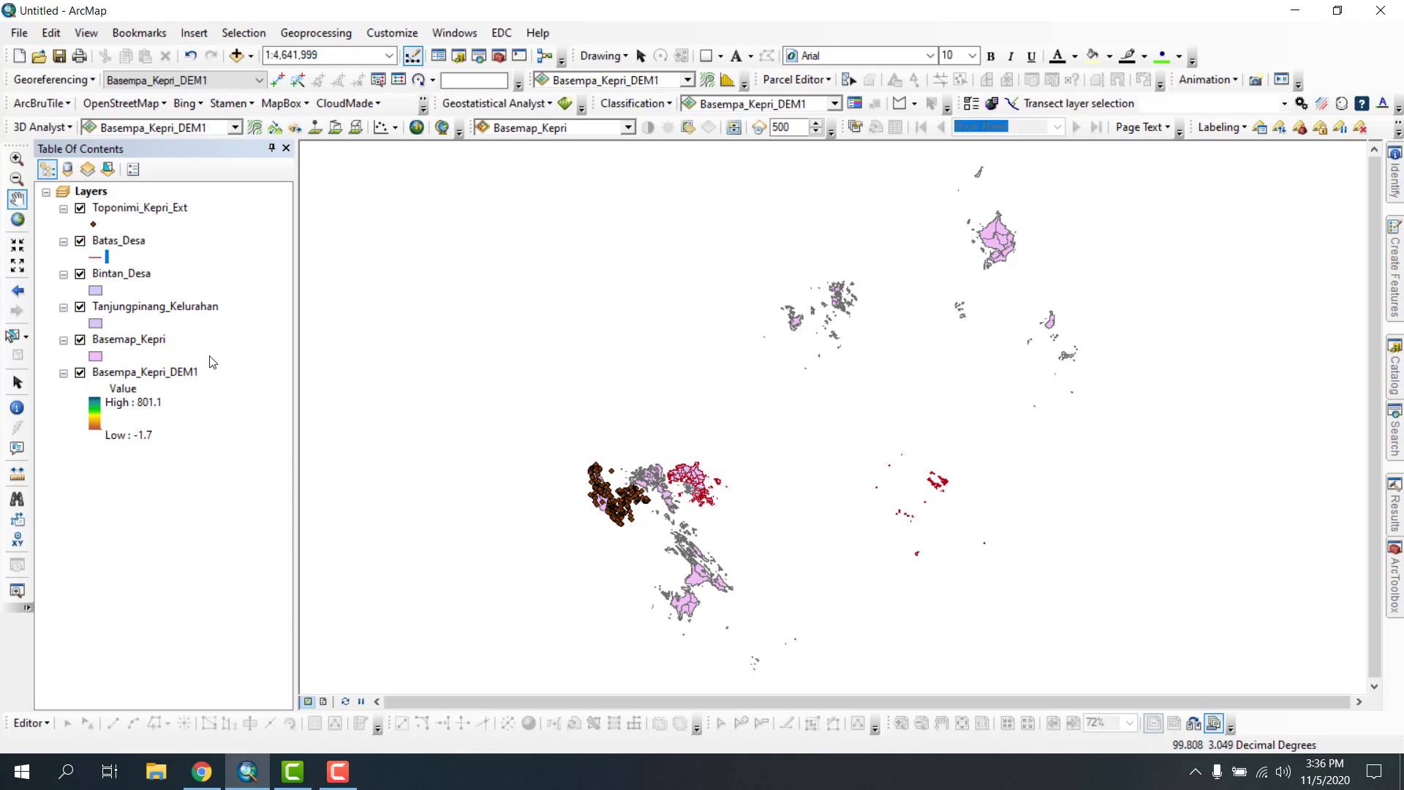
# - Zoom to the large northeastern island at 1:1,250,000 and hide every layer except Basemap_Kepri, with the Identify tool active
pyautogui.click(21, 418)
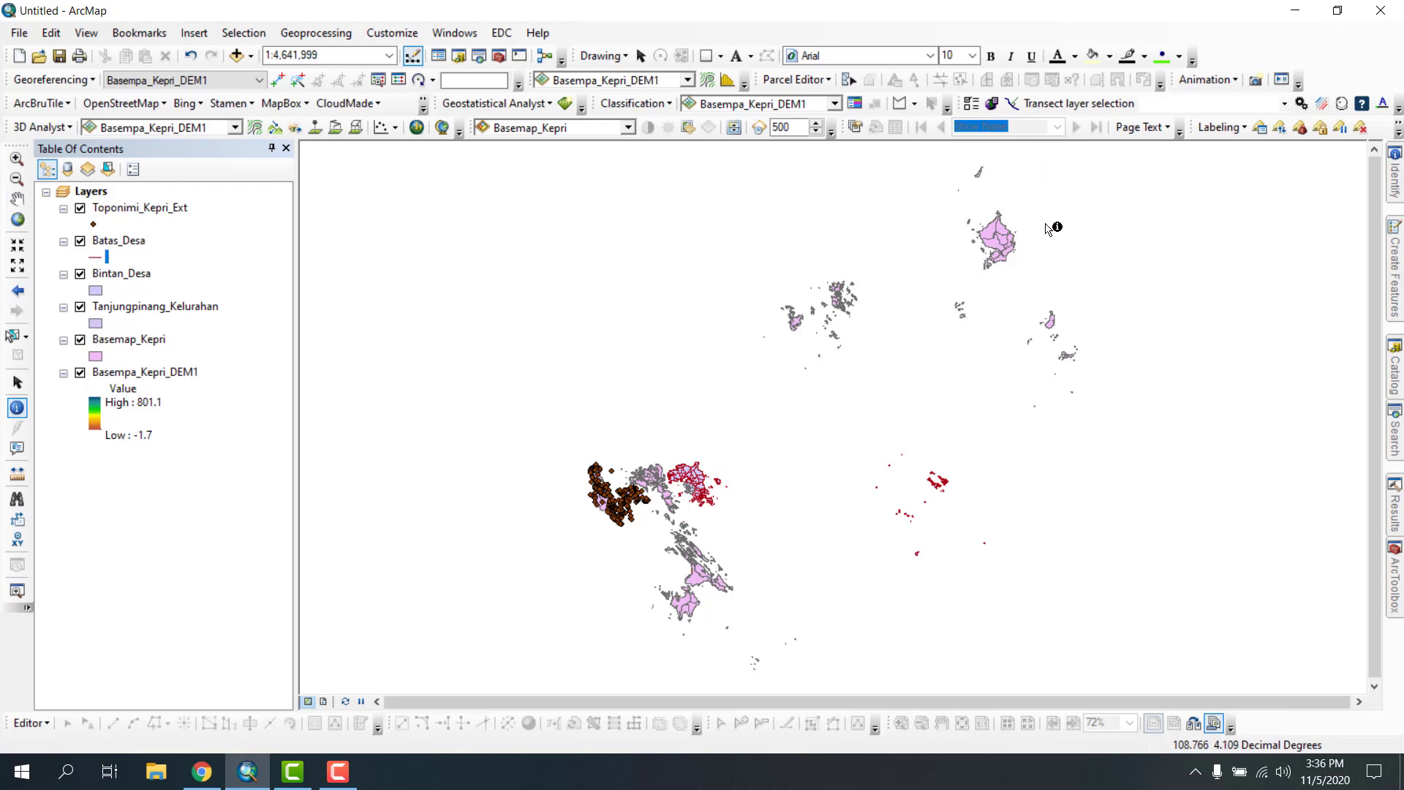
pyautogui.scroll(-6, 1053, 182)
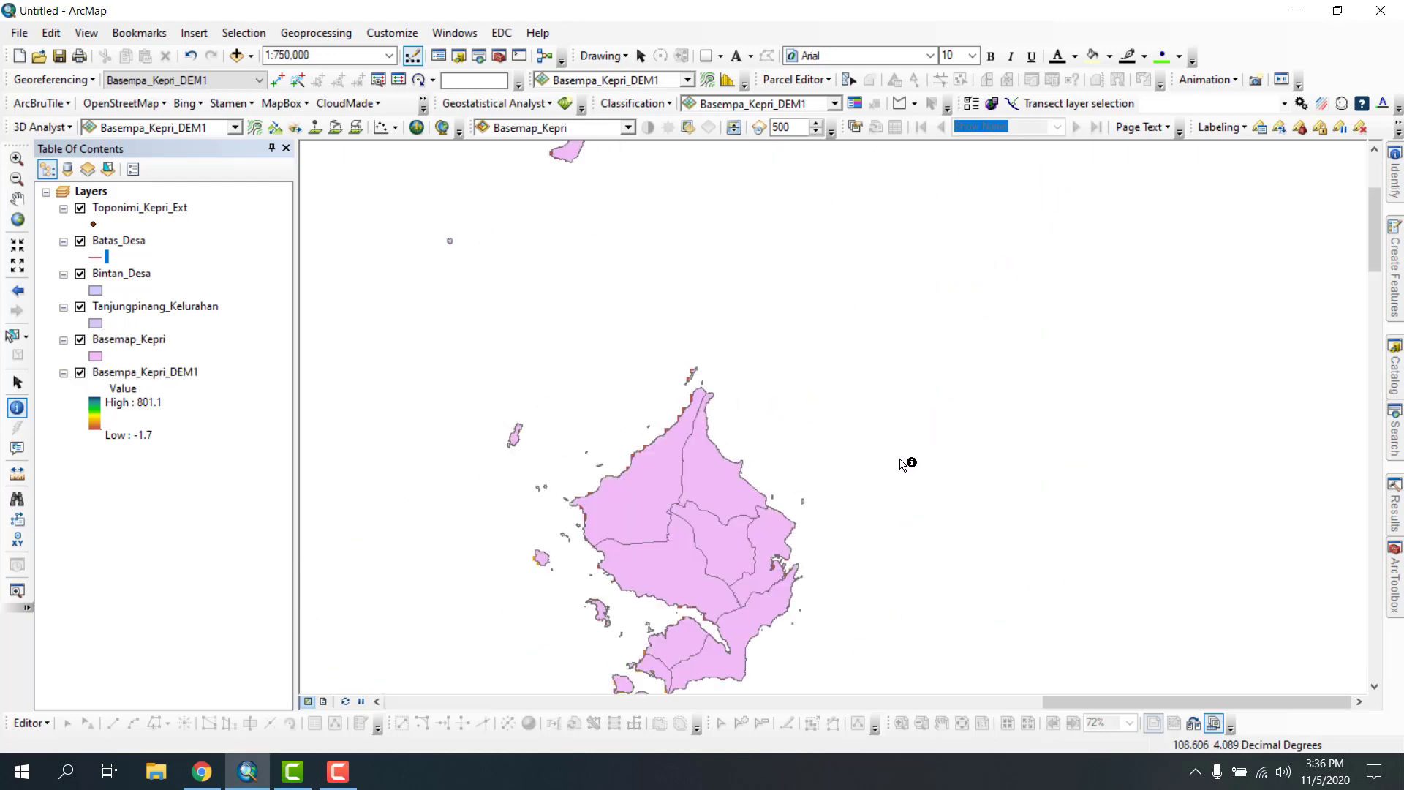
pyautogui.scroll(1, 906, 464)
pyautogui.scroll(1, 868, 526)
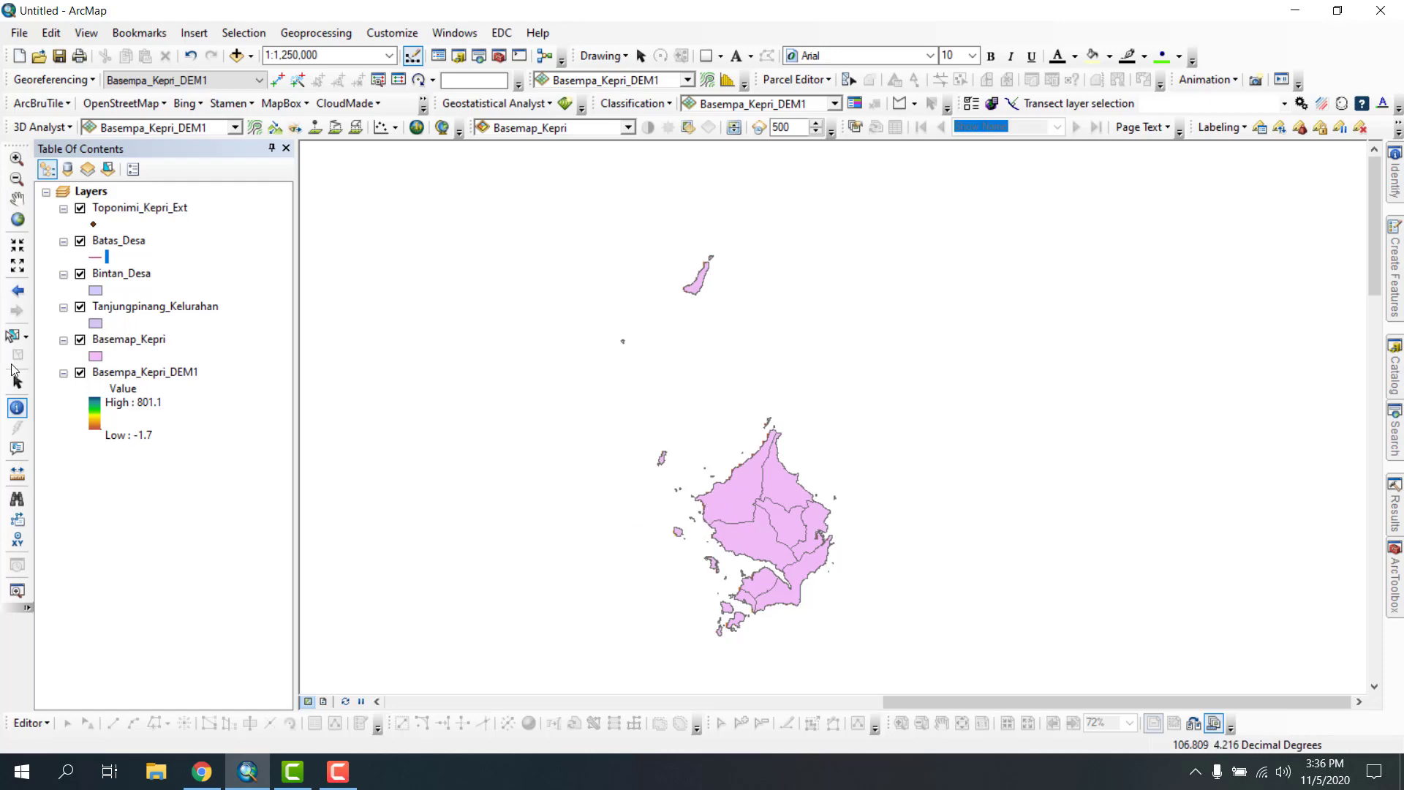
pyautogui.click(81, 372)
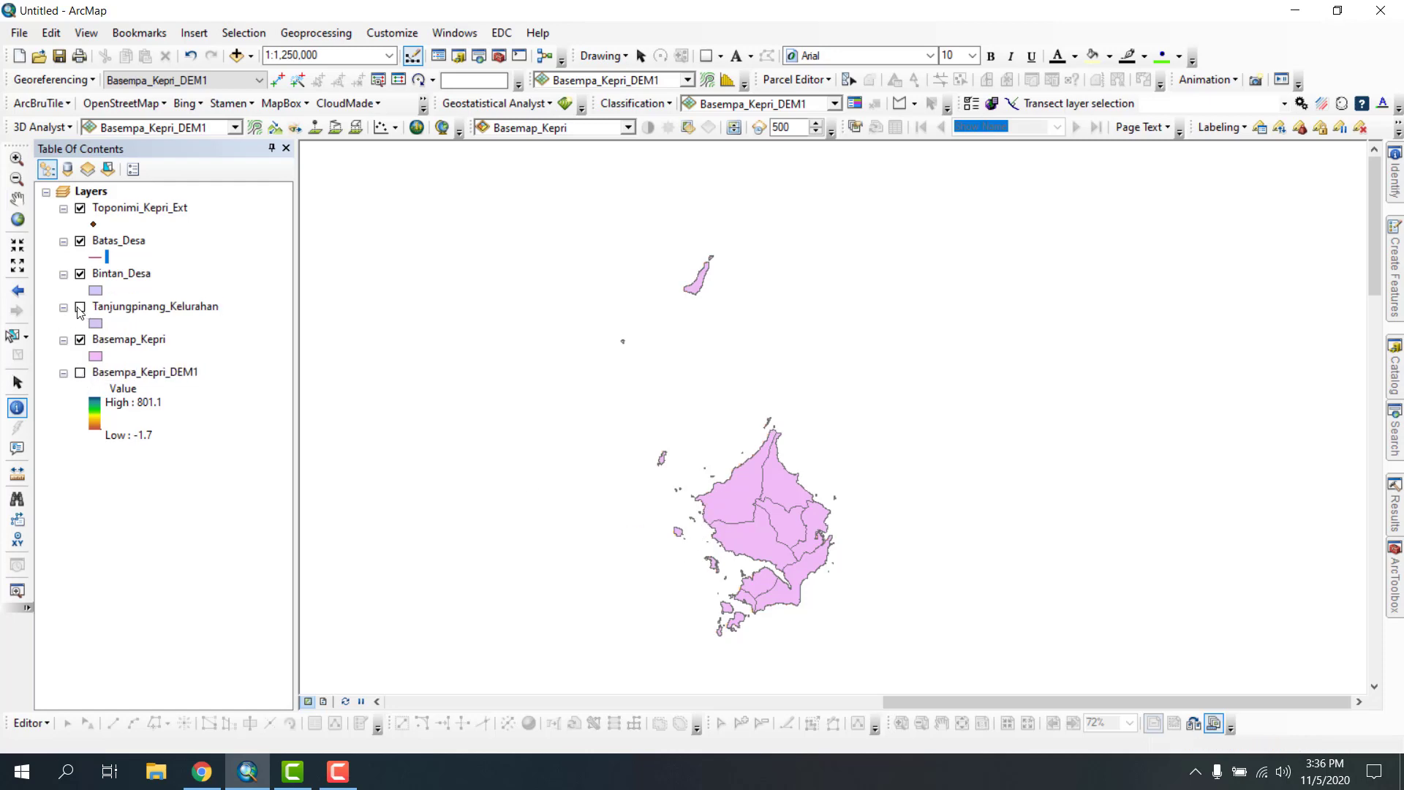
pyautogui.click(81, 275)
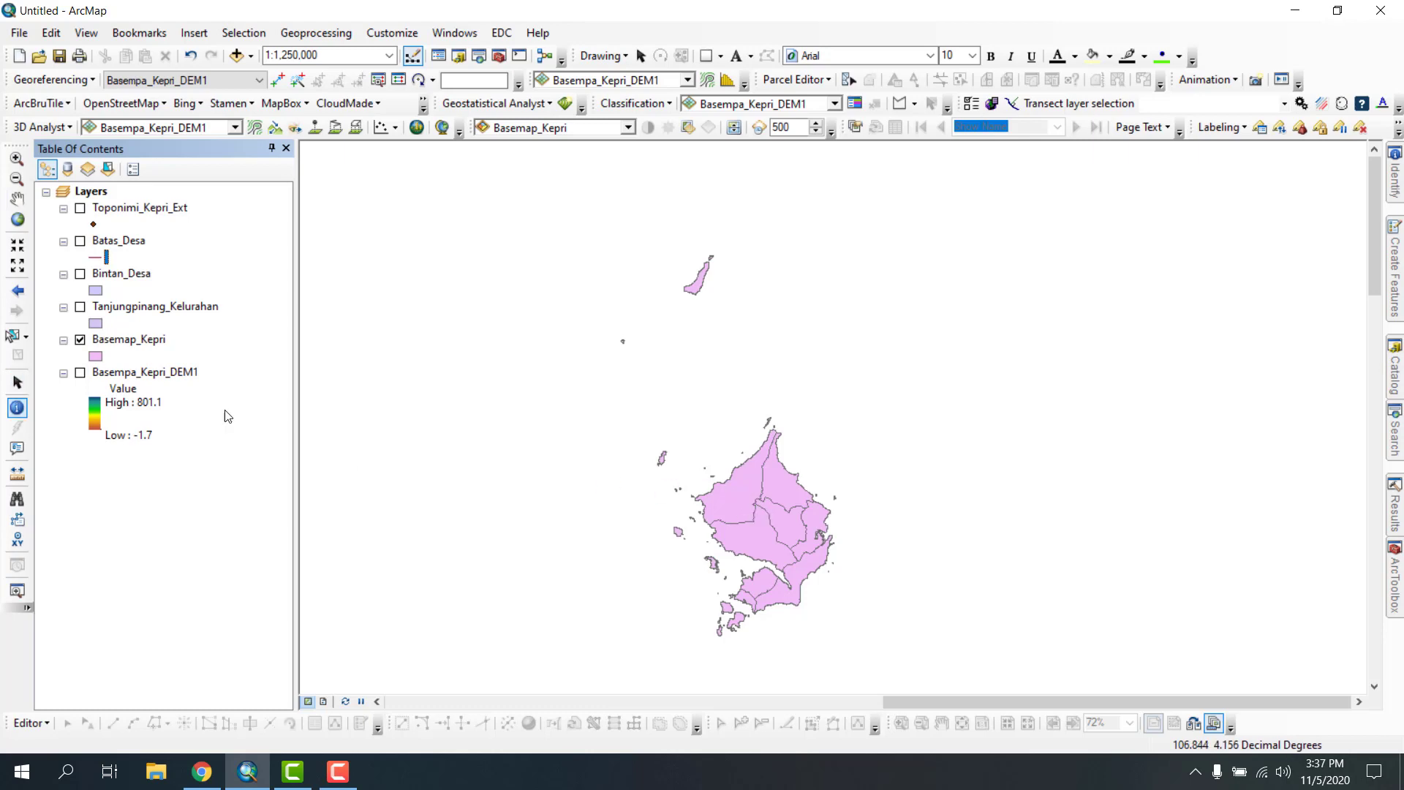
# - Identify the large island's northwestern district polygon and review its KECAMATAN, KAB_KOT, NAMA_PULAU and PROVINSI attributes
pyautogui.click(746, 494)
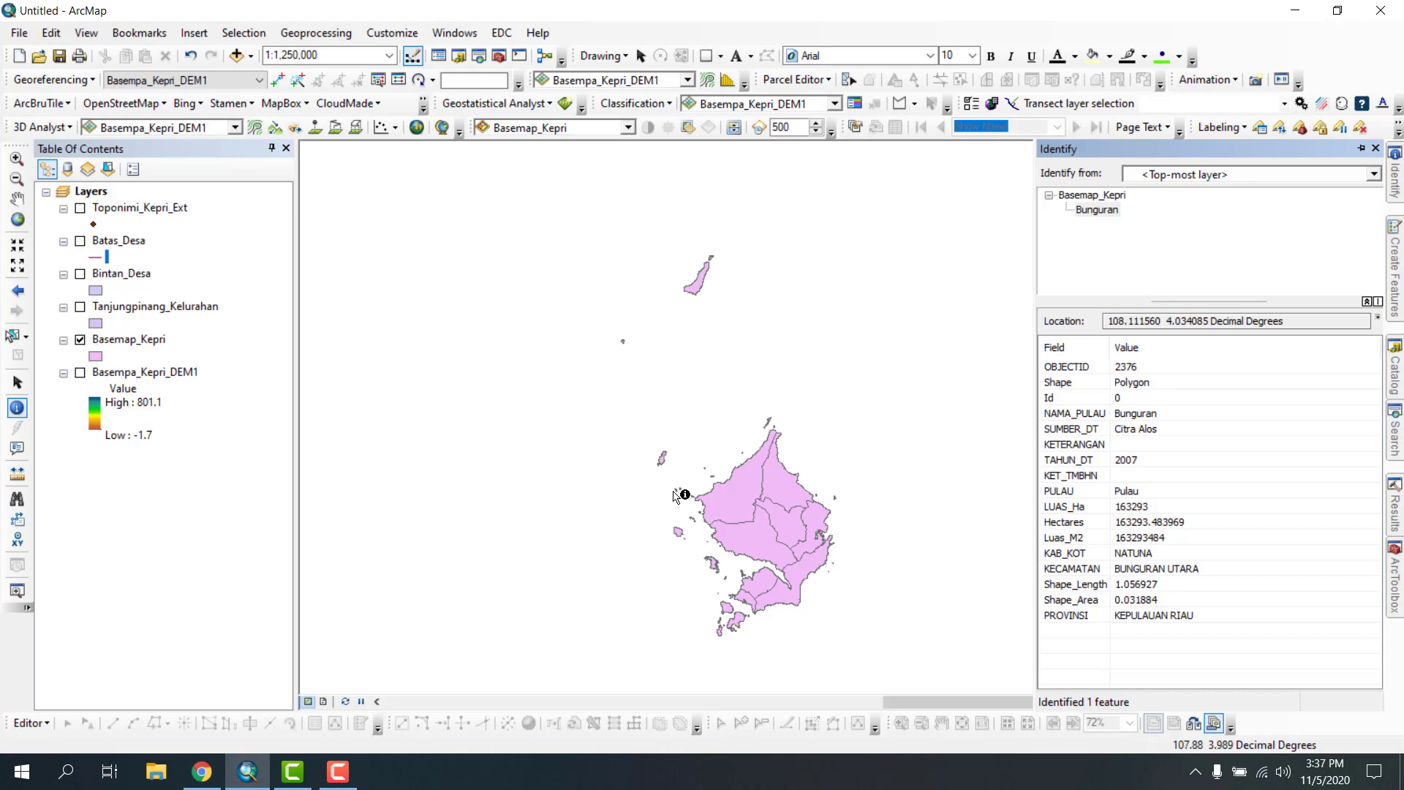
pyautogui.click(1125, 570)
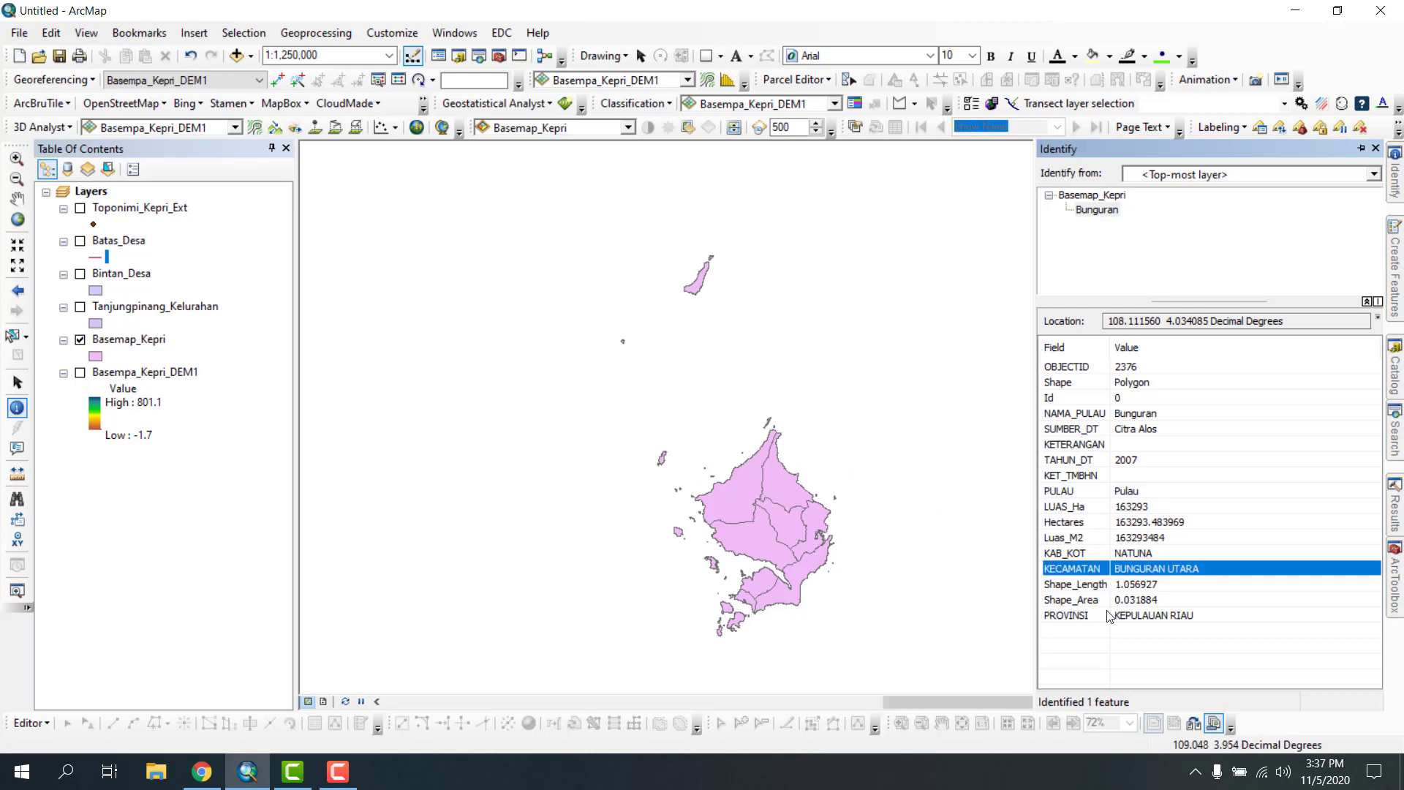
pyautogui.click(1129, 554)
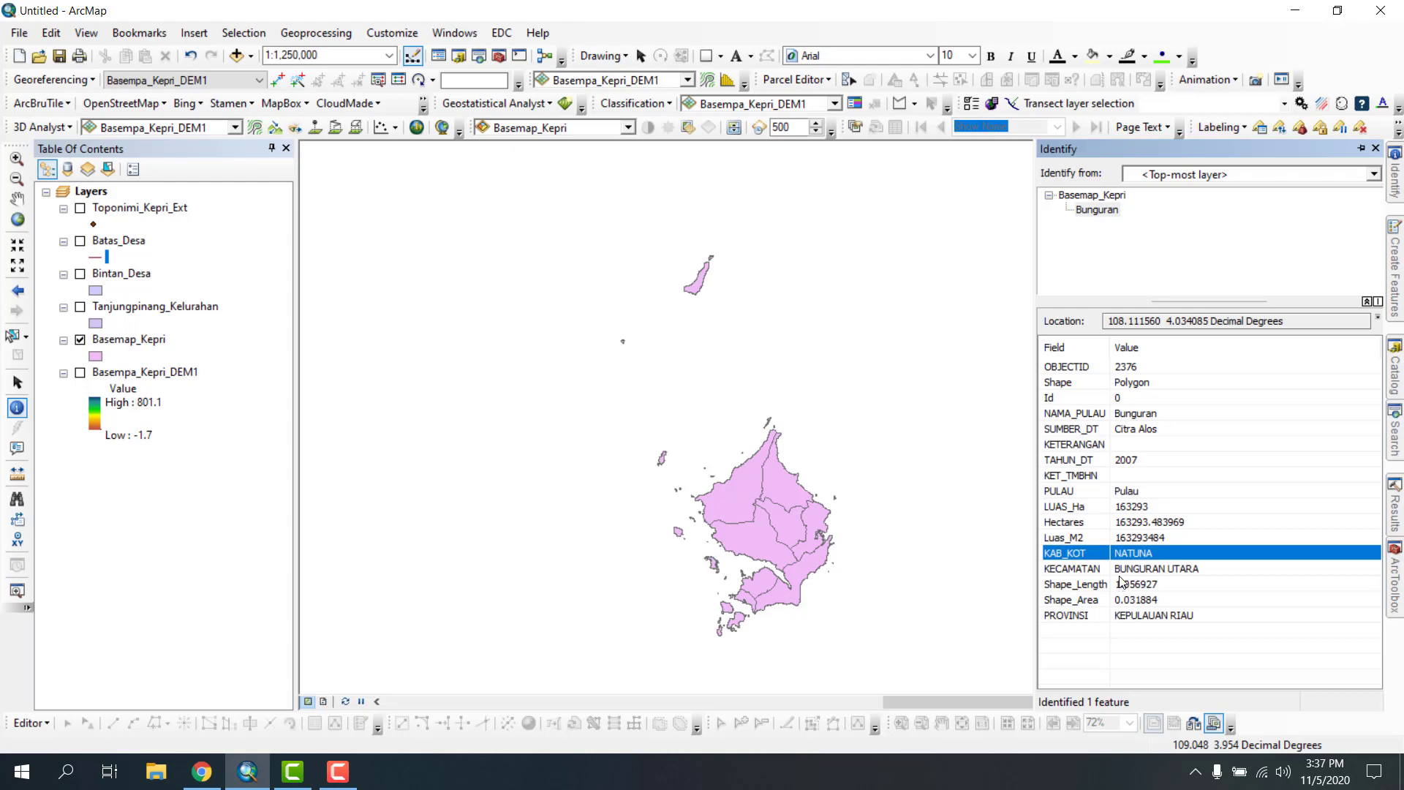
pyautogui.click(1135, 414)
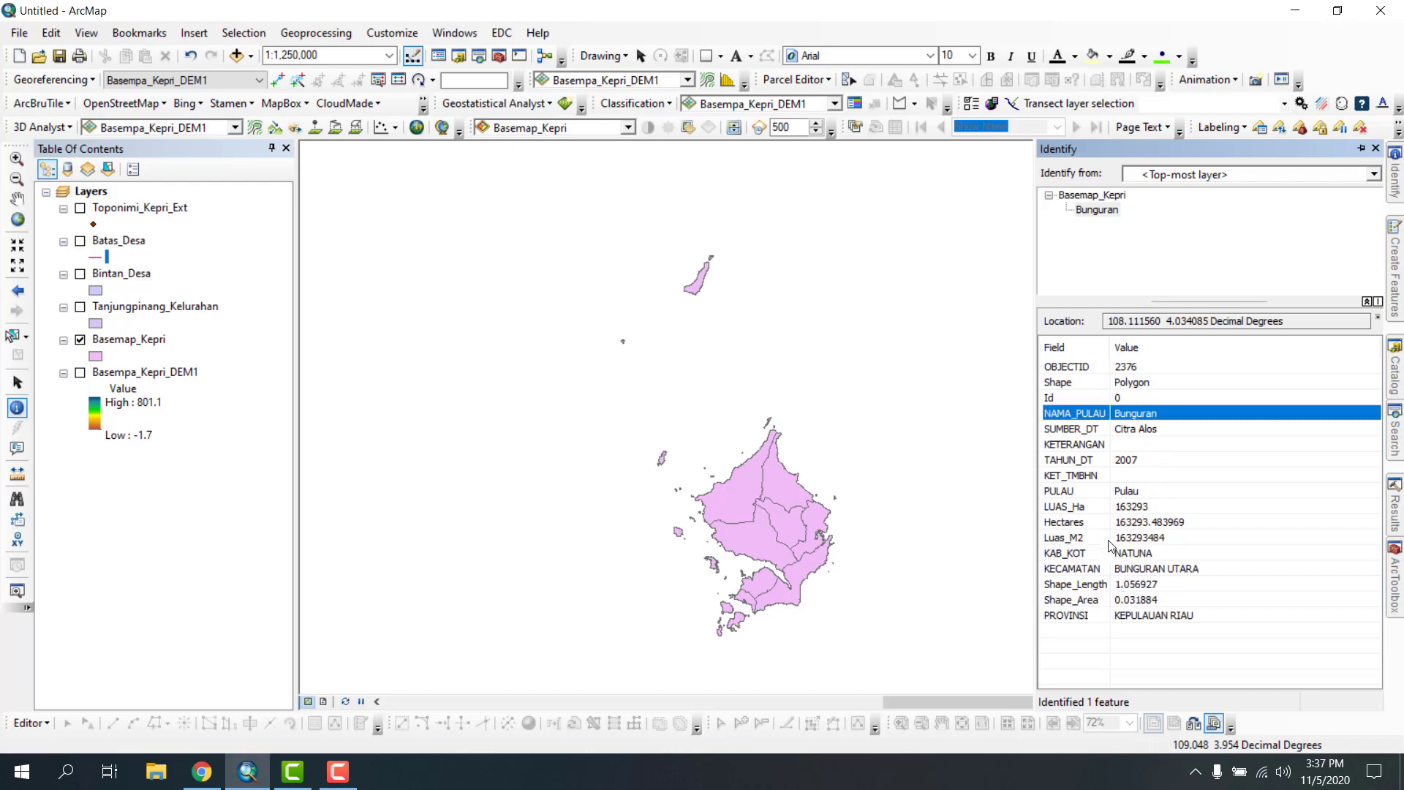
pyautogui.click(1150, 614)
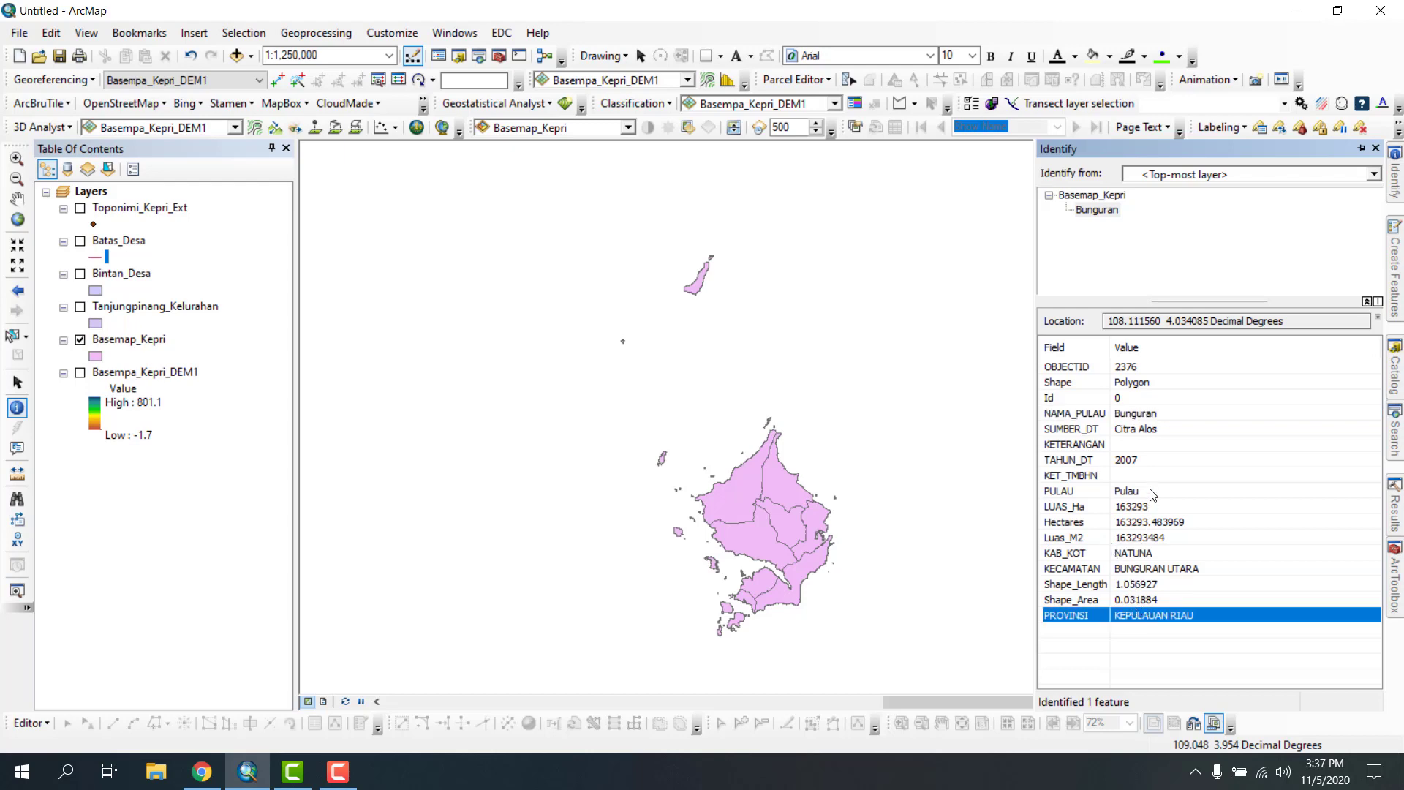
# - Identify the northeastern, southern and central district polygons of Bunguran island to compare their attributes
pyautogui.click(782, 491)
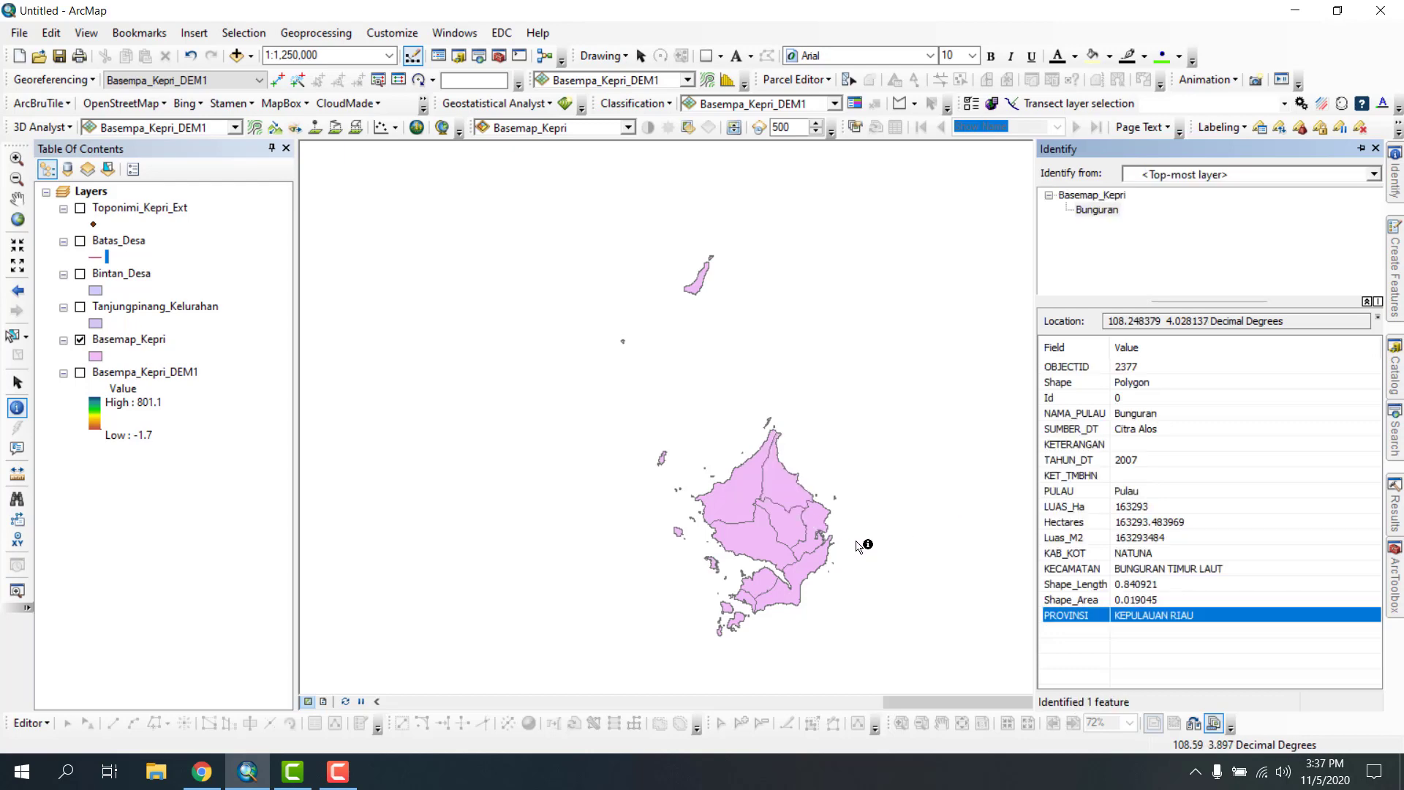
pyautogui.click(797, 571)
pyautogui.click(768, 512)
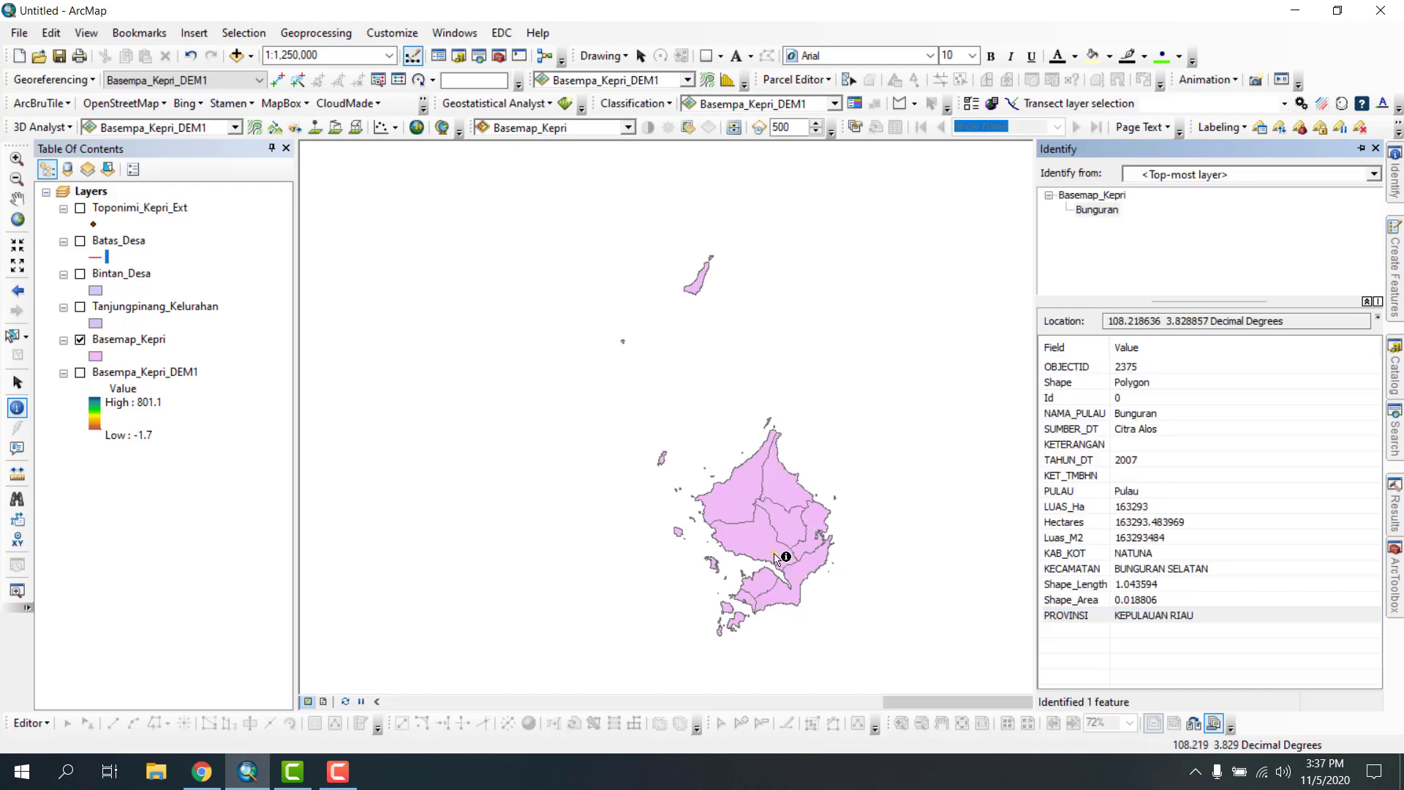
pyautogui.click(780, 497)
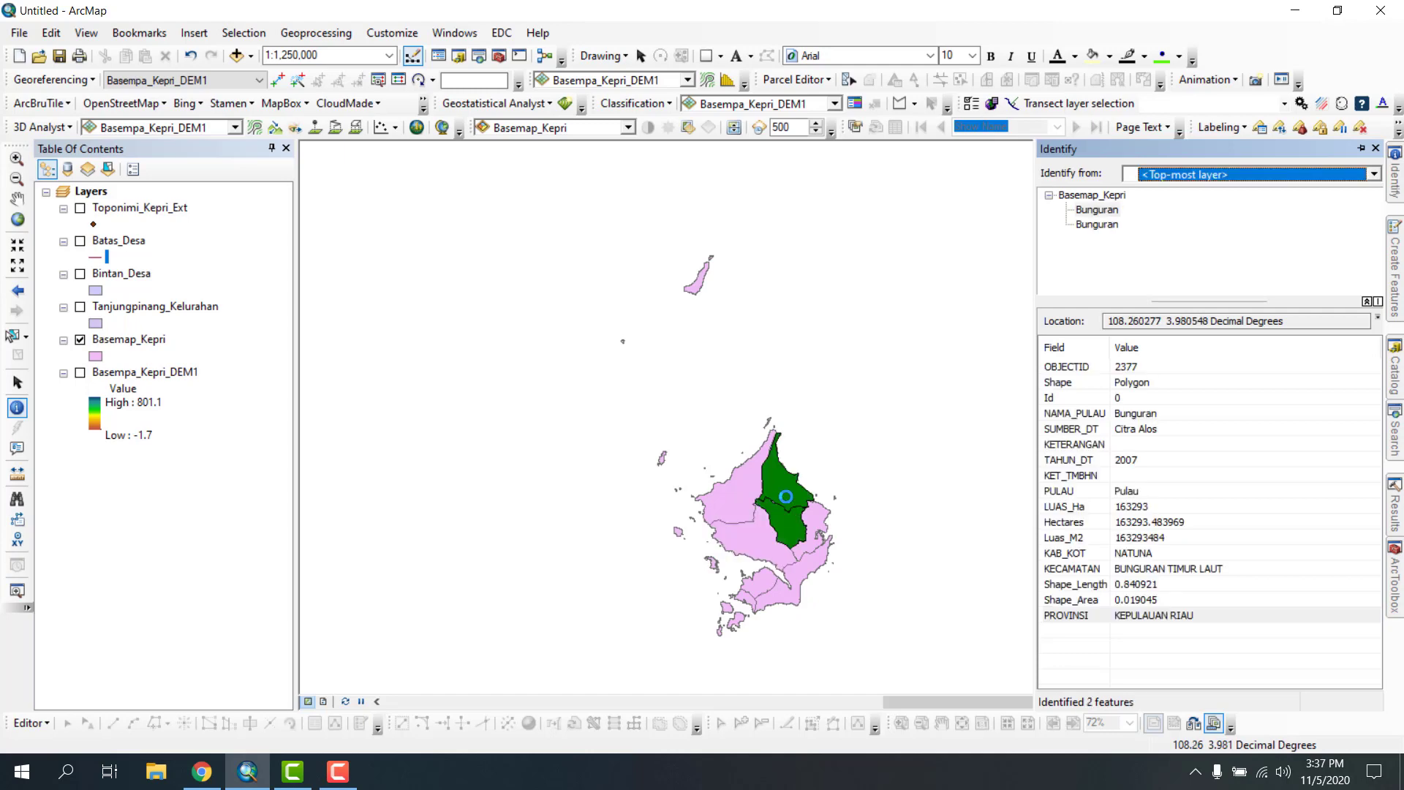
# - Identify the small northern island and Bunguran's southern, western and northwestern polygons to compare their attributes, then collapse the Identify window
pyautogui.click(698, 285)
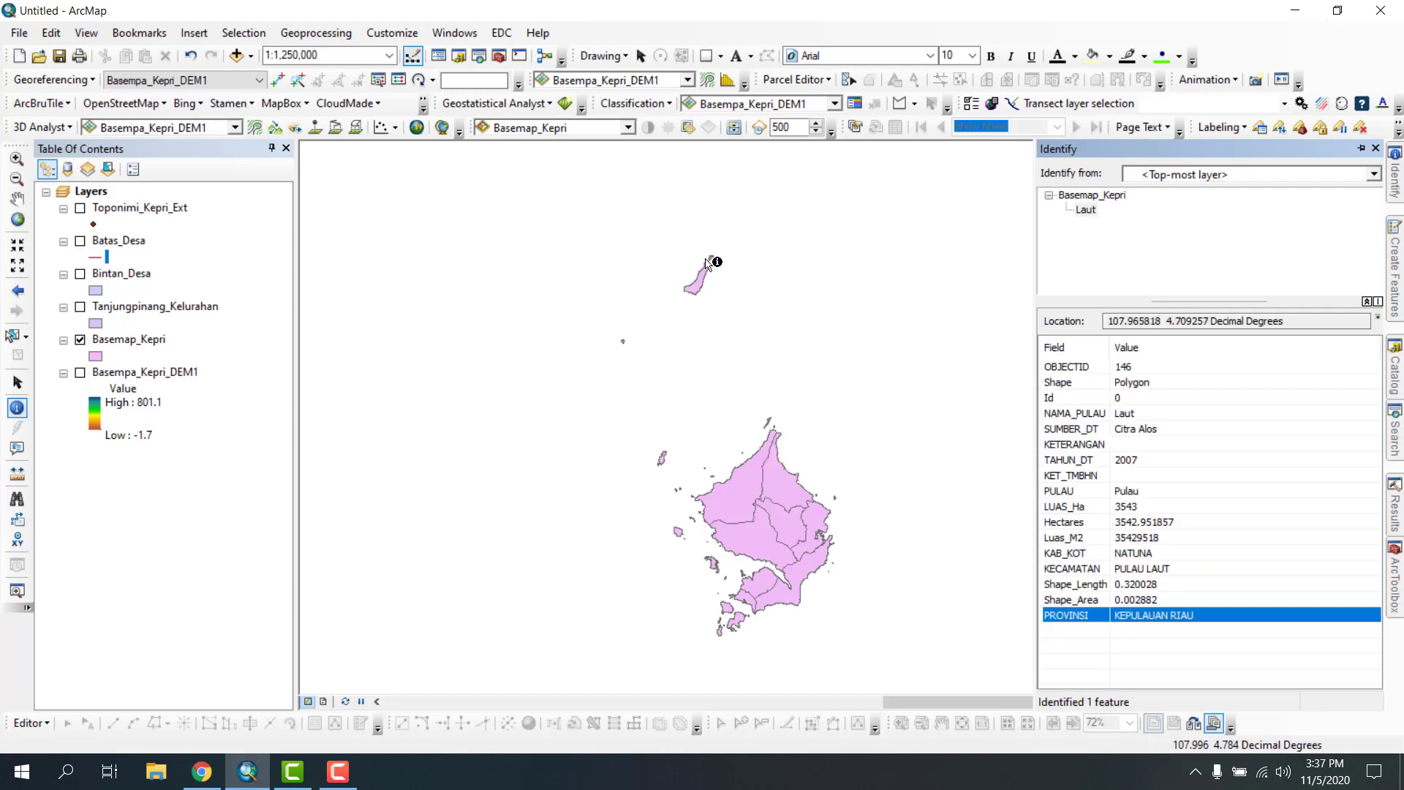
pyautogui.click(792, 606)
pyautogui.click(729, 611)
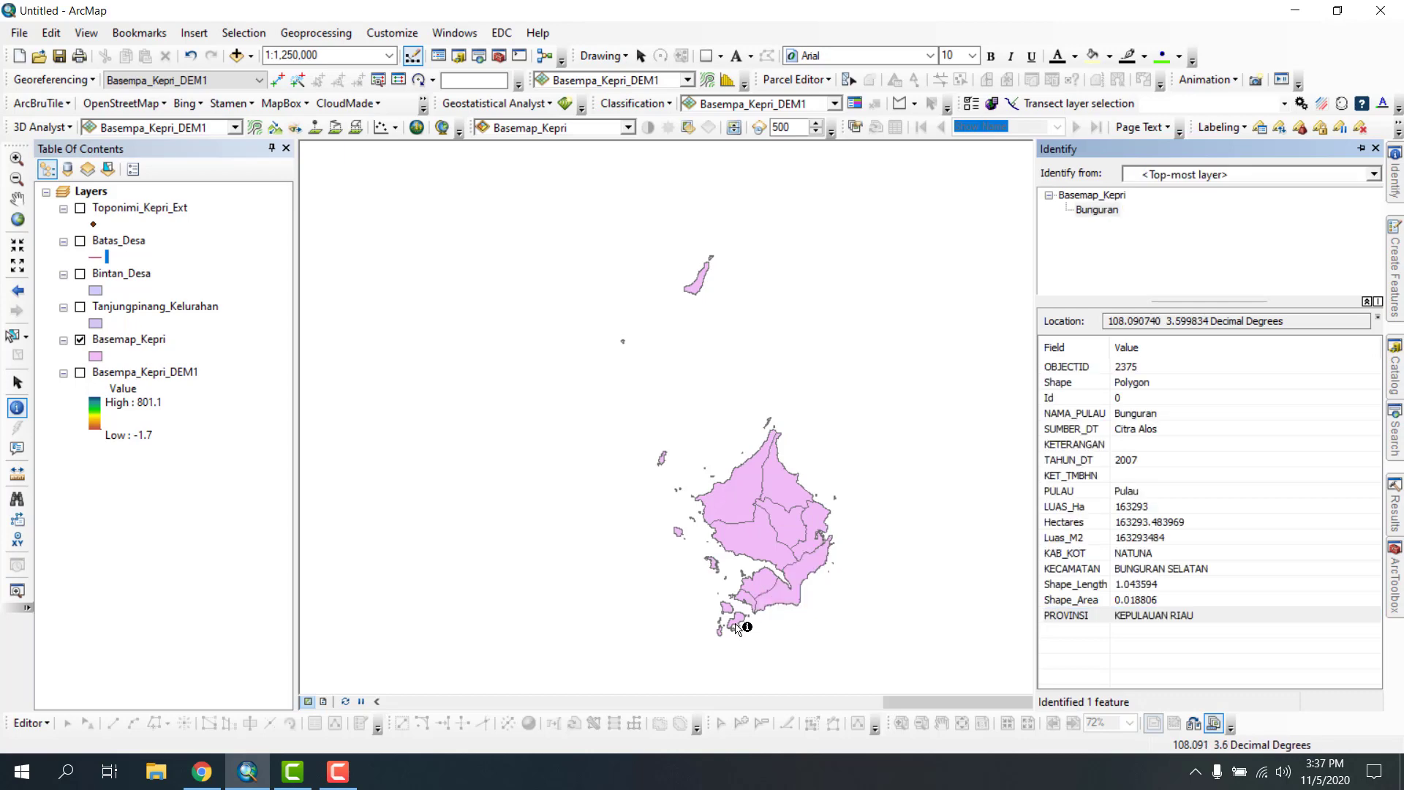
pyautogui.click(747, 542)
pyautogui.click(741, 486)
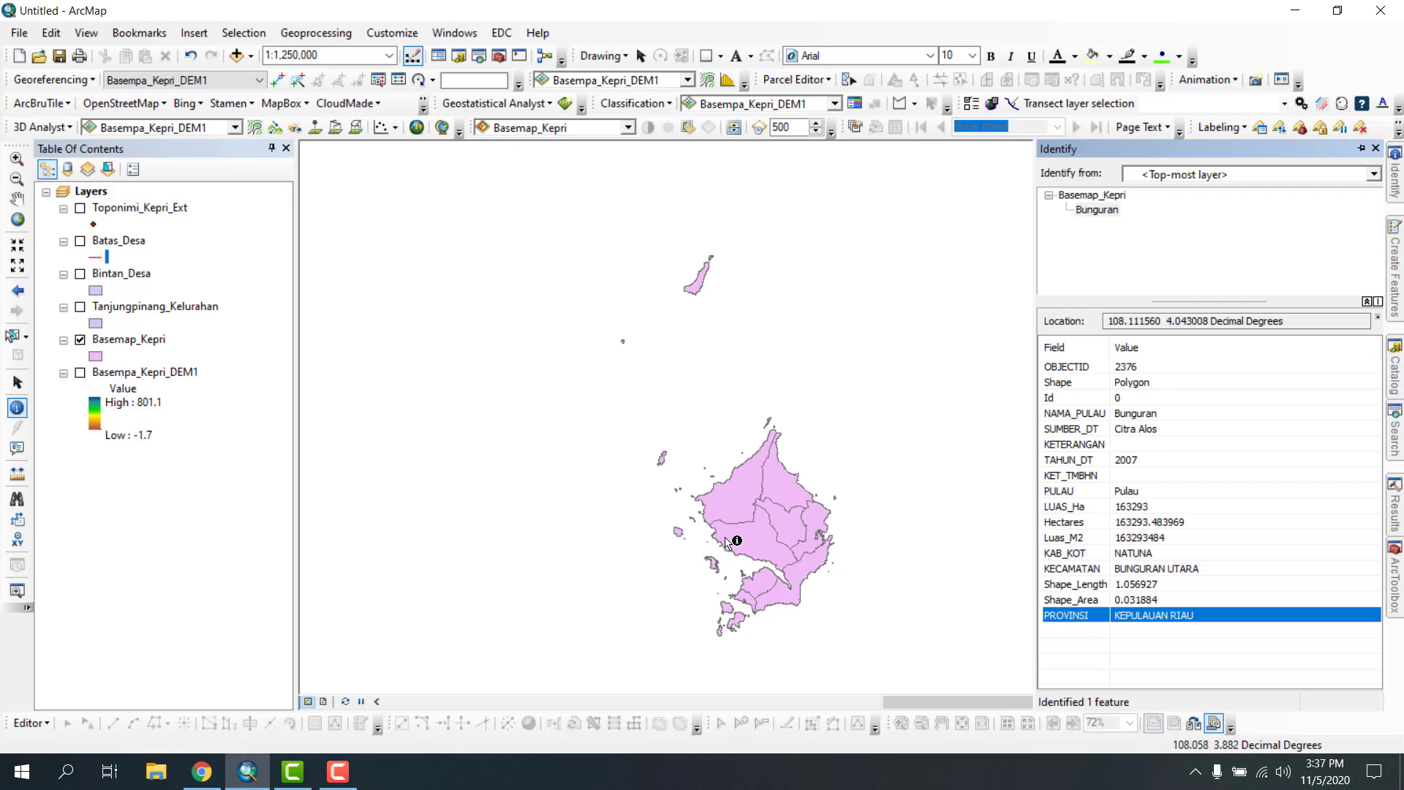
pyautogui.click(1360, 149)
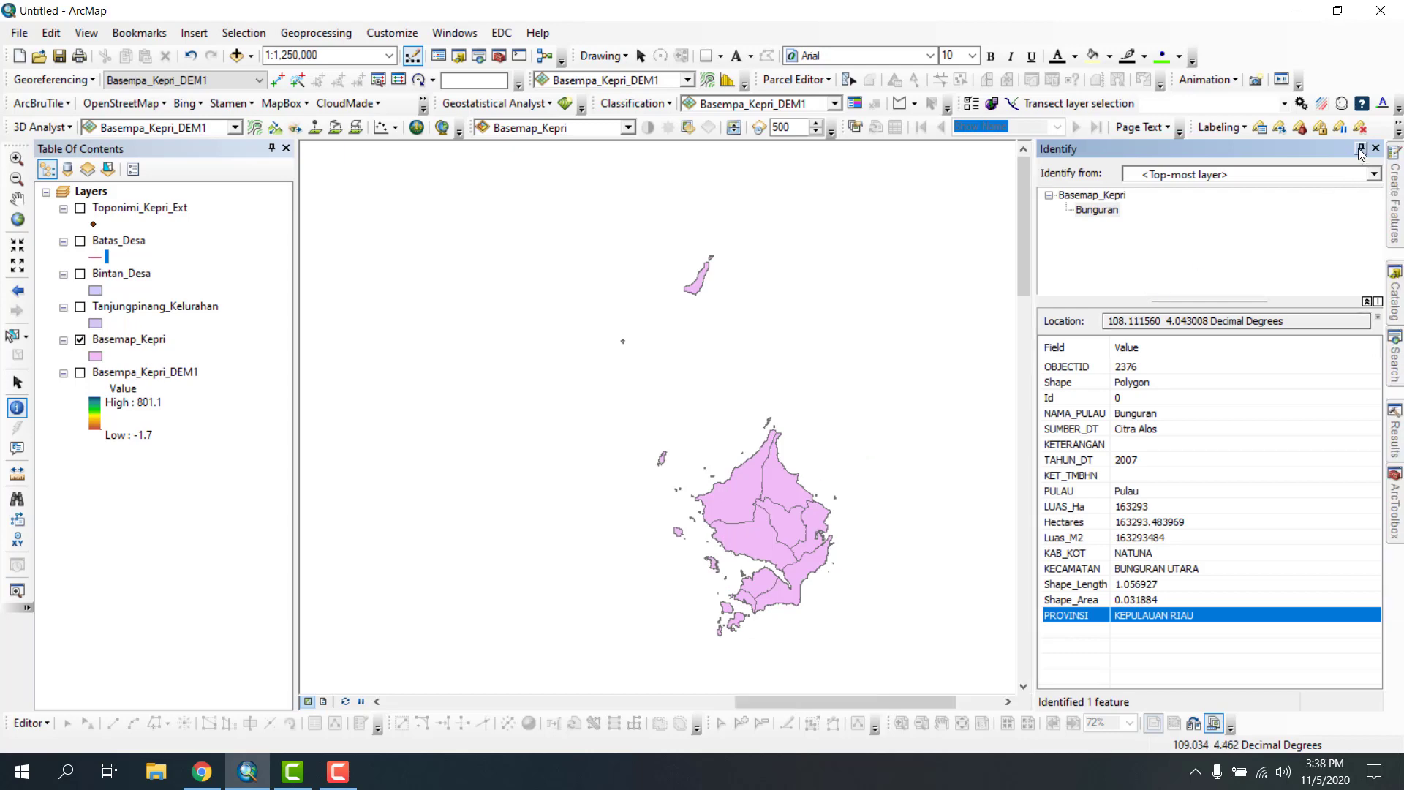
pyautogui.click(1360, 148)
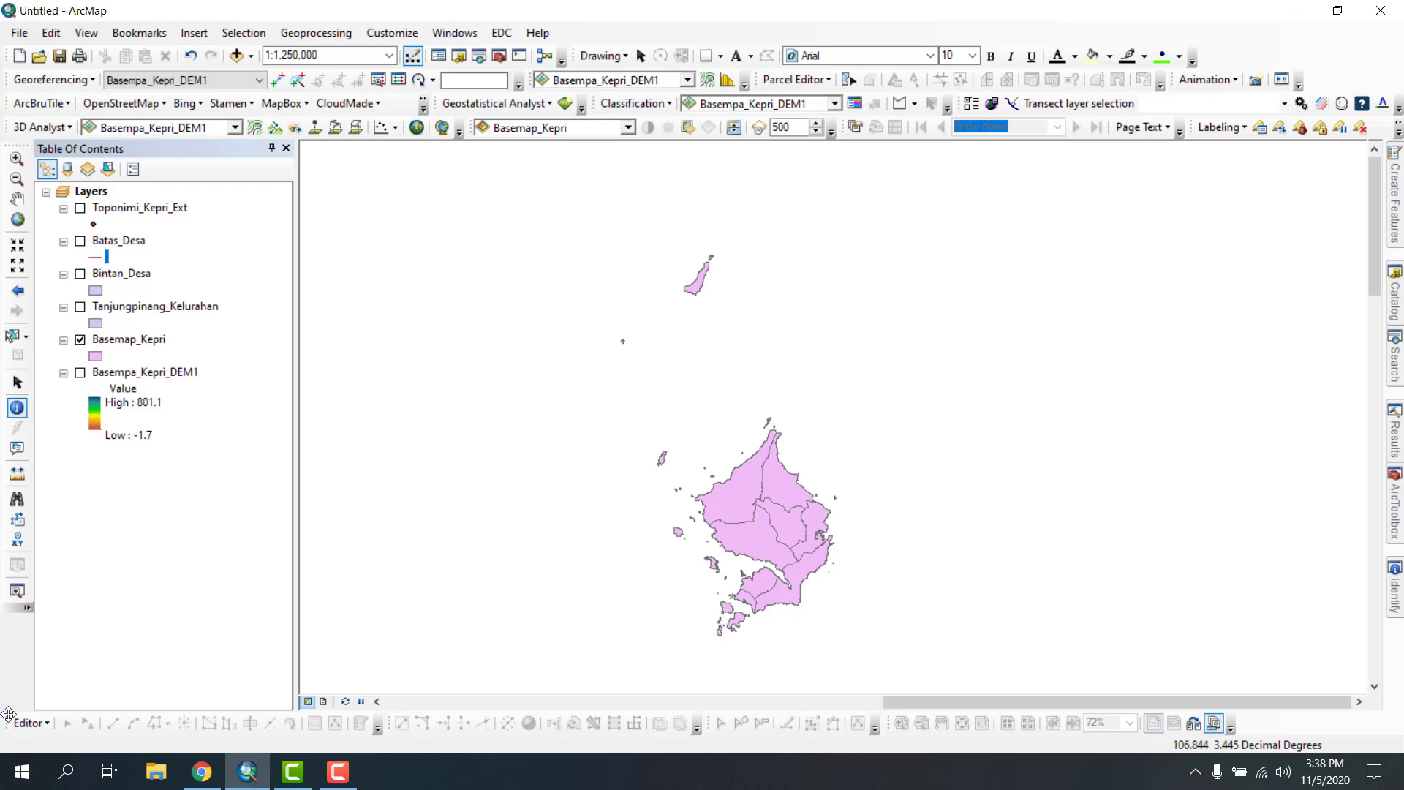
# - Start the Measure tool with the northern island in view at 1:300,000 and set its distance units to Kilometers
pyautogui.click(17, 475)
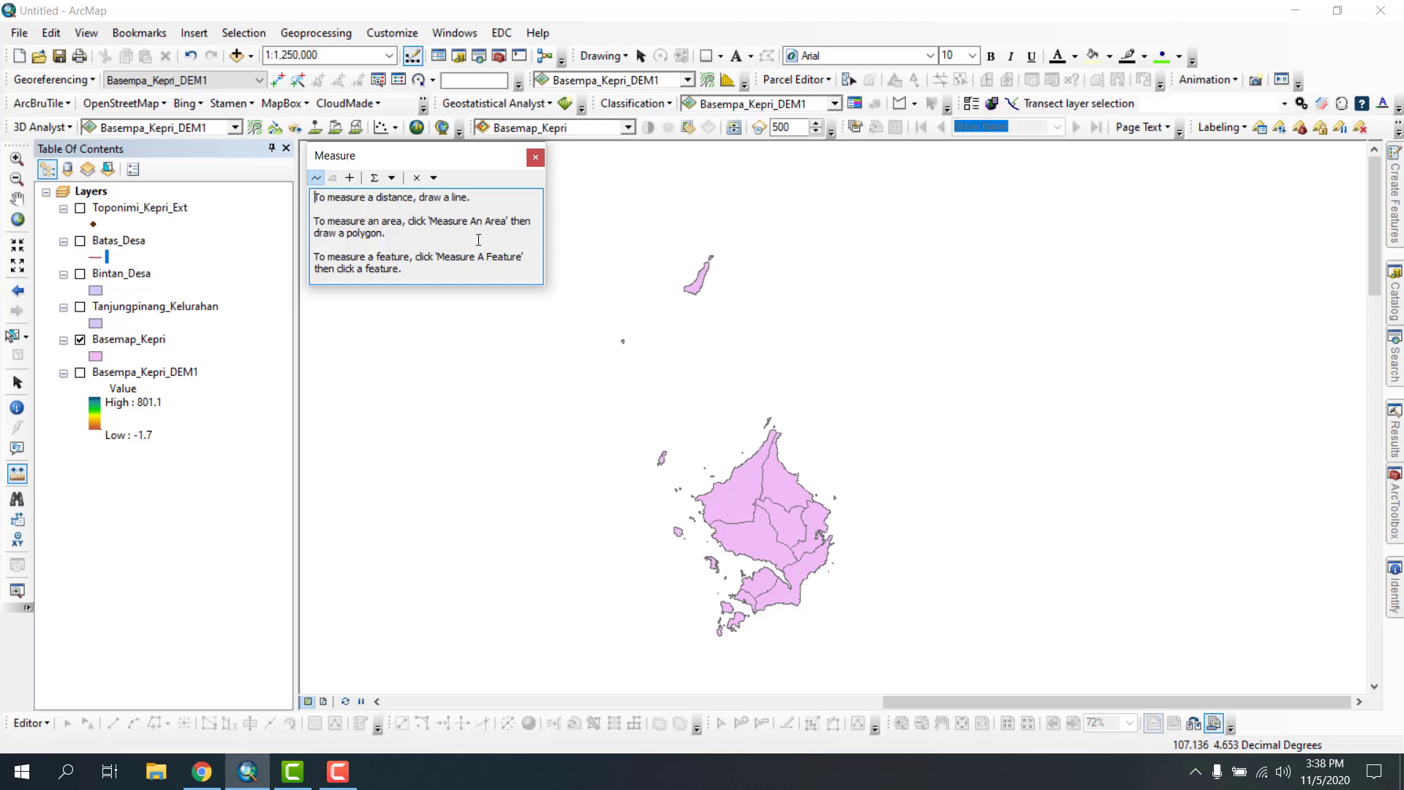
pyautogui.scroll(-5, 673, 278)
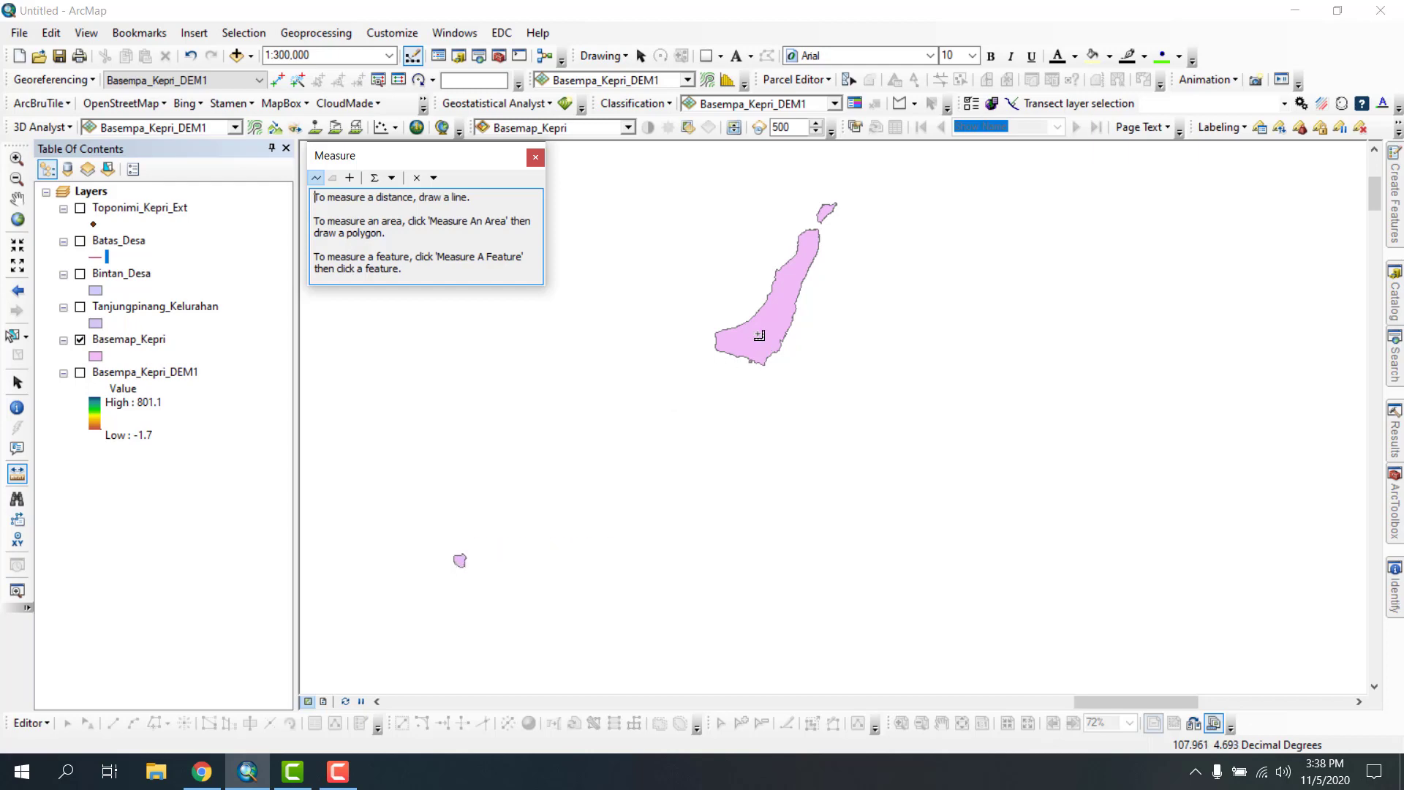
pyautogui.click(392, 178)
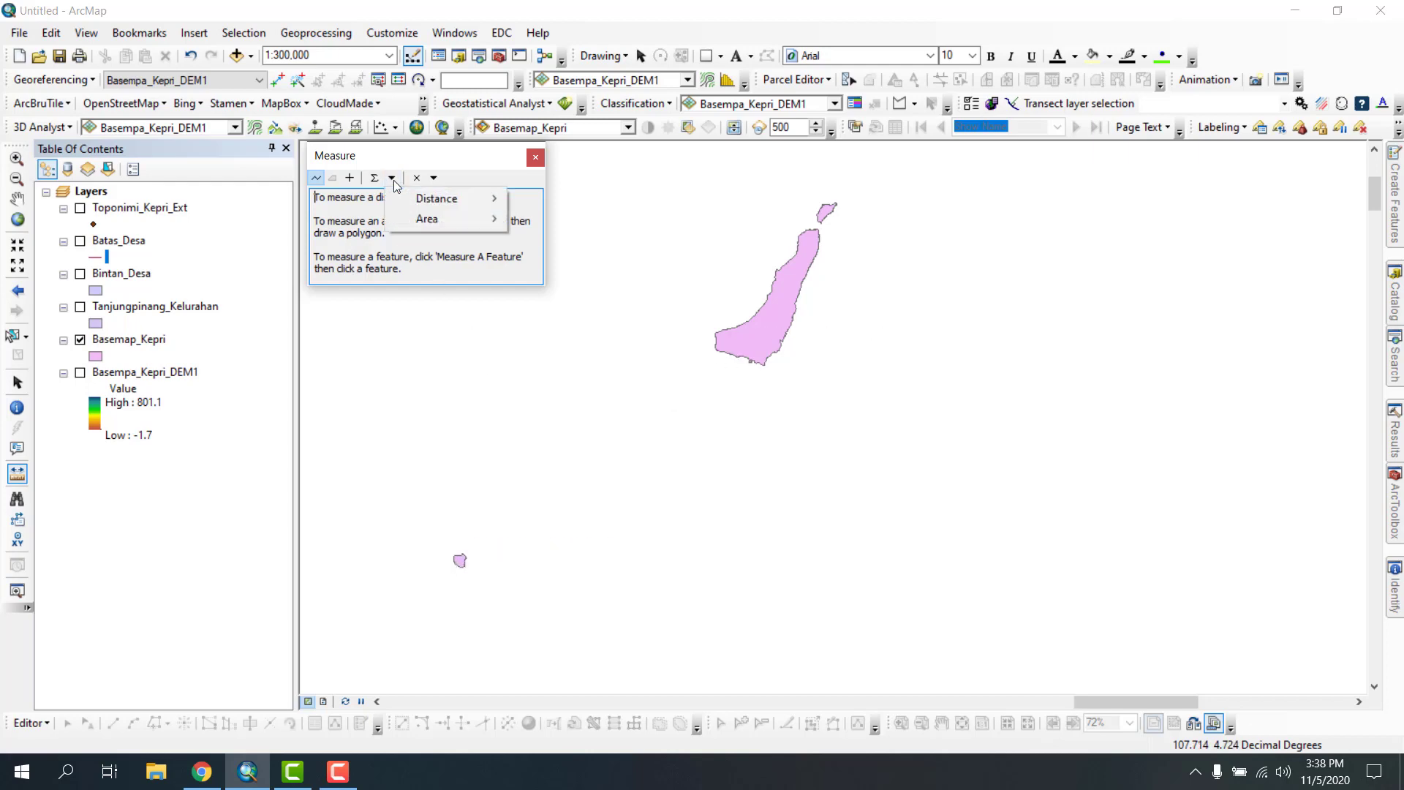
pyautogui.moveTo(404, 201)
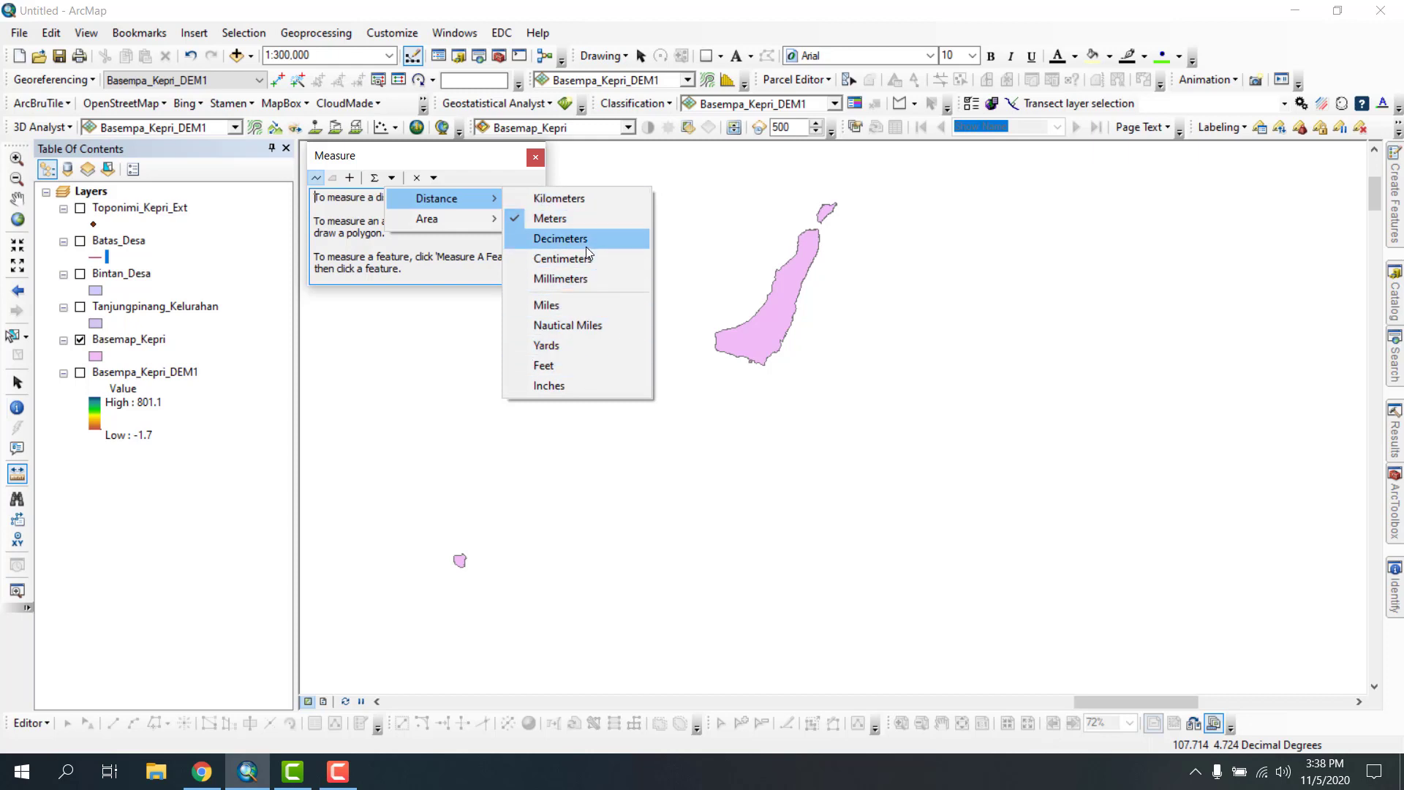
pyautogui.moveTo(462, 224)
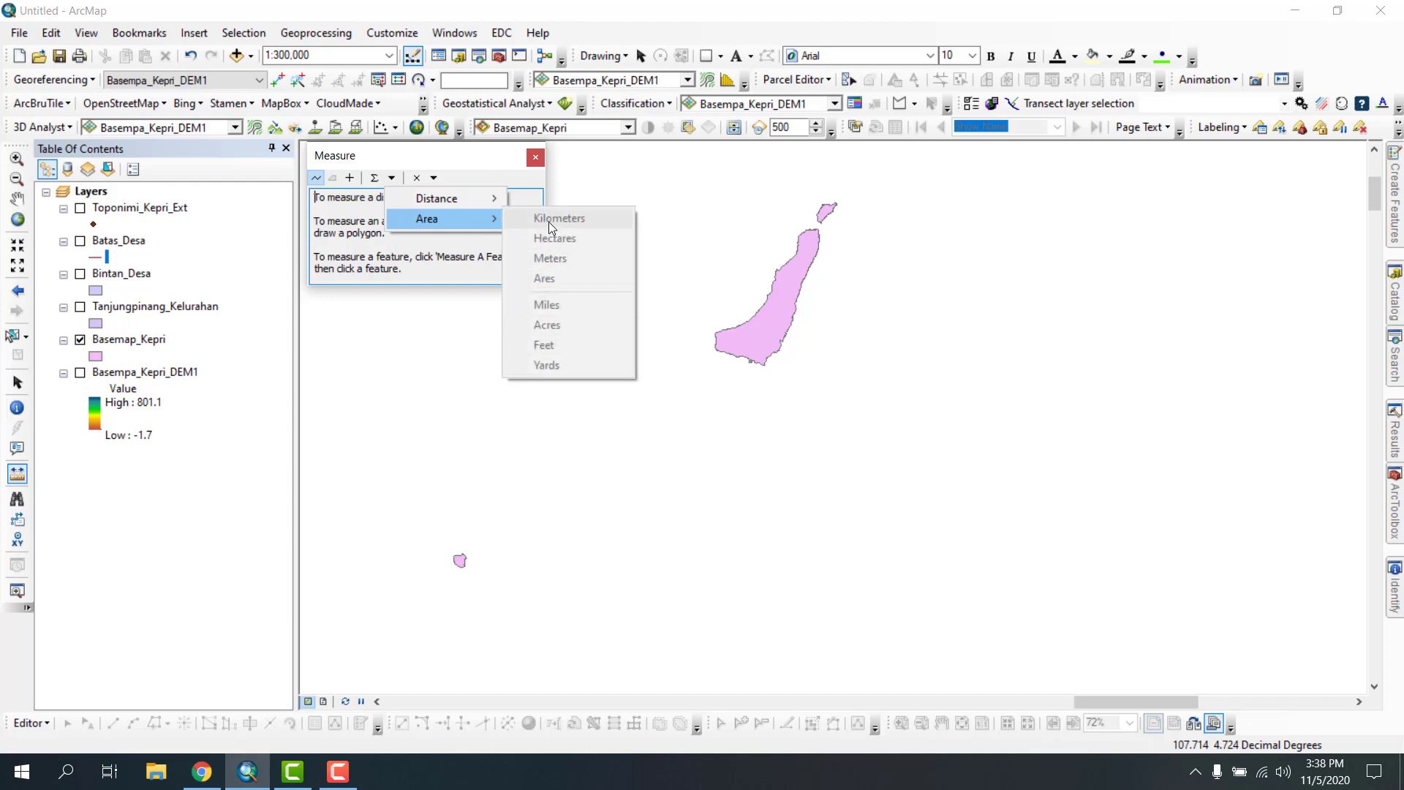
pyautogui.click(393, 165)
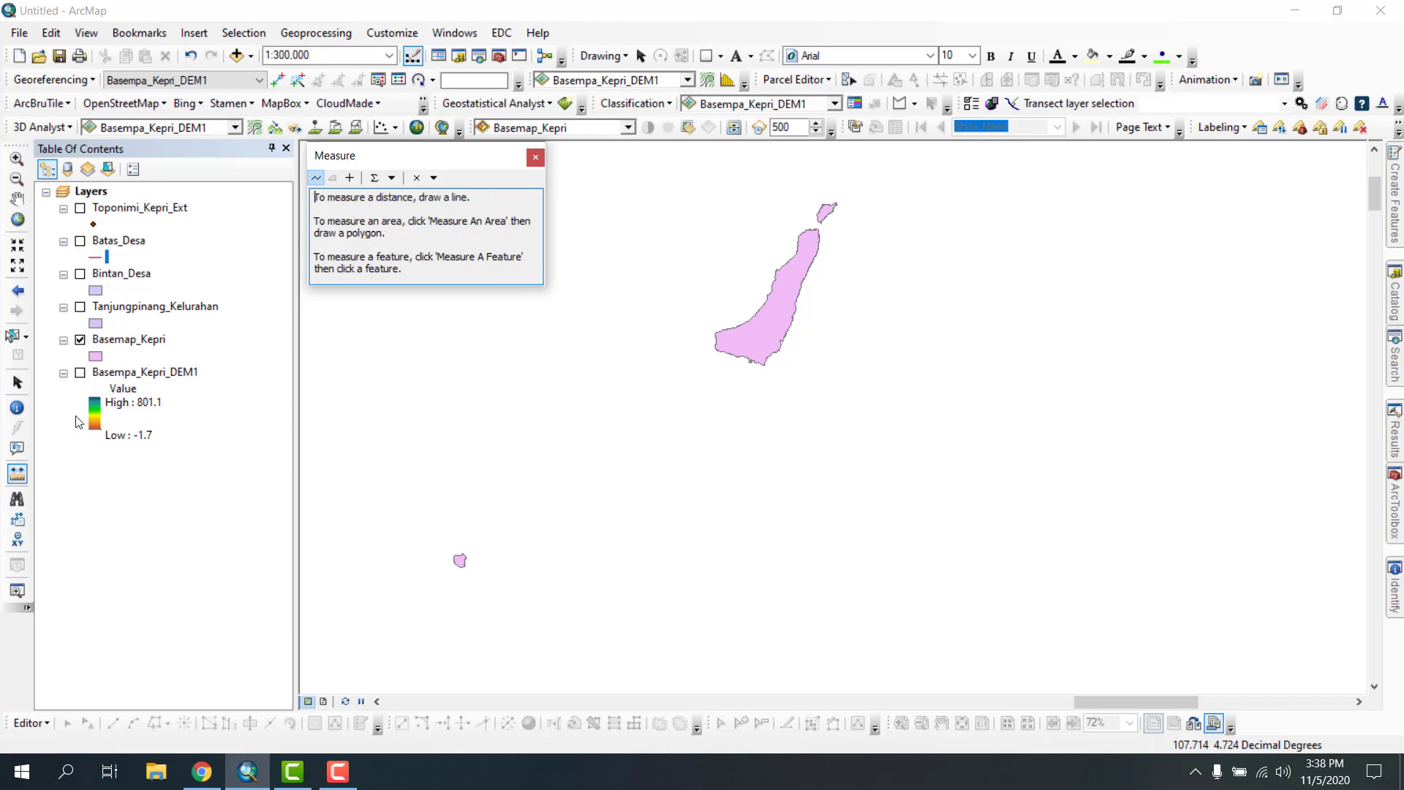
pyautogui.click(391, 178)
pyautogui.moveTo(453, 198)
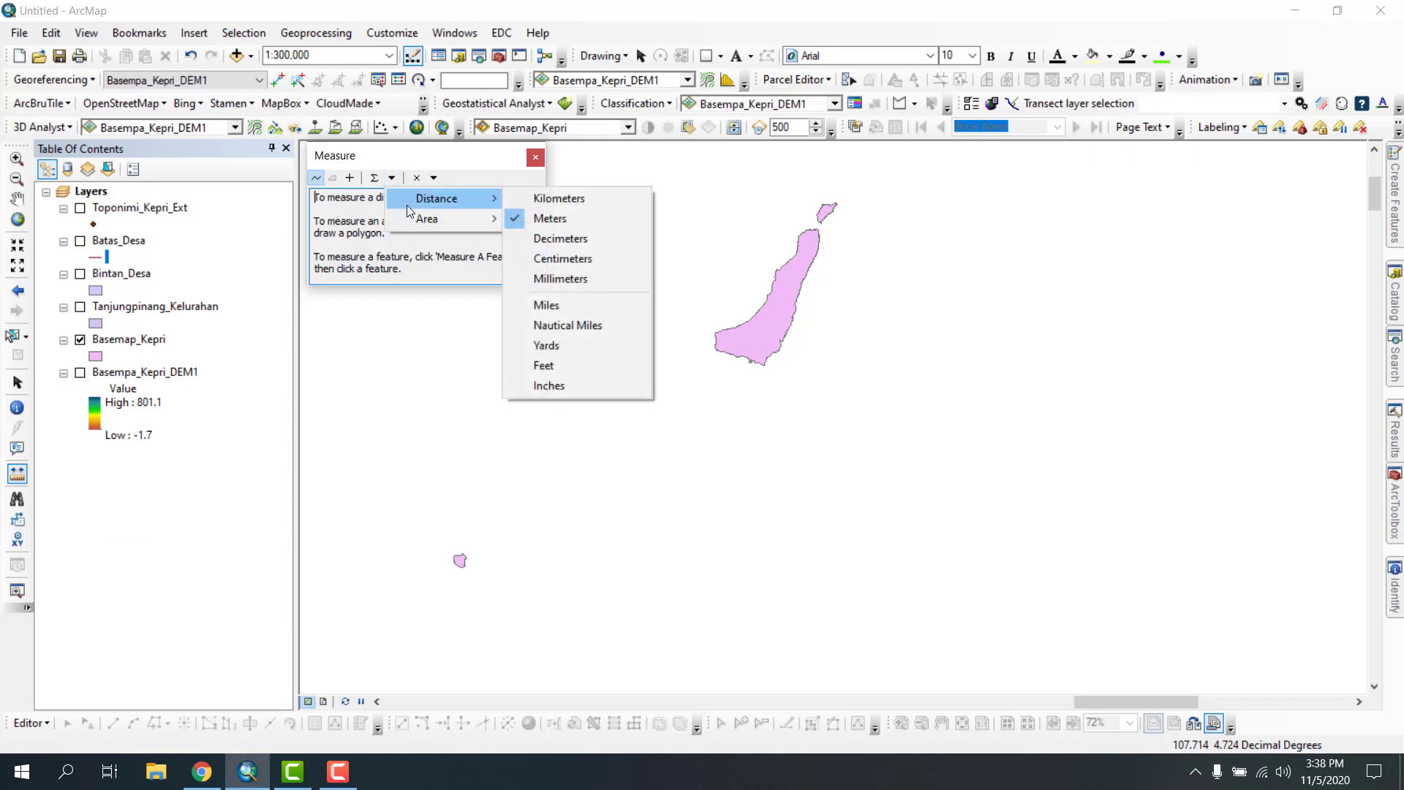
pyautogui.click(529, 206)
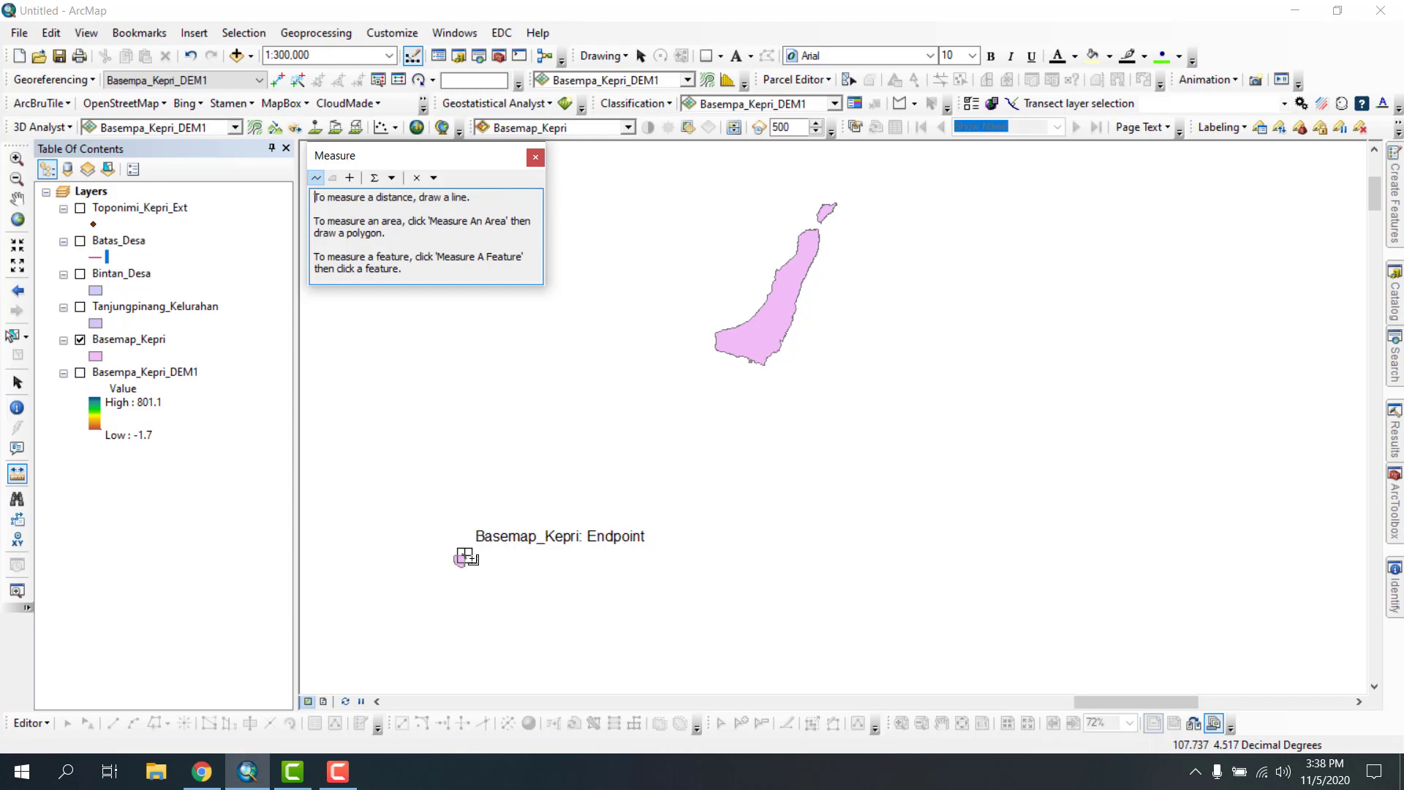
# - Measure the distance from the small southwestern islet to two points on the northern island's southwestern shore, then close the Measure window
pyautogui.click(465, 556)
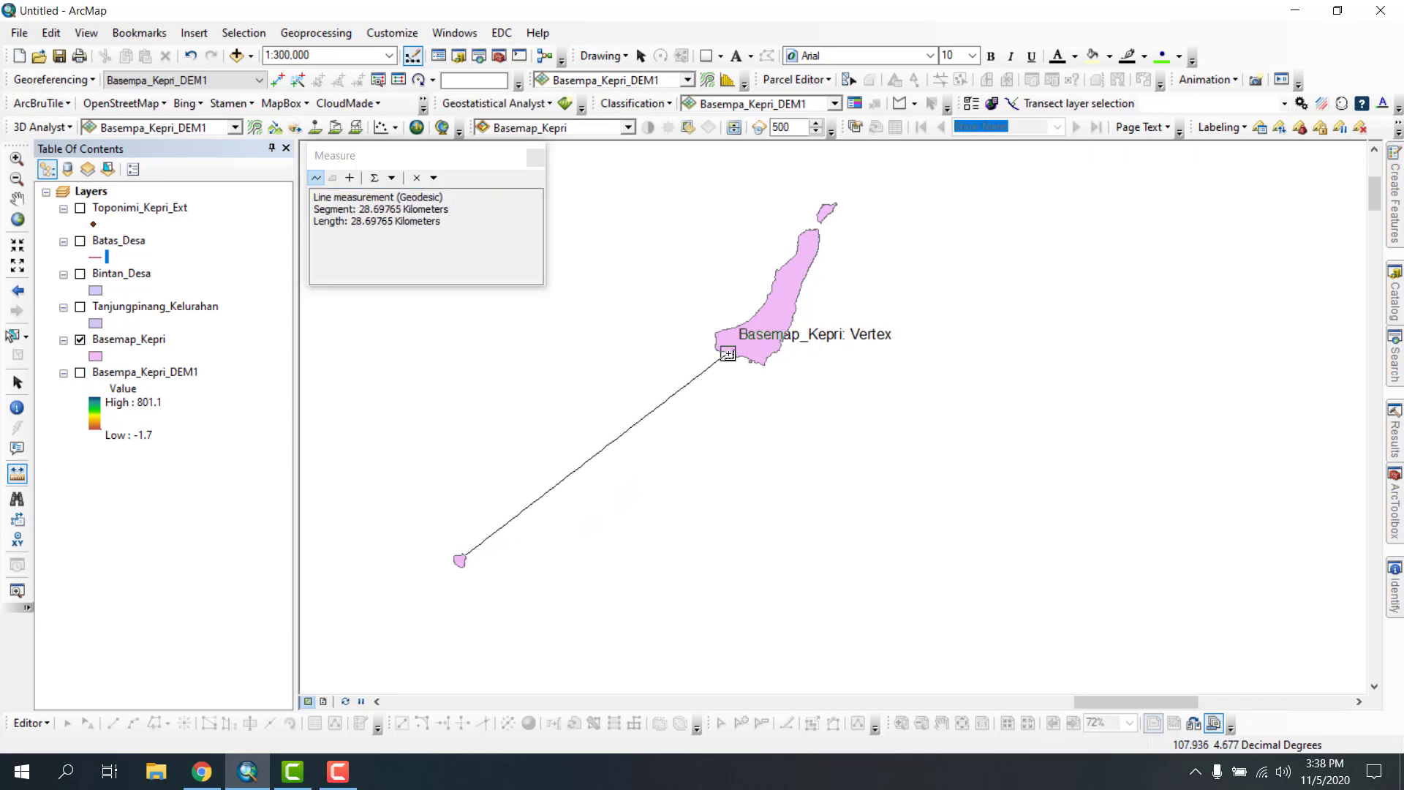
pyautogui.click(728, 354)
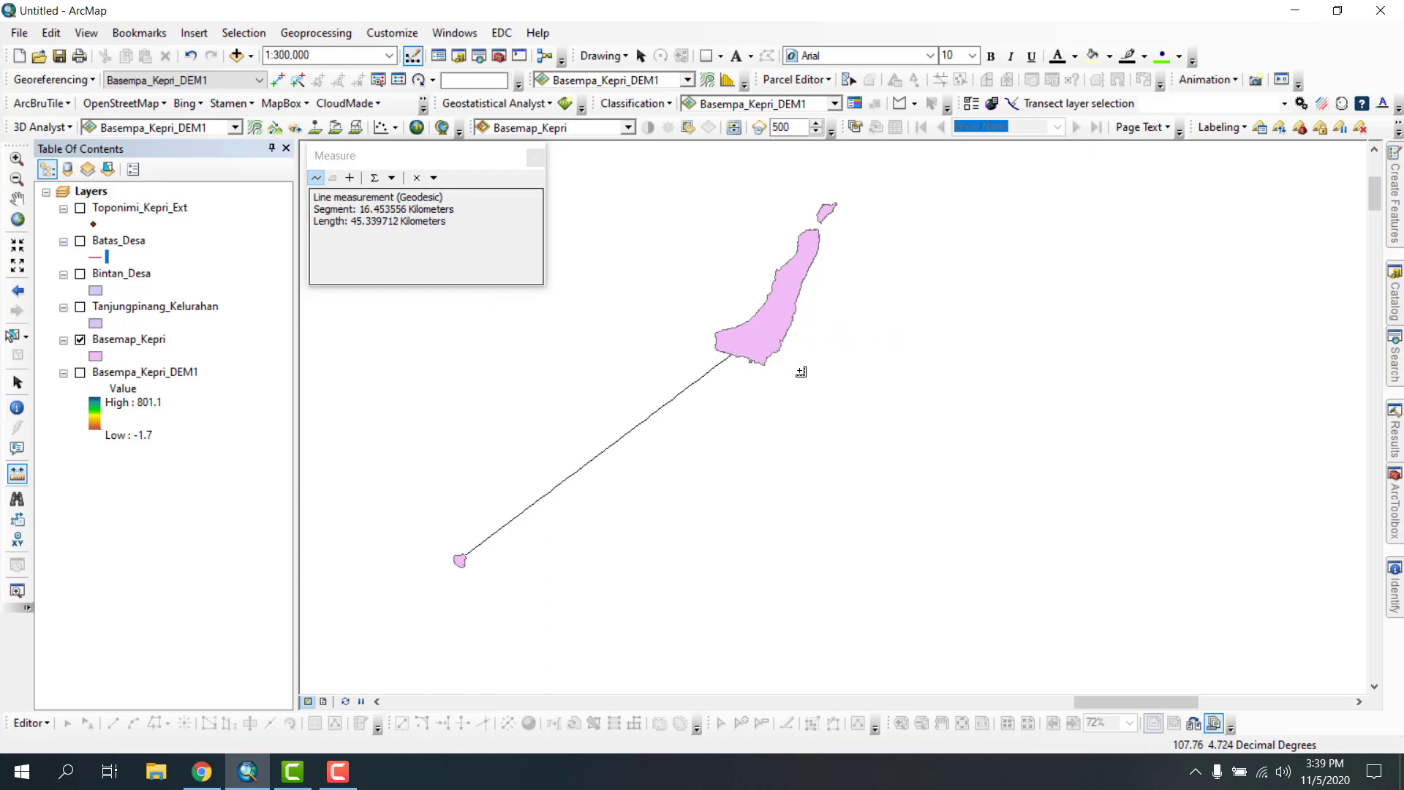
pyautogui.doubleClick(777, 395)
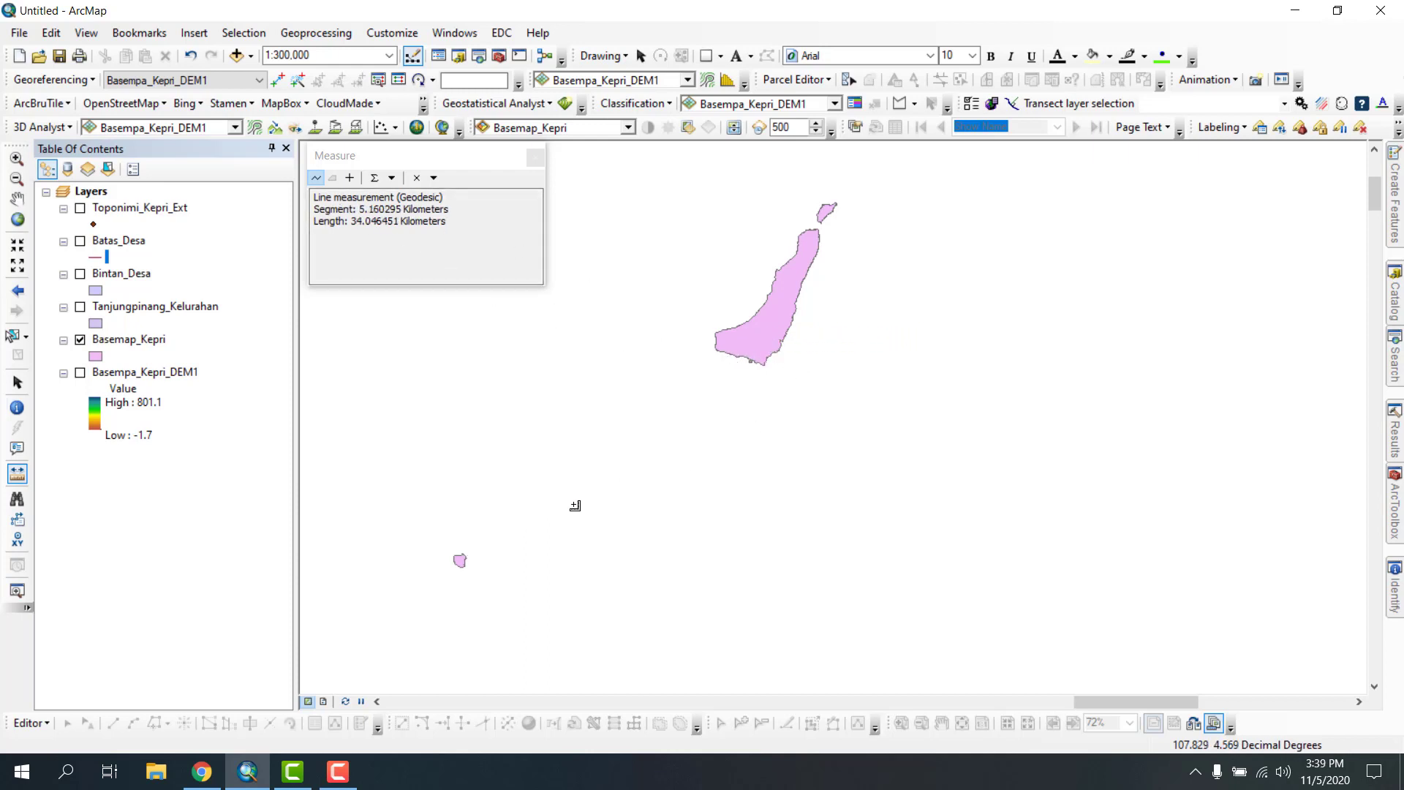
pyautogui.click(459, 560)
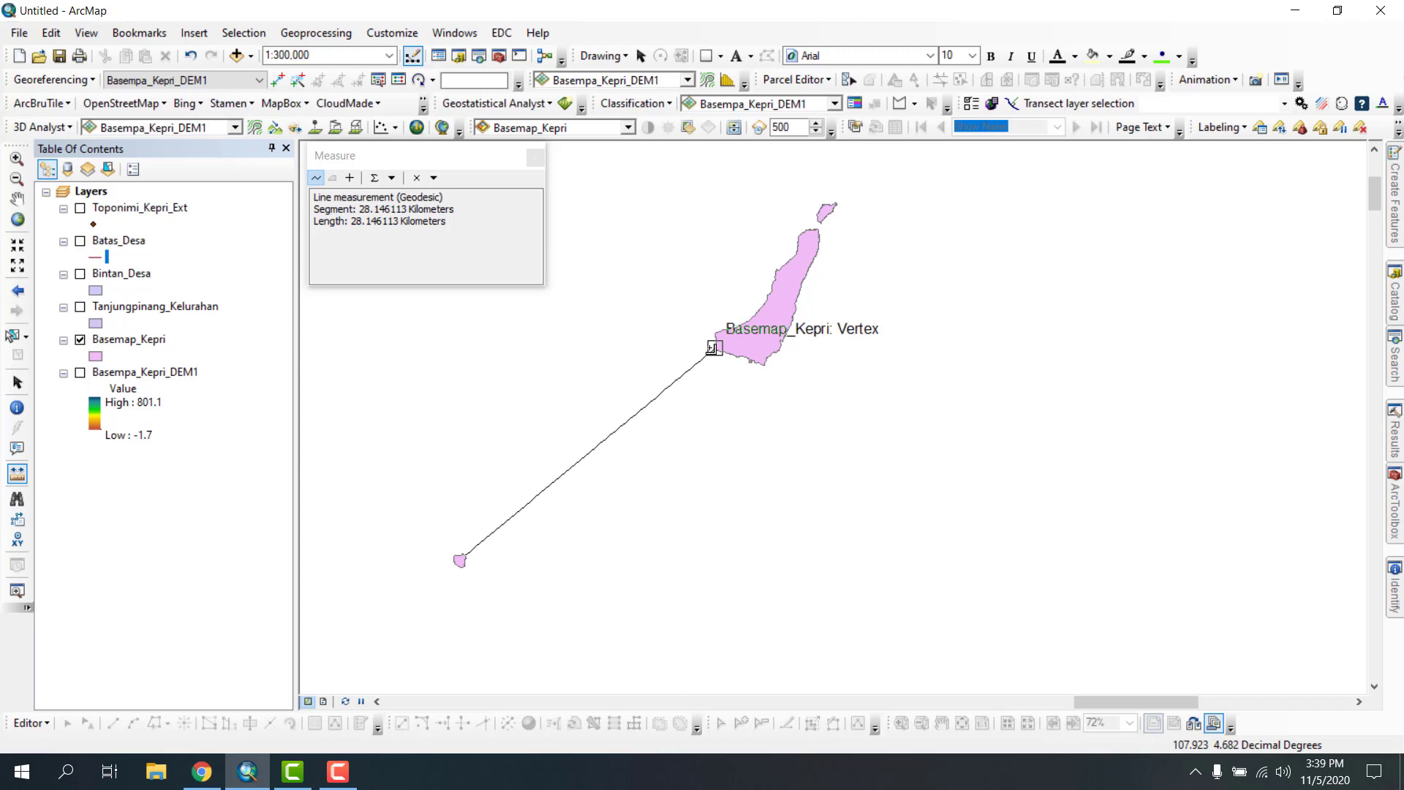
pyautogui.click(713, 348)
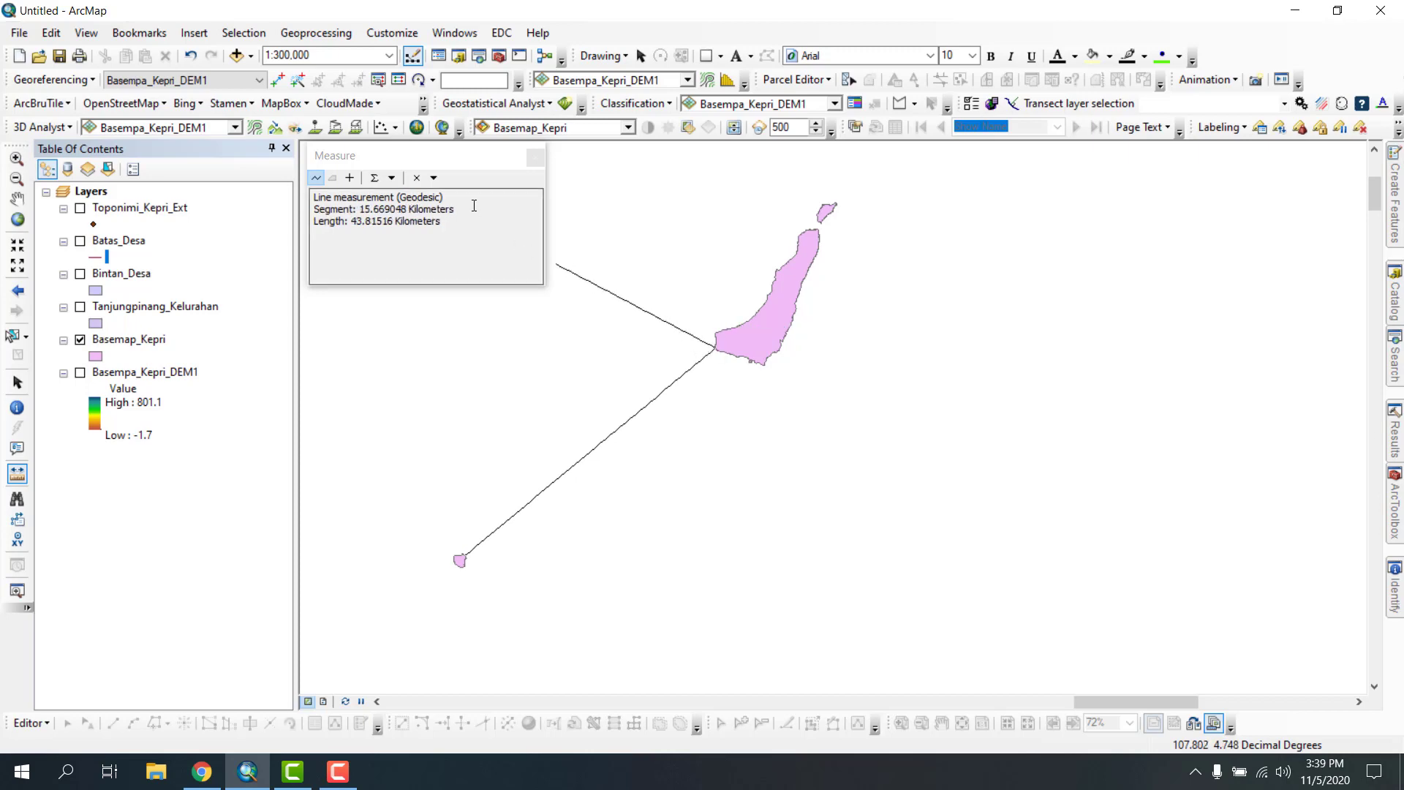
pyautogui.click(535, 156)
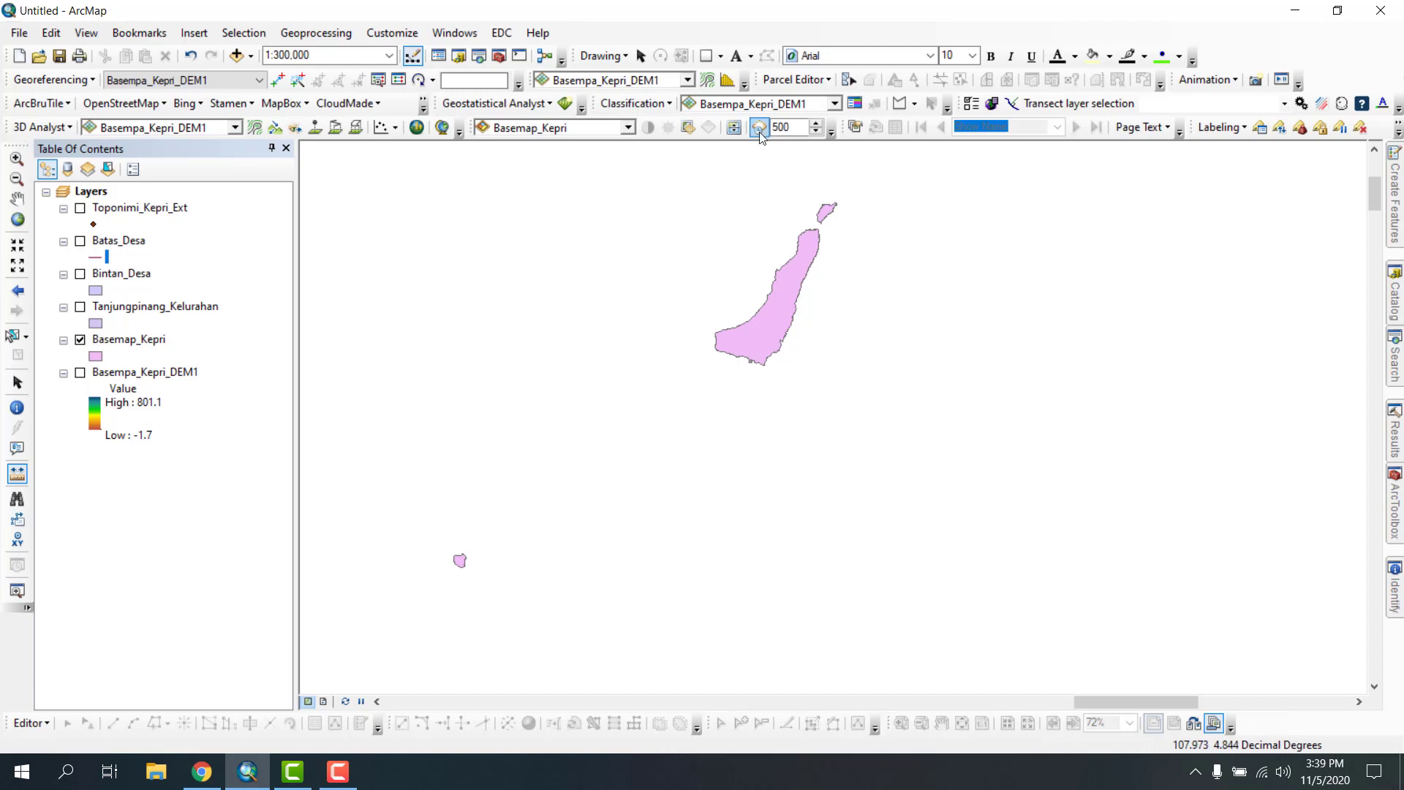
# - Draw a rectangle graphic about 0.13 by 0.07 decimal degrees in the empty area west of the northern island
pyautogui.click(613, 57)
pyautogui.click(612, 56)
pyautogui.click(640, 56)
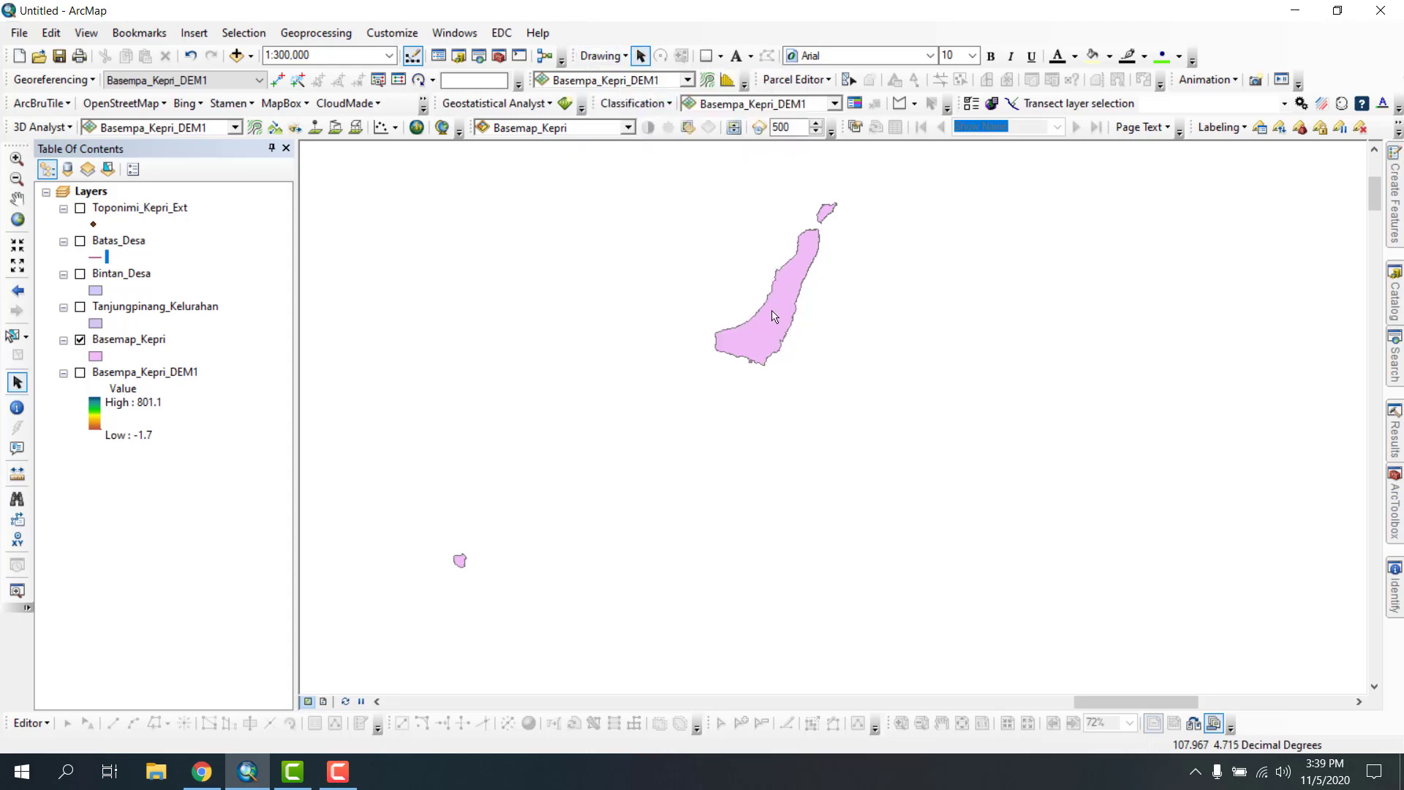
pyautogui.click(707, 58)
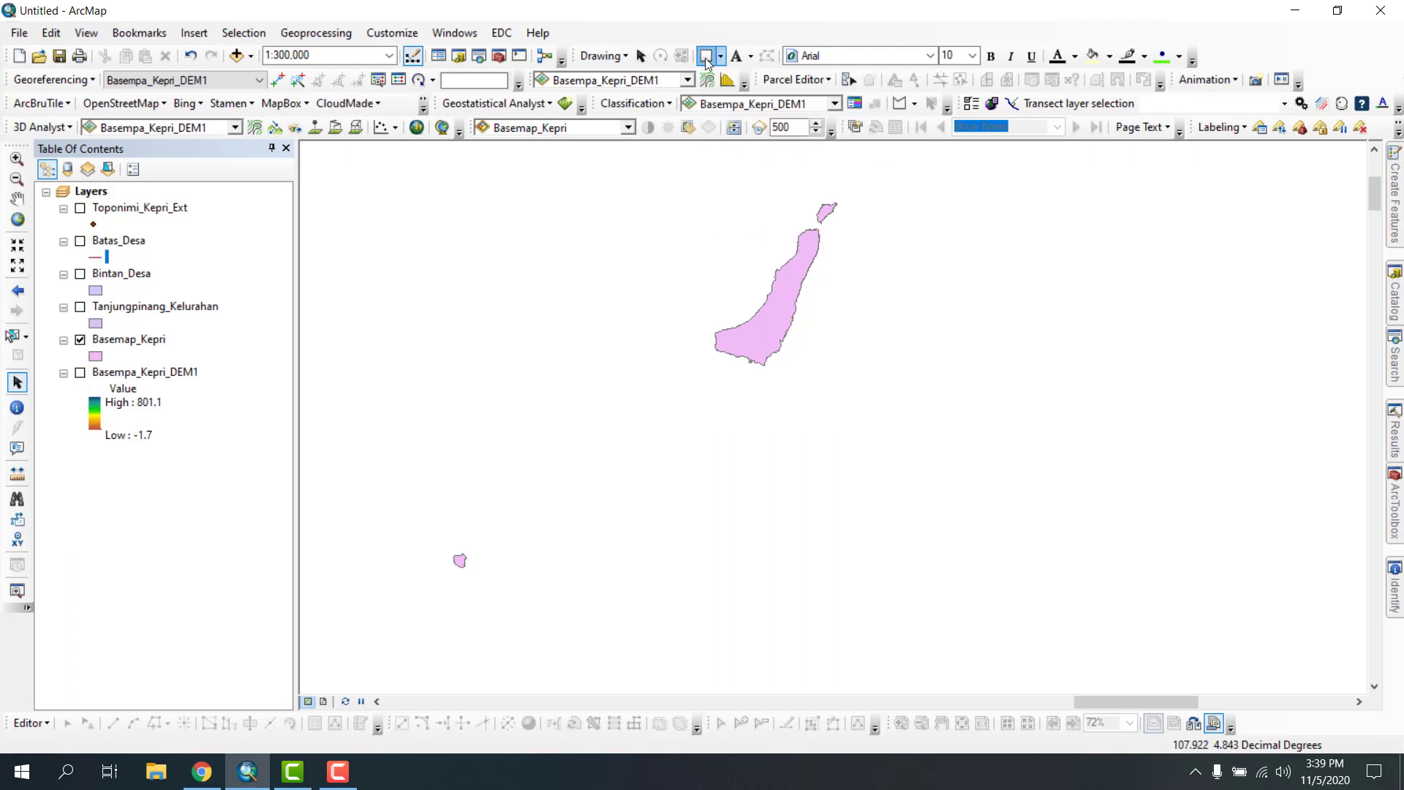
pyautogui.click(720, 57)
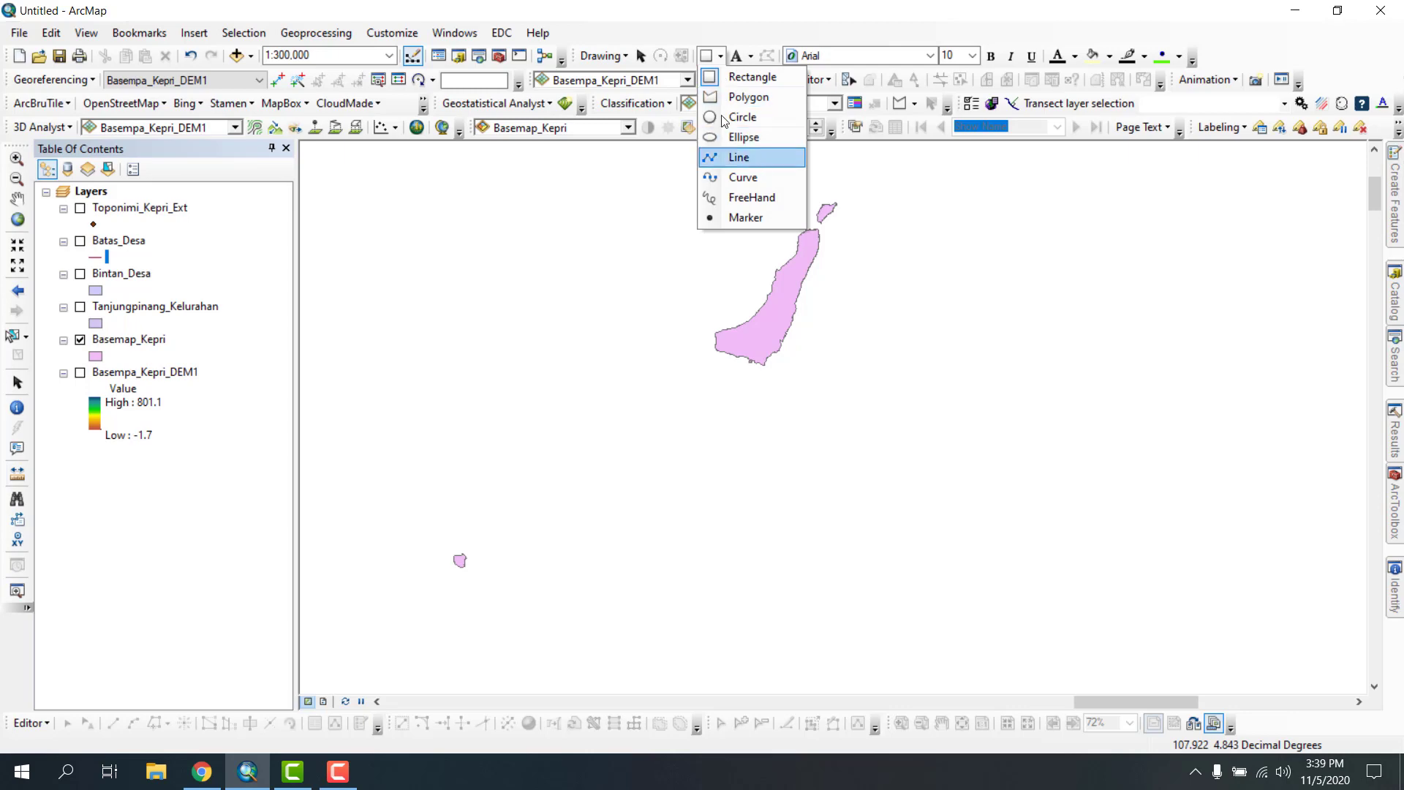
pyautogui.click(641, 57)
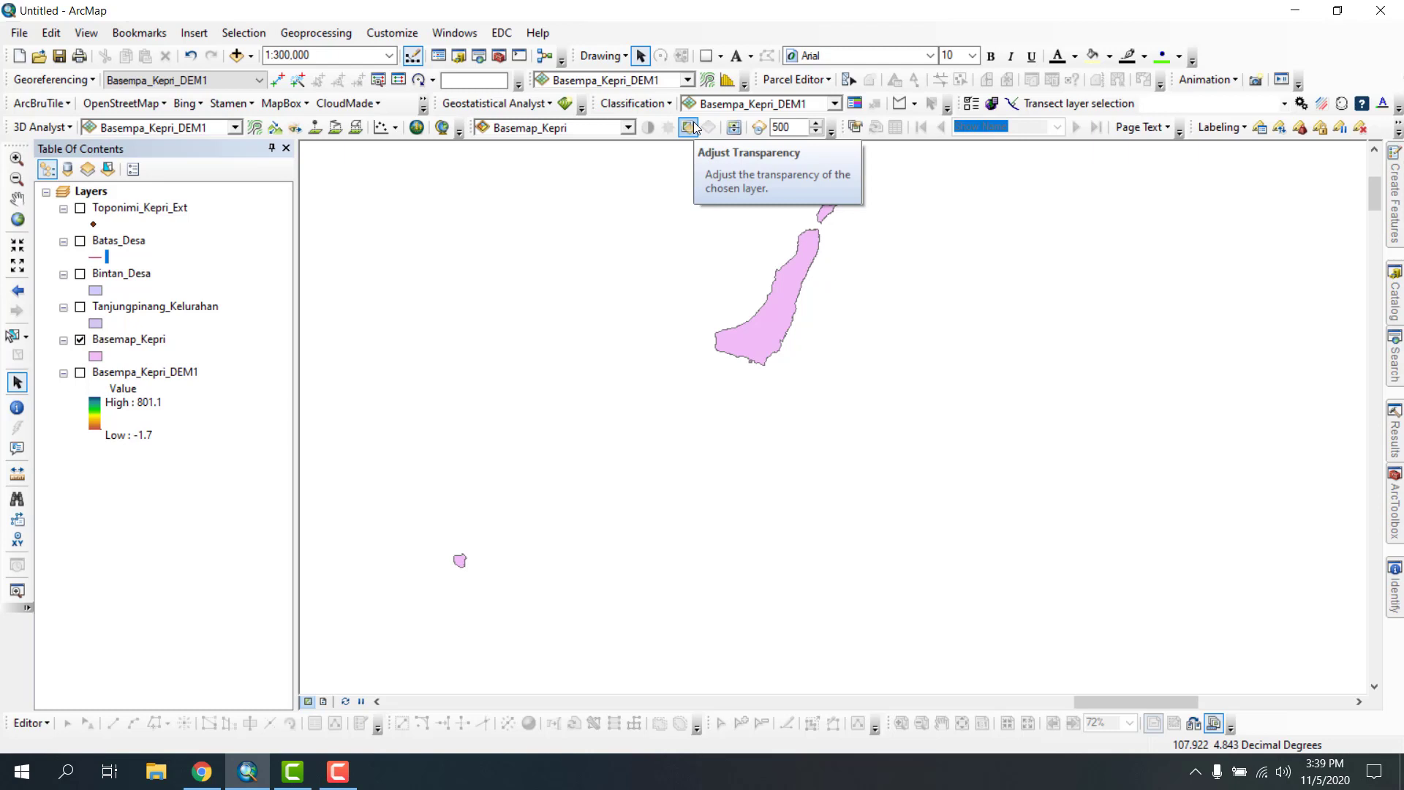
pyautogui.click(707, 56)
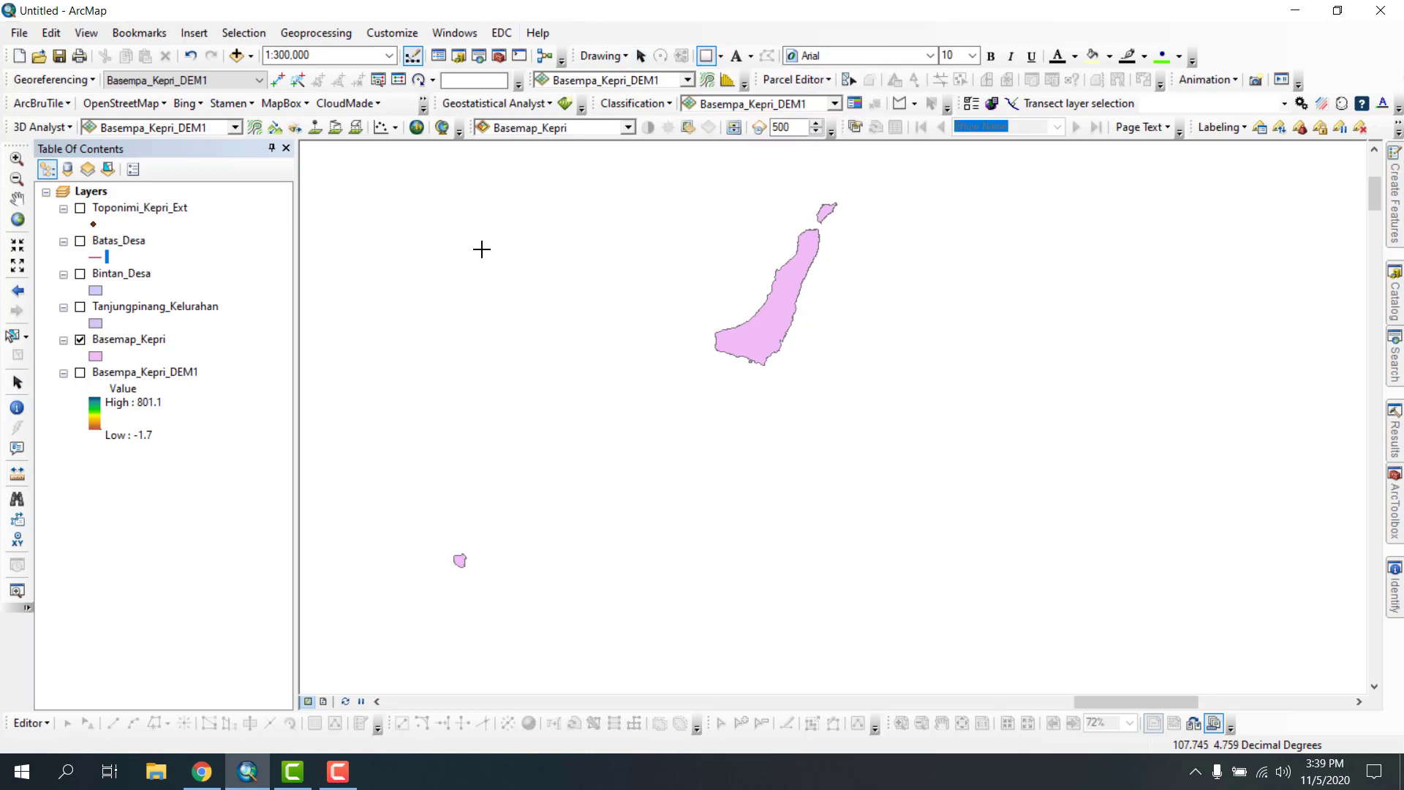
pyautogui.moveTo(481, 250); pyautogui.dragTo(652, 334)
# - Give the rectangle graphic no fill and a red outline, then delete it
pyautogui.rightClick(574, 306)
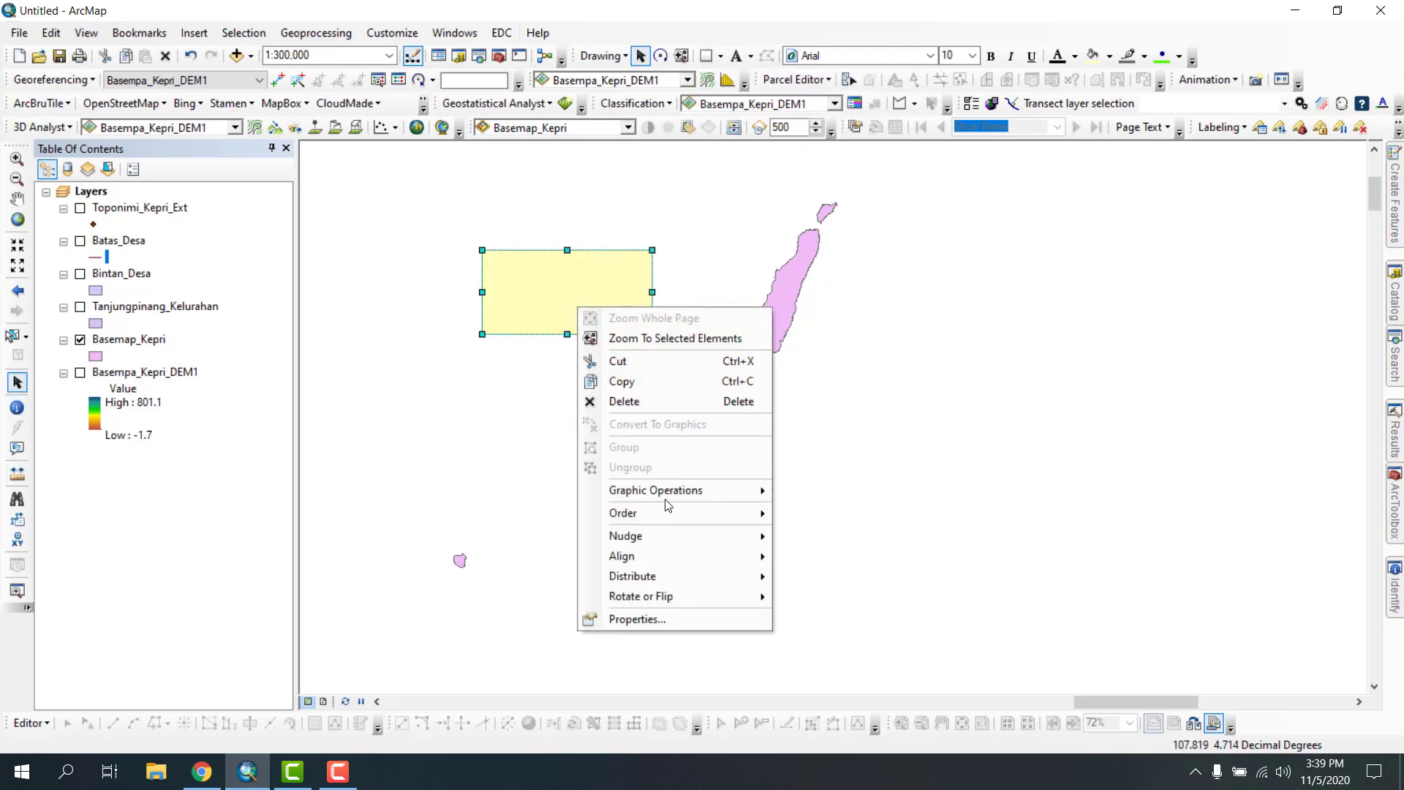
pyautogui.click(665, 618)
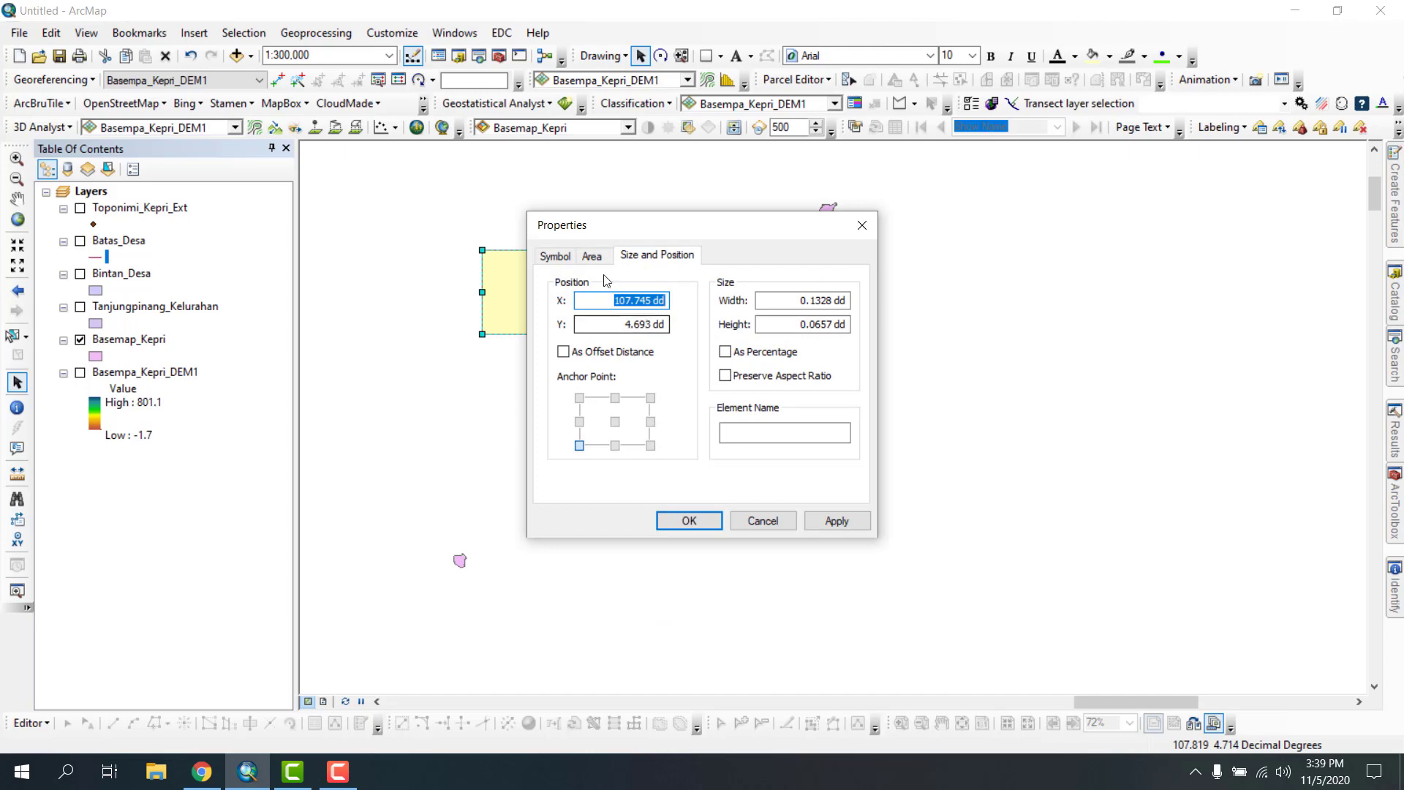
pyautogui.click(576, 259)
pyautogui.click(643, 304)
pyautogui.click(718, 328)
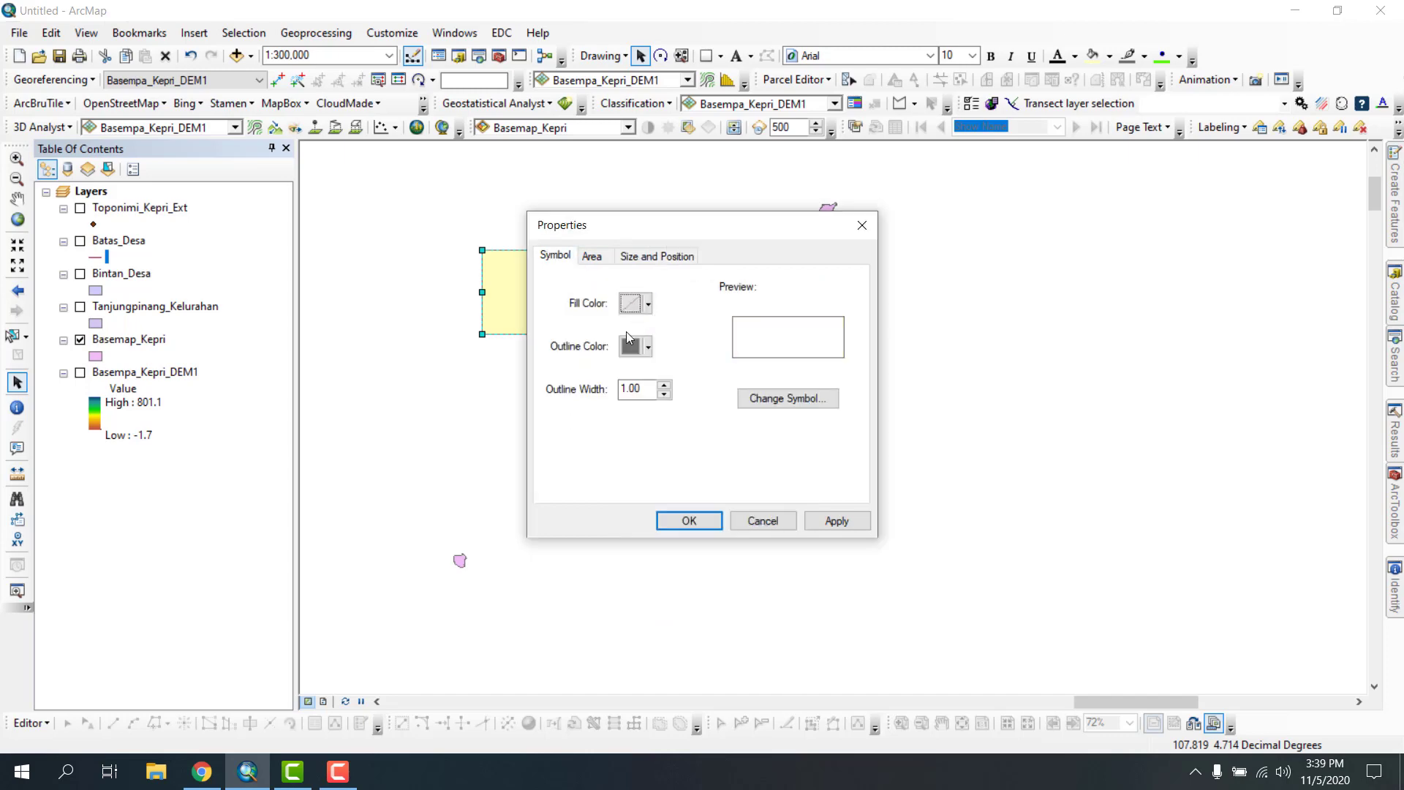
pyautogui.click(646, 347)
pyautogui.click(648, 421)
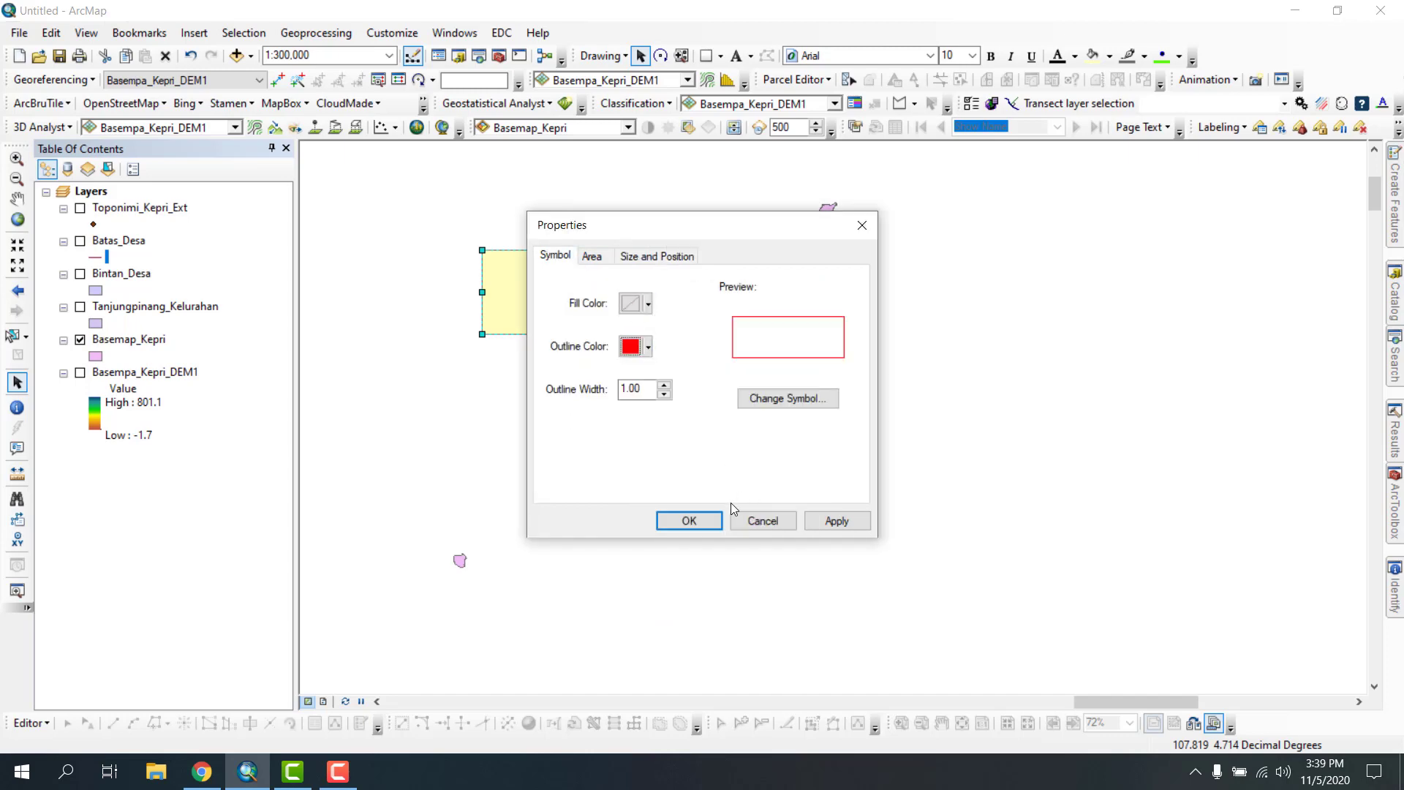
pyautogui.click(676, 520)
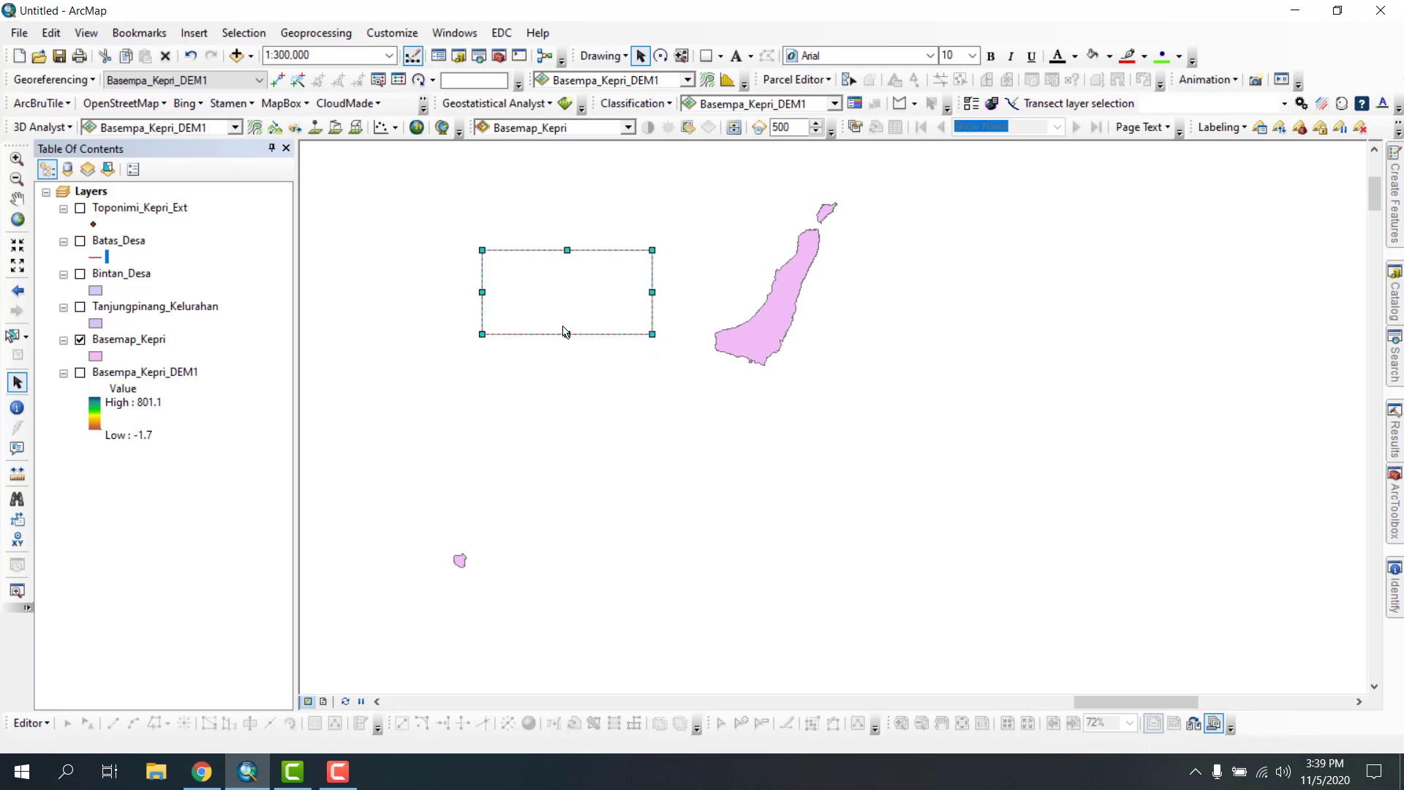
pyautogui.press('Delete')
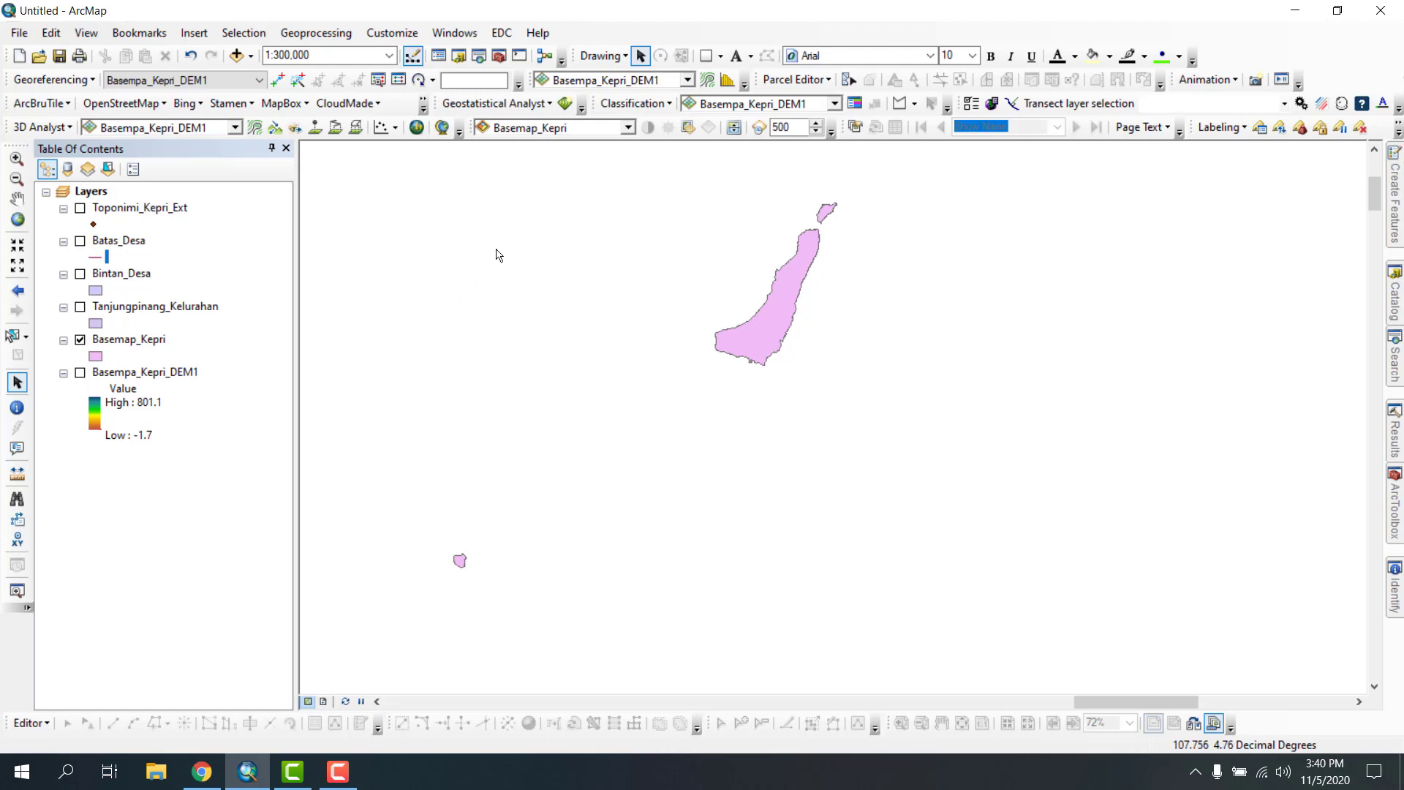
# - Add the text "laut natuna utara" in the empty sea area west of the northern island
pyautogui.click(740, 59)
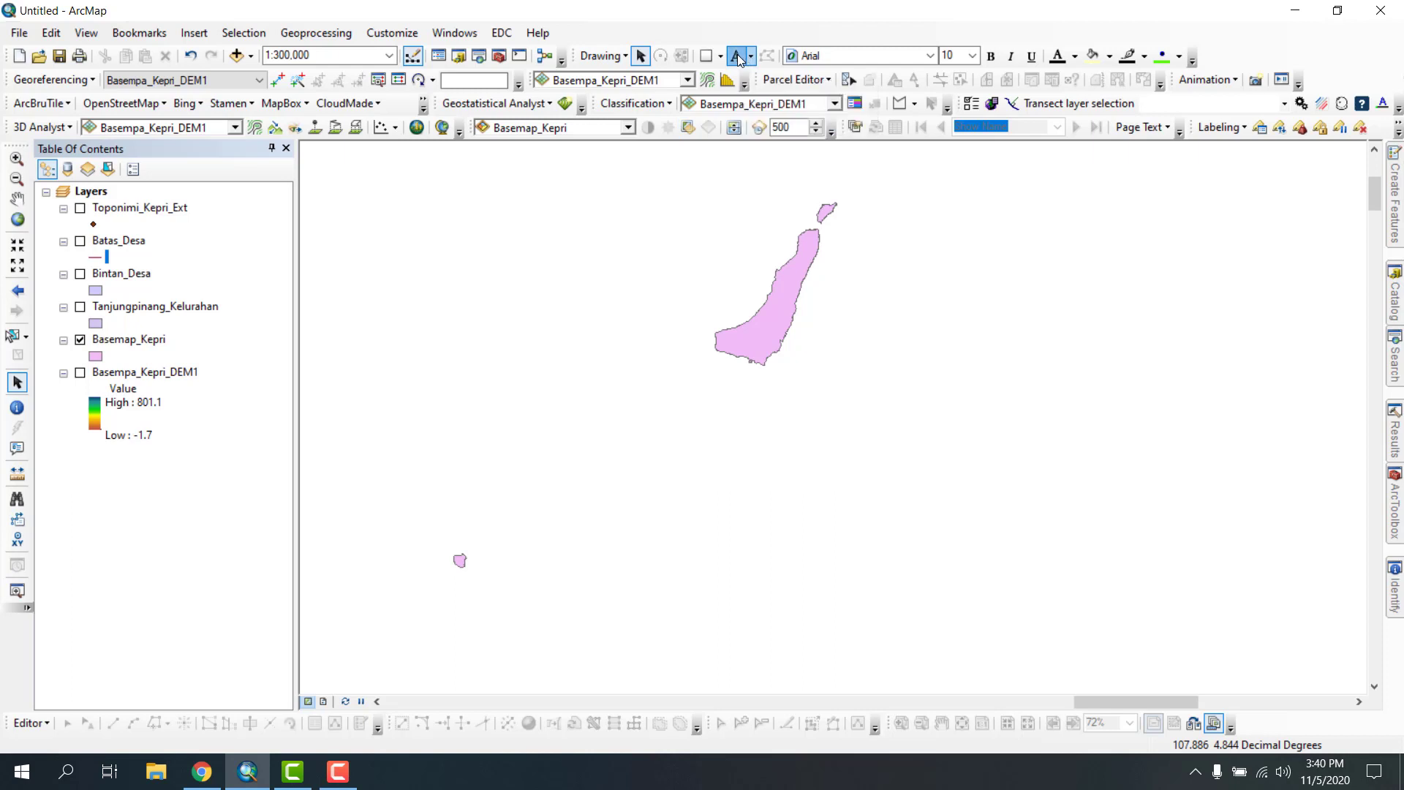
pyautogui.click(407, 303)
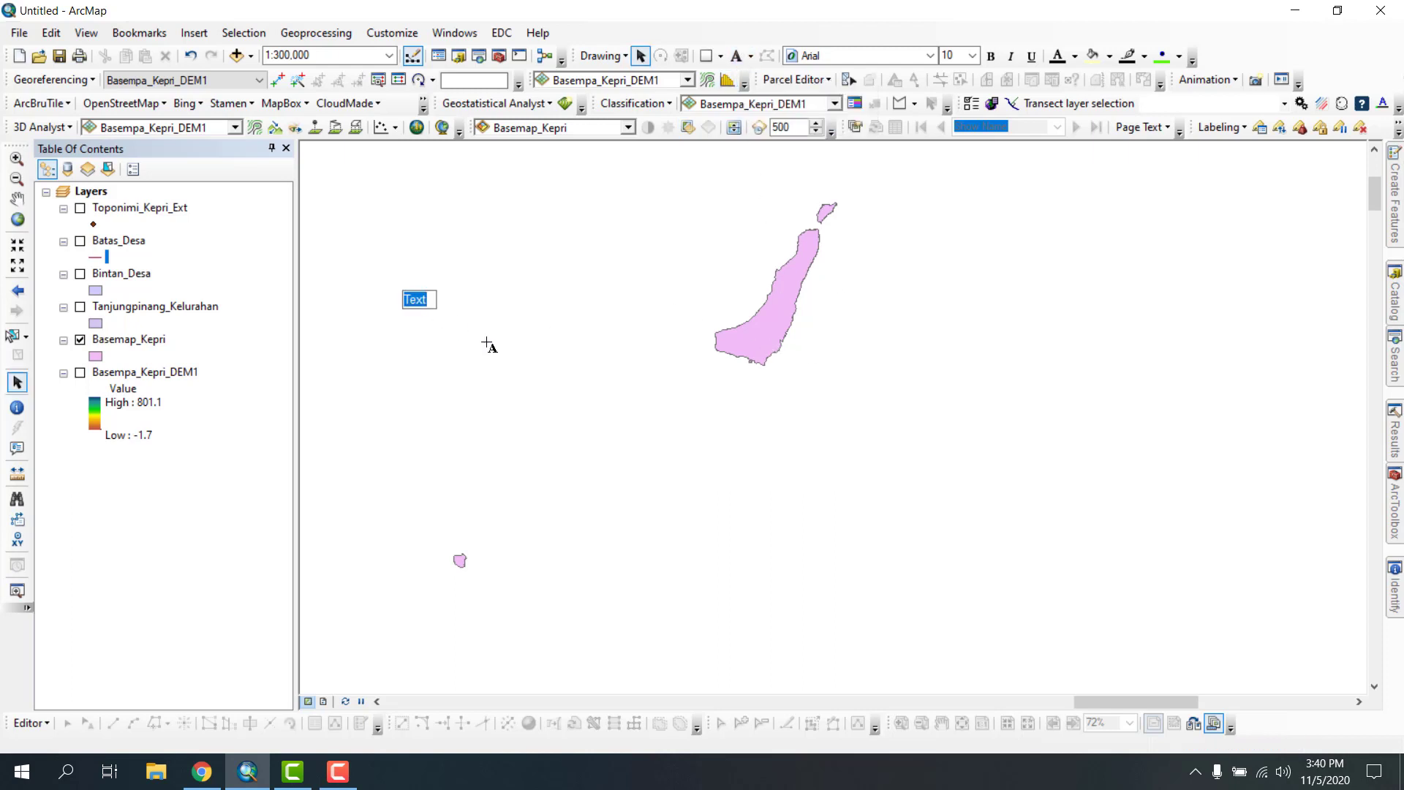
pyautogui.write('laut natuna utara')
pyautogui.press('Return')
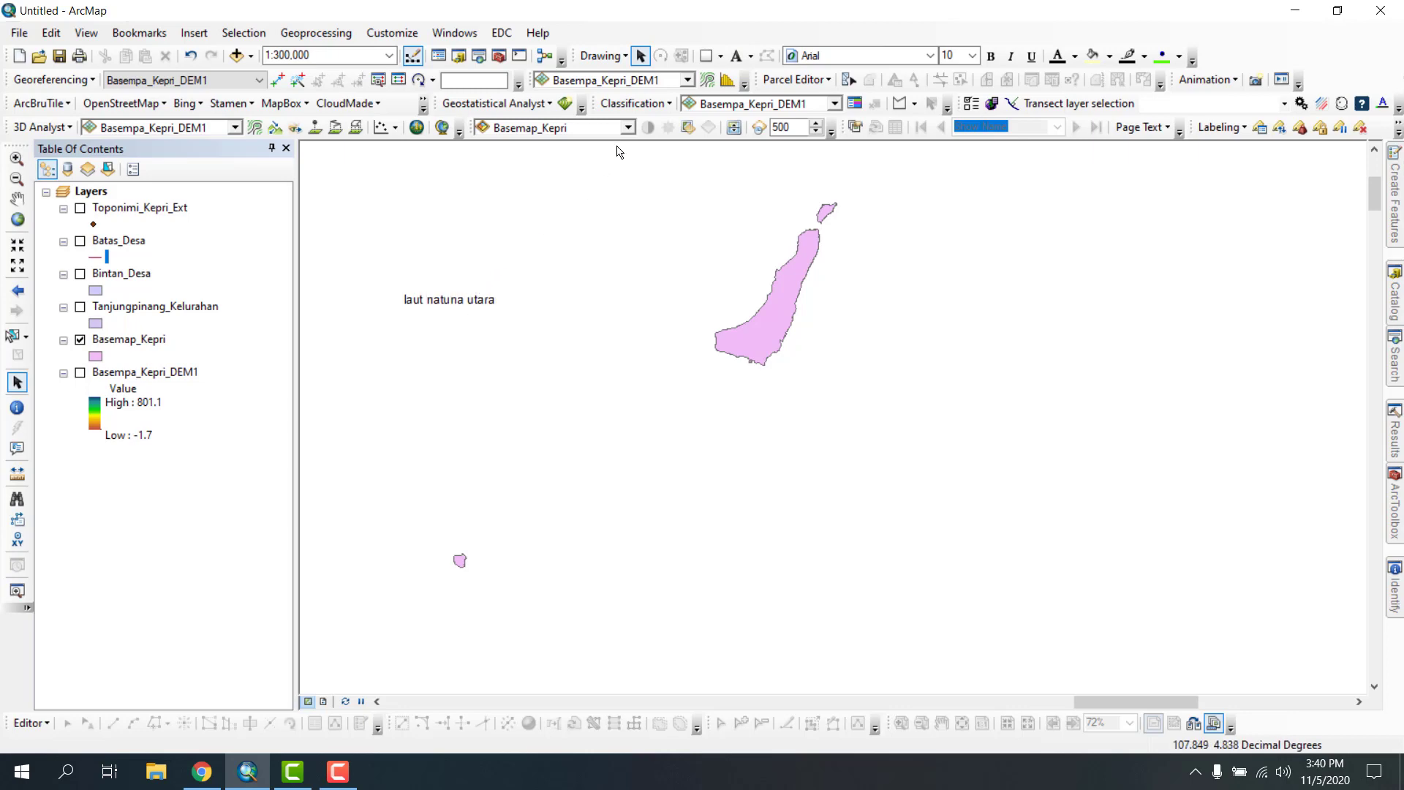
# - Add a callout reading "natuna" with its box east of the northern island and its leader pointing to the small southwestern islet
pyautogui.click(750, 57)
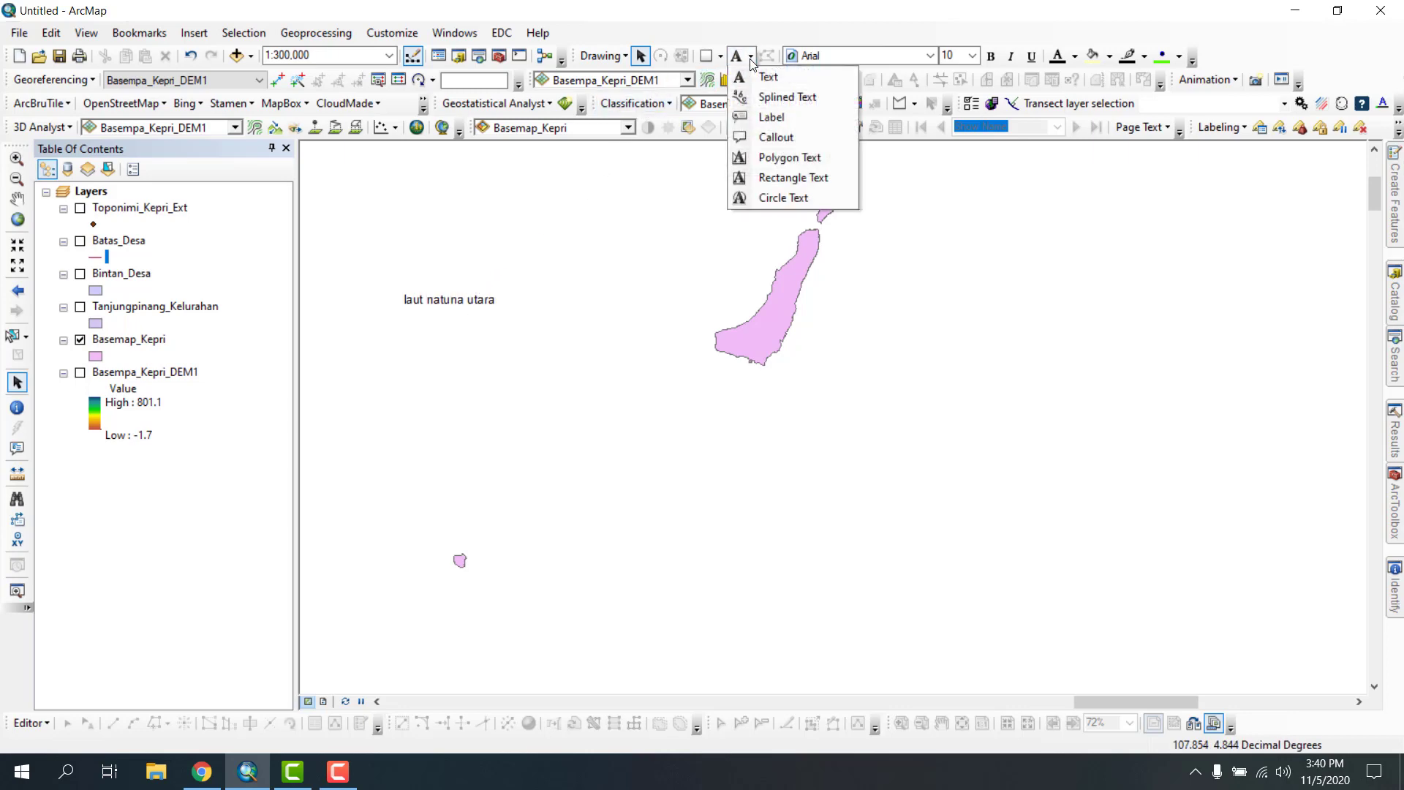
pyautogui.click(789, 139)
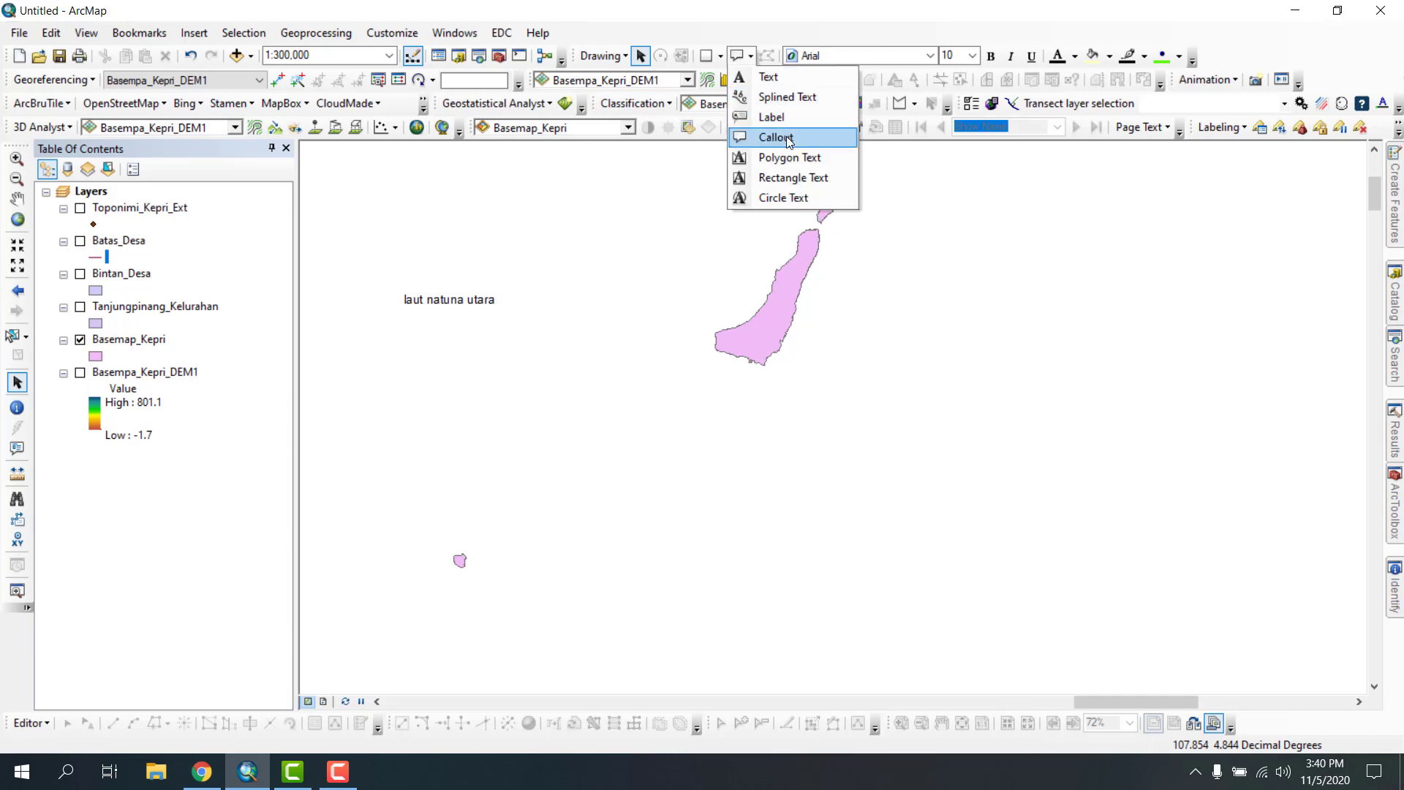
pyautogui.click(728, 351)
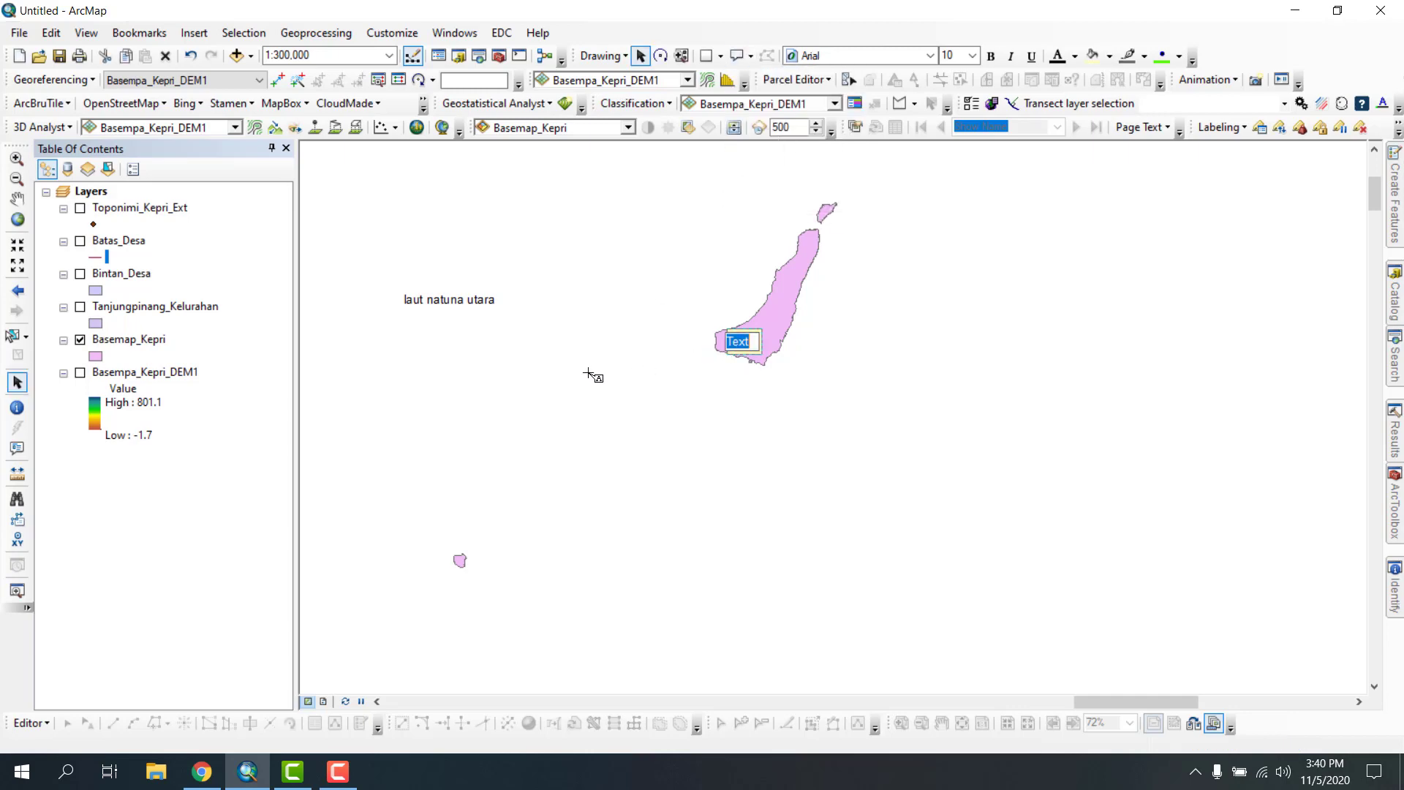
pyautogui.write('natuna')
pyautogui.press('Return')
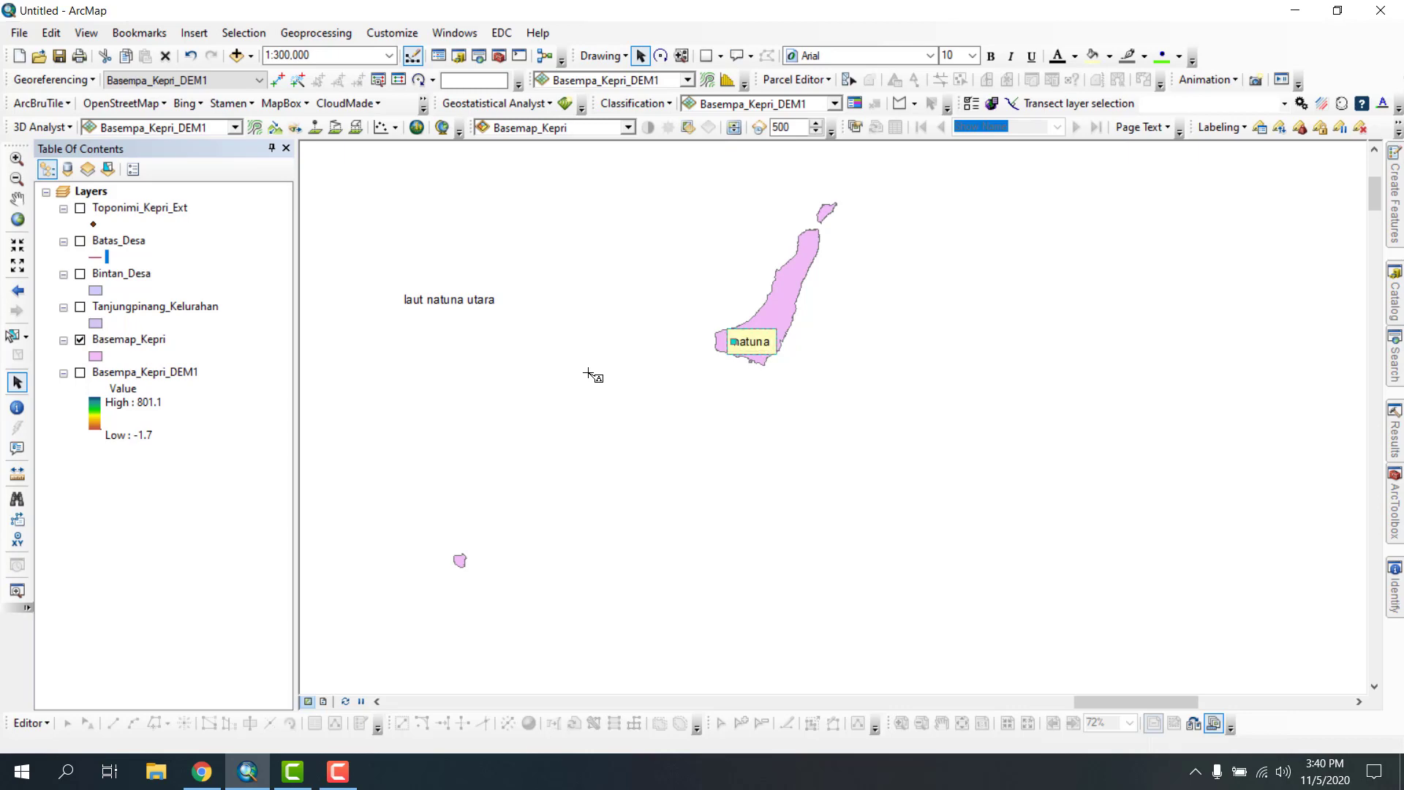
pyautogui.moveTo(772, 337); pyautogui.dragTo(994, 251)
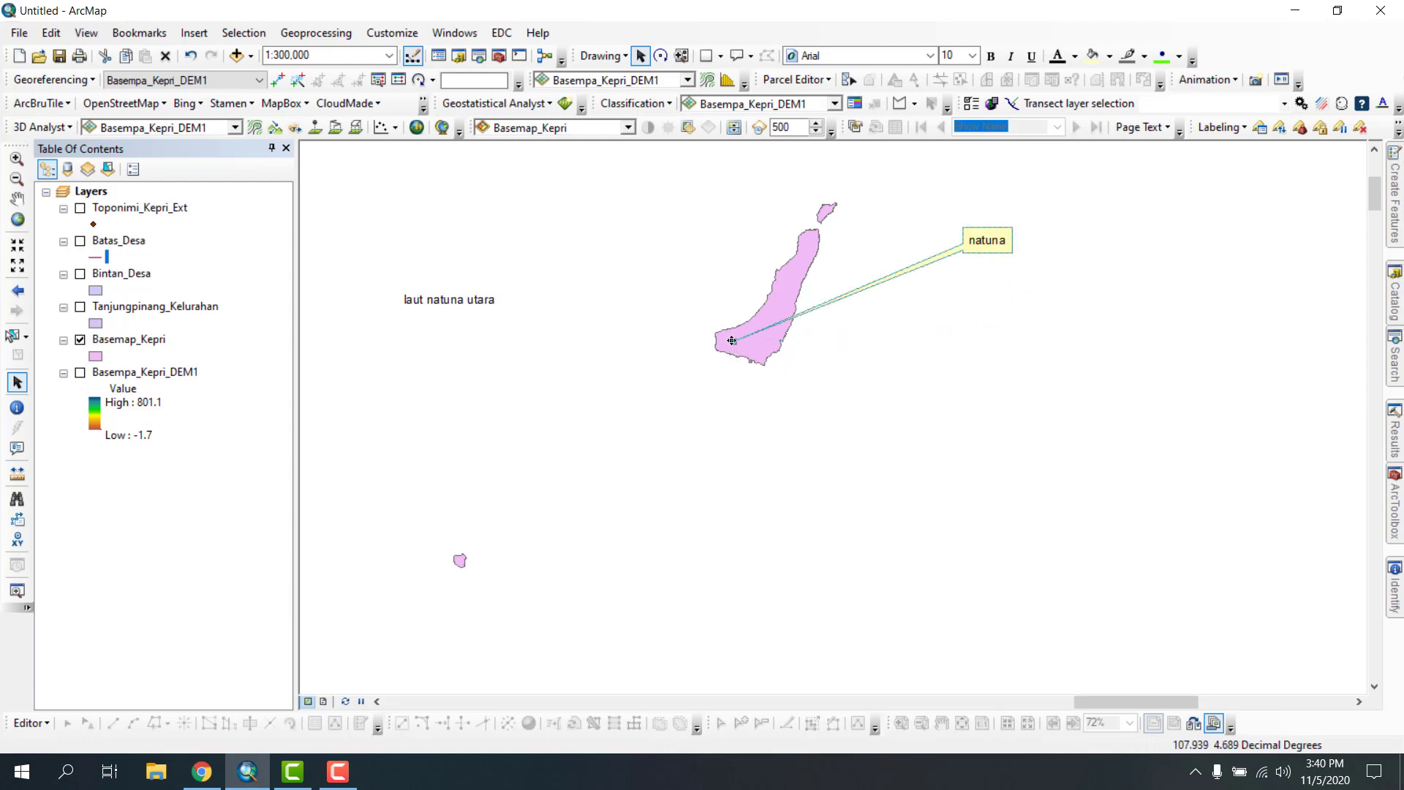
pyautogui.moveTo(731, 341); pyautogui.dragTo(460, 560)
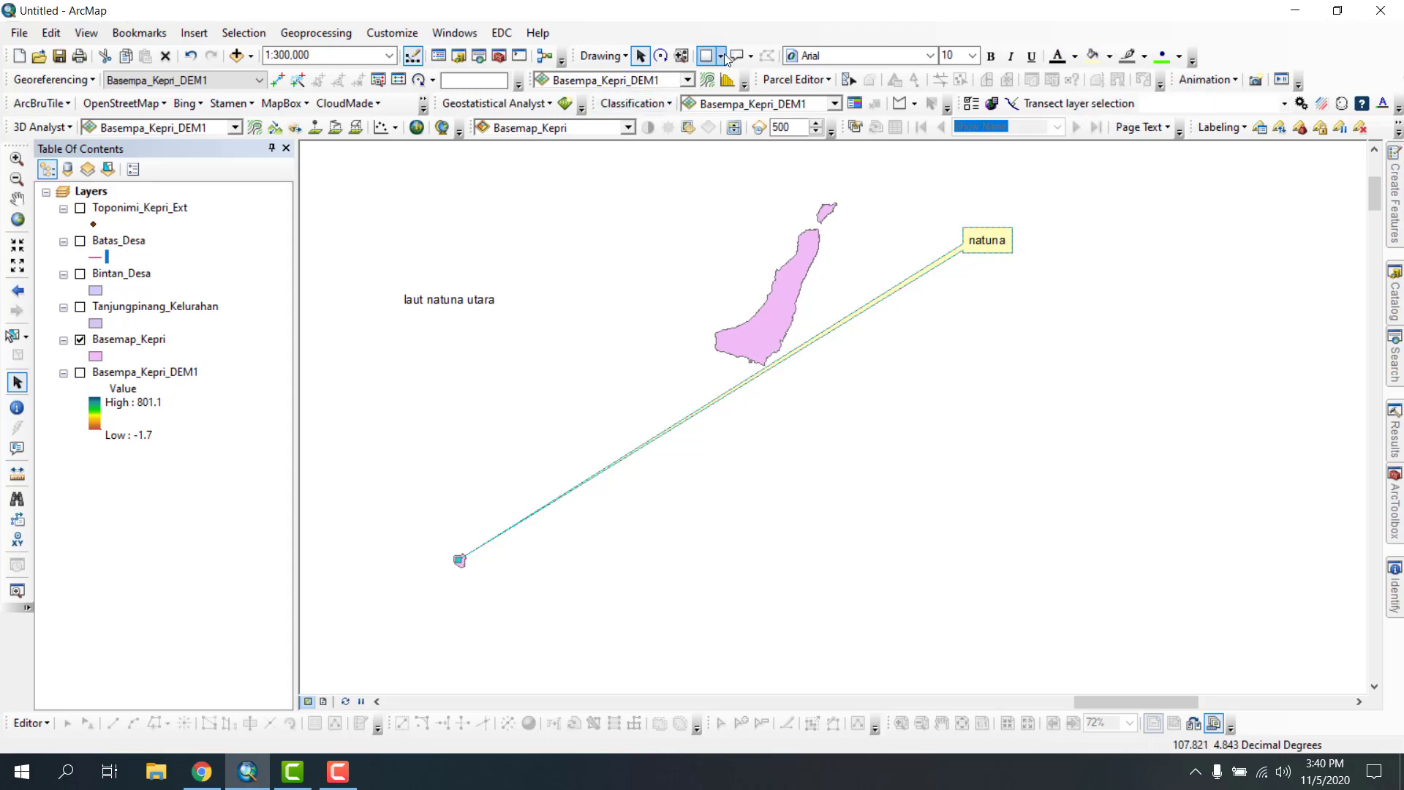
# - Add the splined text "Laut natuna utara" along a downward-bending curve west of the northern island, shifted slightly southeast
pyautogui.click(750, 56)
pyautogui.click(776, 96)
pyautogui.click(454, 214)
pyautogui.click(590, 267)
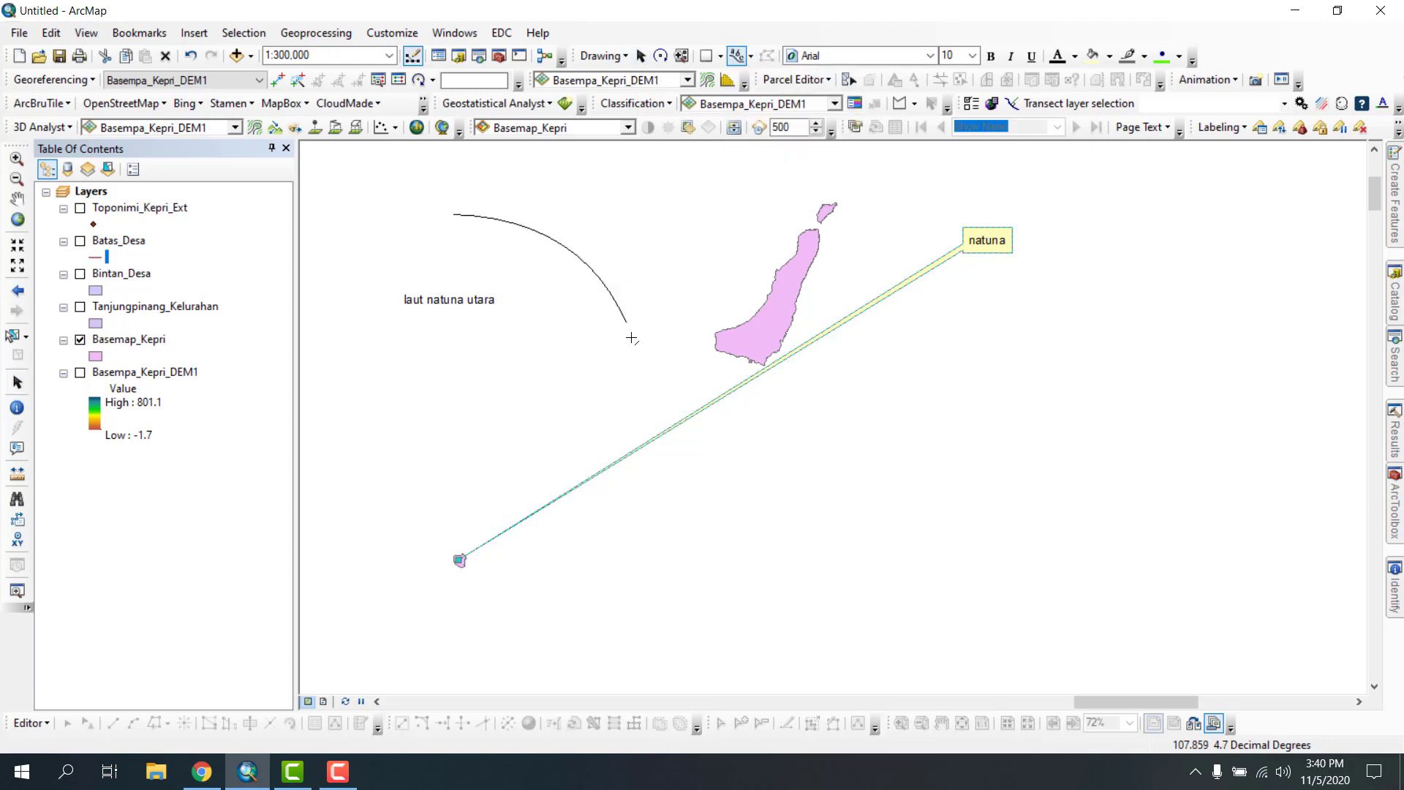
pyautogui.doubleClick(631, 408)
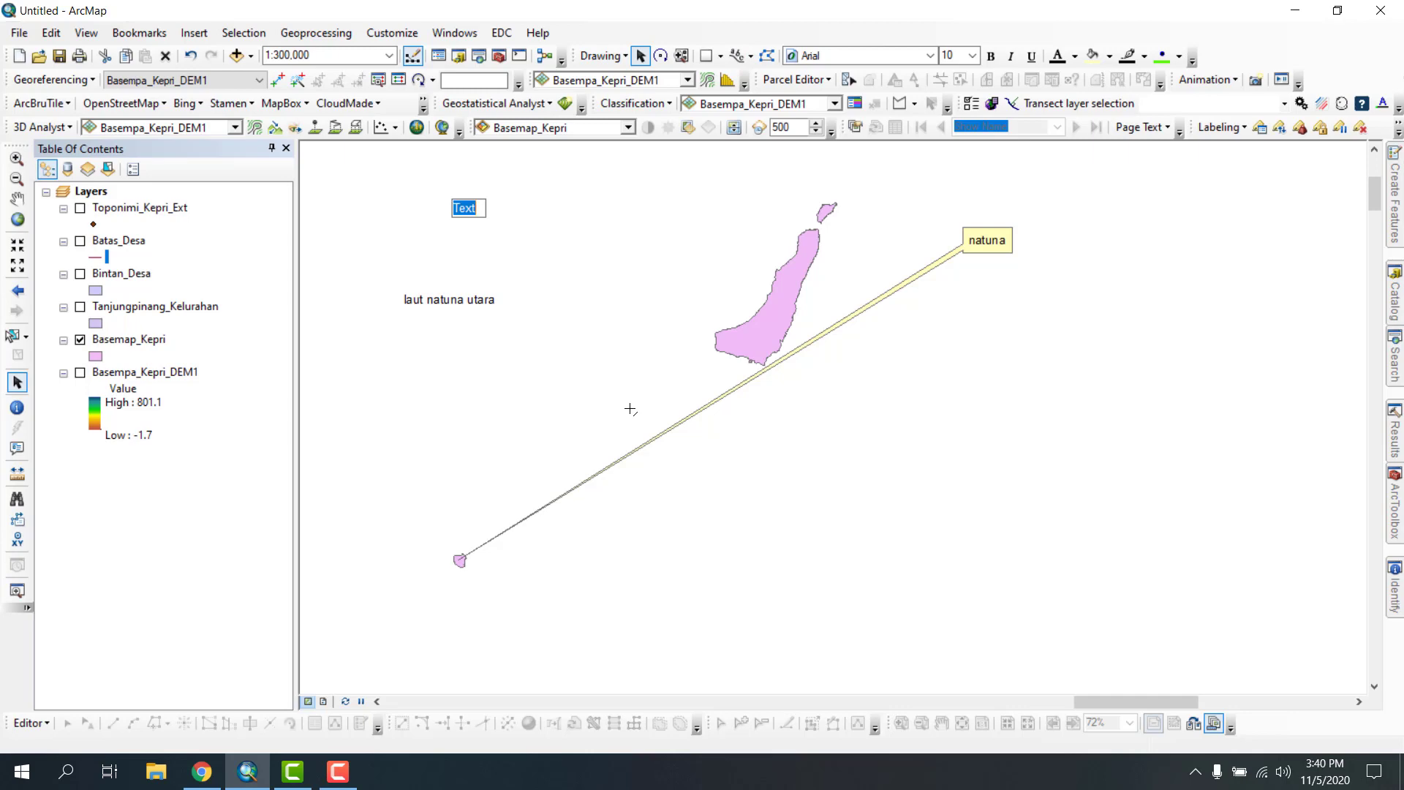
pyautogui.write('Laut natuna utara')
pyautogui.press('Return')
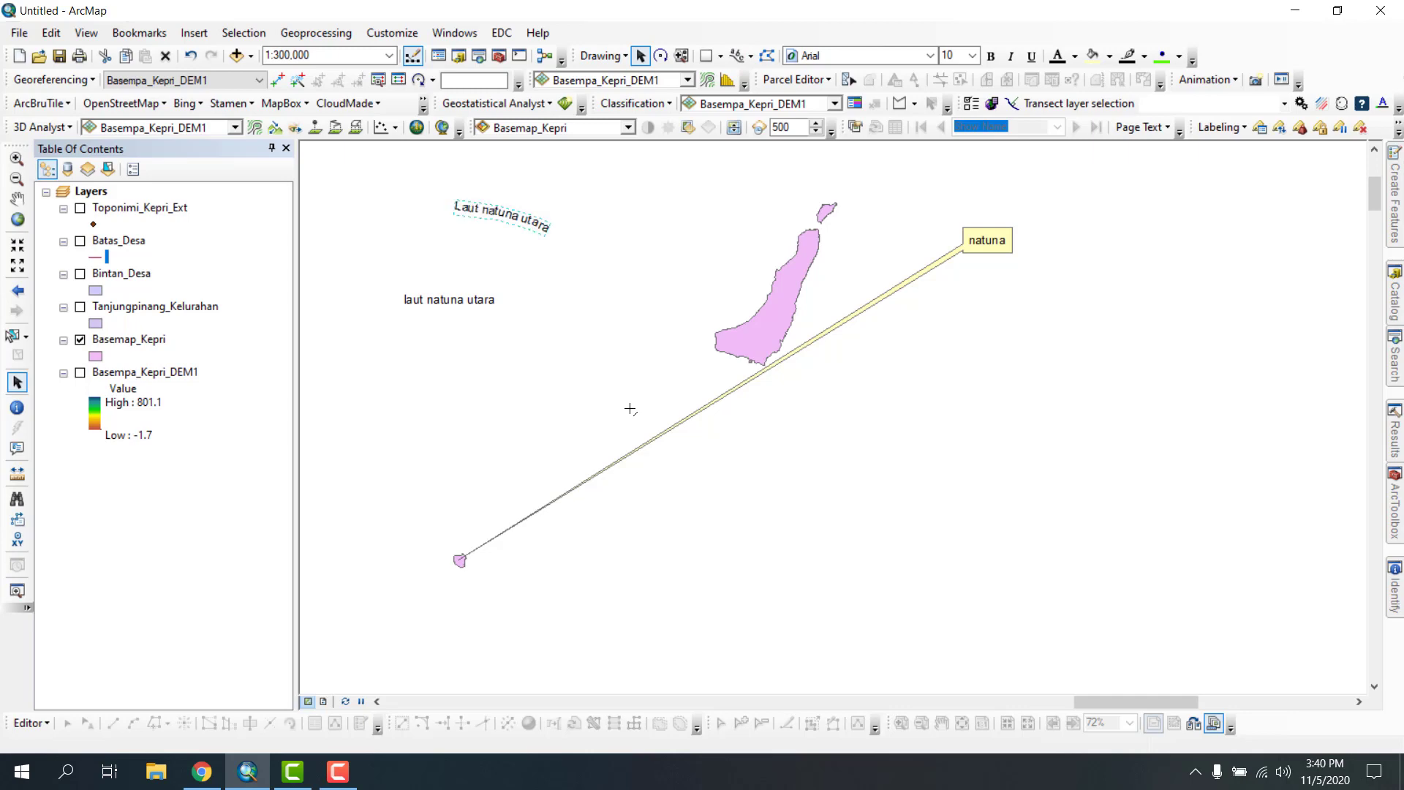
pyautogui.moveTo(546, 232); pyautogui.dragTo(592, 278)
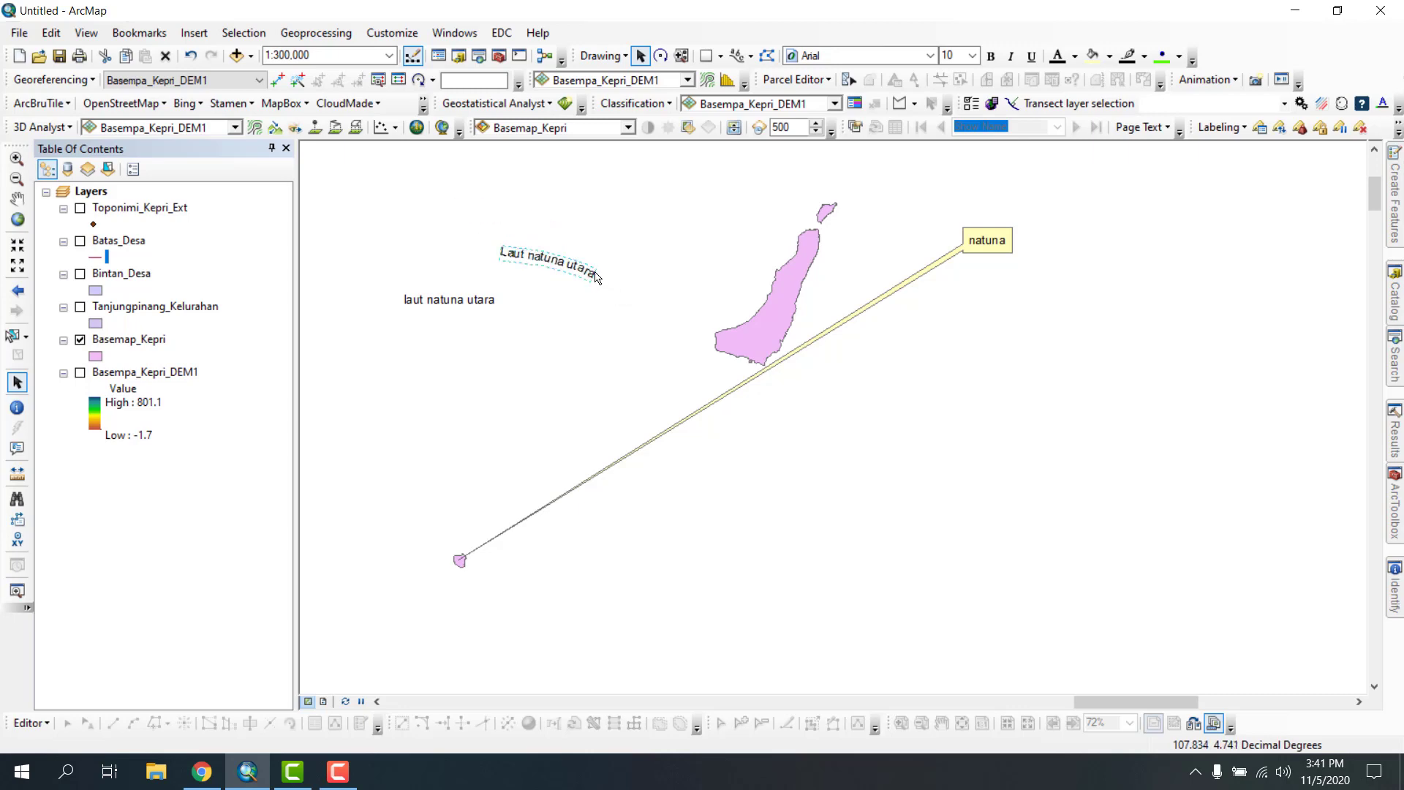
# - Set the curved text's character spacing to 100 and move it to the empty sea southeast of the northern island
pyautogui.rightClick(595, 271)
pyautogui.click(655, 583)
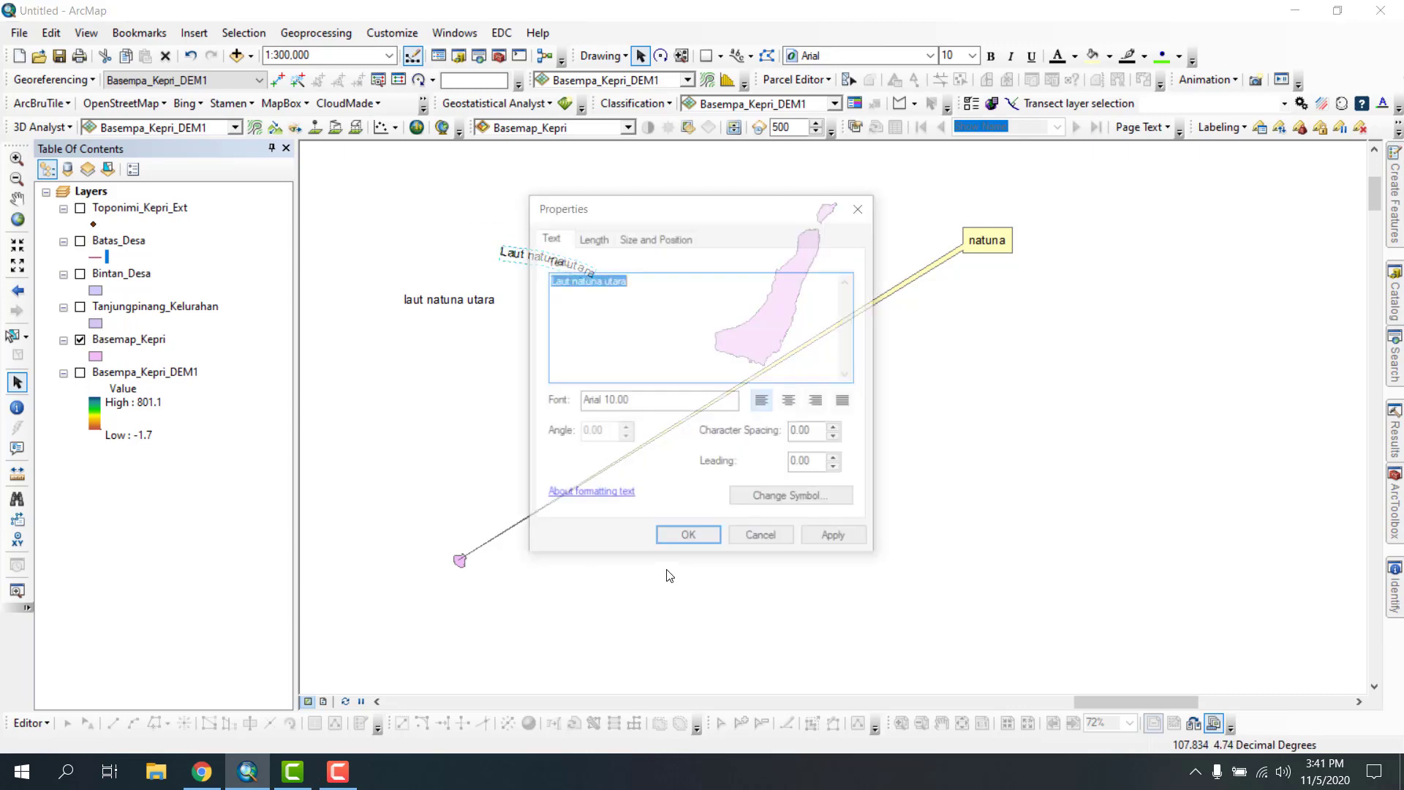
pyautogui.moveTo(823, 431); pyautogui.dragTo(766, 428)
pyautogui.write('10')
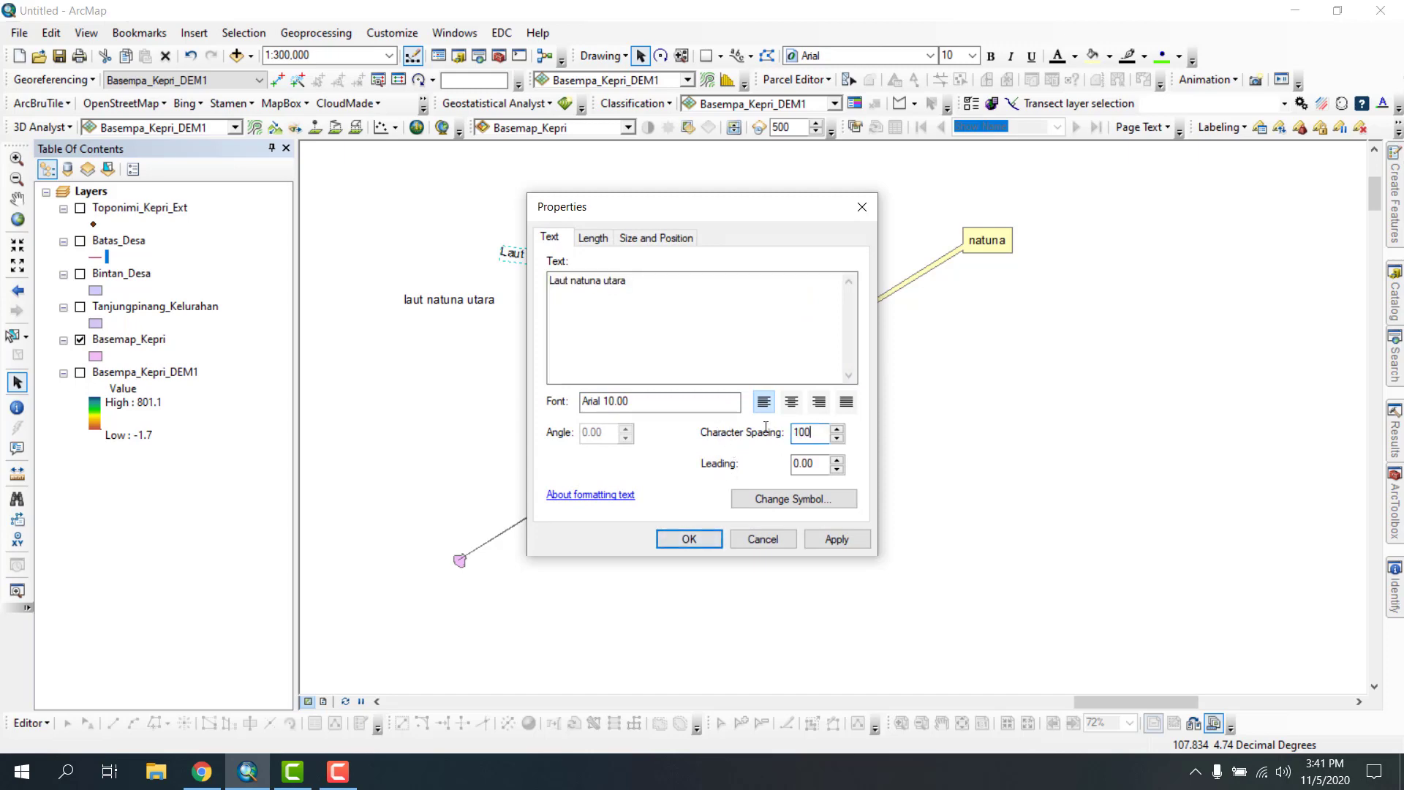
pyautogui.press('Return')
pyautogui.click(717, 564)
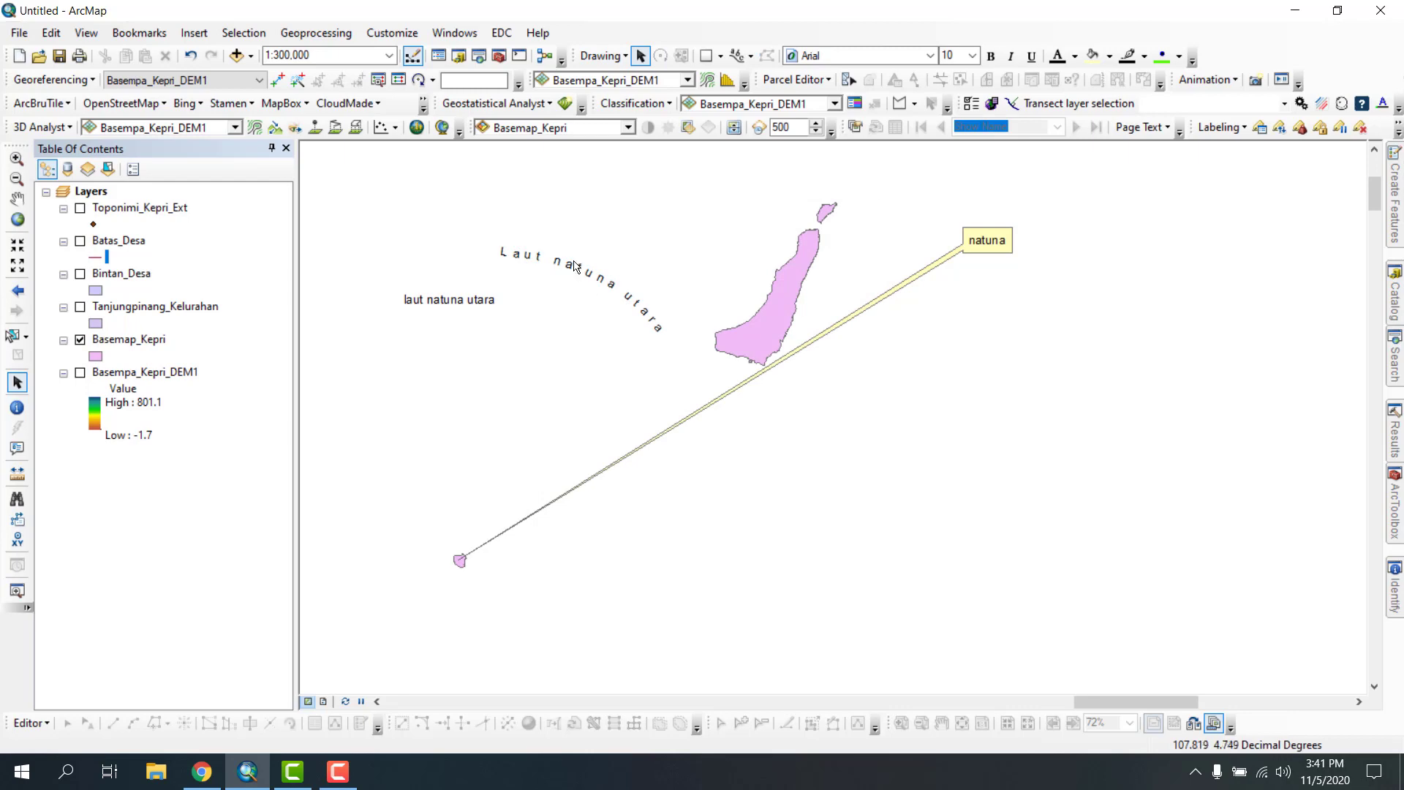
pyautogui.moveTo(575, 267); pyautogui.dragTo(893, 461)
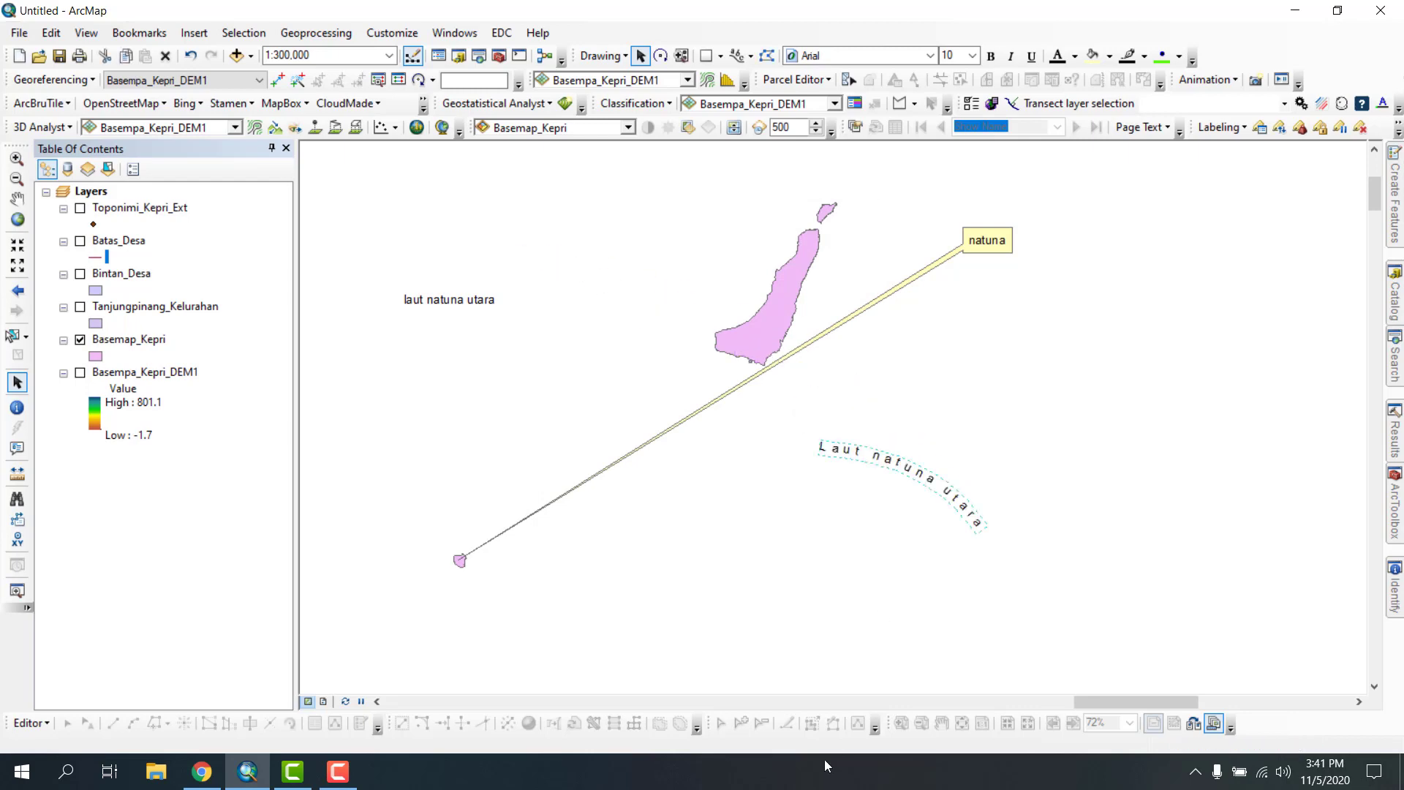
pyautogui.click(589, 323)
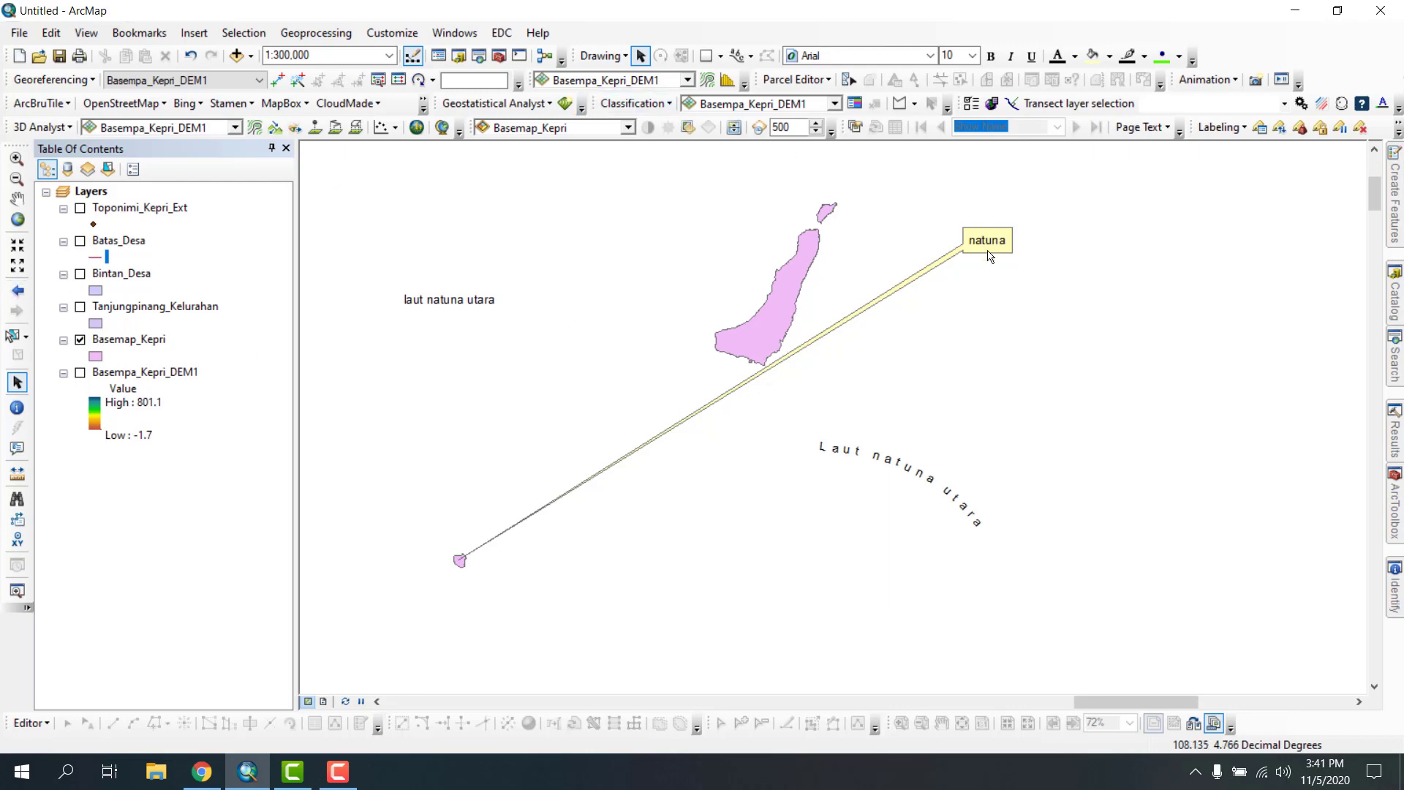
# - Examine the annotations against the islands at full map extent, switching Basemap_Kepri off and back on
pyautogui.click(25, 217)
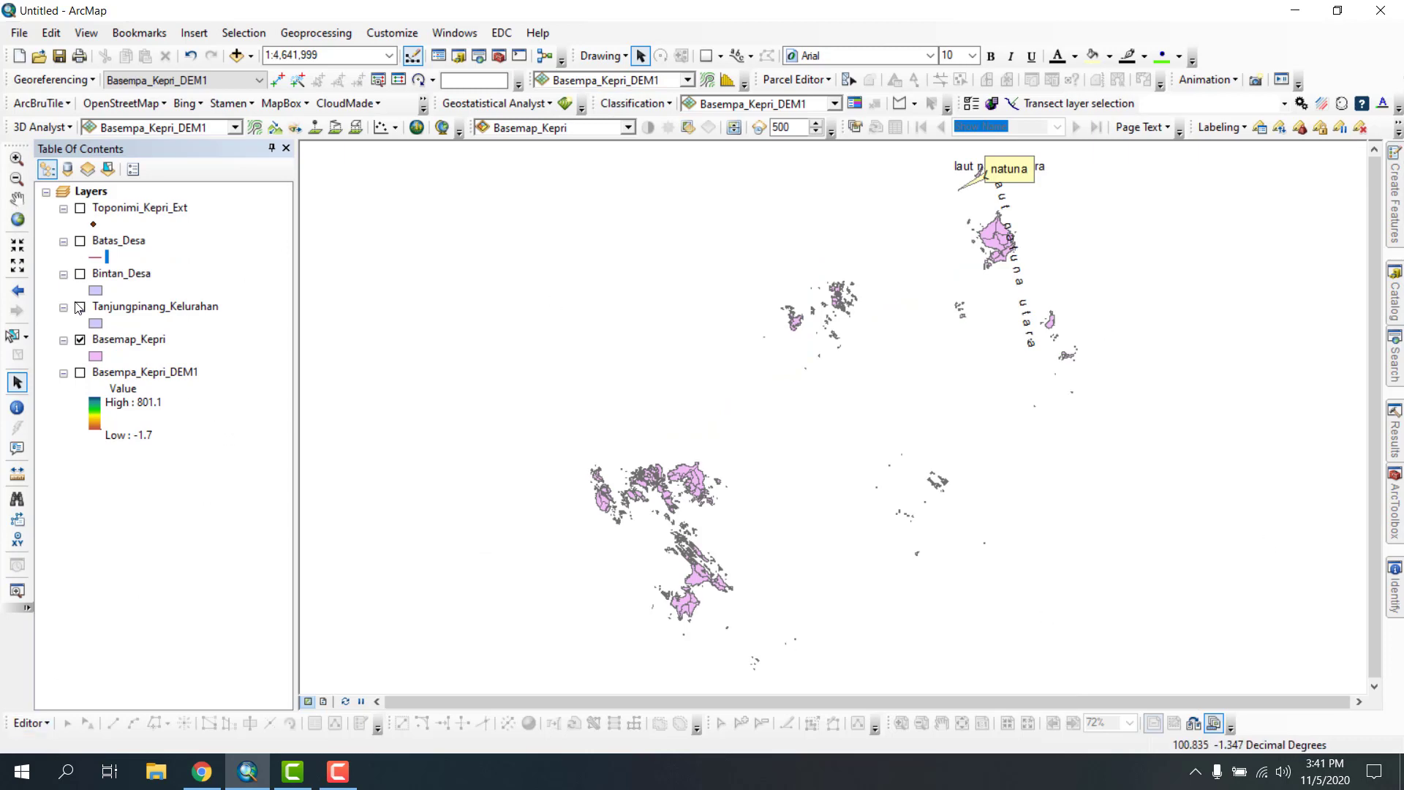
pyautogui.click(17, 158)
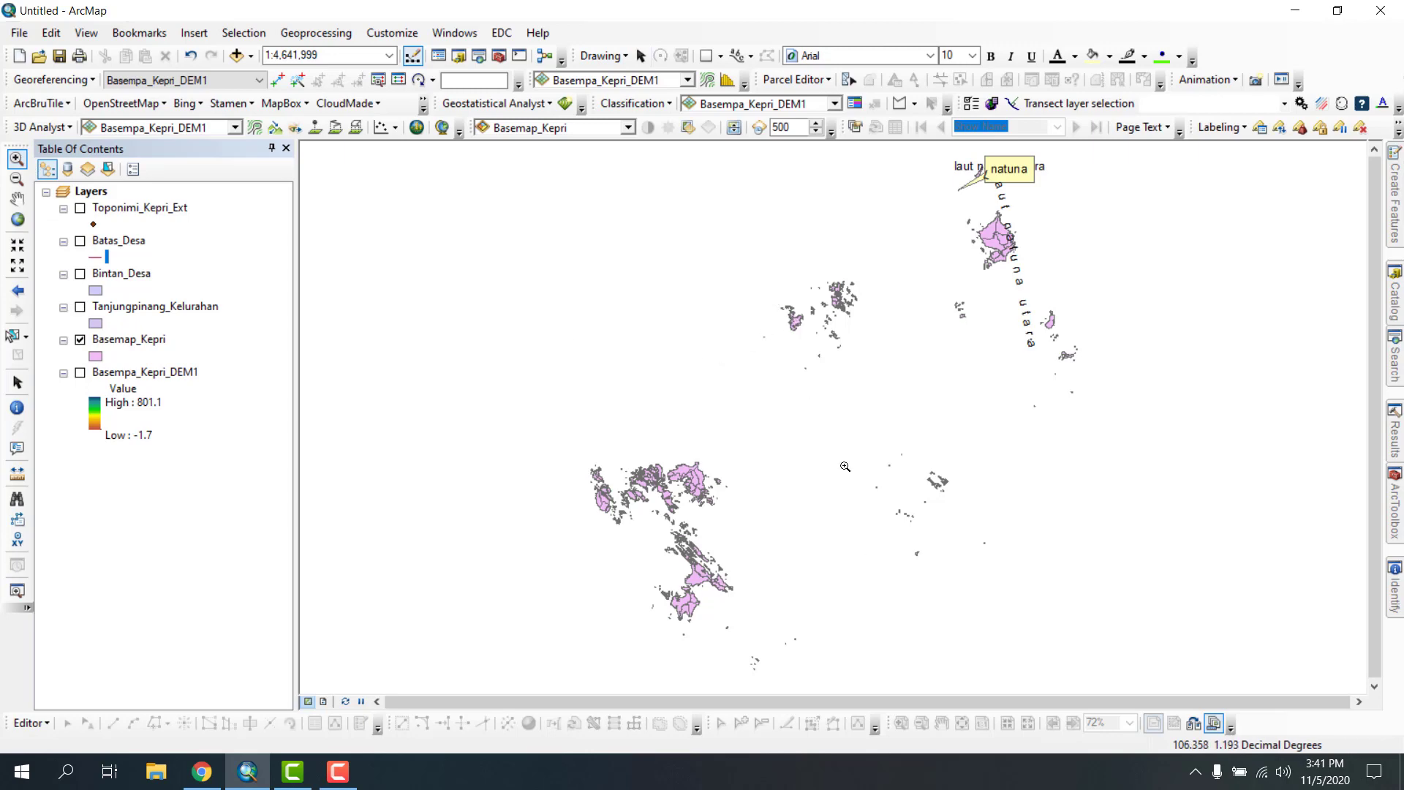
pyautogui.moveTo(844, 467); pyautogui.dragTo(700, 141)
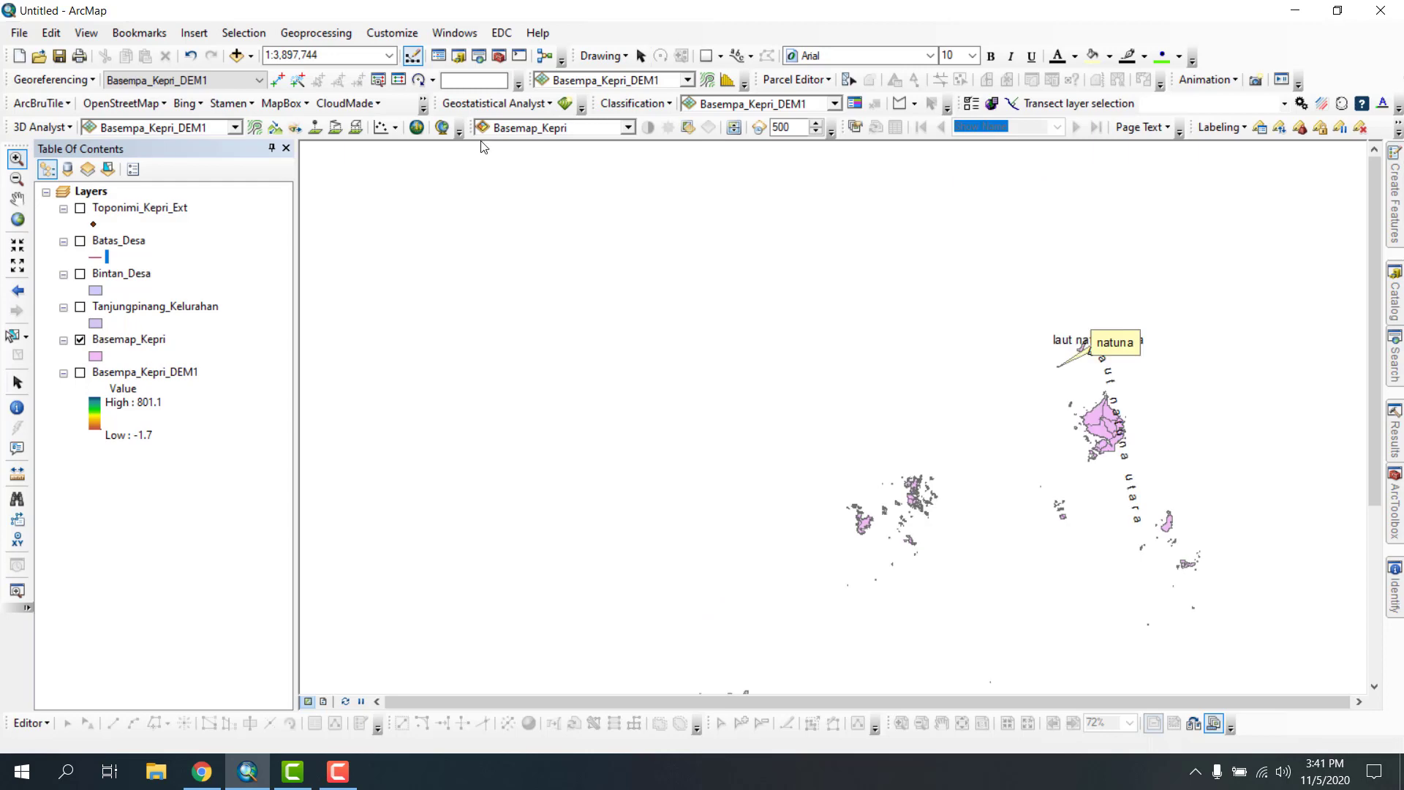
pyautogui.click(17, 220)
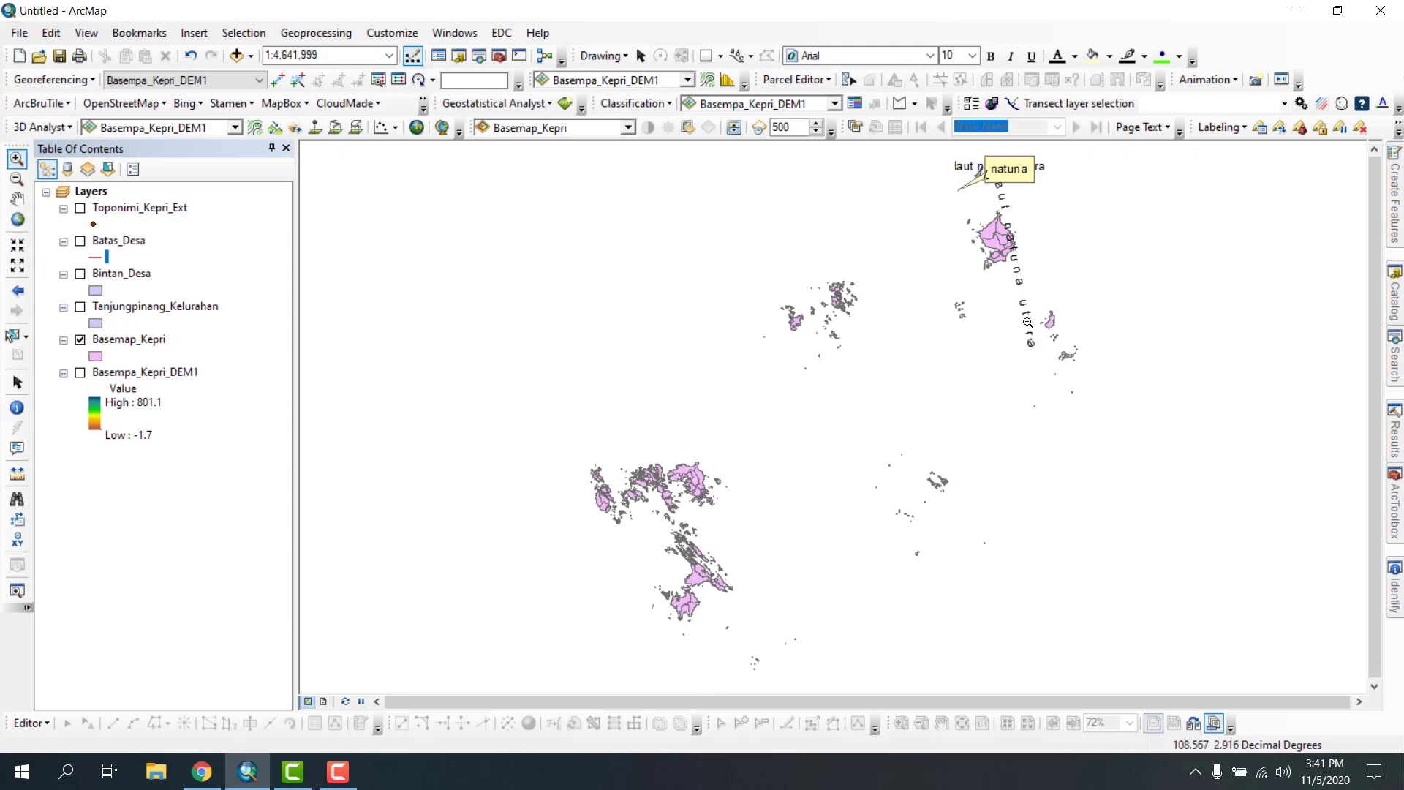
pyautogui.click(79, 339)
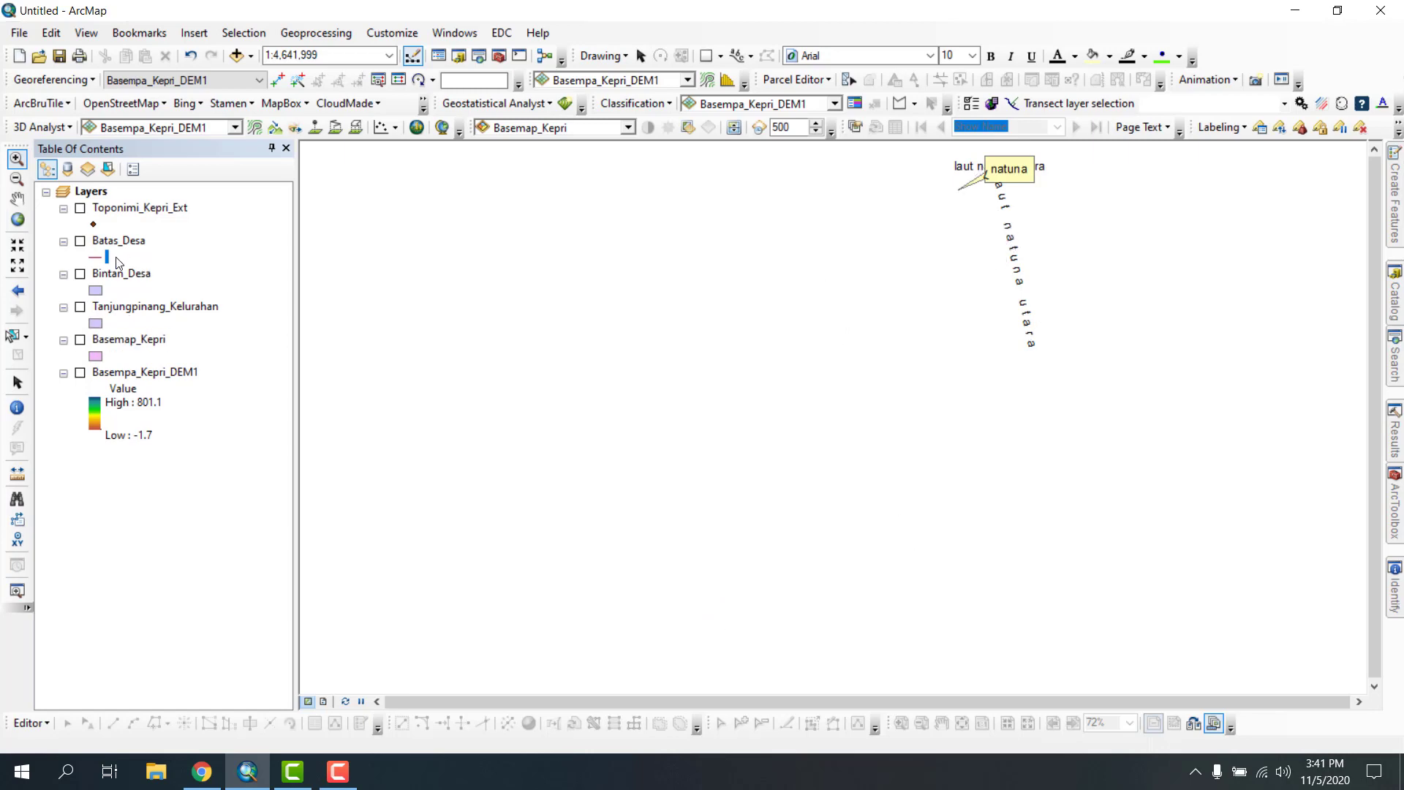
pyautogui.click(80, 339)
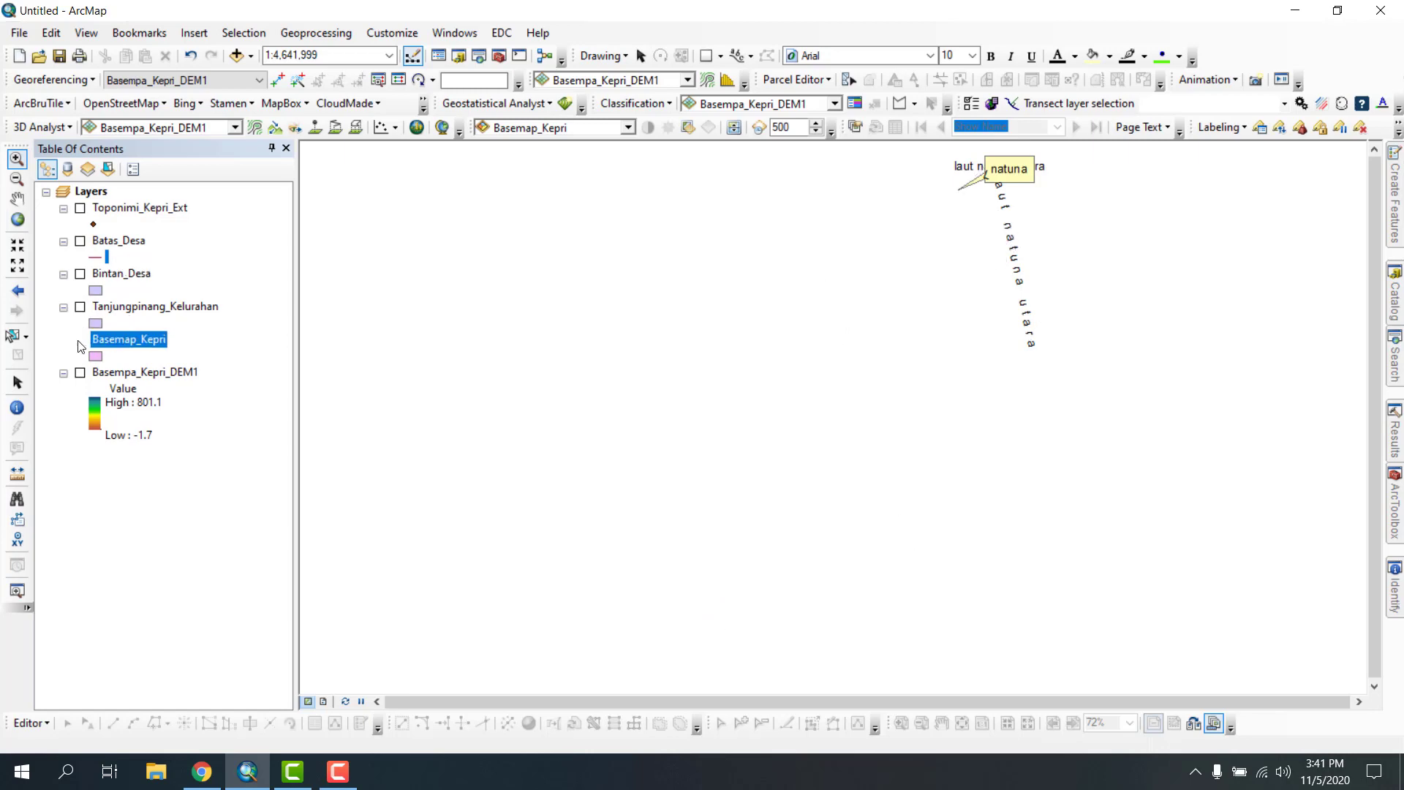
# - Examine the large eastern island's southwestern coast and its district boundaries in Basemap_Kepri at several scales
pyautogui.click(18, 198)
pyautogui.scroll(4, 693, 488)
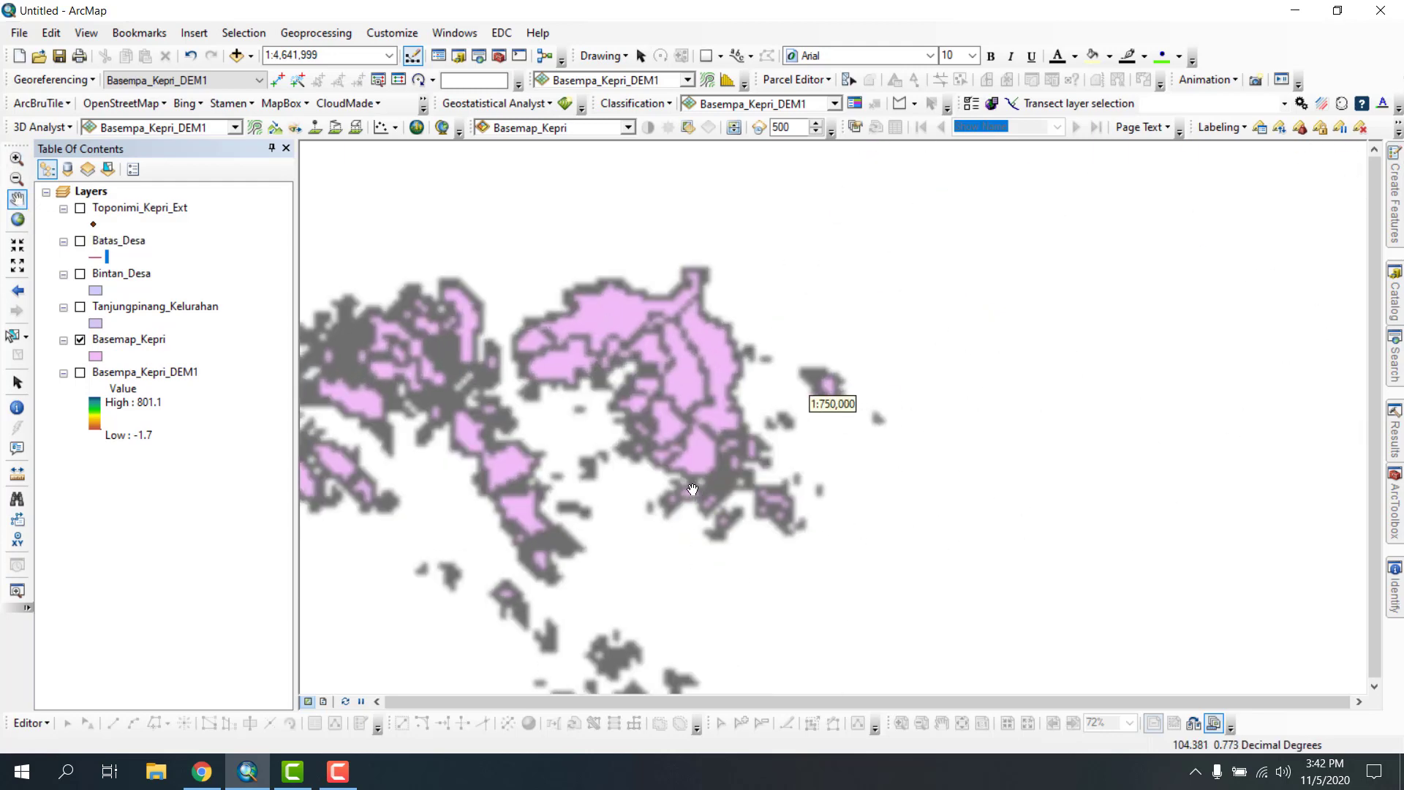
pyautogui.scroll(3, 691, 487)
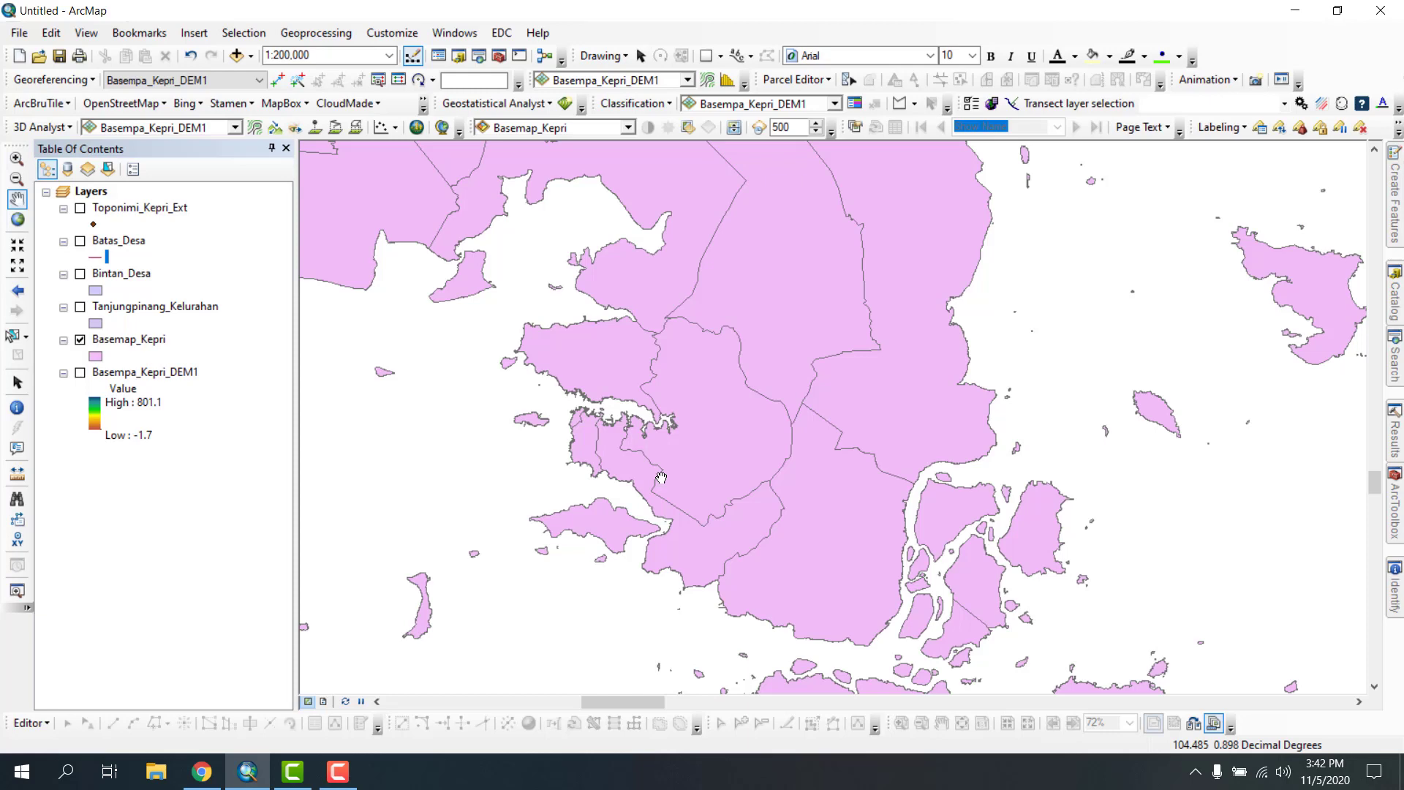
pyautogui.scroll(1, 638, 438)
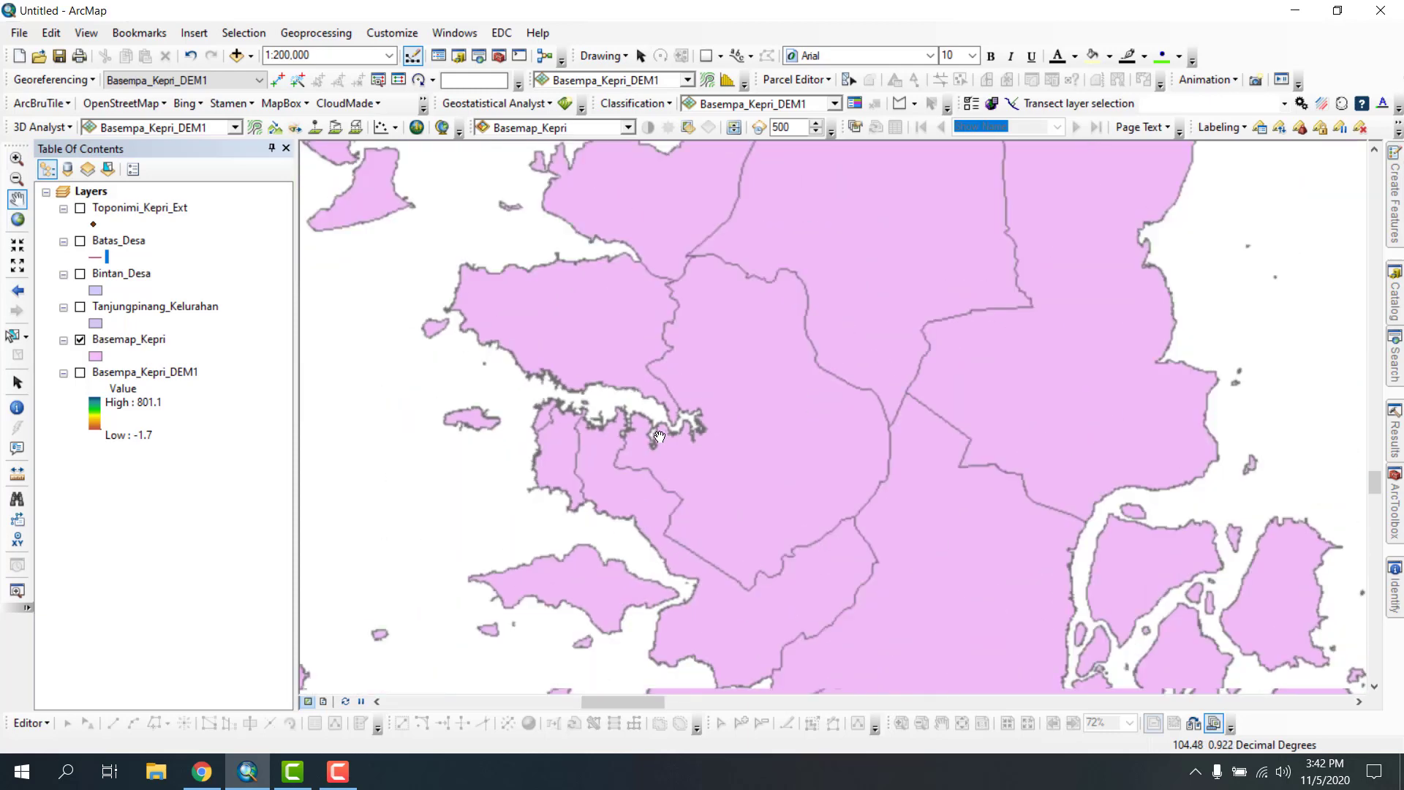
pyautogui.moveTo(856, 485); pyautogui.dragTo(823, 410)
pyautogui.scroll(-1, 818, 412)
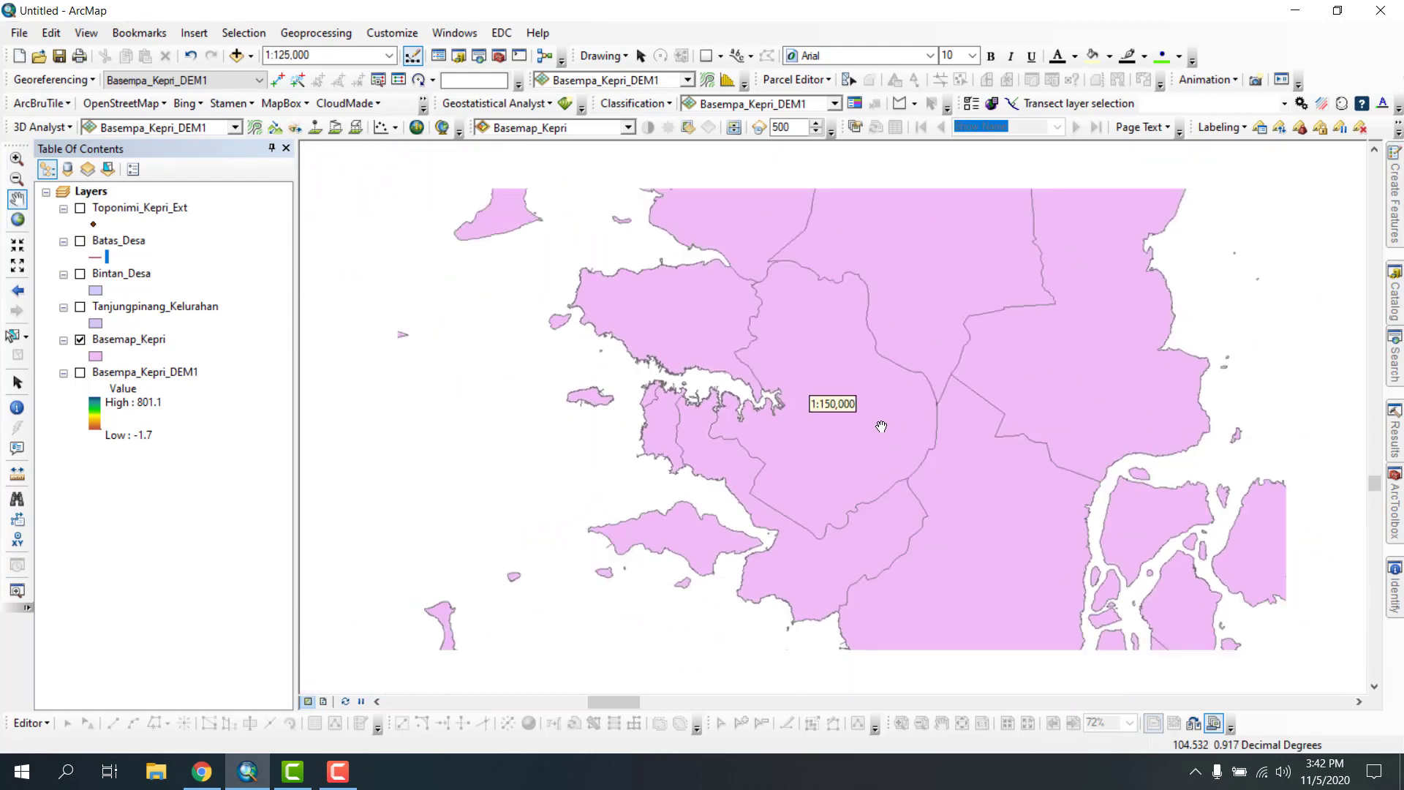
pyautogui.scroll(-1, 878, 423)
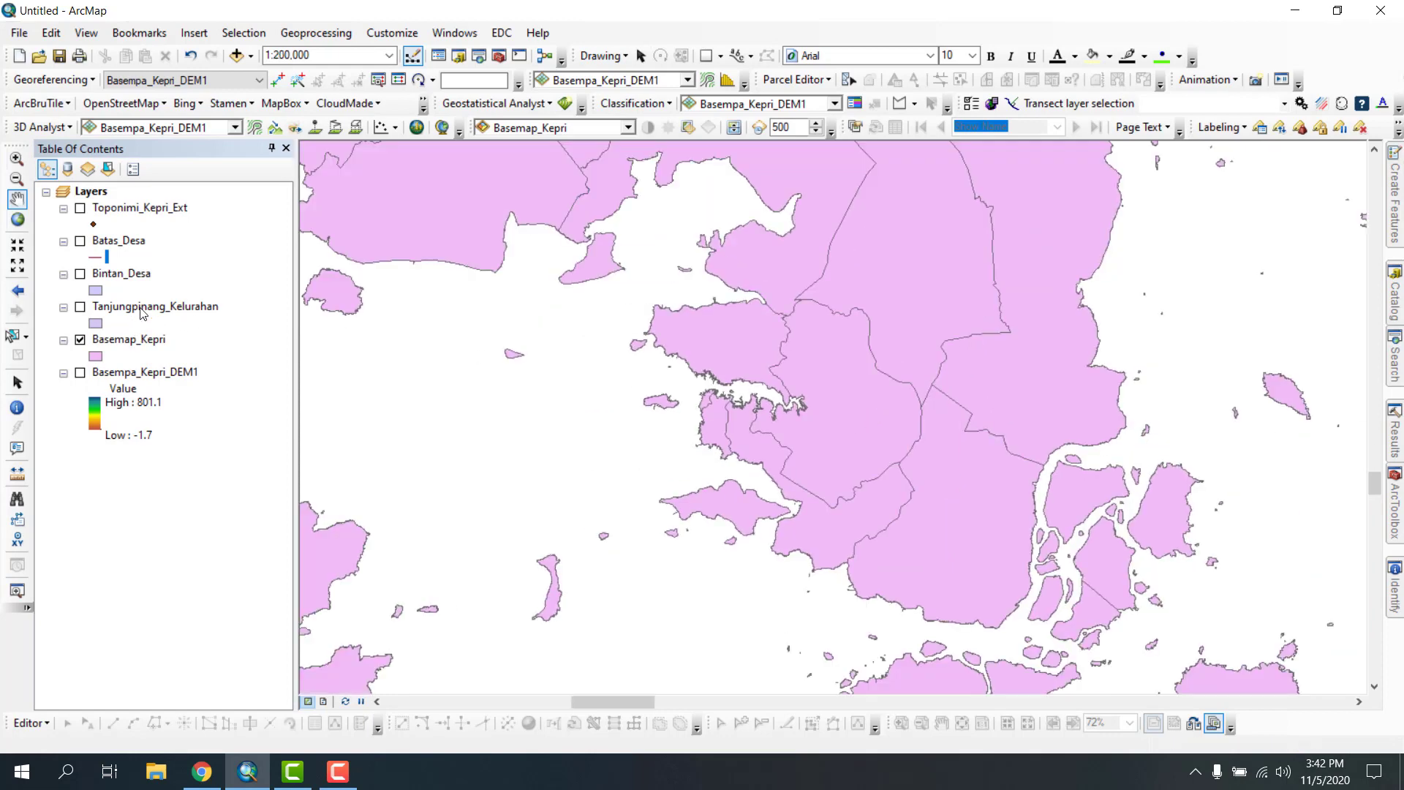
pyautogui.scroll(-1, 994, 419)
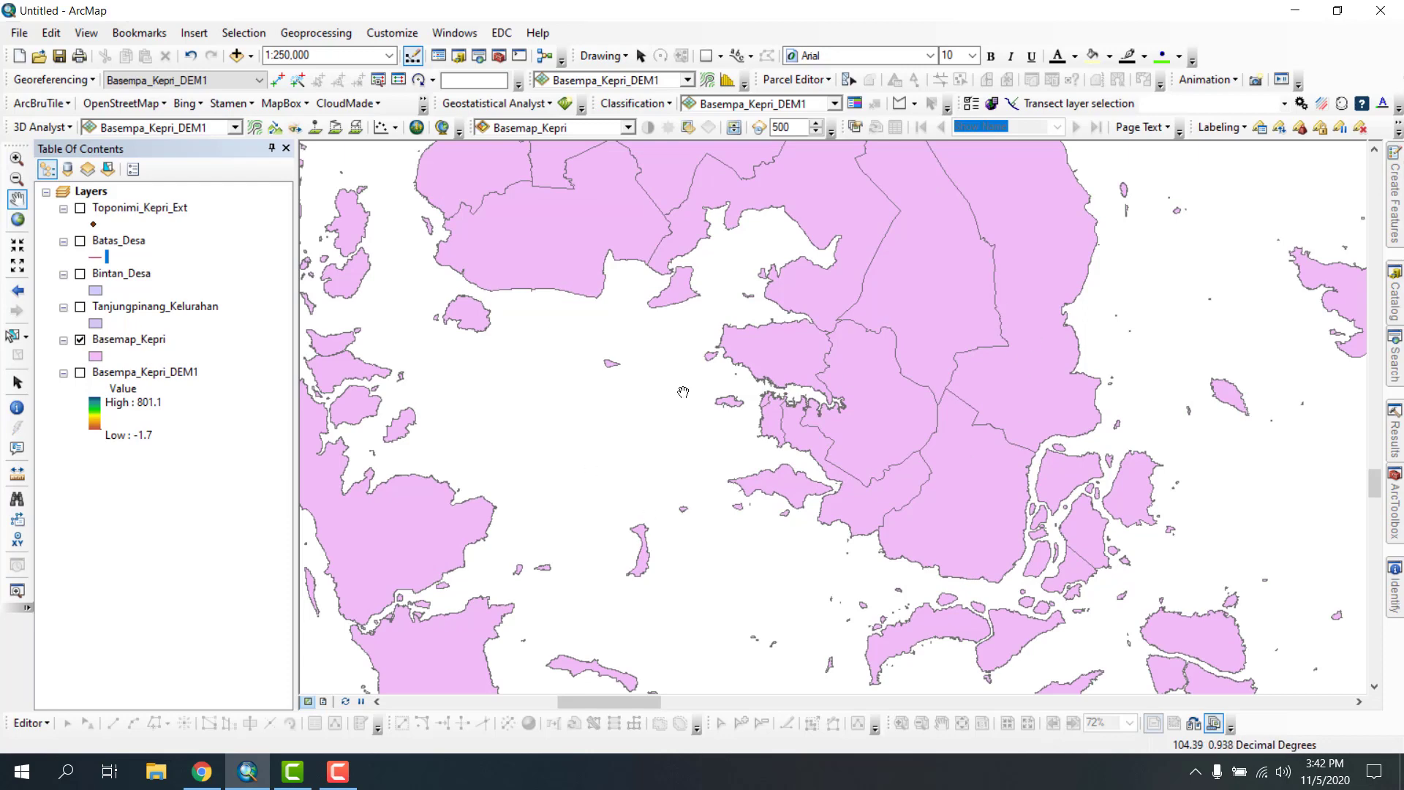
pyautogui.scroll(-10, 683, 392)
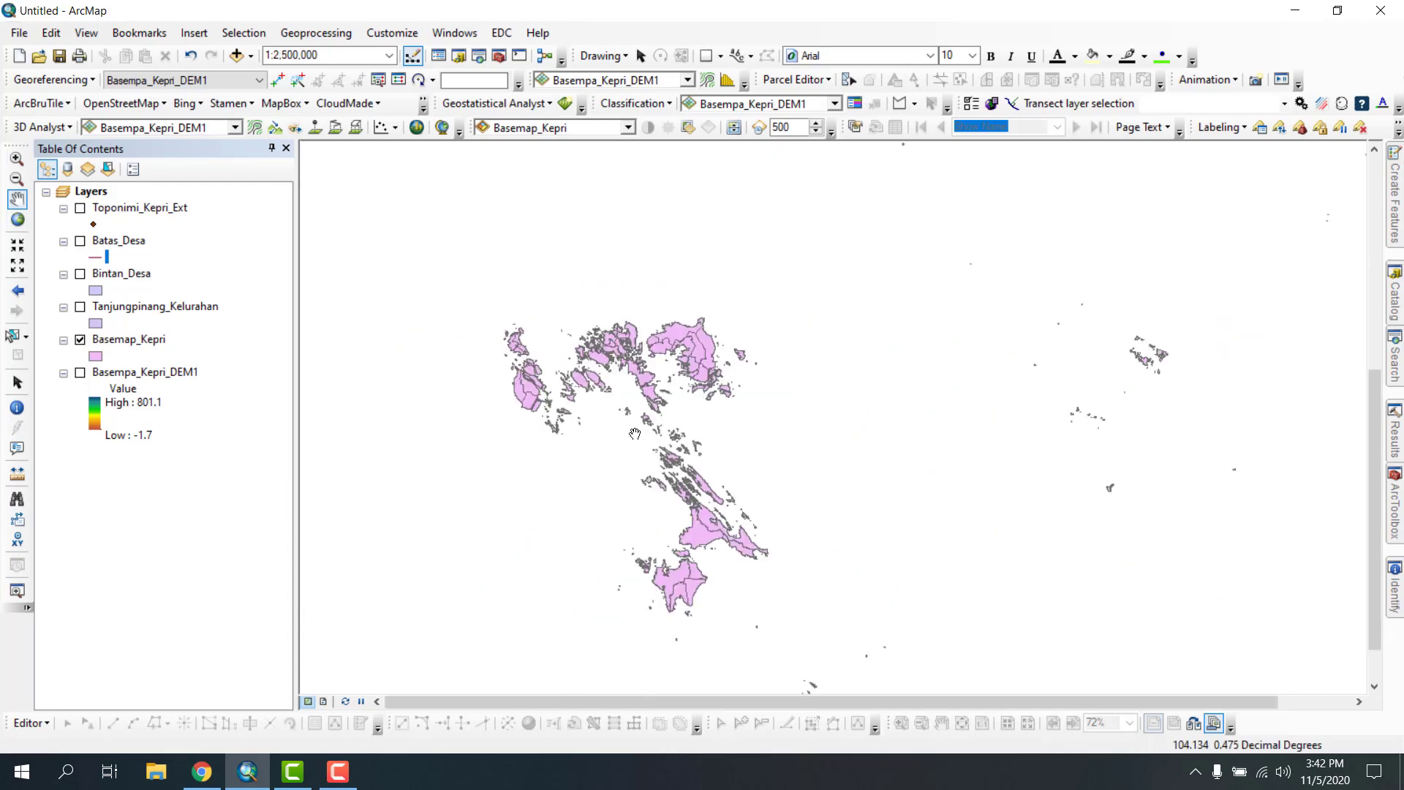
# - Zoom to the Tanjungpinang_Kelurahan layer and display it in place of Basemap_Kepri
pyautogui.click(132, 308)
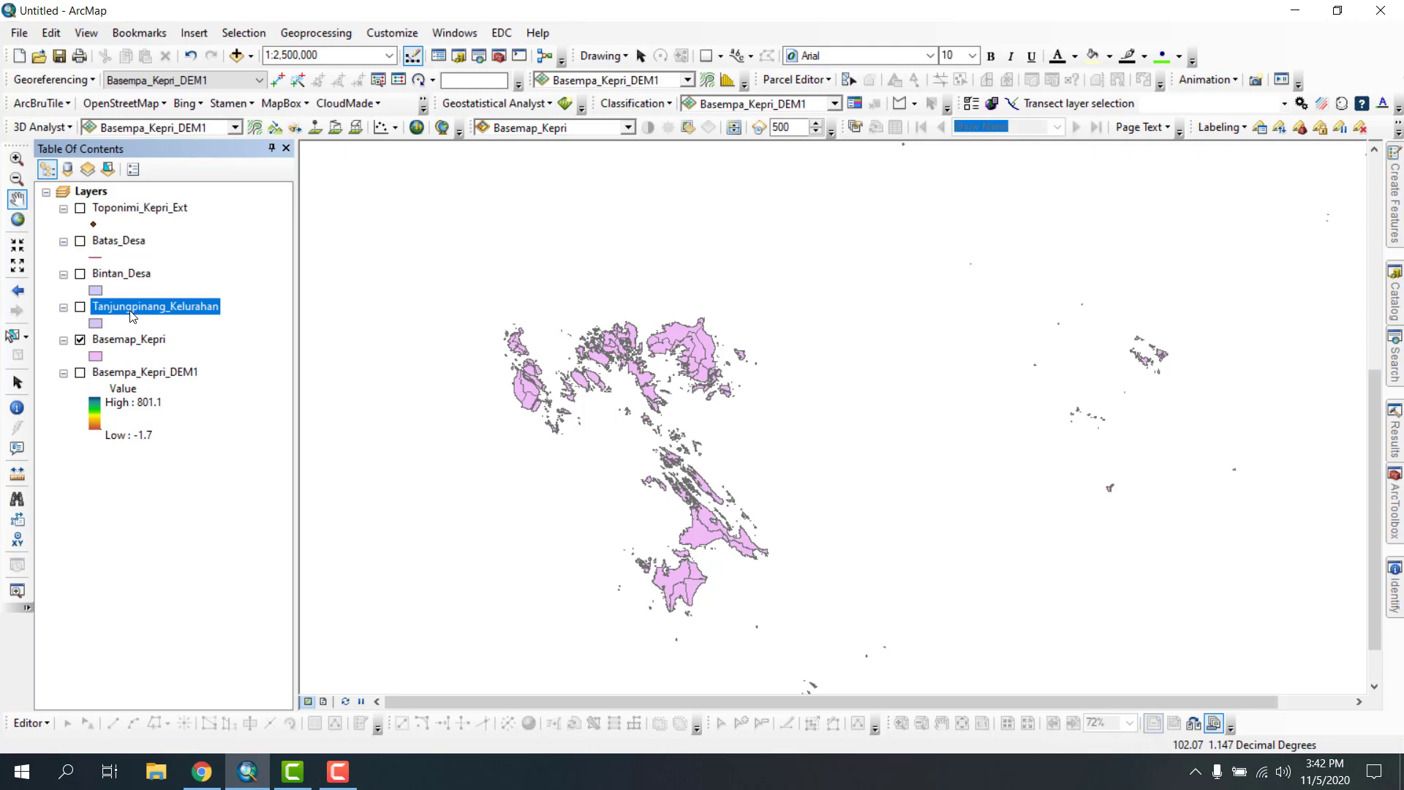
pyautogui.rightClick(133, 316)
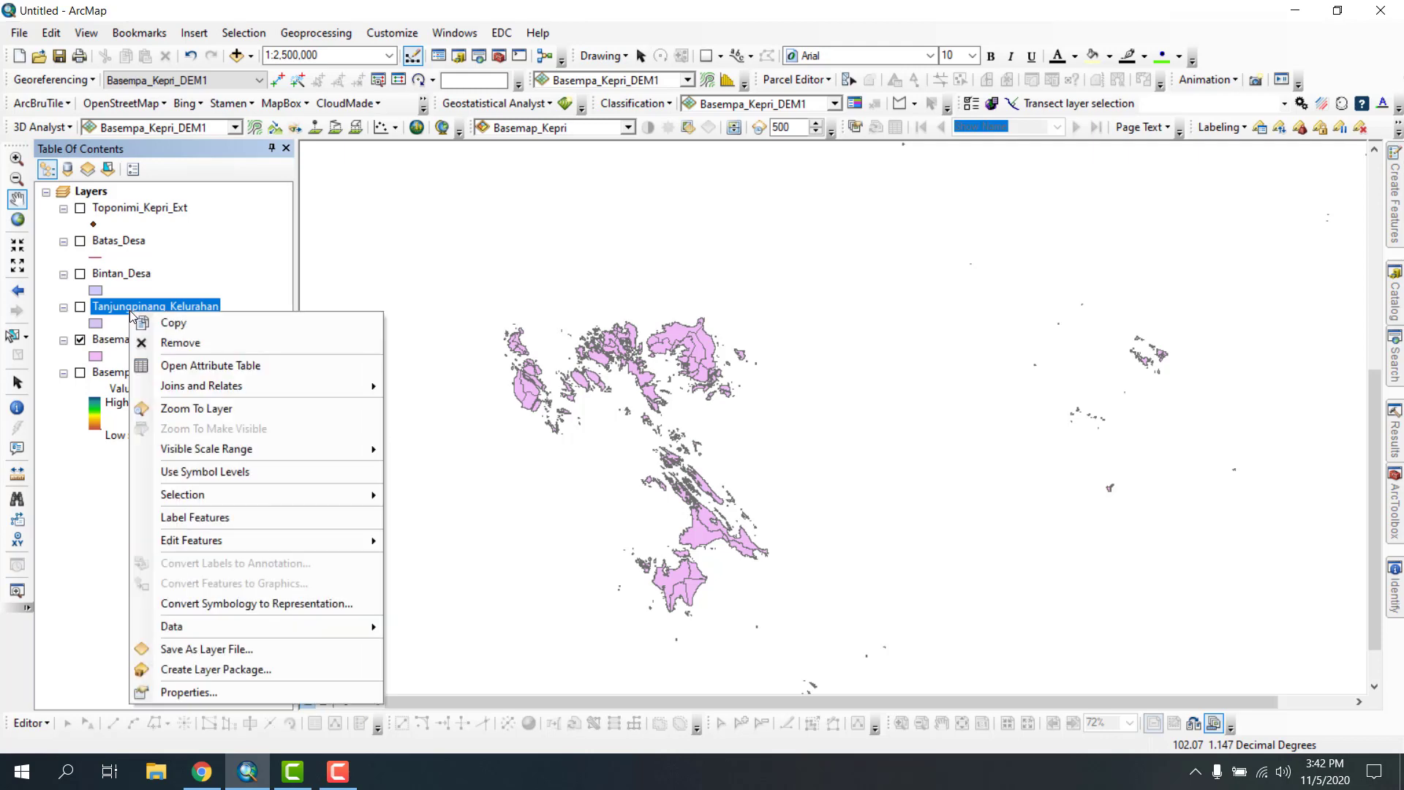
pyautogui.click(183, 405)
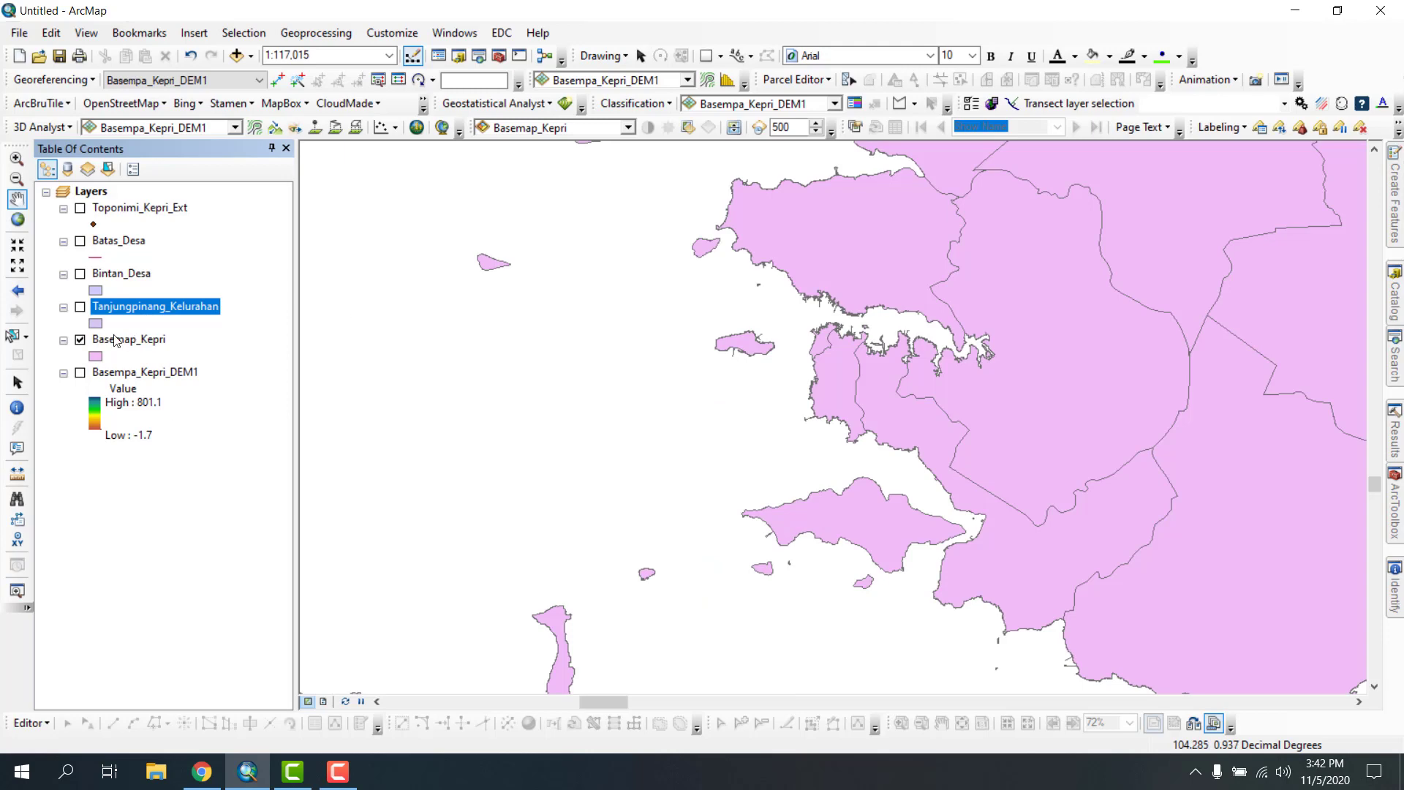
pyautogui.click(79, 339)
pyautogui.click(80, 307)
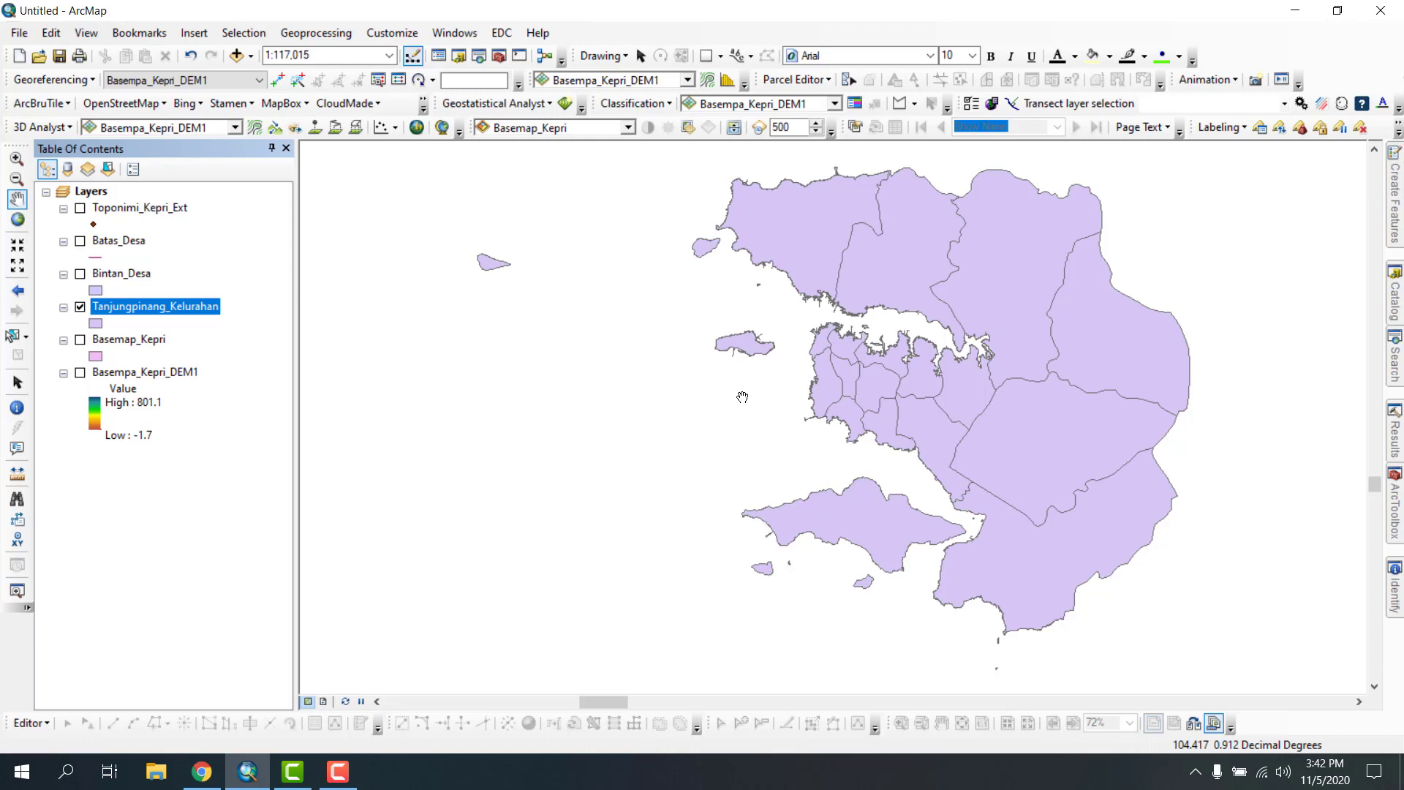
# - Return to the full map extent and switch on the Basemap_Kepri and Basempa_Kepri_DEM1 layers
pyautogui.click(18, 219)
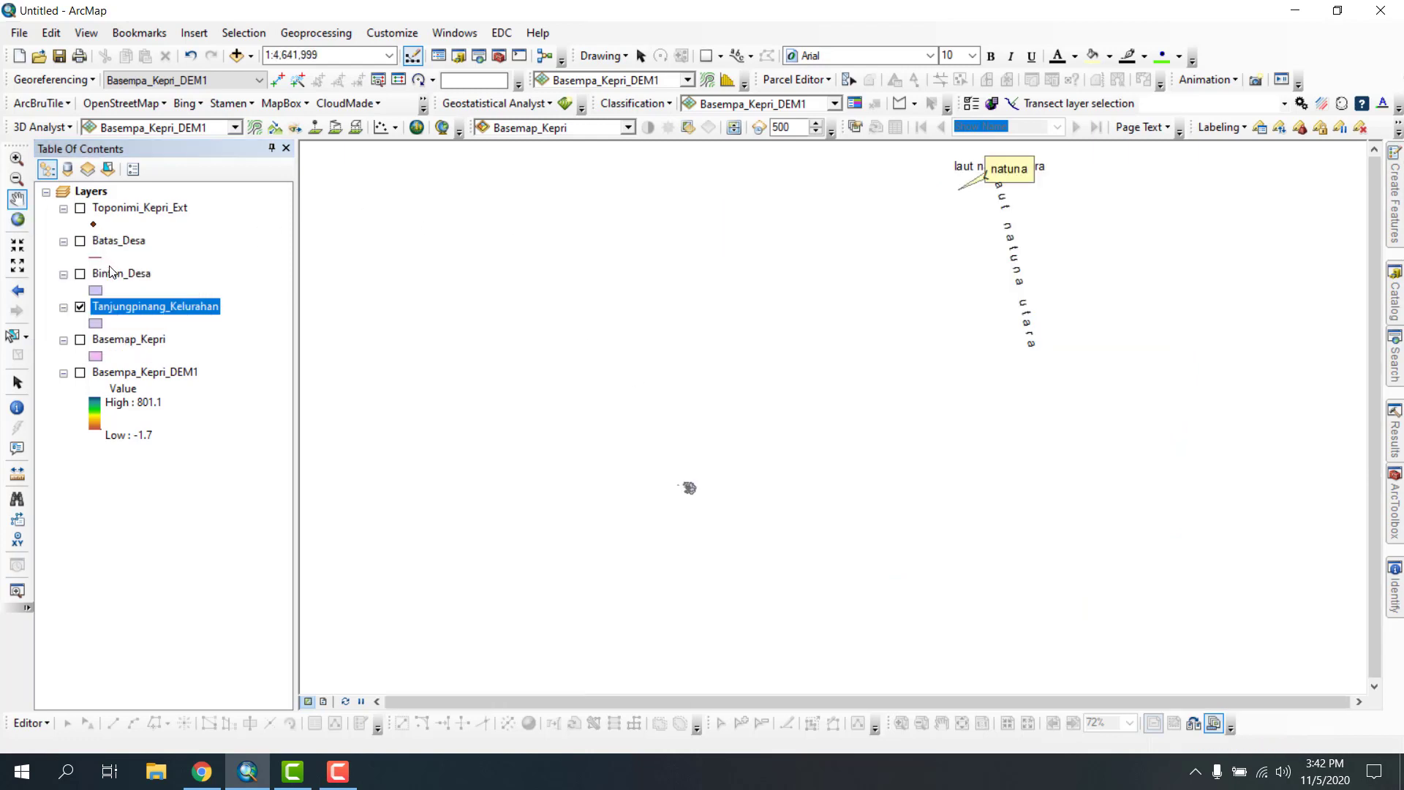
pyautogui.click(78, 341)
pyautogui.click(81, 373)
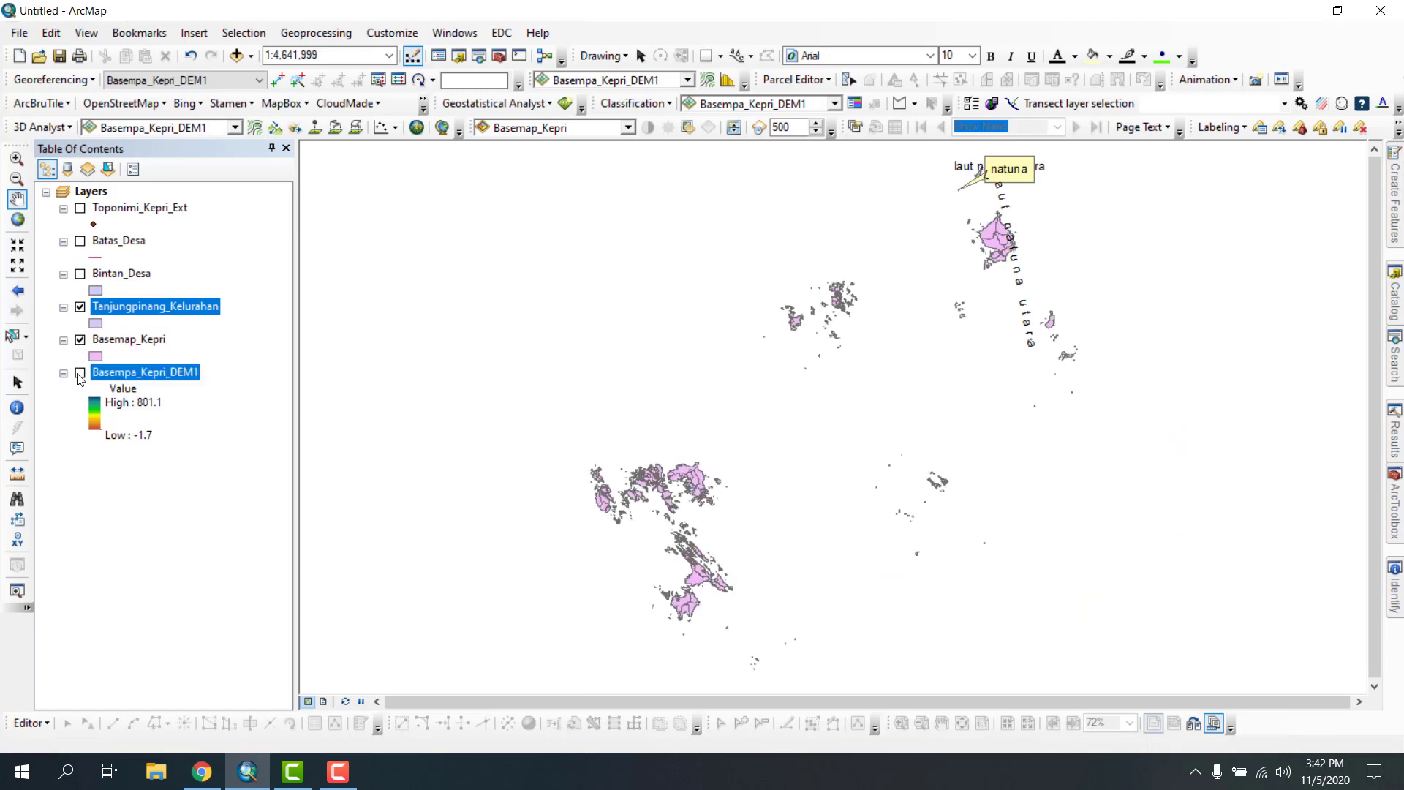
# - Set the fill colour of the Tanjungpinang_Kelurahan layer's symbol to light red
pyautogui.click(97, 330)
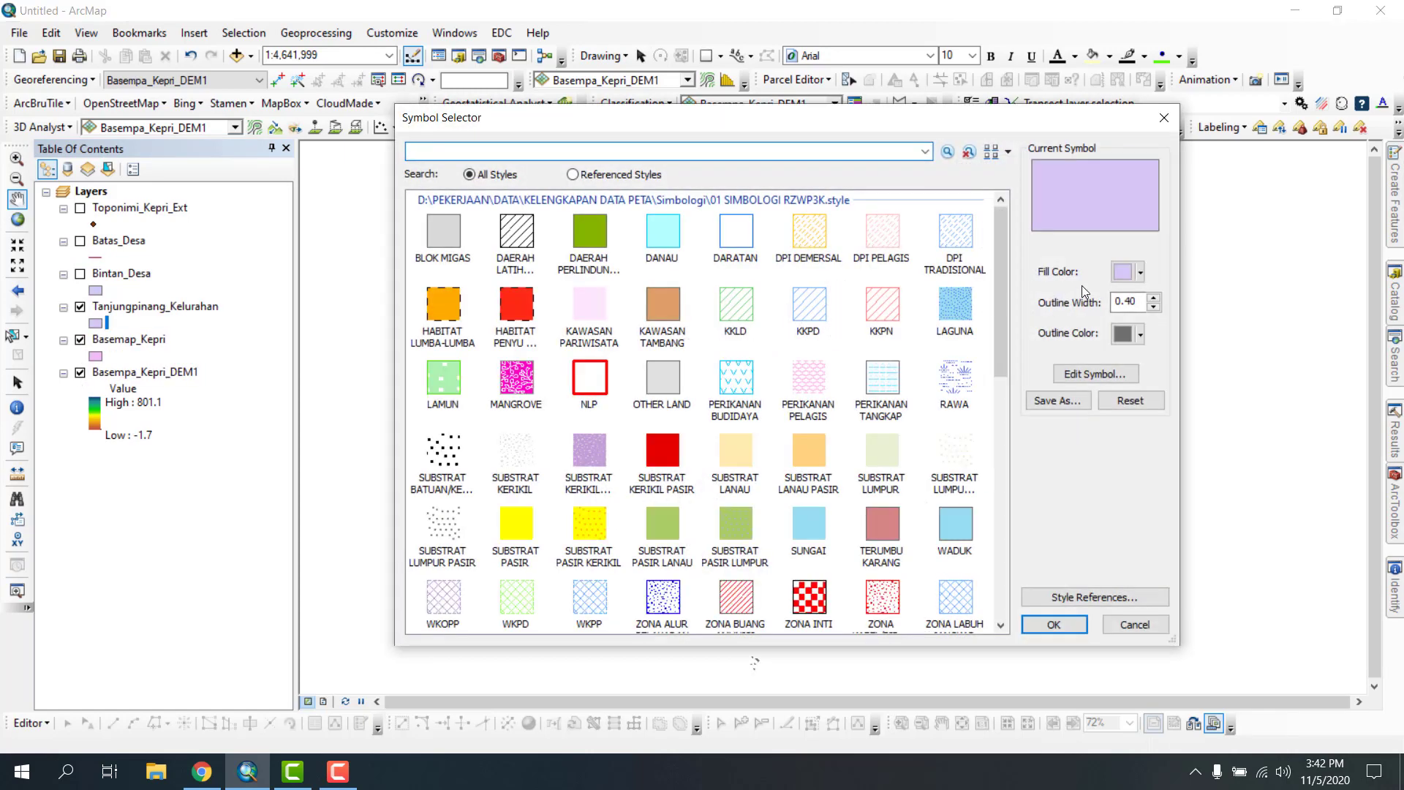
pyautogui.click(1123, 272)
pyautogui.click(1142, 339)
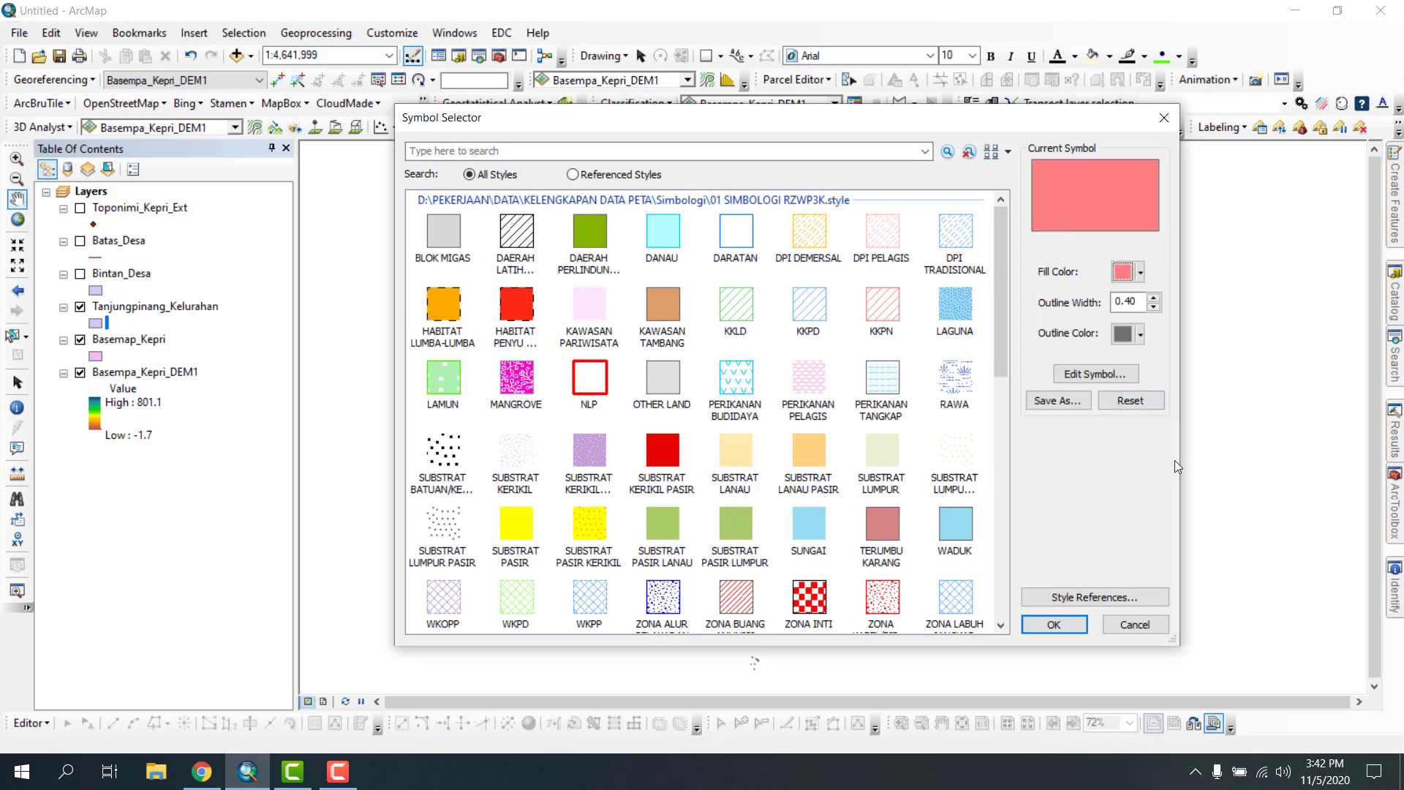
pyautogui.click(1053, 624)
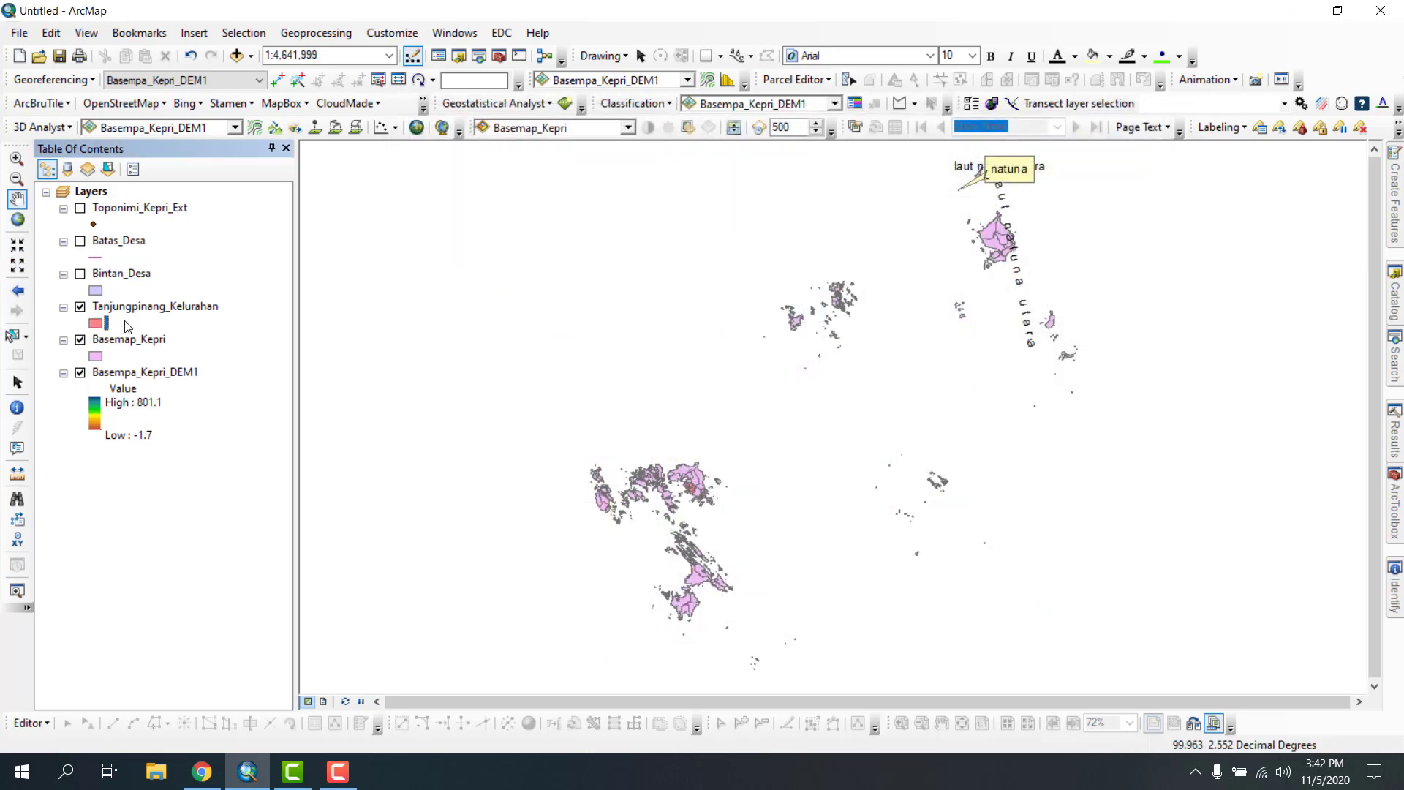
# - Switch on the Toponimi_Kepri_Ext, Batas_Desa and Bintan_Desa layers and zoom to the Tanjungpinang_Kelurahan layer
pyautogui.click(80, 209)
pyautogui.click(81, 275)
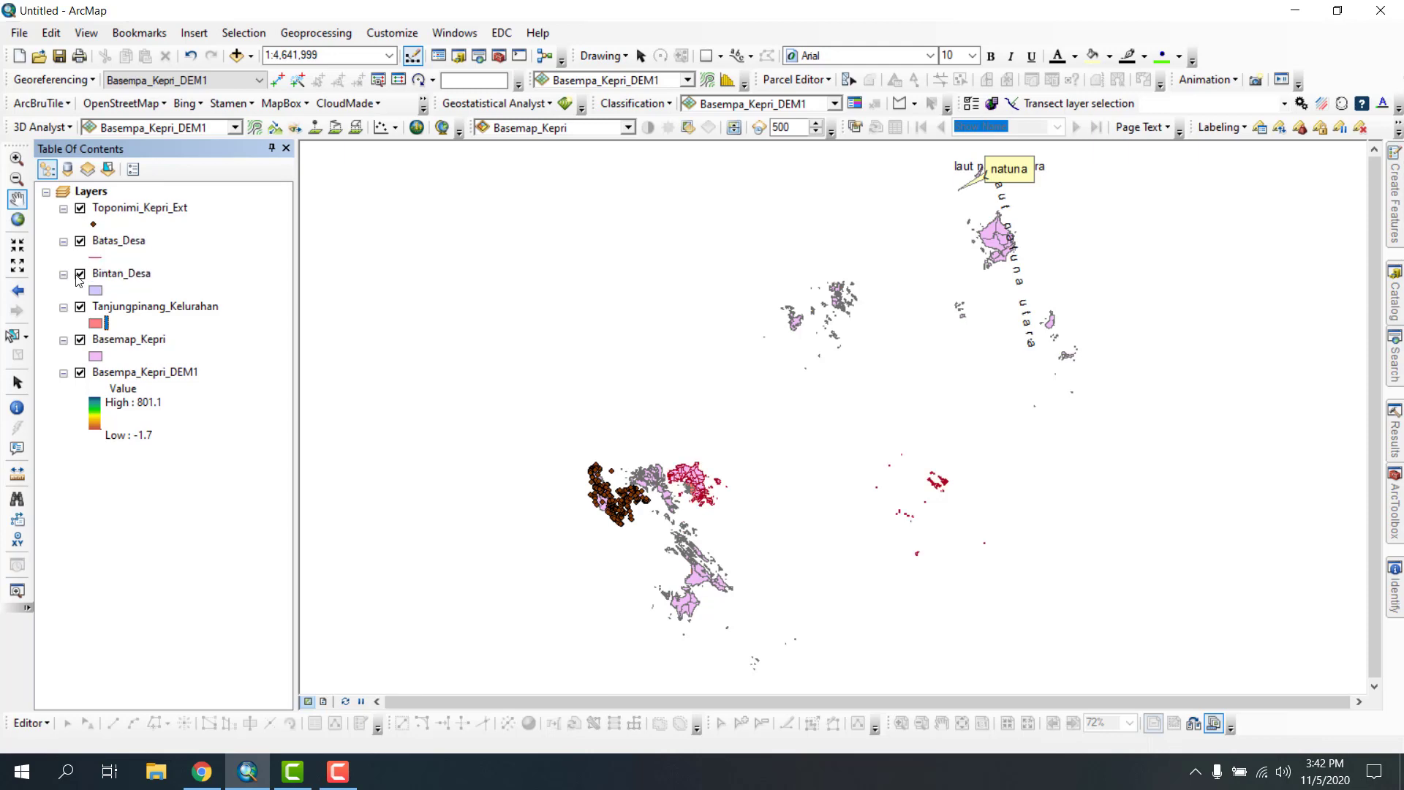
pyautogui.rightClick(148, 313)
pyautogui.click(235, 405)
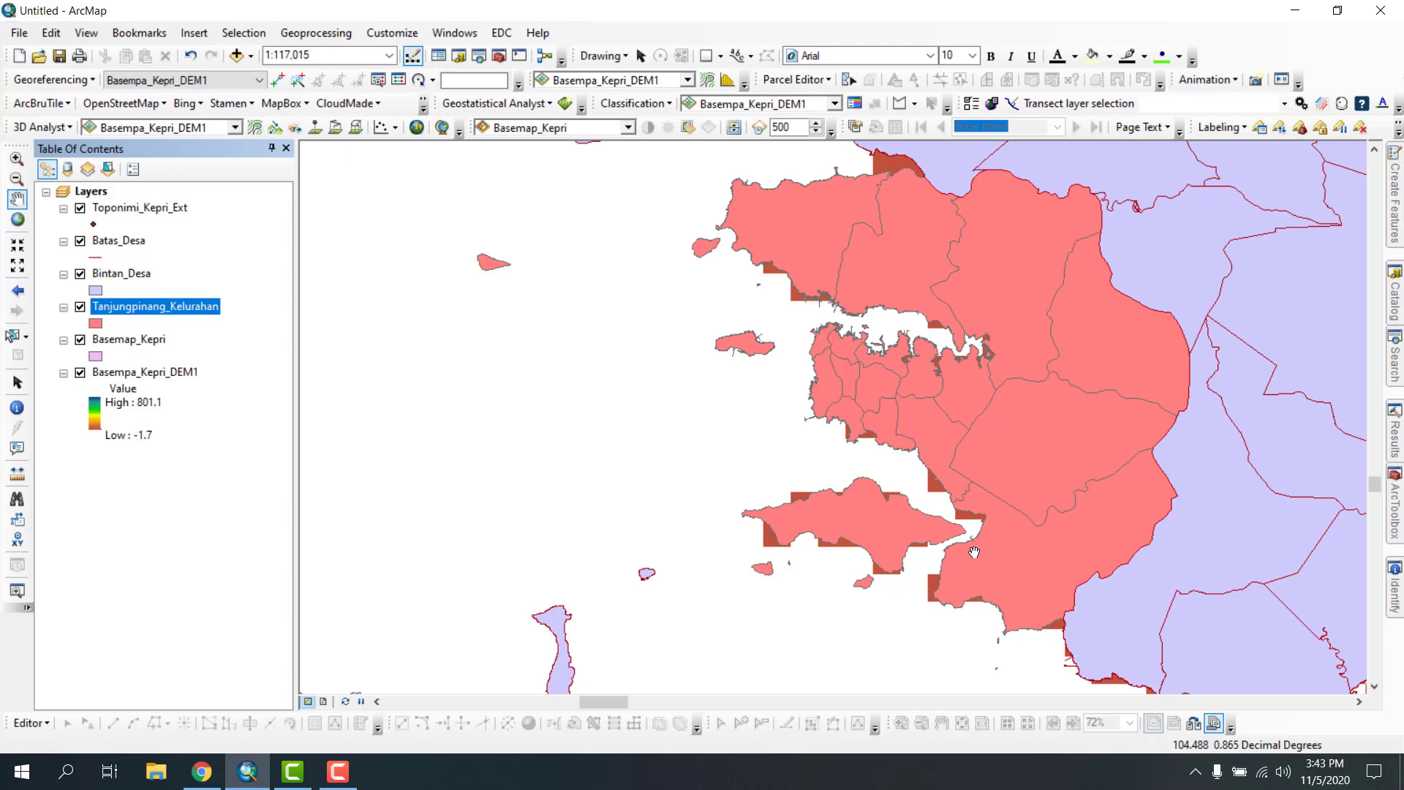
# - Switch to layout view and examine the map page and its data frame at several page zoom levels
pyautogui.click(325, 702)
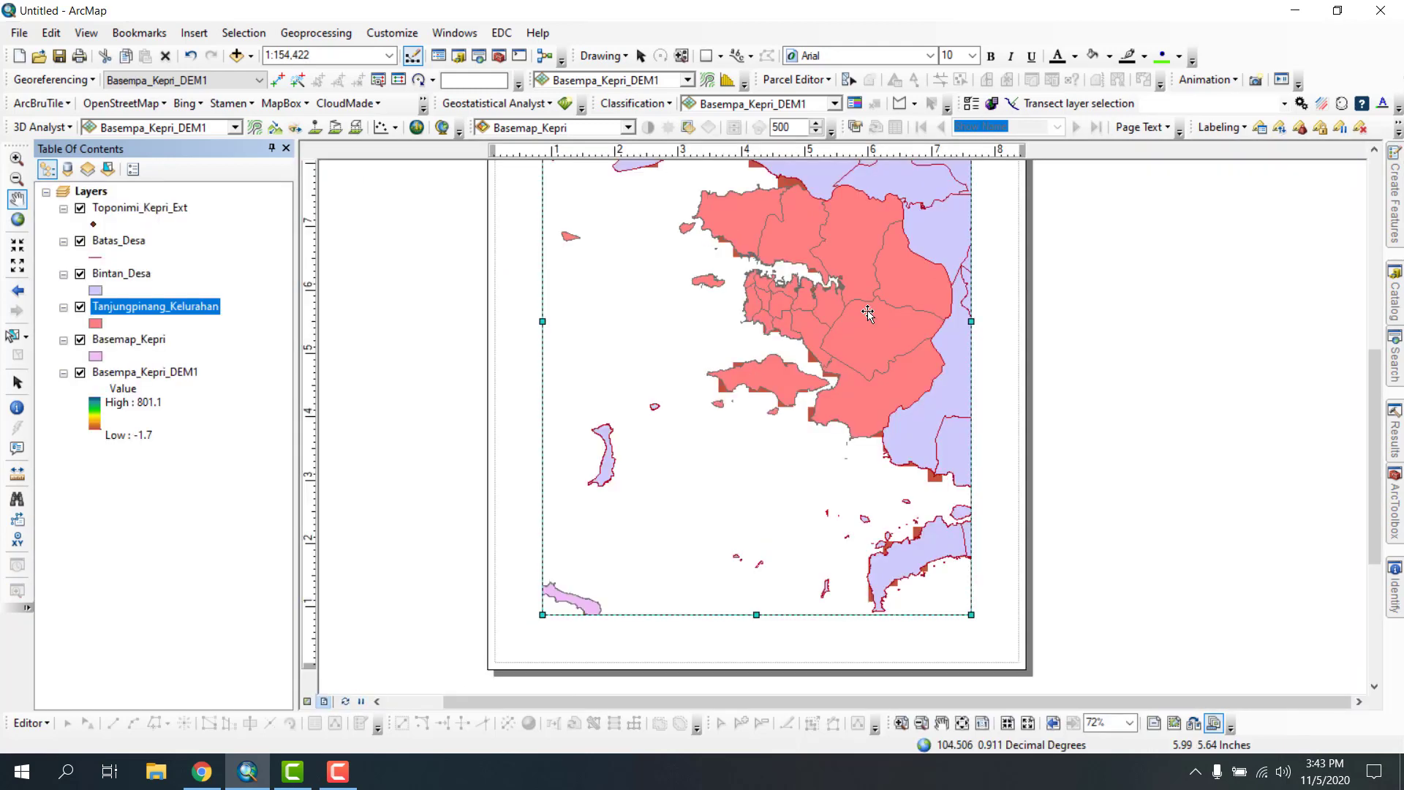
pyautogui.click(17, 382)
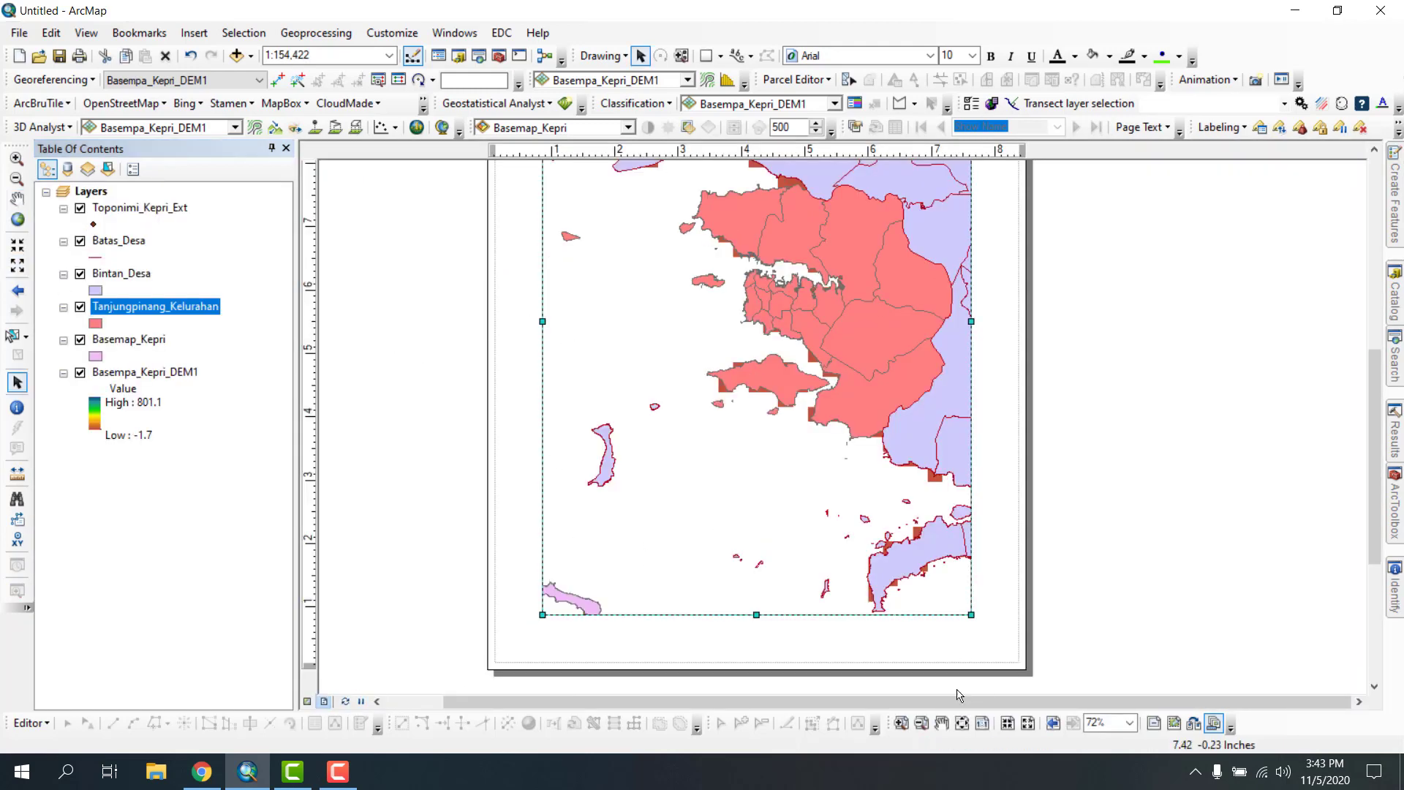
pyautogui.click(941, 723)
pyautogui.moveTo(764, 565); pyautogui.dragTo(837, 492)
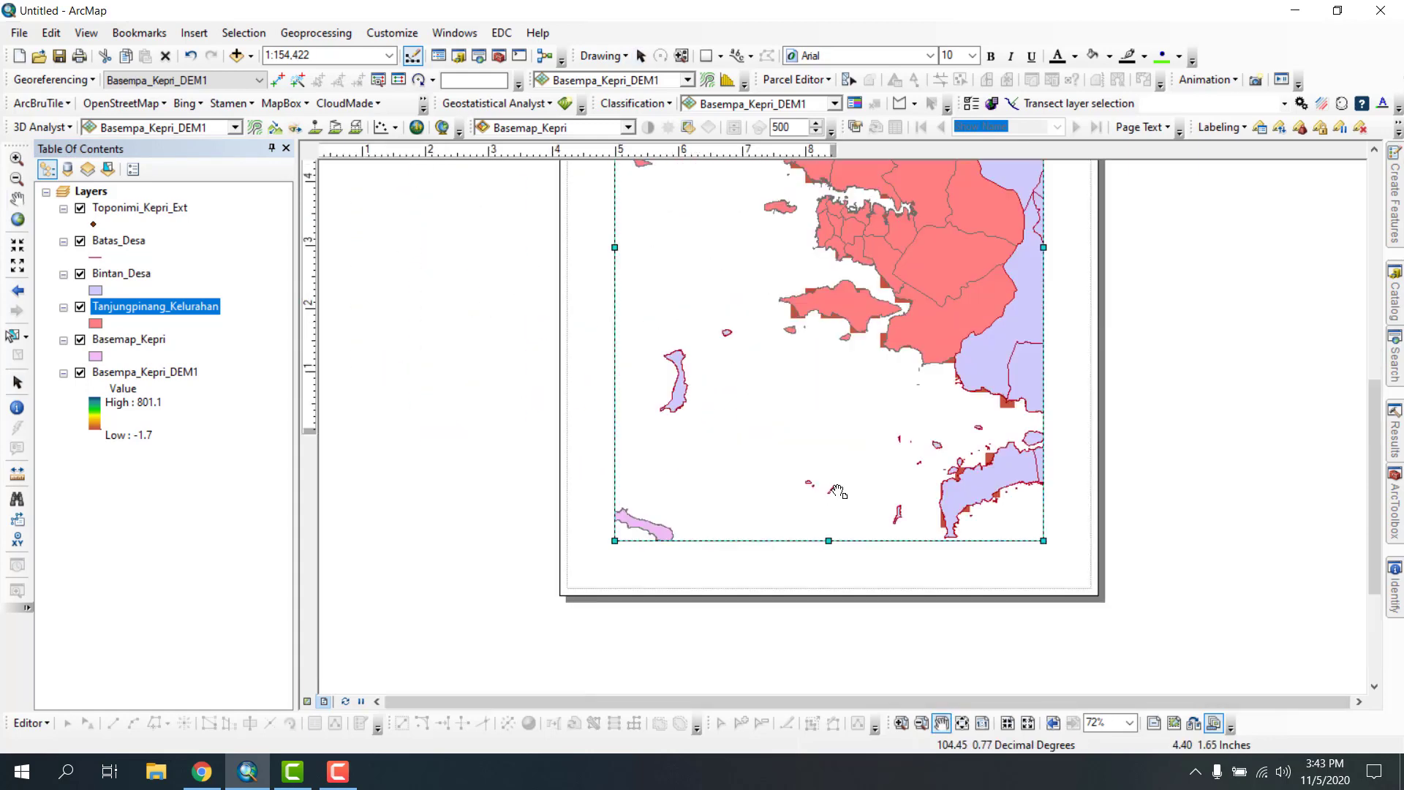
pyautogui.moveTo(723, 324); pyautogui.dragTo(736, 429)
pyautogui.scroll(-3, 771, 329)
pyautogui.scroll(8, 771, 329)
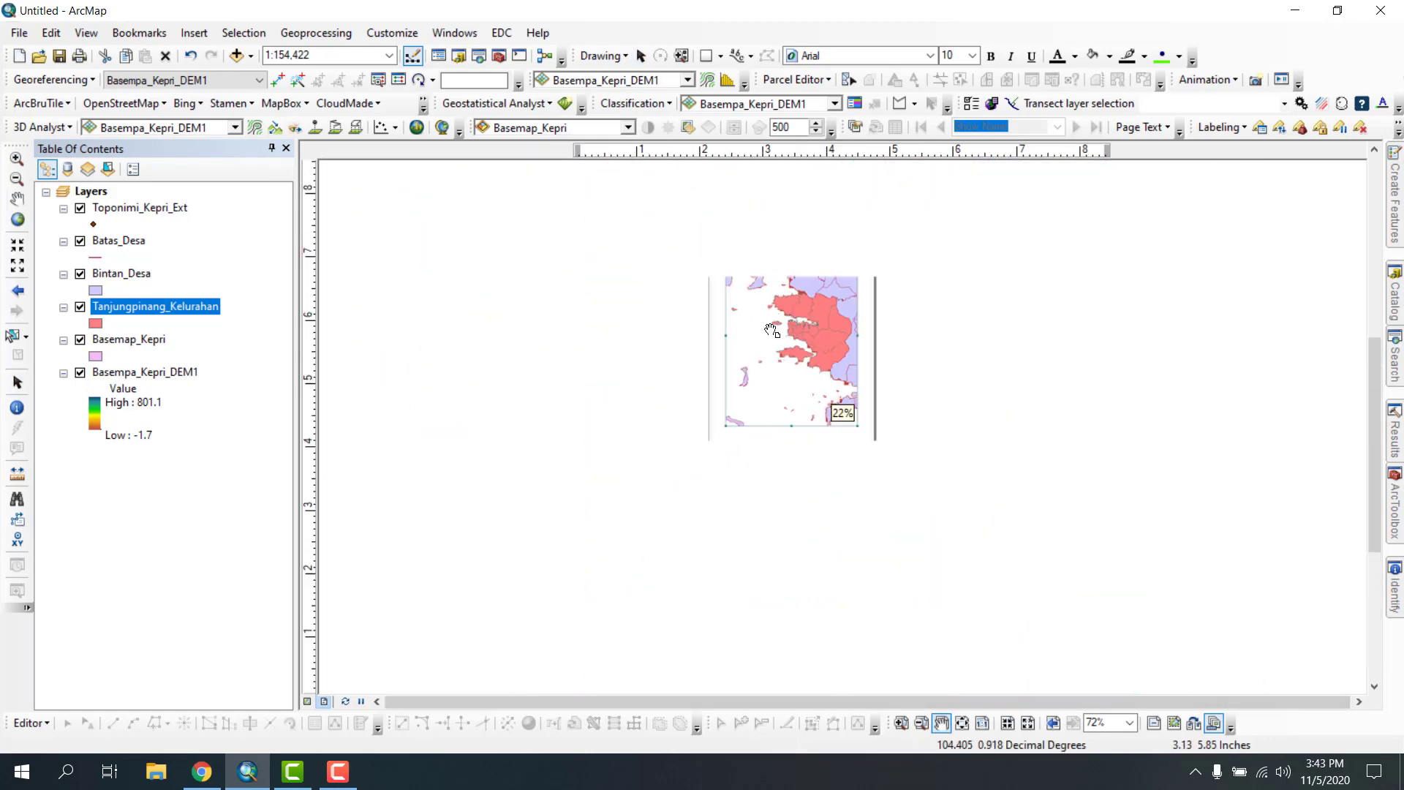
pyautogui.scroll(-2, 823, 325)
pyautogui.scroll(4, 823, 326)
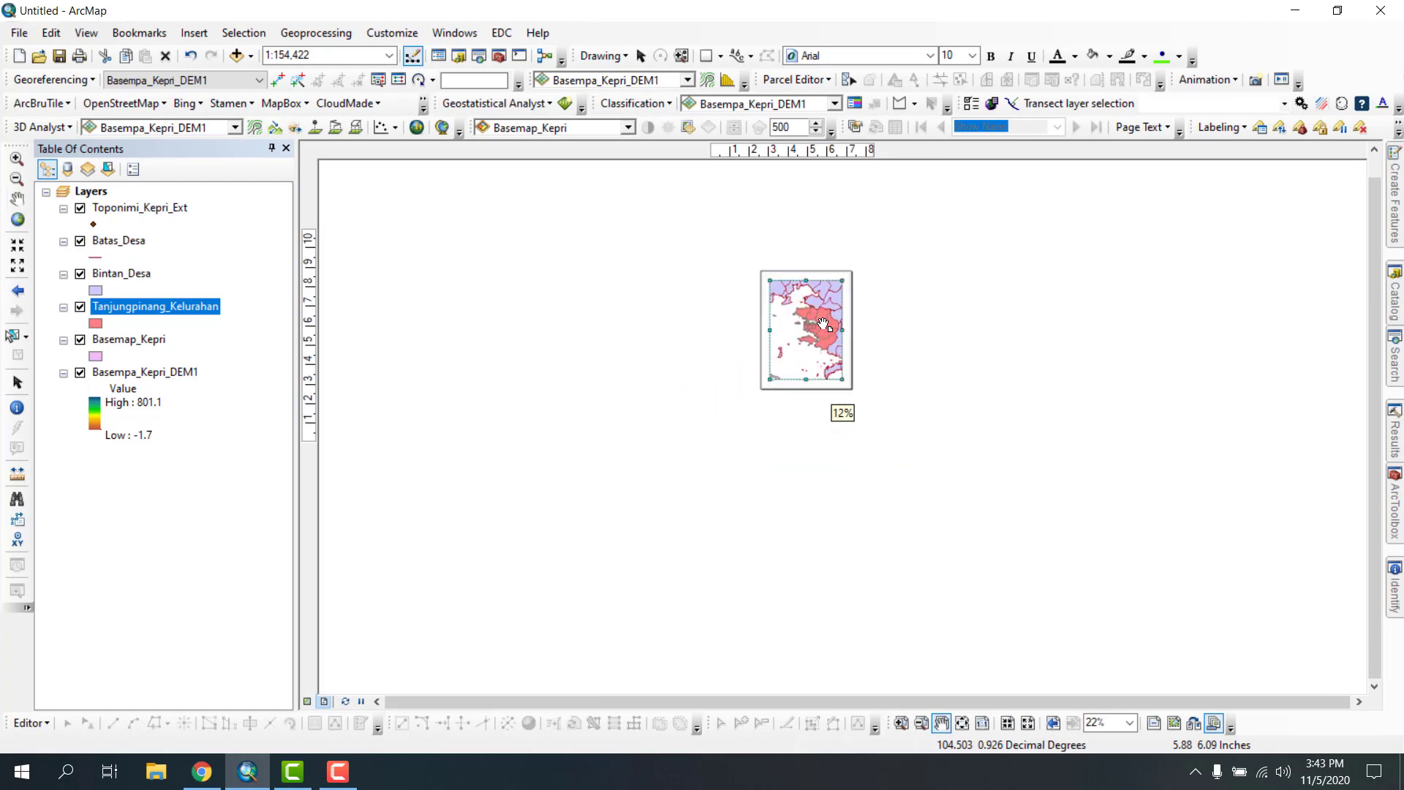
pyautogui.scroll(-2, 822, 325)
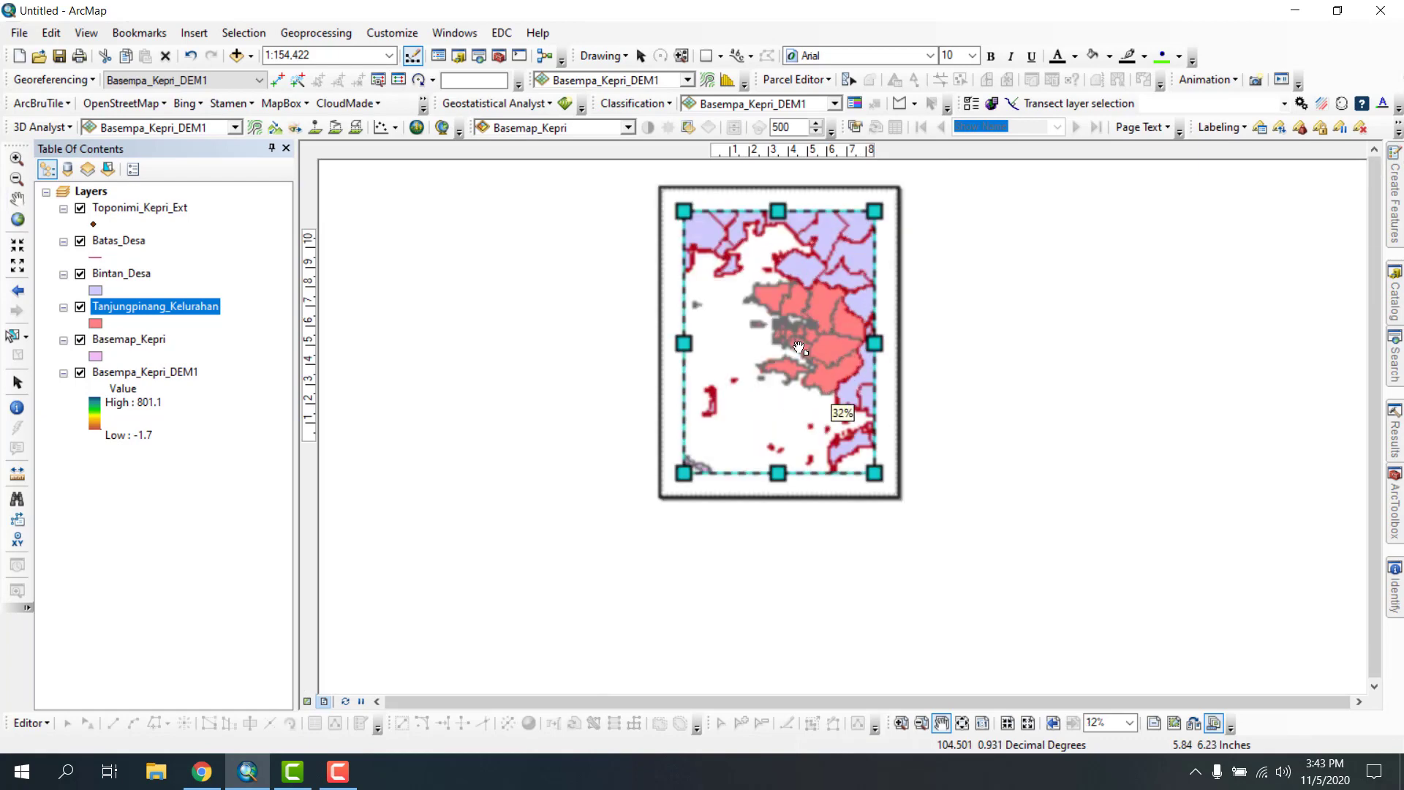
pyautogui.moveTo(725, 331); pyautogui.dragTo(458, 266)
pyautogui.moveTo(609, 360); pyautogui.dragTo(790, 506)
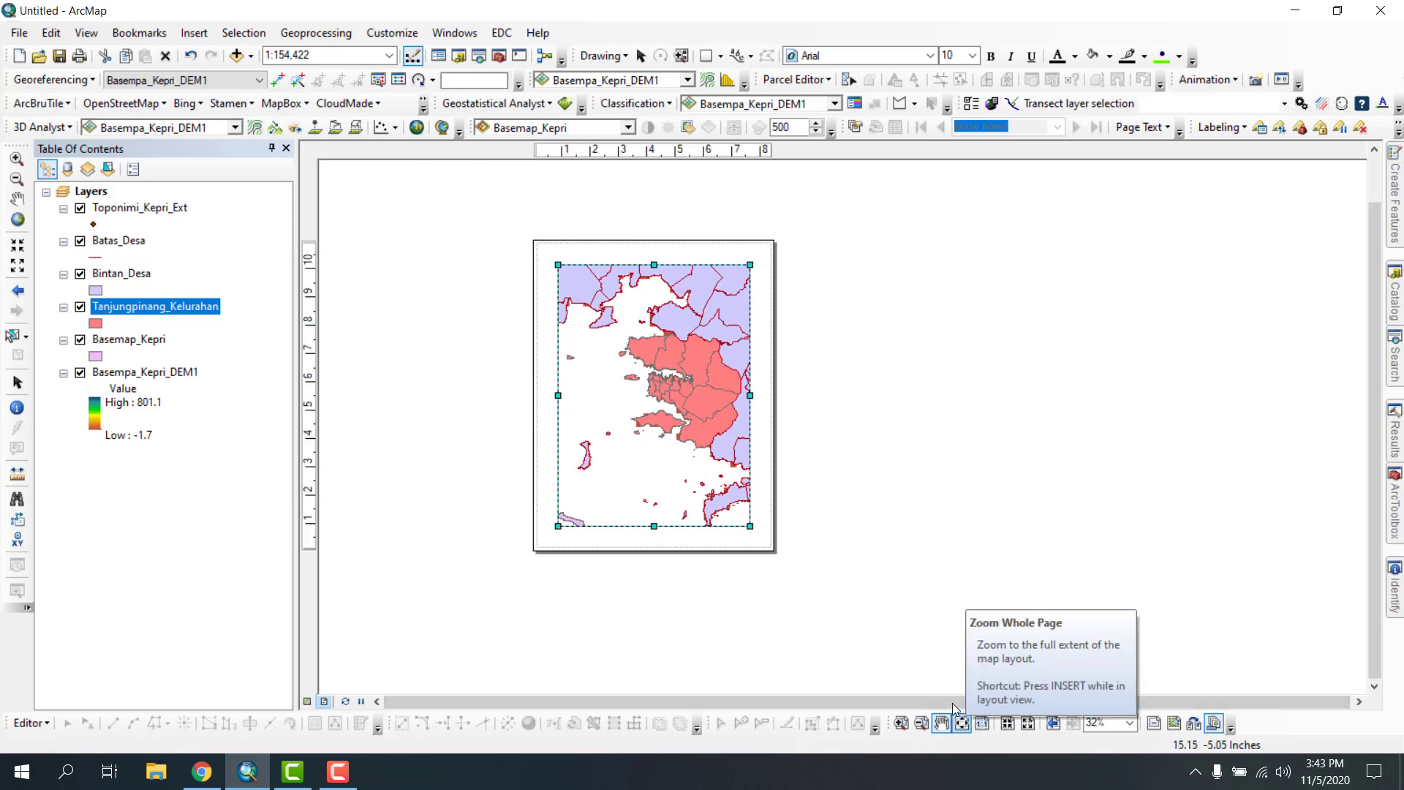
pyautogui.moveTo(675, 396); pyautogui.dragTo(742, 417)
pyautogui.scroll(1, 742, 418)
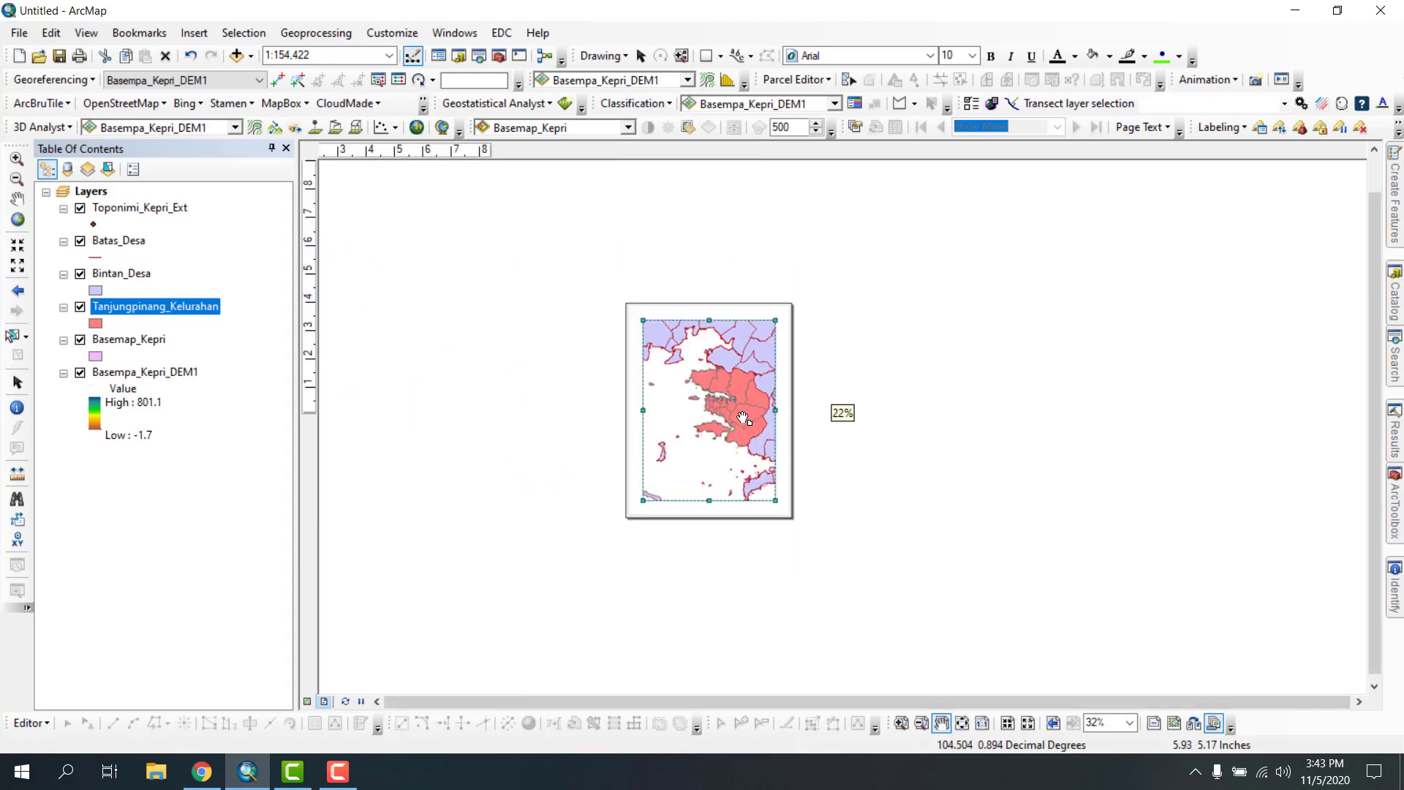
# - Fit the whole layout page in the window and pan it back to the middle of the view
pyautogui.click(962, 722)
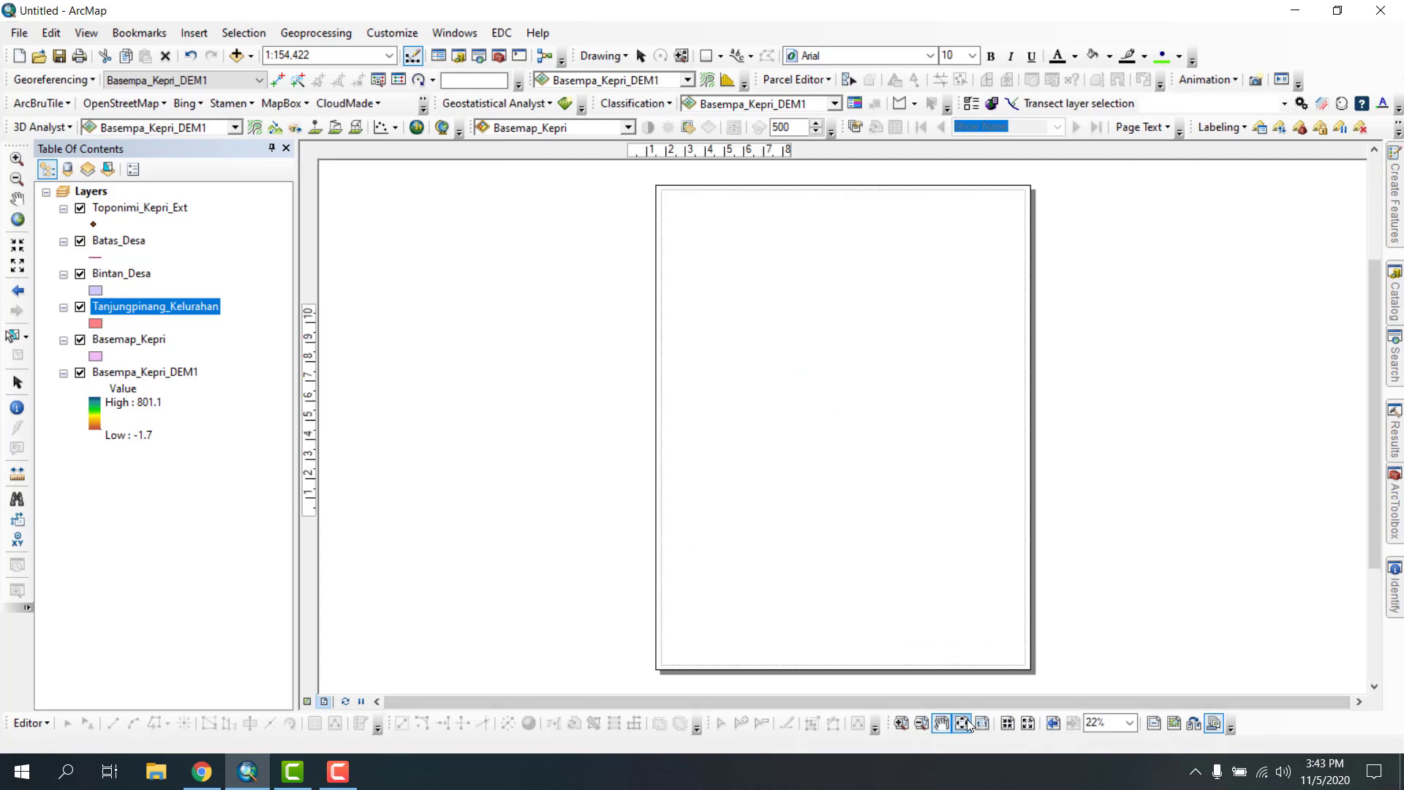
pyautogui.moveTo(655, 321); pyautogui.dragTo(826, 312)
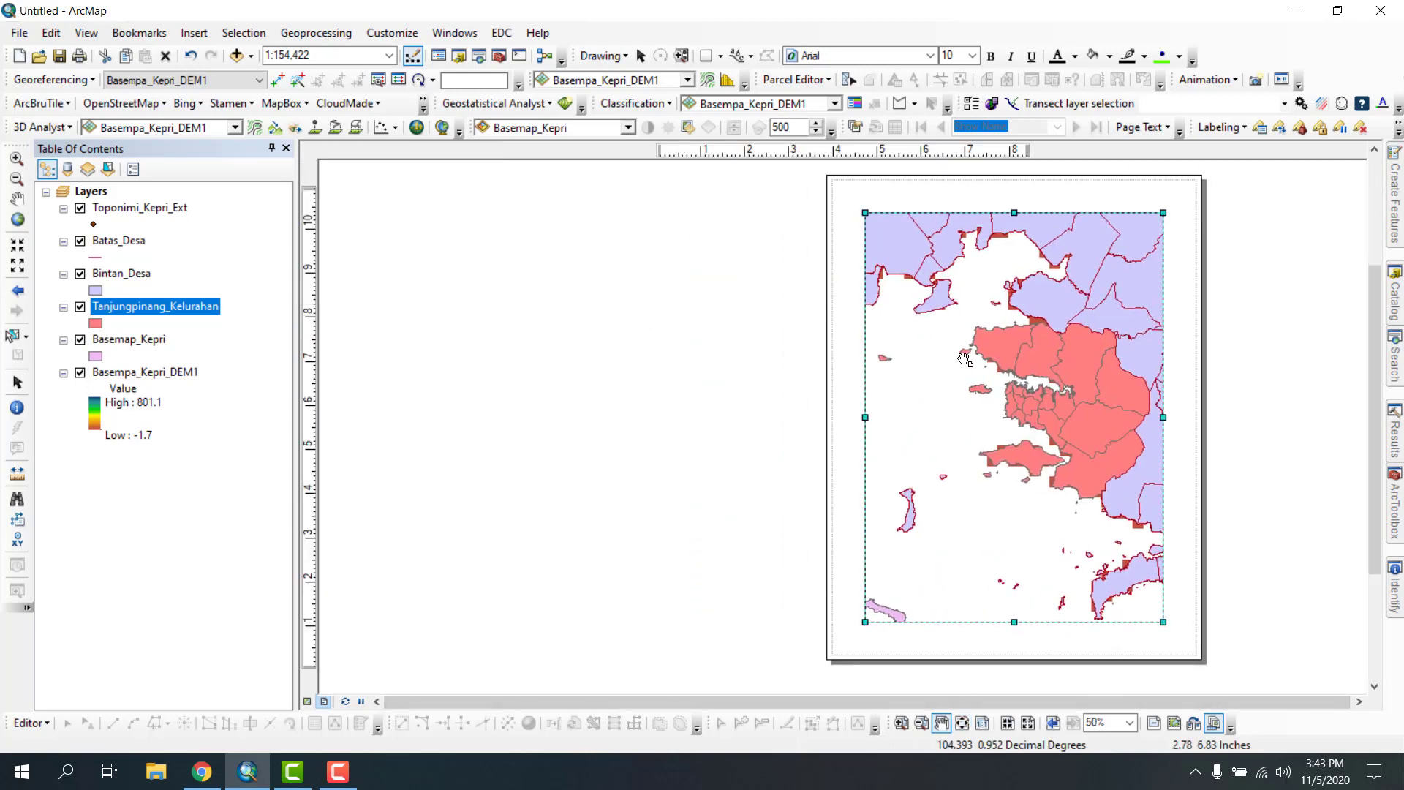
pyautogui.moveTo(947, 359); pyautogui.dragTo(733, 402)
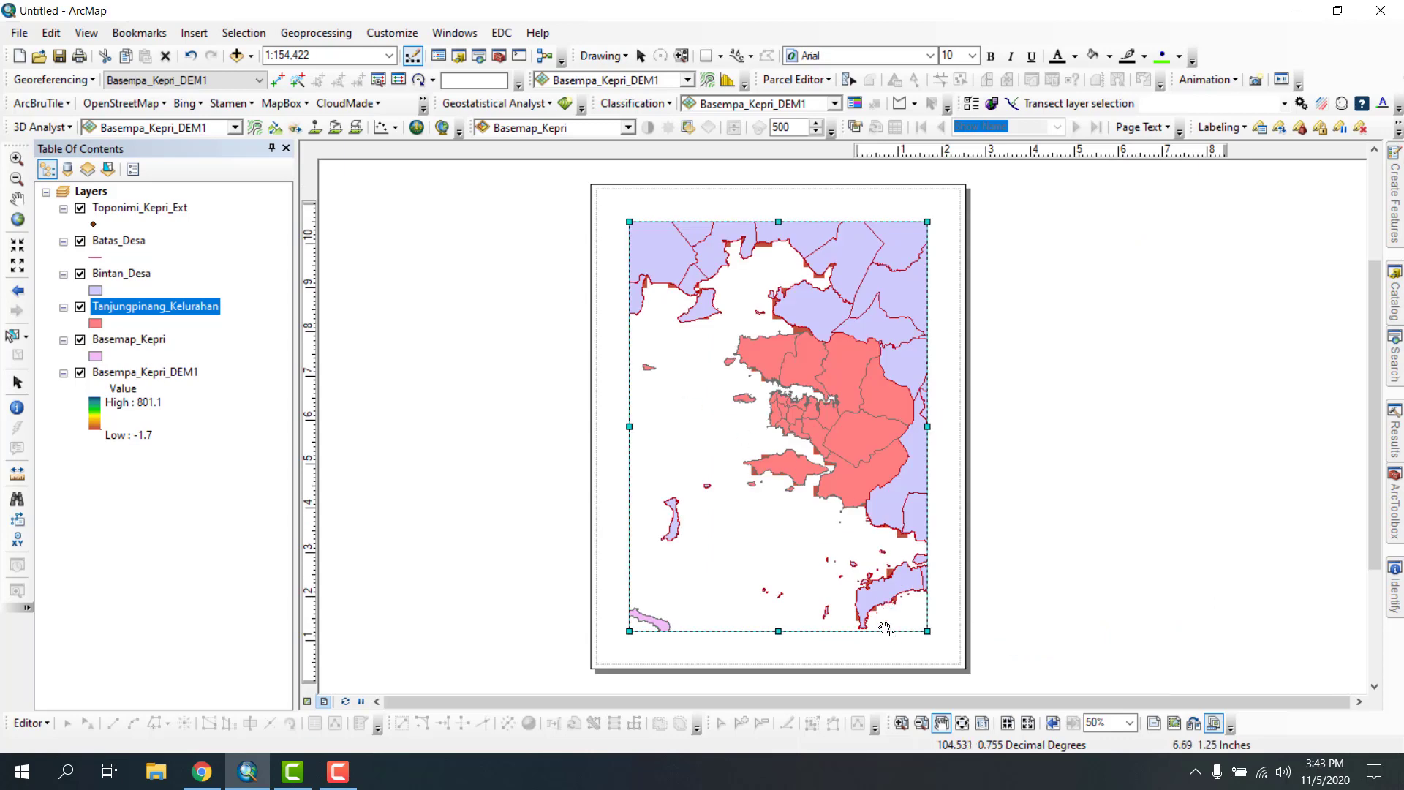
pyautogui.moveTo(872, 627); pyautogui.dragTo(936, 627)
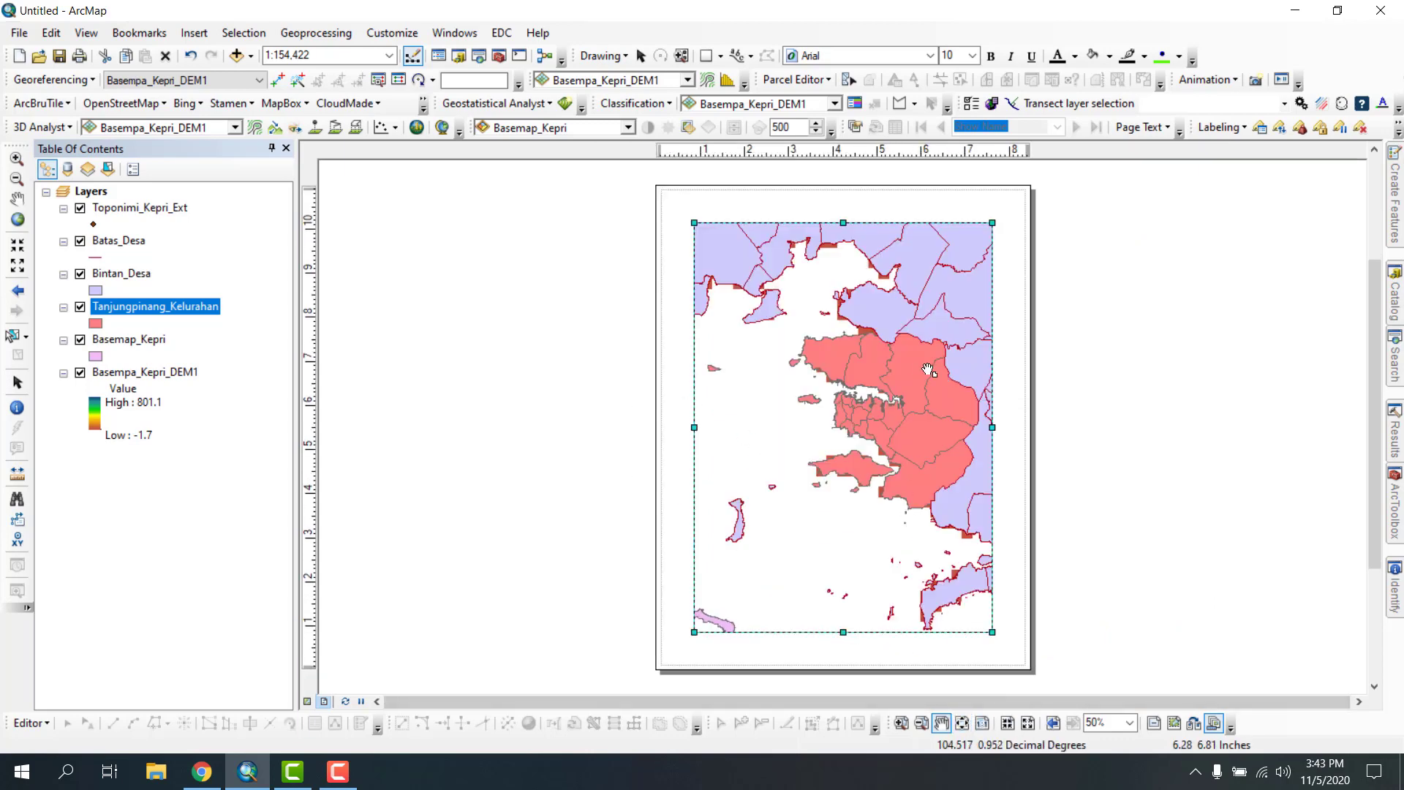
# - Inspect the map inside the layout frame at full extent and closer in, and return it to the Tanjungpinang_Kelurahan layer's extent
pyautogui.click(19, 220)
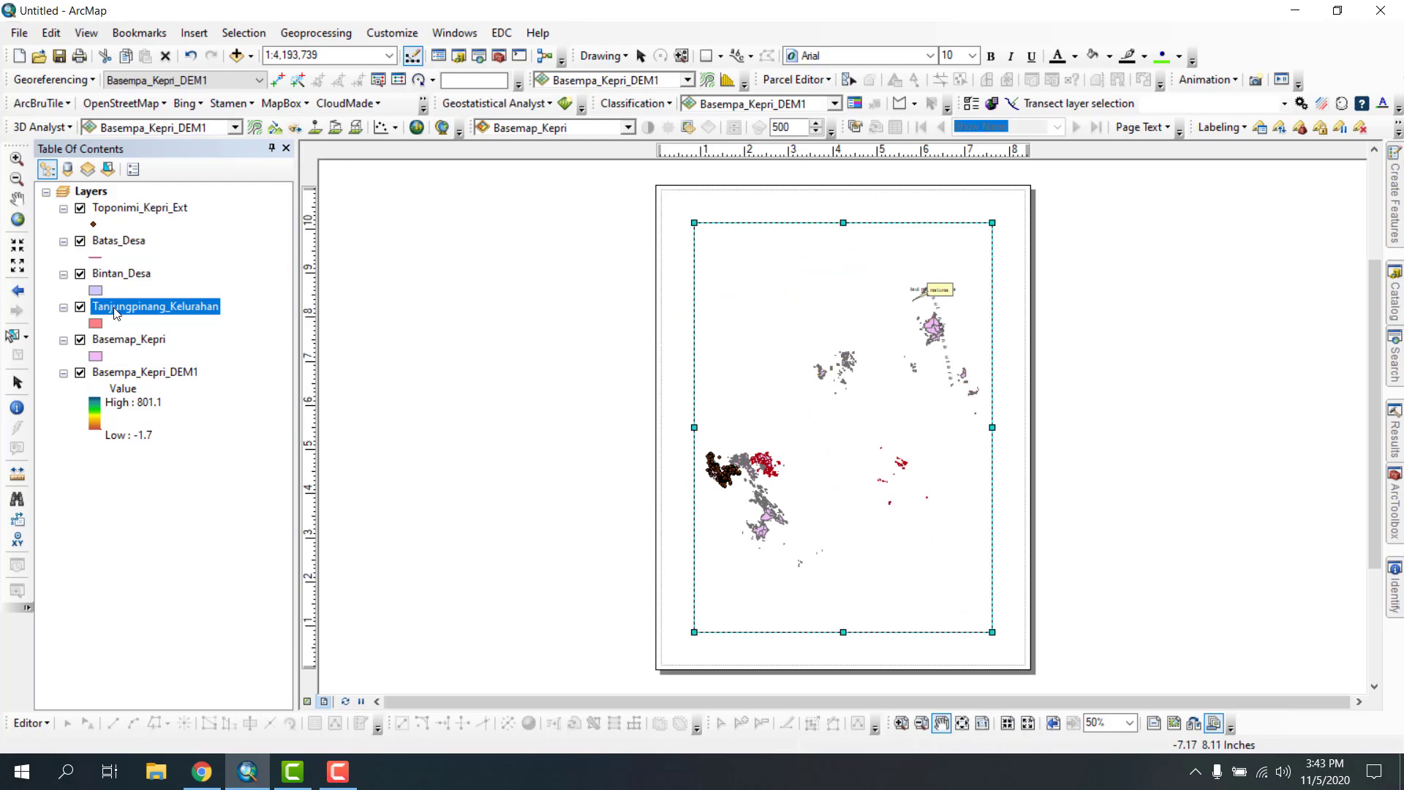
pyautogui.click(17, 158)
pyautogui.click(737, 442)
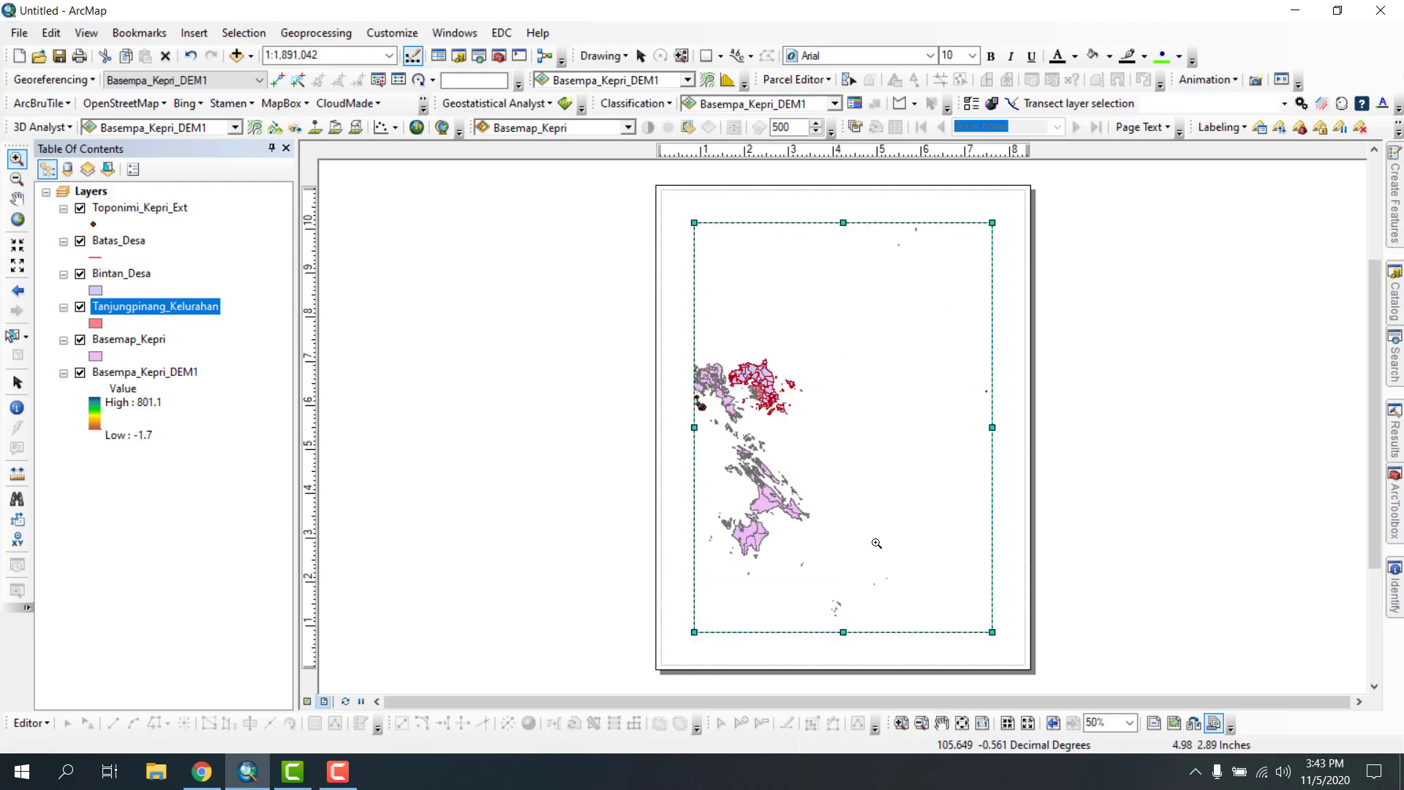
pyautogui.click(749, 359)
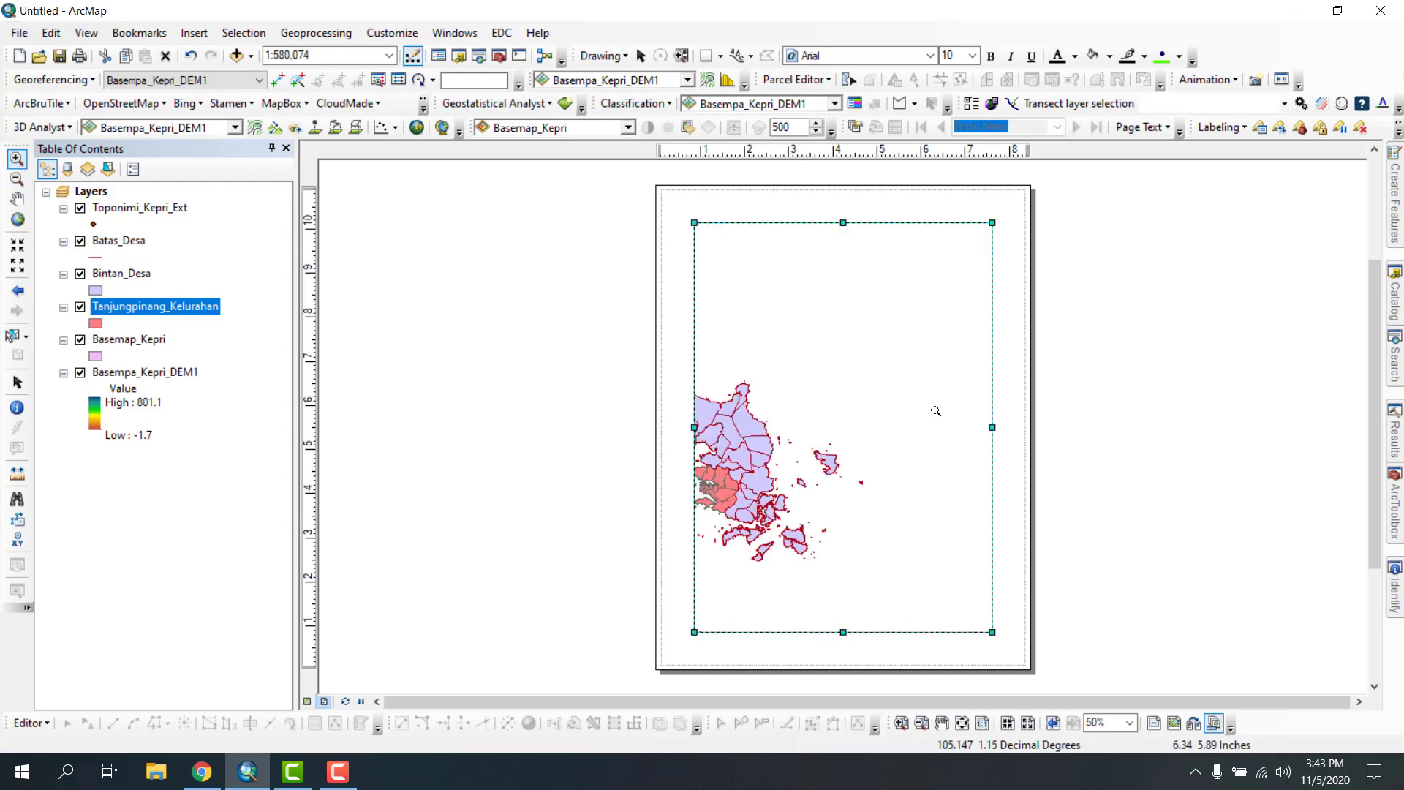
pyautogui.rightClick(152, 313)
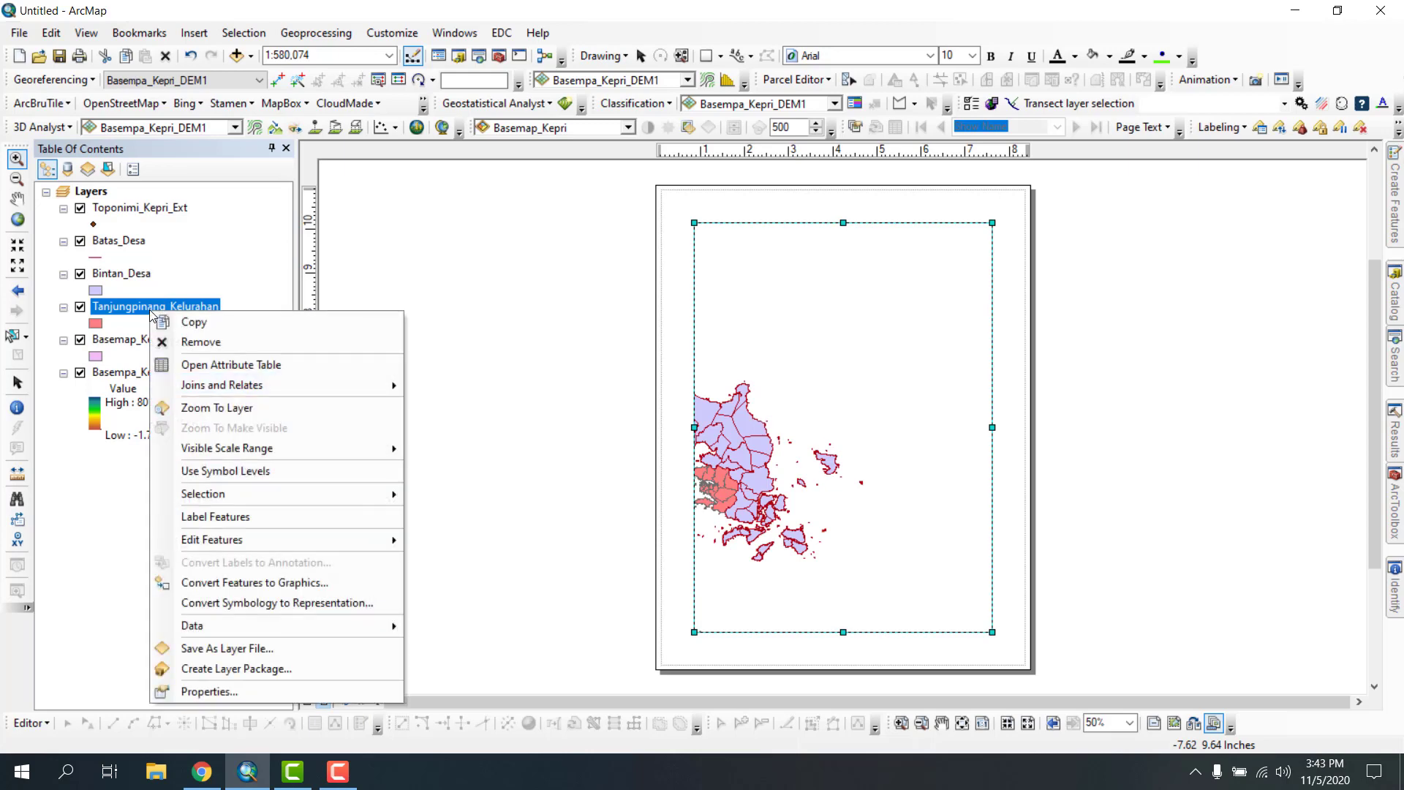
pyautogui.click(207, 407)
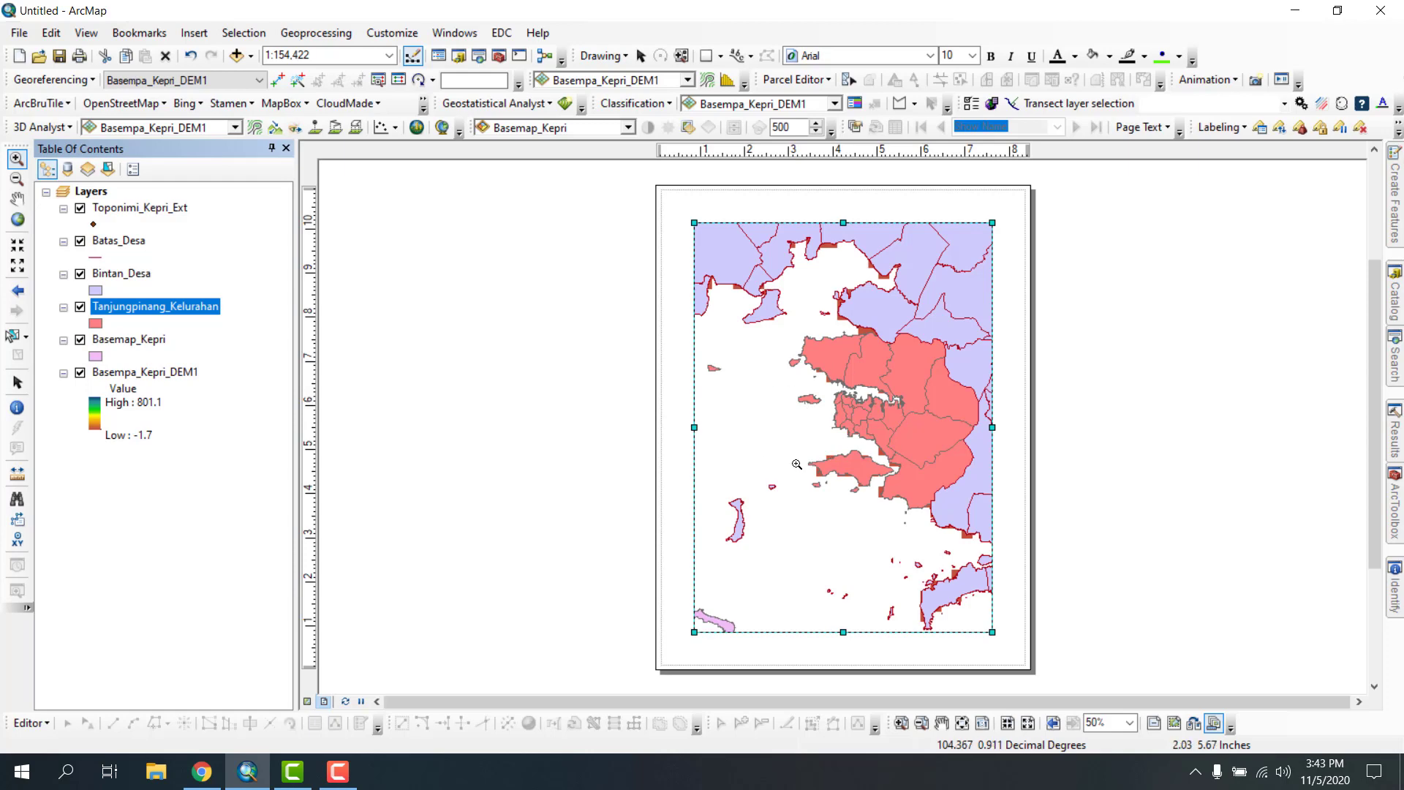
# - Switch off every layer except Tanjungpinang_Kelurahan so that only its districts are drawn in the layout
pyautogui.click(80, 373)
pyautogui.click(80, 339)
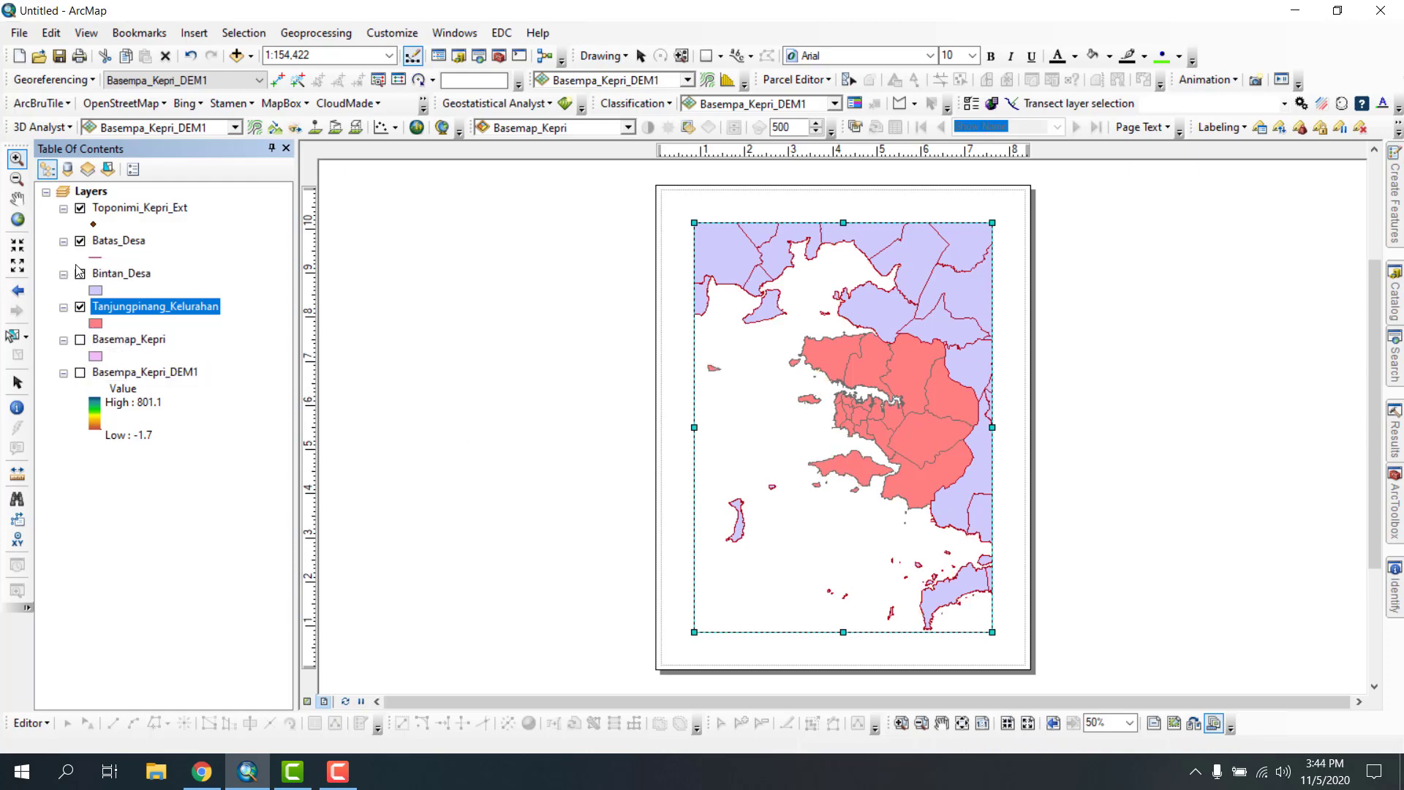
pyautogui.click(81, 273)
pyautogui.click(80, 241)
pyautogui.click(80, 209)
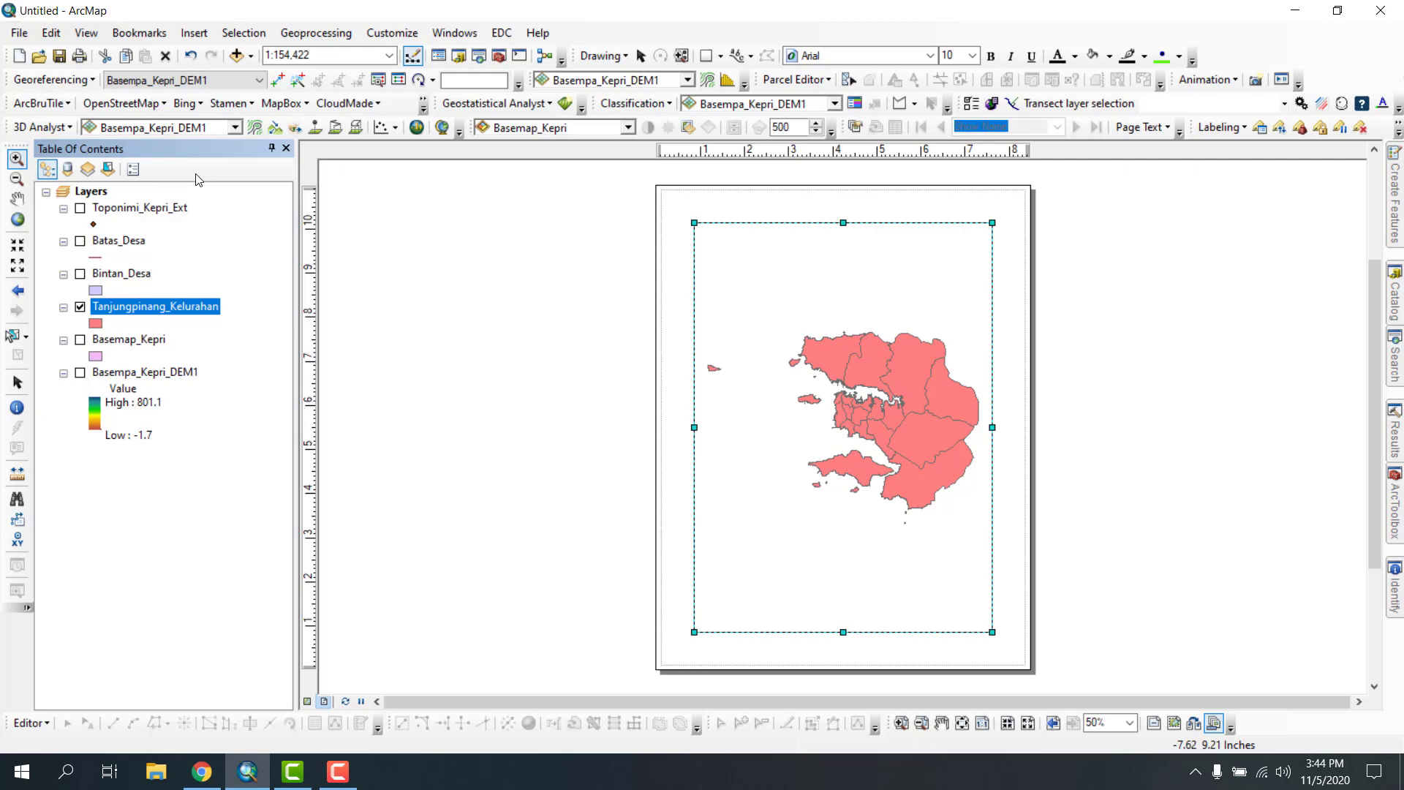
pyautogui.click(459, 56)
pyautogui.click(498, 57)
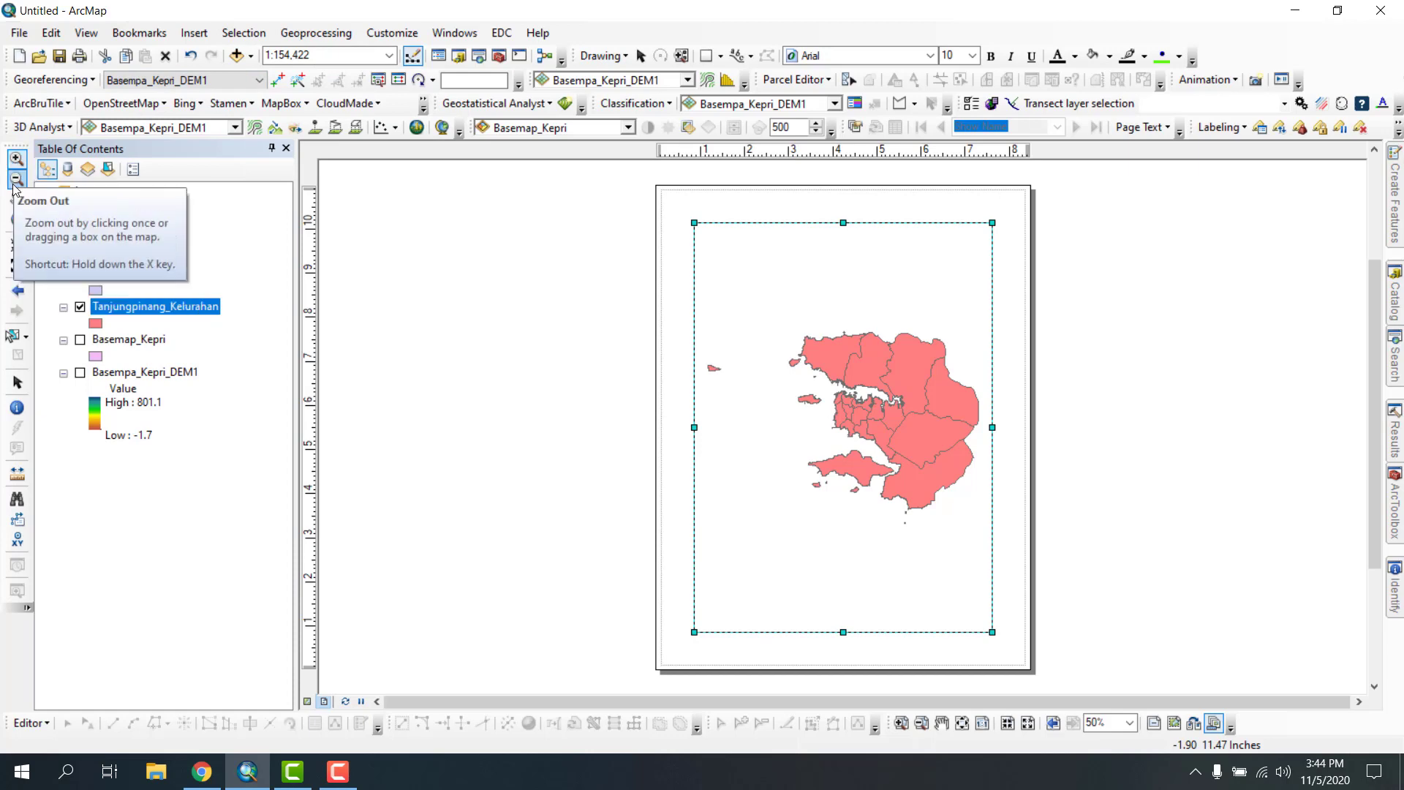
pyautogui.click(18, 382)
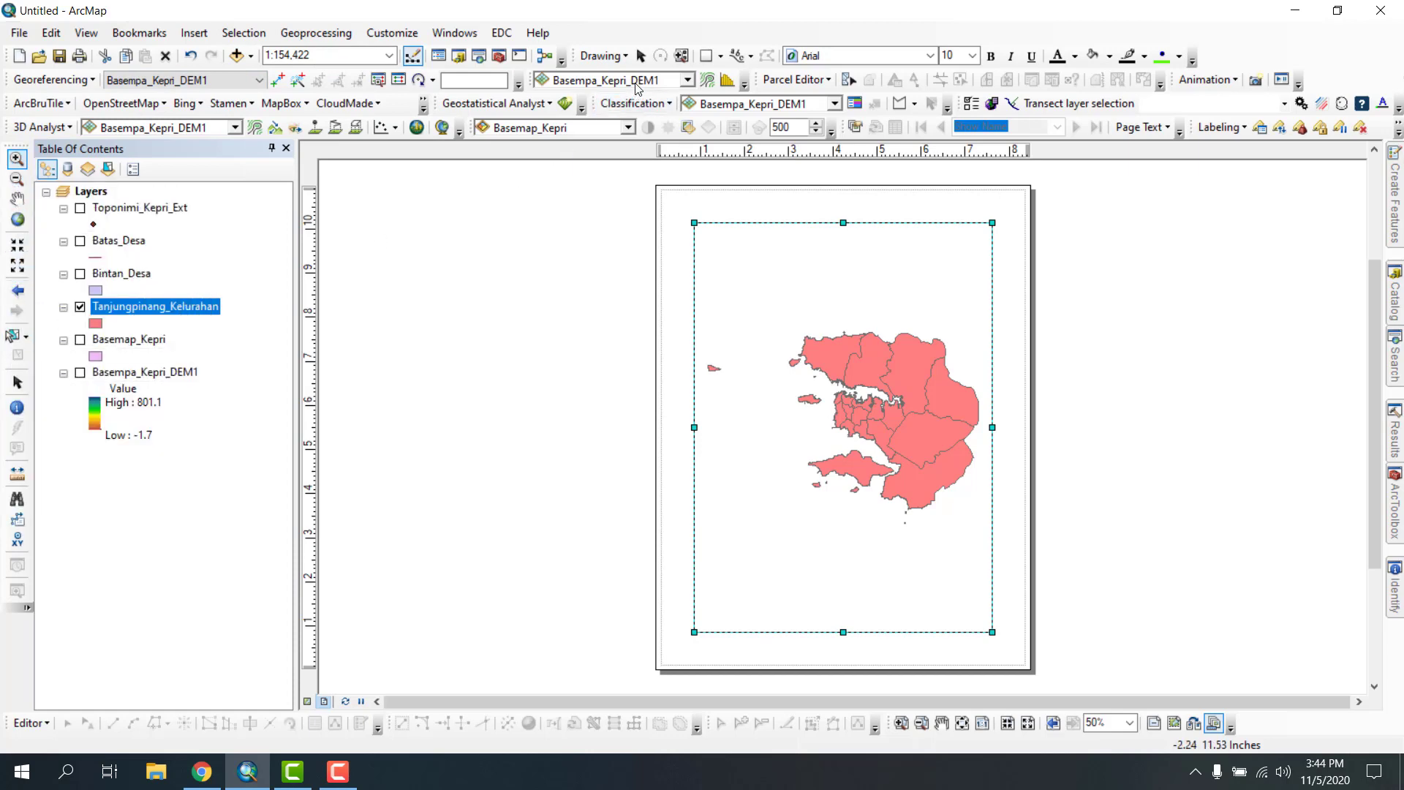
pyautogui.click(751, 56)
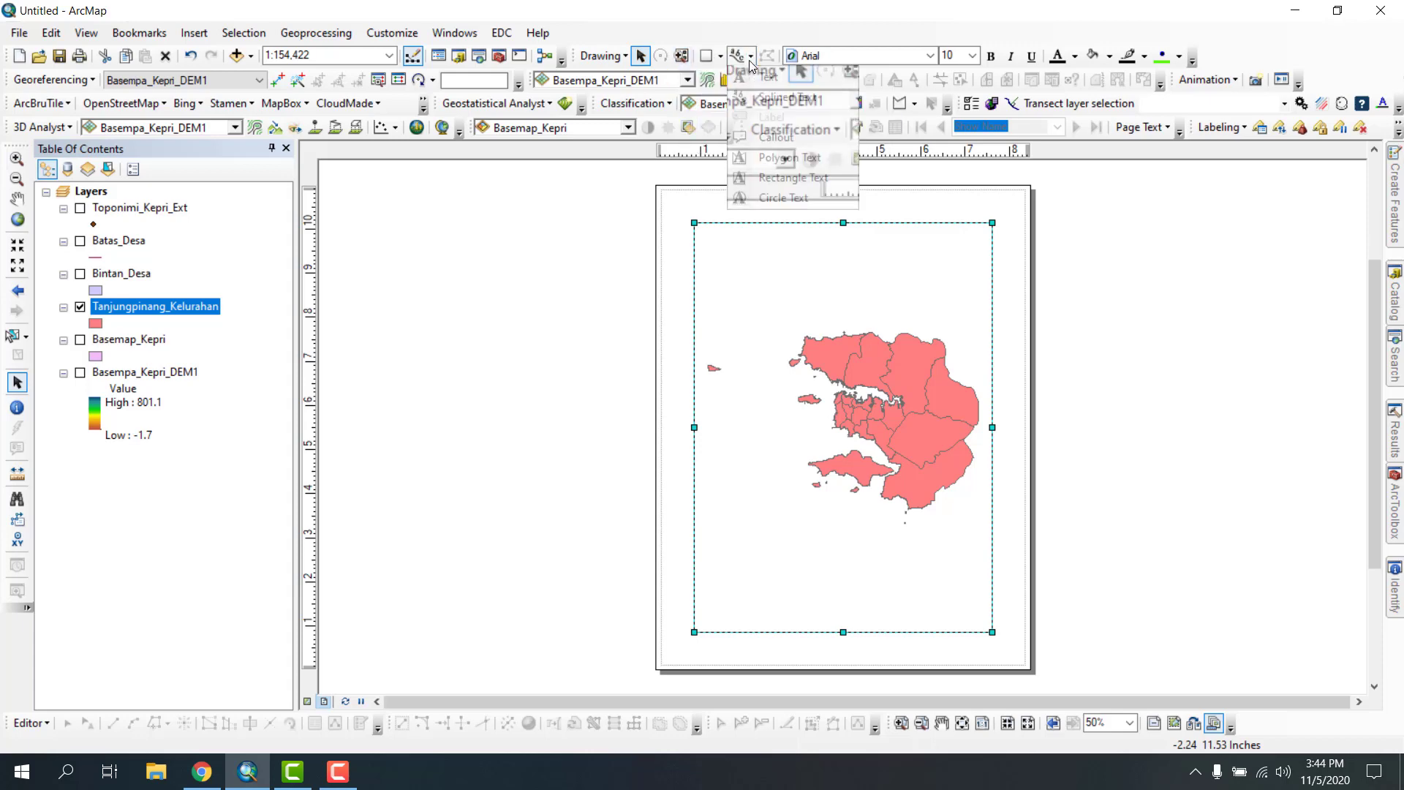
pyautogui.click(762, 80)
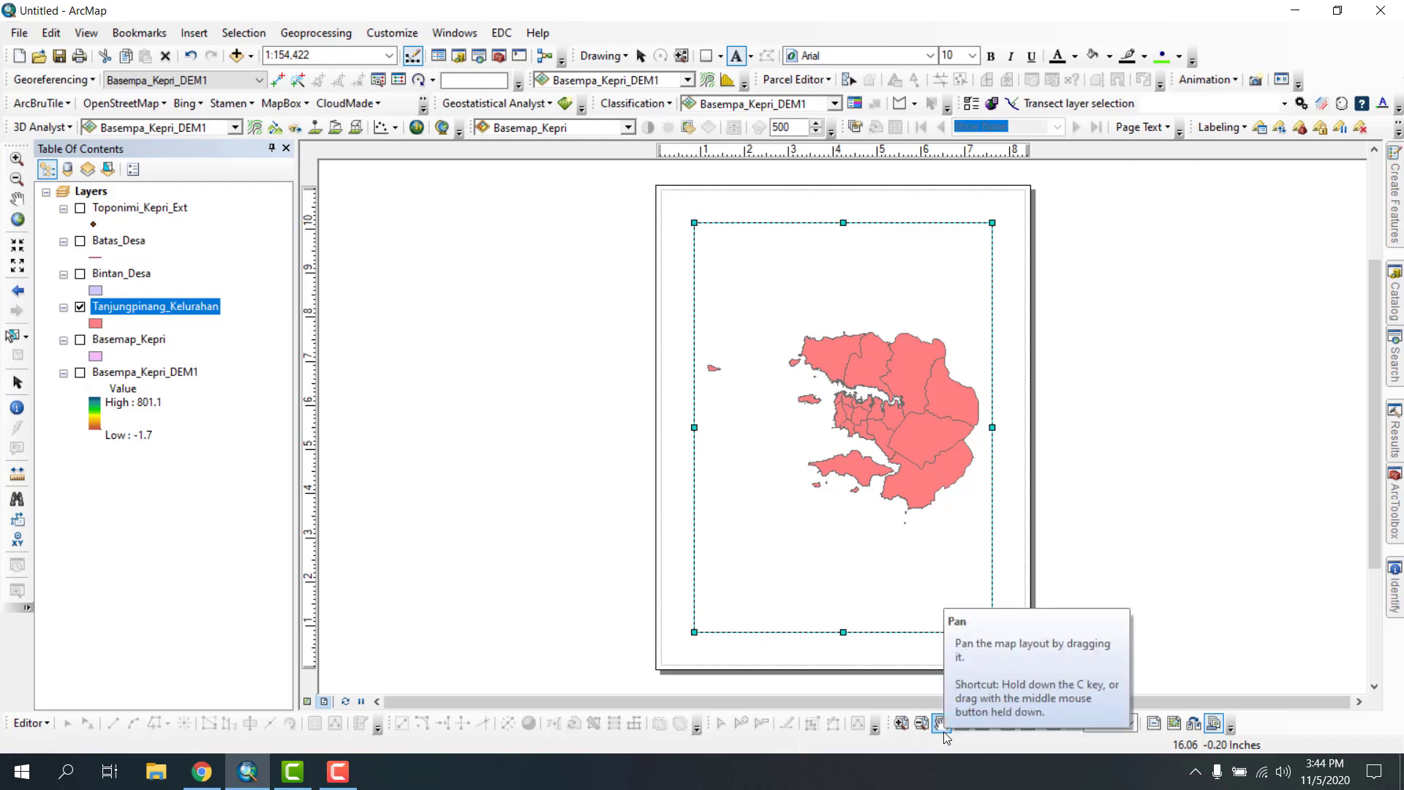
# - Compare the Tanjungpinang_Kelurahan map in data view with its appearance on the page, ending in layout view
pyautogui.click(308, 702)
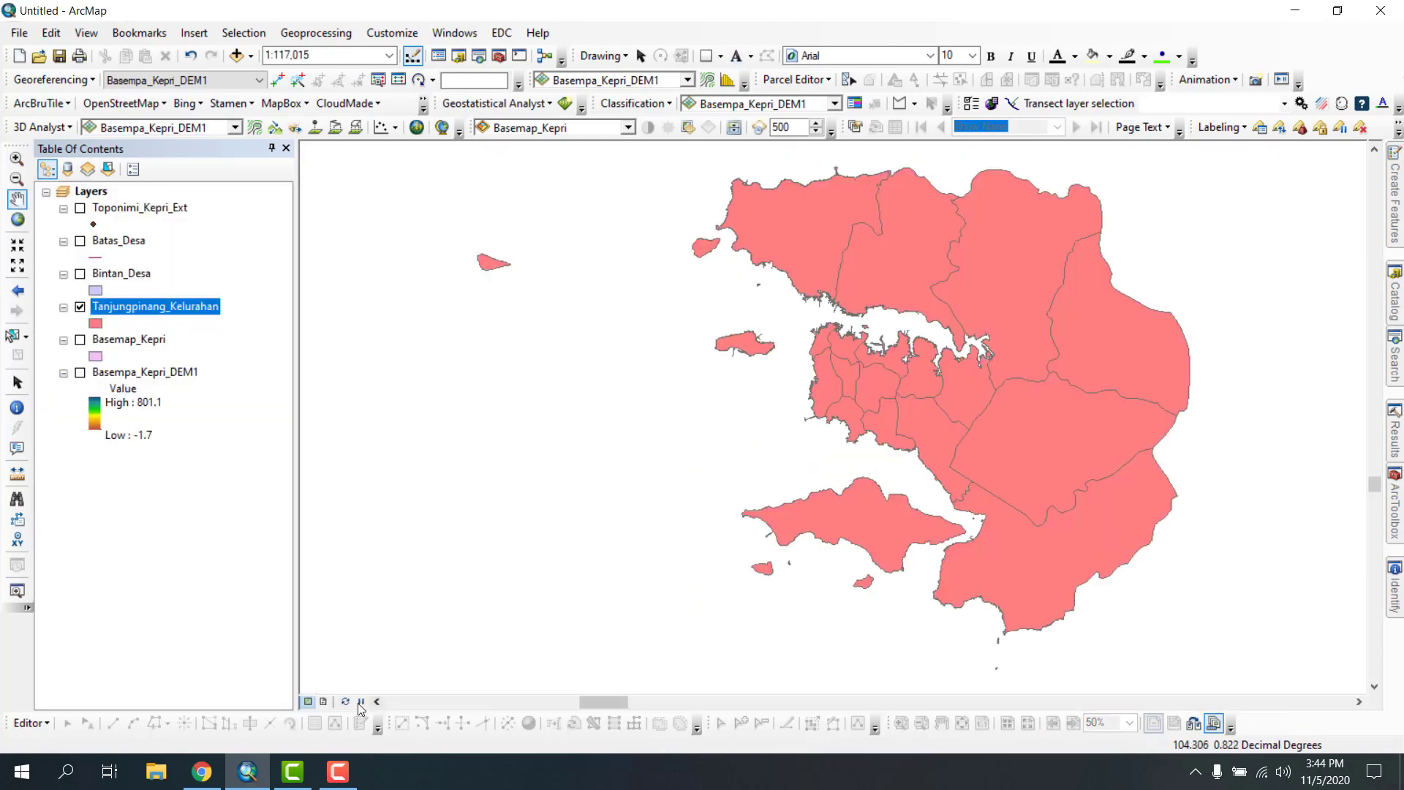
pyautogui.click(323, 702)
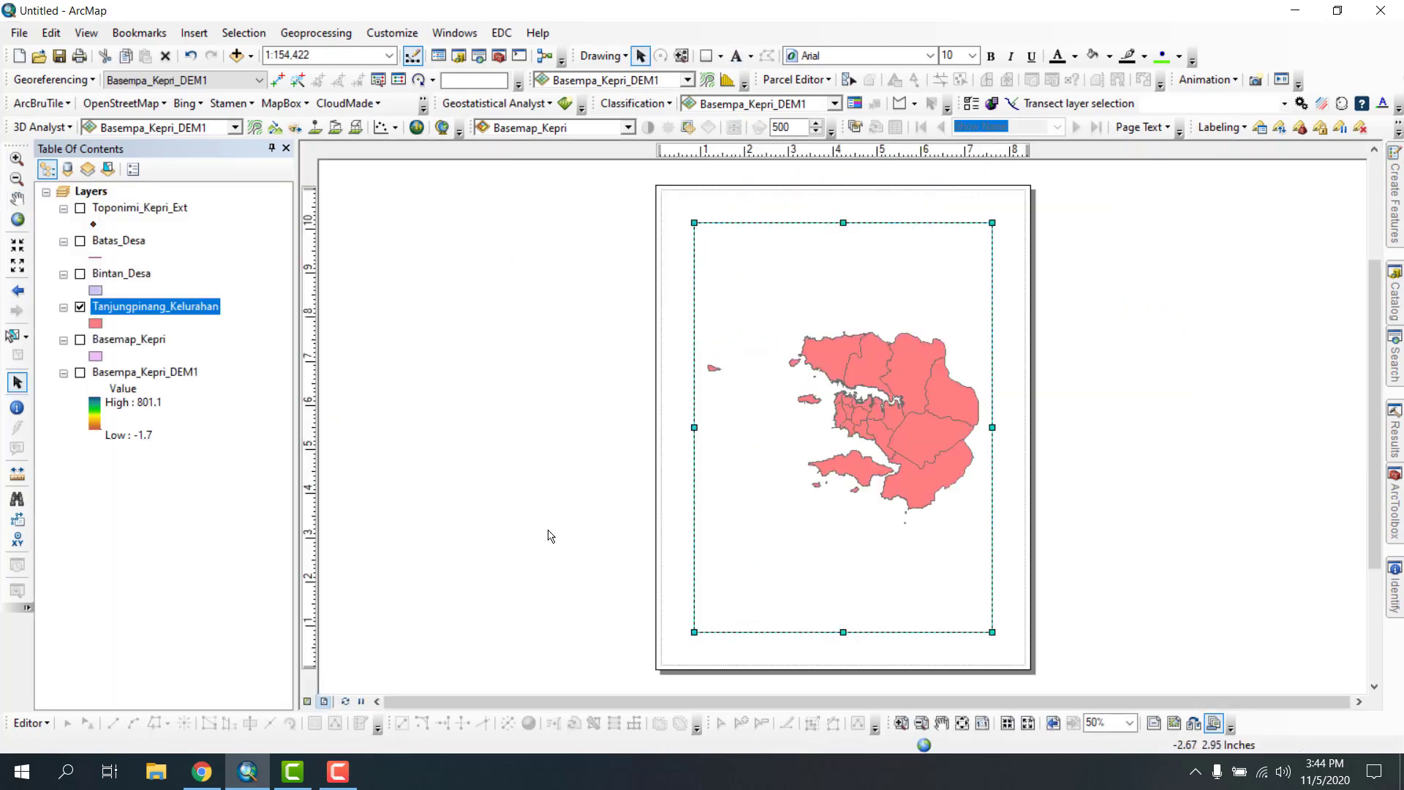